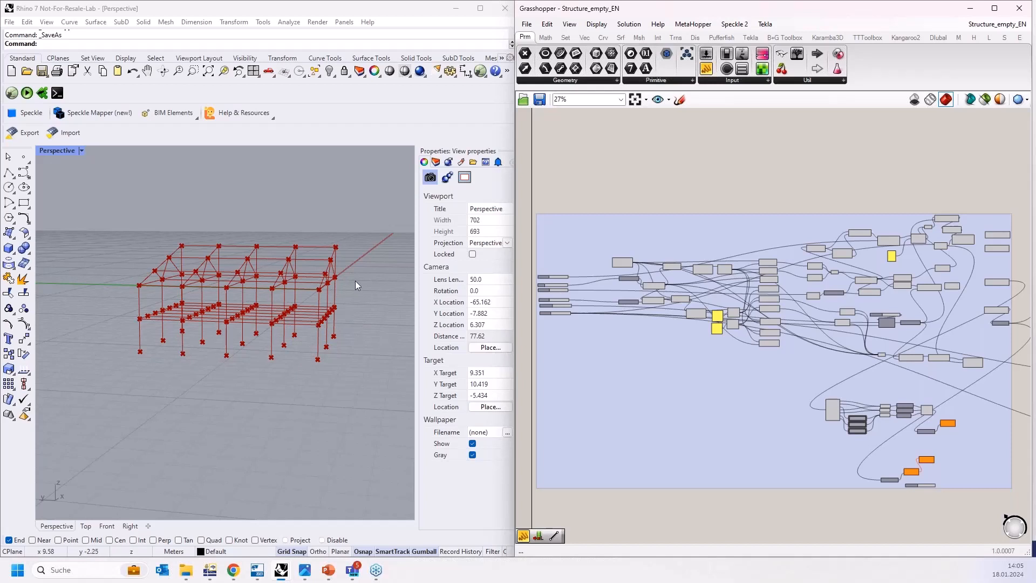
Examine the whole frame structure in the perspective view from several angles, including the roof trusses, stage beams and columns.
scroll(265, 286, up, 3)
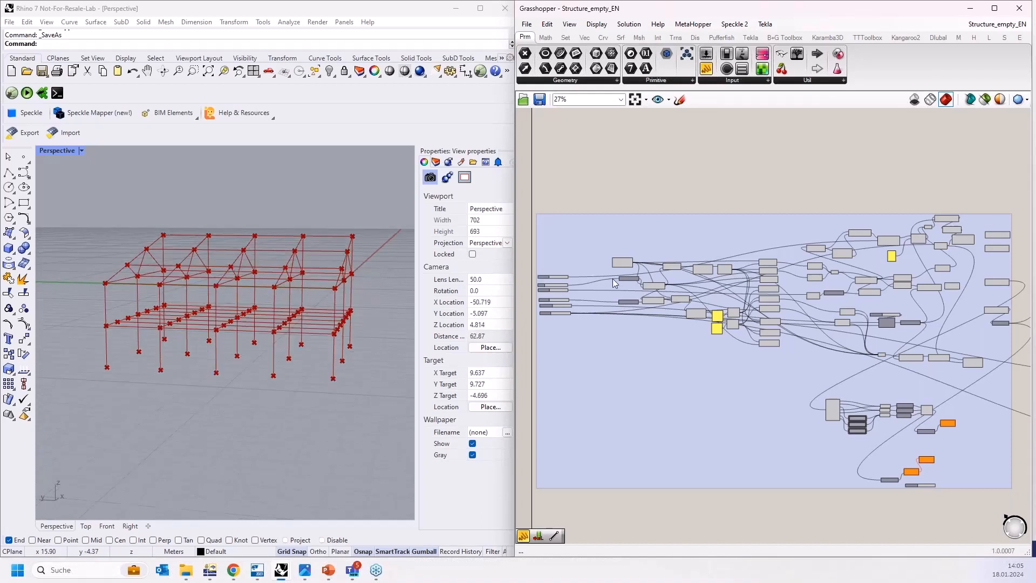
click(322, 356)
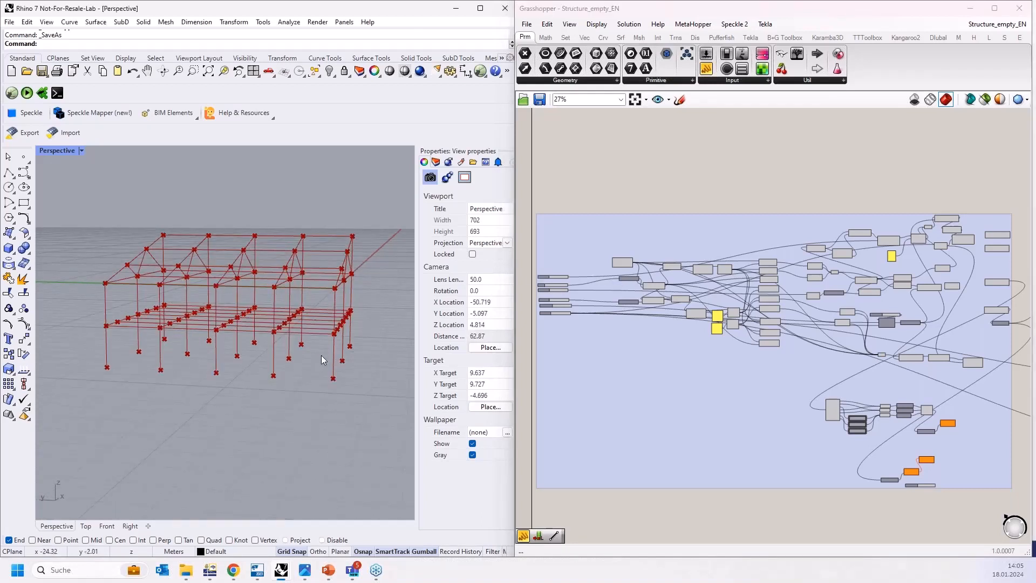
key(ctrl+s)
click(564, 441)
scroll(343, 305, up, 2)
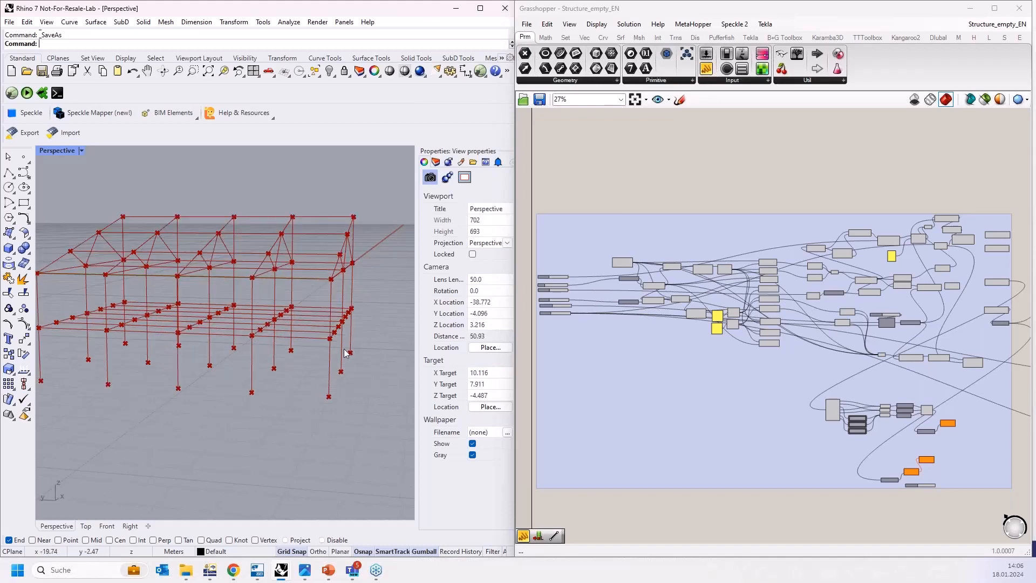
right_drag(372, 316, 361, 348)
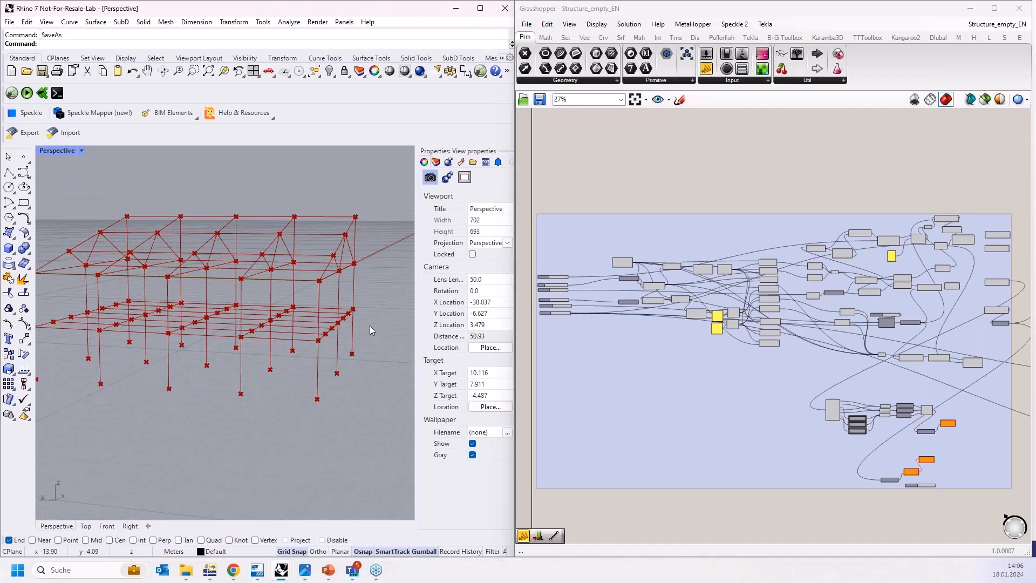
right_drag(335, 356, 102, 294)
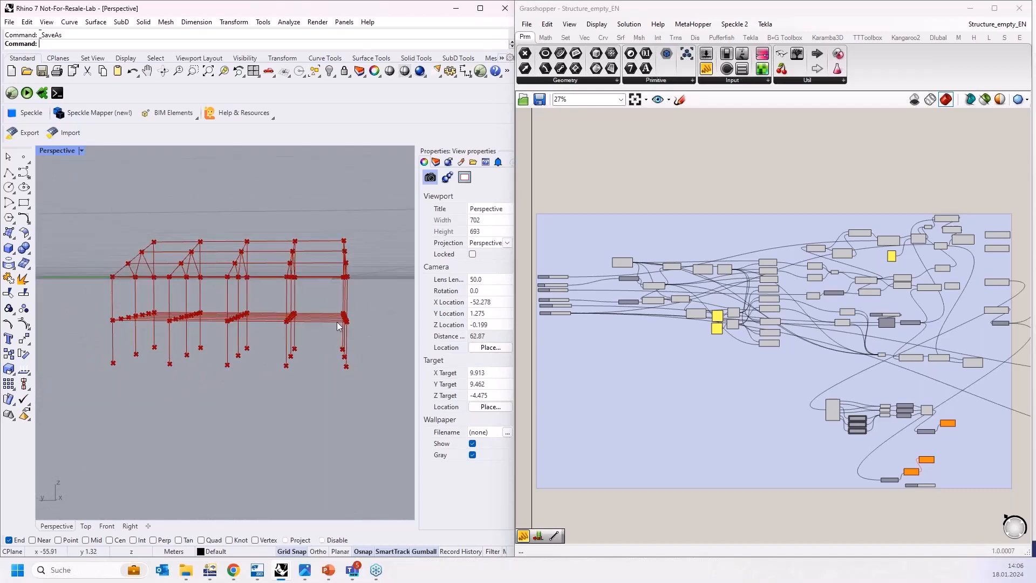
scroll(339, 326, up, 2)
right_drag(355, 315, 362, 281)
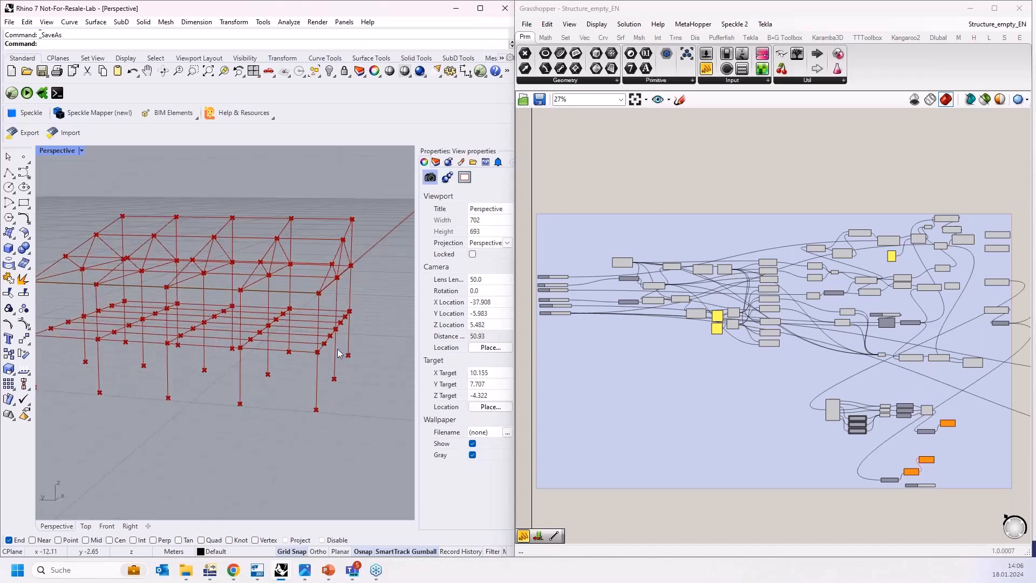
scroll(368, 273, up, 10)
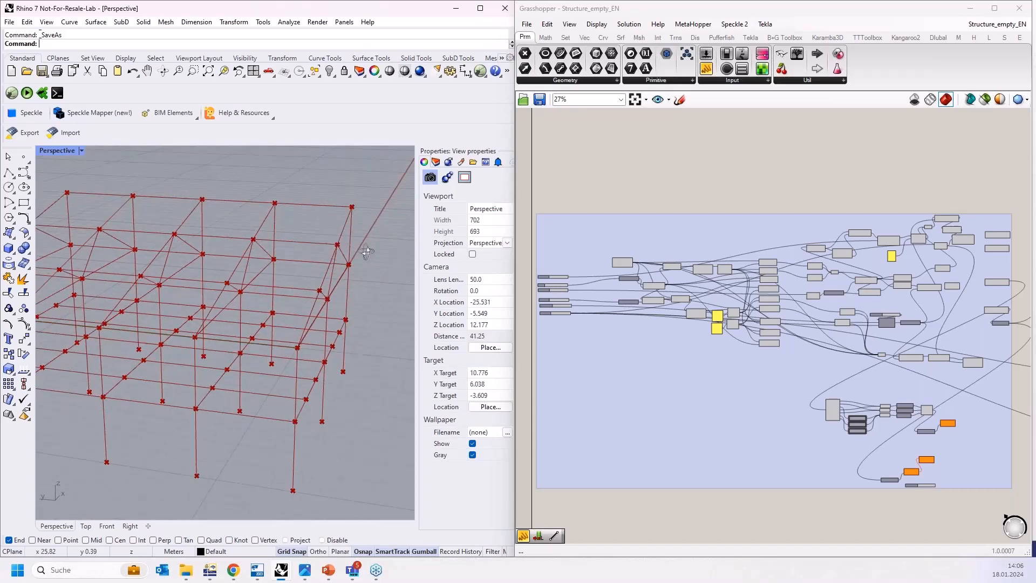
scroll(252, 179, down, 3)
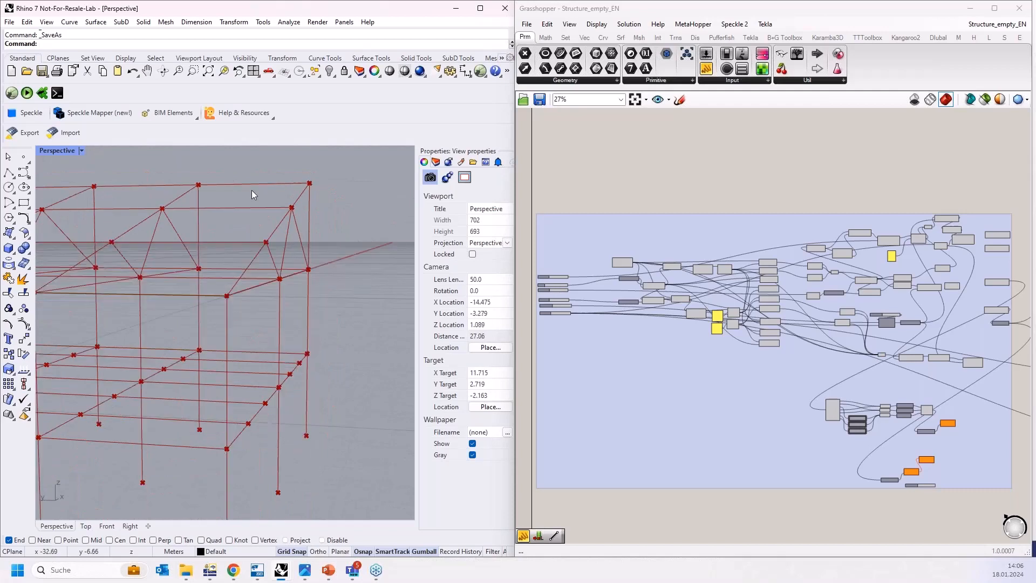
mouse_move(228, 188)
right_down()
mouse_move(234, 177)
mouse_move(231, 187)
right_up()
scroll(331, 251, down, 5)
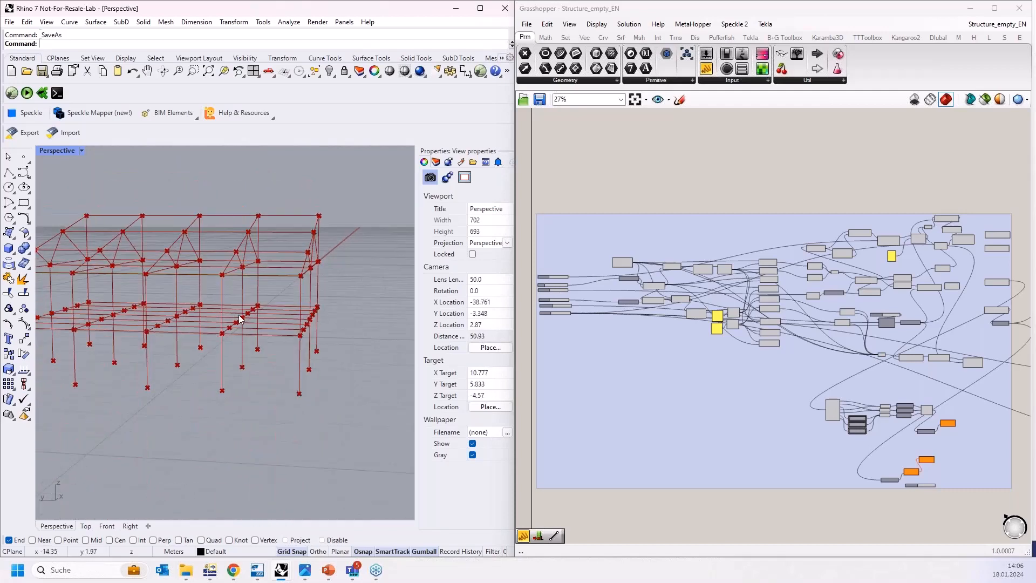
right_drag(326, 303, 327, 313)
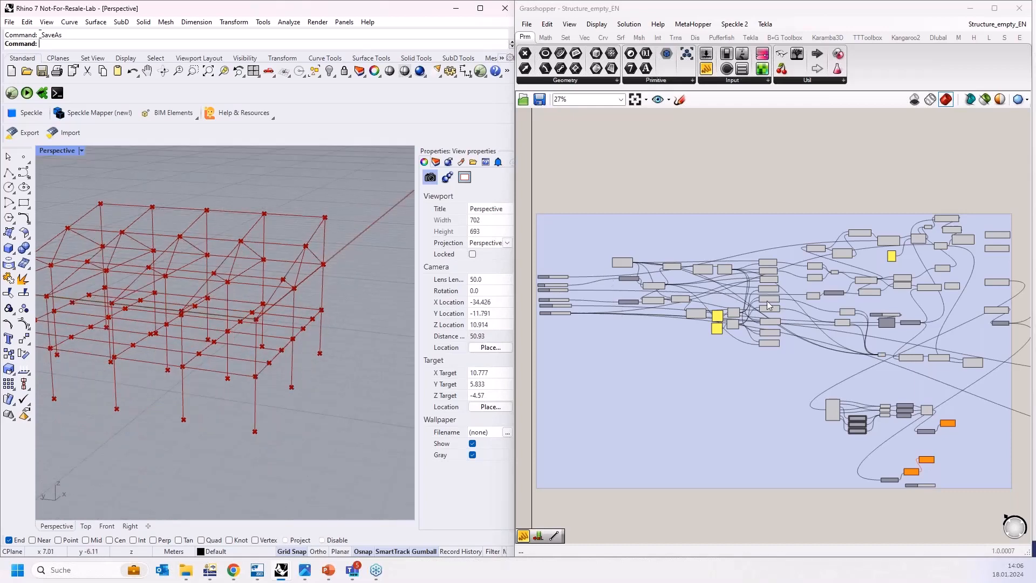
Try out the Stage Beams, Length, Frame height and Frame count sliders, returning them to 3, 13, 3 and 5.
scroll(670, 290, up, 5)
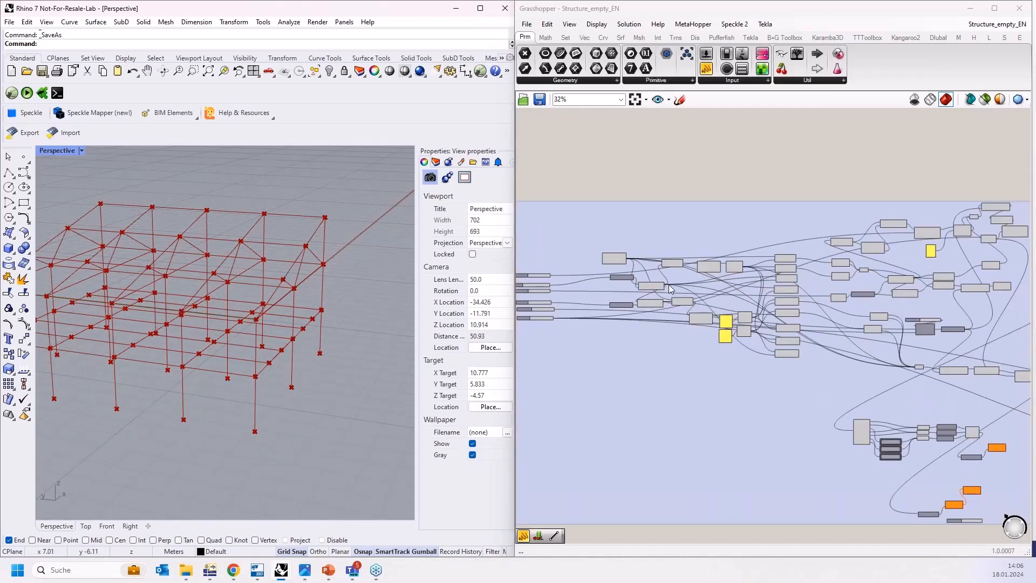
scroll(678, 295, down, 4)
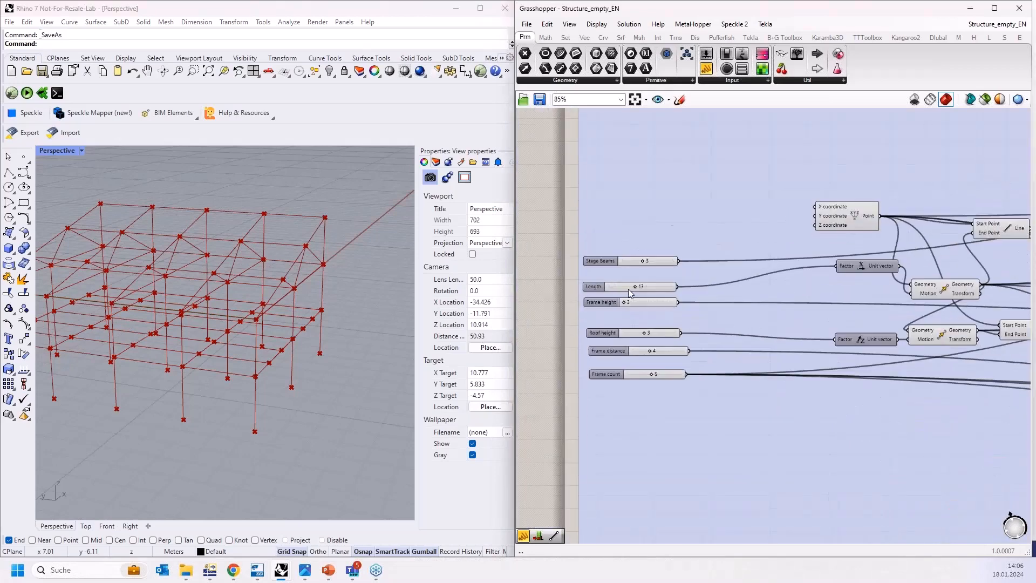
scroll(628, 289, up, 9)
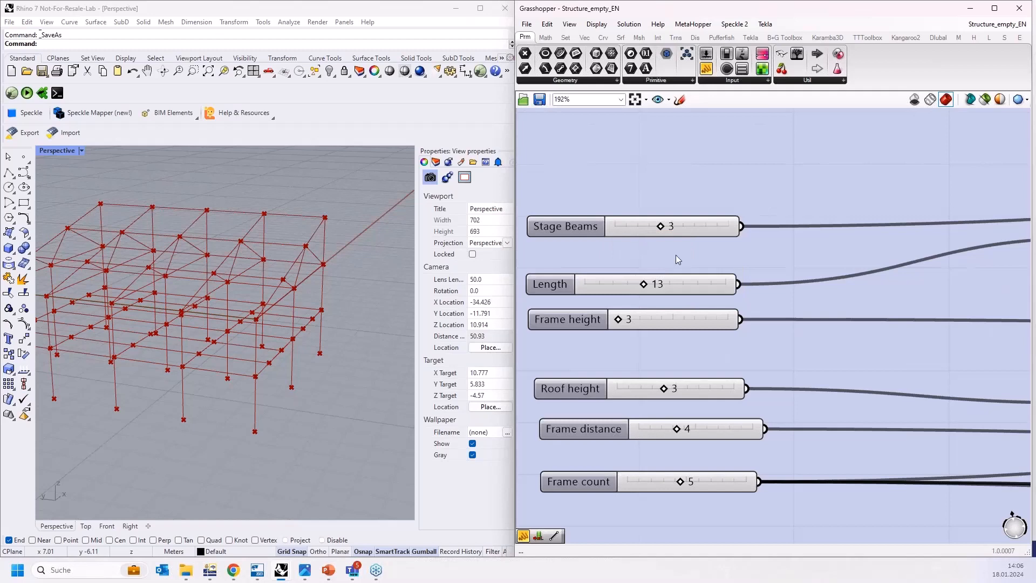
right_drag(399, 241, 407, 245)
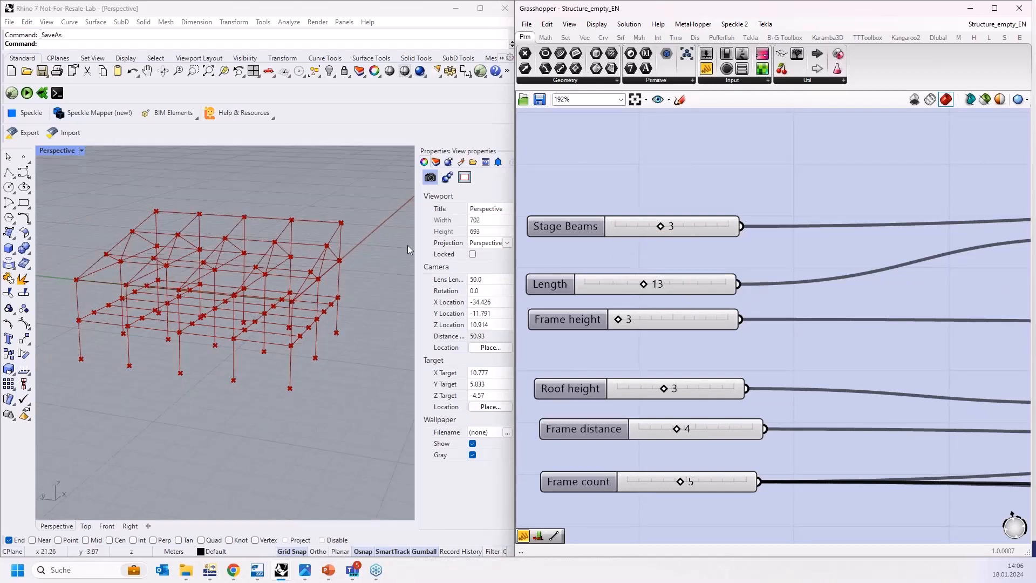
scroll(407, 245, down, 2)
scroll(181, 278, up, 2)
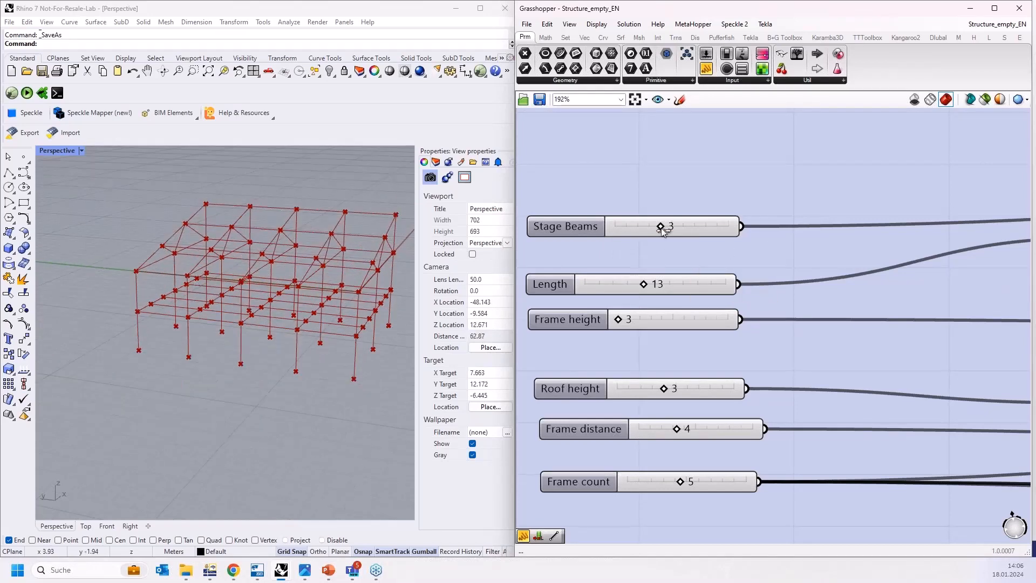
mouse_move(663, 229)
mouse_down()
mouse_move(697, 229)
mouse_move(611, 230)
mouse_move(653, 227)
mouse_up()
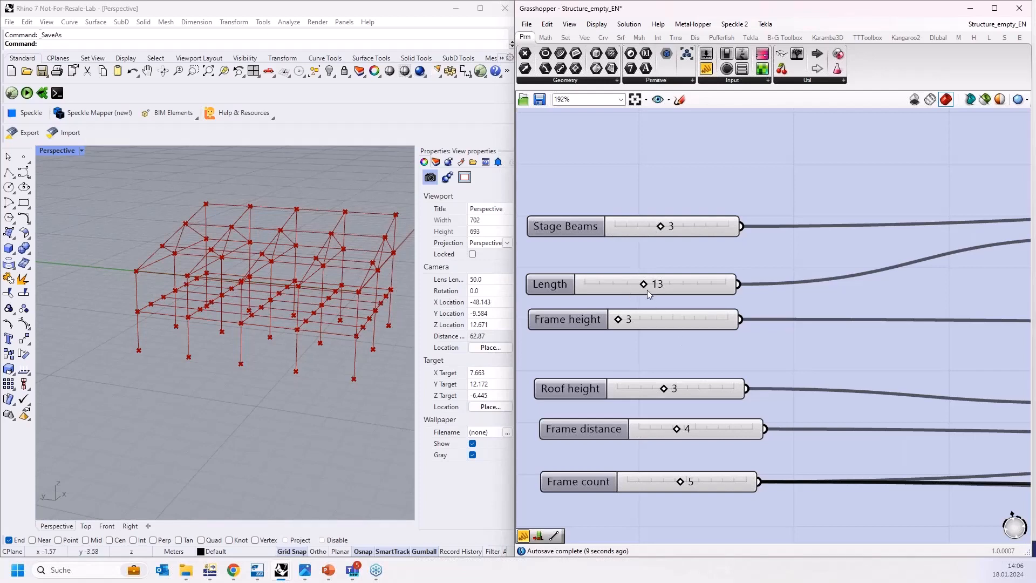
mouse_move(645, 286)
mouse_down()
mouse_move(664, 289)
mouse_move(643, 284)
mouse_up()
mouse_move(637, 323)
mouse_down()
mouse_move(666, 319)
mouse_move(619, 320)
mouse_up()
mouse_move(681, 478)
mouse_down()
mouse_move(718, 481)
mouse_move(681, 482)
mouse_up()
Highlight the base point of the structure in the model by selecting the component with X, Y and Z coordinate inputs.
scroll(682, 482, down, 5)
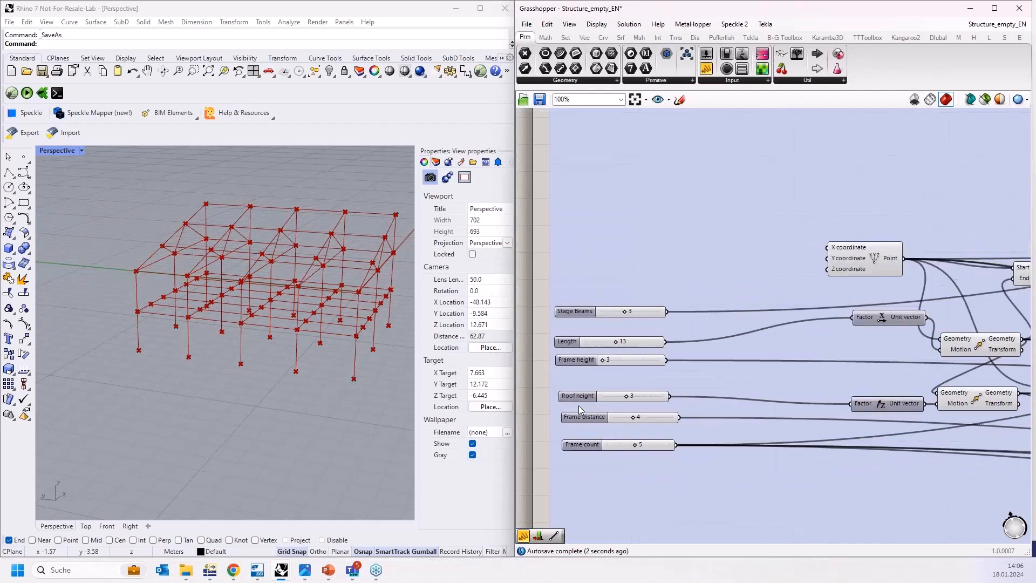
scroll(687, 369, up, 3)
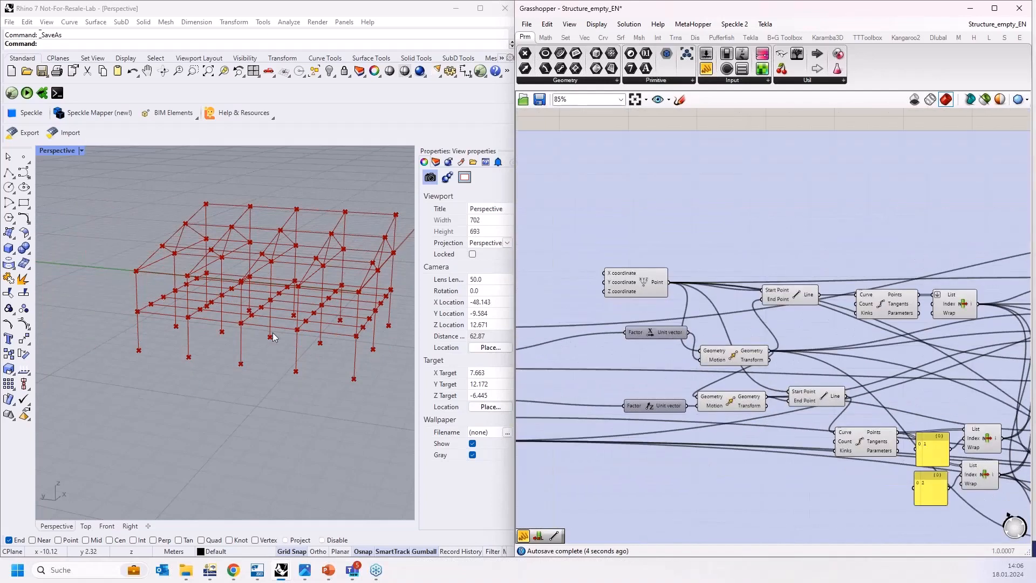
scroll(147, 338, down, 2)
scroll(249, 301, up, 3)
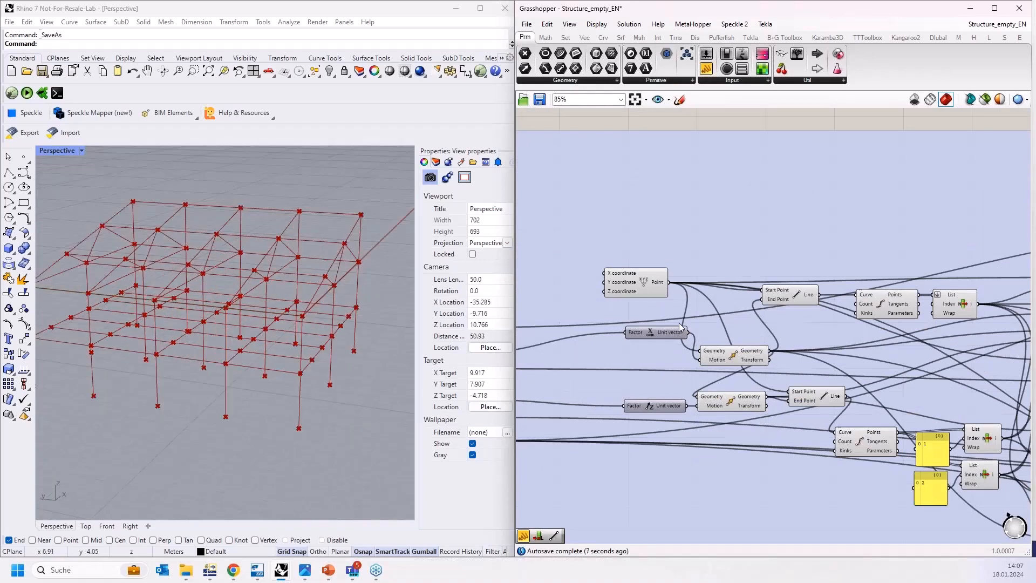
scroll(642, 299, up, 2)
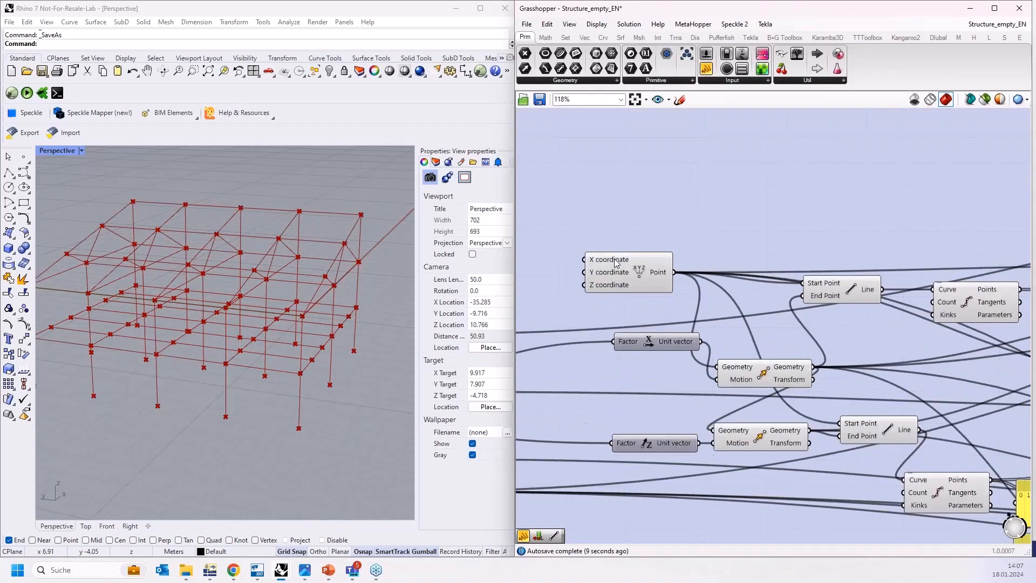
click(631, 278)
scroll(677, 284, up, 2)
scroll(679, 282, up, 1)
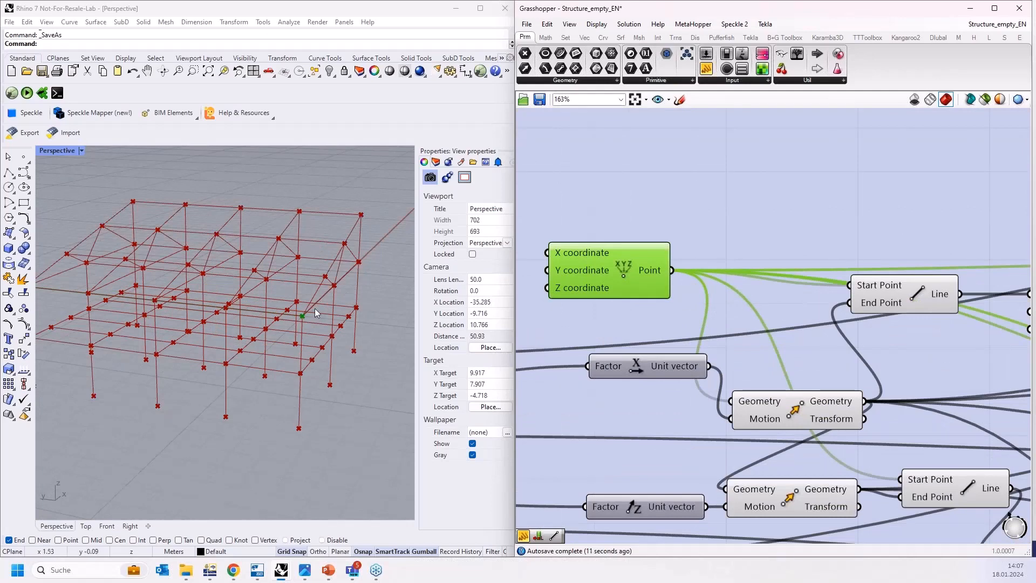
right_drag(315, 309, 312, 285)
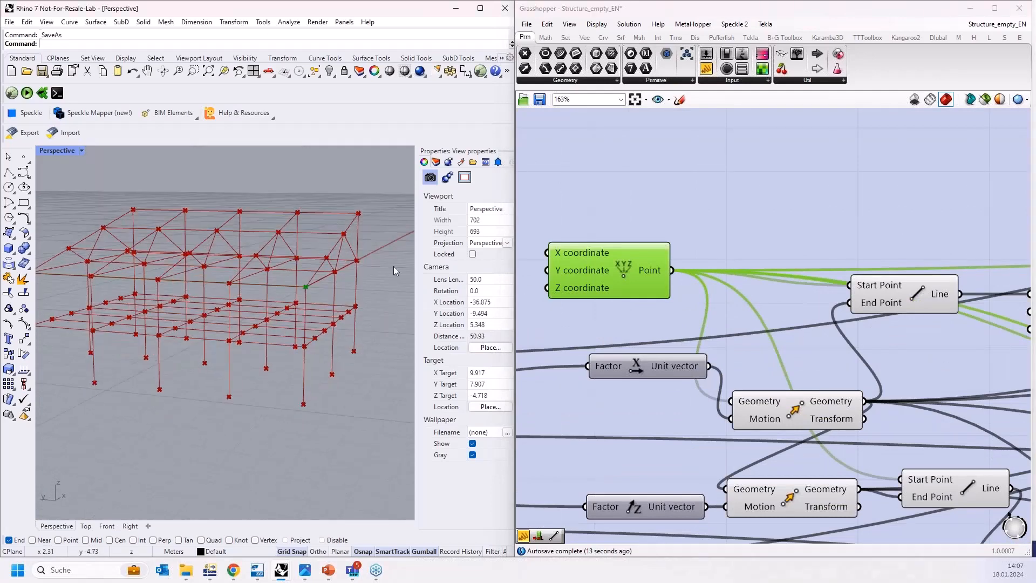
Trace the first truss's bottom chord by selecting its X-direction move, line and curve division components in turn.
scroll(761, 286, down, 2)
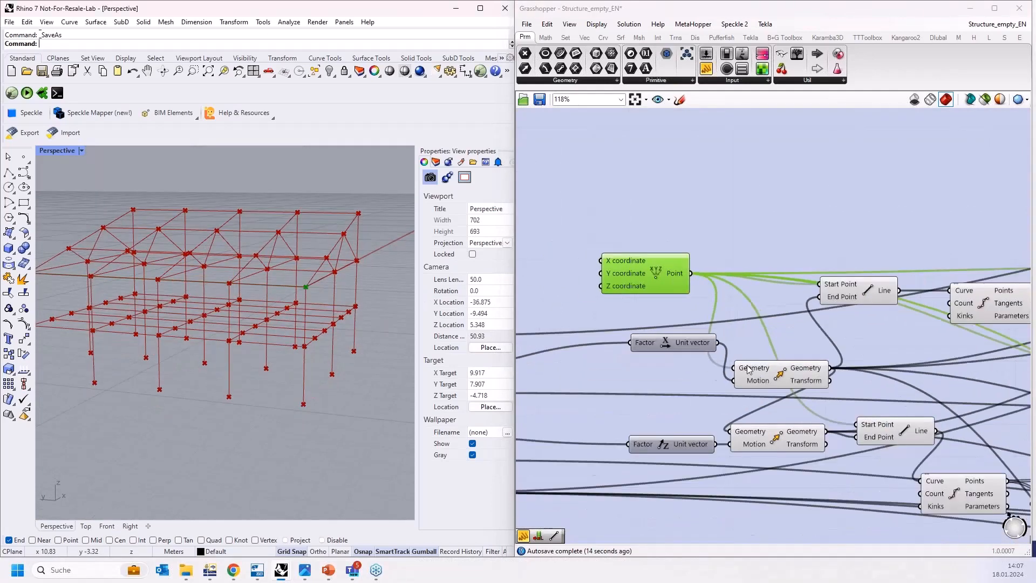
click(781, 377)
click(865, 297)
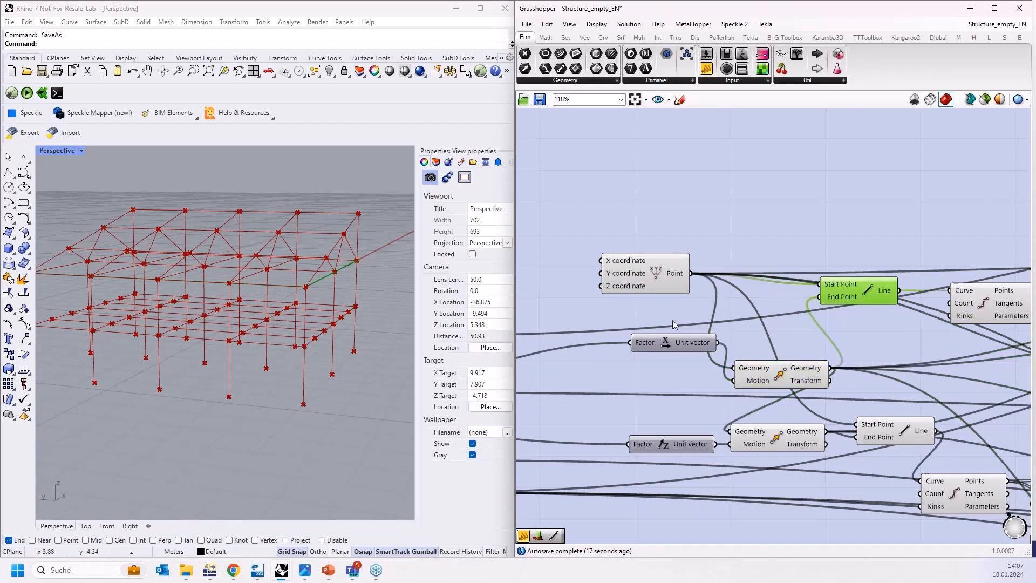
scroll(673, 320, down, 2)
scroll(955, 310, up, 2)
scroll(867, 307, up, 1)
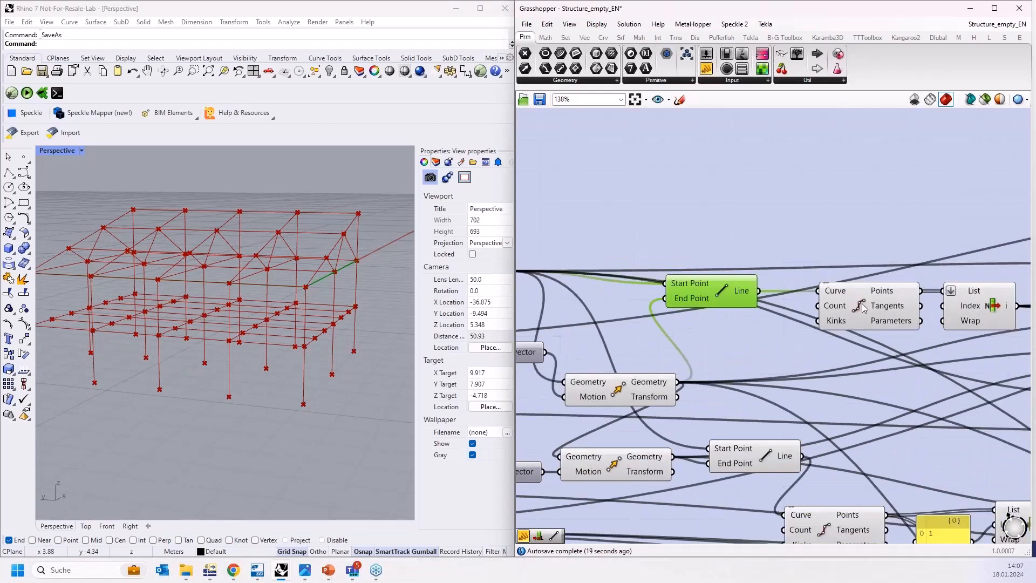
click(862, 307)
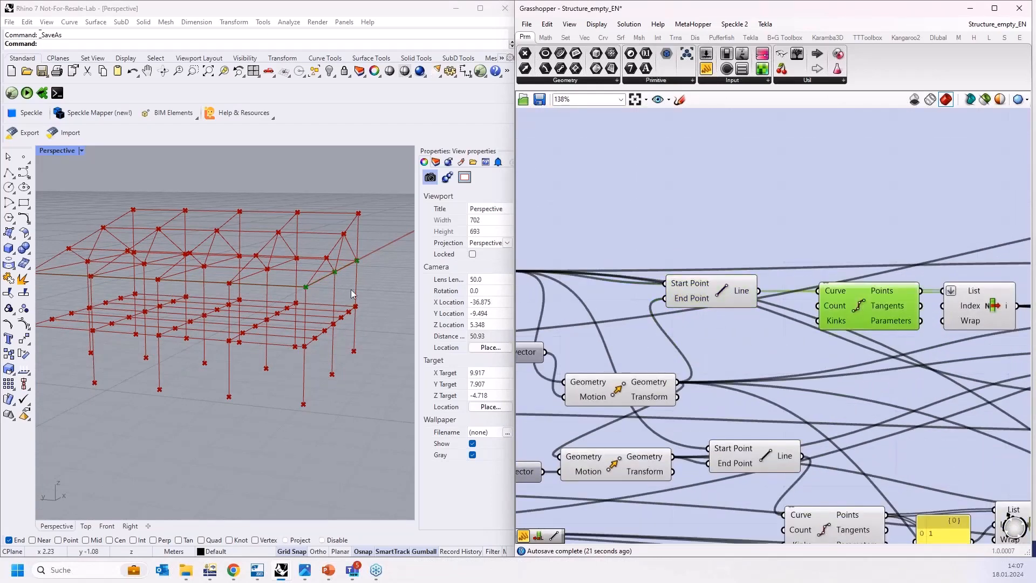
Trace the first truss's sloped top chord by selecting its Z-direction move, line and curve division components in turn.
scroll(826, 327, down, 2)
click(660, 428)
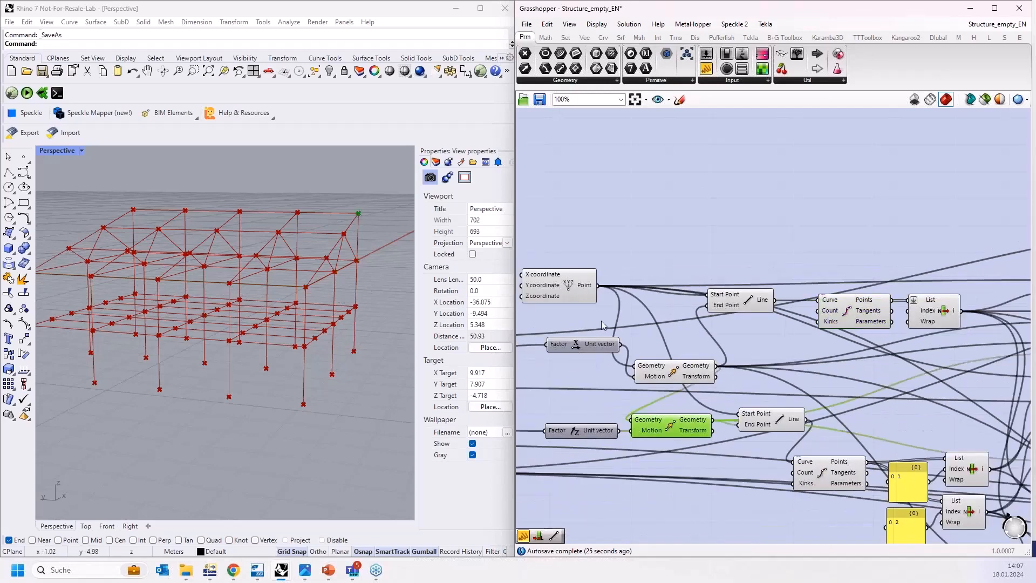
click(793, 422)
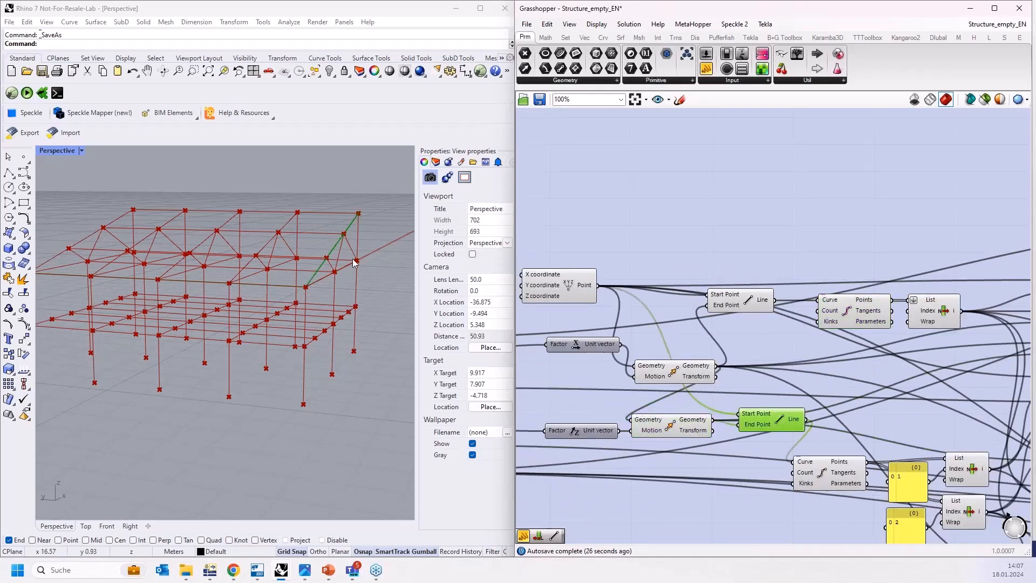
click(847, 478)
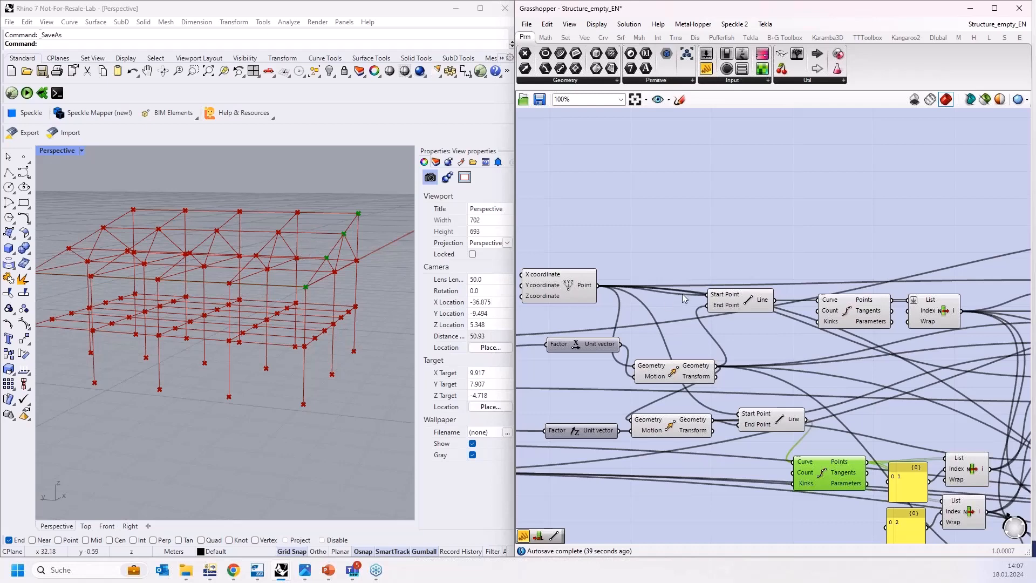
Select the whole column of Line components to highlight the members of the first roof truss.
scroll(631, 225, down, 3)
right_drag(864, 233, 657, 187)
scroll(657, 186, down, 1)
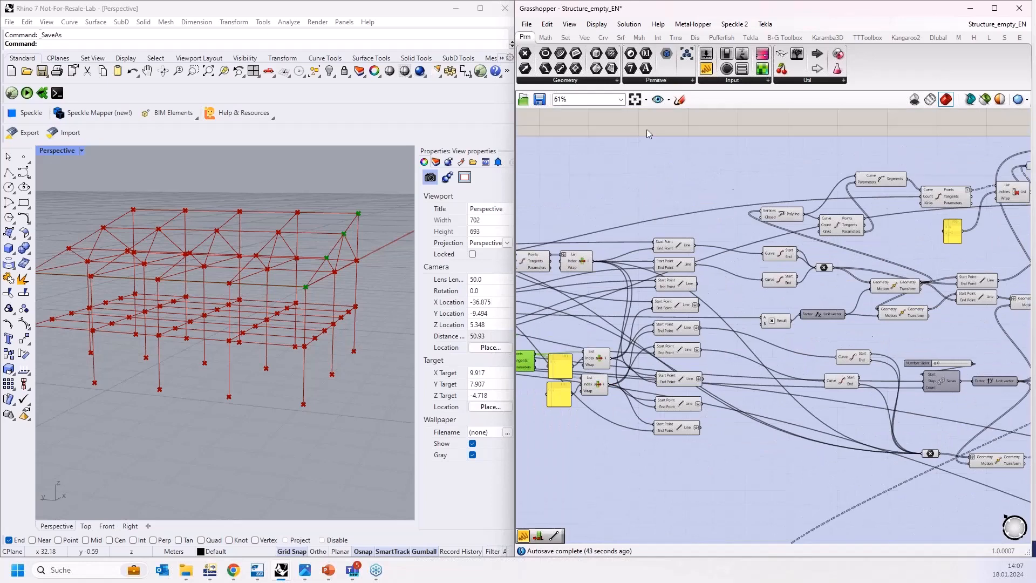
drag(644, 121, 741, 452)
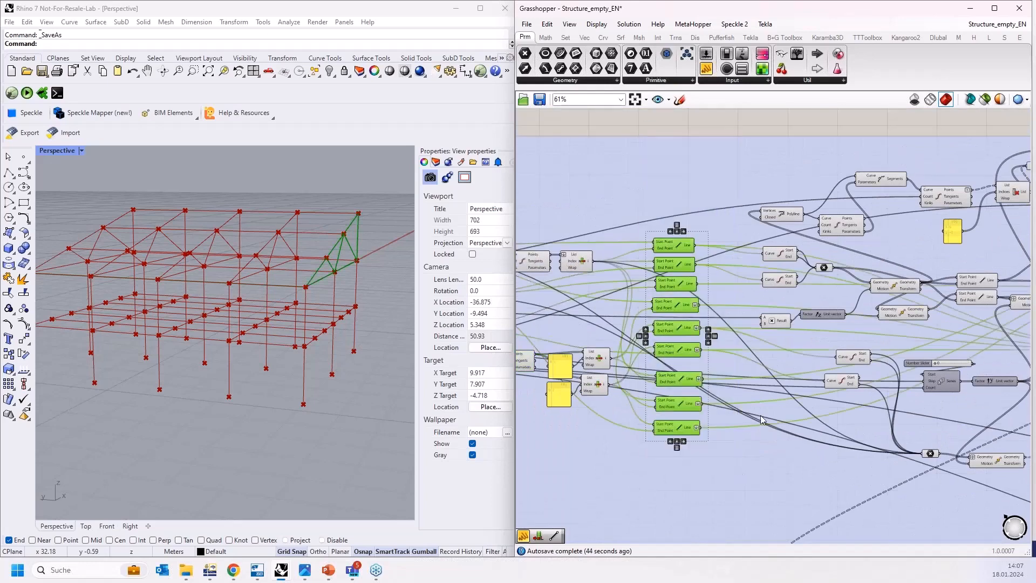
Select the two column Line components together with the stage beam Polyline component and inspect the complete first frame in the model.
right_drag(841, 271, 671, 277)
scroll(671, 278, up, 1)
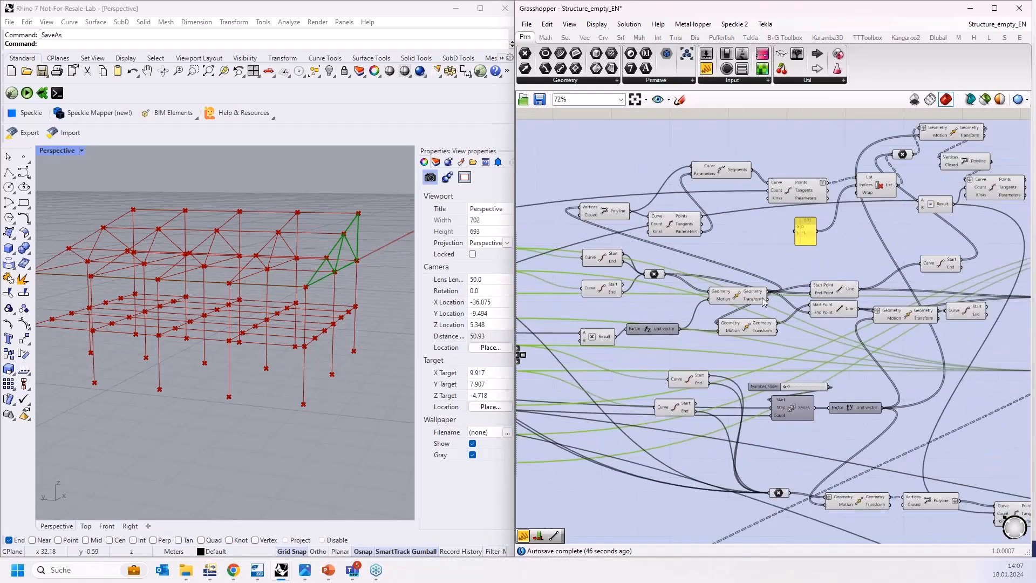
click(841, 290)
shift+click(832, 310)
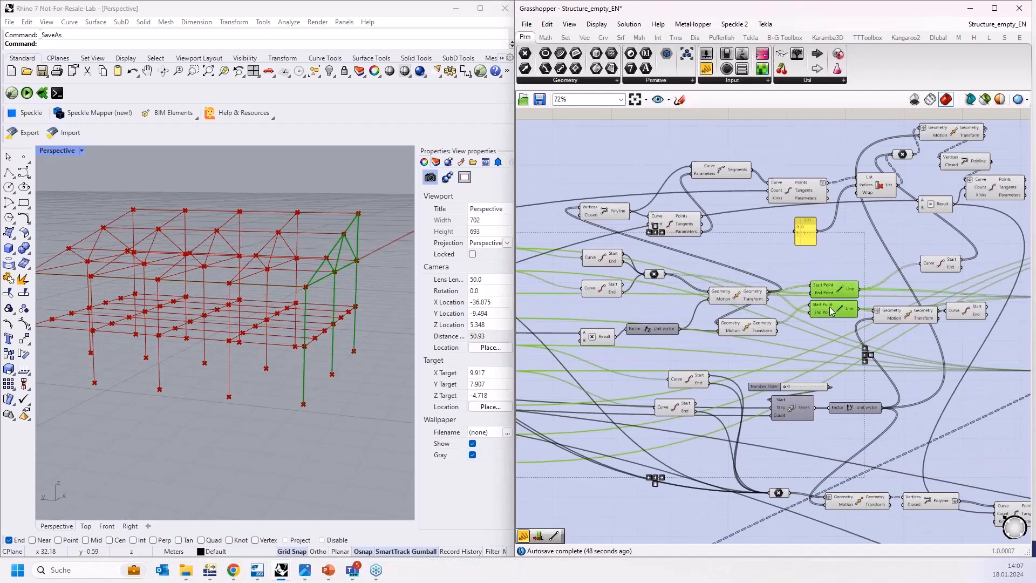
shift+click(611, 214)
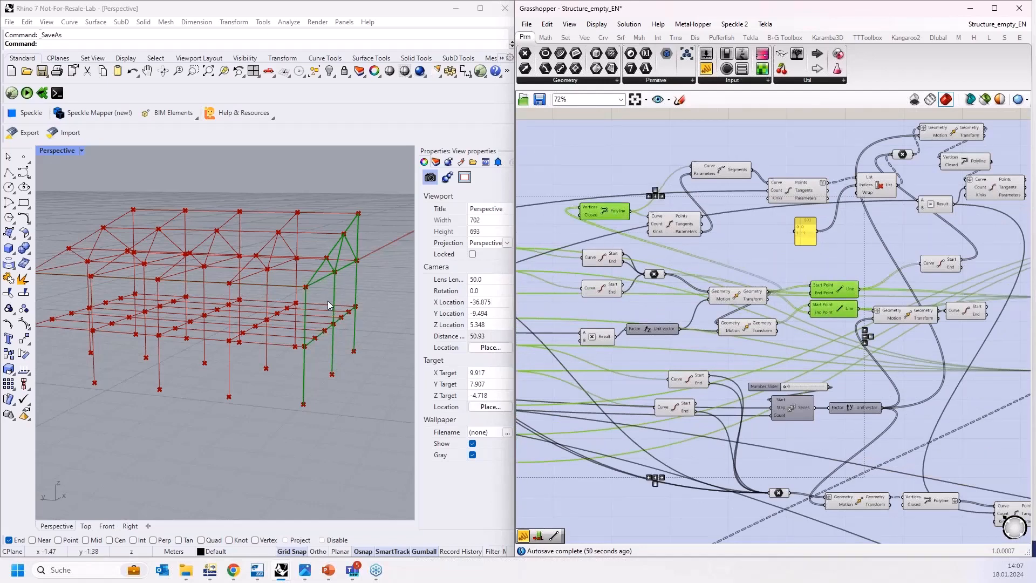
mouse_move(336, 316)
right_down()
mouse_move(407, 304)
mouse_move(349, 302)
right_up()
right_drag(290, 237, 316, 313)
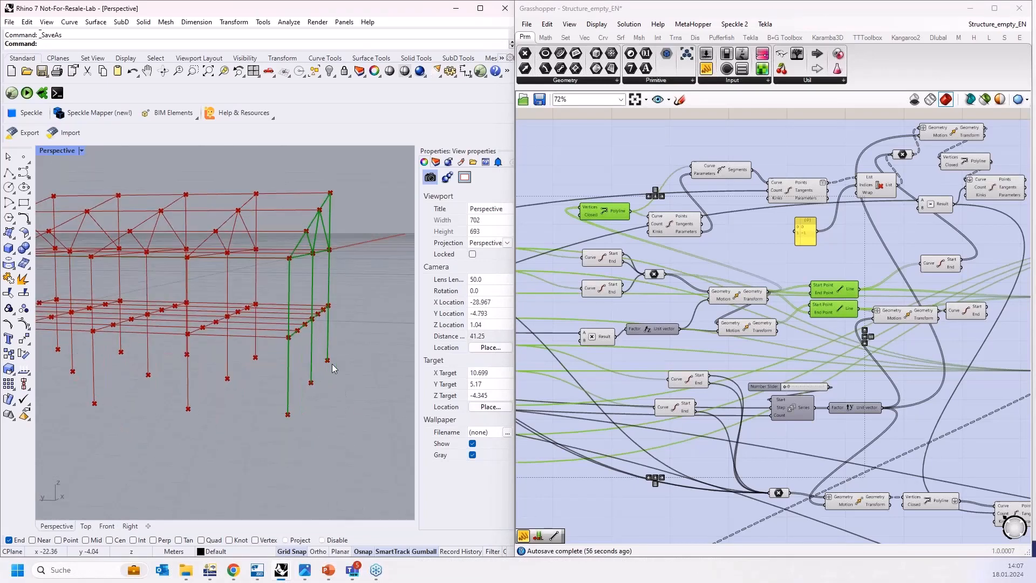
Examine the highlighted first frame from several angles in the Rhino model, comparing it with the repeated frames behind it.
scroll(296, 268, down, 4)
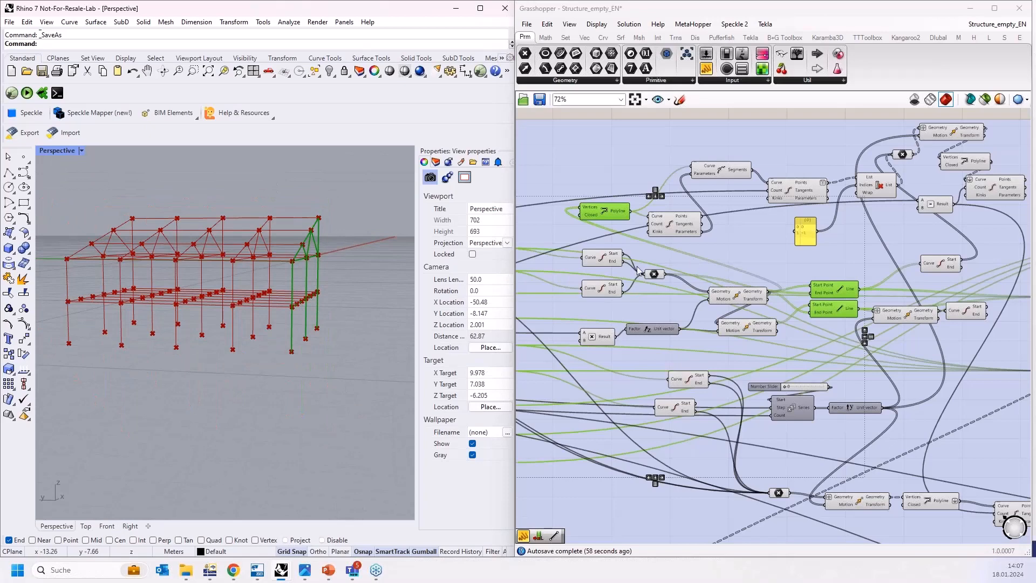
right_drag(276, 308, 203, 346)
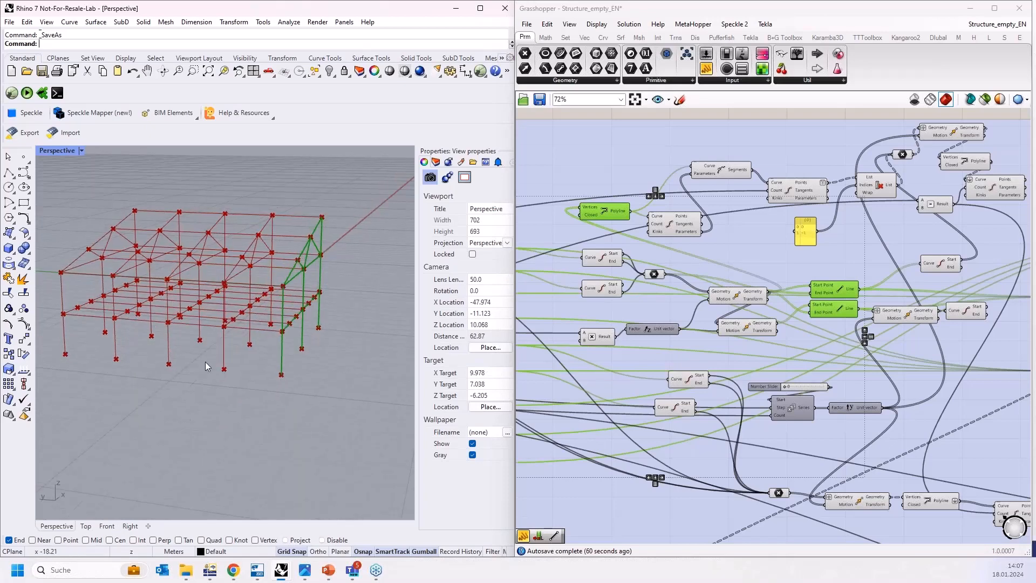
scroll(656, 314, down, 2)
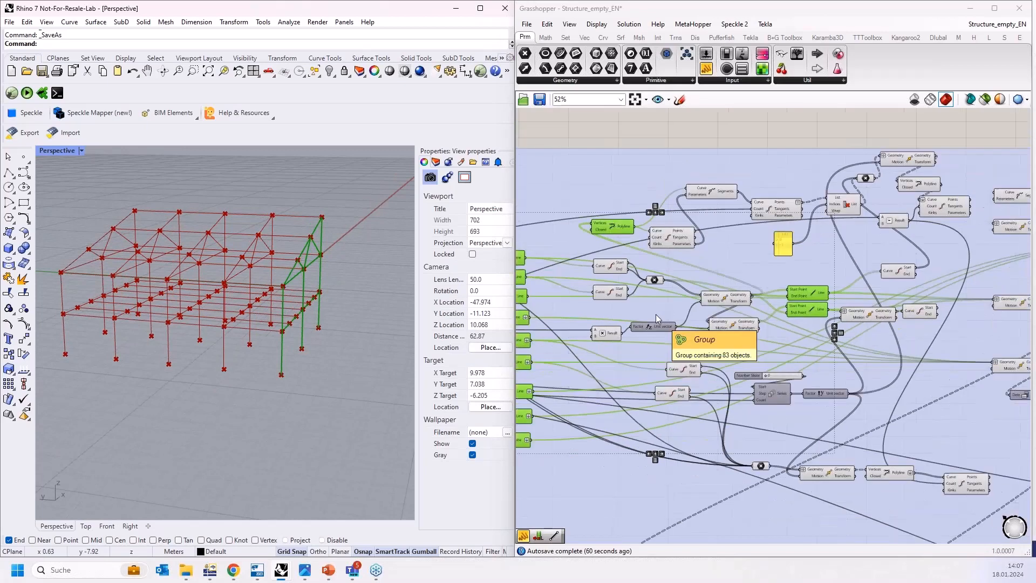
scroll(690, 286, up, 2)
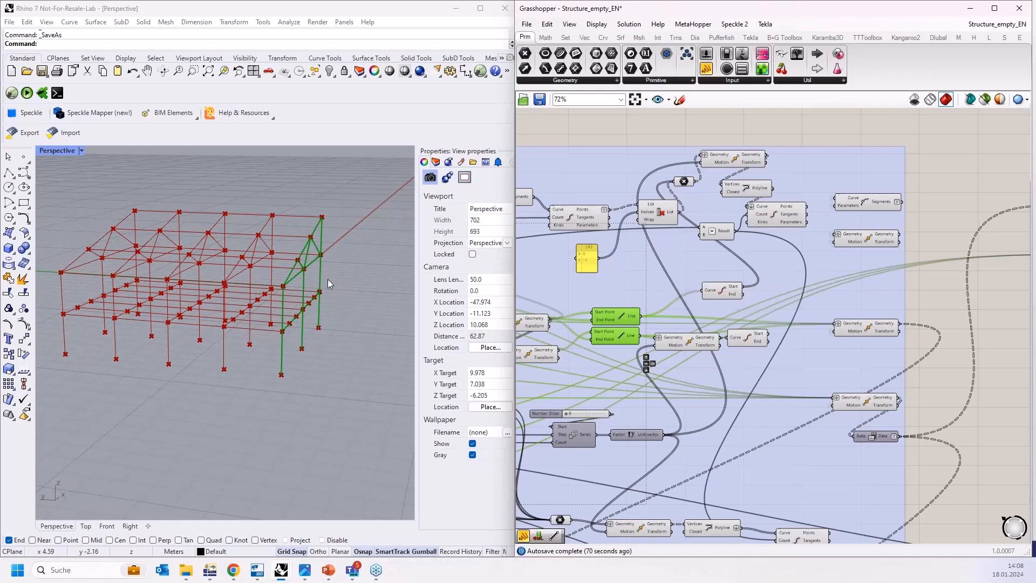
mouse_move(328, 279)
right_down()
mouse_move(348, 272)
mouse_move(311, 287)
right_up()
scroll(312, 287, up, 2)
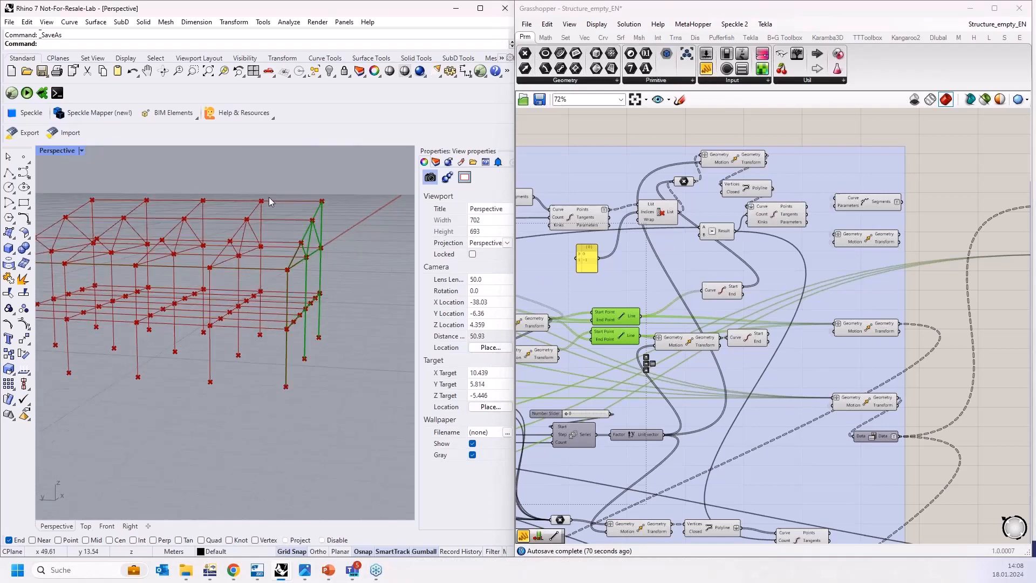
right_drag(313, 352, 322, 342)
scroll(319, 255, up, 6)
scroll(319, 256, down, 4)
scroll(319, 267, down, 2)
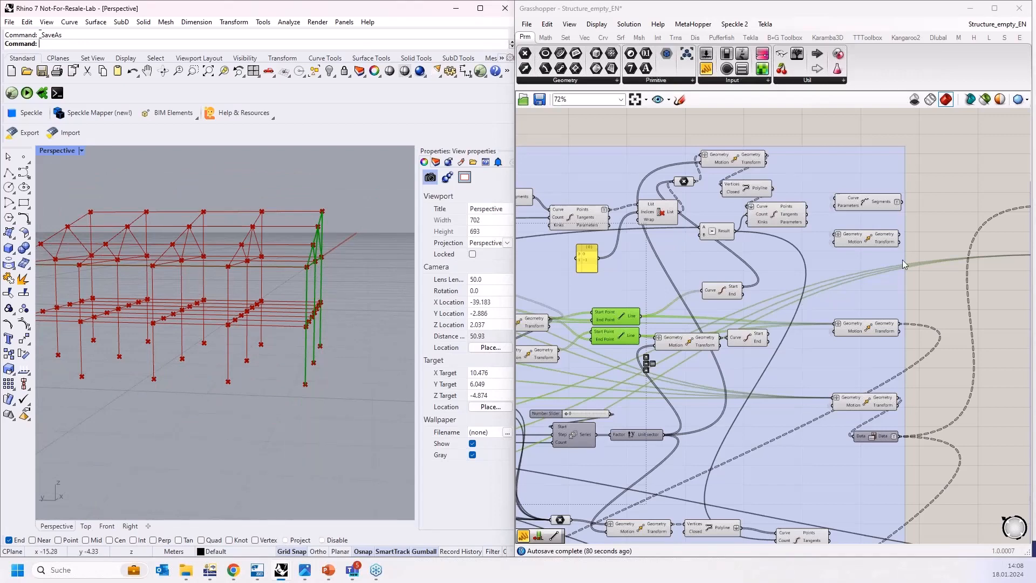
Examine the Move components at the end of the geometry group and compare them with the frame rows in the model.
scroll(915, 242, up, 4)
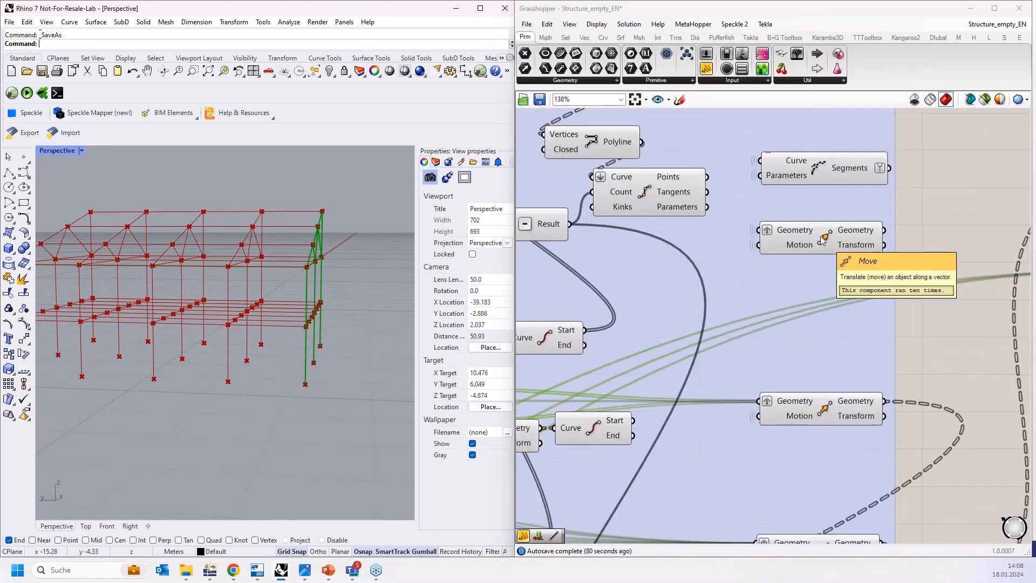
scroll(822, 240, down, 4)
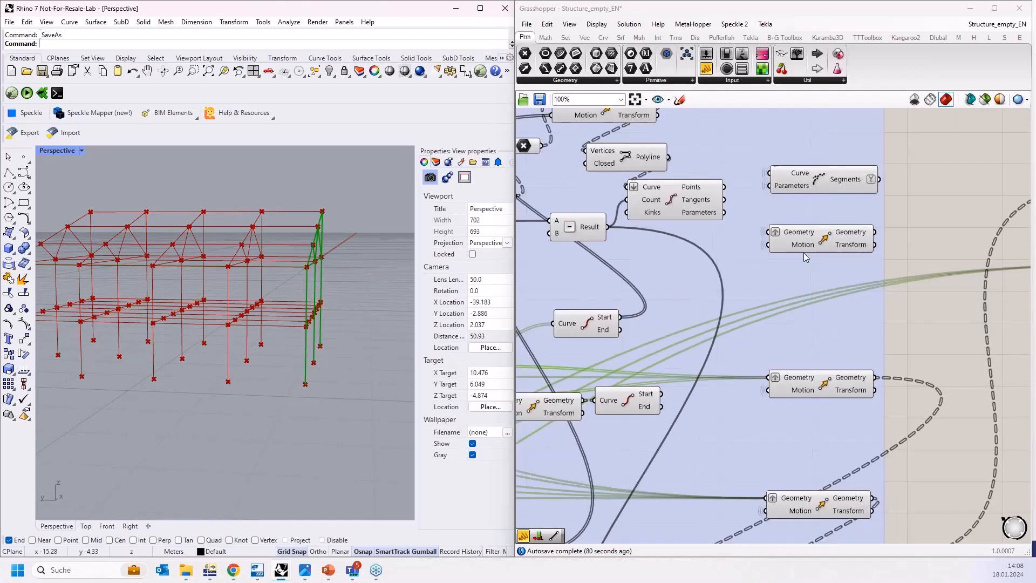
right_drag(823, 239, 756, 251)
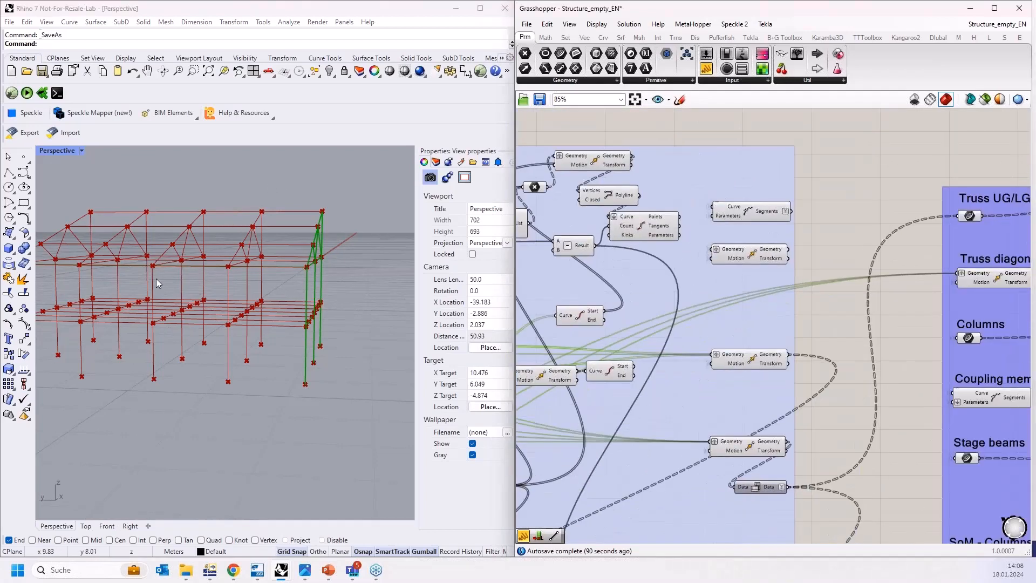
scroll(795, 241, up, 3)
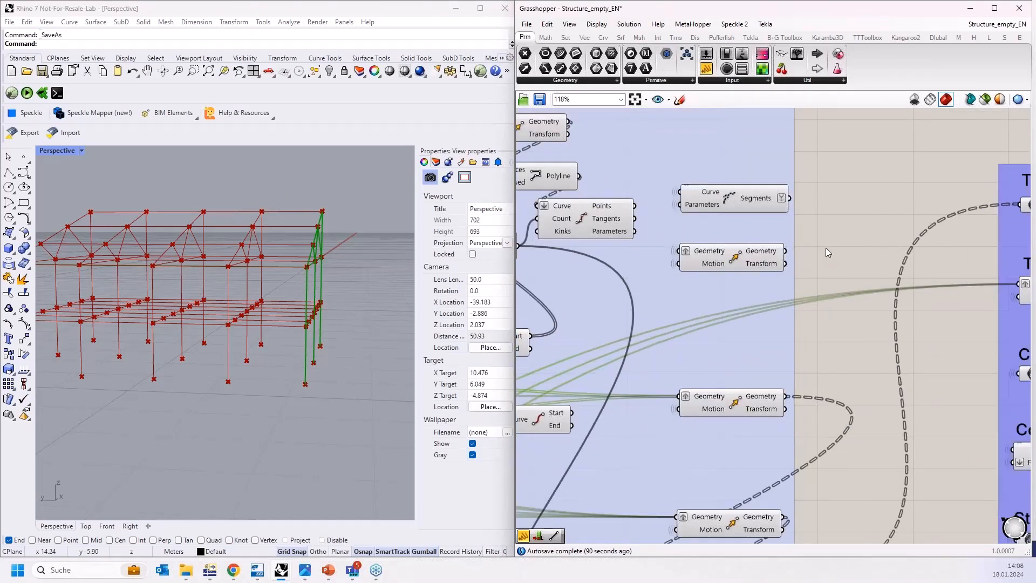
scroll(650, 271, down, 3)
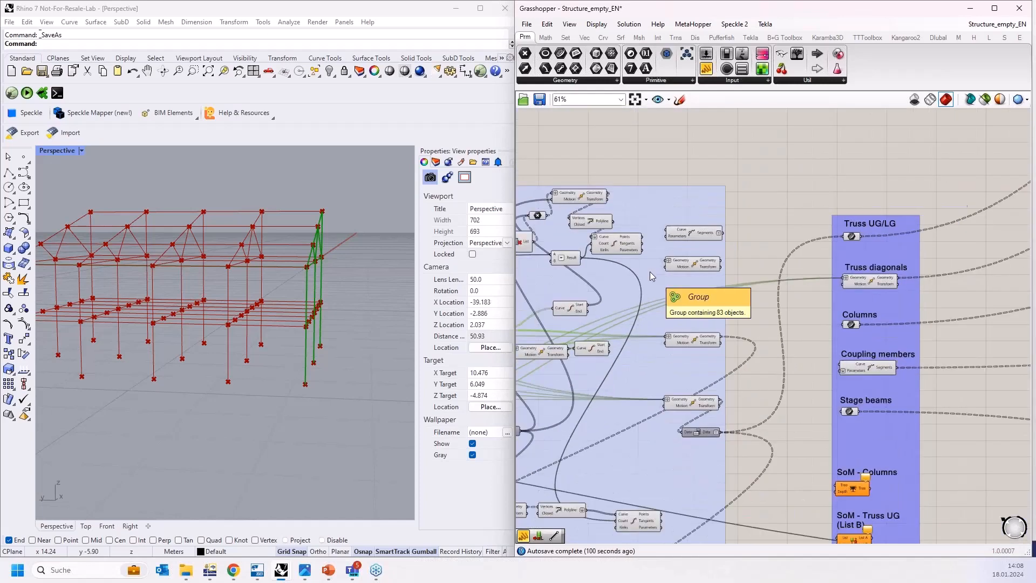
right_drag(315, 274, 321, 274)
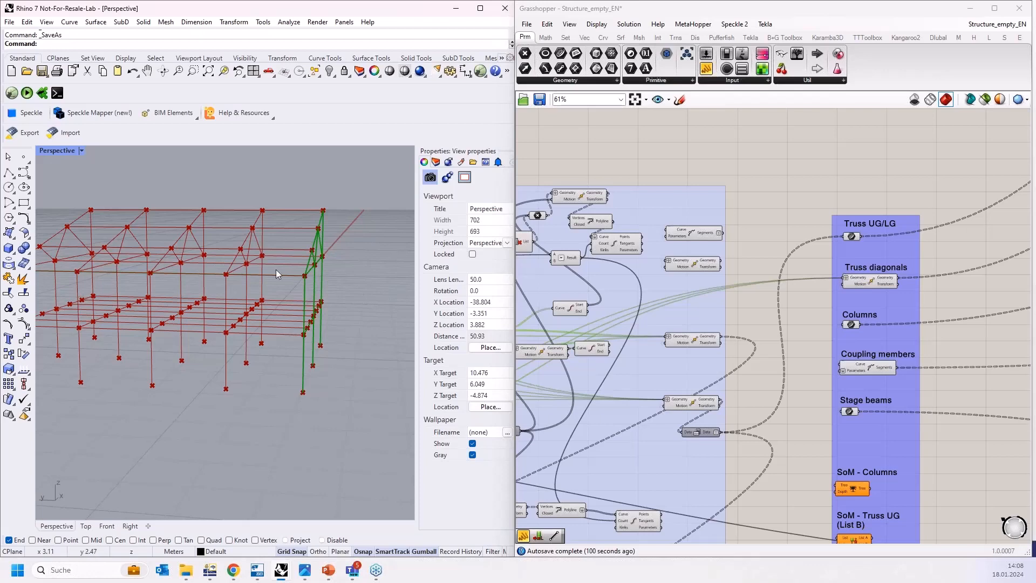
scroll(179, 277, up, 2)
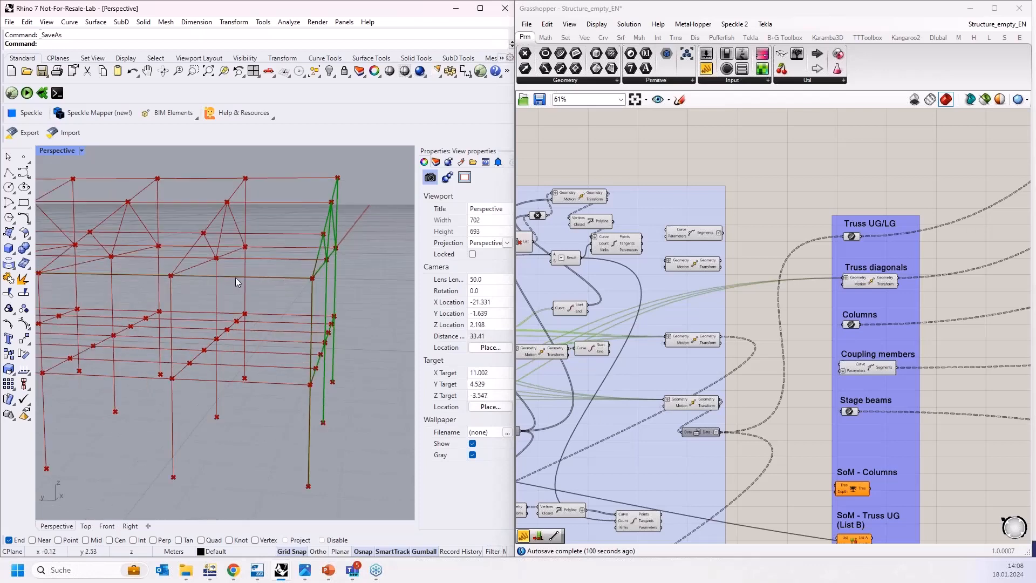
scroll(305, 279, down, 1)
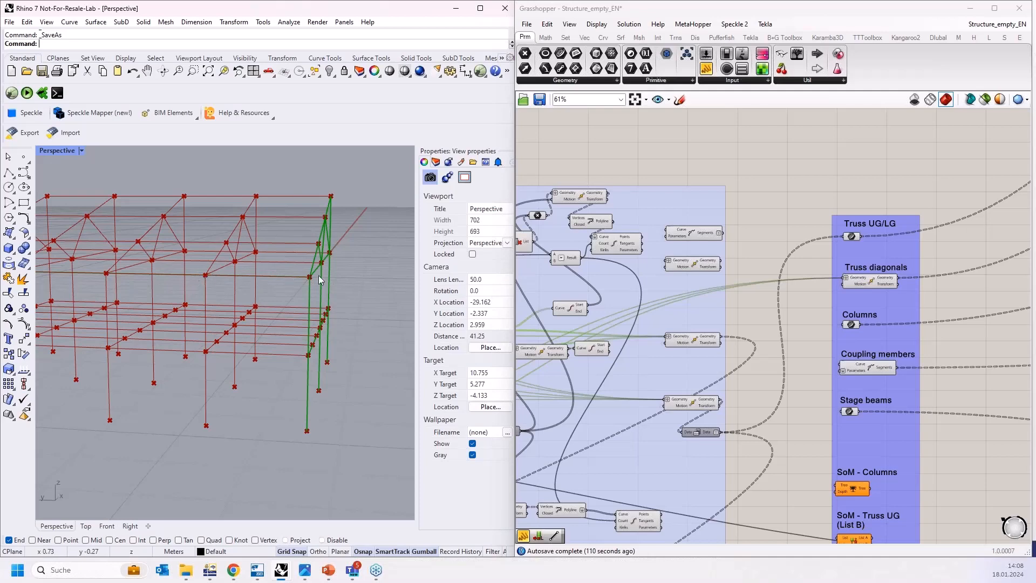
right_drag(319, 275, 265, 248)
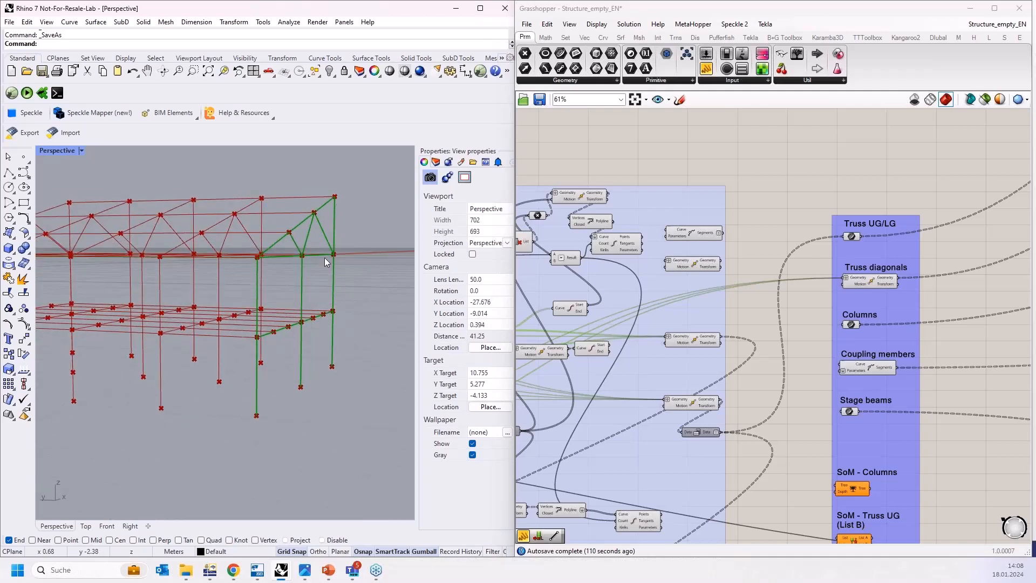
scroll(711, 260, up, 2)
scroll(711, 260, up, 1)
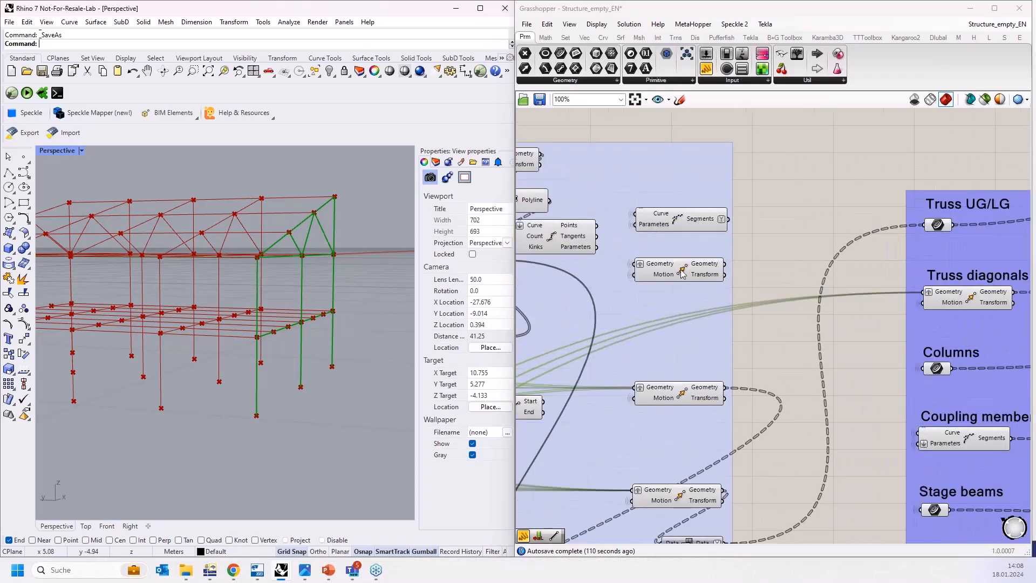
Select the Move component that copies the transverse stage beams and inspect the highlighted beams in the model.
click(705, 267)
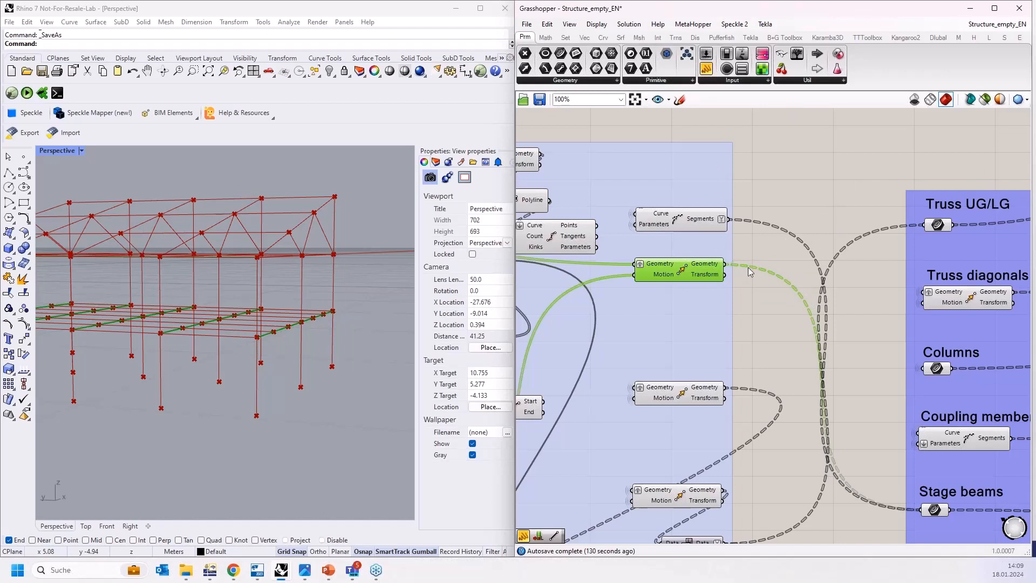
scroll(748, 267, down, 2)
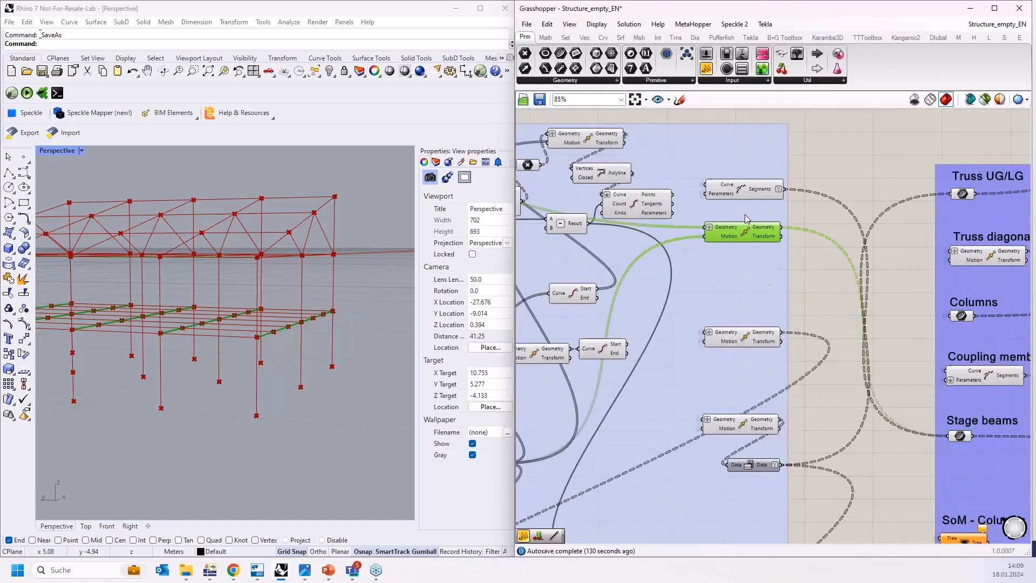
scroll(715, 249, up, 1)
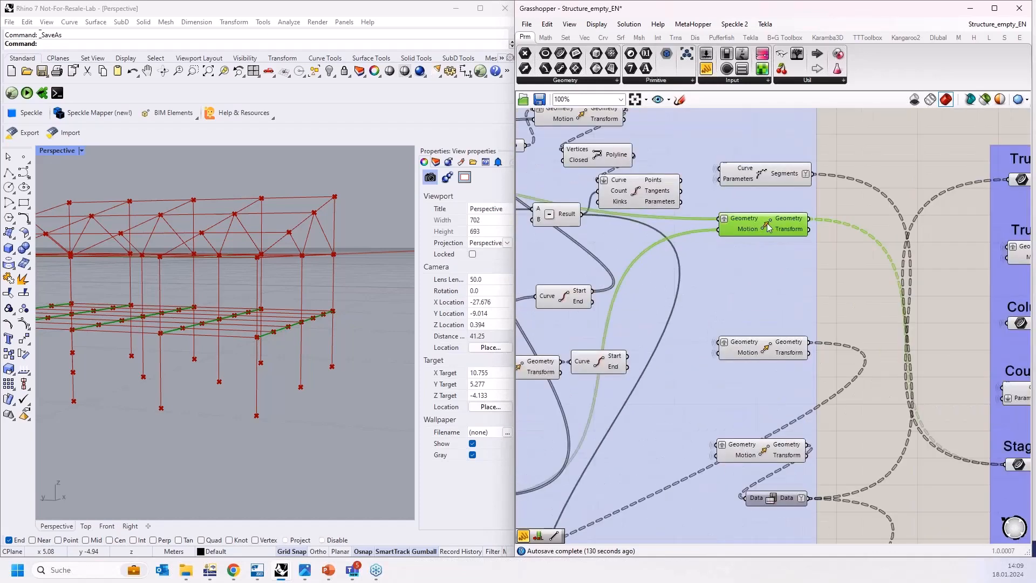
right_drag(302, 271, 345, 307)
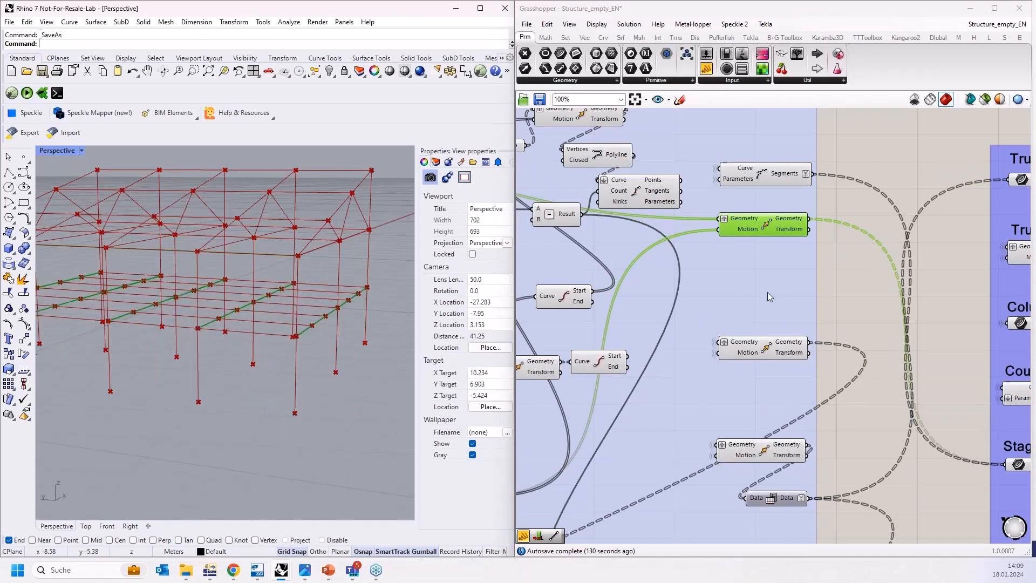
Select the Move component for the columns and the one for the truss chords to highlight their copies in all frames.
click(770, 353)
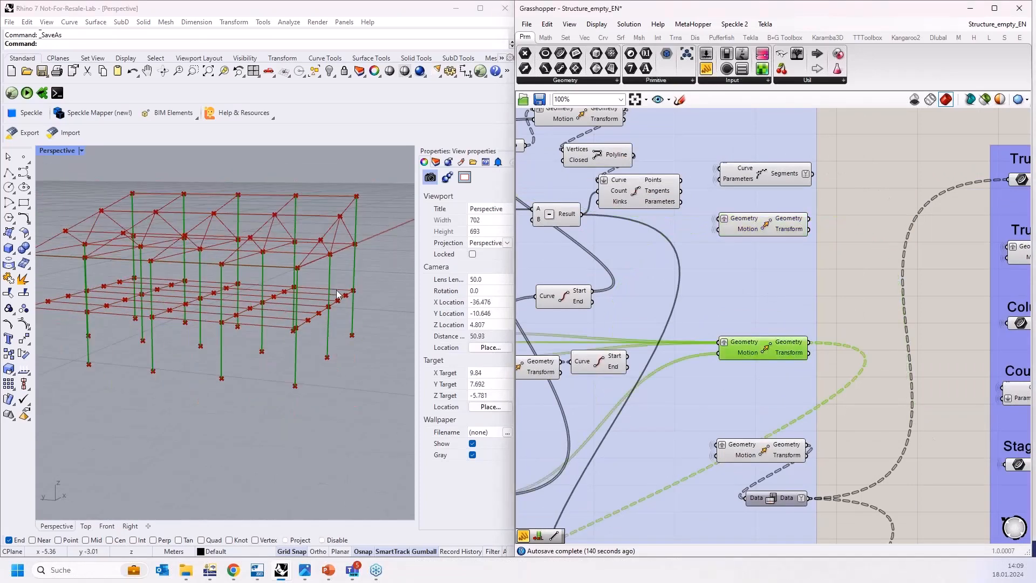
scroll(225, 332, down, 2)
right_drag(334, 288, 349, 282)
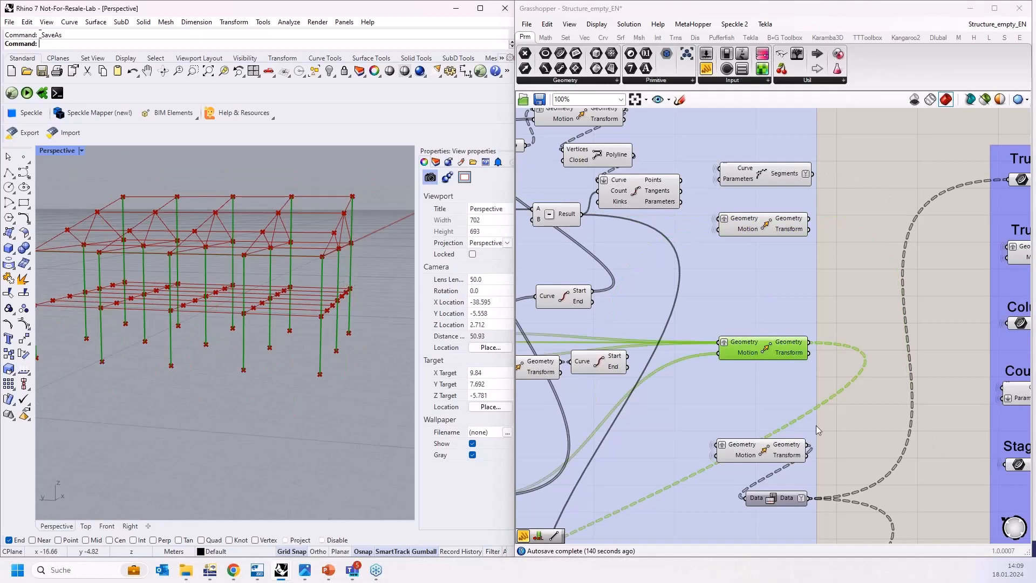
click(764, 452)
scroll(636, 309, down, 3)
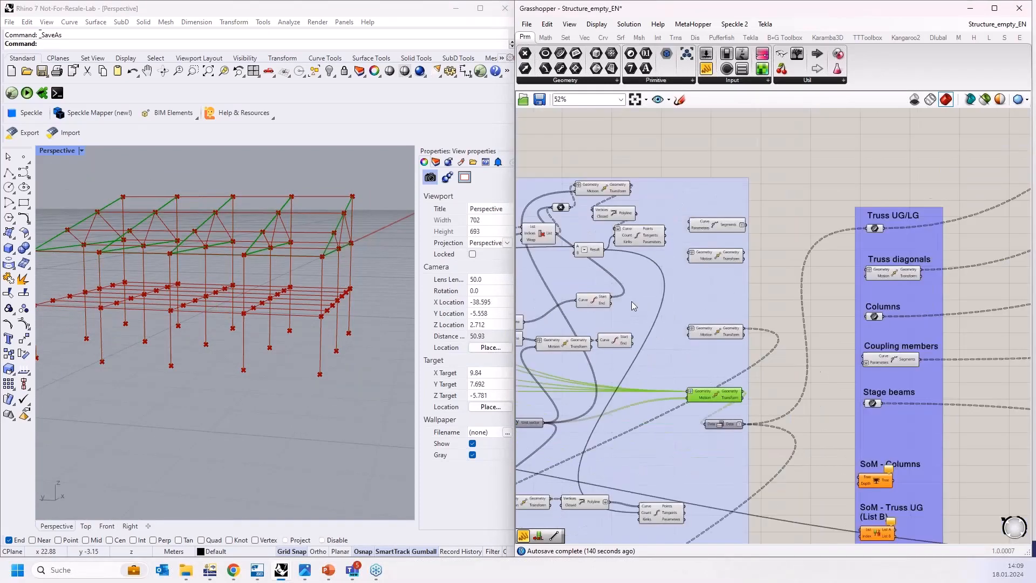
Check the collected output geometry by selecting the Truss UG/LG, Columns, Coupling members and Stage beams components in turn.
scroll(948, 371, up, 2)
right_drag(1003, 383, 820, 339)
scroll(820, 338, down, 1)
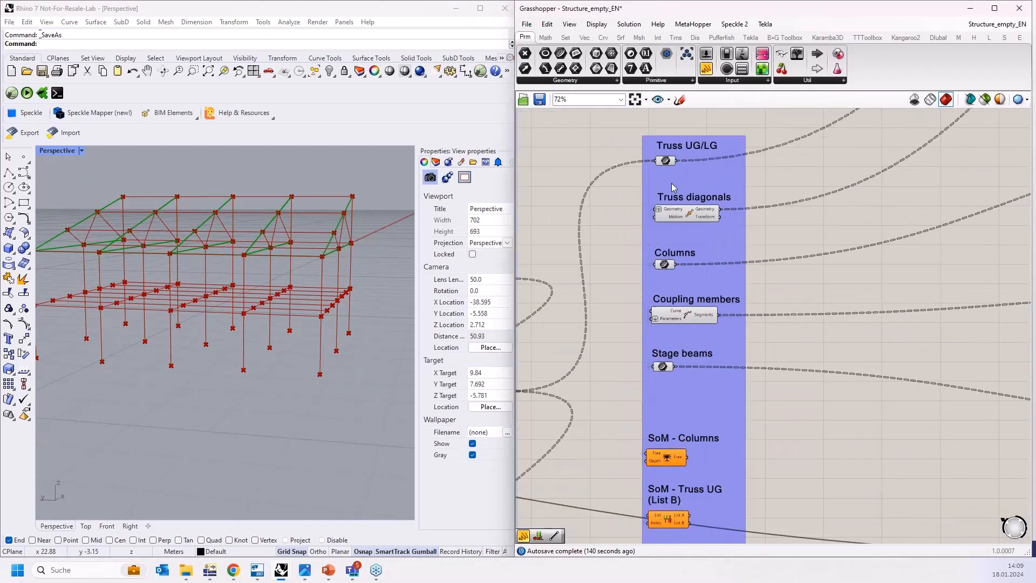
scroll(686, 162, up, 2)
click(661, 165)
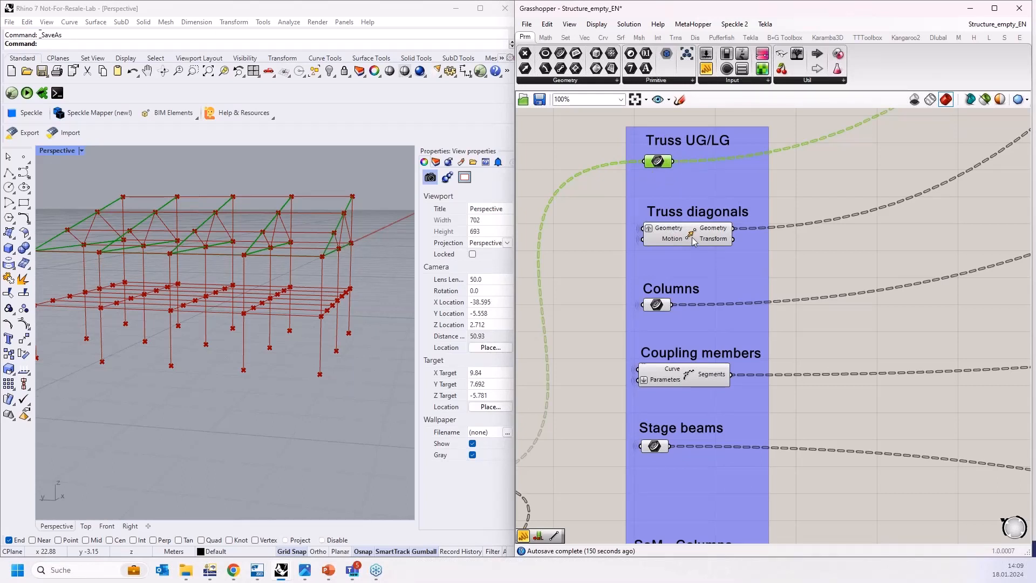
scroll(689, 193, down, 2)
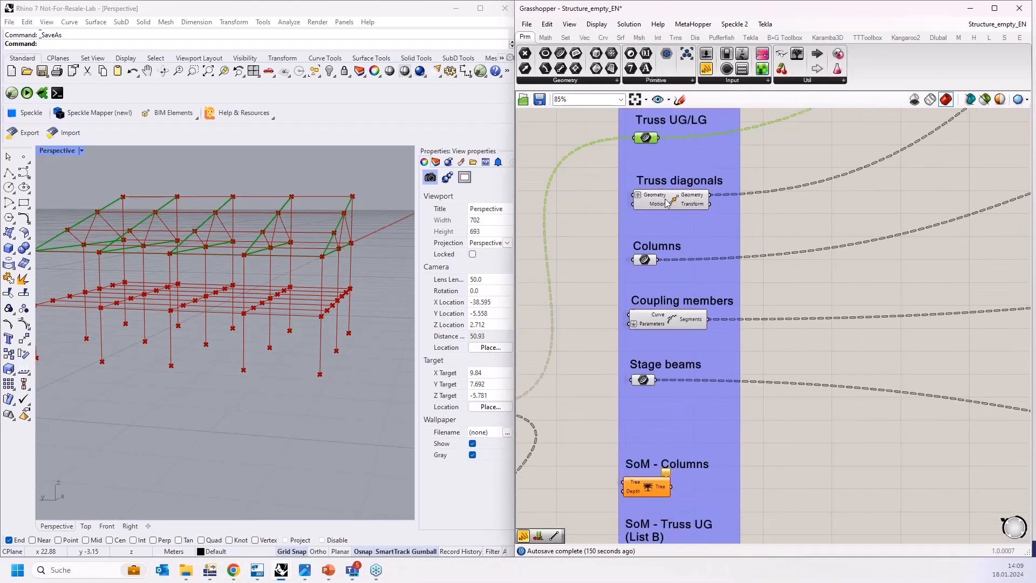
click(645, 260)
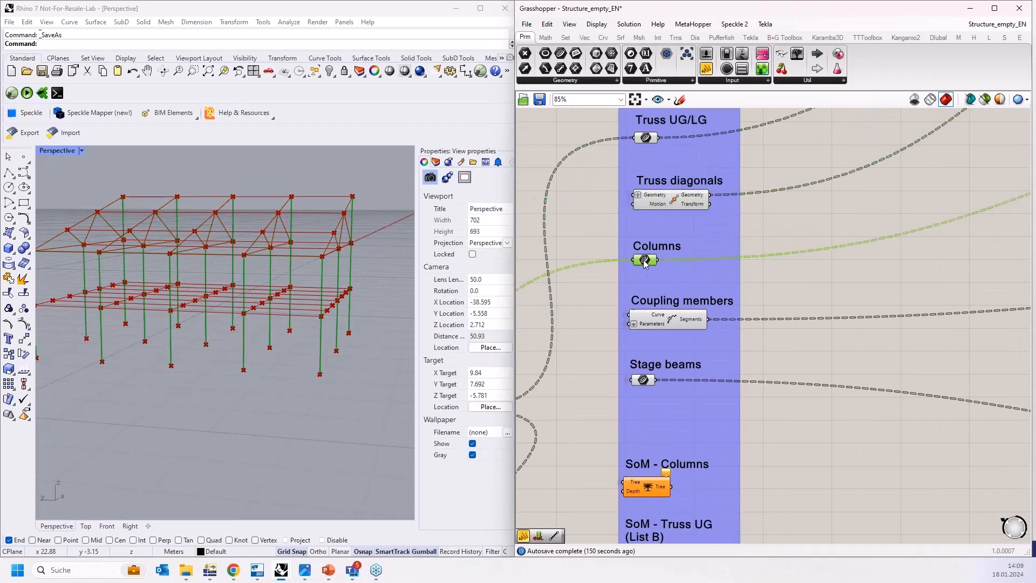
click(669, 323)
click(643, 380)
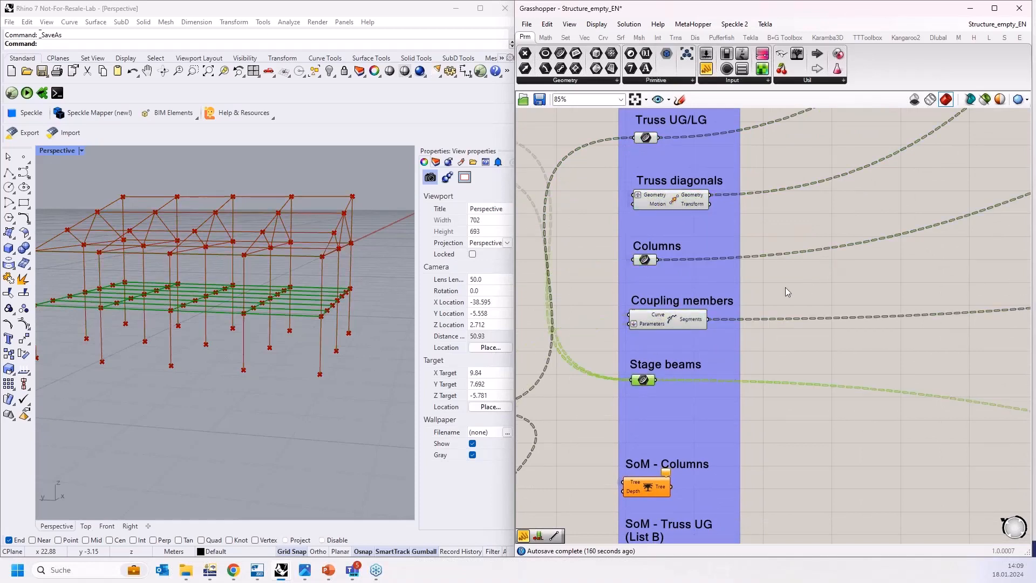
Select the Support Nodes point component to highlight the column base points, and clear the selection.
right_drag(787, 272, 777, 170)
right_drag(727, 251, 743, 73)
scroll(641, 365, up, 5)
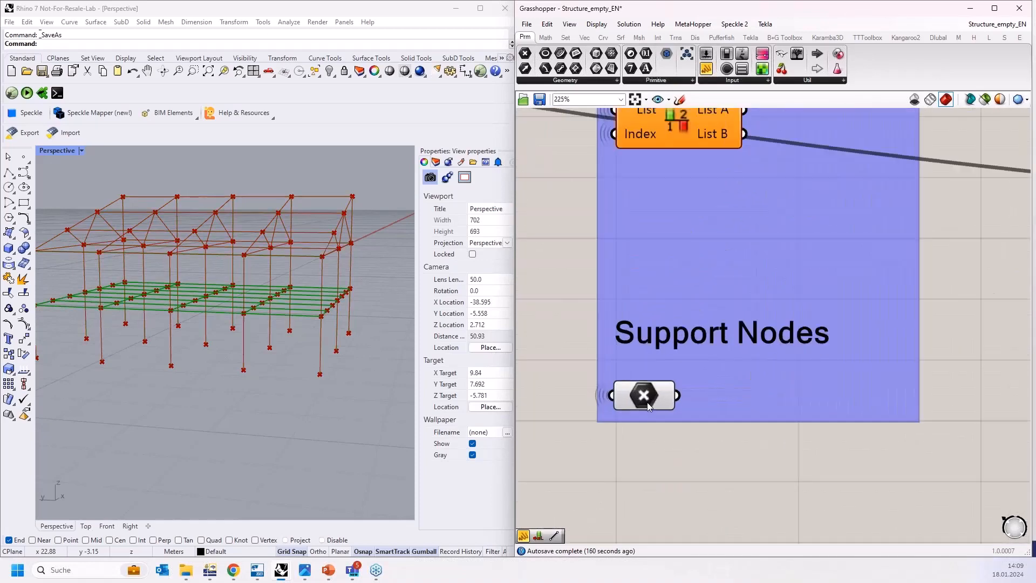
scroll(648, 406, up, 1)
click(644, 400)
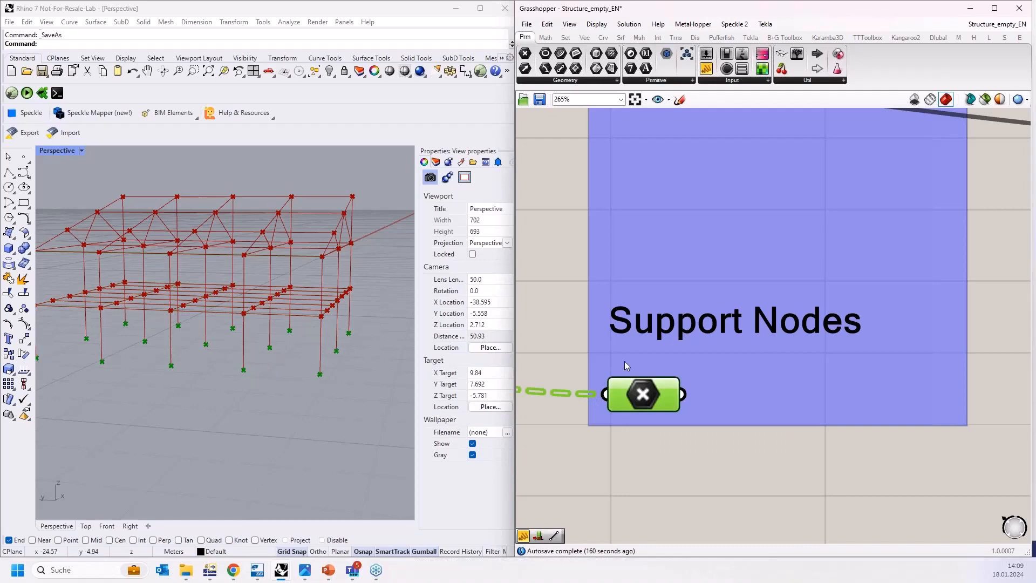
scroll(626, 366, down, 6)
click(568, 376)
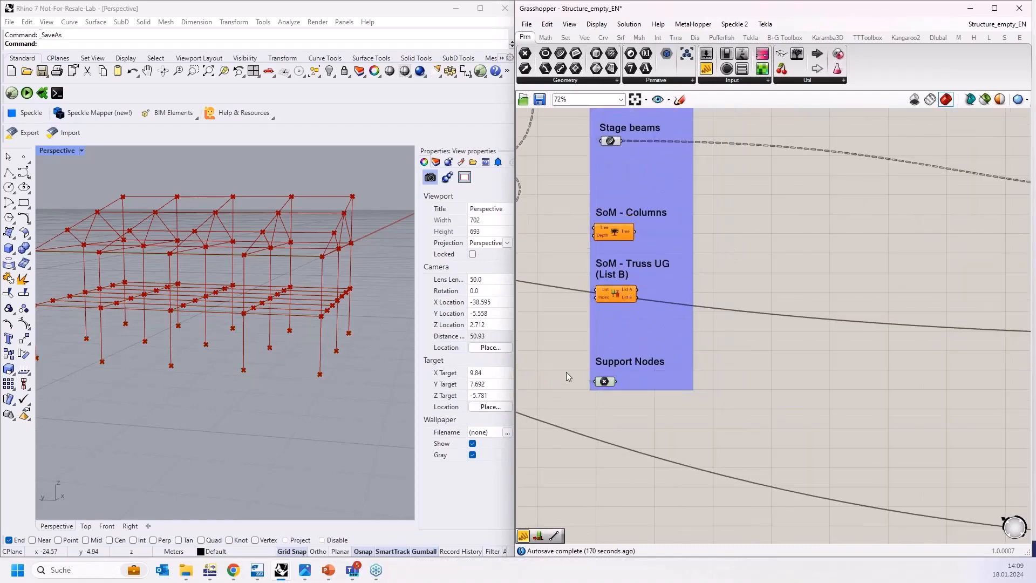
Follow the wires from the output group to the green member definitions and bring the Materials & Sections area into view.
right_drag(718, 370, 795, 425)
scroll(789, 423, down, 3)
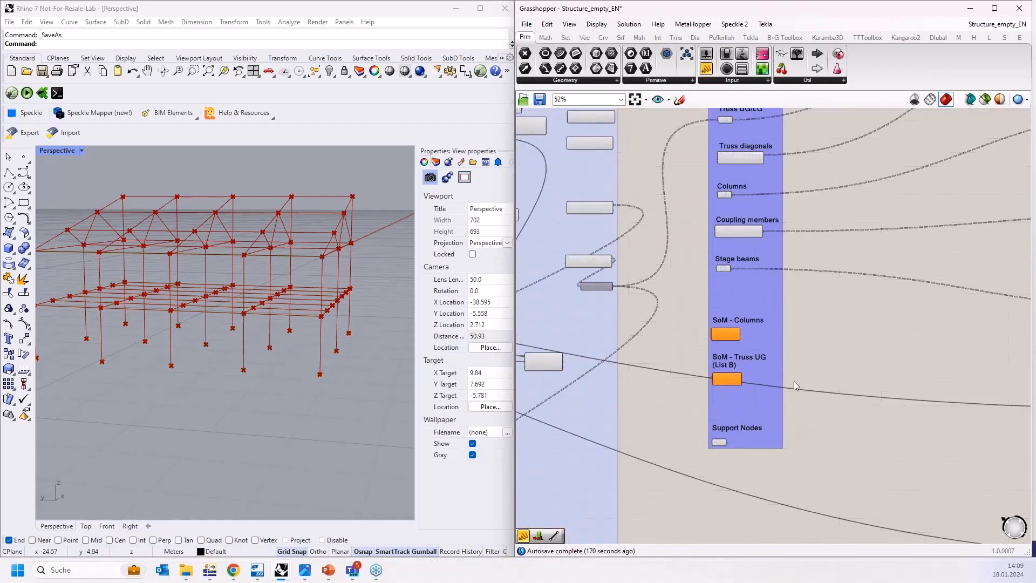
scroll(844, 367, down, 3)
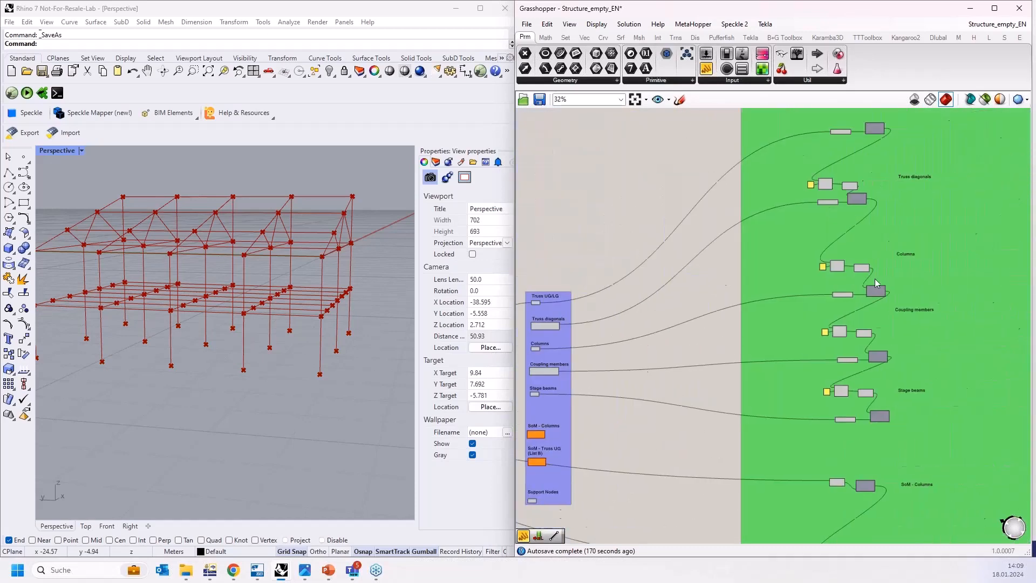
right_drag(565, 289, 631, 320)
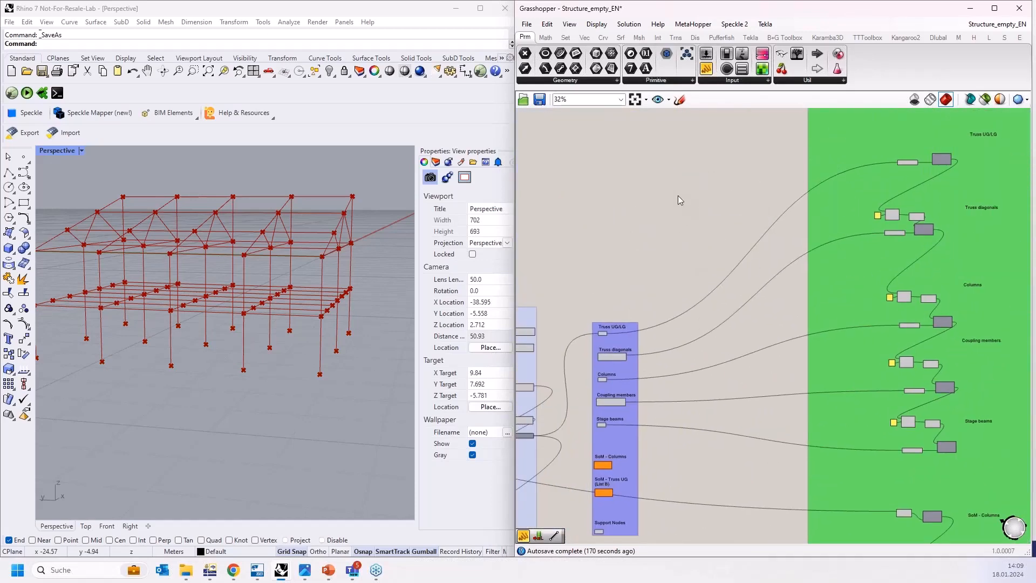
right_drag(678, 195, 588, 333)
right_drag(682, 182, 516, 240)
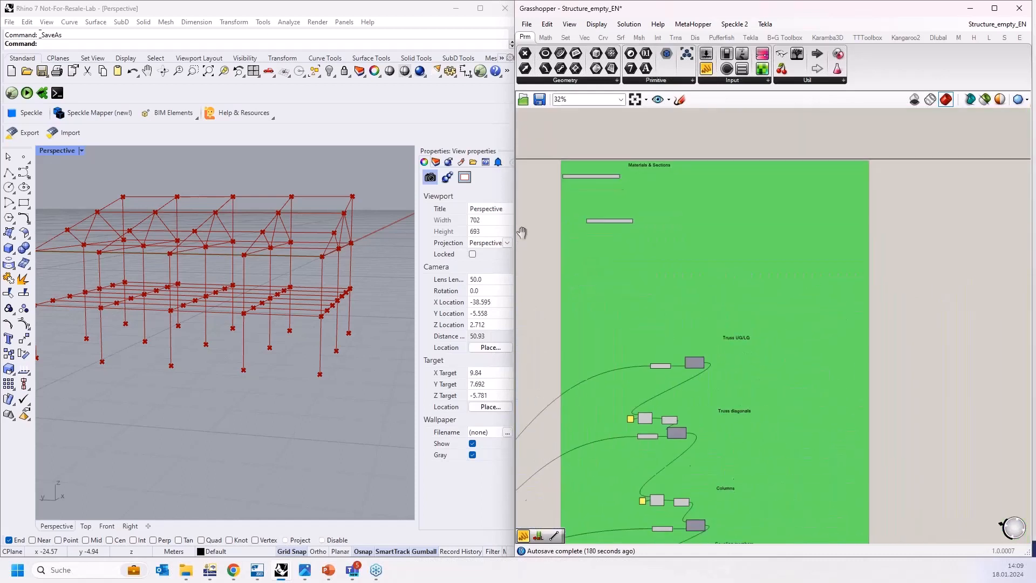
Zoom in on the Materials & Sections group and display the Dlubal component set.
scroll(568, 165, up, 5)
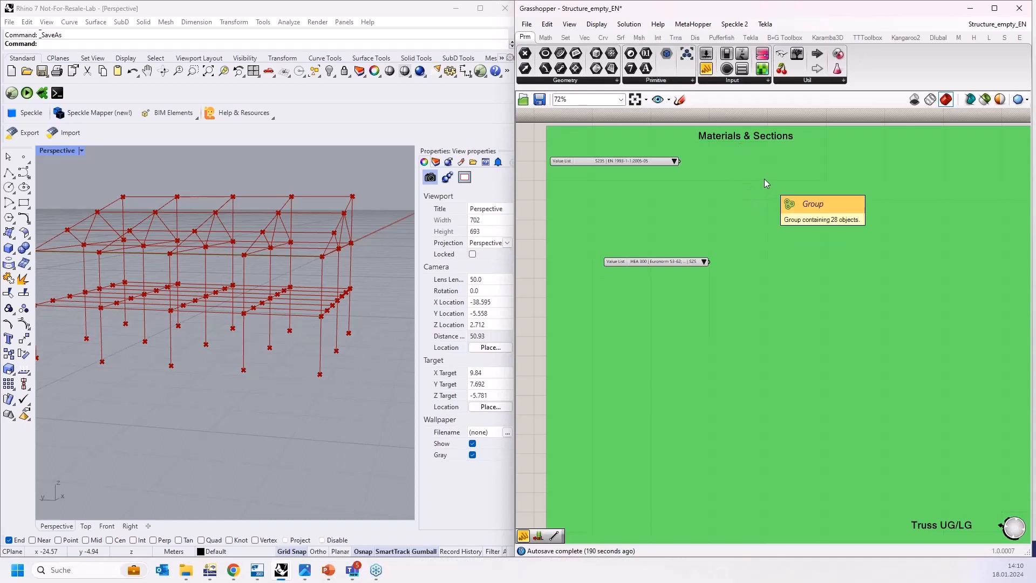
click(938, 37)
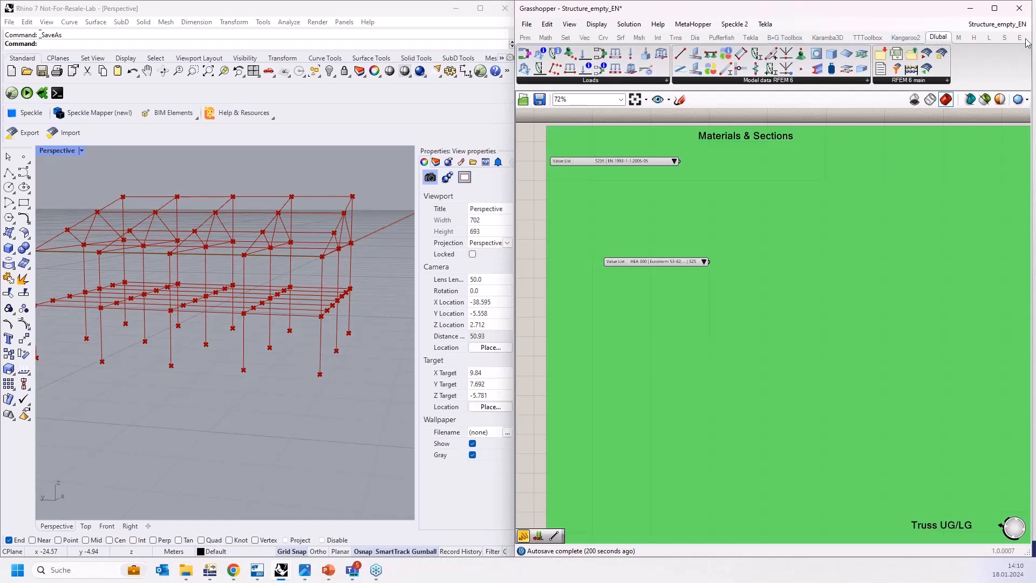
Switch to File Explorer and open the Dlubal folder under Programme on drive C:.
key(alt+Tab)
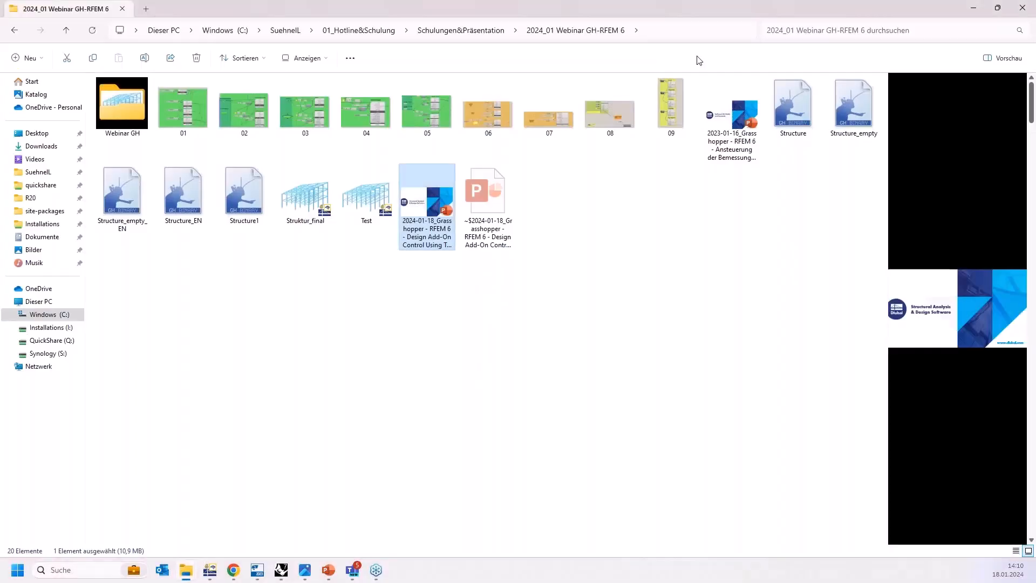
drag(691, 14, 642, 0)
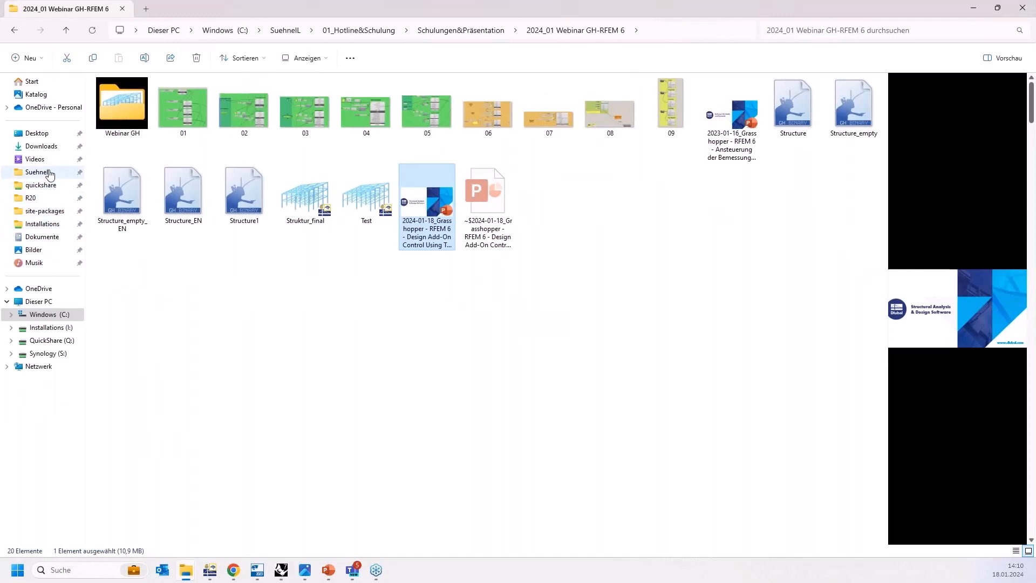
click(49, 314)
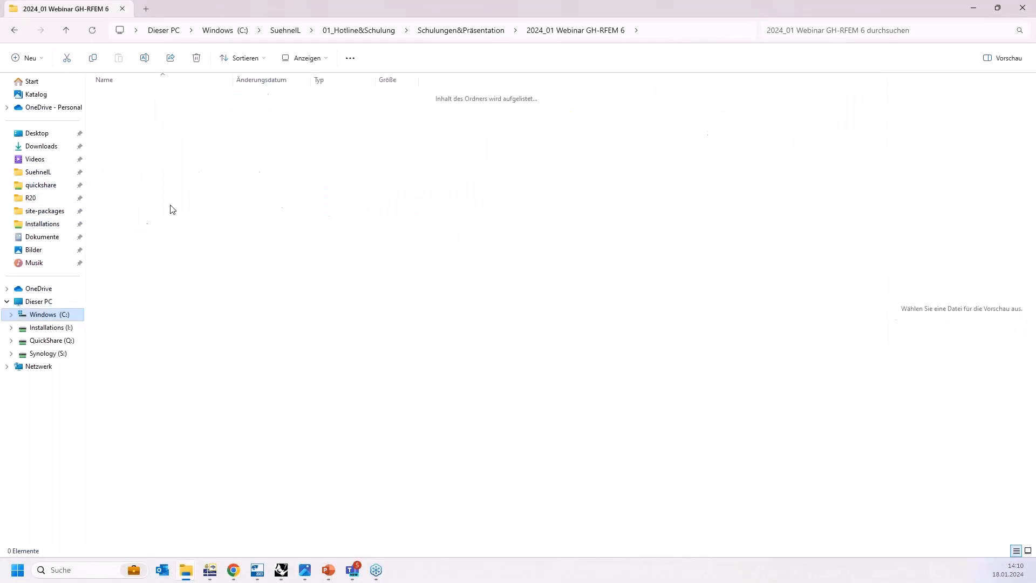
double_click(144, 177)
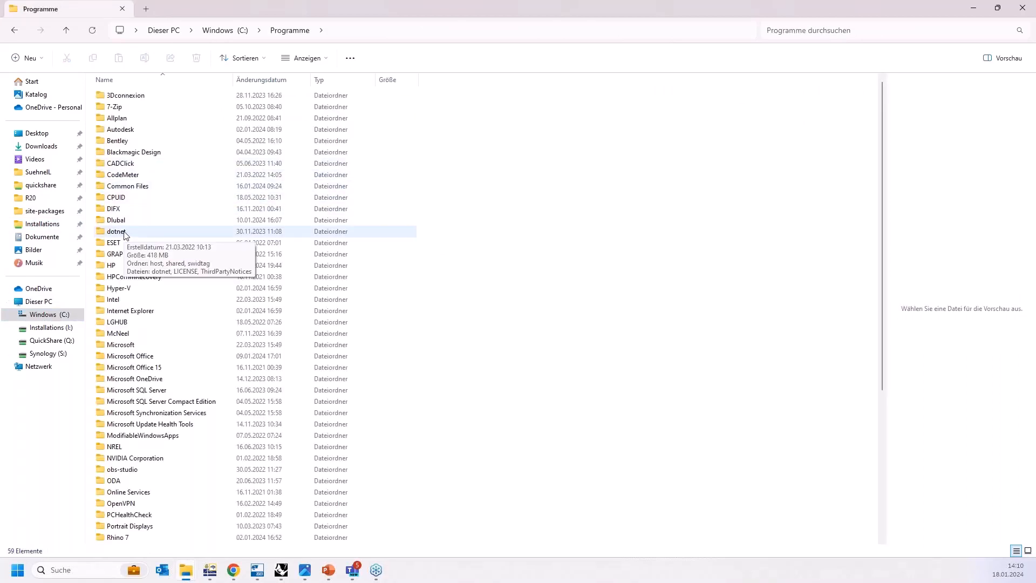
click(129, 218)
double_click(129, 217)
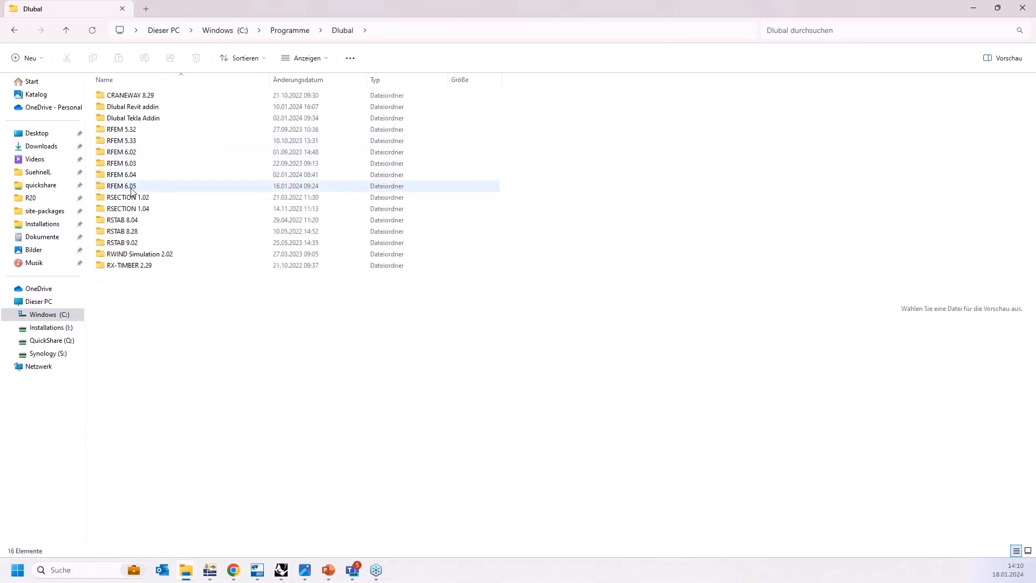
Open the RhinoPlugin folder under RFEM 6.05 > tools to locate the DlubalRfem6Plugin installer, and close File Explorer.
click(132, 188)
double_click(132, 188)
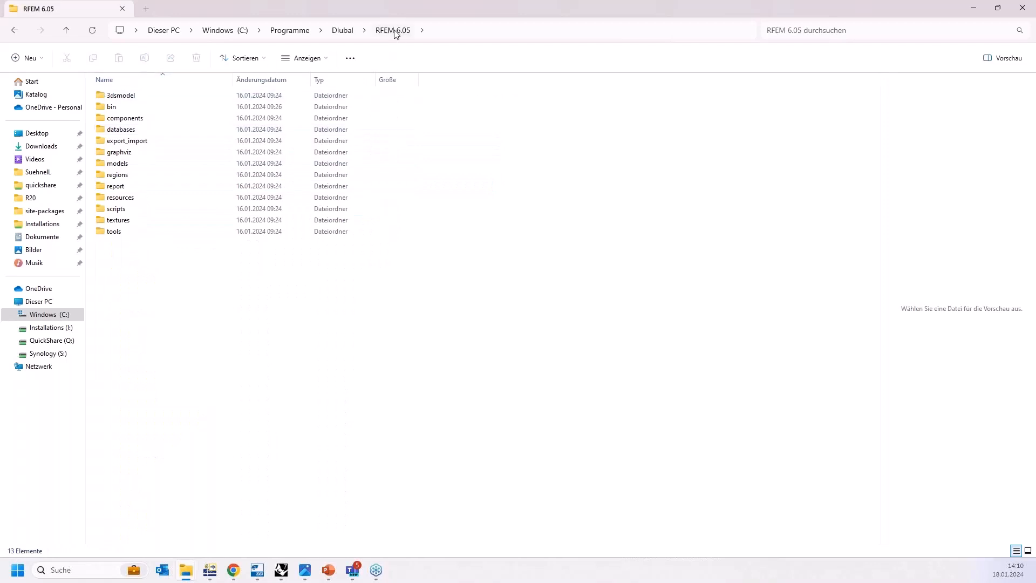
double_click(111, 231)
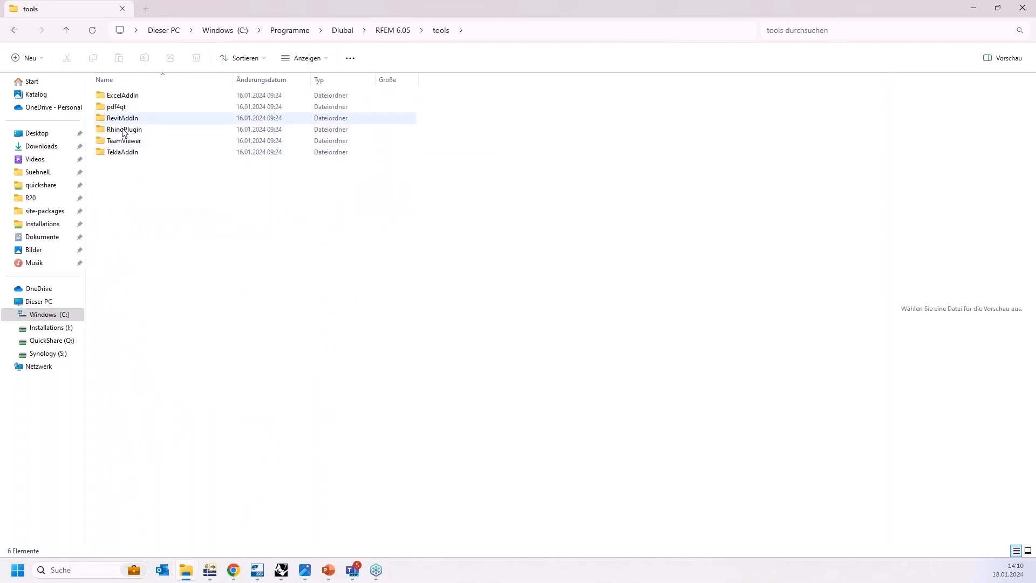
click(123, 133)
double_click(123, 134)
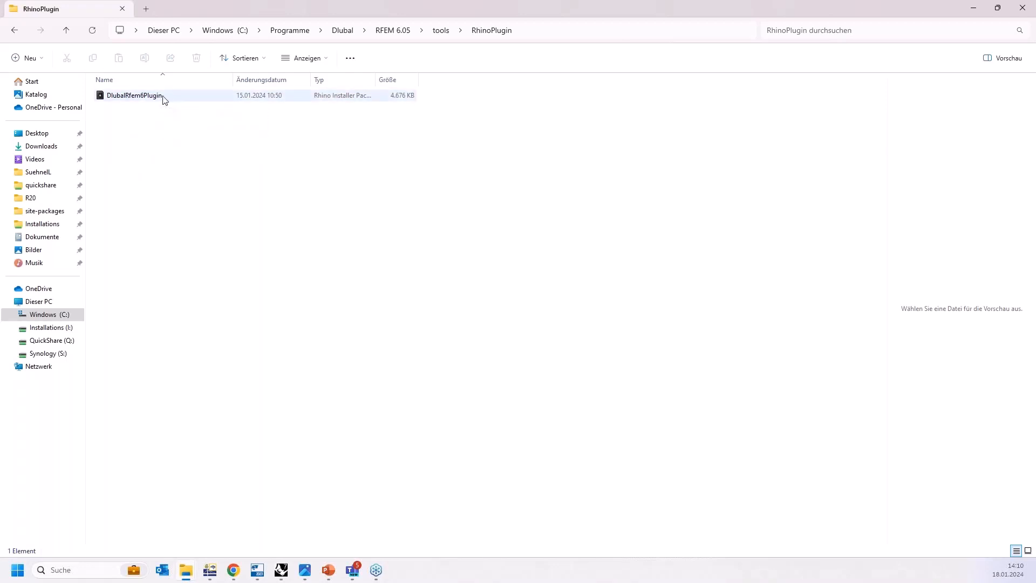
click(1022, 9)
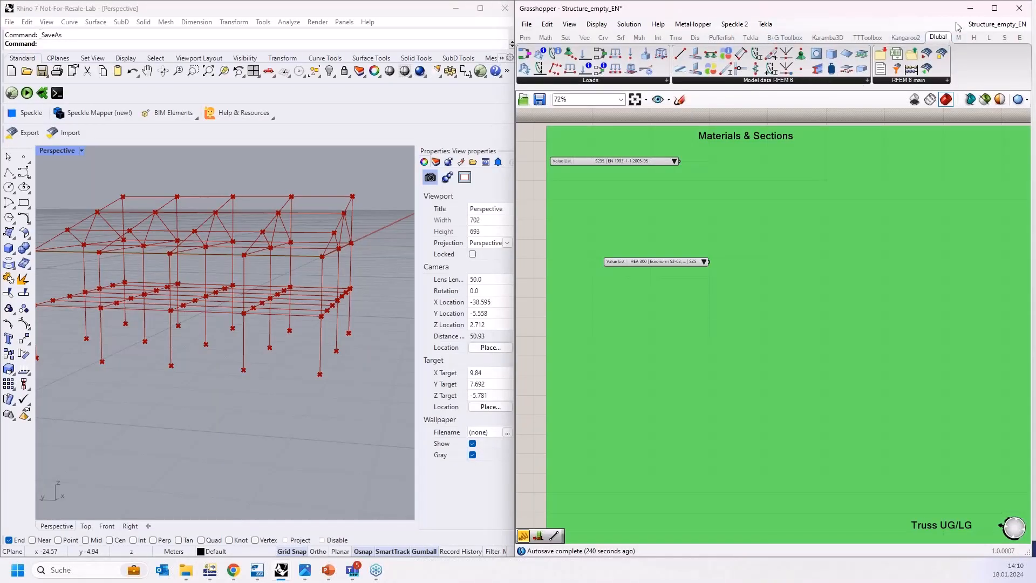
Maximize Grasshopper, switch to RFEM, and review Struktur_final's data categories from Basic Objects to Load Cases & Combinations.
double_click(798, 11)
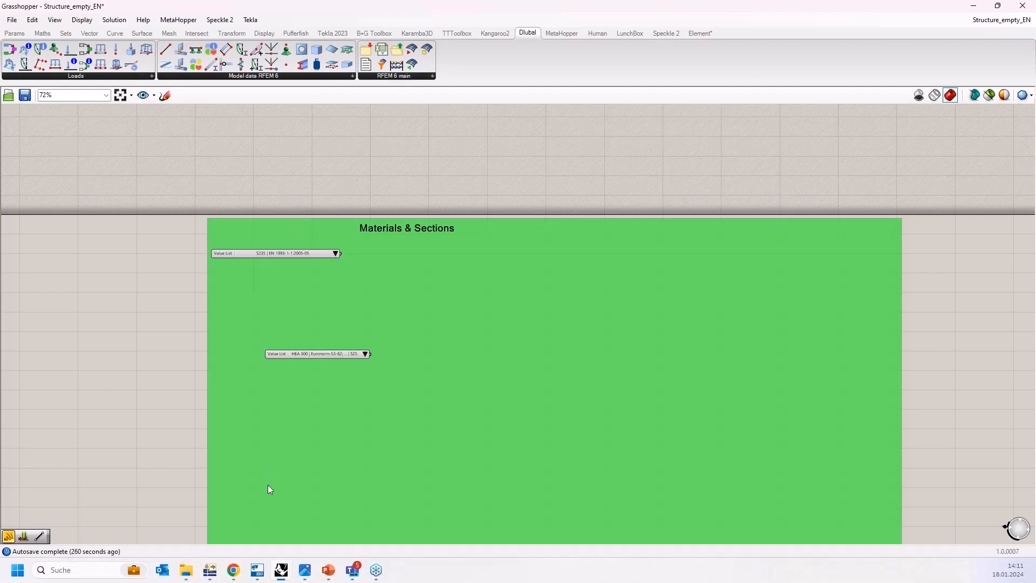
click(218, 575)
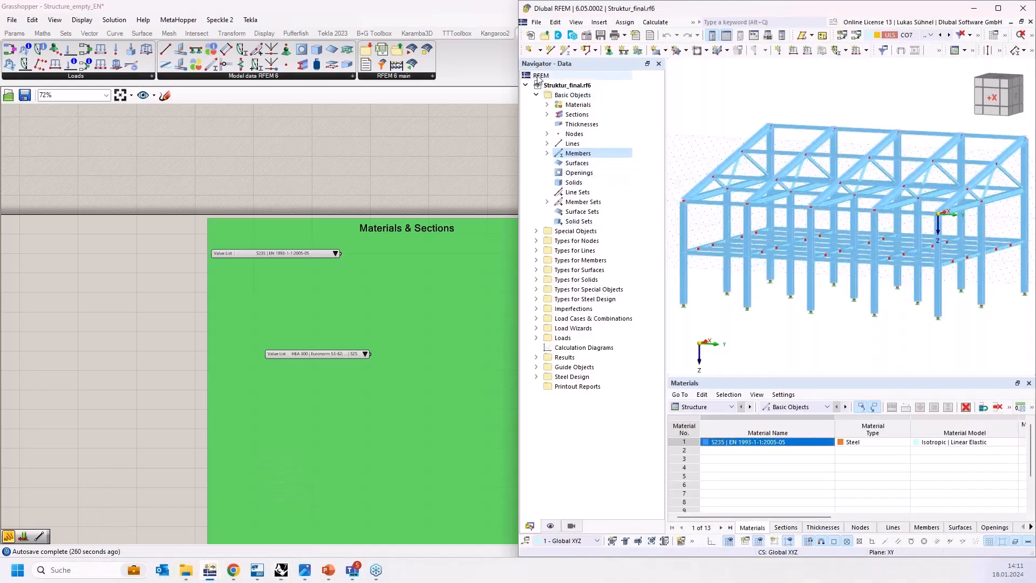
click(537, 95)
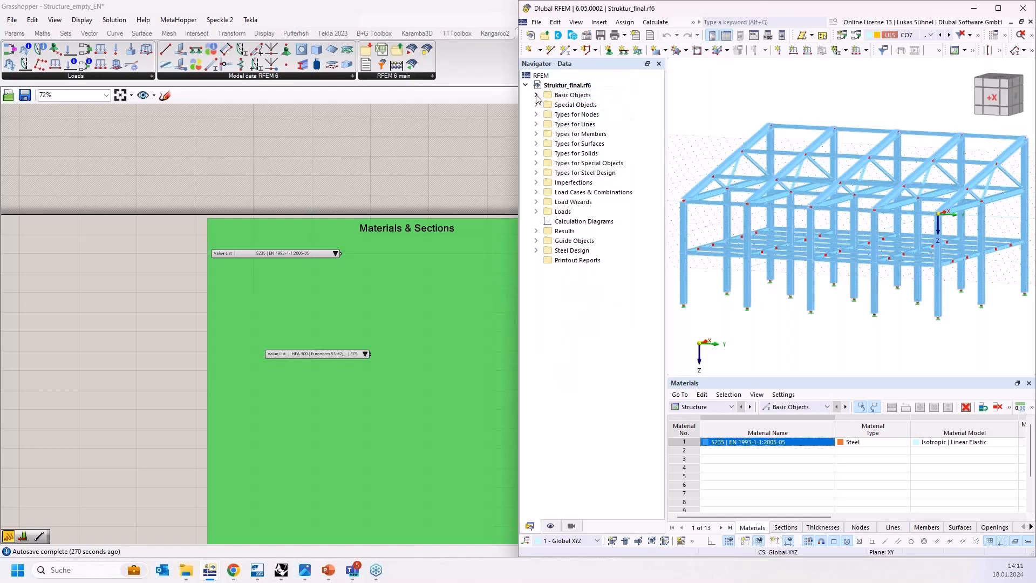
click(570, 96)
click(573, 104)
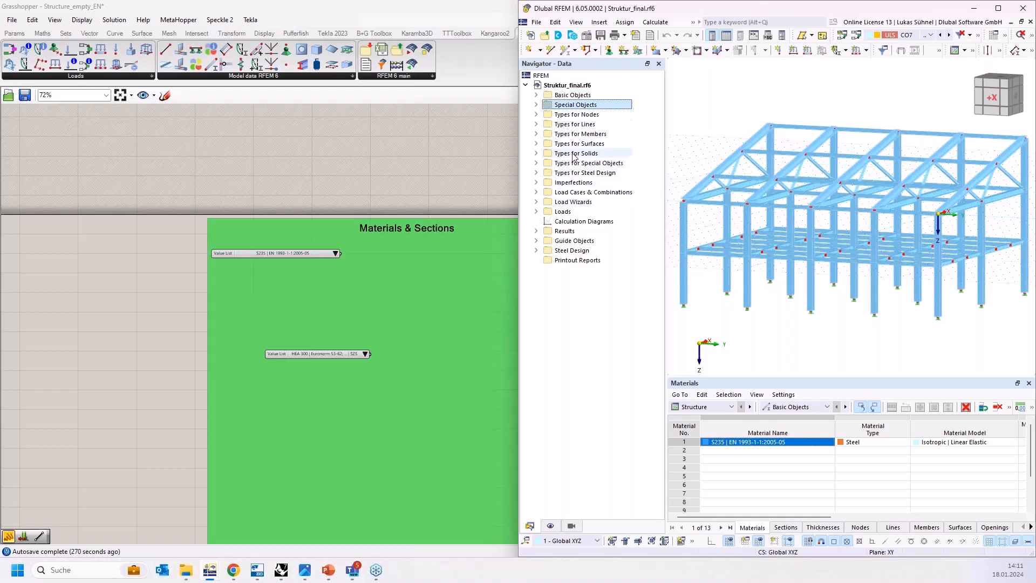
click(575, 183)
click(552, 194)
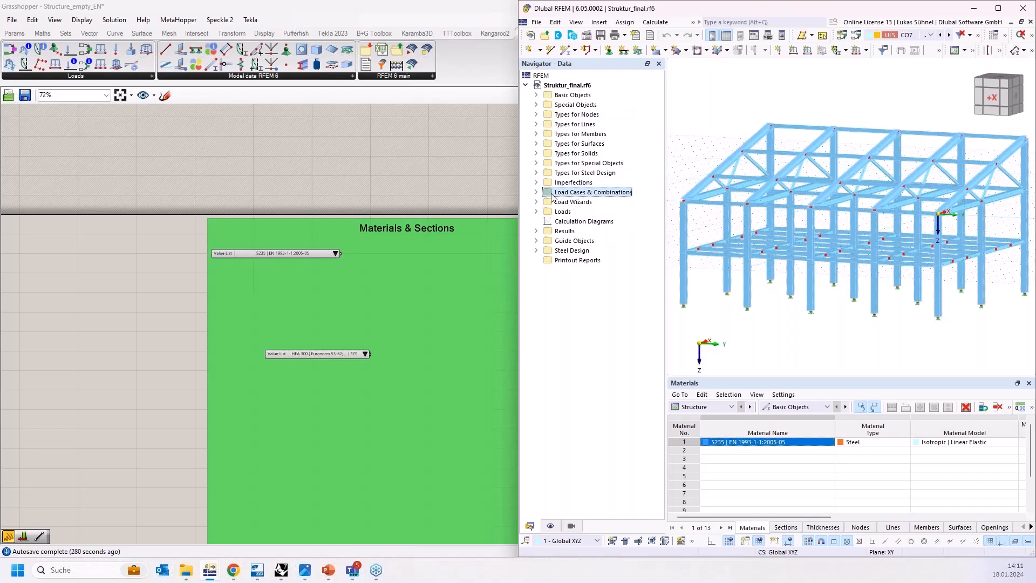
click(536, 193)
click(537, 192)
click(537, 96)
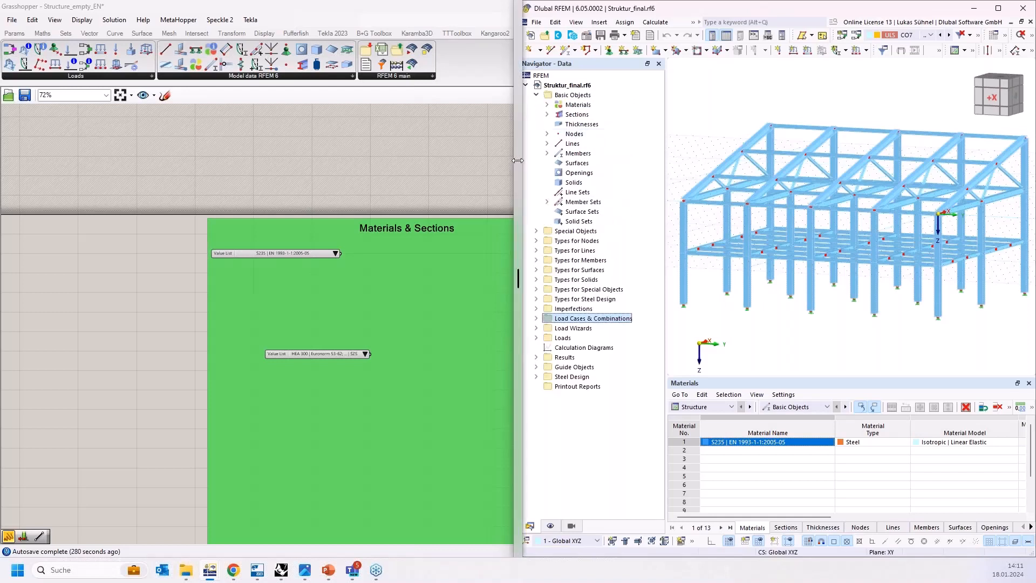
drag(517, 161, 519, 160)
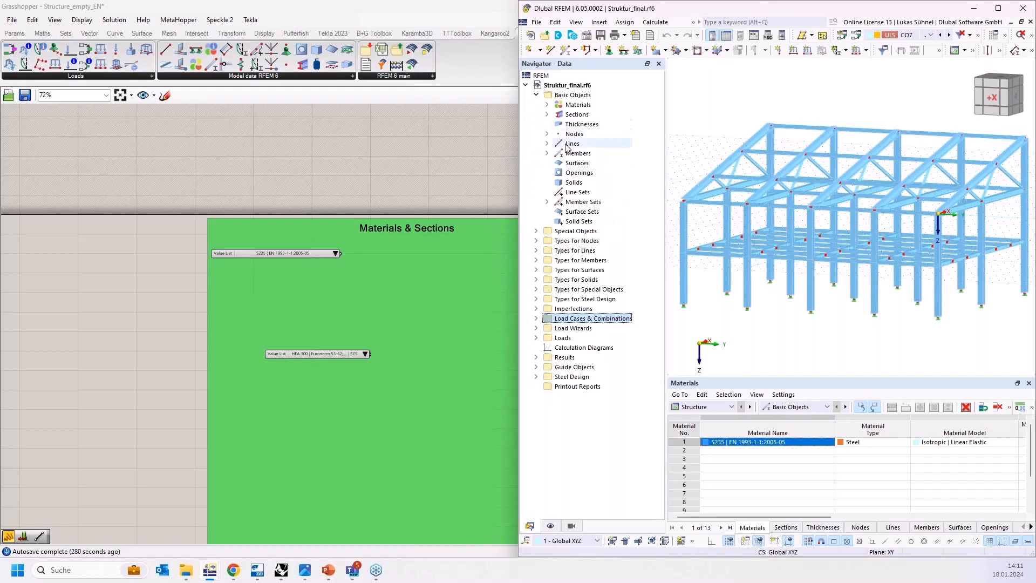
Go through Materials, Sections, Thicknesses, Nodes and Members under Basic Objects, and minimize RFEM to return to Grasshopper.
click(578, 104)
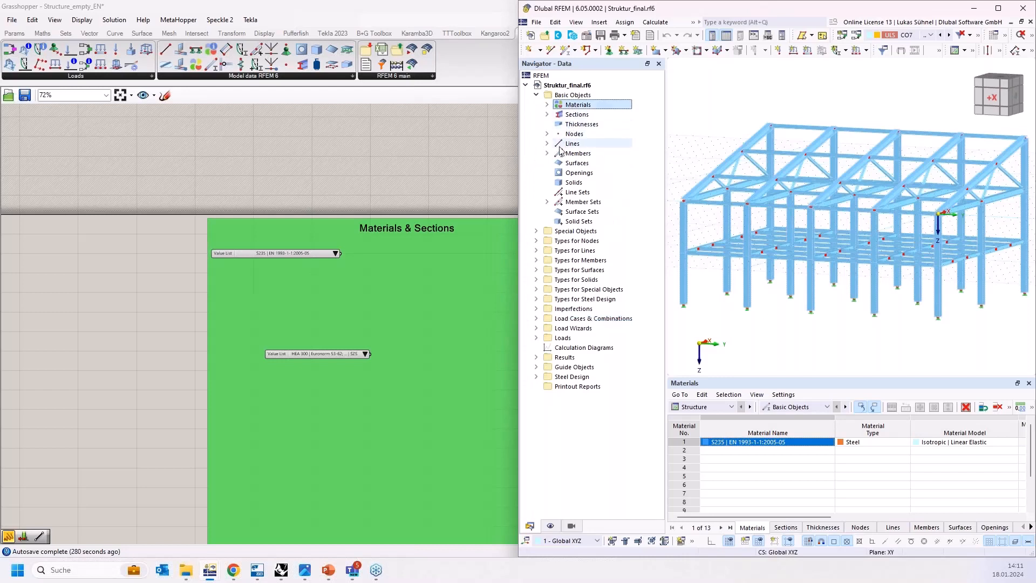
click(574, 115)
click(581, 124)
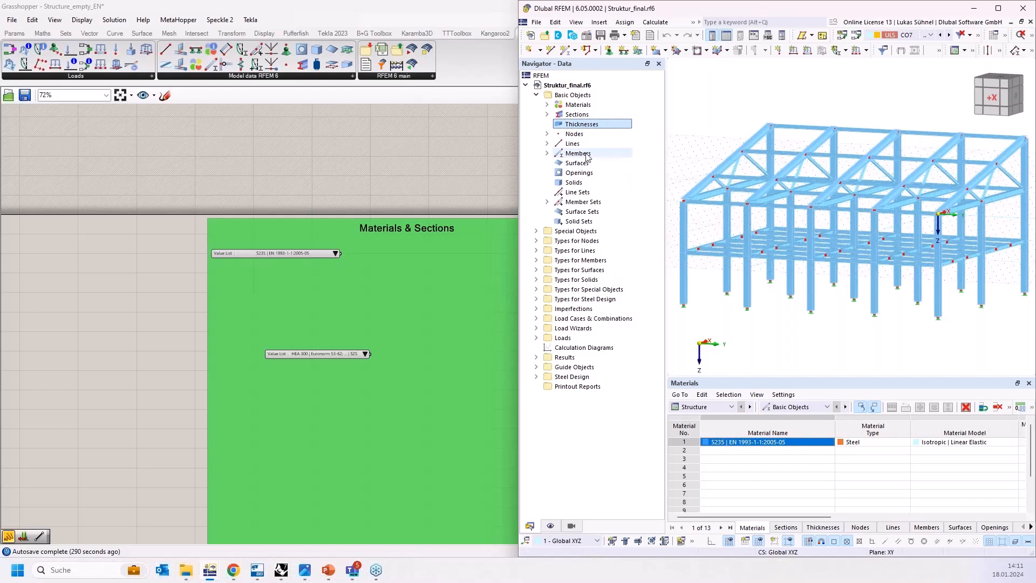
click(574, 134)
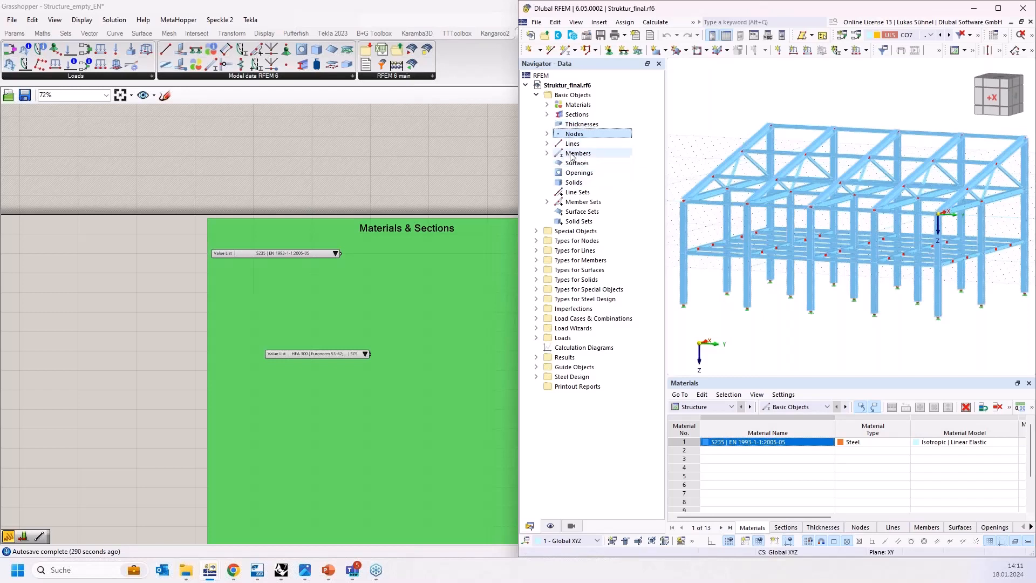
click(576, 154)
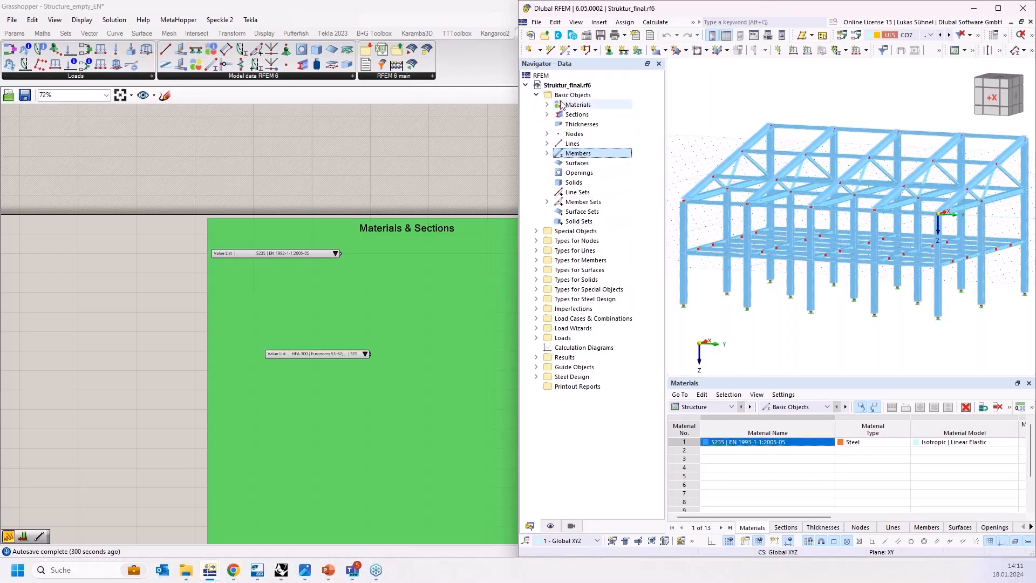
click(976, 10)
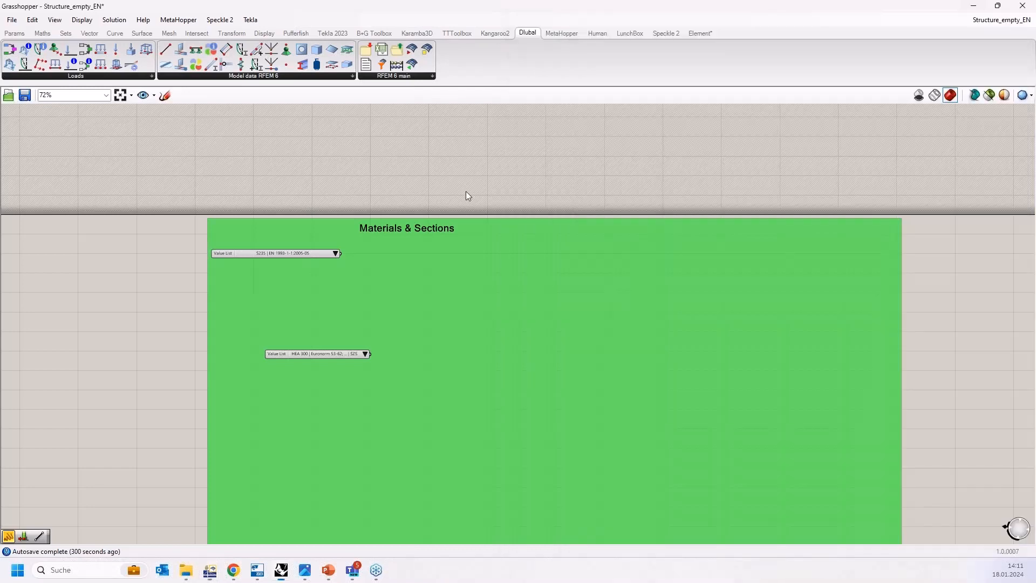
Place an RFEM 6 Material component beside the S235 value list and shift the HEA 300 value list slightly down.
scroll(357, 301, up, 4)
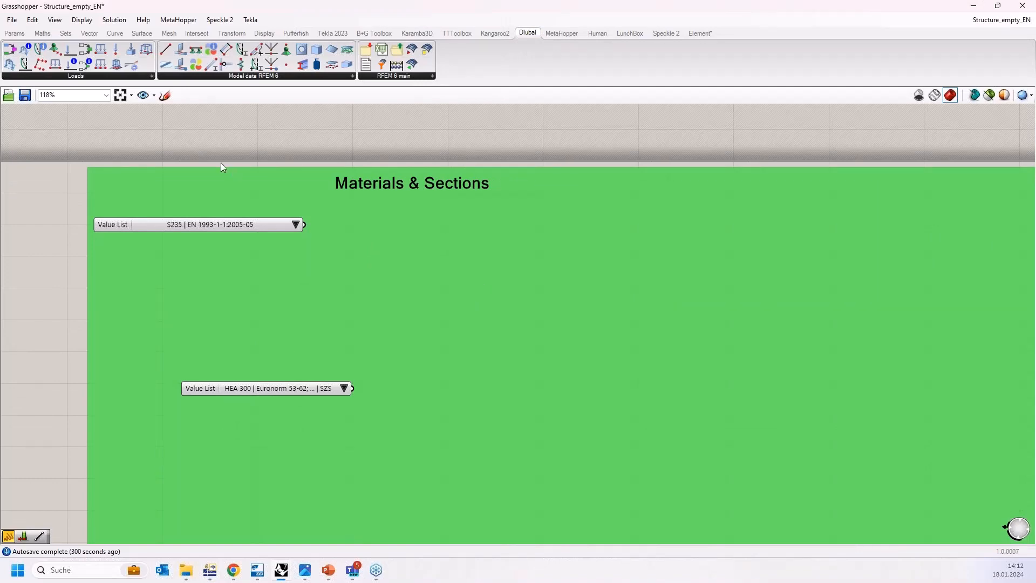
right_drag(238, 145, 223, 121)
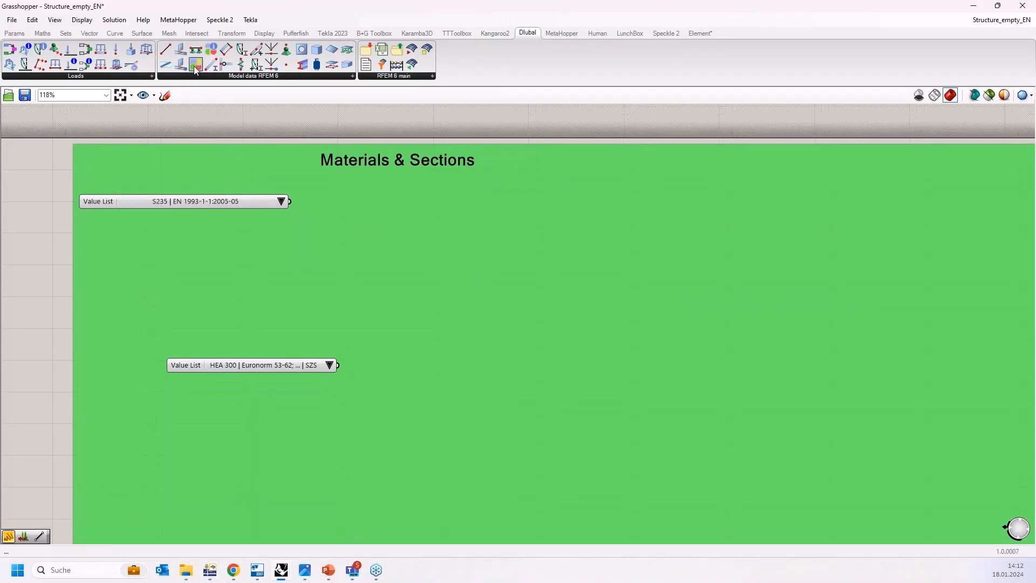
drag(194, 66, 490, 224)
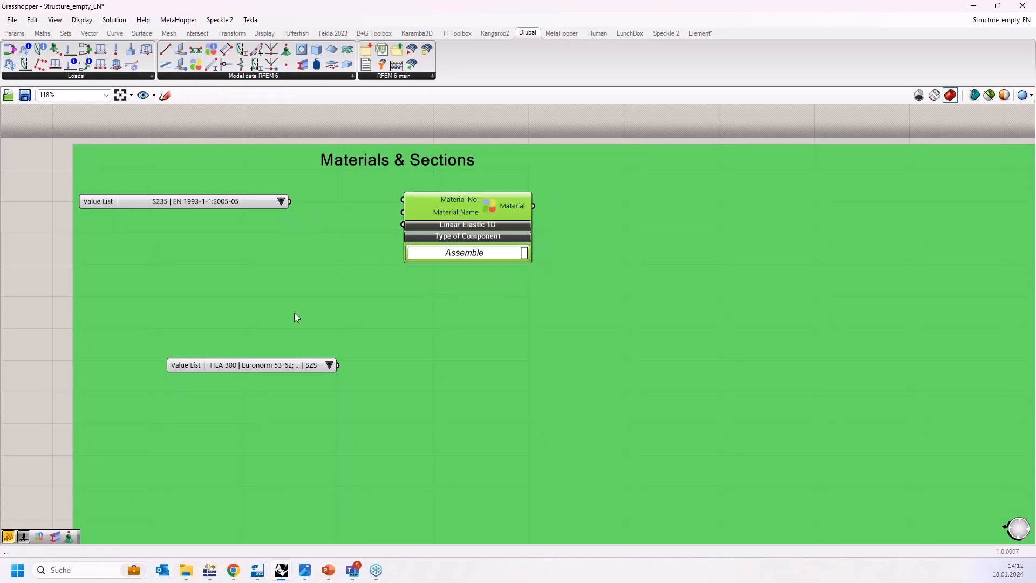
drag(259, 370, 257, 381)
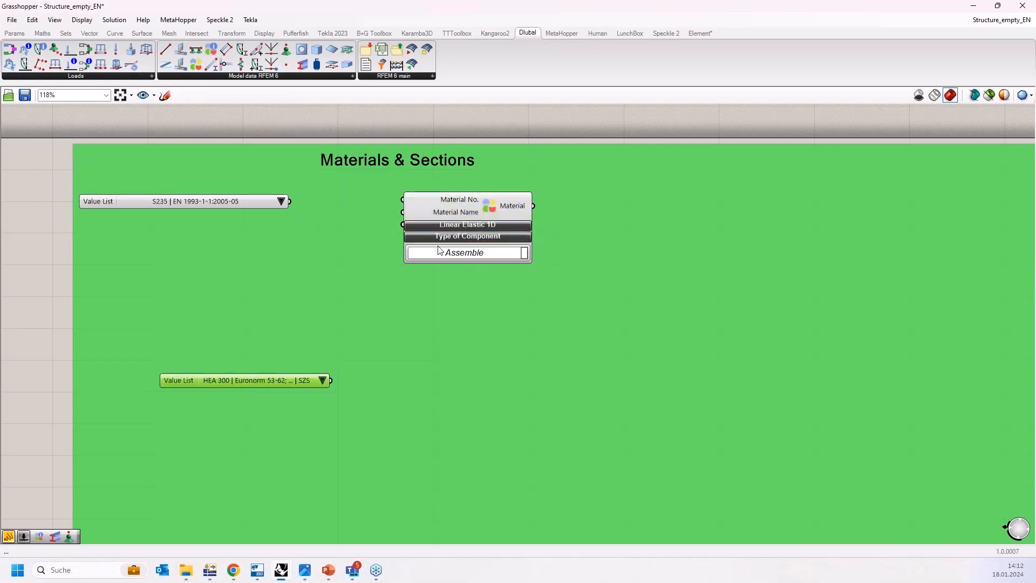
Expand the Material component's Linear Elastic 1D inputs, and move the component and the HEA 300 value list down for space.
click(476, 225)
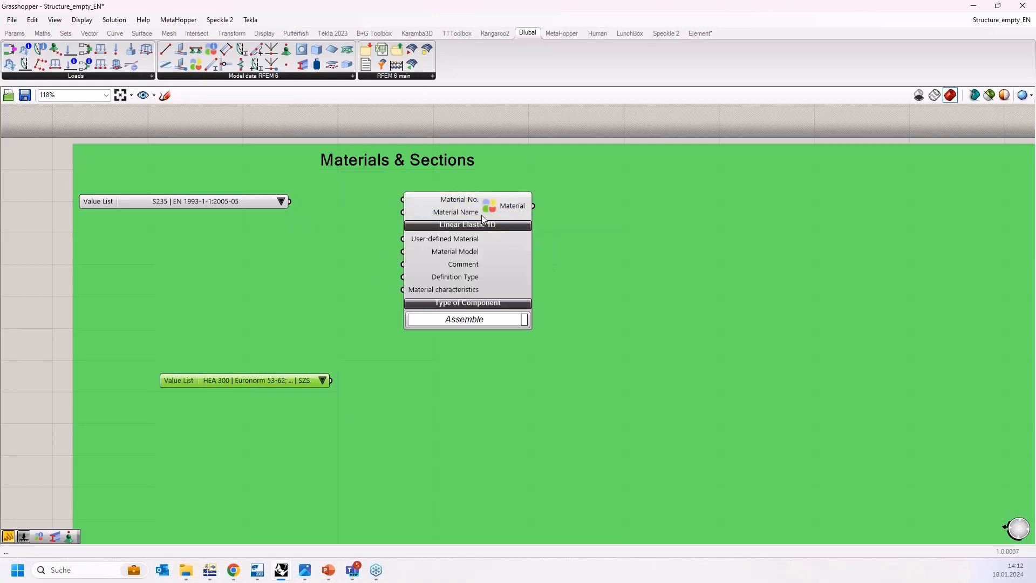
drag(482, 219, 468, 214)
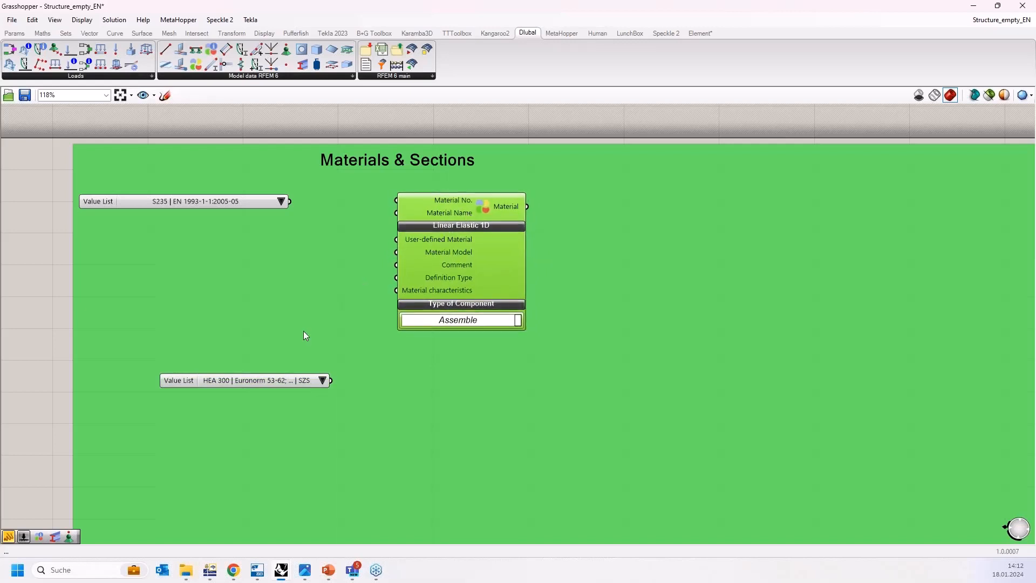
drag(286, 381, 253, 418)
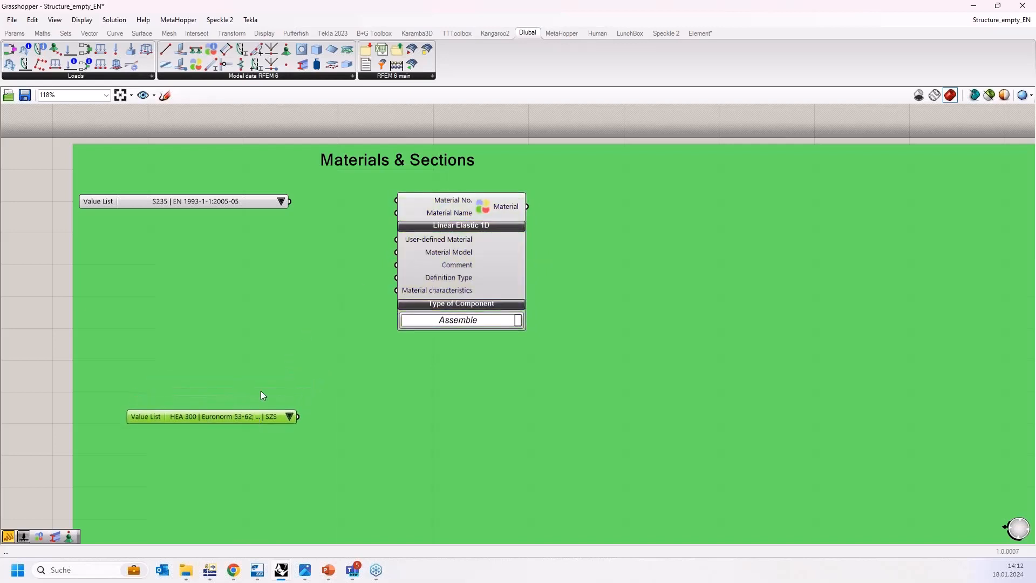
click(466, 206)
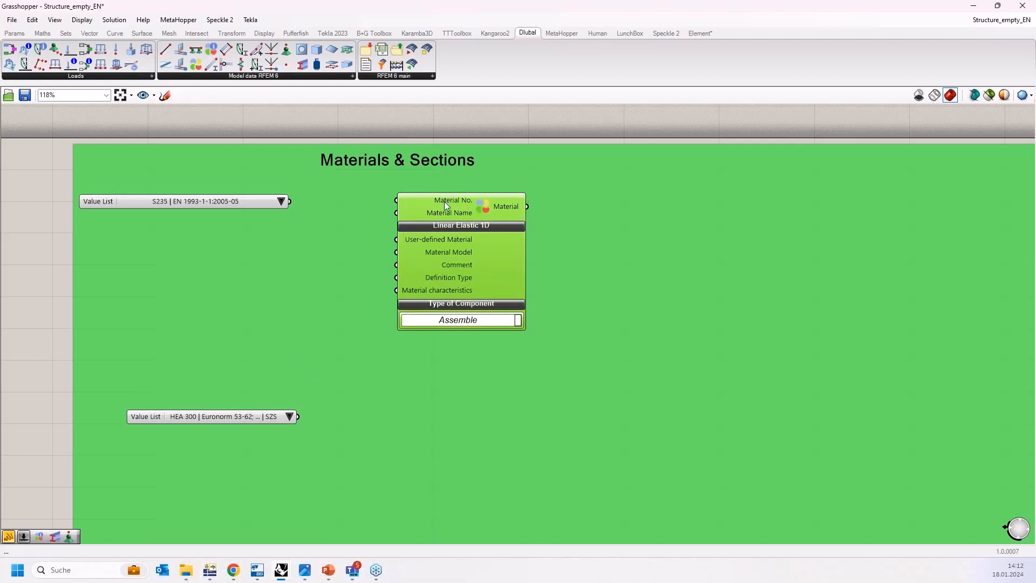
drag(445, 202, 443, 222)
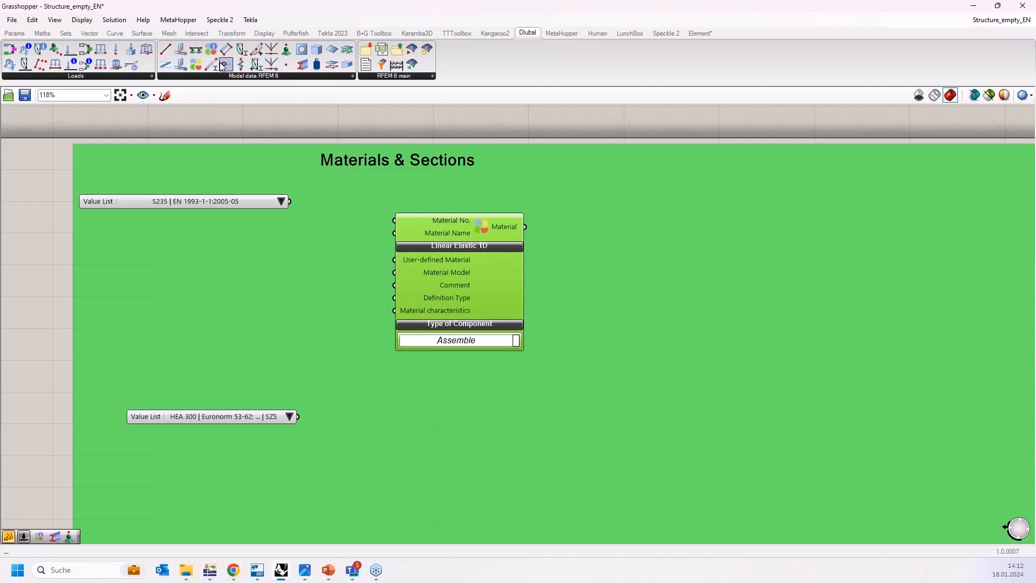
Add a Material Characteristics component, wire it into the Material component's Material characteristics input, and expand its Orthotropic Elastic 2D inputs.
drag(221, 65, 207, 306)
drag(295, 285, 396, 311)
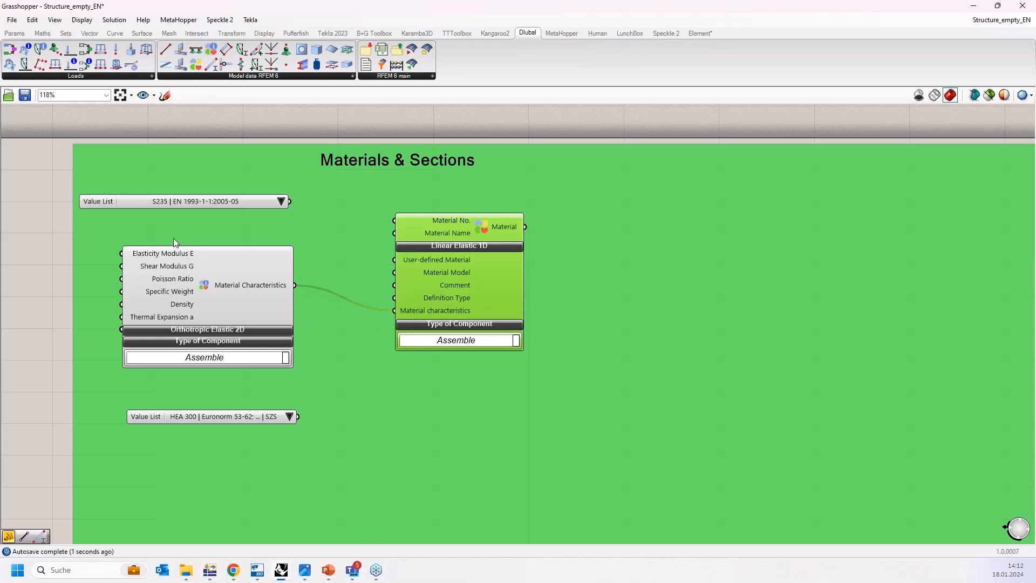
drag(180, 270, 215, 258)
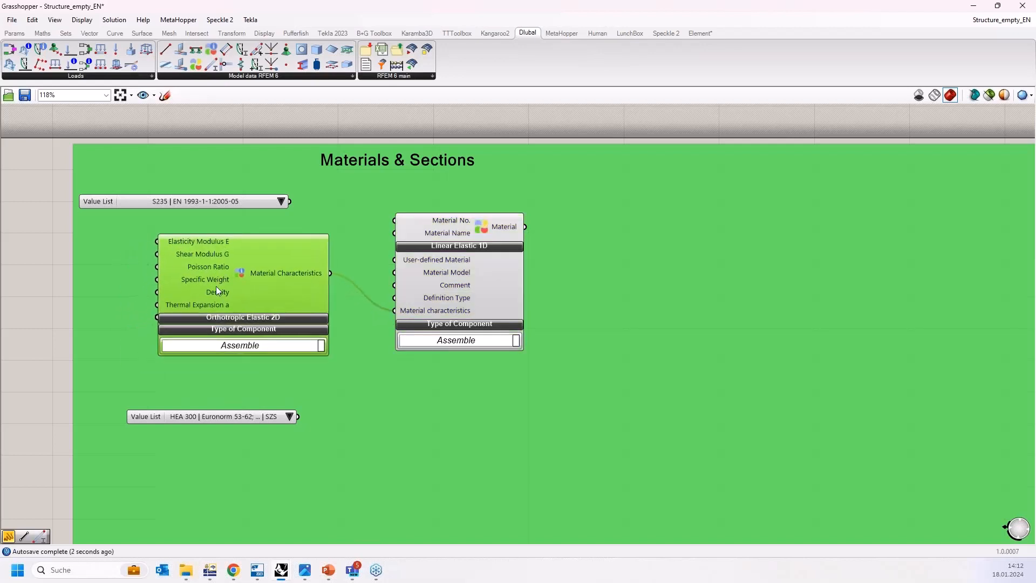
click(221, 318)
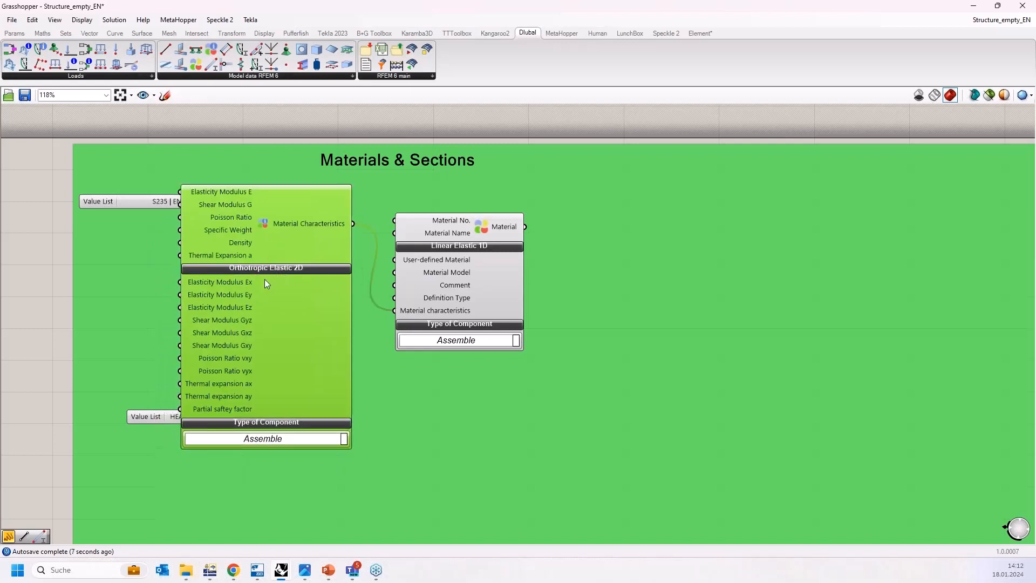
Delete the Material Characteristics component and collapse the Material component's Linear Elastic 1D inputs.
drag(281, 301, 274, 346)
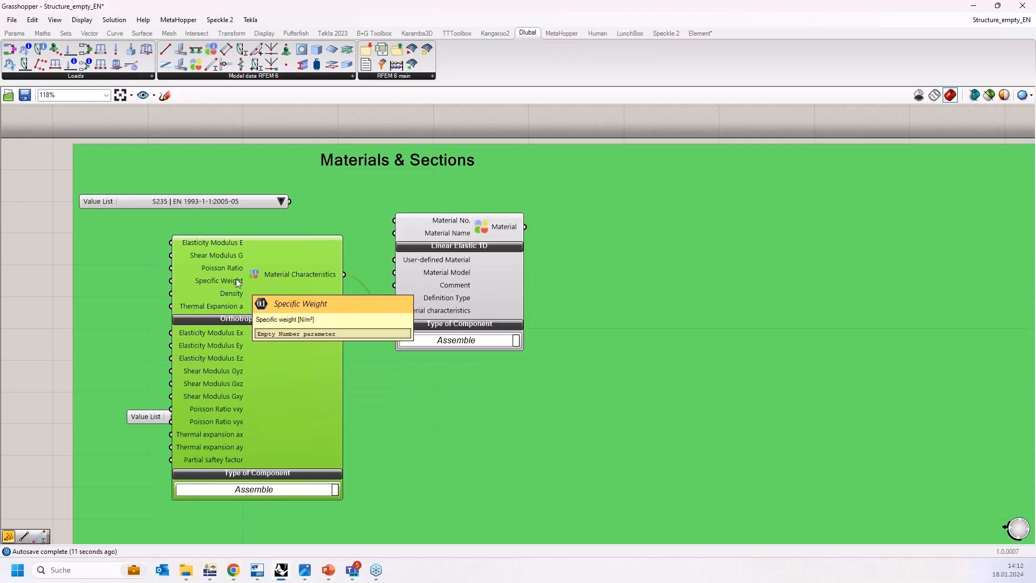
key(Delete)
click(424, 246)
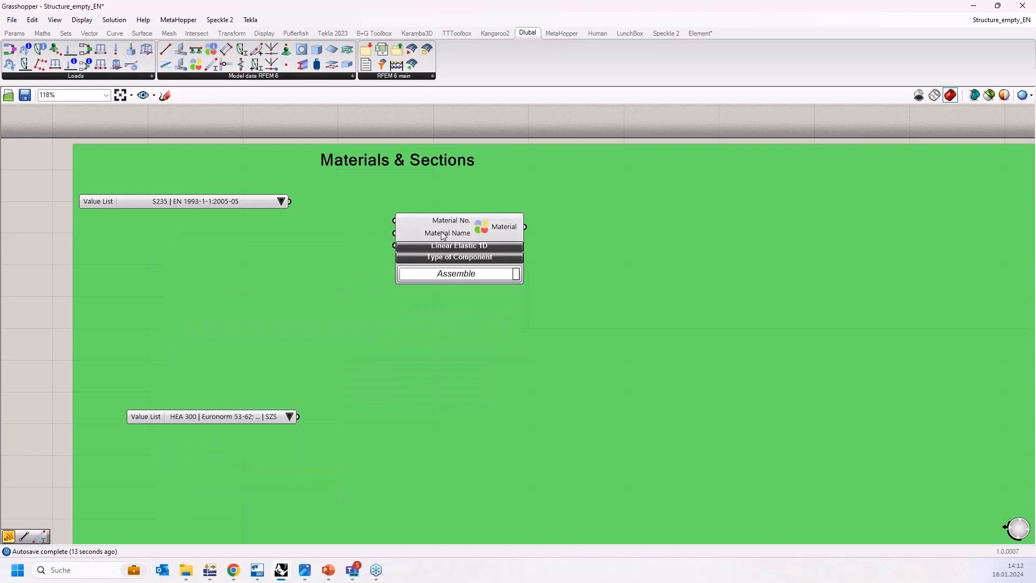
Reposition the Material component and the S235 value list, leaving more space between them for wiring.
drag(439, 231, 395, 210)
scroll(229, 229, up, 3)
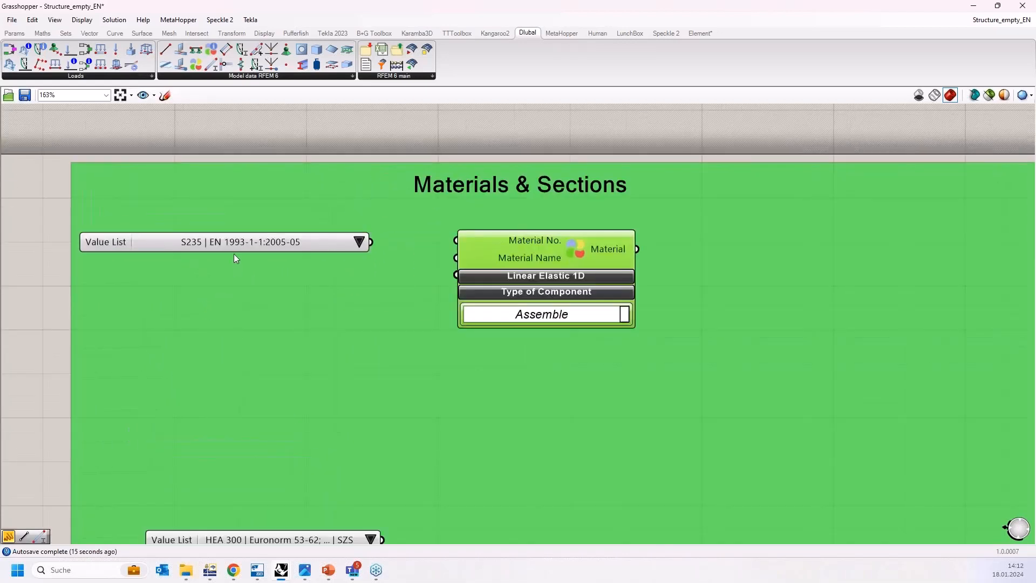
click(234, 251)
mouse_move(234, 251)
mouse_down()
mouse_move(228, 273)
mouse_move(227, 264)
mouse_up()
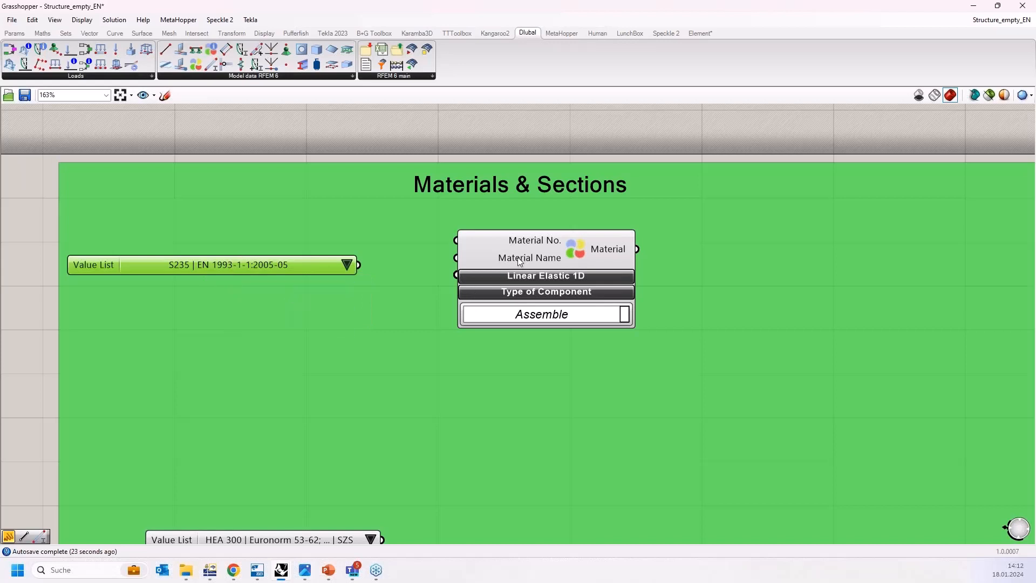
drag(518, 258, 542, 282)
drag(295, 261, 295, 248)
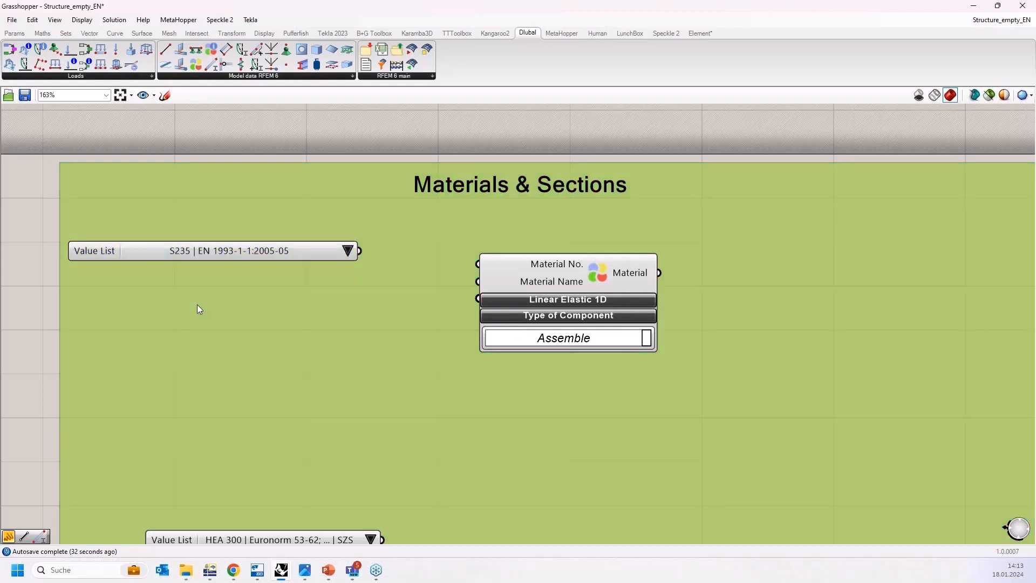
Add a Panel containing the text "S235" and place it just below the S235 value list.
double_click(196, 304)
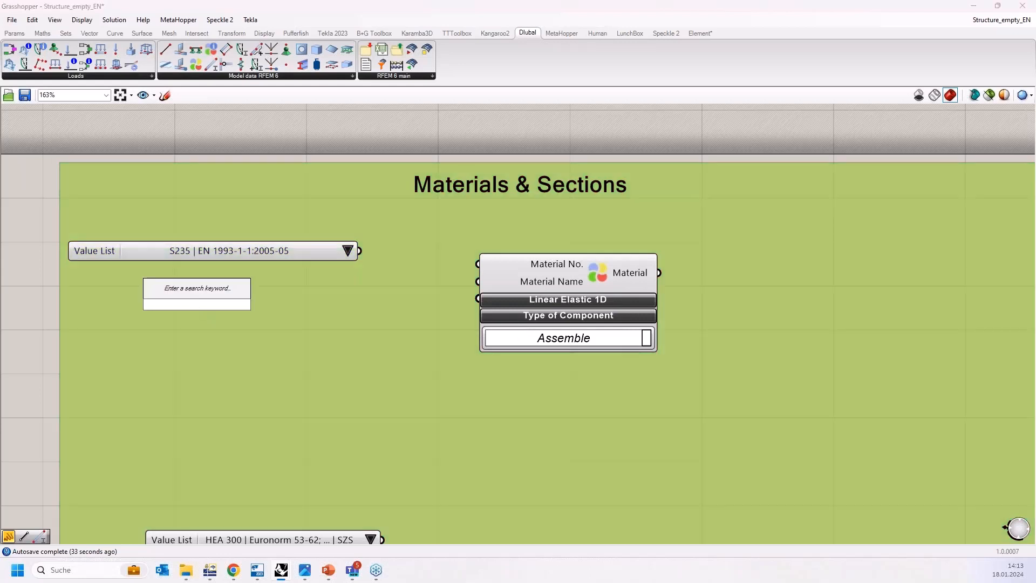
text(")
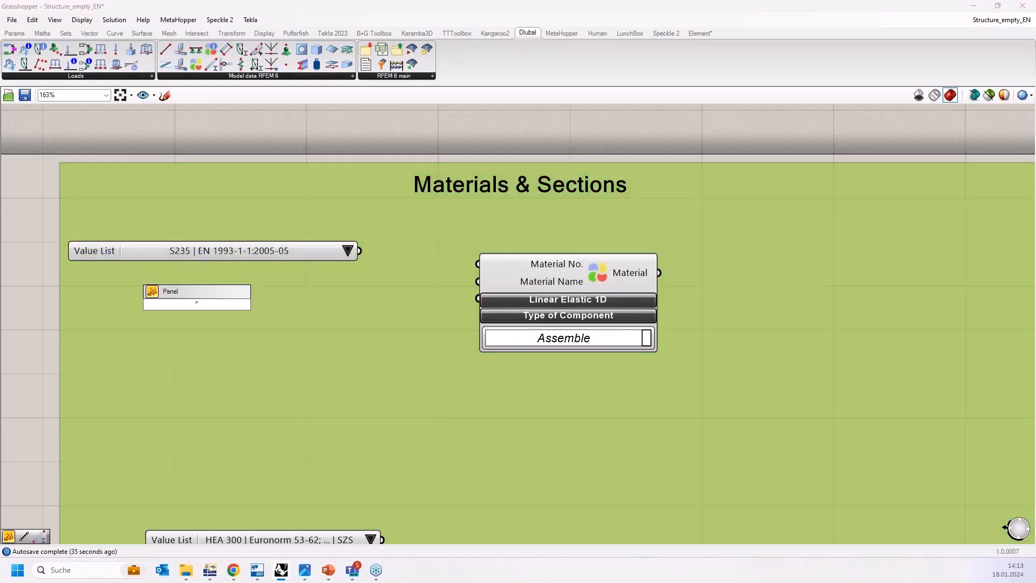
key(Return)
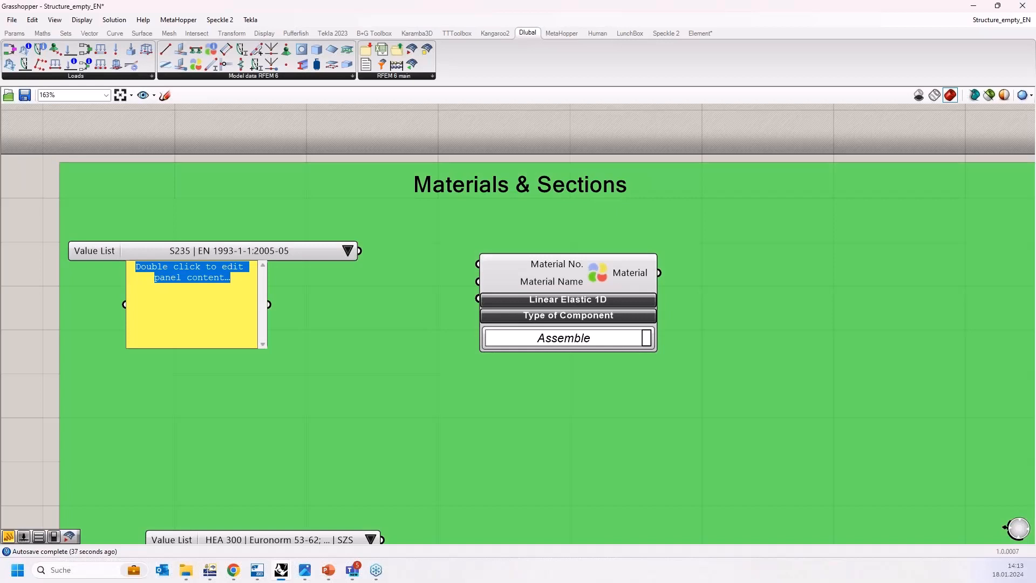
text(S235)
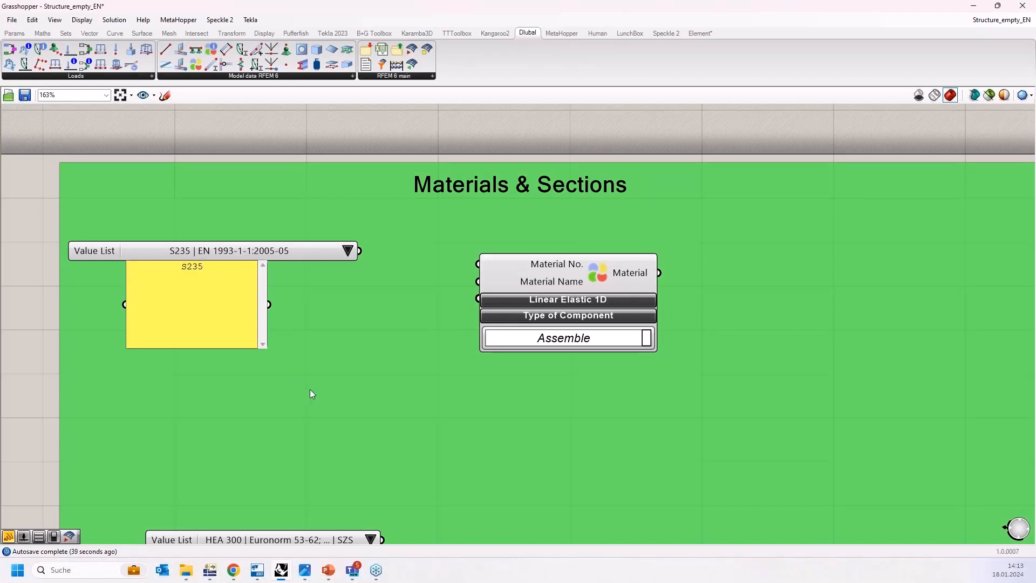
click(310, 394)
drag(220, 324, 267, 335)
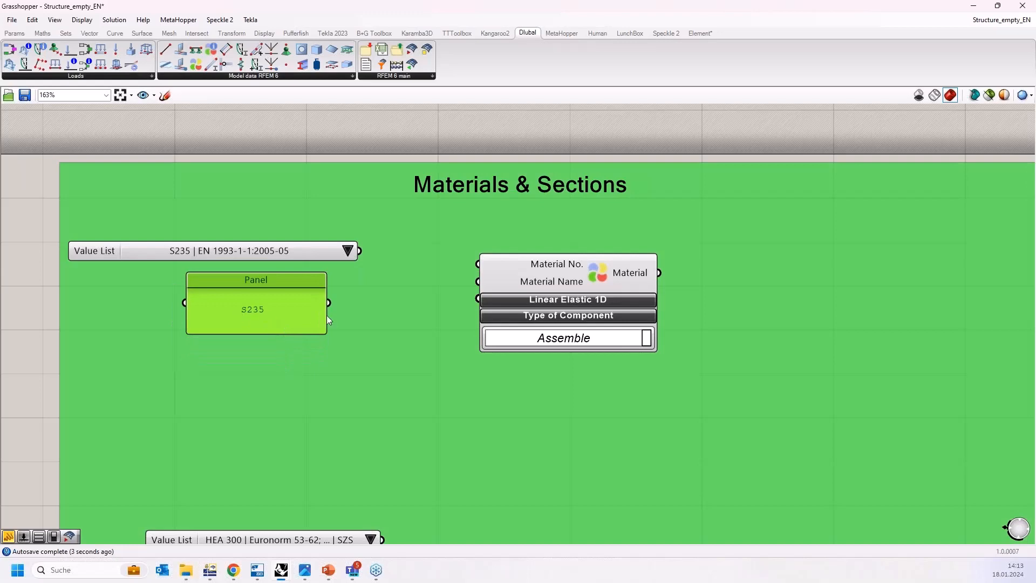
Switch to RFEM, maximize its window, and examine the full material name in row 1 of the Materials table.
click(210, 576)
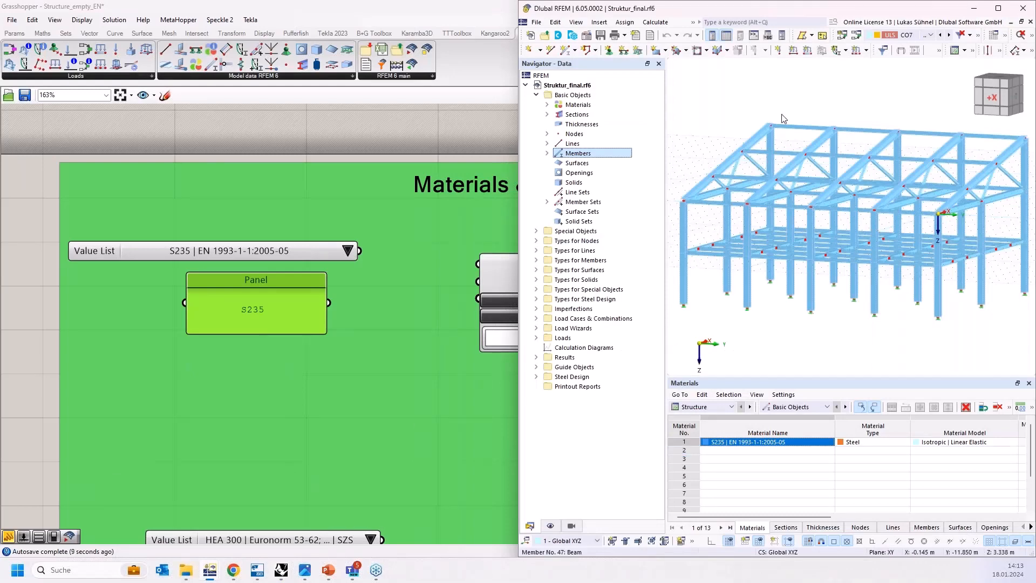
click(999, 9)
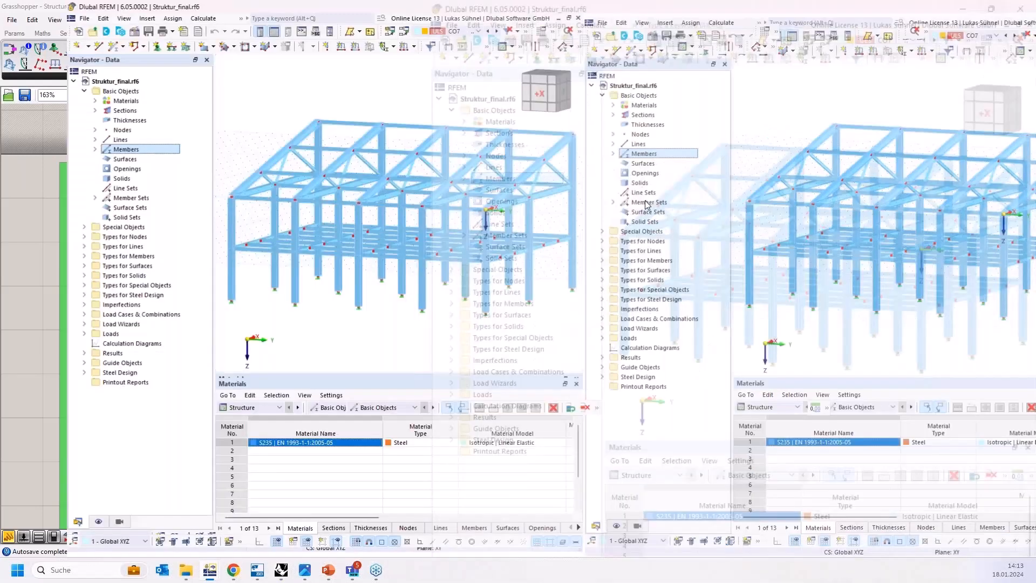
click(224, 468)
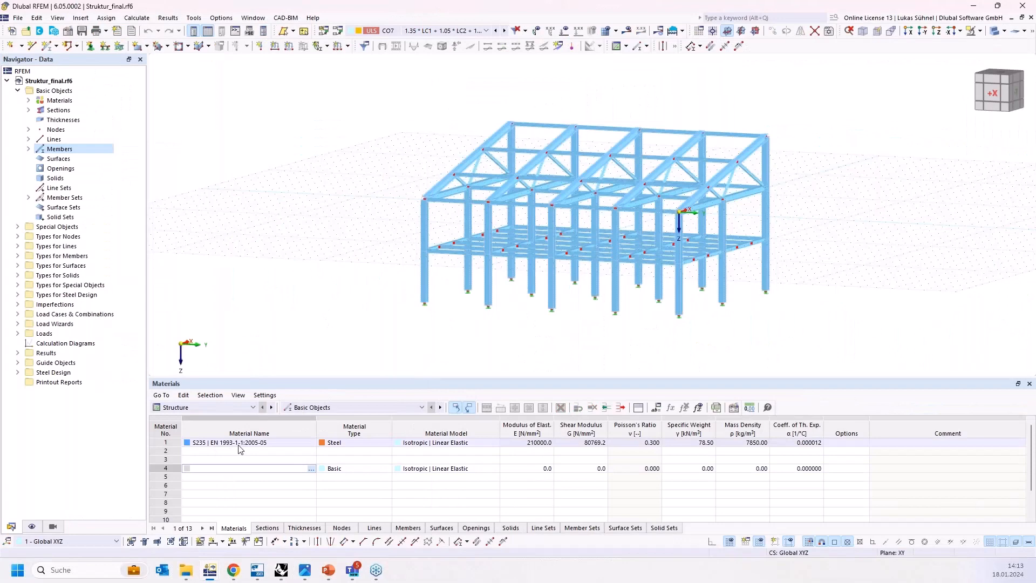
click(246, 444)
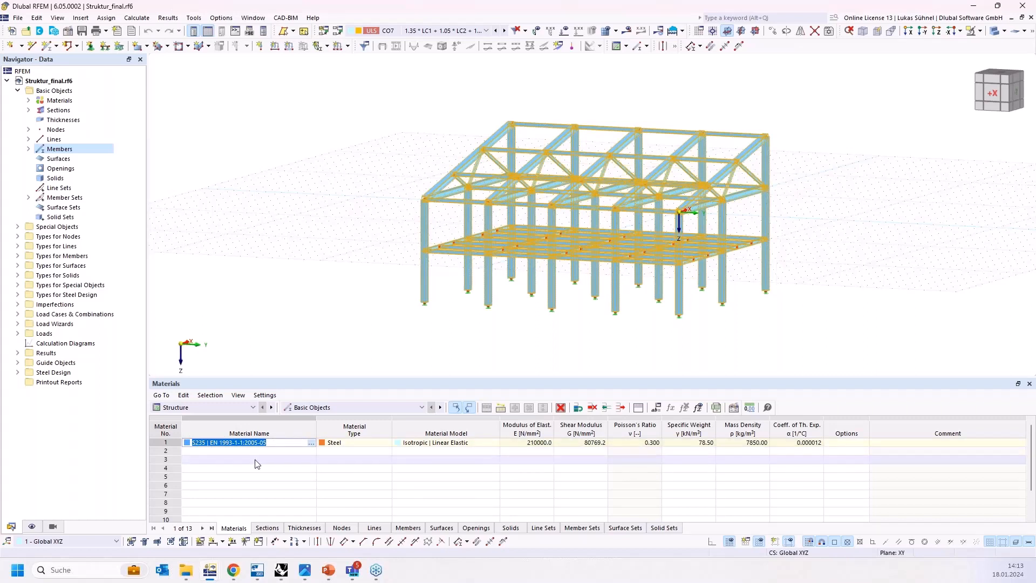
In RFEM's conversion tables, pick concrete C40/50 from the library as Dlubal material no. 5, copy its full name, and discard the entry.
click(354, 93)
click(285, 17)
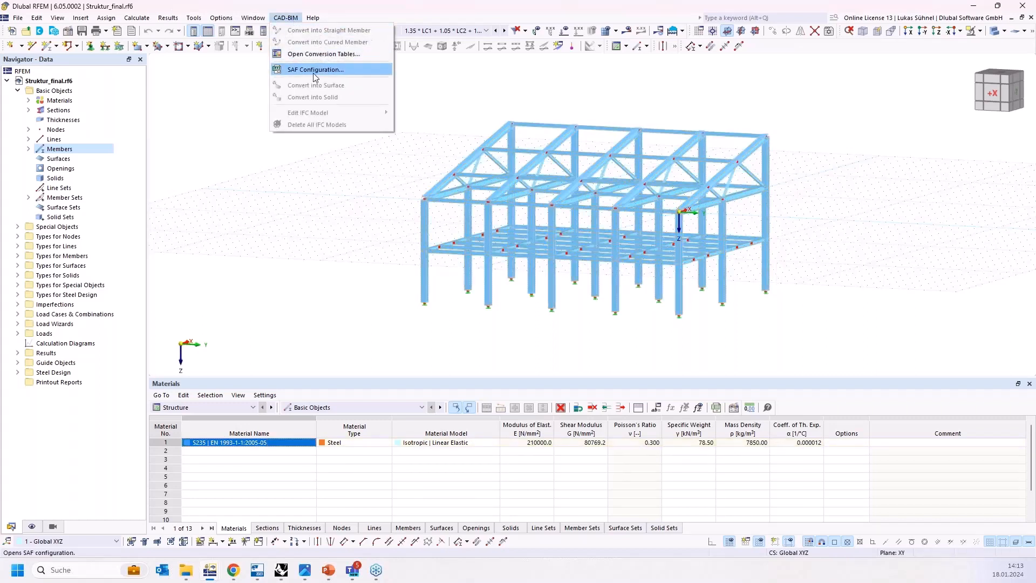
click(316, 56)
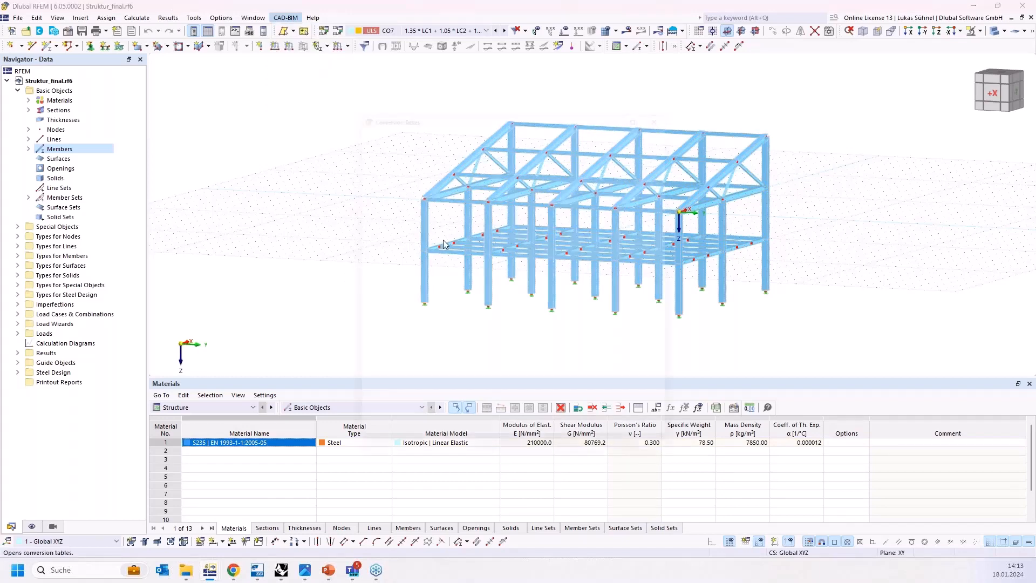
click(597, 232)
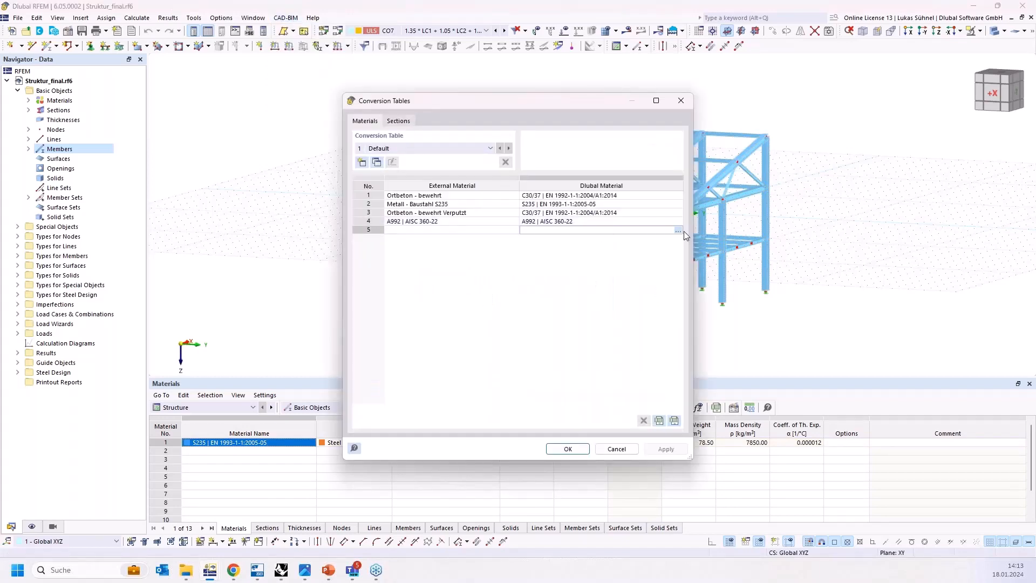
click(680, 231)
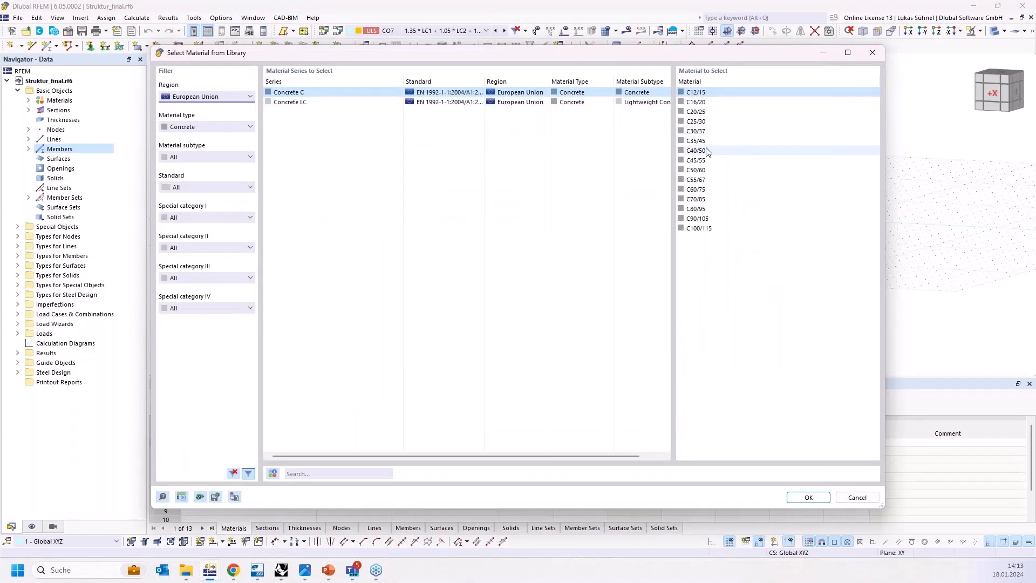
double_click(707, 151)
click(538, 230)
key(ctrl+c)
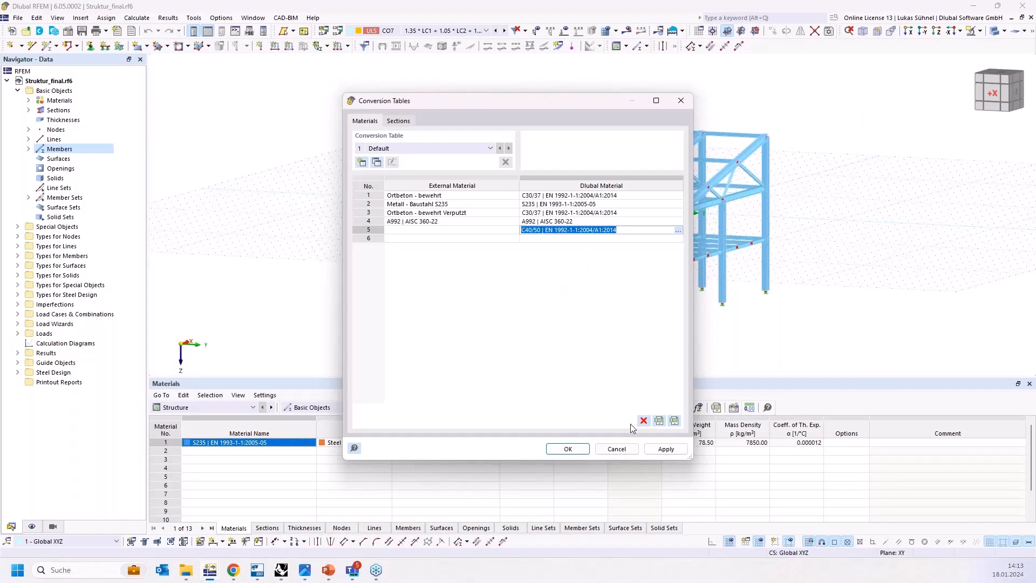
click(617, 449)
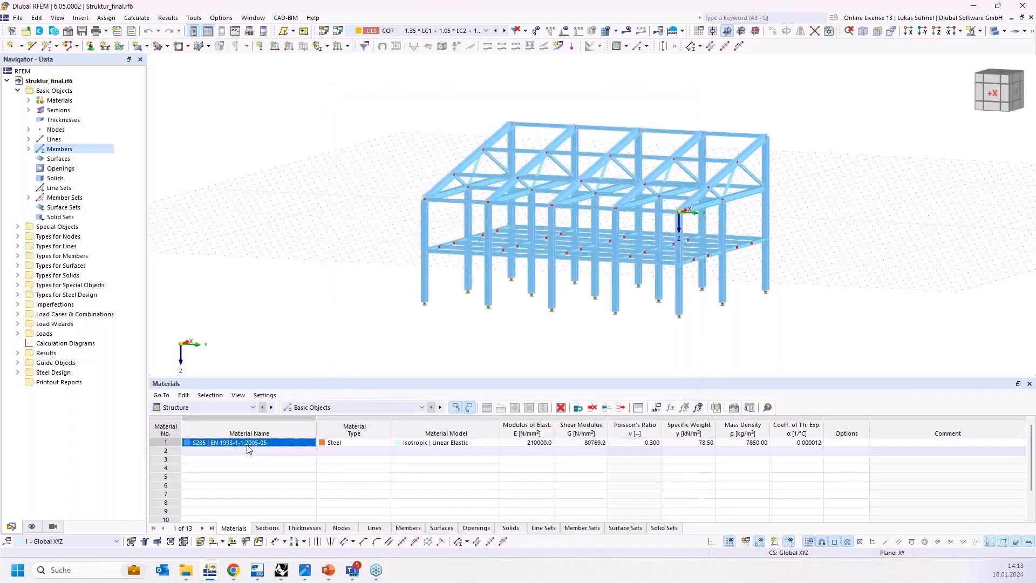
In the program options, turn Full material description off and on again to compare how material names display.
click(221, 18)
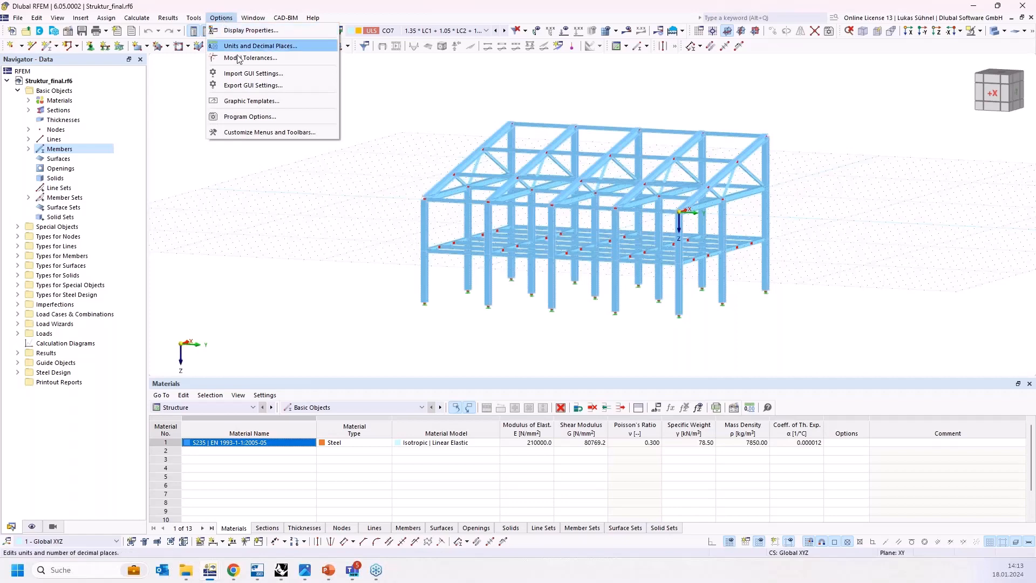
click(259, 117)
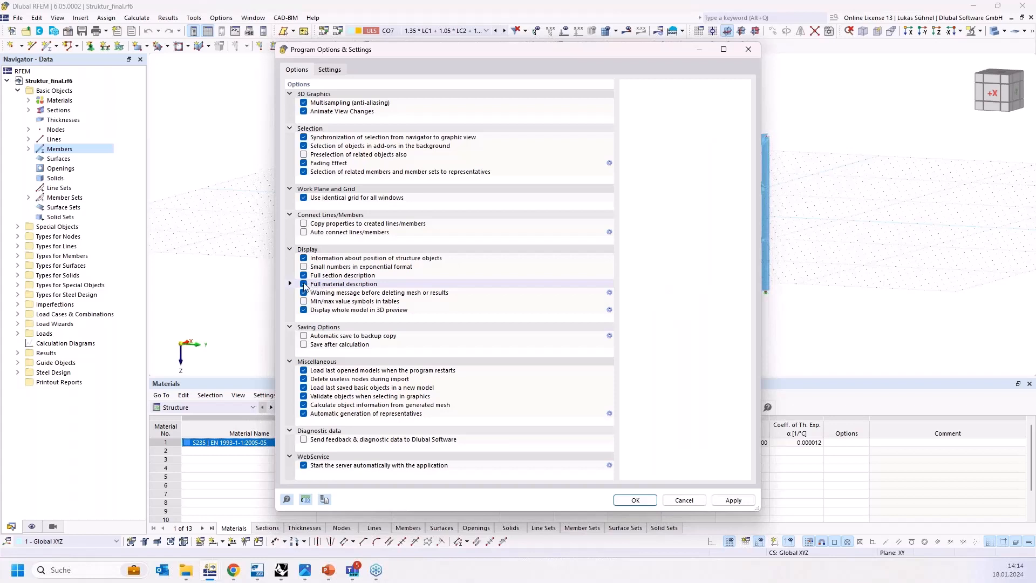
click(304, 284)
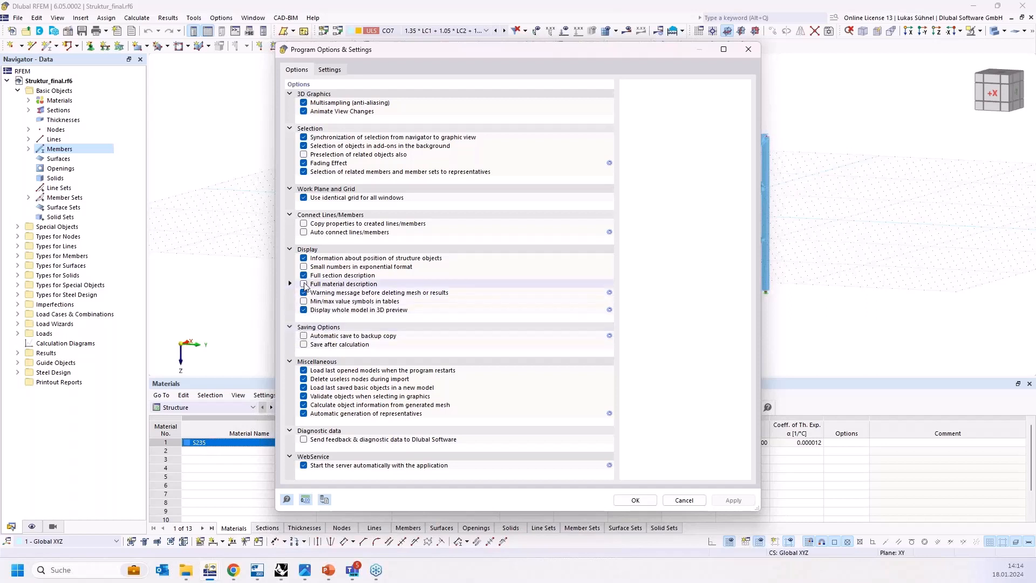
click(304, 284)
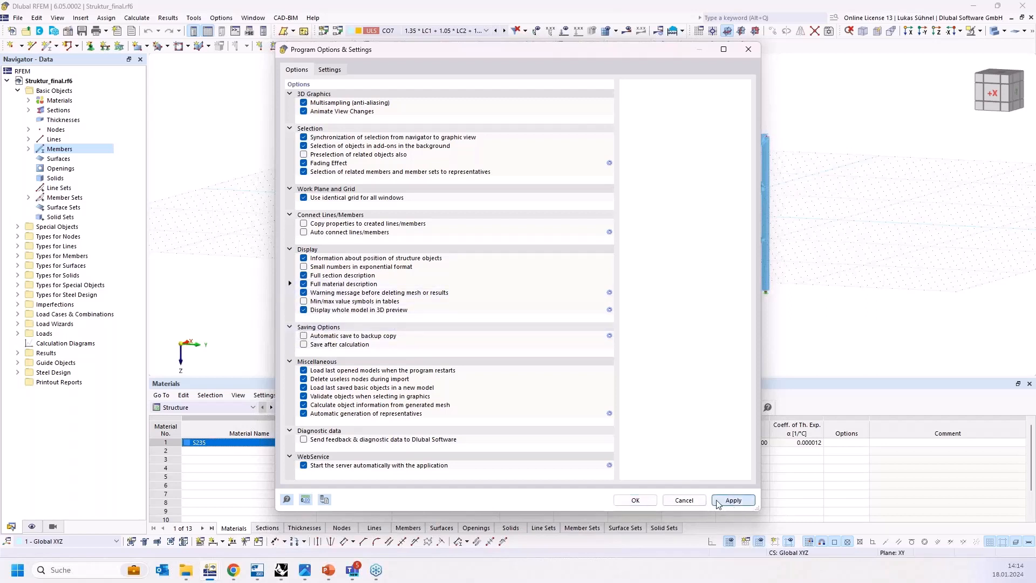
click(636, 500)
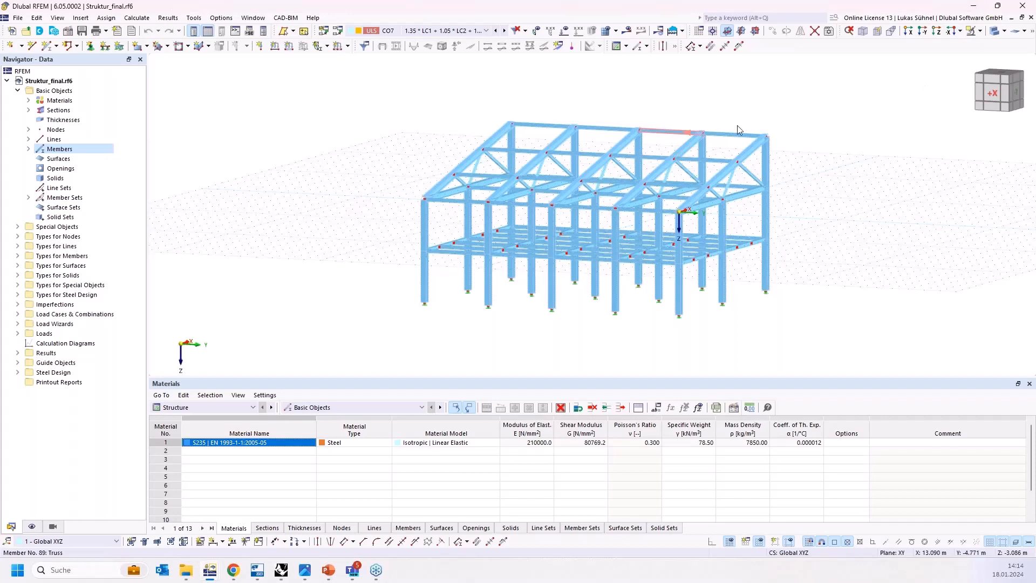
Return to Grasshopper and replace the panel's text with the copied name "C40/50 | EN 1992-1-1:2004/A1:2014".
click(973, 5)
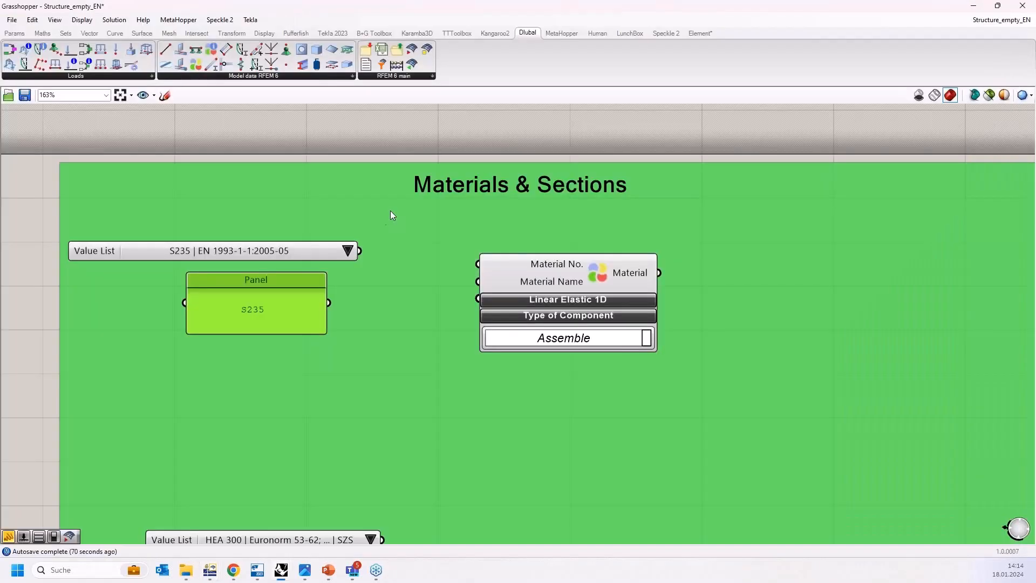
double_click(272, 307)
key(ctrl+v)
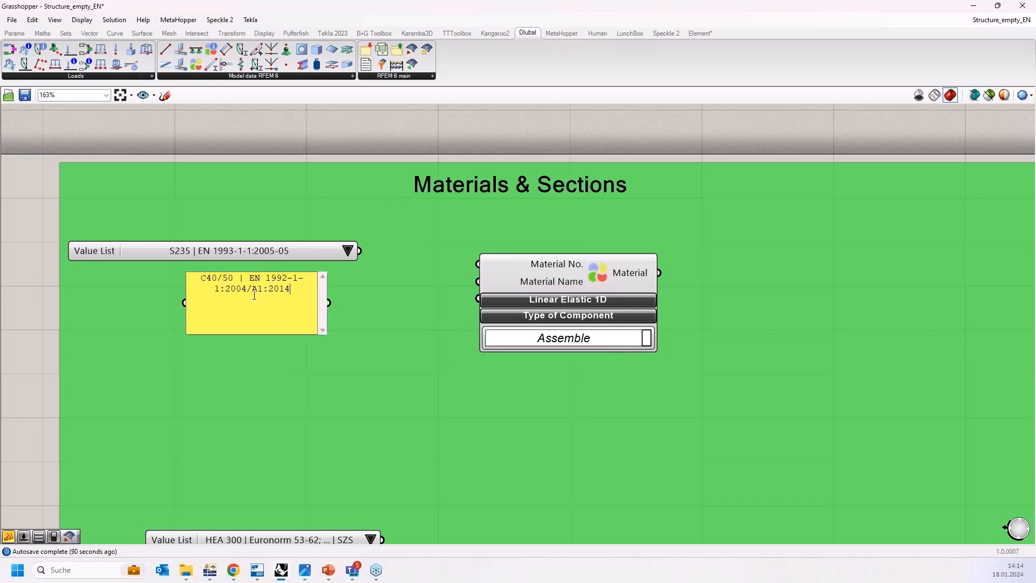
click(241, 370)
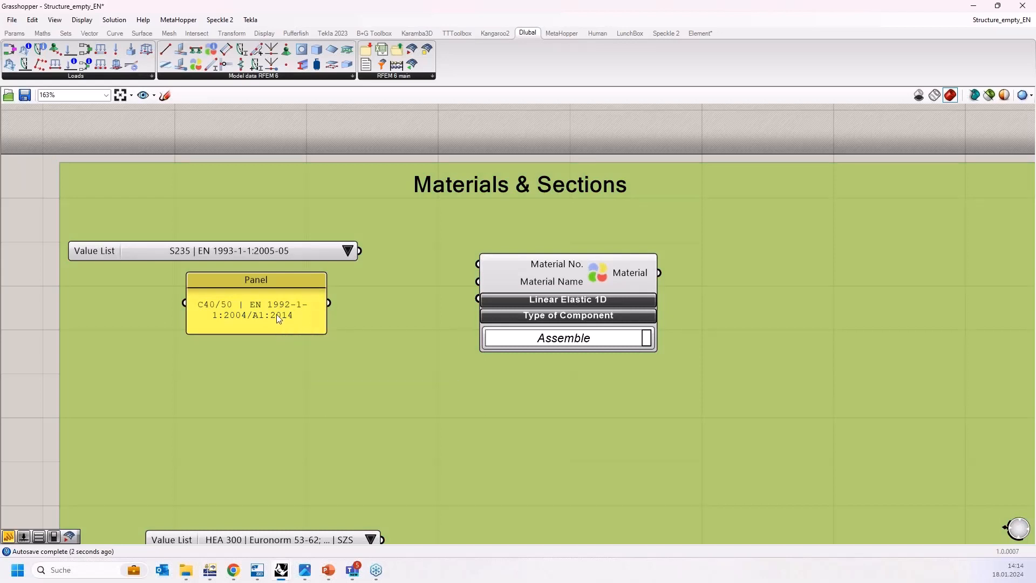
Widen the panel so the material name fits on one line, reposition it below the S235 value list, and delete it.
click(276, 314)
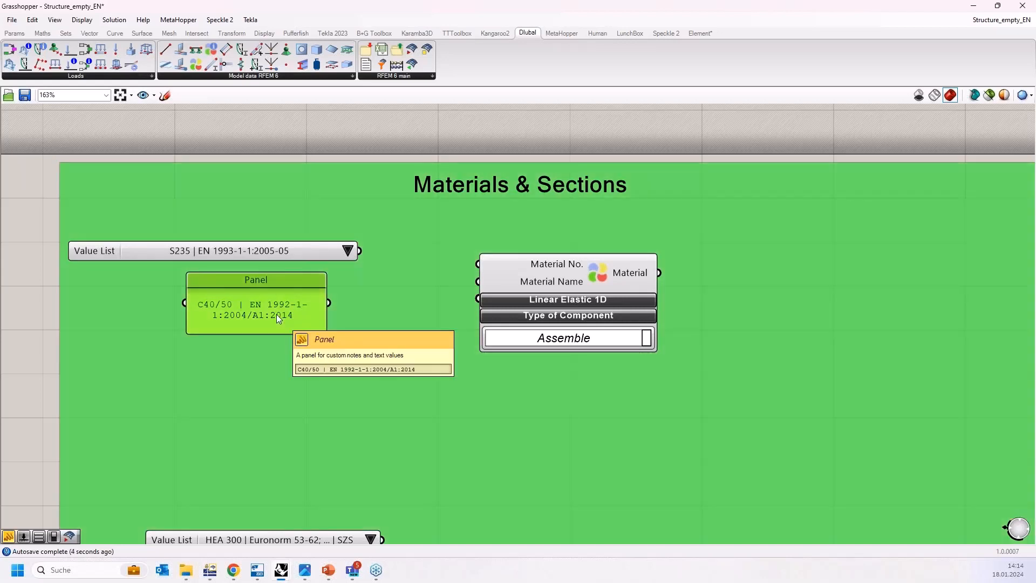
drag(276, 314, 284, 348)
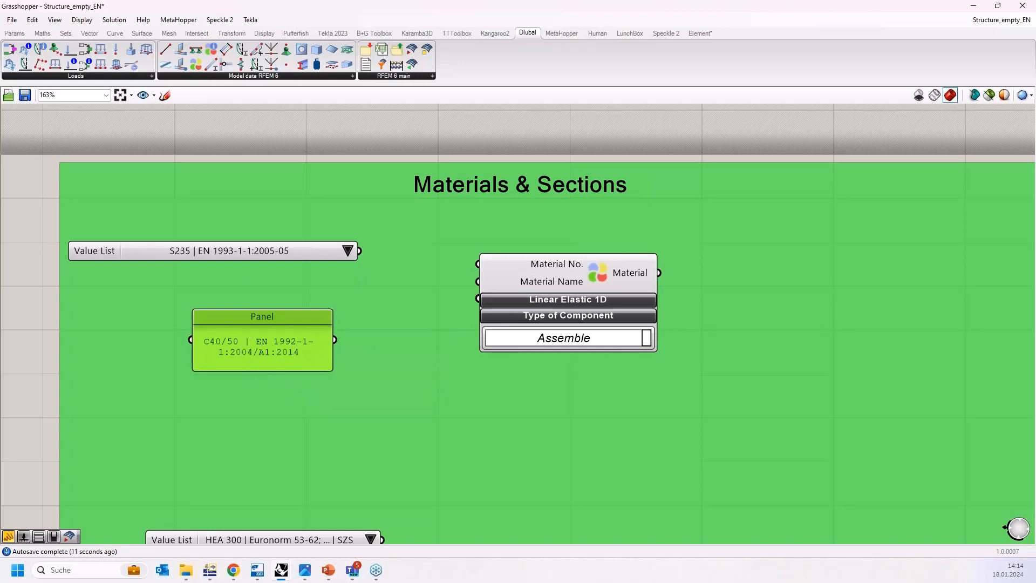
drag(333, 346, 417, 345)
right_click(319, 344)
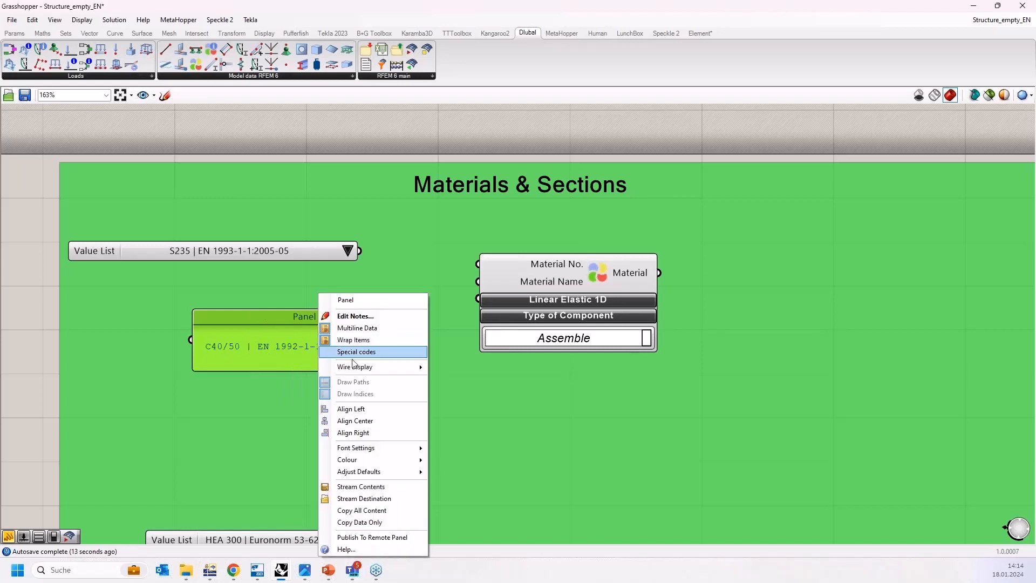
click(234, 350)
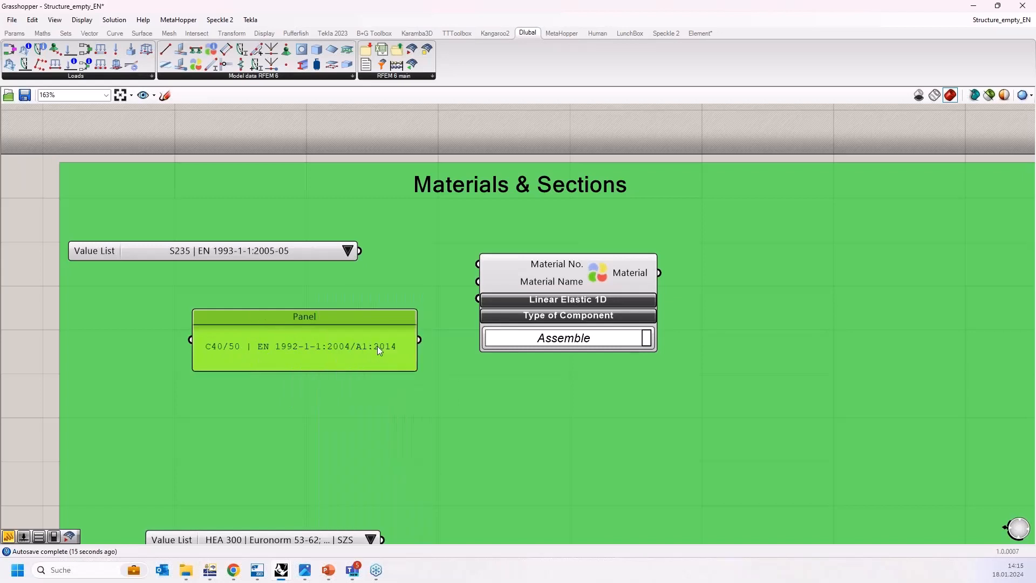
drag(275, 350, 153, 318)
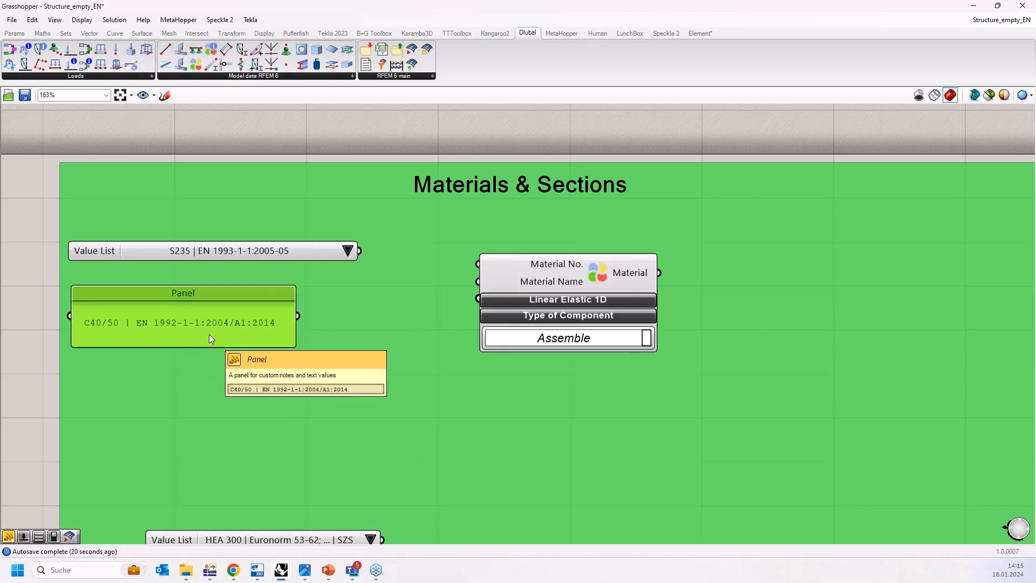
key(Delete)
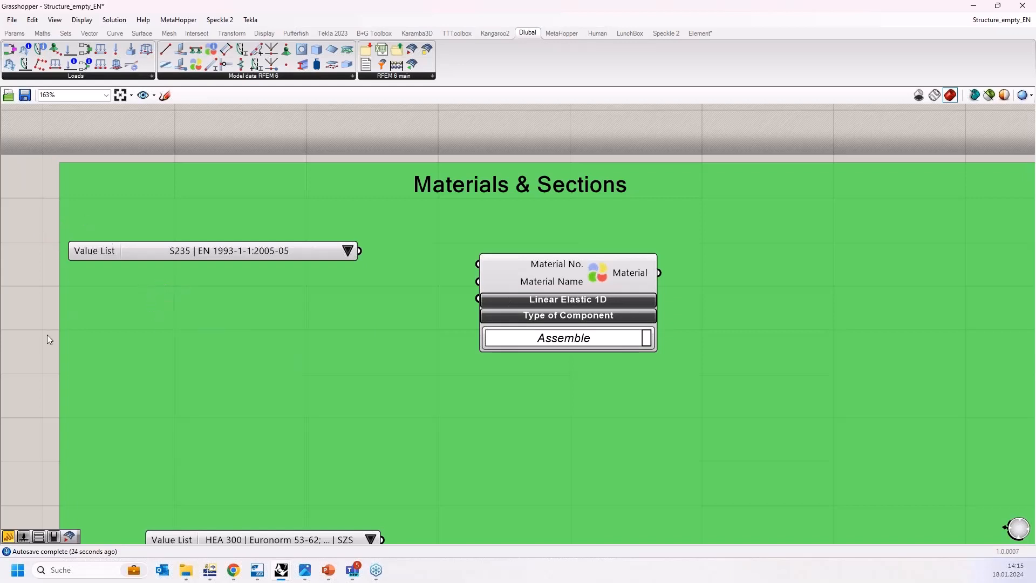
Add a Value List component below the S235 value list and open its default choices.
double_click(38, 257)
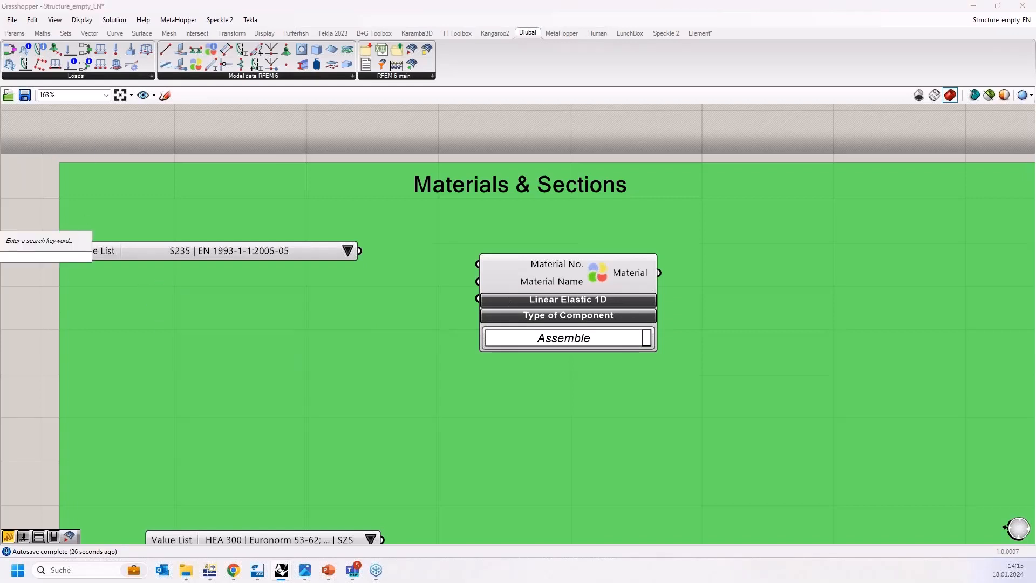
text(val)
click(44, 246)
drag(44, 255, 274, 338)
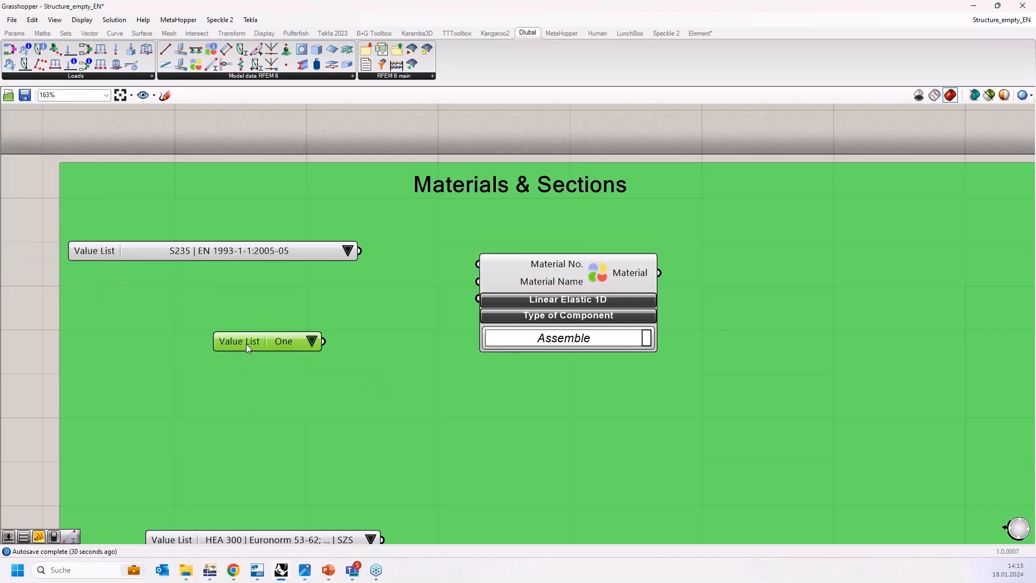
click(318, 344)
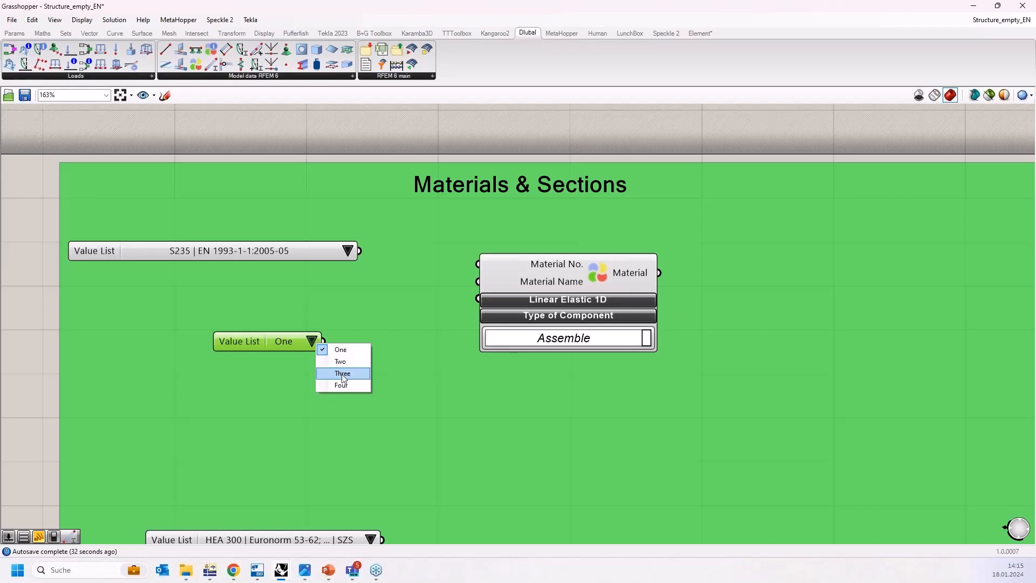
Replace the new value list's default constants with the sample text "areg", and delete that value list.
right_click(234, 341)
click(261, 361)
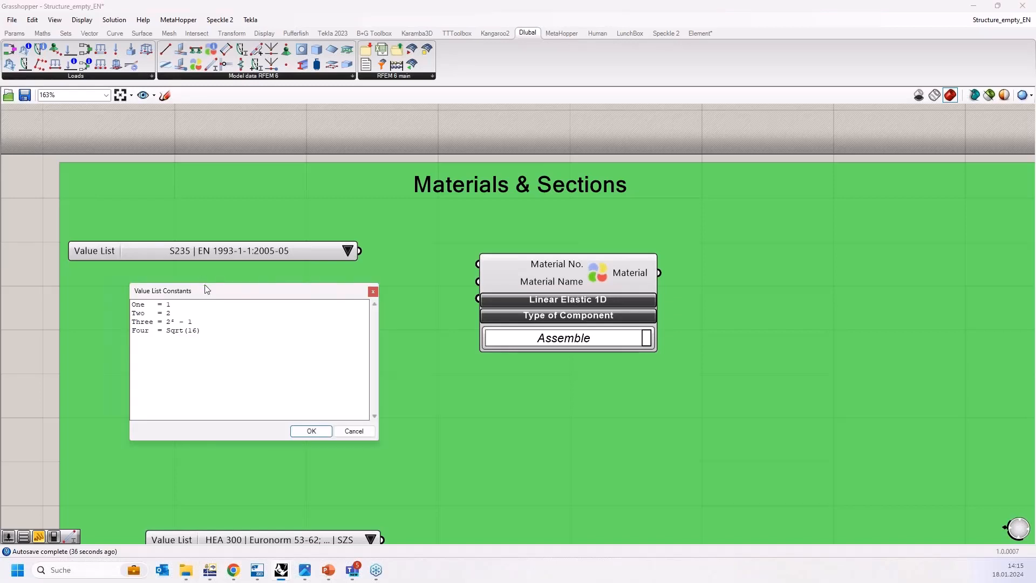
drag(204, 289, 396, 311)
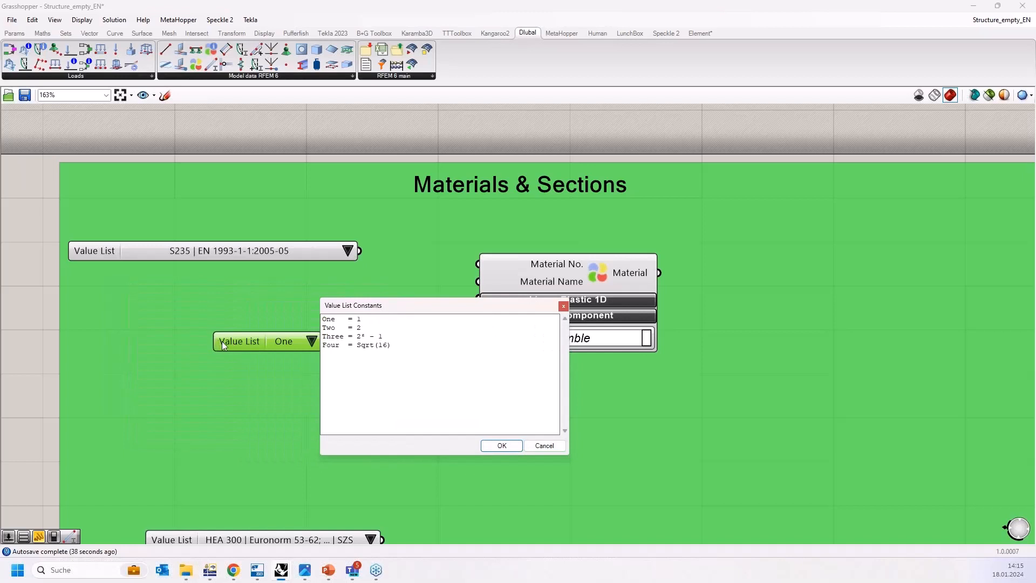
drag(429, 369, 266, 327)
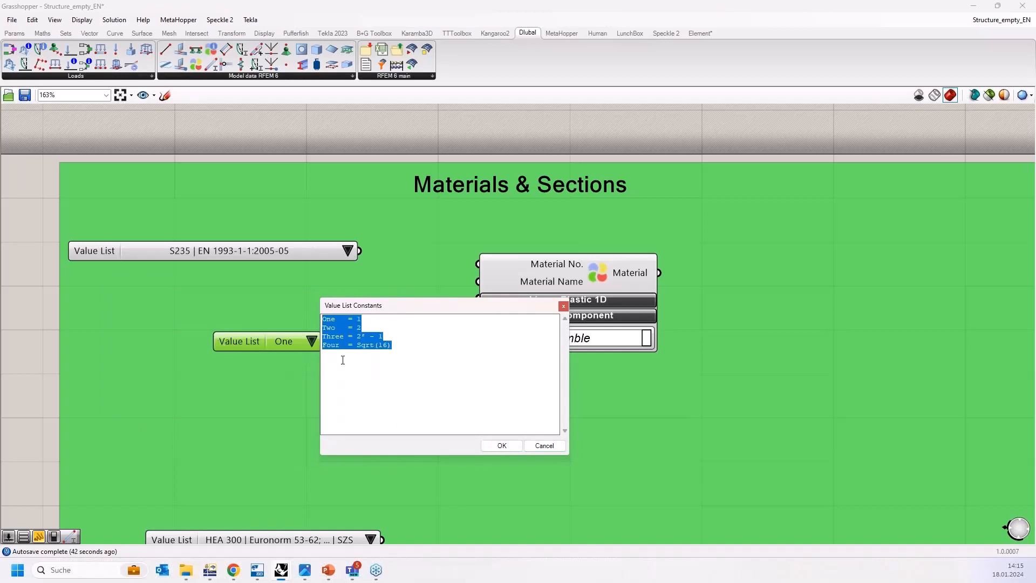
text(areg)
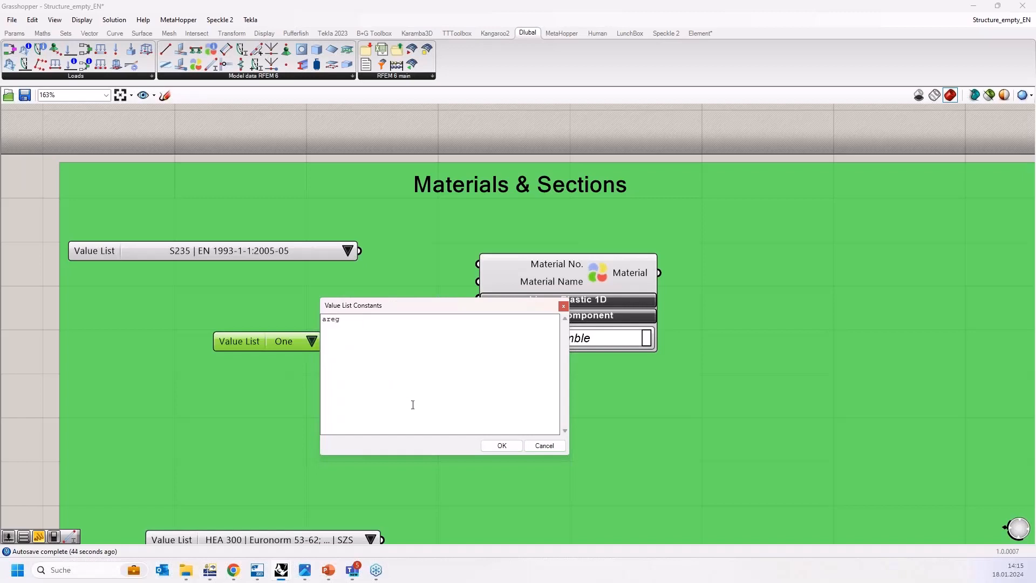
click(502, 444)
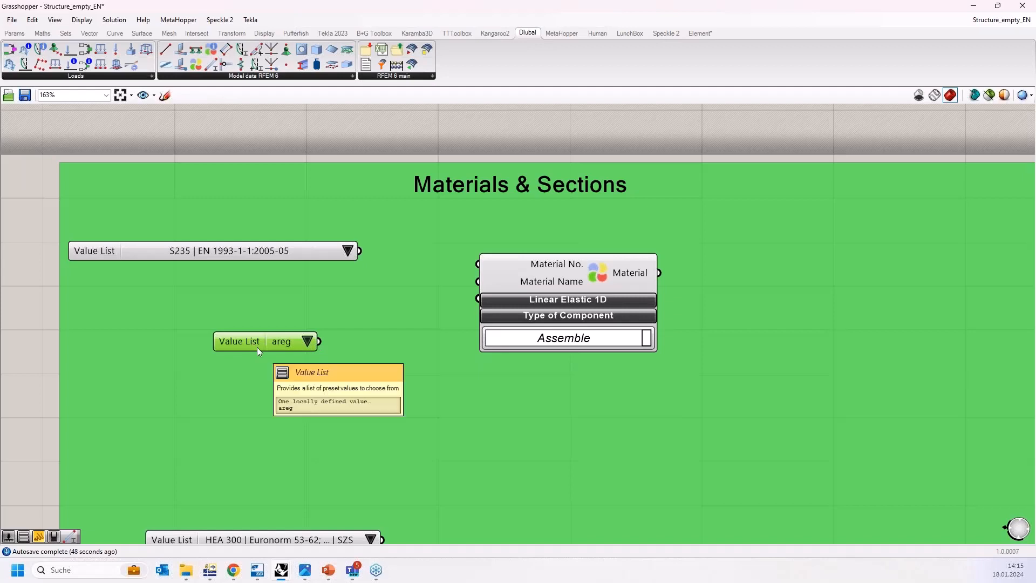
key(Delete)
Examine the S235 value list's stored material constants and its selectable materials without changing them.
right_click(89, 249)
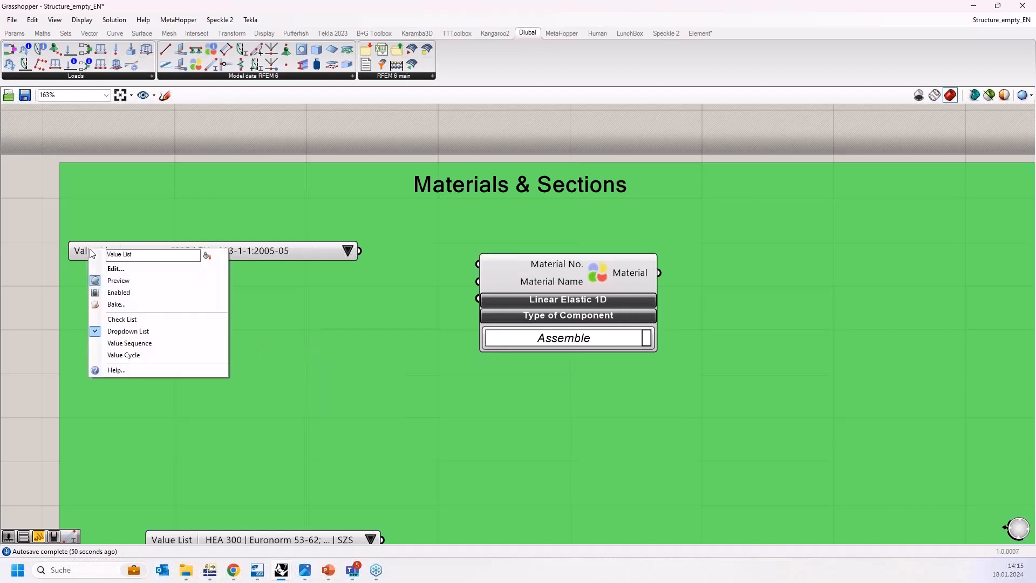
click(114, 269)
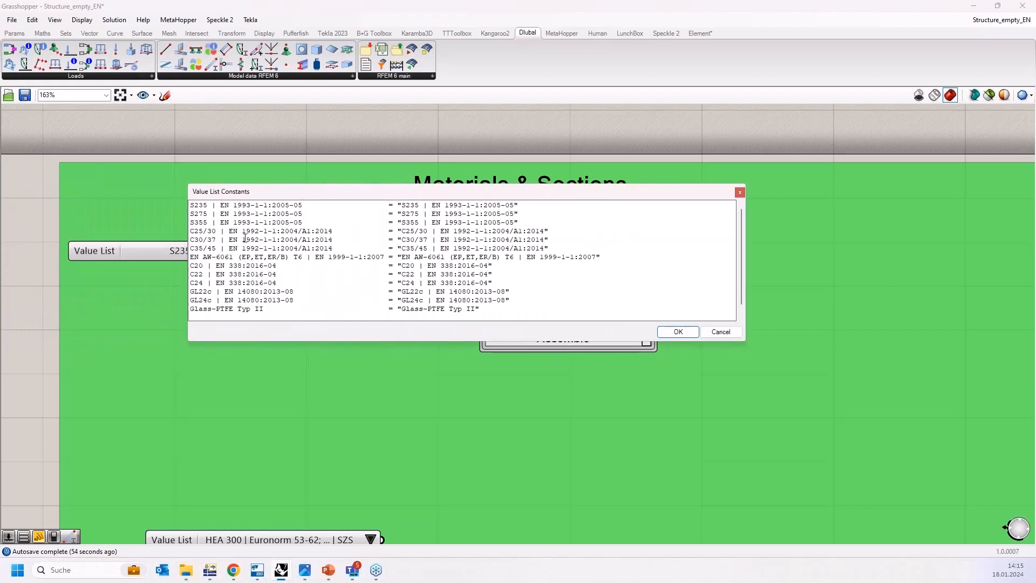
click(740, 193)
click(347, 250)
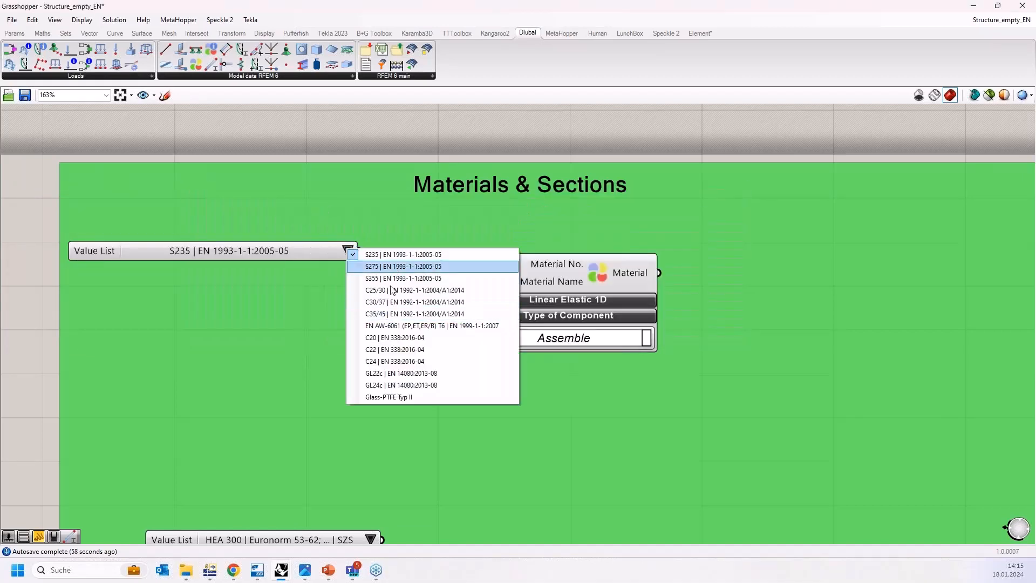
click(322, 248)
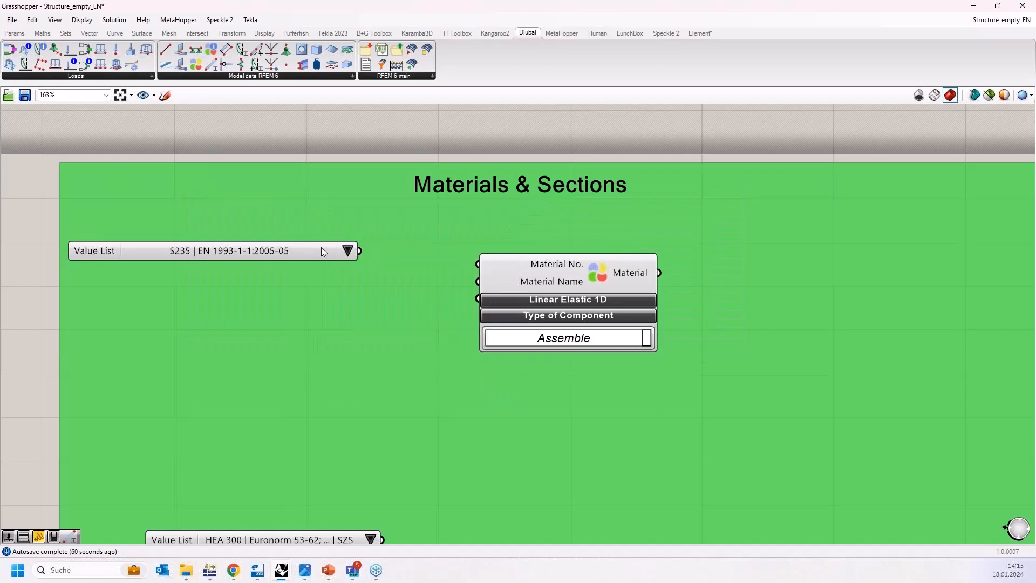
Connect the S235 value list to the Material component's Material Name input and move both components into line.
drag(360, 251, 487, 283)
drag(292, 263, 383, 288)
drag(573, 278, 606, 273)
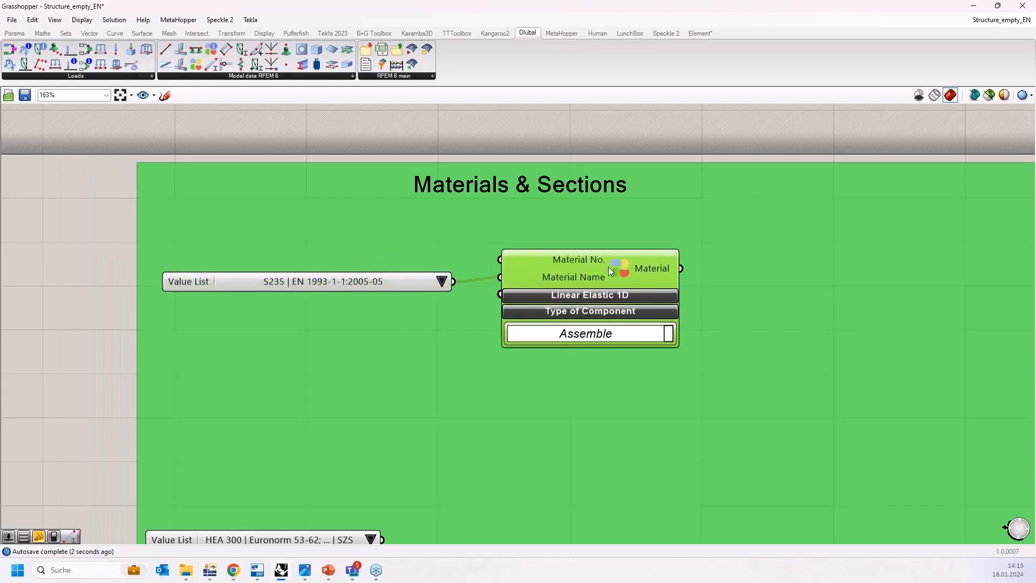
Add a number slider from 1 to 10 set to 1, connect it to Material No., and align the inputs beside the Material component.
double_click(231, 218)
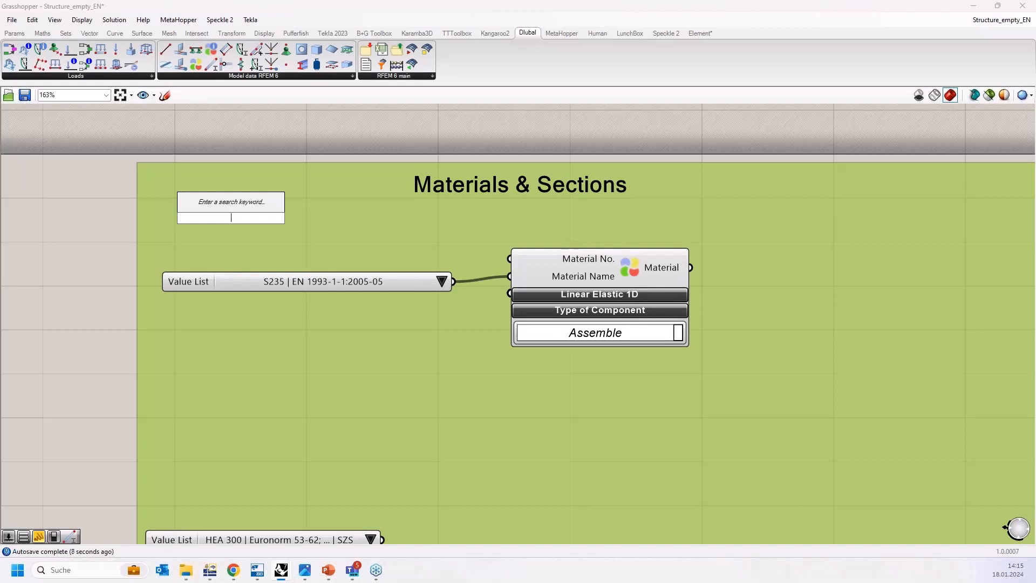
text(1<10)
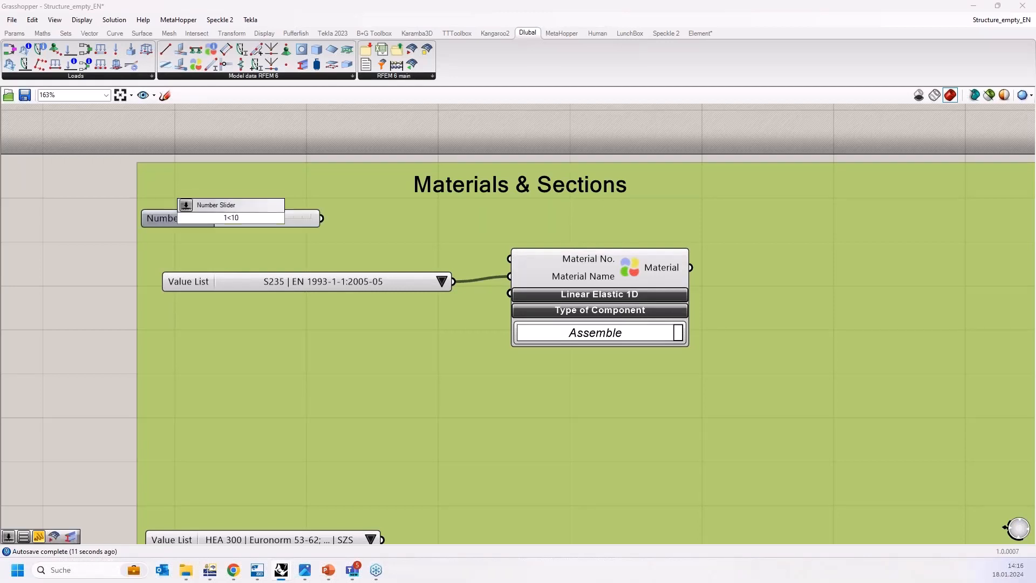
key(Return)
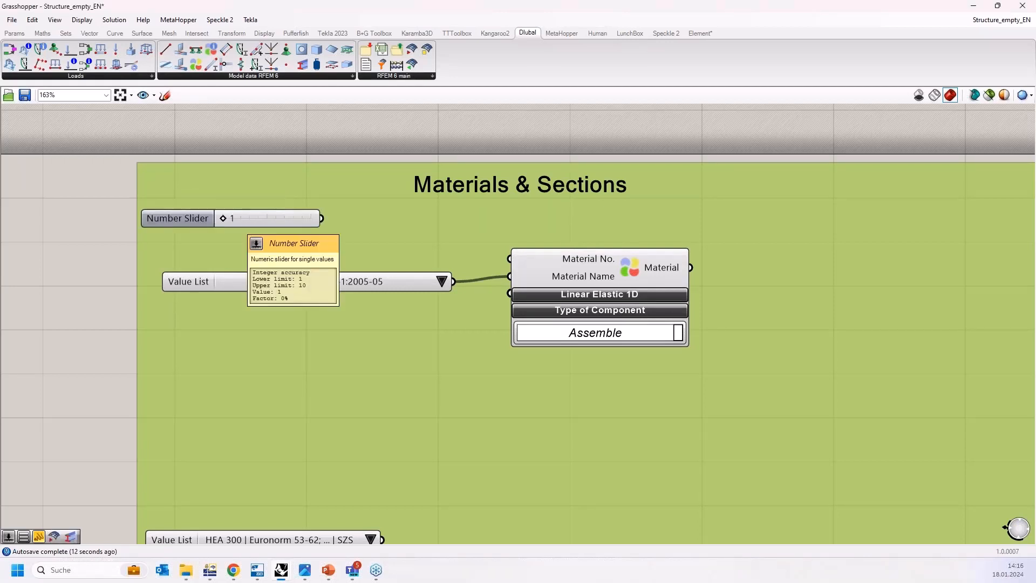
drag(264, 212, 509, 259)
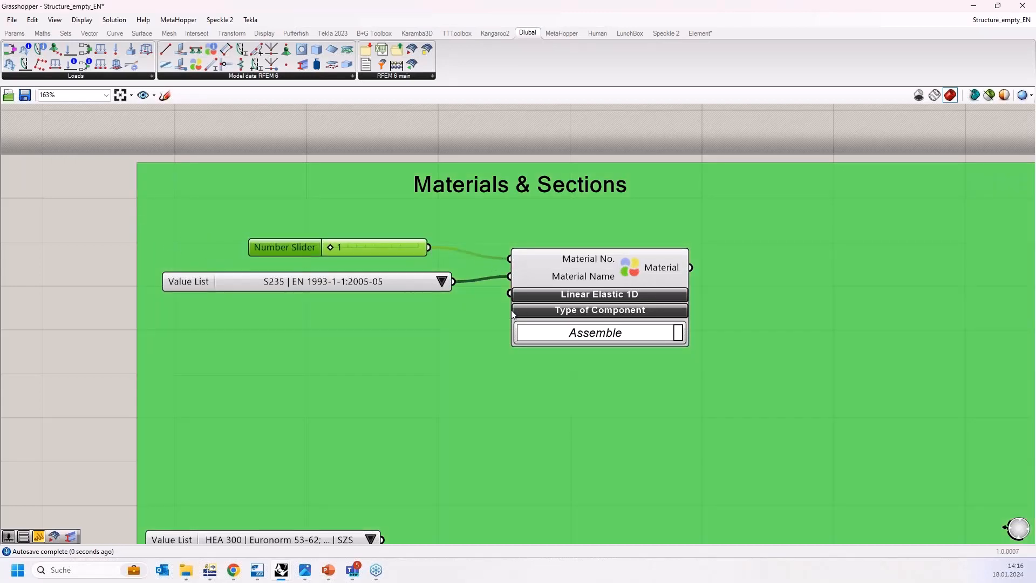
scroll(486, 356, down, 3)
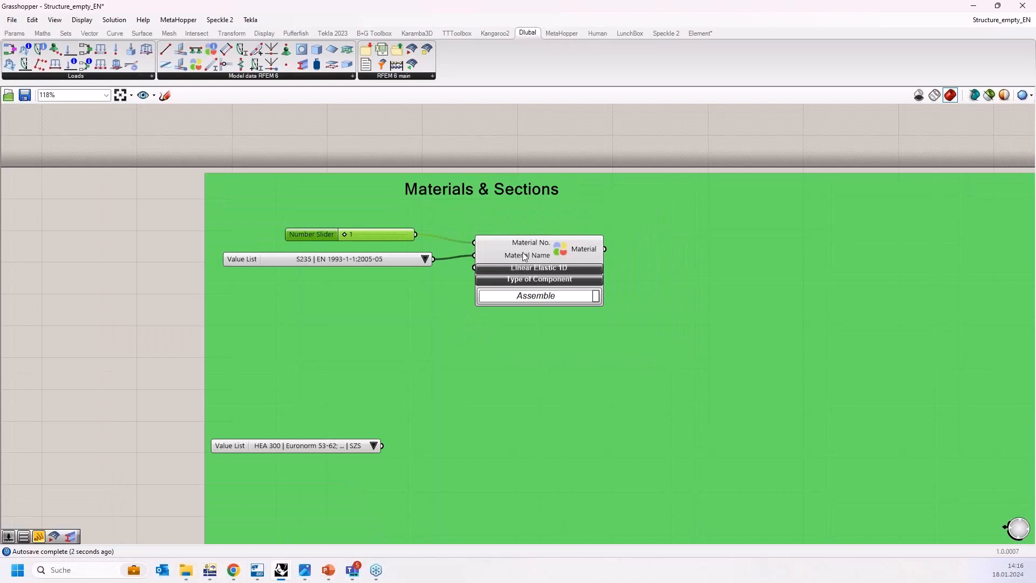
drag(340, 260, 337, 253)
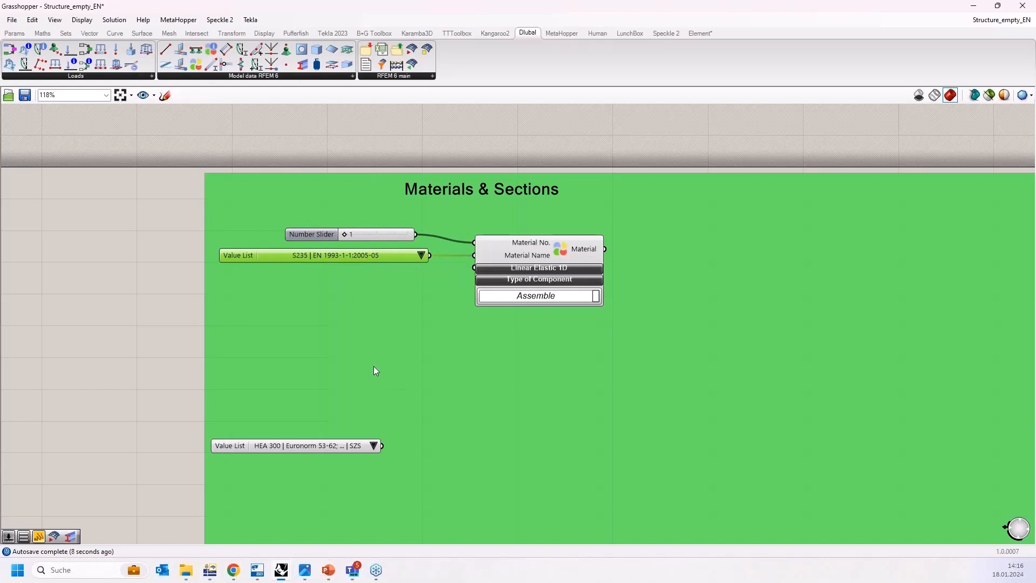
Place a Dlubal Section component below the Material component and position the HEA 300 value list beside it.
right_drag(377, 371, 341, 332)
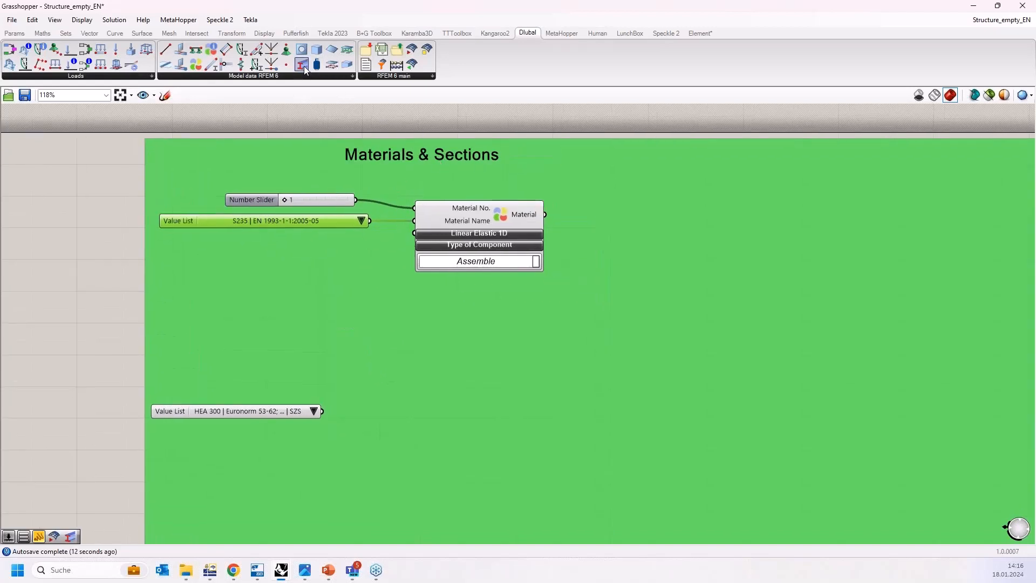
drag(425, 420, 418, 419)
drag(246, 408, 230, 398)
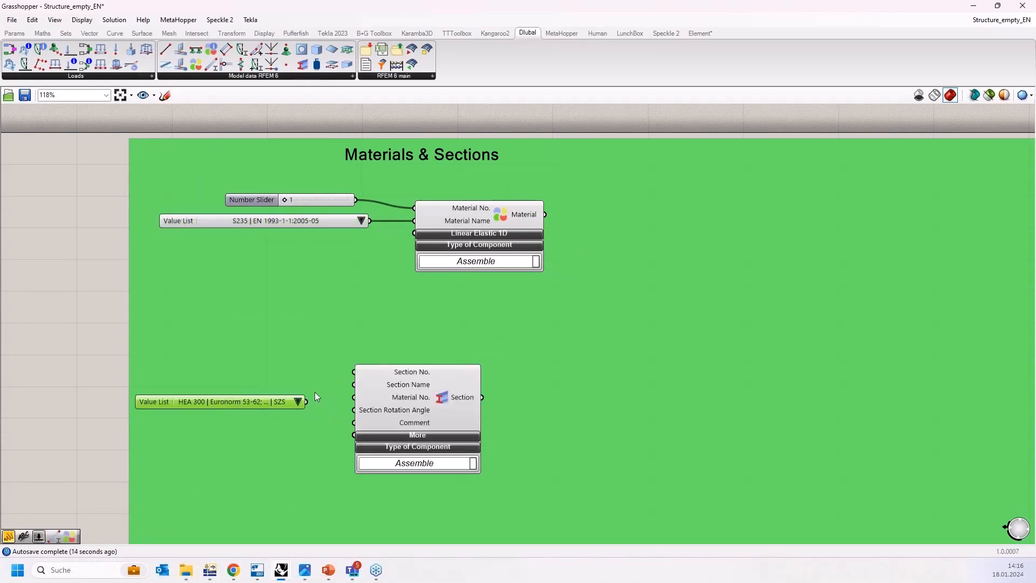
drag(402, 390, 466, 370)
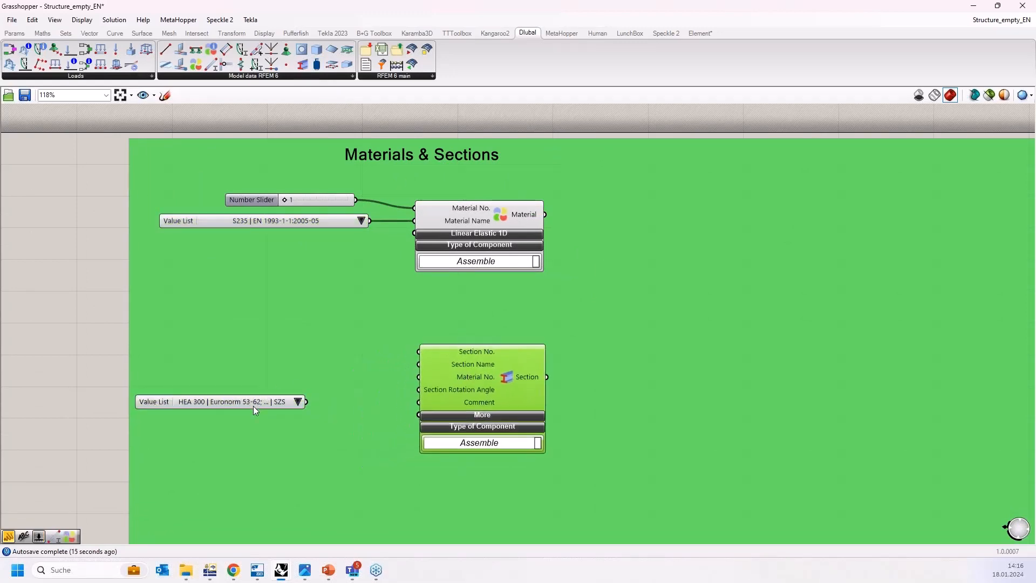
drag(256, 410, 299, 387)
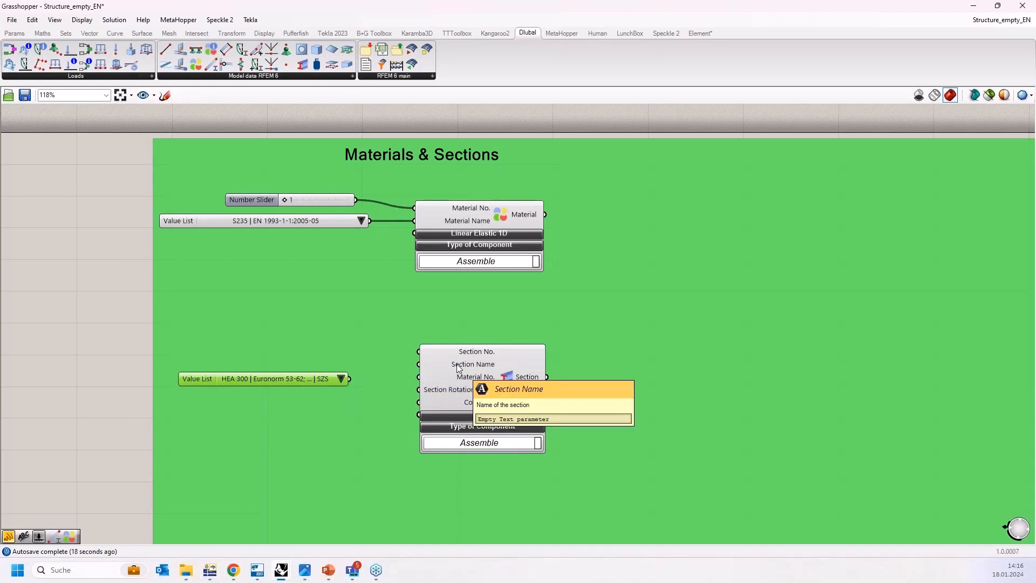
Look through the IPE, HEA, HEB and HEM sections in the section value list and keep HEA 300 selected.
right_drag(313, 383, 316, 346)
click(343, 342)
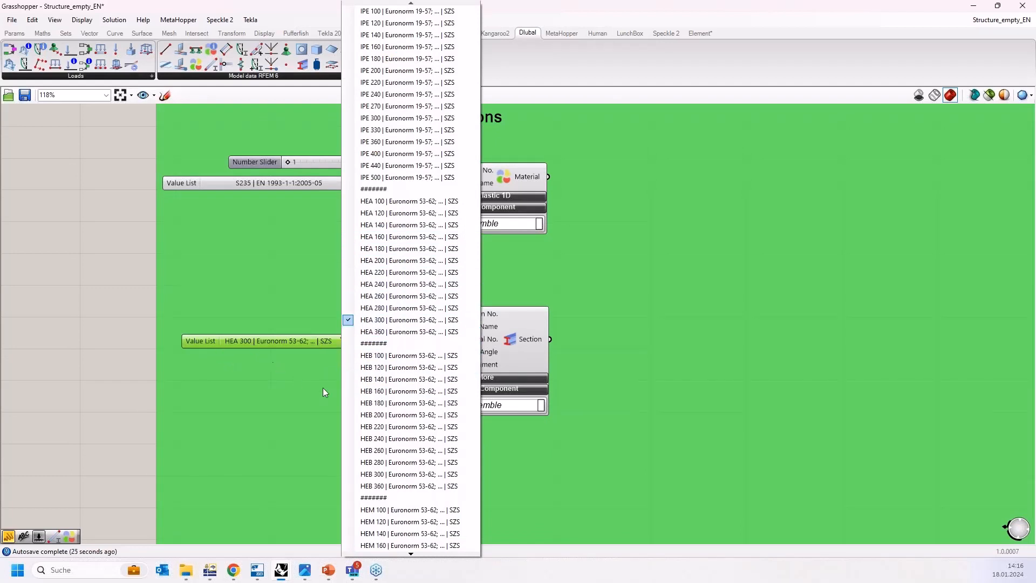
click(413, 555)
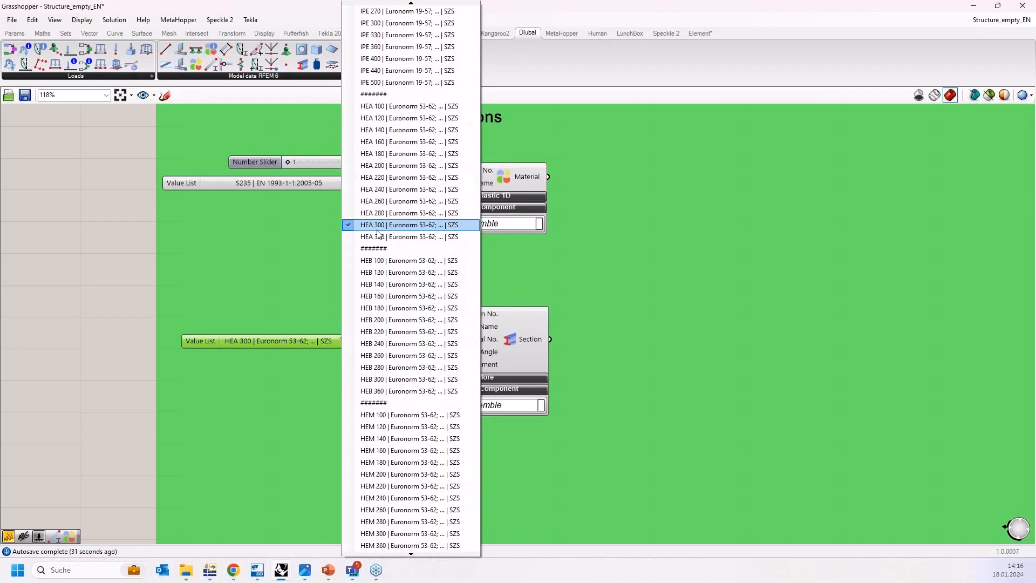
click(378, 230)
Connect the HEA 300 value list to the Section component's Section Name input and align it with that input.
drag(307, 339, 334, 339)
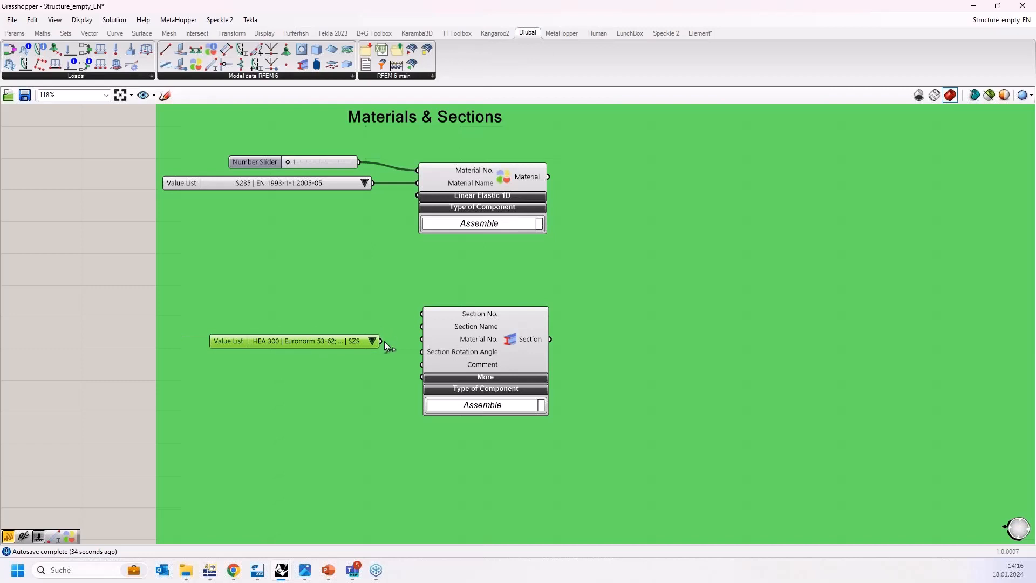
drag(417, 329, 422, 327)
mouse_move(350, 339)
mouse_down()
mouse_move(329, 331)
mouse_move(338, 326)
mouse_up()
scroll(407, 340, up, 1)
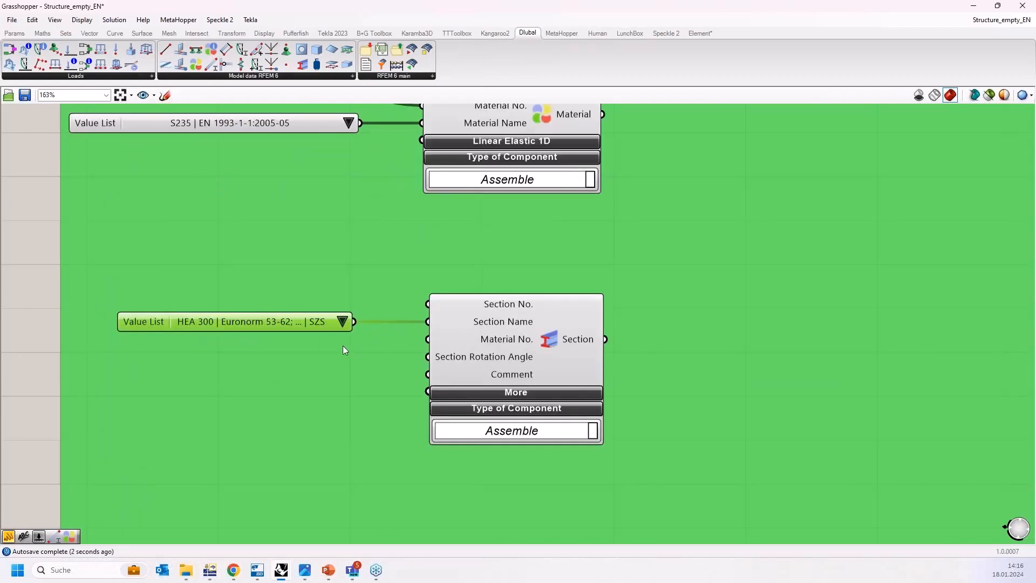
right_drag(344, 350, 340, 410)
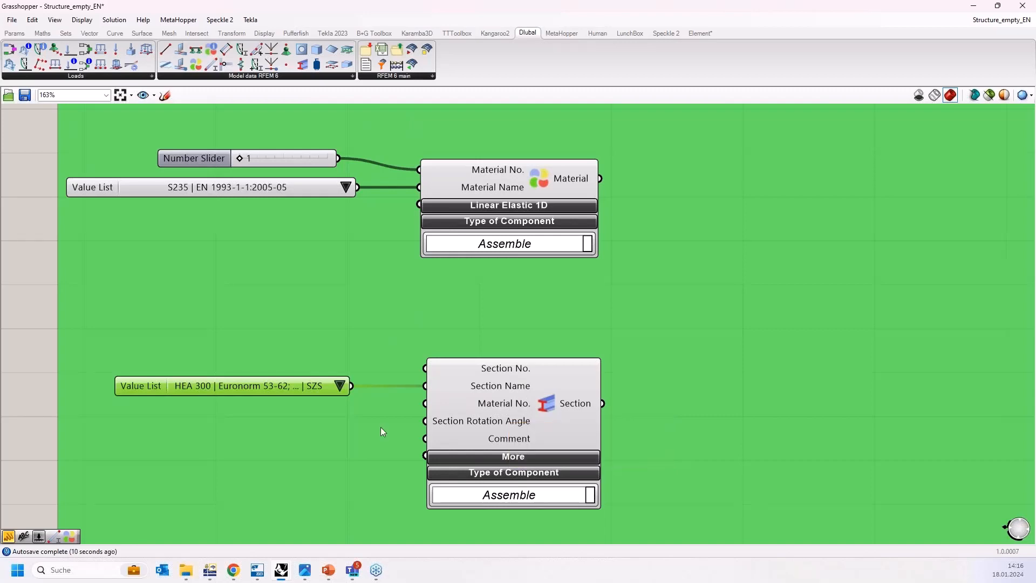
Switch to RFEM, start new material no. 2 to view its numbering, delete the entry and cancel, and return to Grasshopper.
click(210, 570)
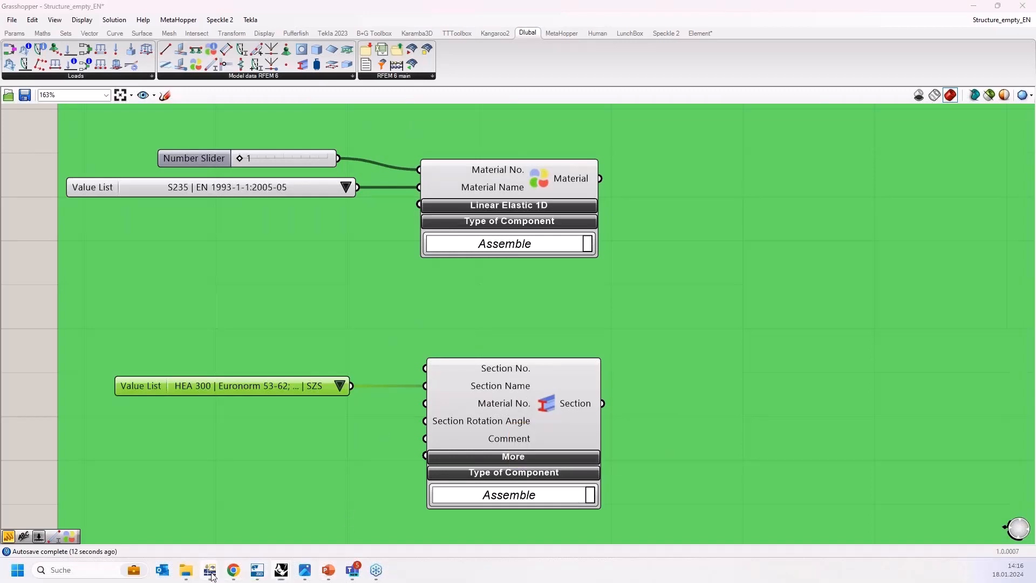
click(59, 100)
click(28, 101)
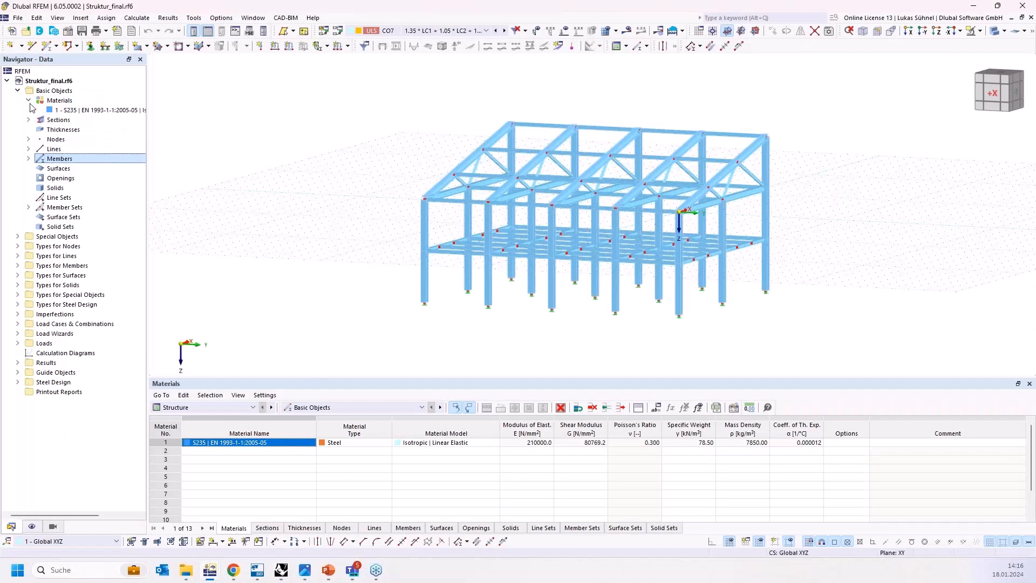
right_click(60, 102)
click(93, 123)
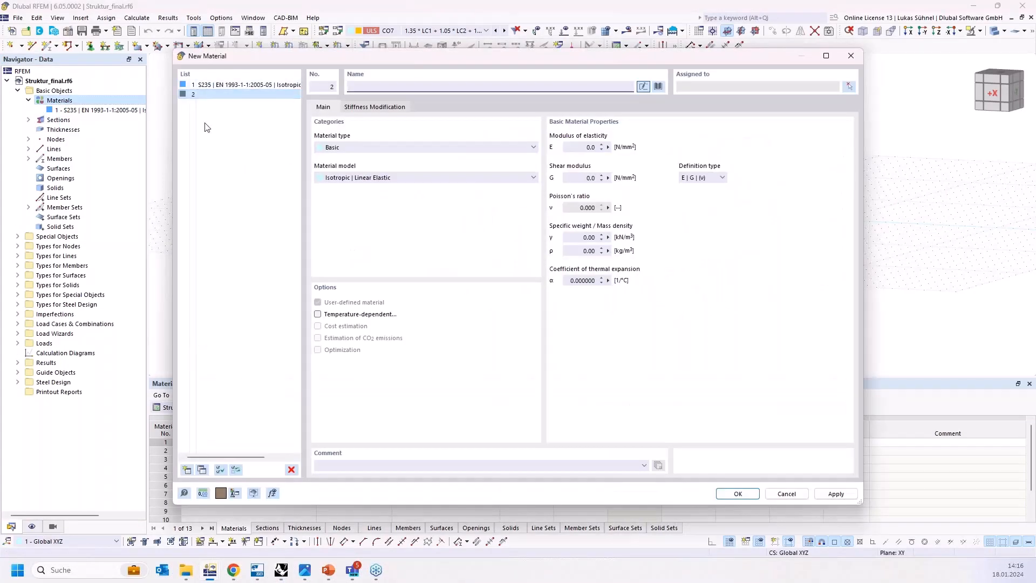
click(289, 471)
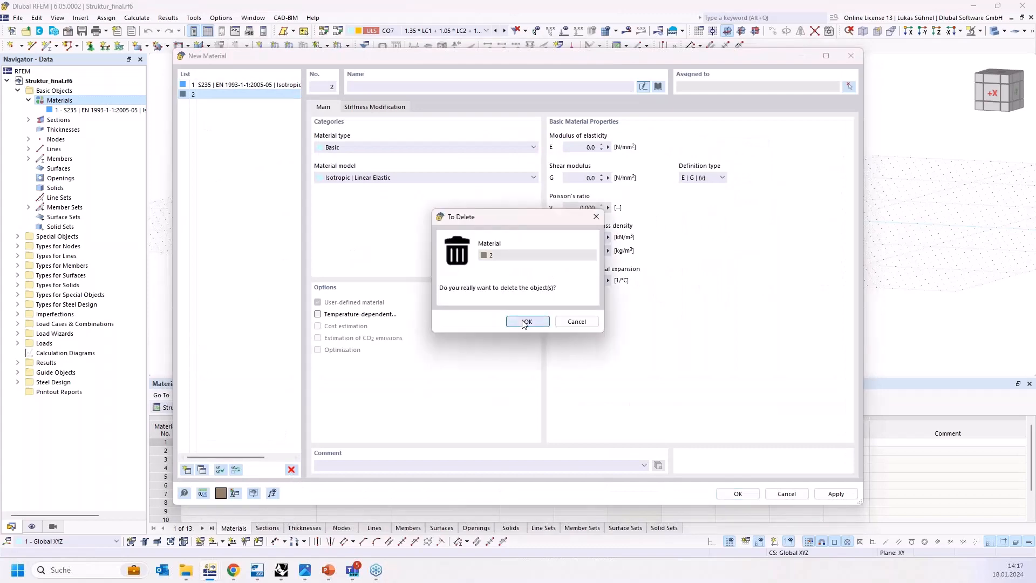
click(525, 323)
click(780, 492)
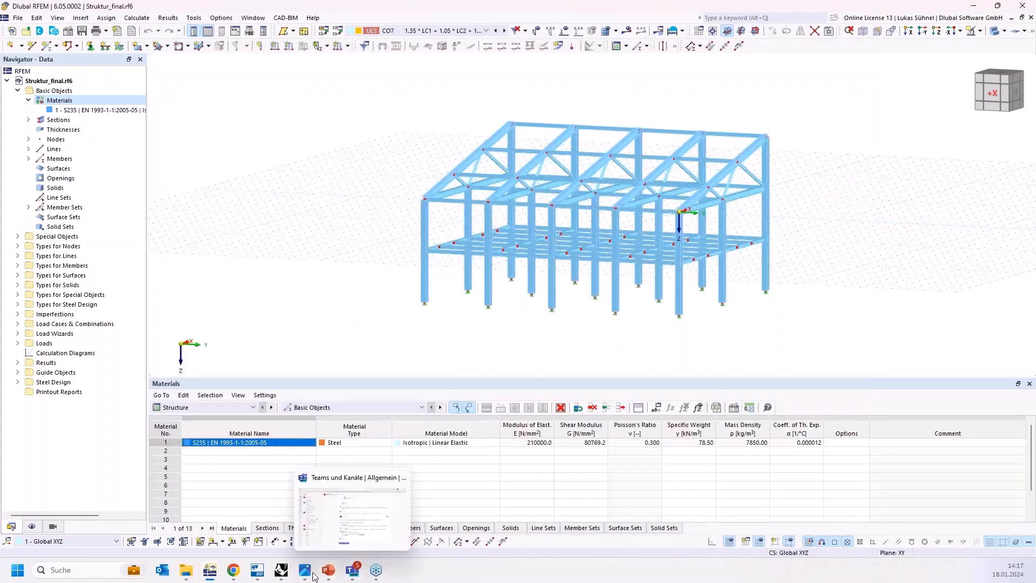
mouse_move(278, 577)
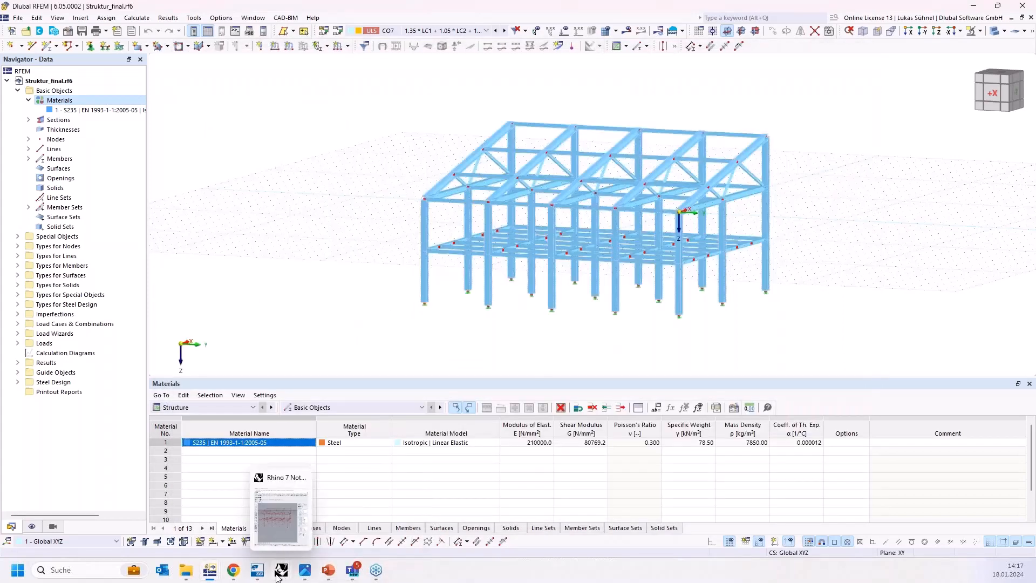
click(282, 573)
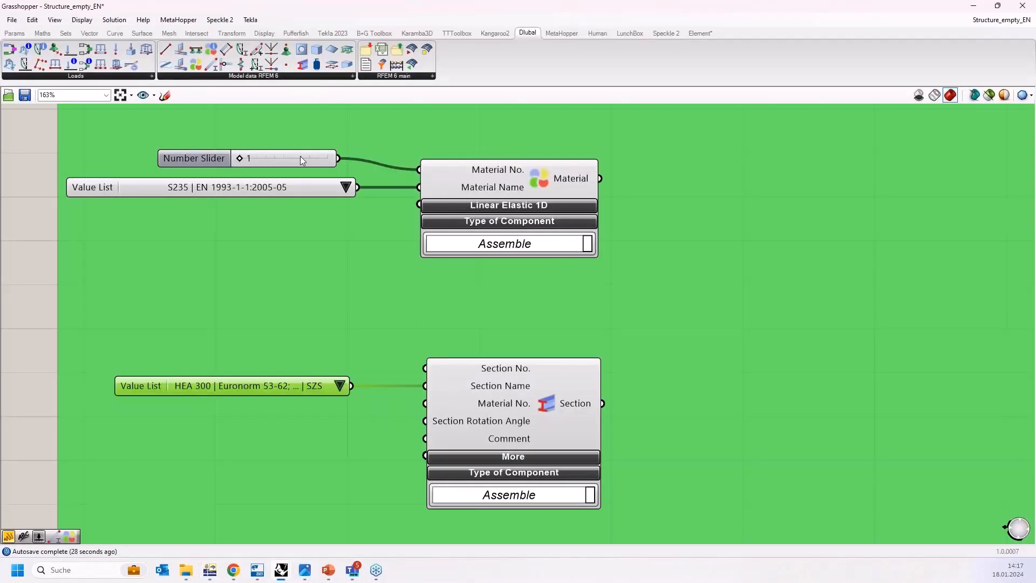
Connect the Material component's output to the Section component's Material No. input and shift the material number slider closer to its input.
drag(300, 157, 320, 159)
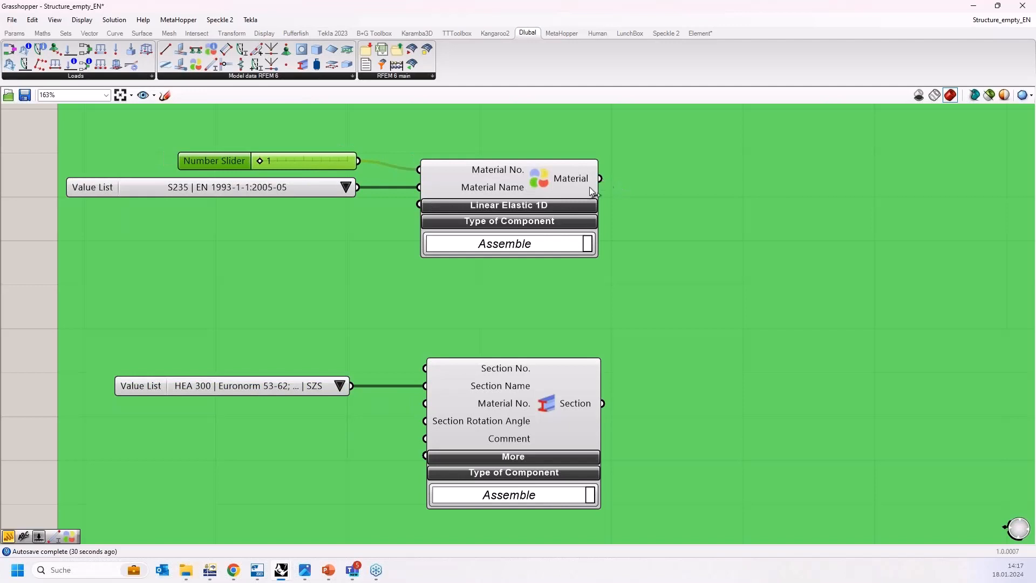
drag(598, 179, 410, 402)
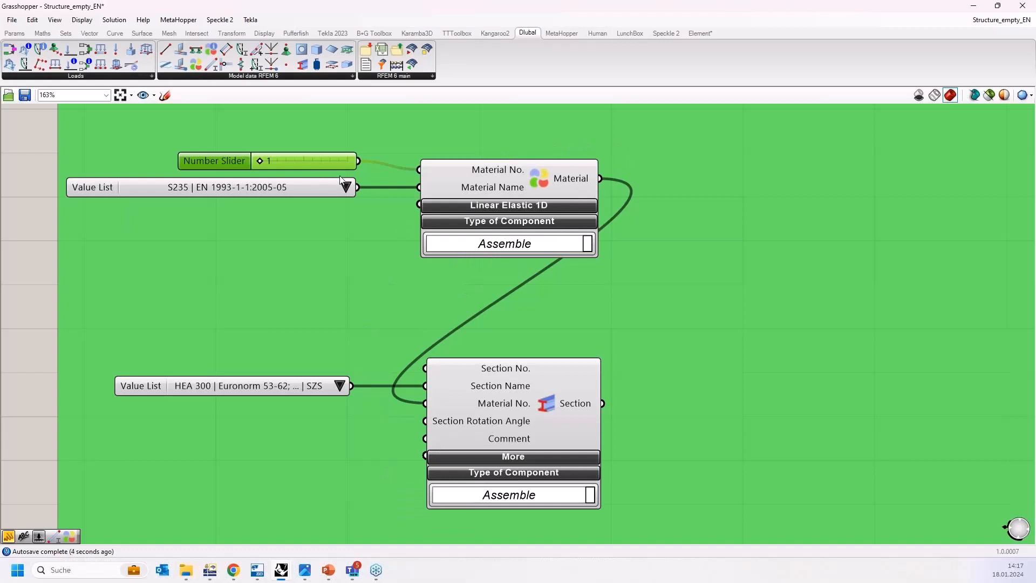
mouse_move(331, 163)
mouse_down()
mouse_move(342, 166)
mouse_move(334, 164)
mouse_up()
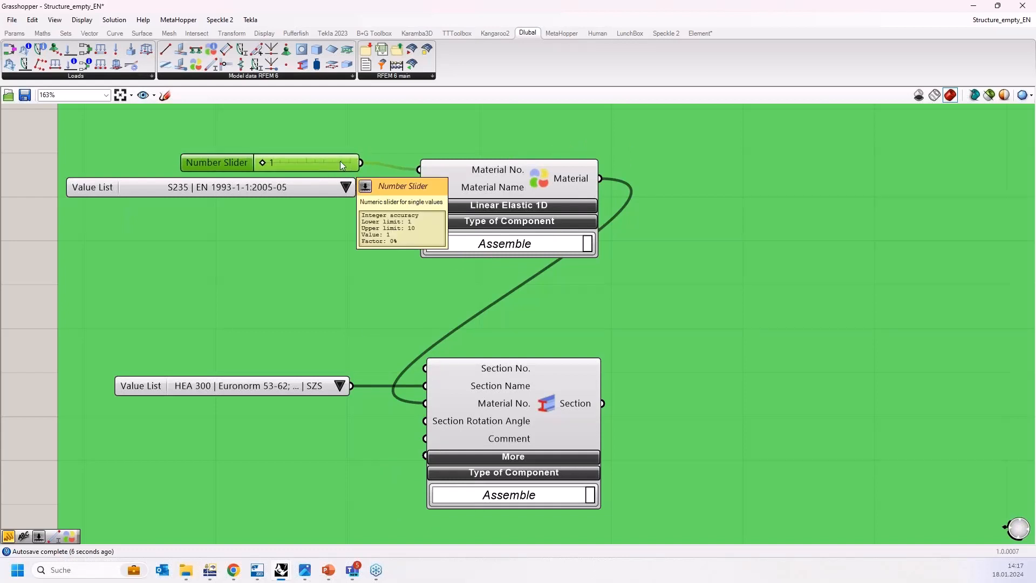
click(501, 189)
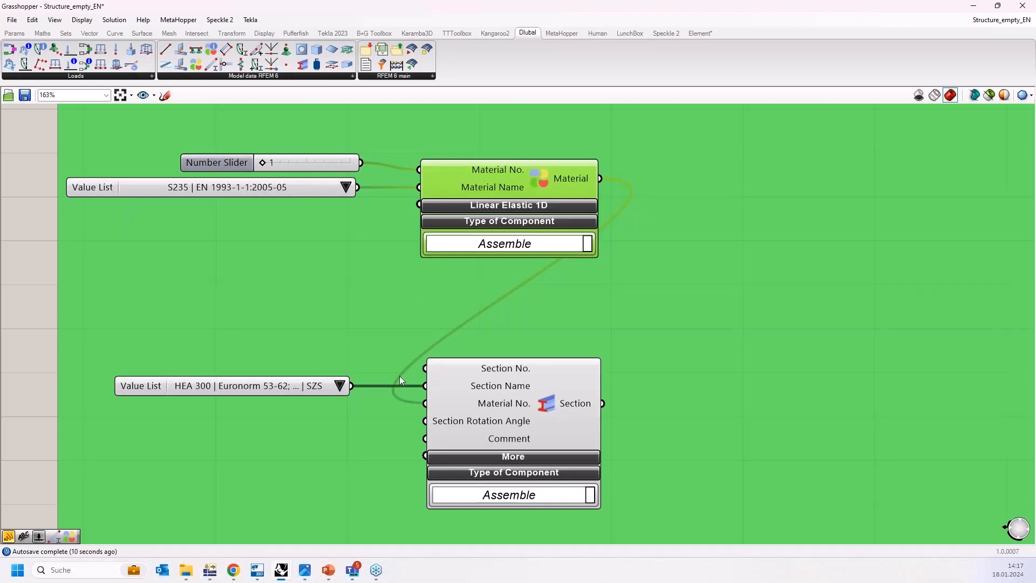
Copy the material number slider down to the Section component and connect the copy, set to 1, to Section No.
scroll(592, 218, down, 4)
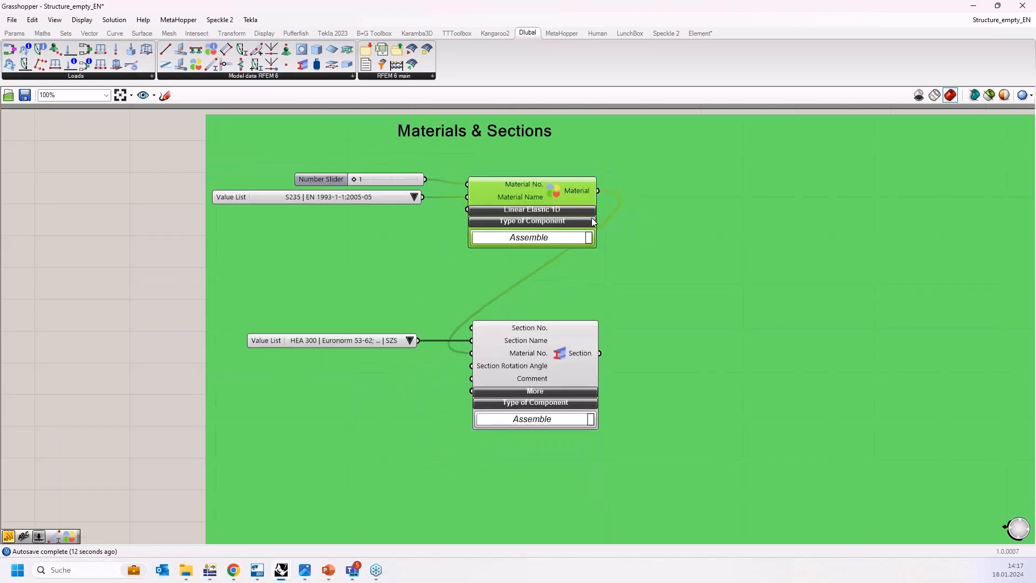
scroll(324, 354, up, 2)
click(429, 135)
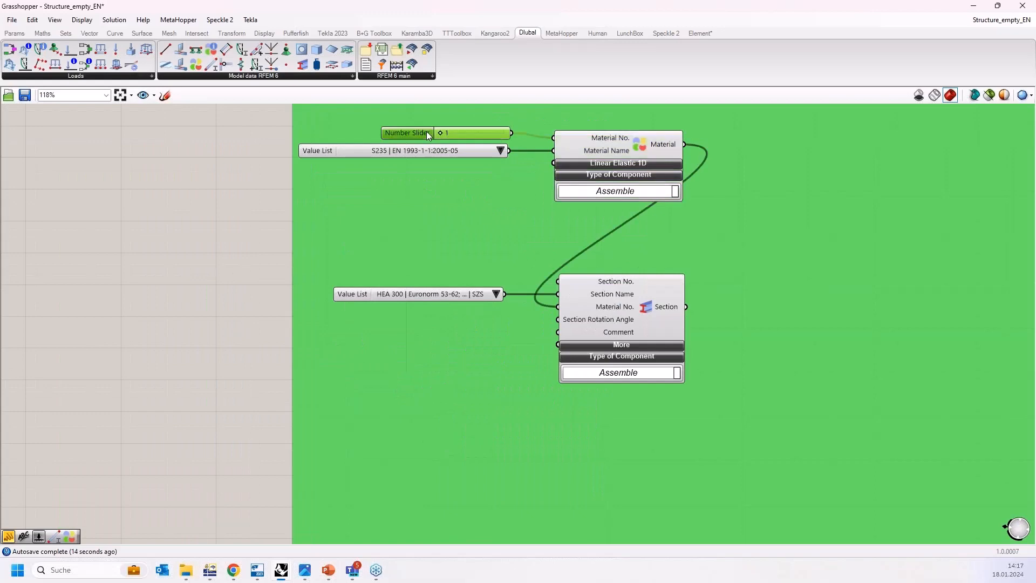
alt+drag(423, 134, 435, 286)
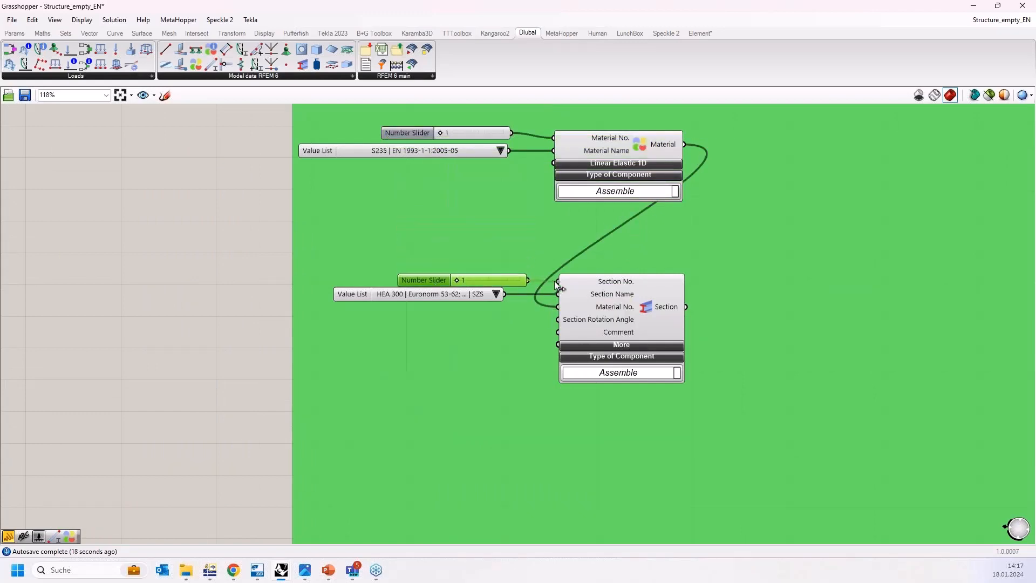
drag(527, 280, 515, 277)
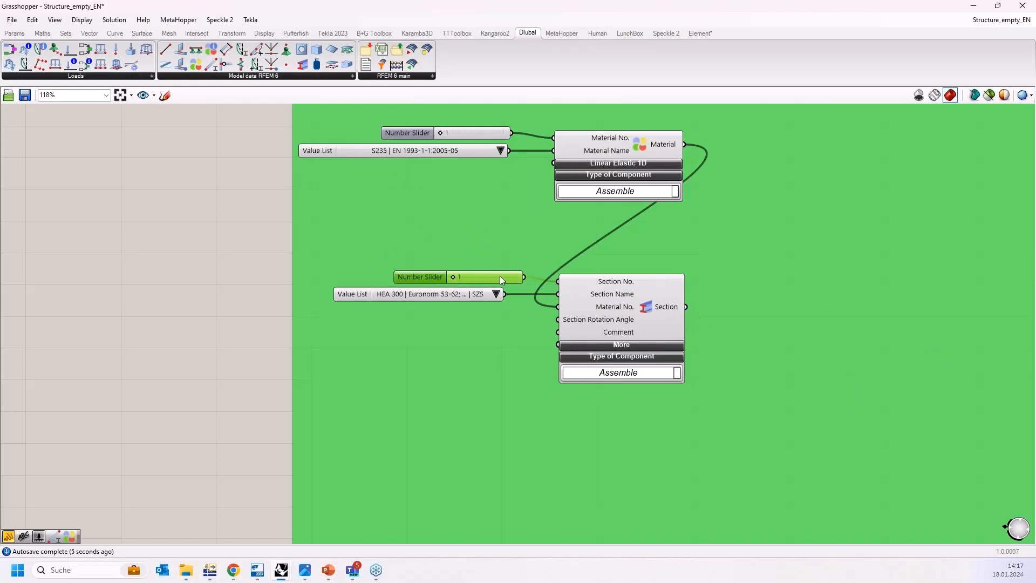
Duplicate the Section component with its number slider and value list twice, stacking the copies below the original.
right_drag(445, 279, 361, 223)
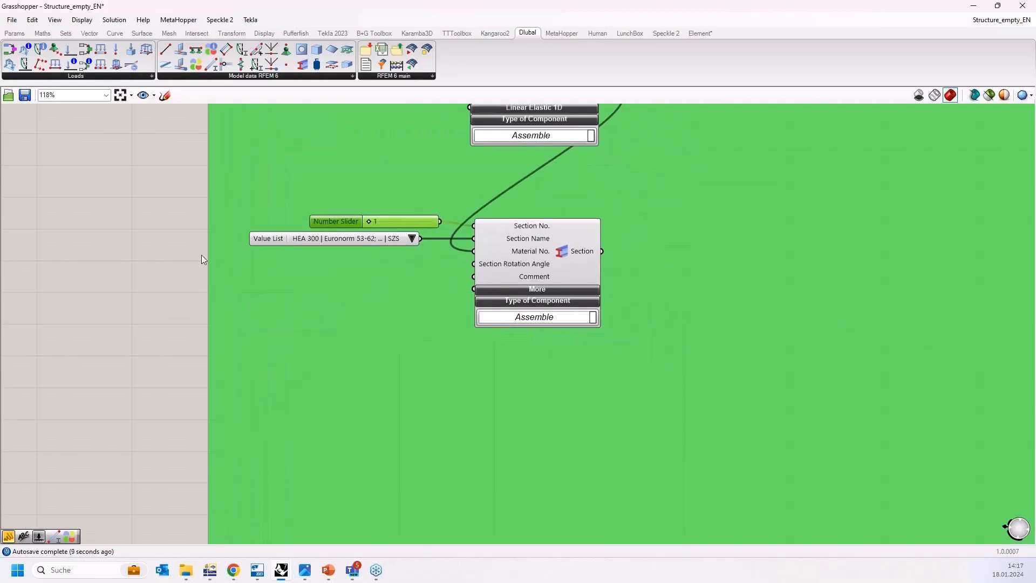
scroll(211, 254, down, 1)
drag(106, 196, 578, 331)
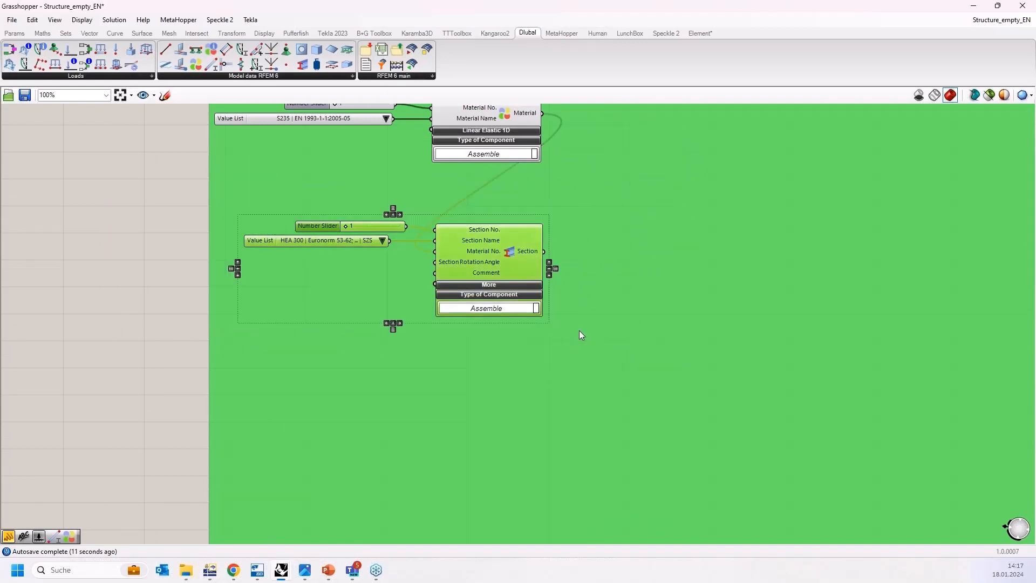
drag(494, 250, 522, 497)
click(436, 354)
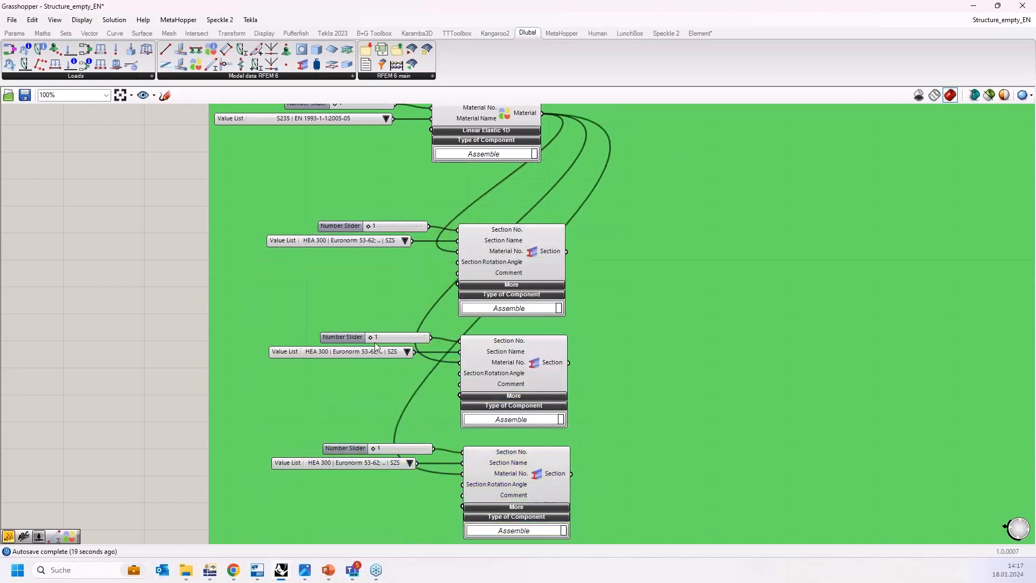
Set the section number slider of the second Section component to 2 and that of the third to 3.
drag(371, 338, 376, 337)
click(372, 451)
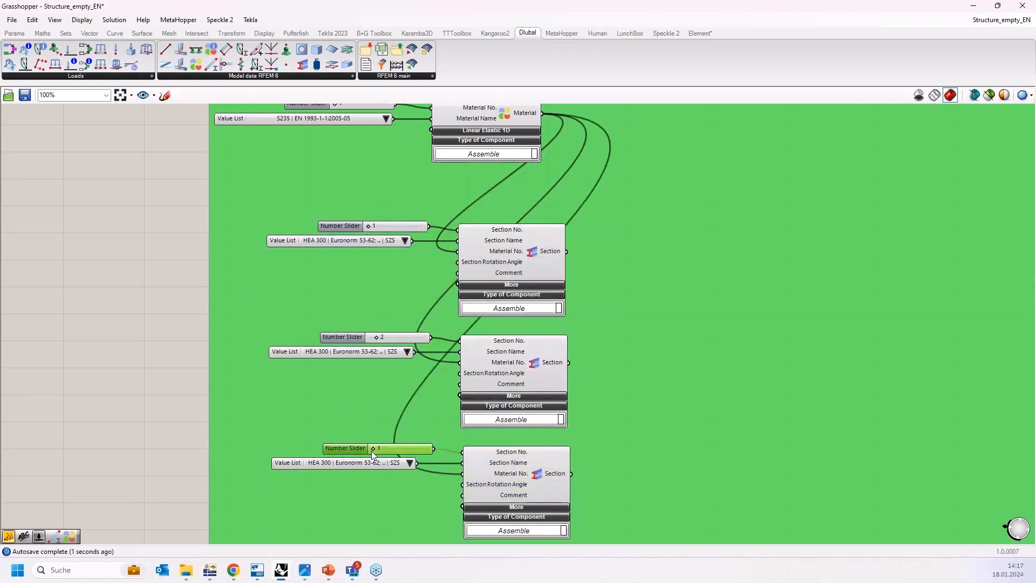
drag(372, 452, 385, 449)
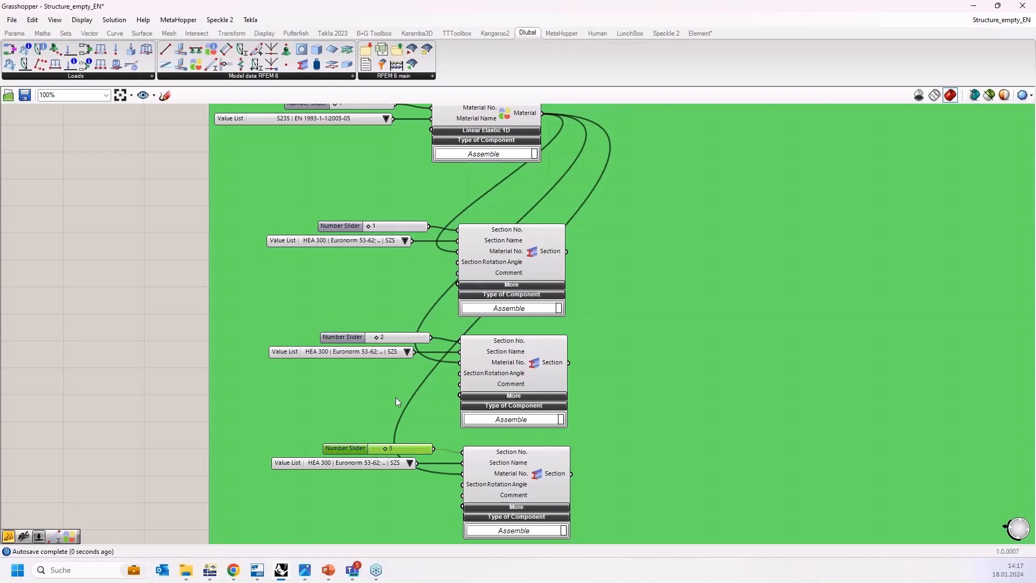
Set the second Section component's value list to IPE 140 and the third one's to HEA 180.
click(409, 353)
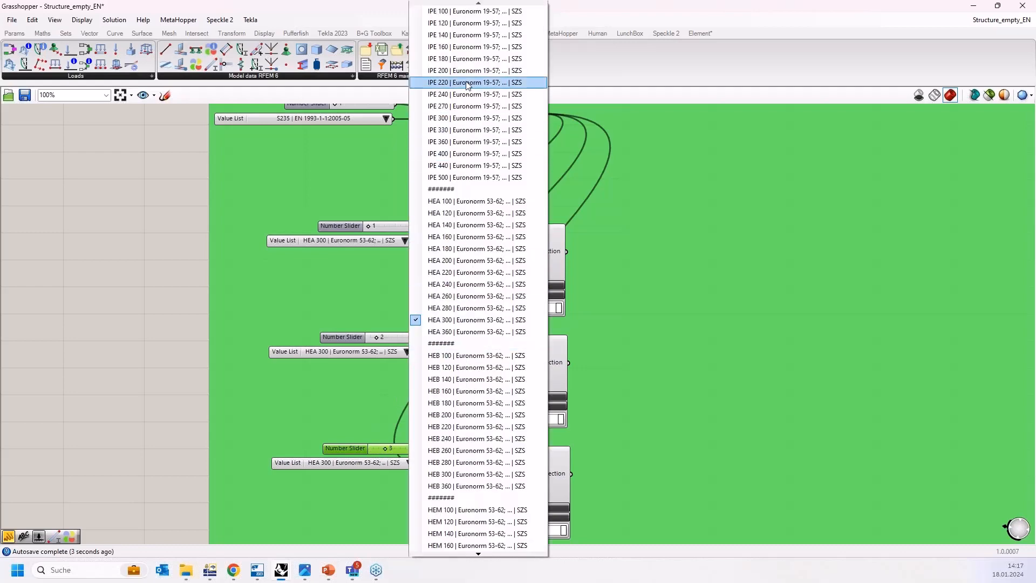
click(468, 34)
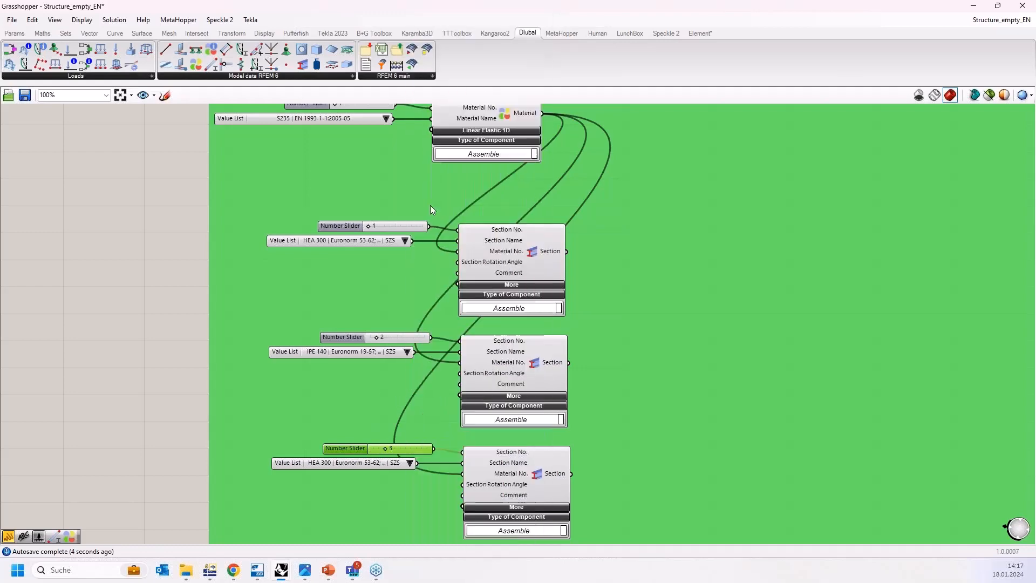
click(409, 464)
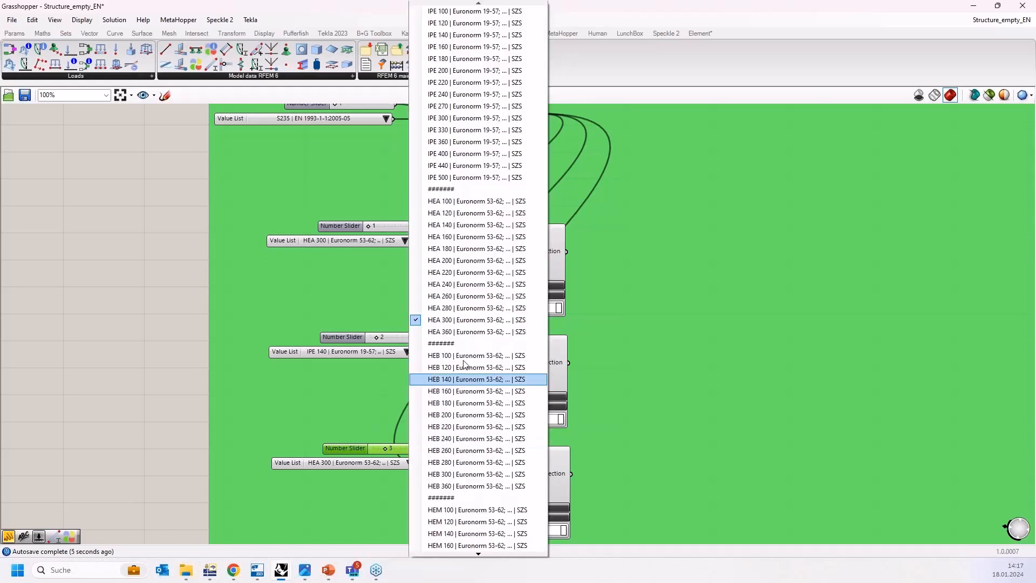
click(465, 252)
Place a Dlubal Member component beside the Truss UG/LG heading, below the three Section components.
scroll(302, 295, down, 5)
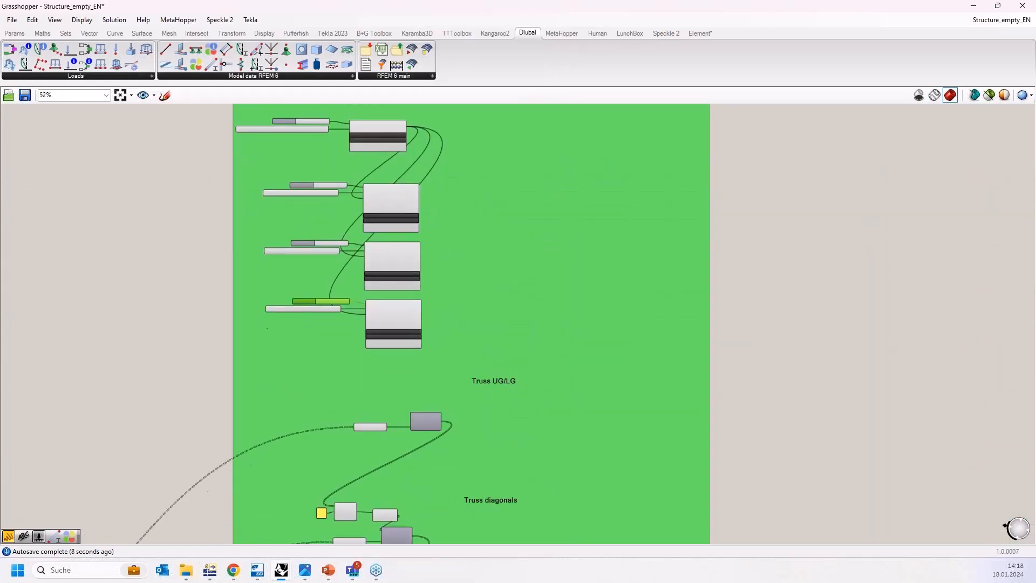
right_drag(305, 293, 300, 365)
scroll(436, 457, up, 2)
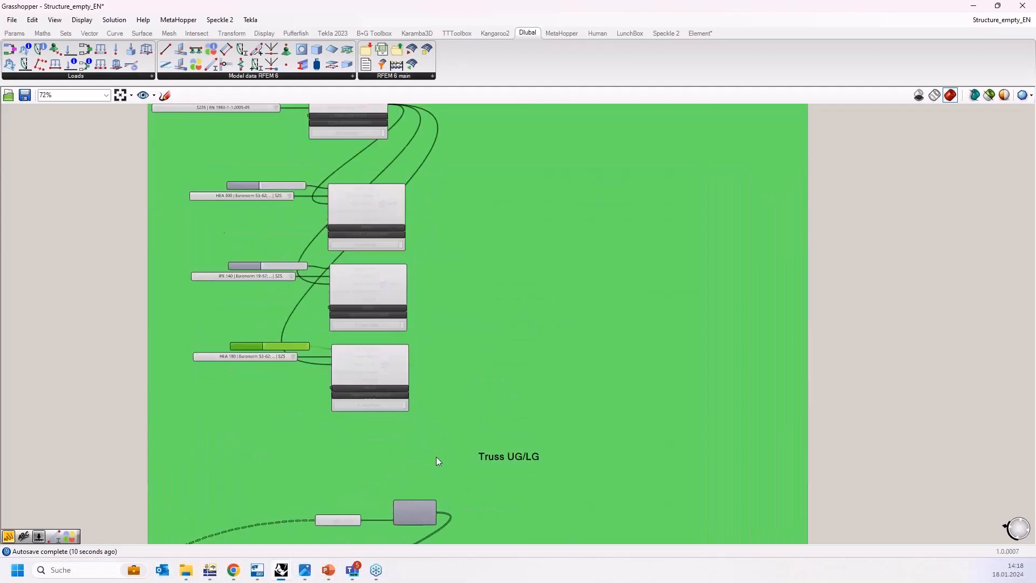
scroll(436, 457, up, 1)
right_drag(436, 464, 421, 383)
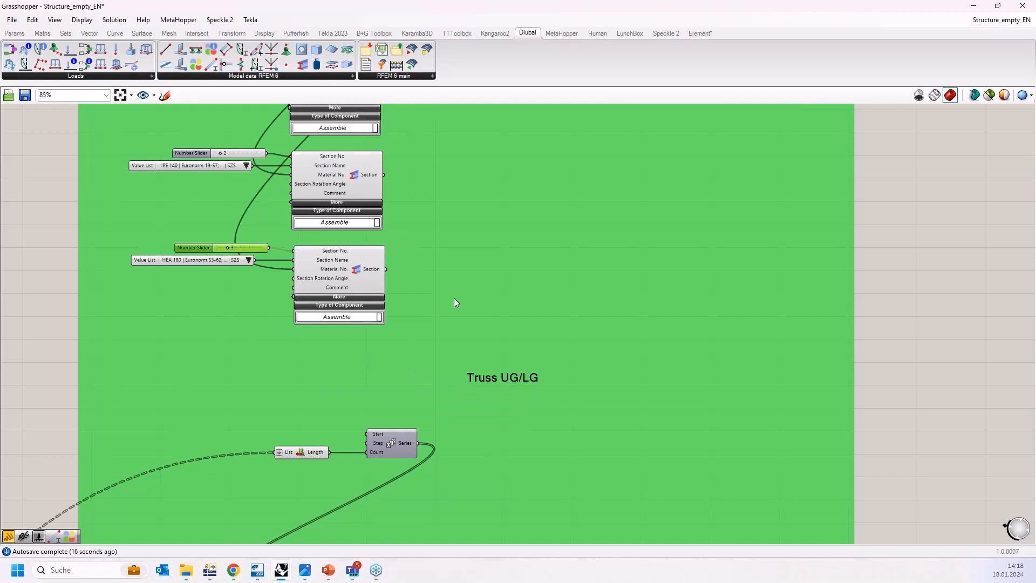
right_drag(505, 302, 569, 197)
right_drag(488, 354, 562, 264)
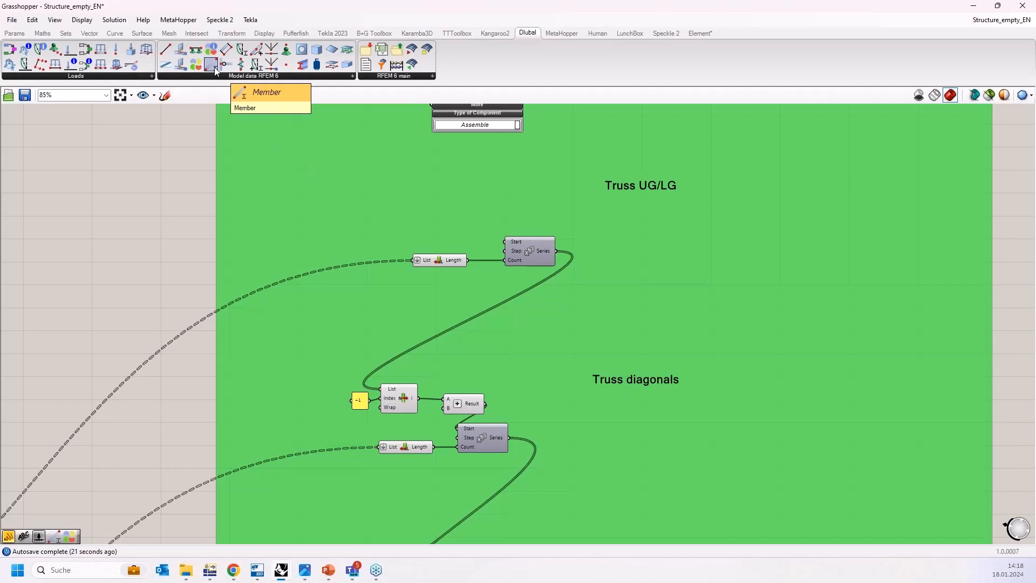
drag(215, 68, 316, 246)
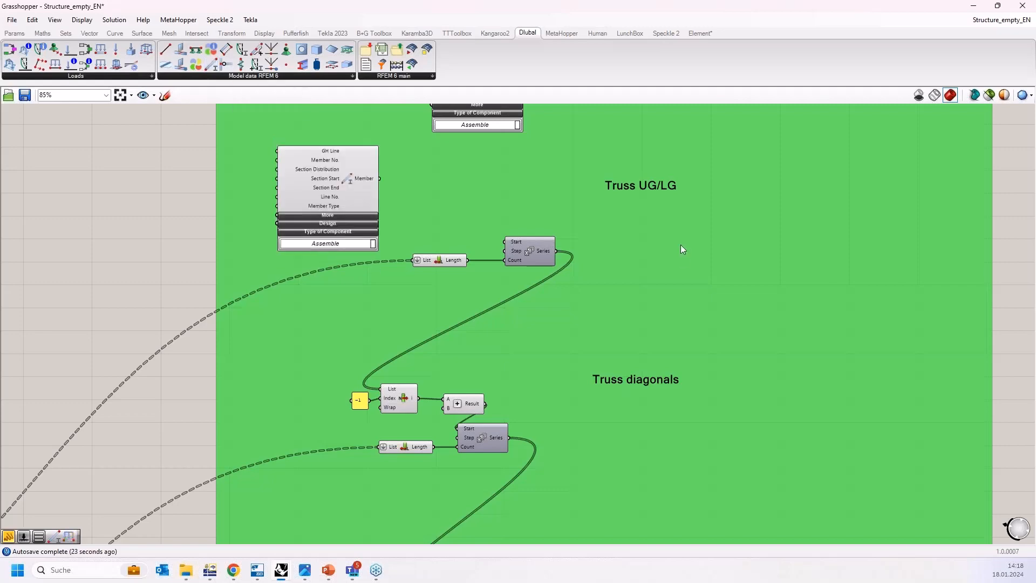
Move the Member component next to the Truss UG/LG curve parameter in the blue geometry group.
scroll(711, 226, down, 6)
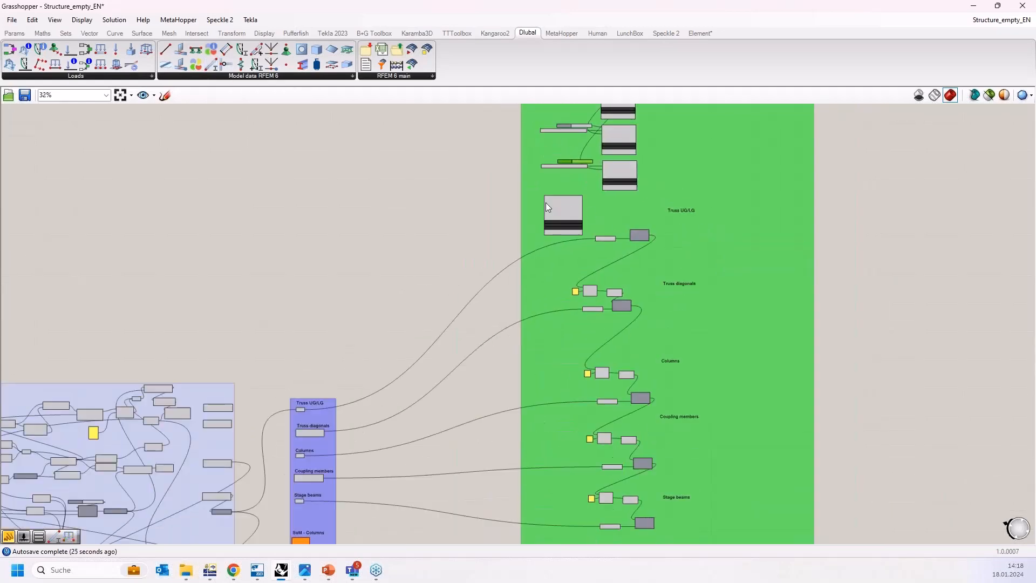
drag(556, 212, 351, 418)
scroll(305, 410, up, 10)
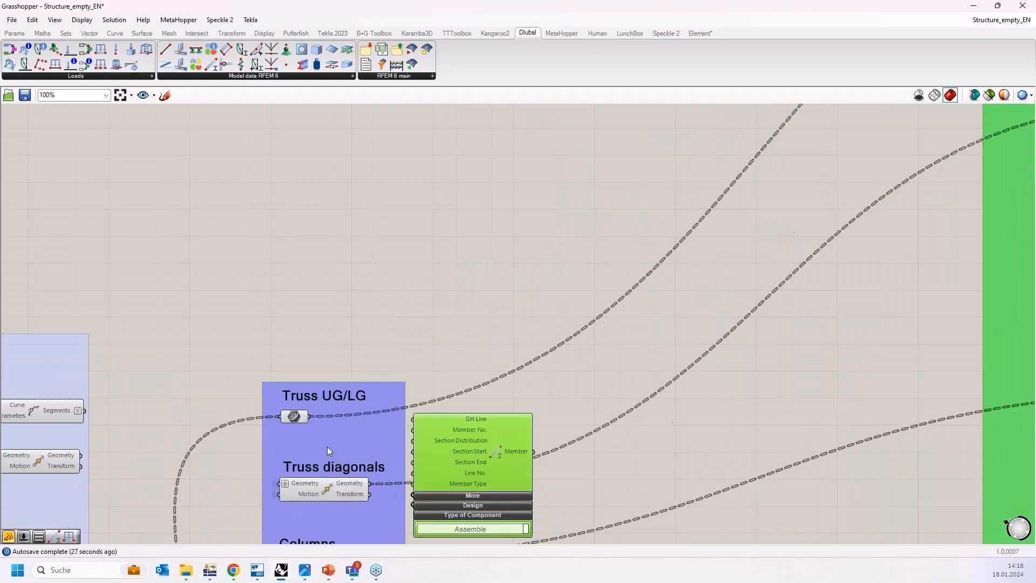
drag(587, 405, 695, 351)
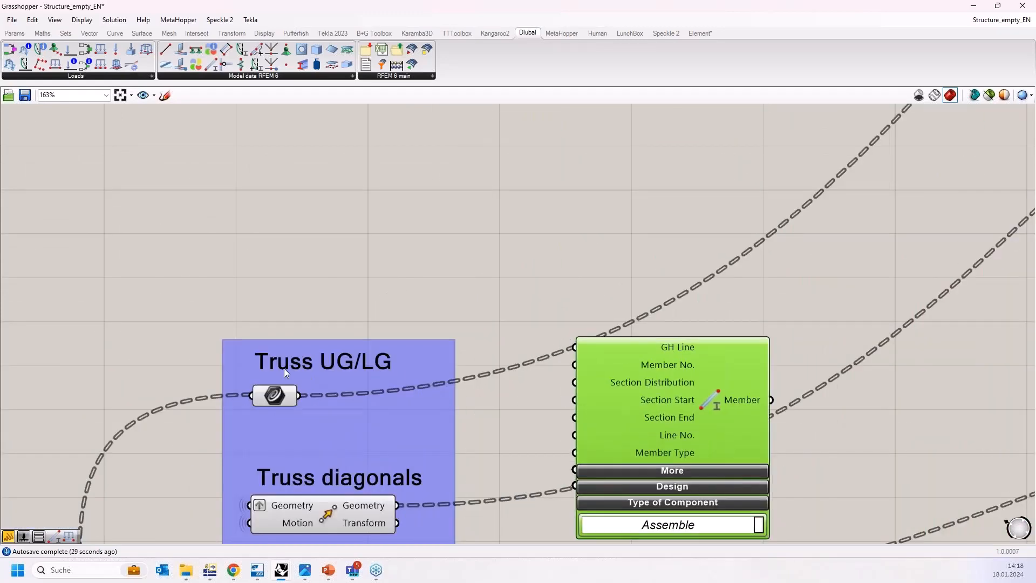
Show Grasshopper side by side with Rhino, select the Truss UG/LG curve parameter and examine its highlighted lines in the perspective view.
drag(335, 7, 1035, 189)
scroll(720, 270, down, 3)
click(745, 331)
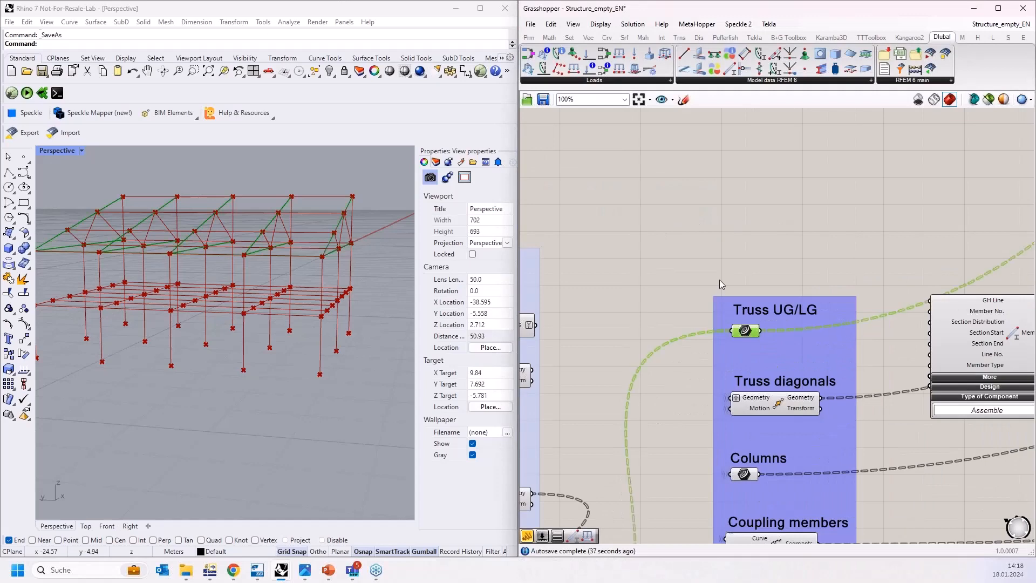
scroll(720, 280, down, 3)
scroll(785, 387, up, 4)
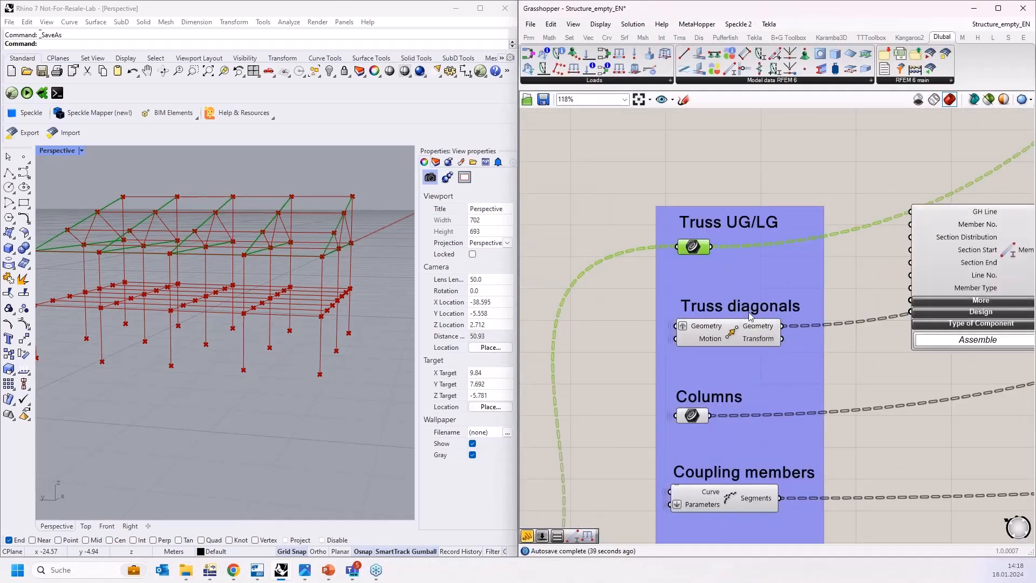
scroll(749, 312, down, 3)
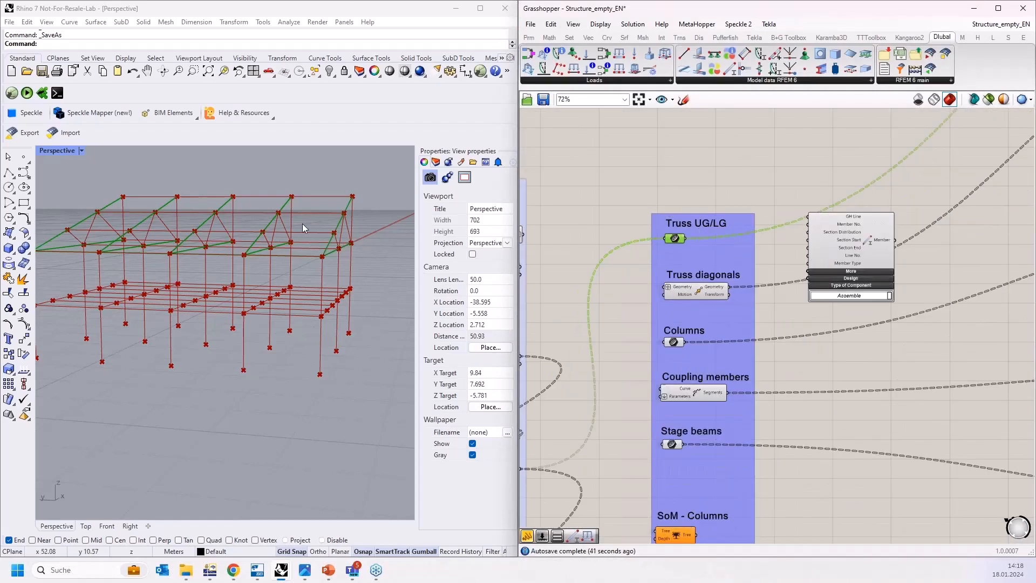
scroll(319, 226, up, 2)
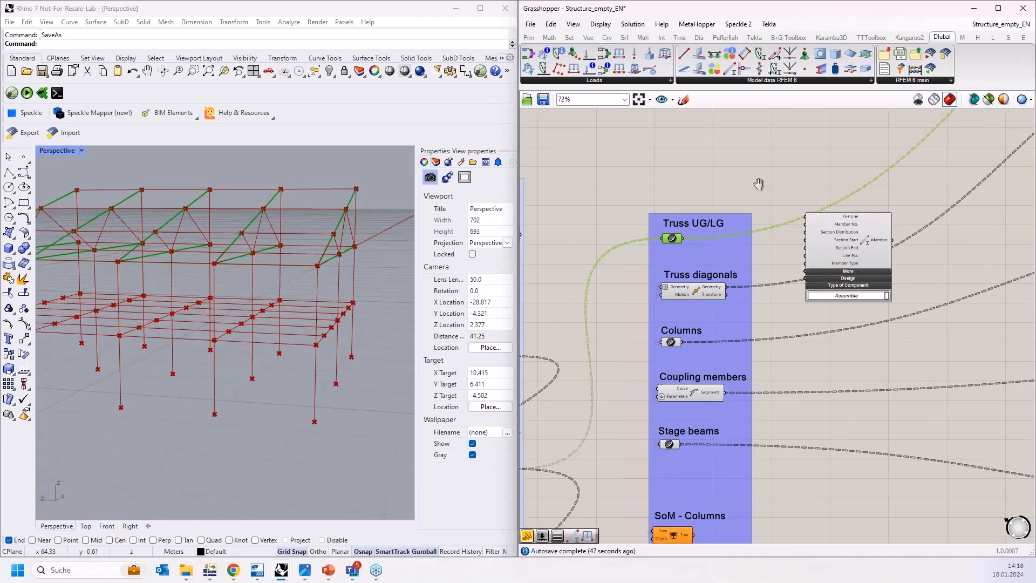
Connect the Truss UG/LG curve parameter to the Member component's GH Line input and shift the component slightly down.
scroll(641, 230, up, 3)
drag(568, 255, 798, 211)
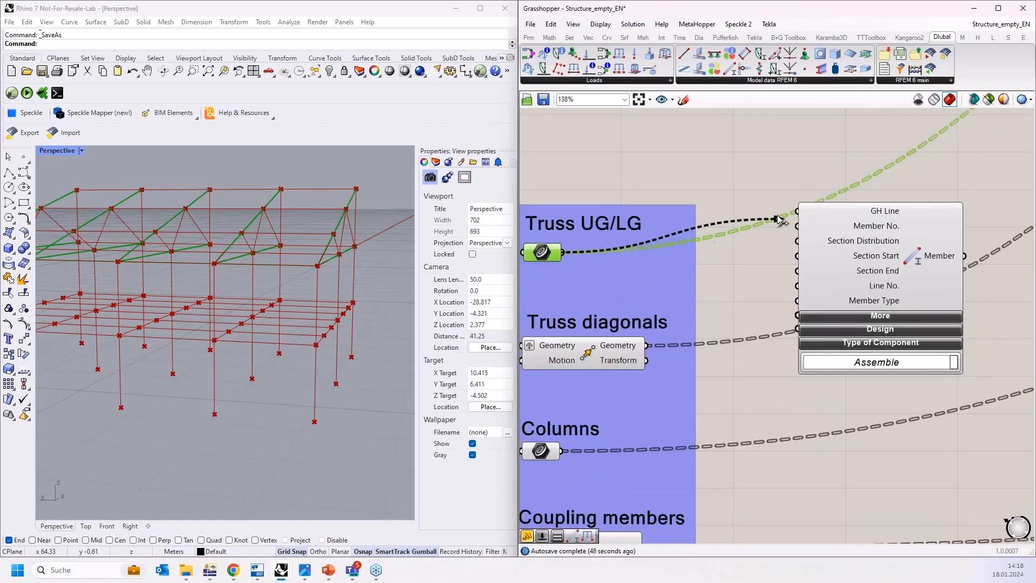
drag(936, 257, 940, 281)
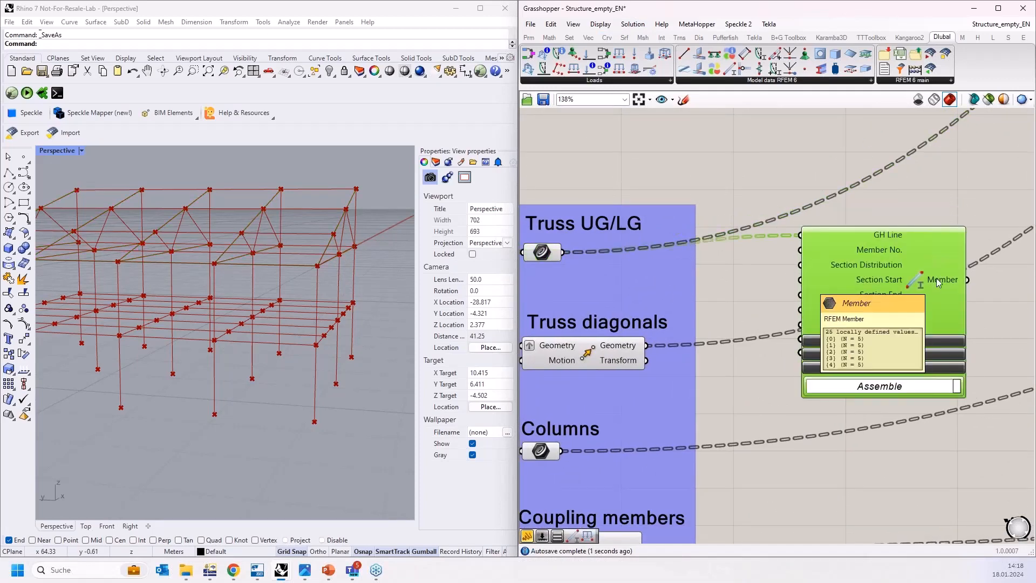
Move the connected Member component back into the green group, beside the Section components above the Truss UG/LG heading.
scroll(616, 278, down, 7)
scroll(601, 284, down, 4)
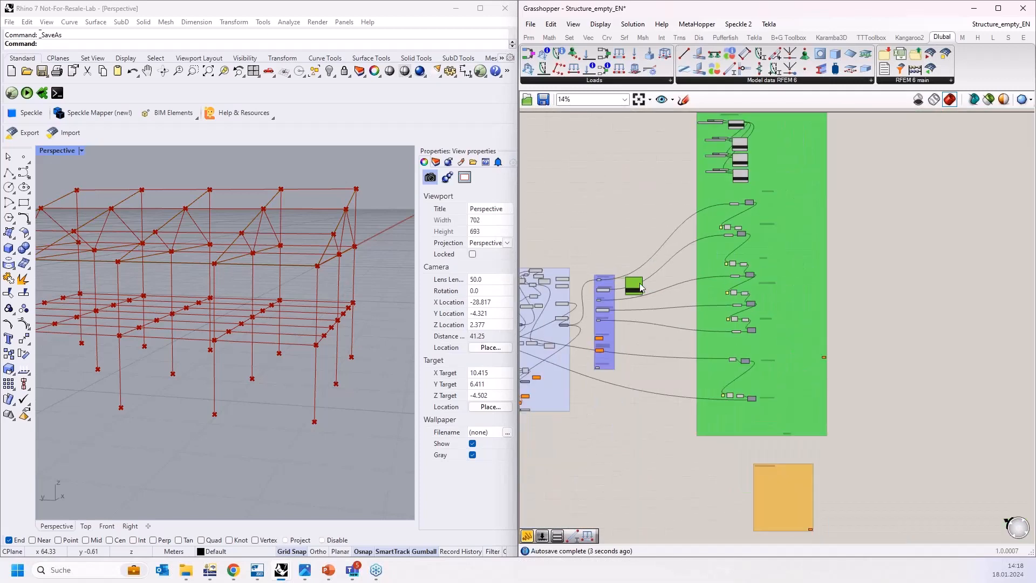
drag(640, 287, 765, 149)
scroll(763, 132, up, 8)
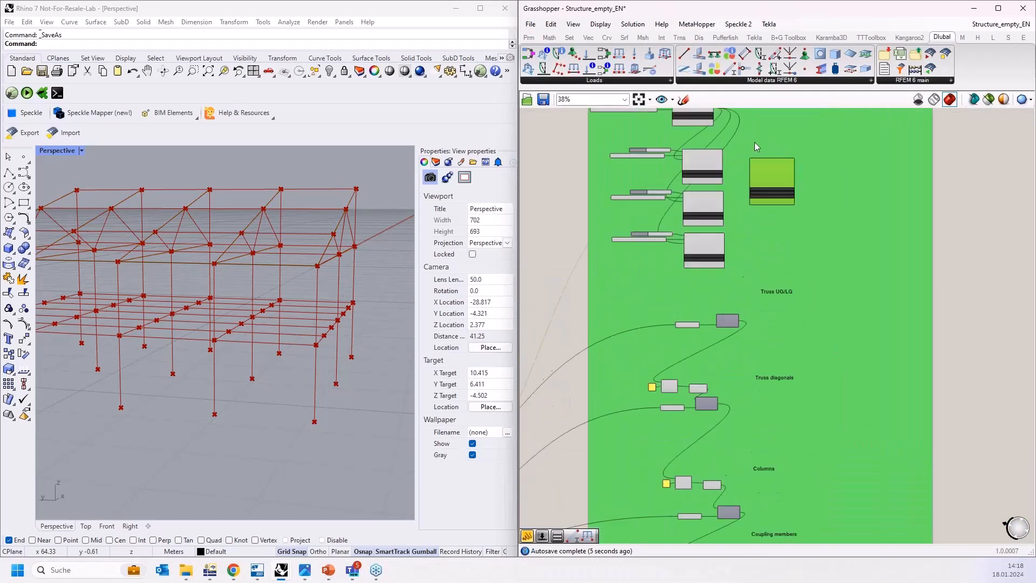
Connect the output of the HEA 300 Section component to the Member component's Section Start input.
right_drag(728, 208, 792, 208)
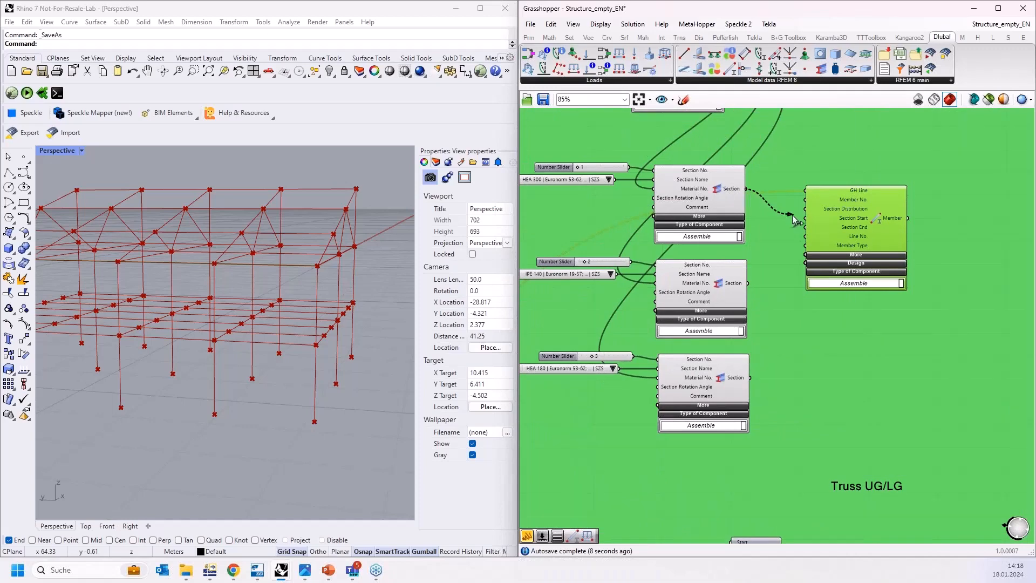
drag(793, 215, 806, 218)
scroll(827, 216, up, 4)
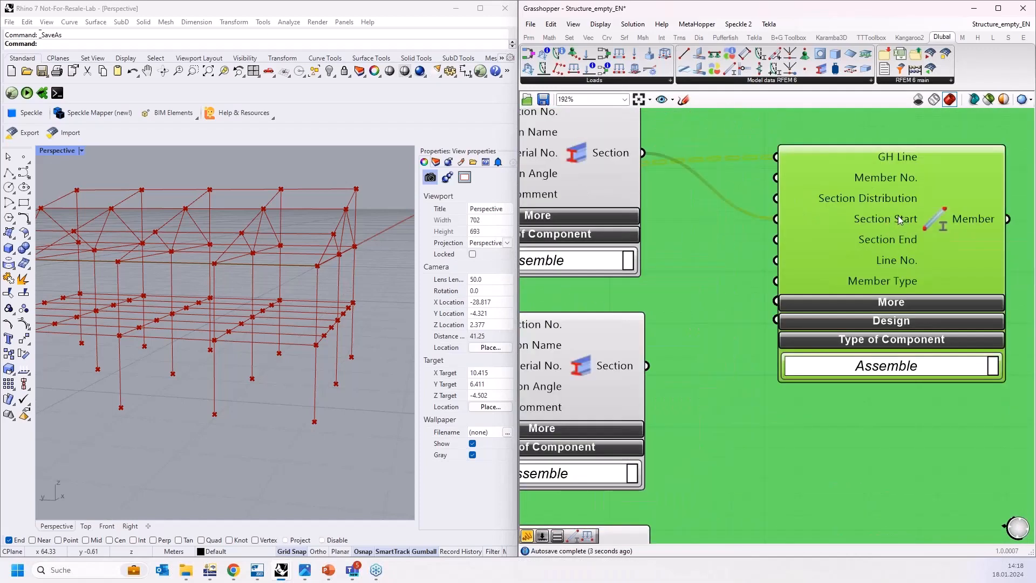
scroll(880, 168, down, 1)
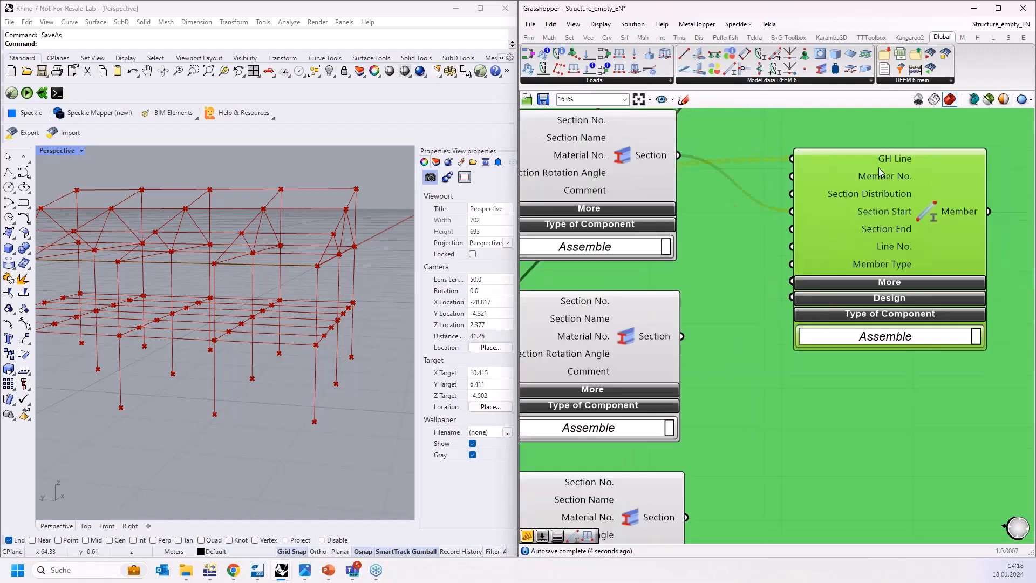
Move the connected Member component down so it sits directly beneath the Truss UG/LG heading.
scroll(879, 167, down, 3)
right_drag(877, 179, 841, 280)
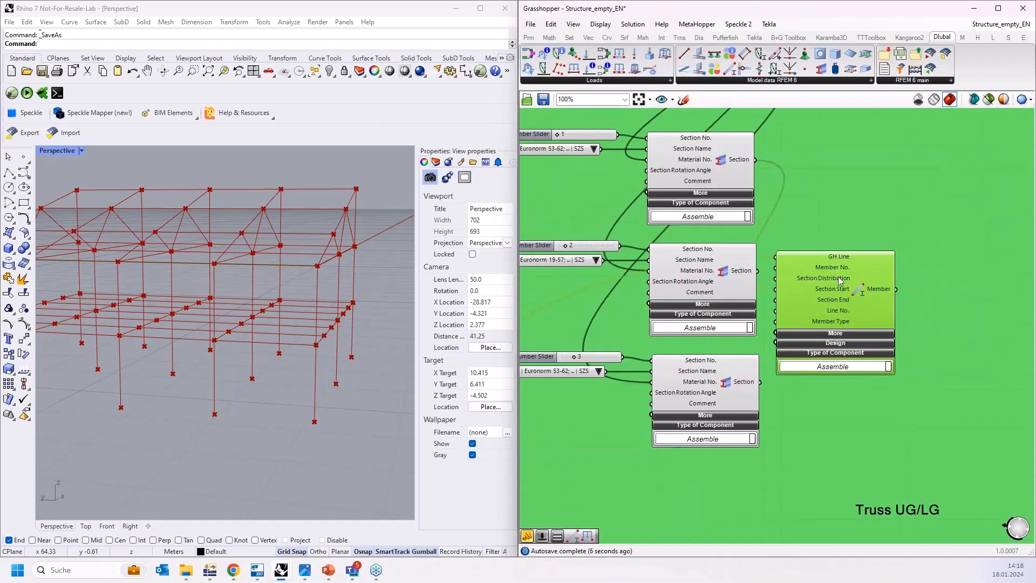
scroll(840, 280, down, 3)
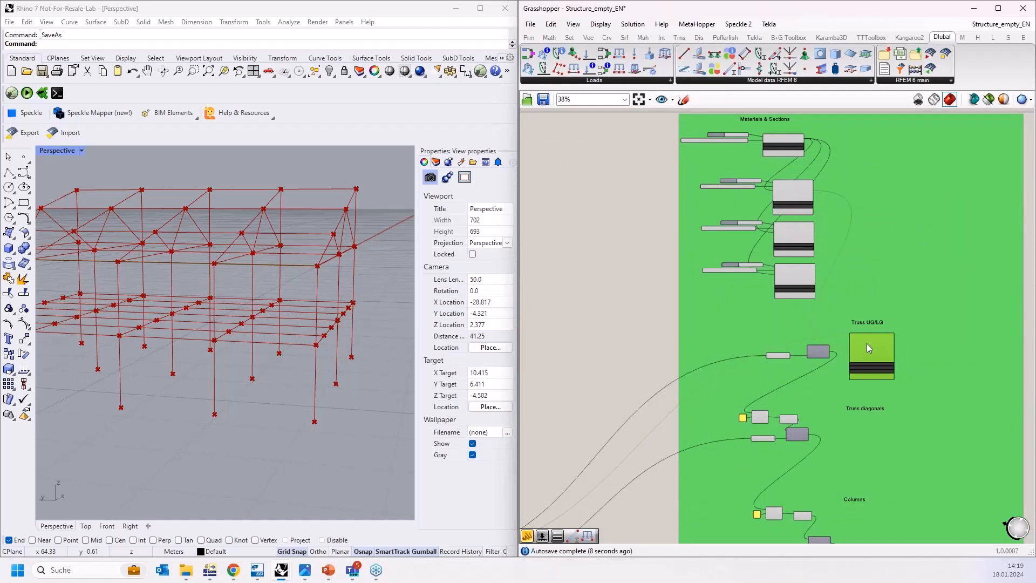
scroll(867, 343, up, 5)
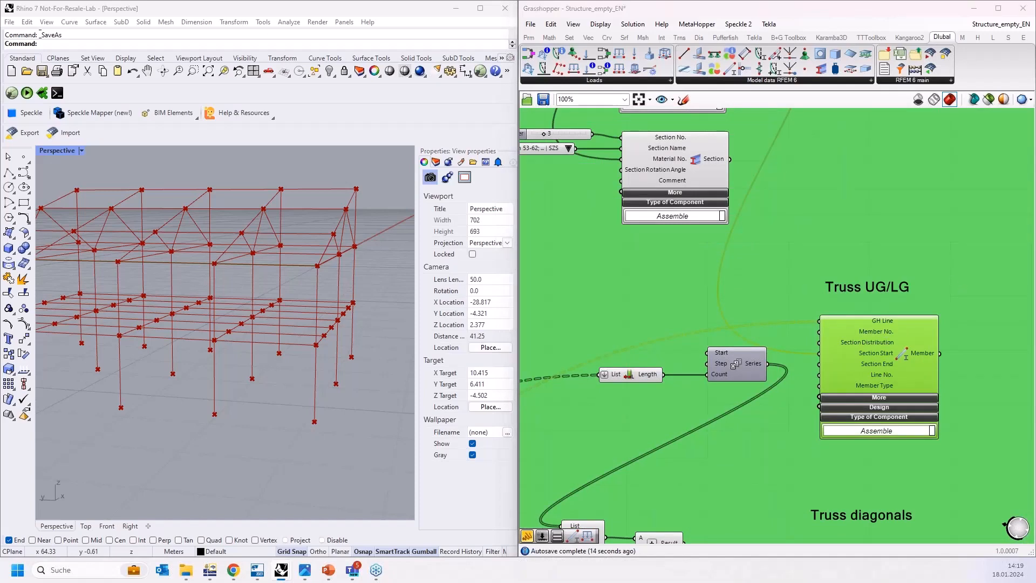
scroll(810, 389, up, 1)
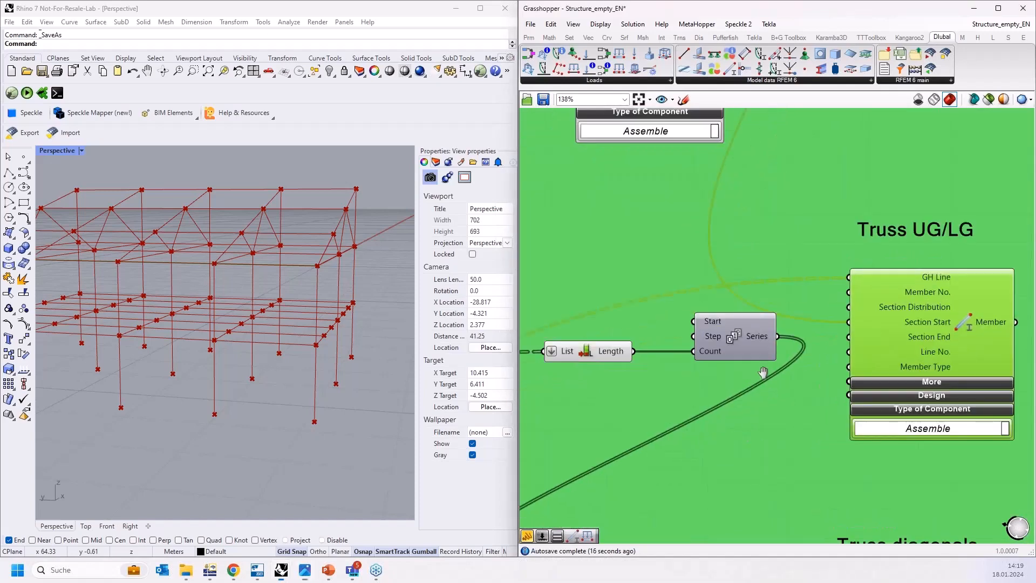
scroll(842, 337, up, 1)
drag(871, 319, 871, 300)
scroll(598, 255, down, 3)
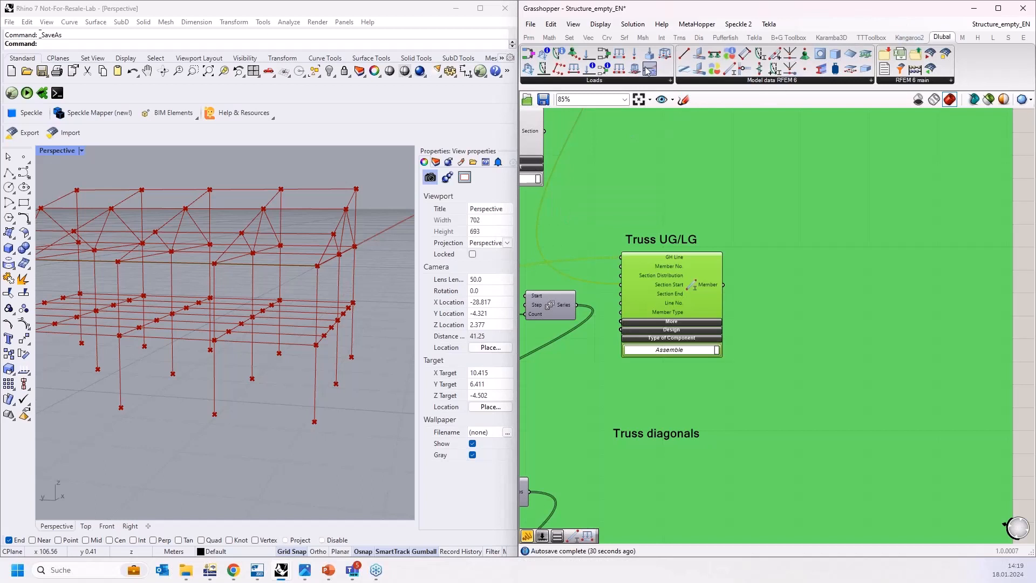
Try feeding the Truss UG/LG Member output into the Members No. input of a temporary Member Load component.
drag(619, 54, 839, 294)
scroll(831, 286, up, 3)
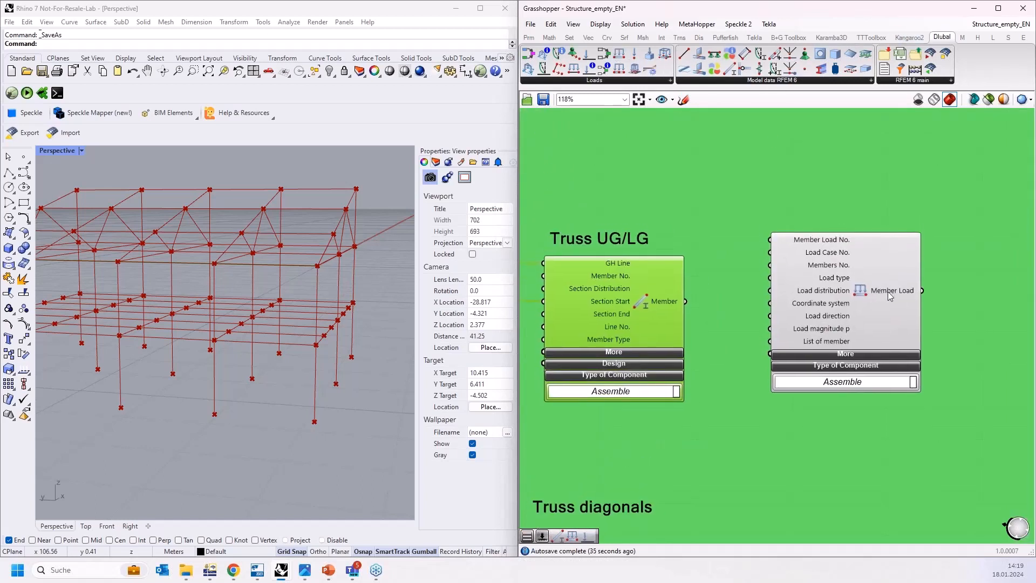
drag(899, 294, 905, 307)
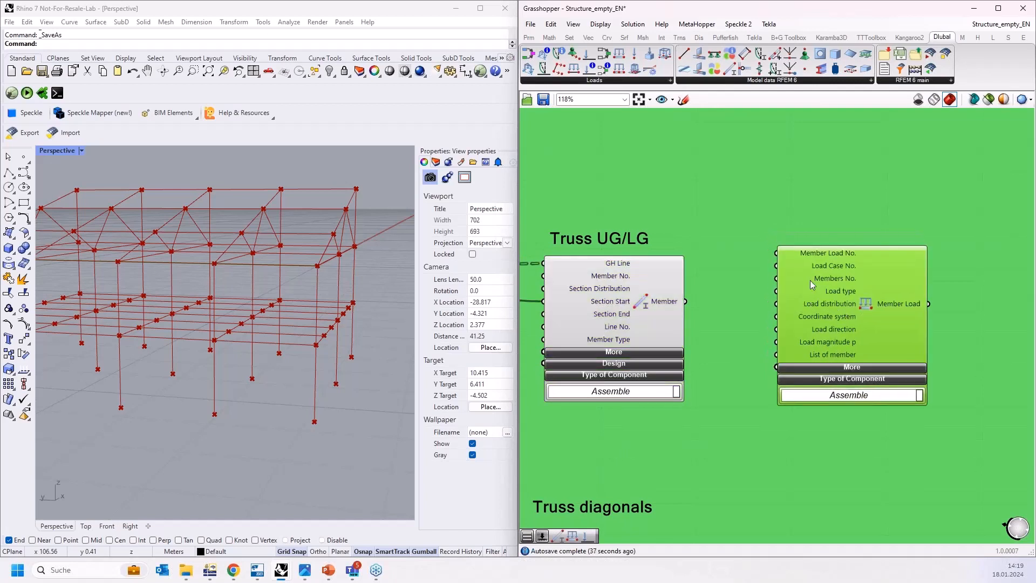
mouse_move(831, 282)
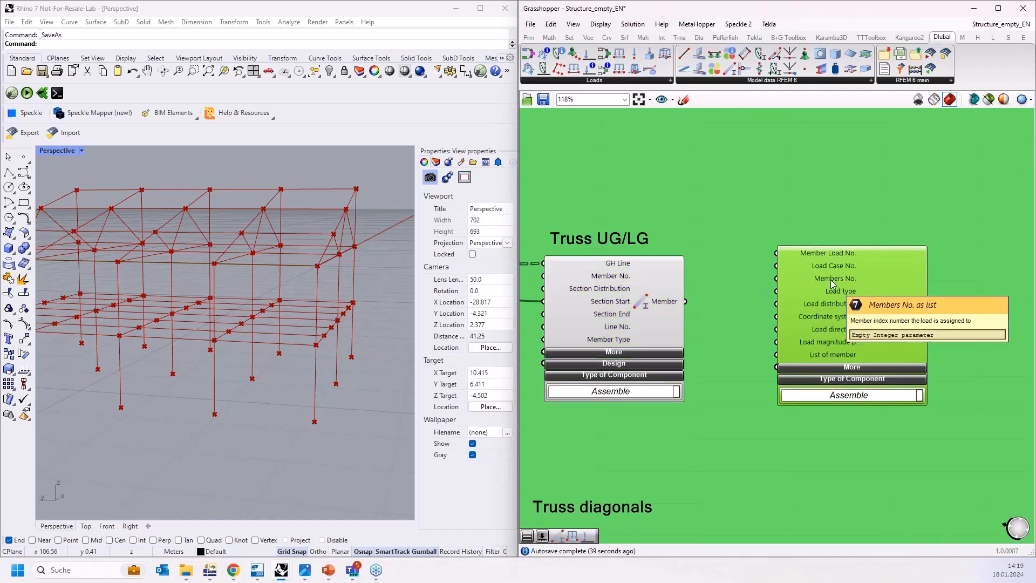
drag(686, 301, 777, 278)
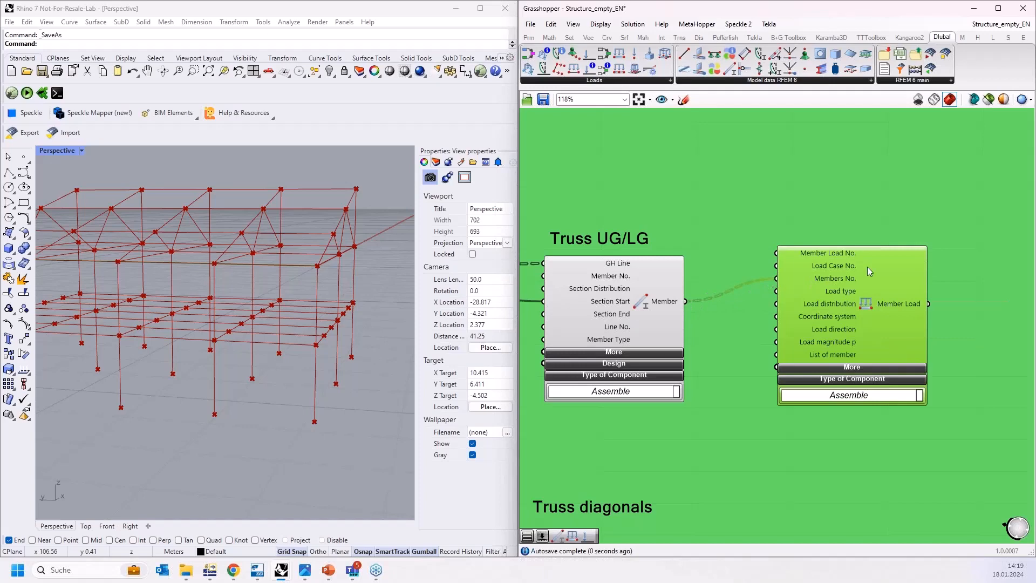
scroll(869, 271, down, 2)
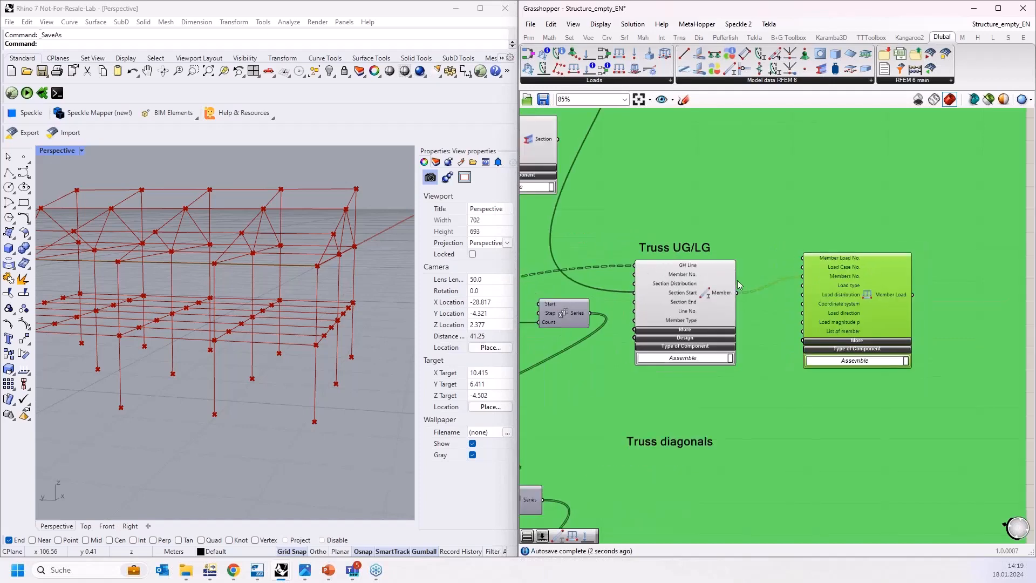
key(Delete)
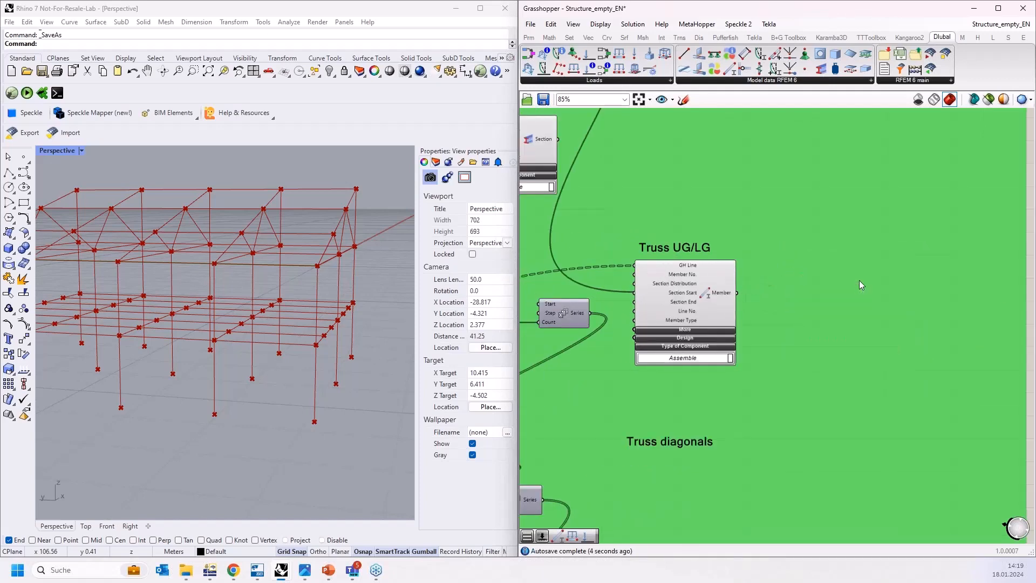
Examine the inputs of the Truss UG/LG Member component and the Series component beside it, including the Series step size.
scroll(860, 280, down, 3)
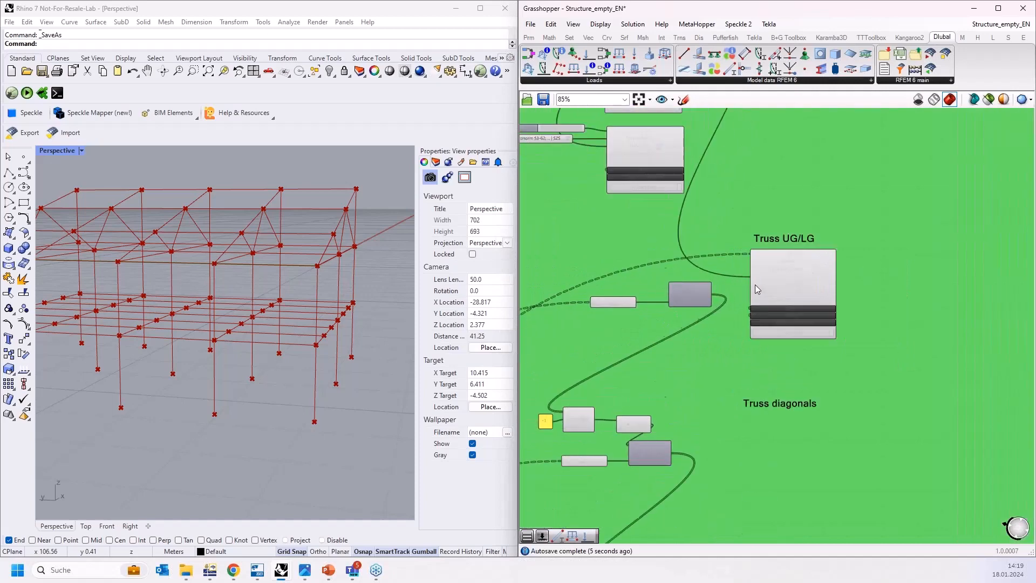
scroll(756, 284, up, 5)
mouse_move(757, 237)
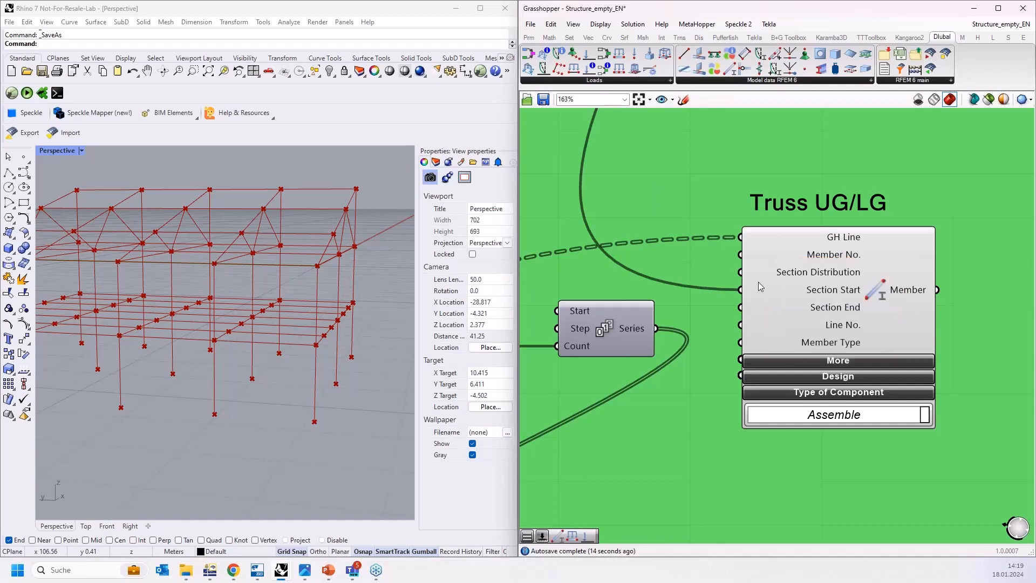
scroll(840, 281, down, 2)
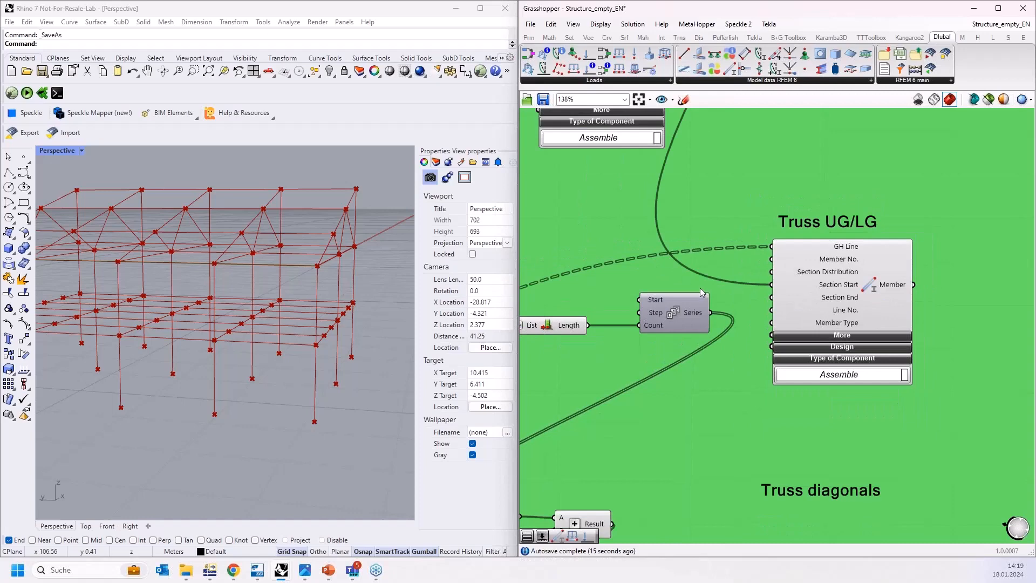
scroll(702, 292, up, 2)
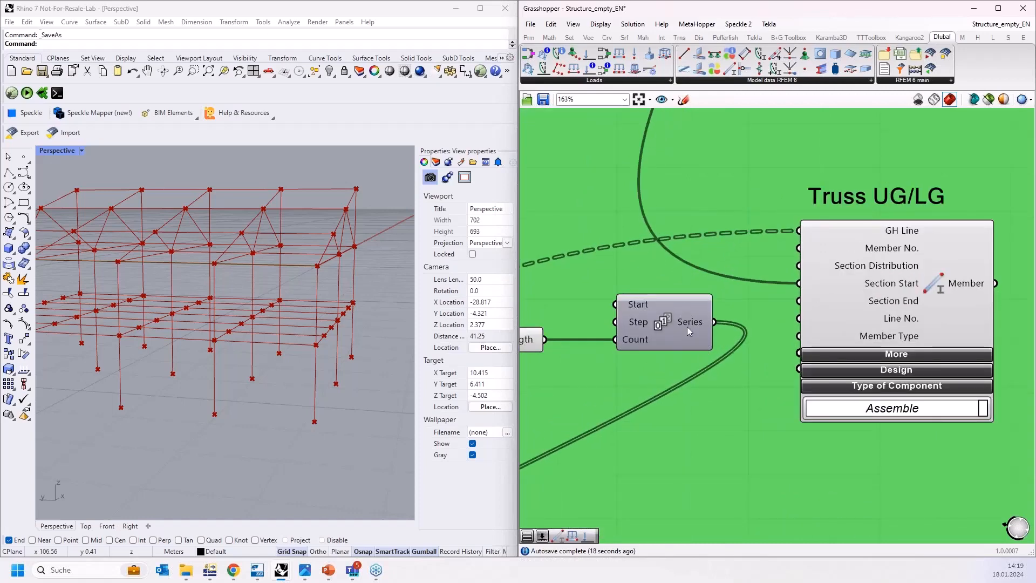
click(689, 325)
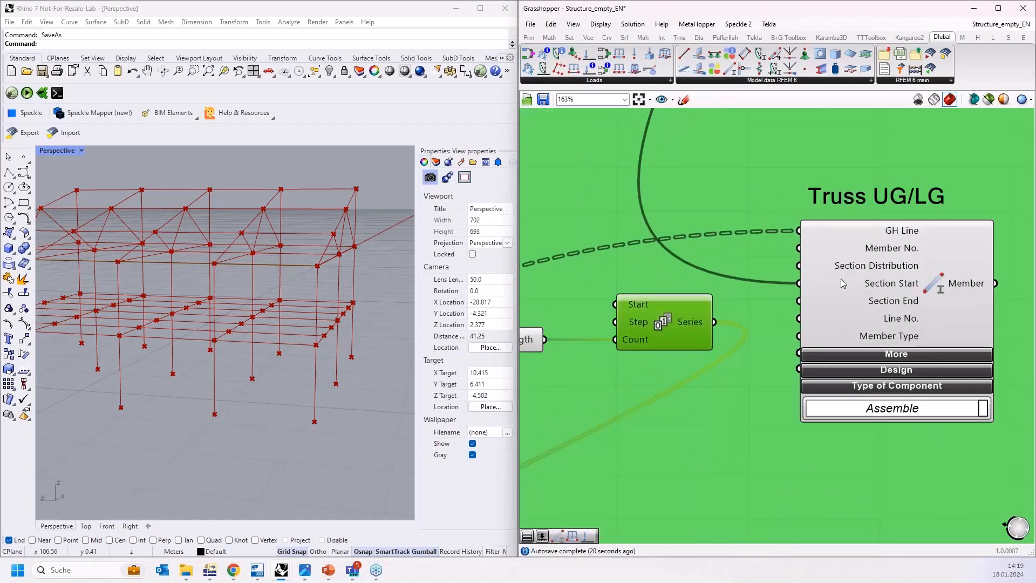
scroll(847, 280, down, 2)
mouse_move(696, 301)
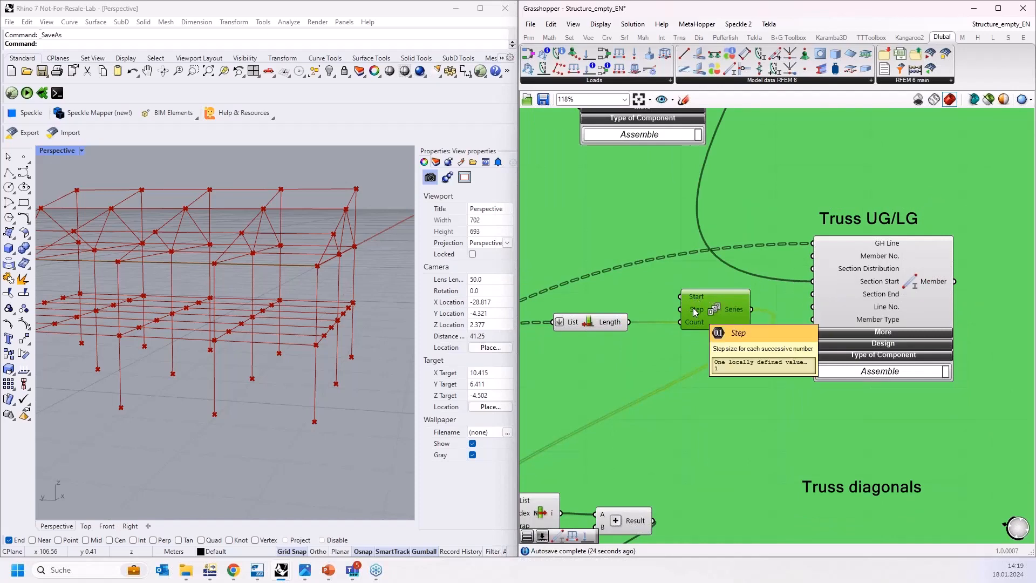
scroll(725, 298, down, 2)
scroll(700, 316, up, 3)
scroll(699, 316, down, 2)
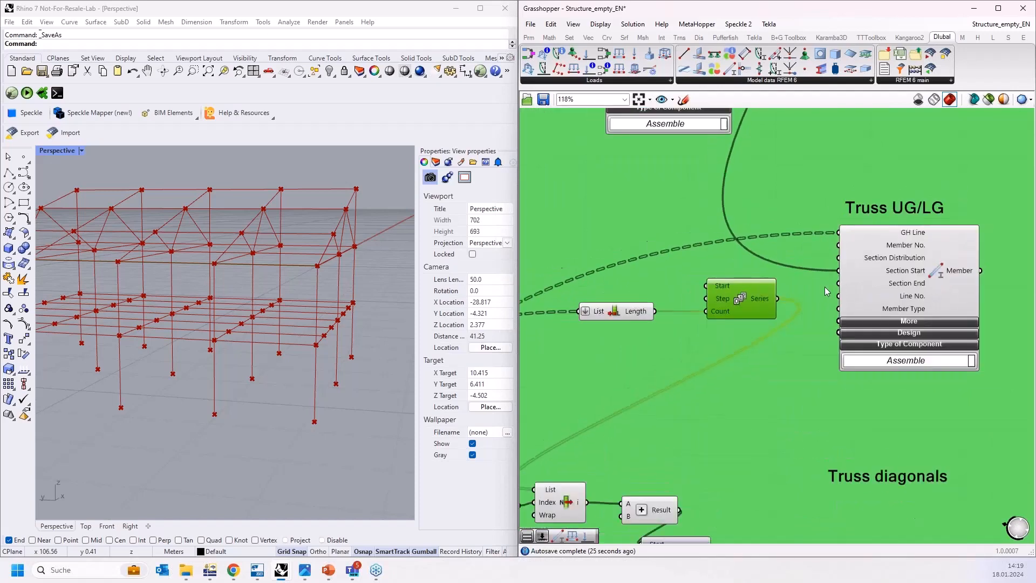
scroll(839, 285, down, 5)
scroll(617, 414, up, 7)
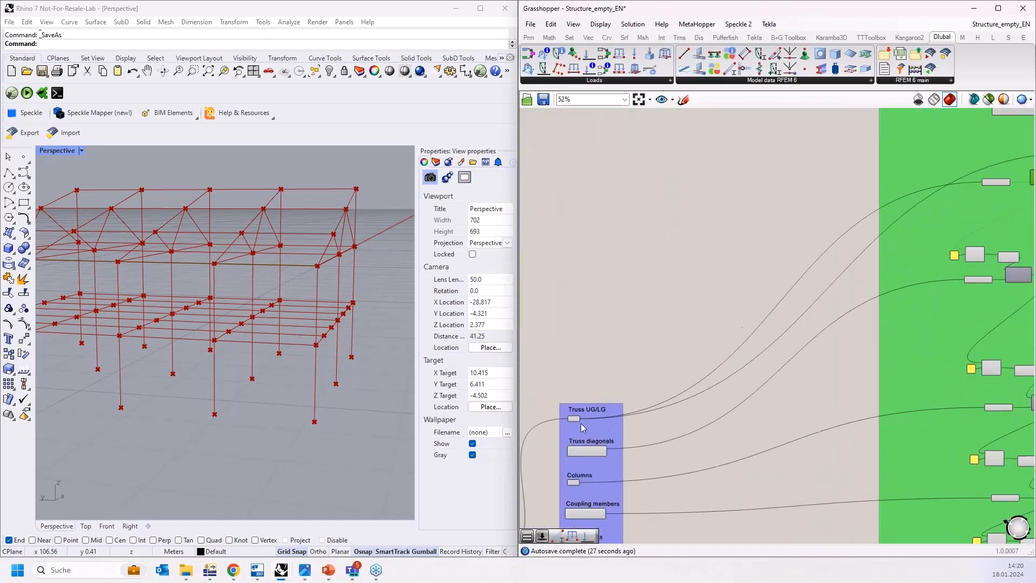
Trace the Truss UG/LG curves to their List Length component and connect the Series output to the Member component's Member No. input.
click(573, 415)
scroll(573, 414, down, 6)
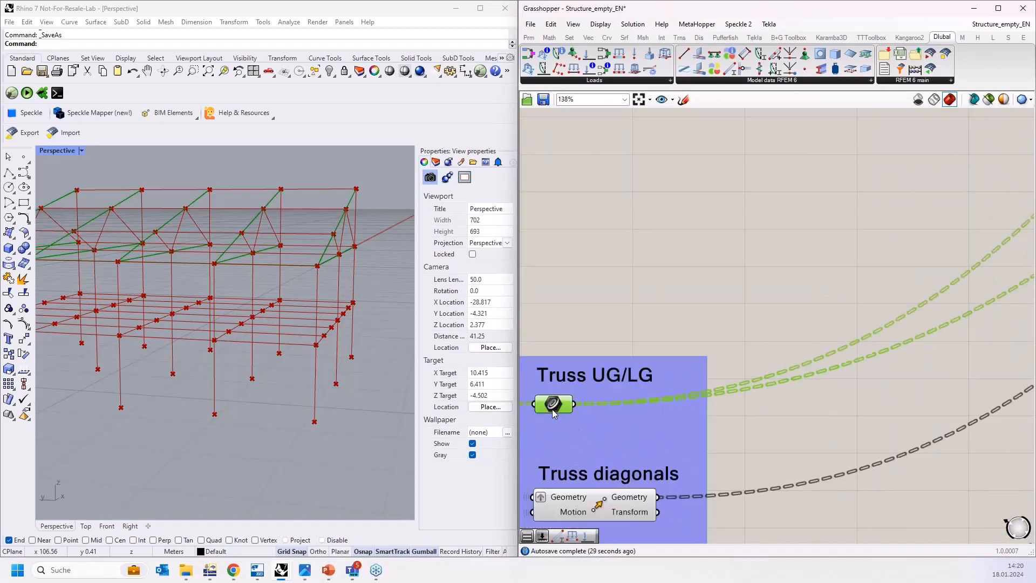
scroll(896, 243, up, 3)
scroll(896, 243, up, 2)
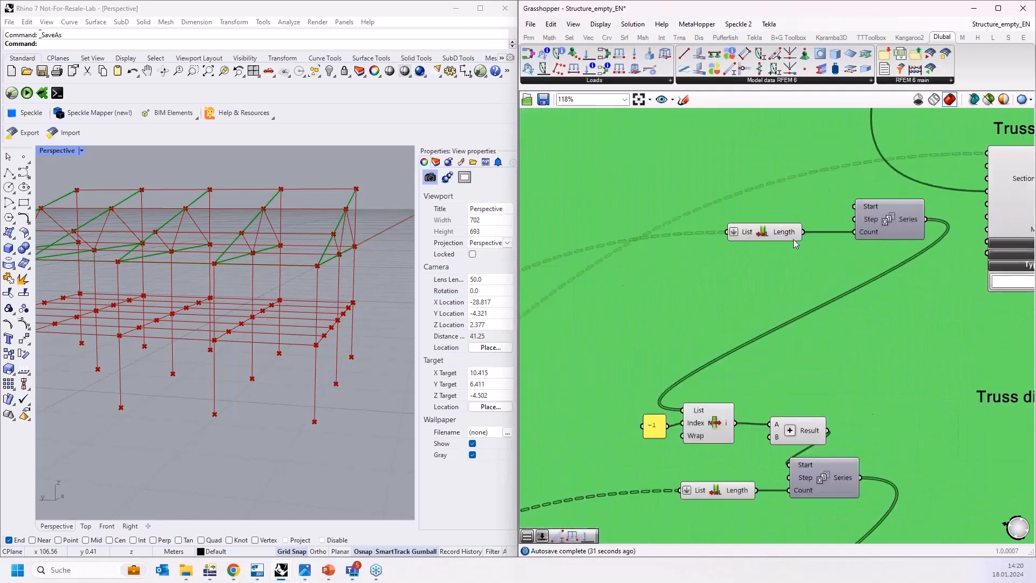
right_drag(861, 256, 662, 298)
mouse_move(598, 274)
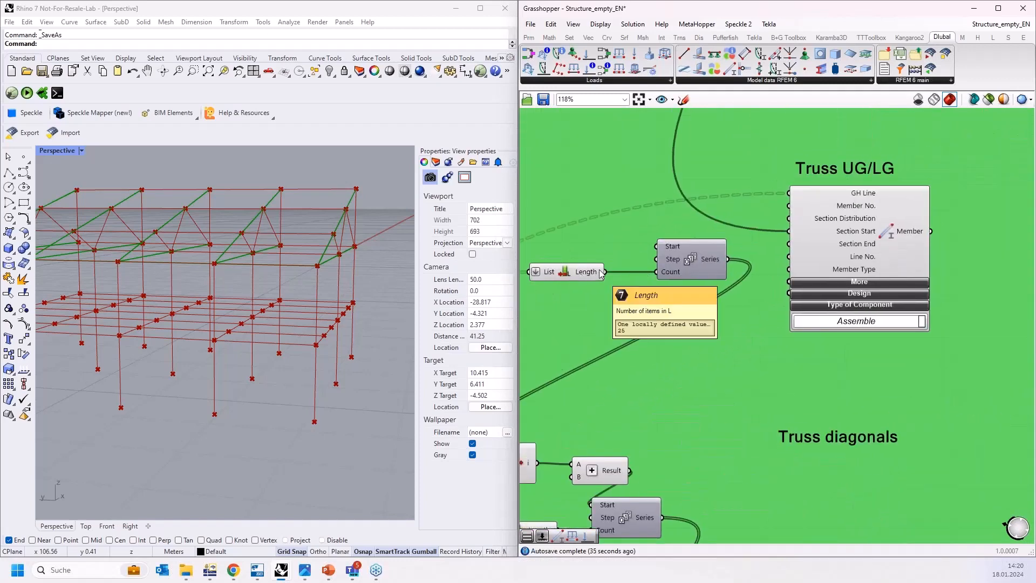
drag(729, 260, 789, 208)
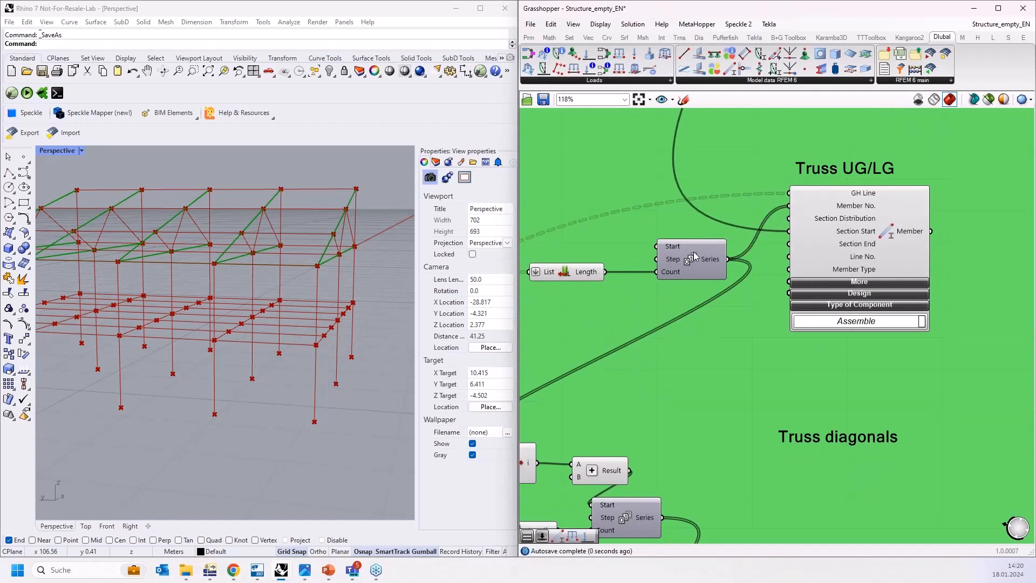
Inspect the Truss UG/LG member numbers from the Series output in a temporary, enlarged Panel.
click(529, 37)
drag(565, 68, 723, 106)
drag(824, 387, 824, 387)
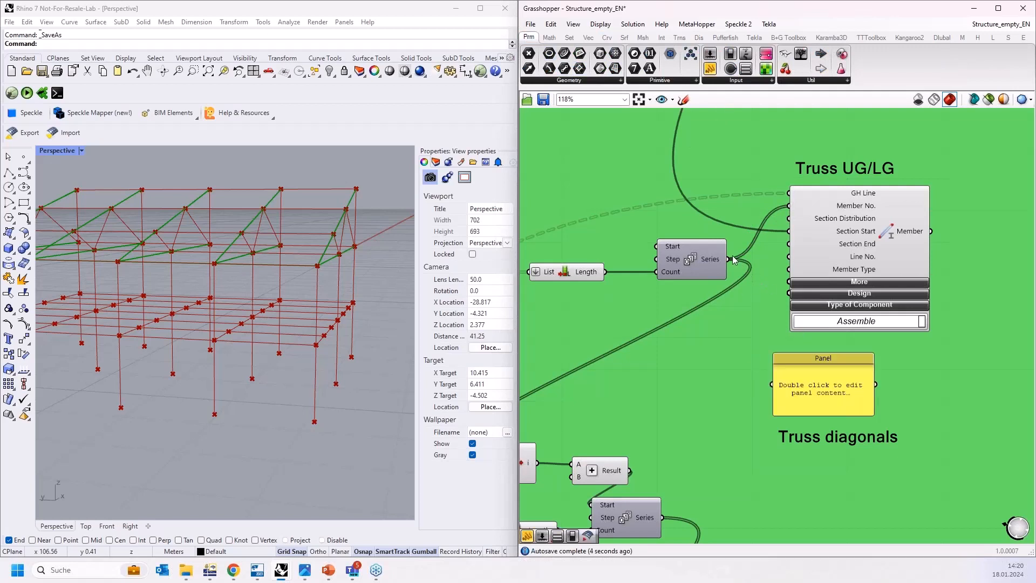
drag(728, 260, 776, 384)
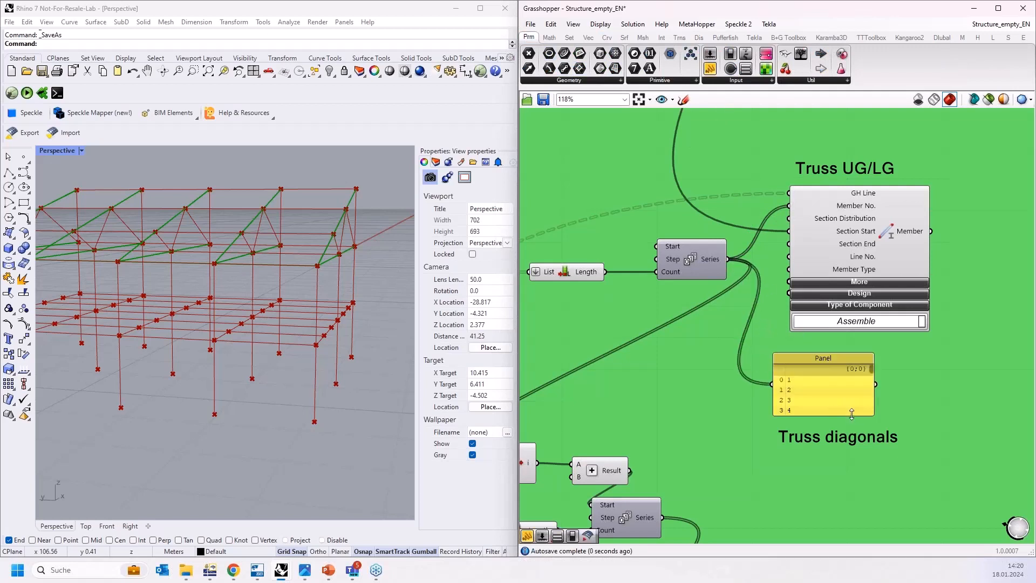
click(840, 428)
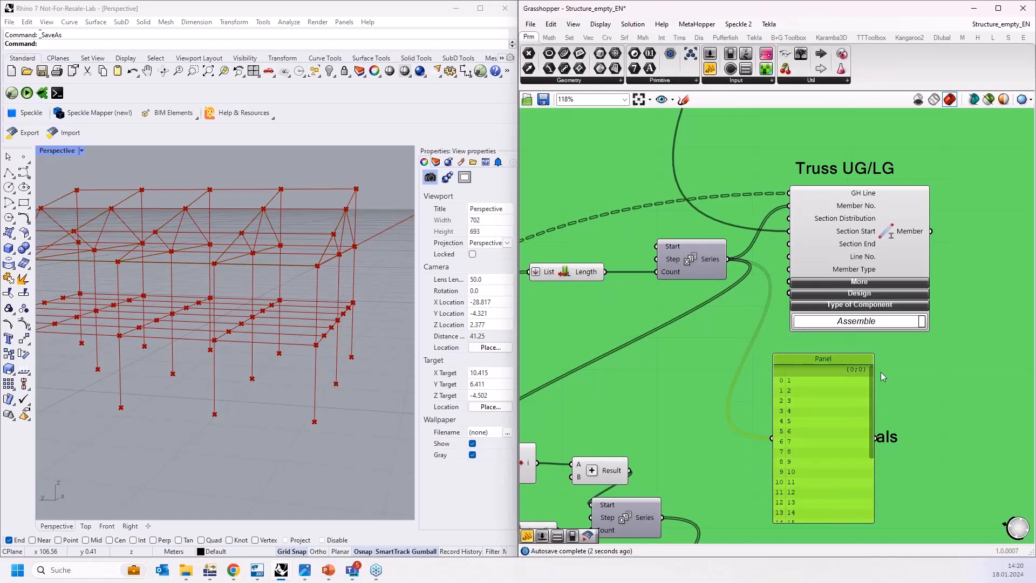
key(Delete)
Add a new Dlubal Member component to the canvas for the Truss diagonals.
scroll(825, 186, down, 5)
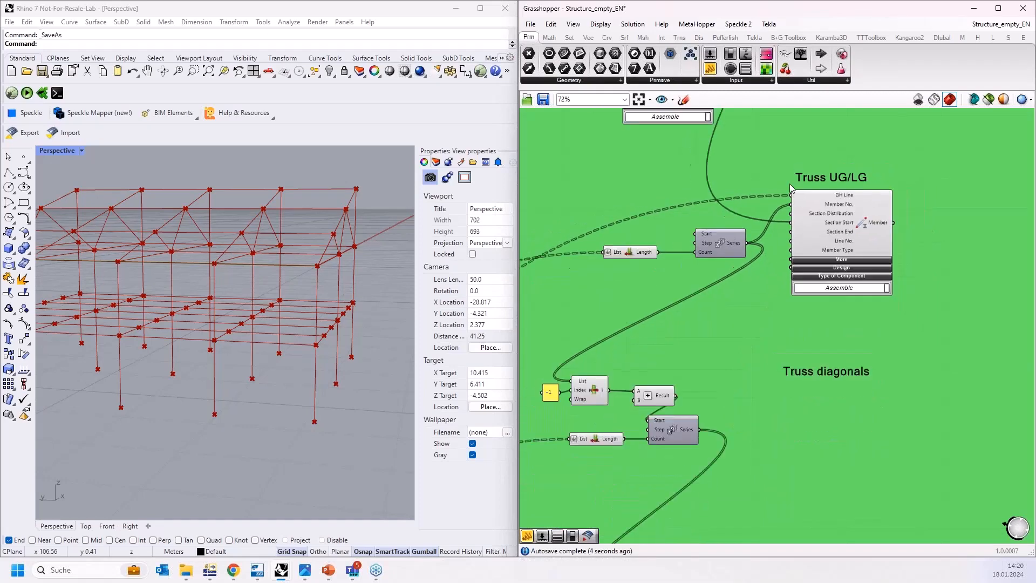
scroll(803, 341, up, 3)
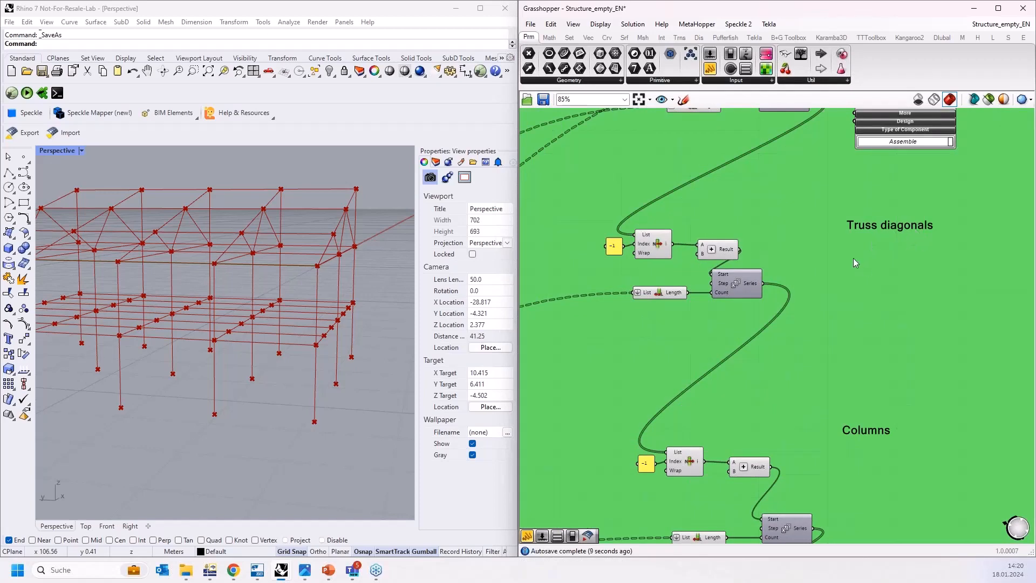
scroll(858, 259, down, 1)
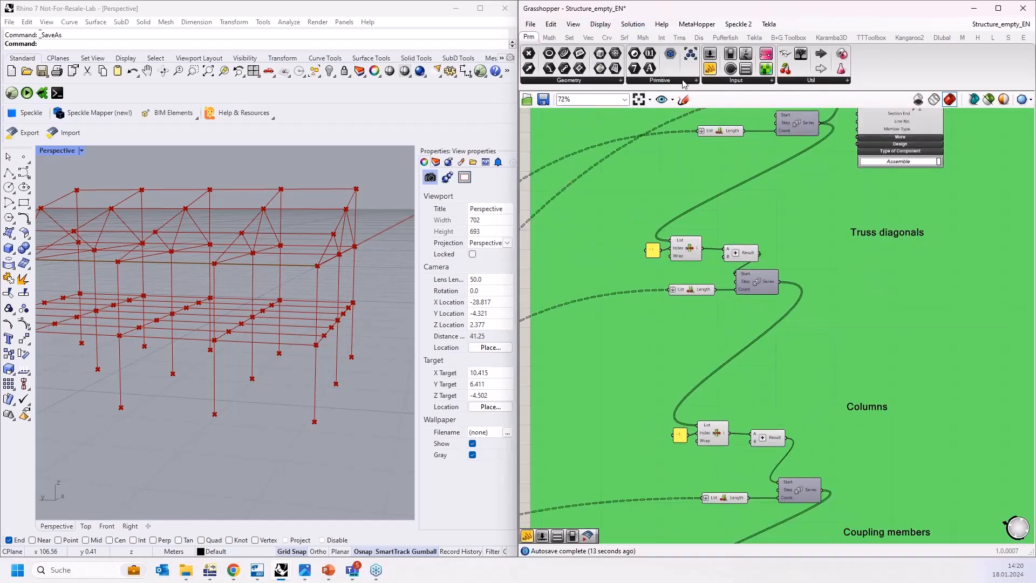
click(949, 41)
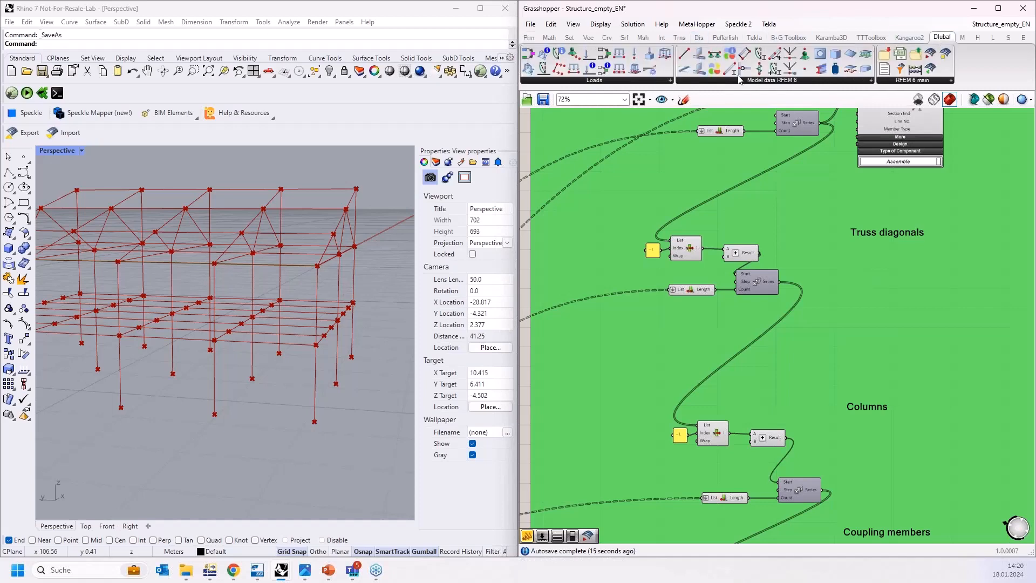
click(730, 70)
click(843, 310)
Move the new Member component next to the blue geometry group and connect the Truss diagonals Geometry output to its GH Line input.
scroll(911, 279, down, 5)
drag(878, 295, 958, 286)
scroll(601, 389, up, 4)
scroll(605, 387, up, 4)
scroll(628, 379, down, 10)
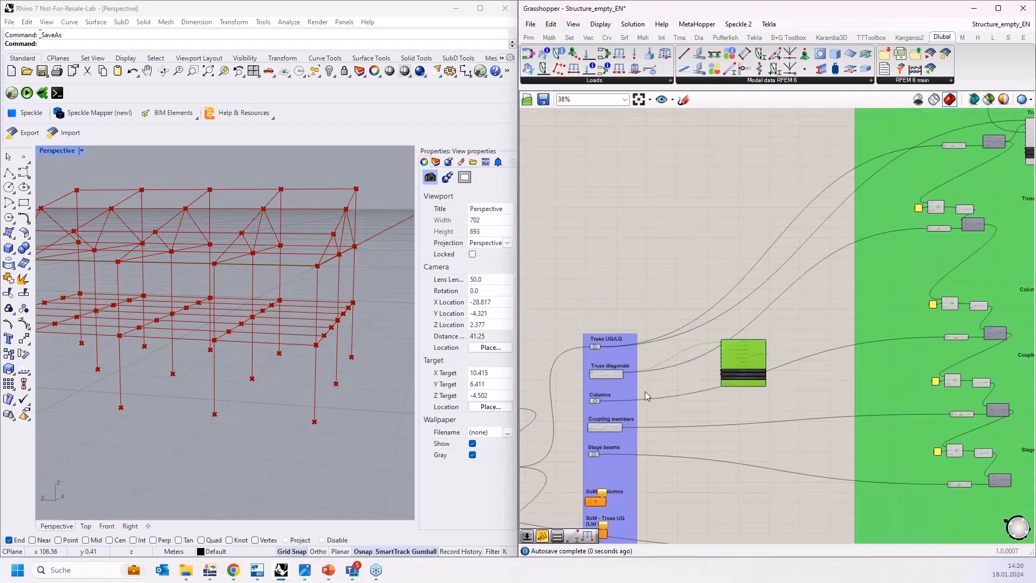
Connect the IPE 140 Section output to the new Member component's Section Start input and place the component beneath the Truss diagonals heading.
drag(704, 371, 874, 188)
scroll(886, 155, up, 10)
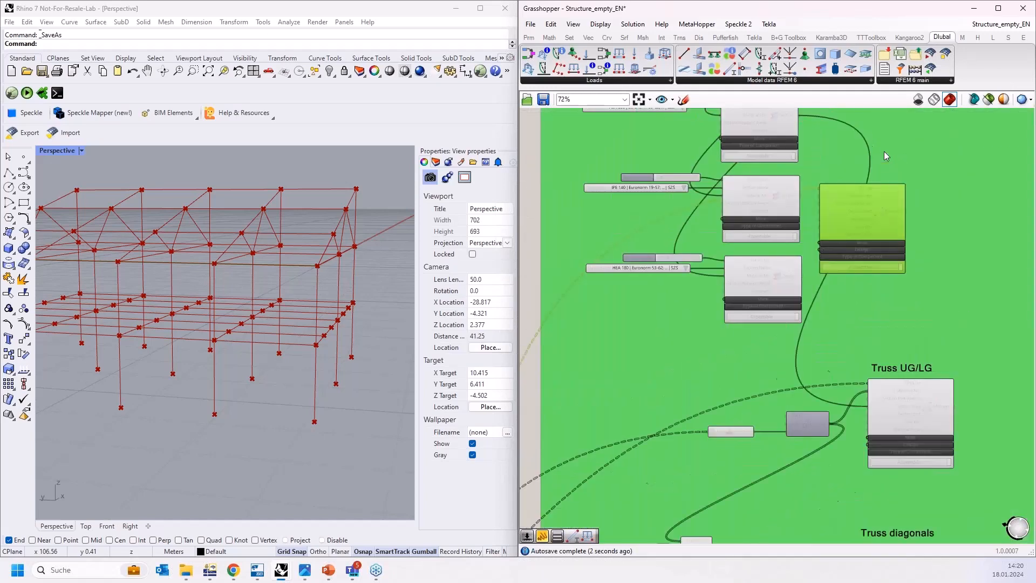
drag(730, 228, 821, 234)
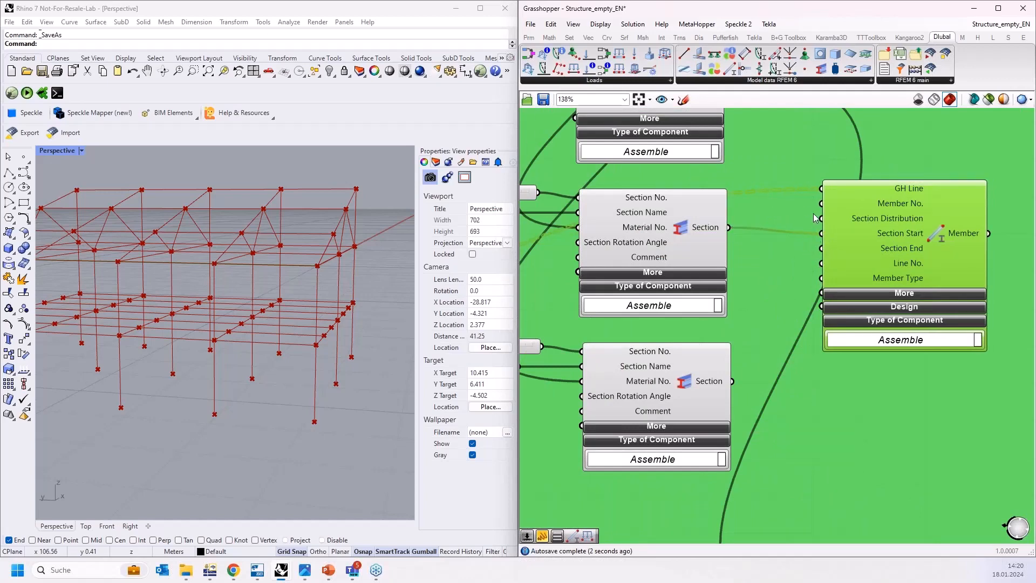
scroll(800, 238, down, 8)
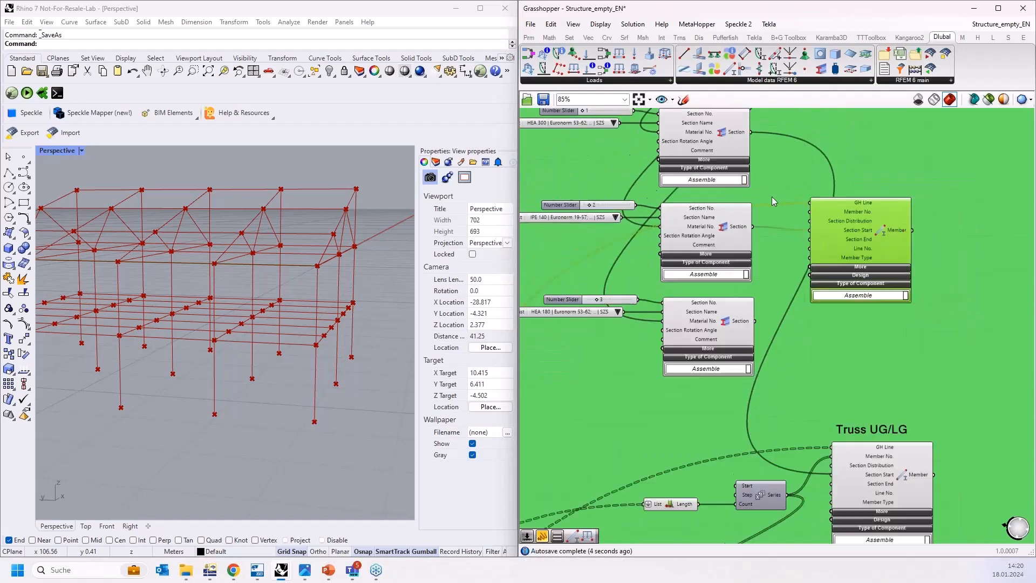
drag(810, 202, 831, 400)
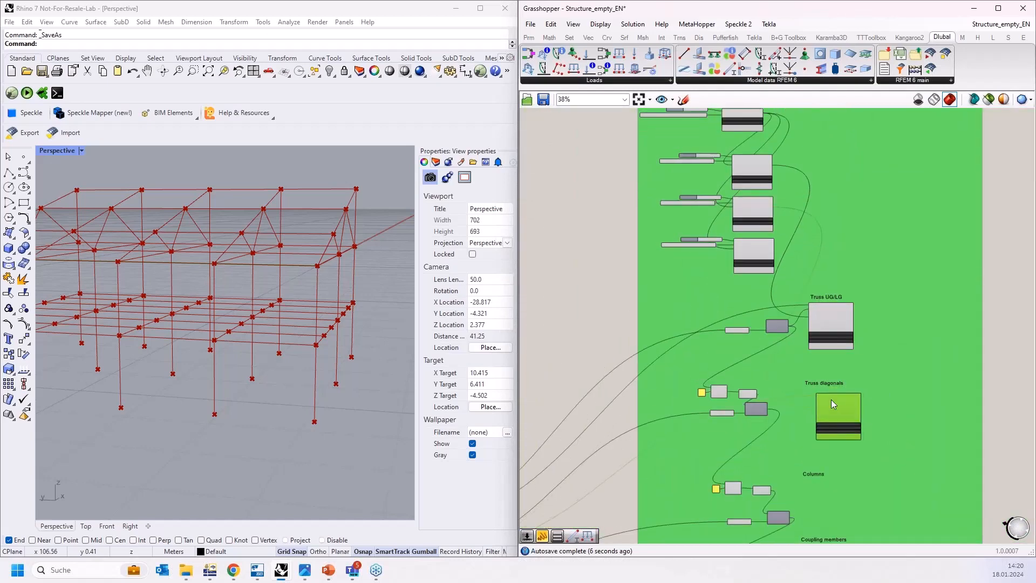
Examine how the Truss diagonals numbering continues from the Truss UG/LG Series through List Item at index -1, Addition and List Length.
scroll(787, 401, up, 2)
scroll(788, 396, up, 4)
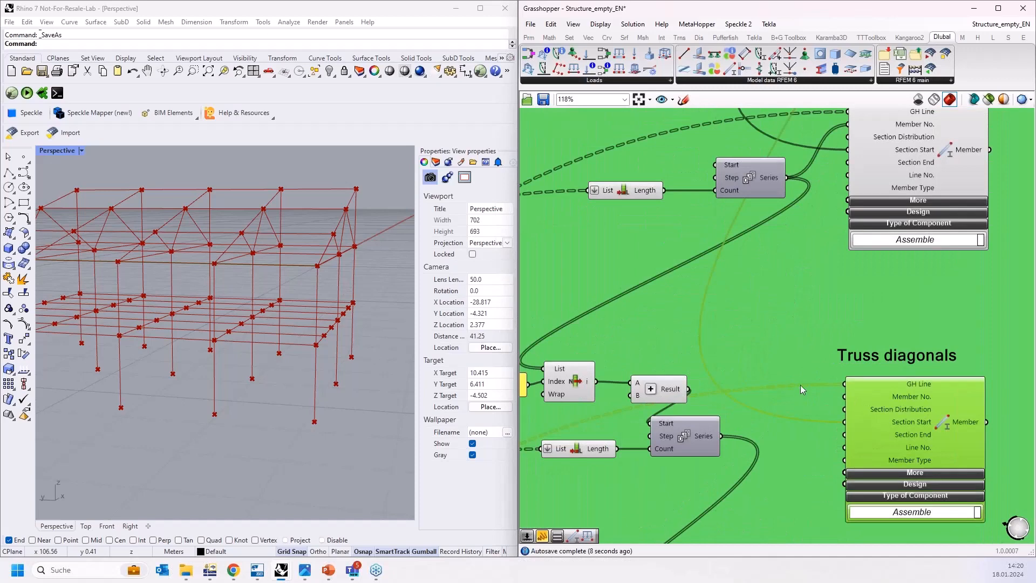
right_drag(757, 312, 751, 242)
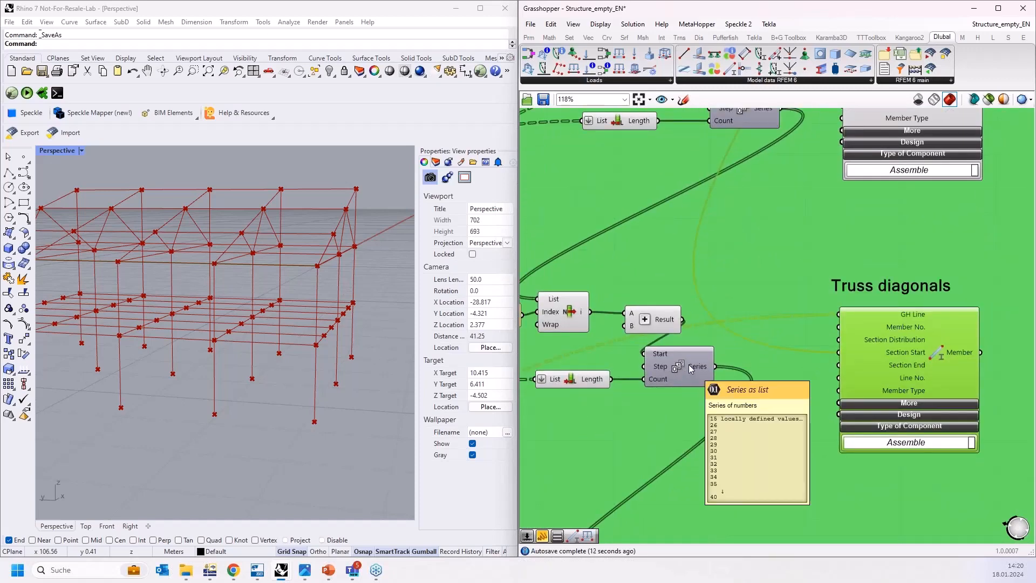
mouse_move(660, 355)
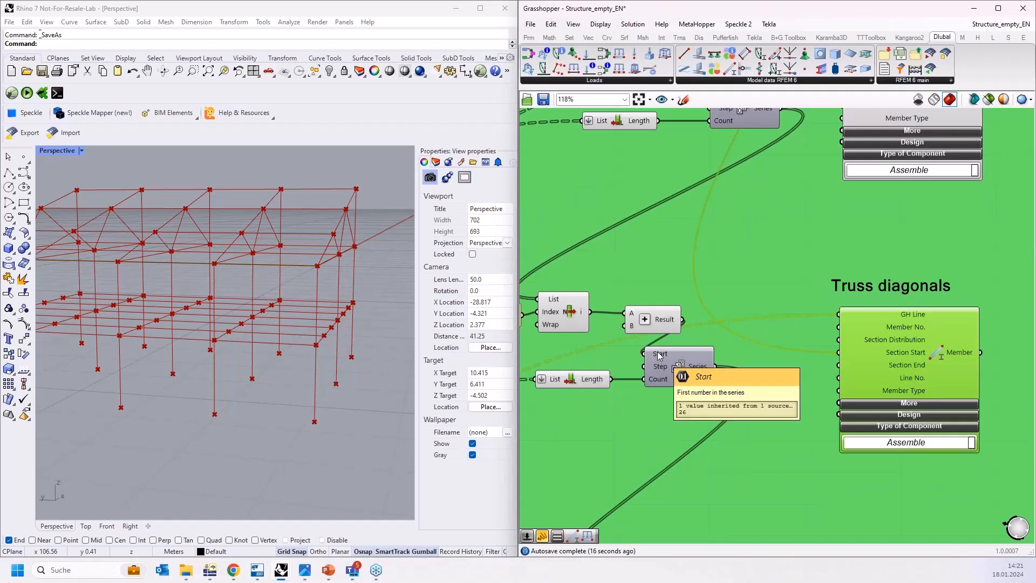
right_drag(755, 238, 846, 290)
click(785, 422)
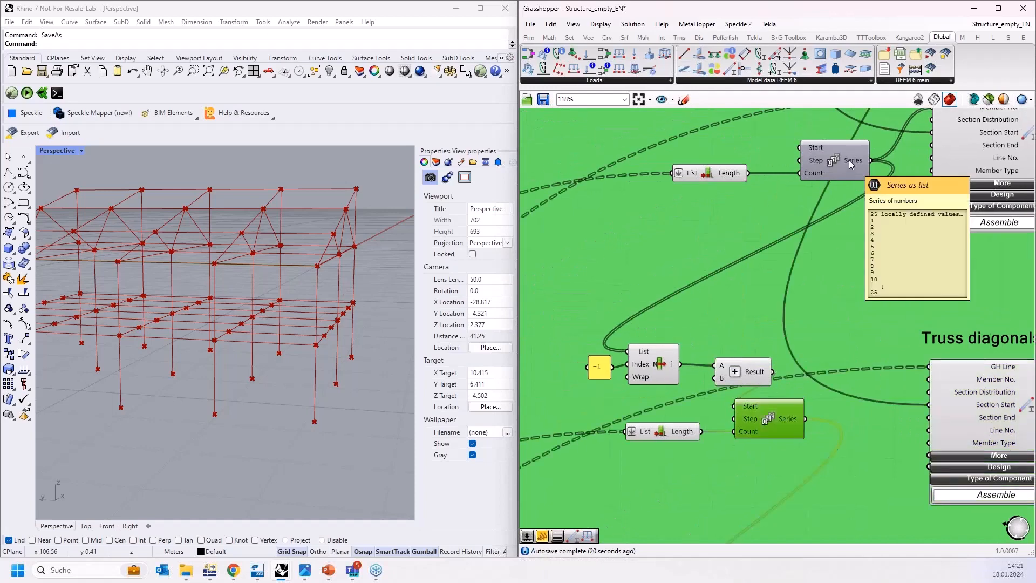
click(848, 162)
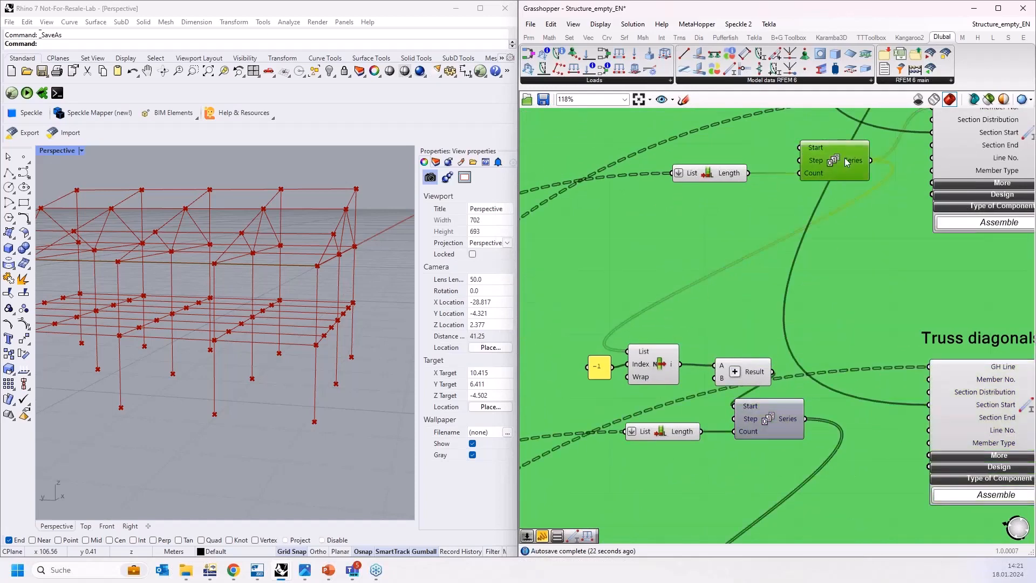
mouse_move(853, 164)
click(646, 366)
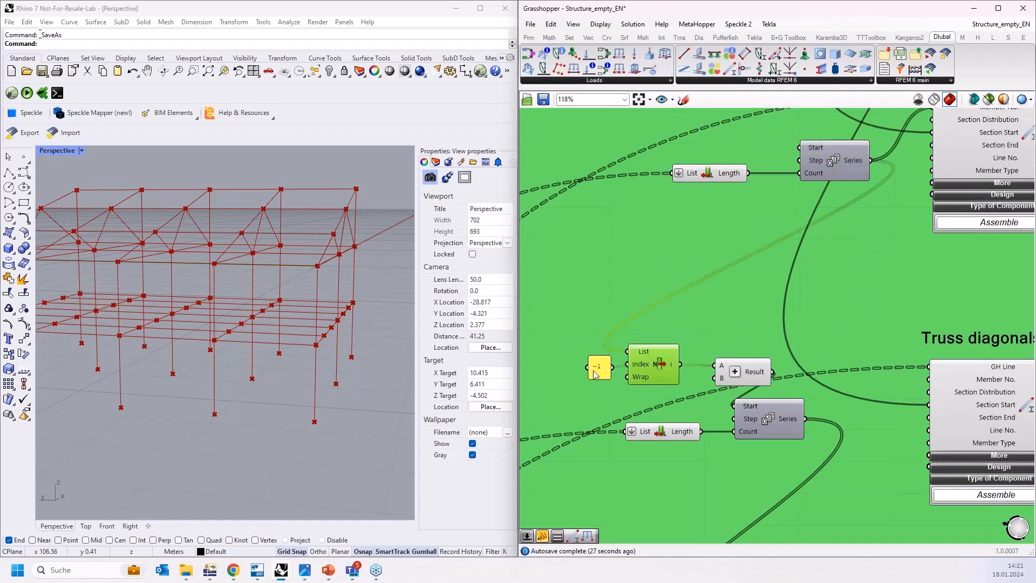
click(599, 368)
click(664, 372)
right_drag(780, 431, 711, 349)
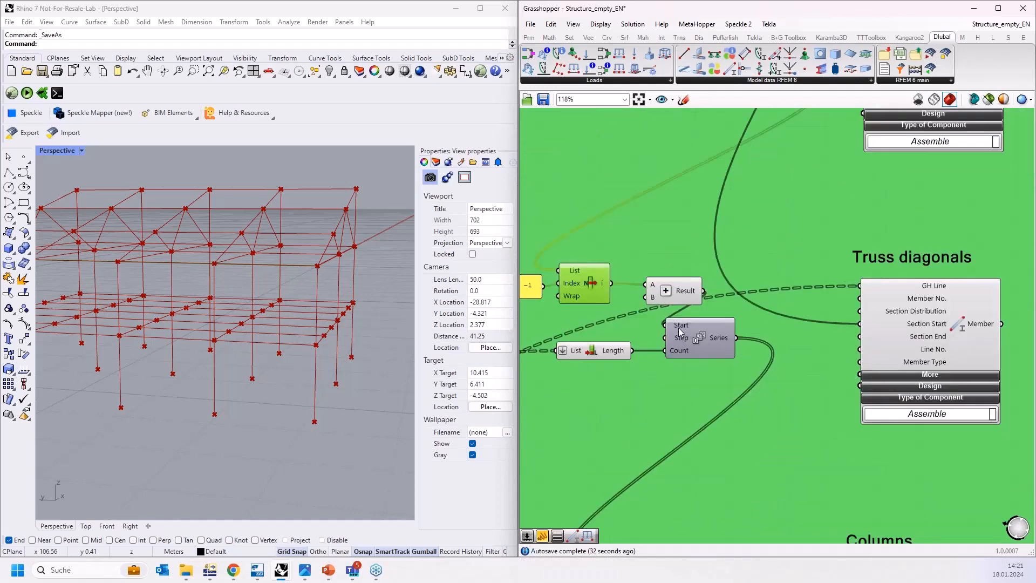
scroll(702, 330, down, 3)
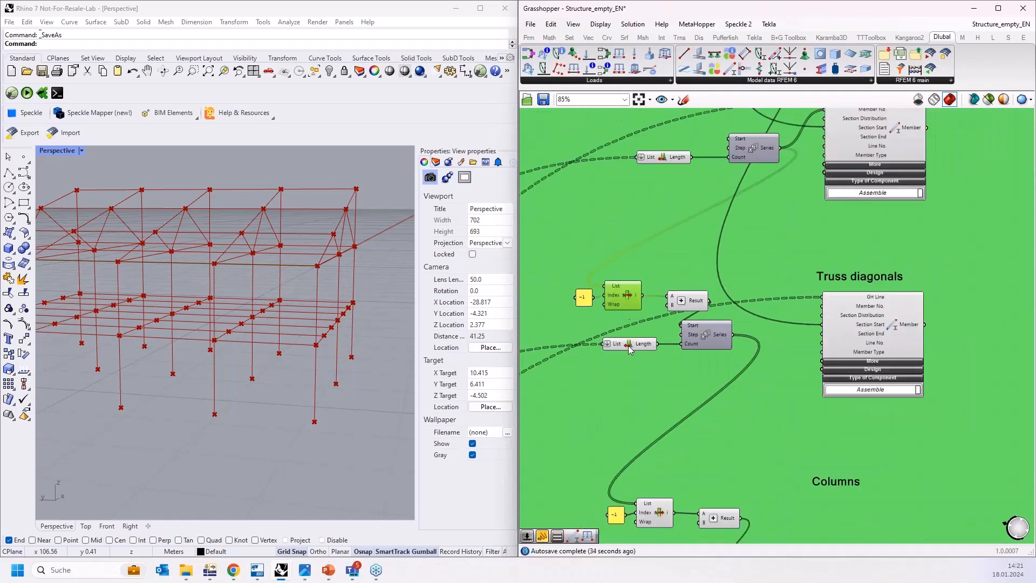
click(604, 345)
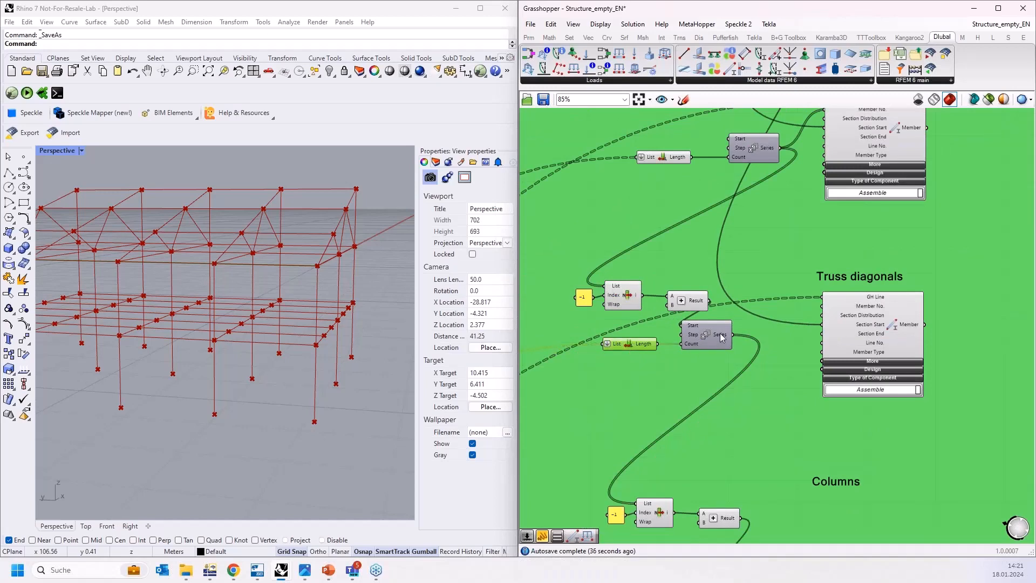
Connect the Truss diagonals Series output to the Member No. input of the Truss diagonals Member component.
scroll(722, 337, up, 3)
drag(731, 337, 877, 290)
scroll(749, 257, down, 1)
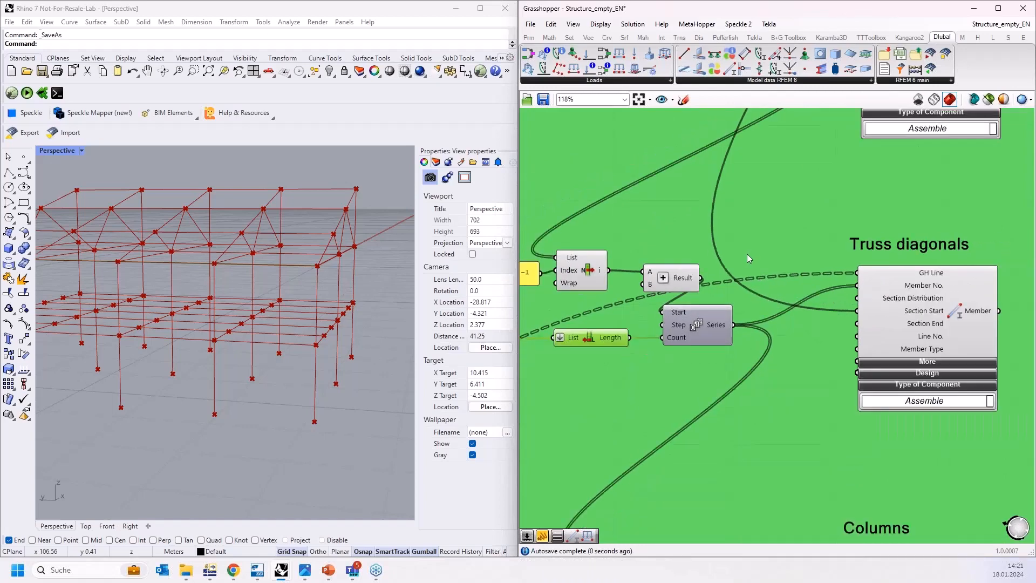
Add a Value List near the Truss diagonals Member component and connect it to the Member Type input.
scroll(747, 258, down, 2)
right_drag(781, 354, 777, 315)
scroll(774, 301, up, 2)
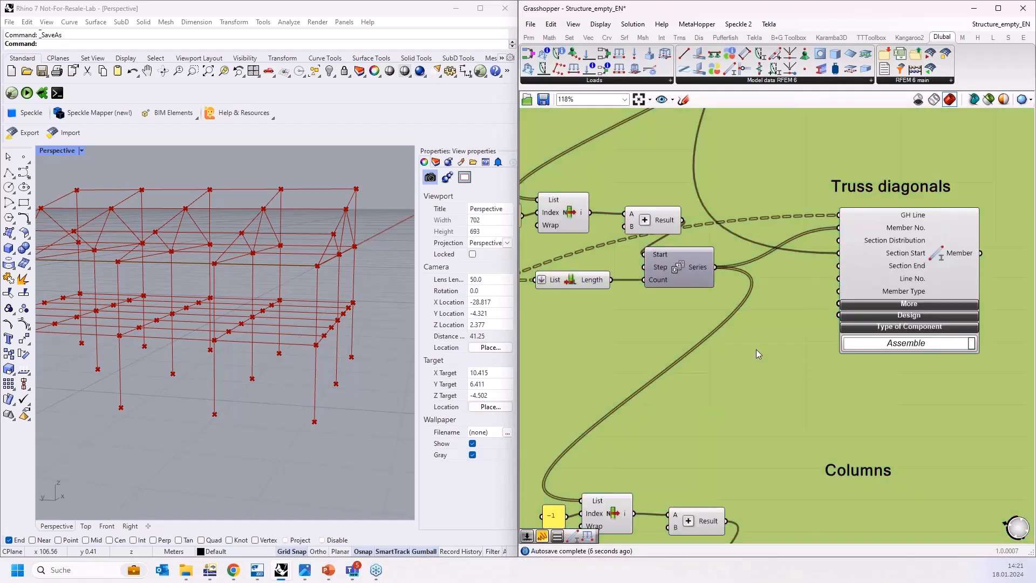
double_click(757, 350)
text(val)
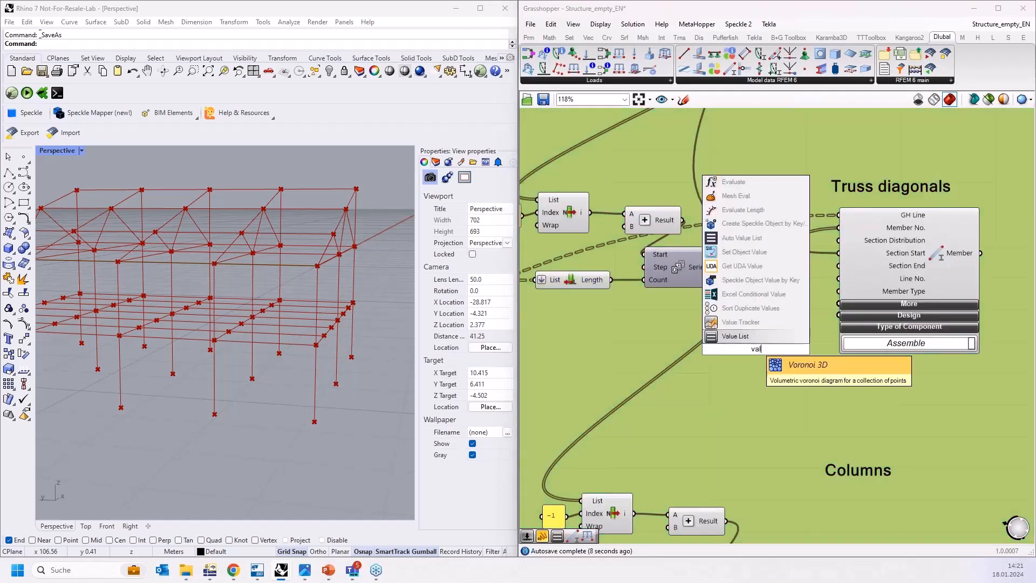
click(744, 336)
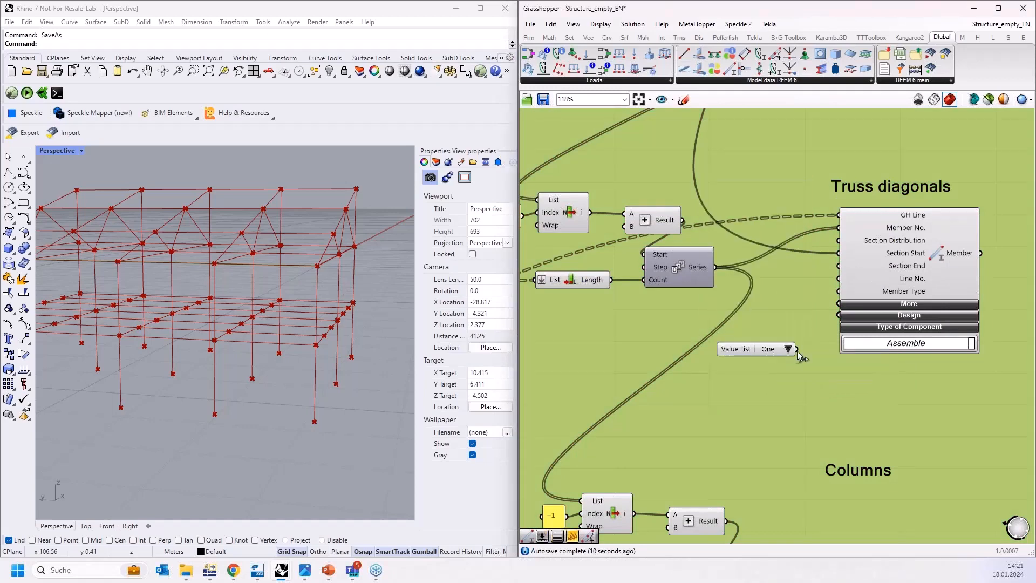
drag(798, 351, 847, 290)
Set the member type Value List to TYPE_TRUSS and place it beneath the Truss diagonals Series component.
drag(783, 348, 702, 323)
click(781, 324)
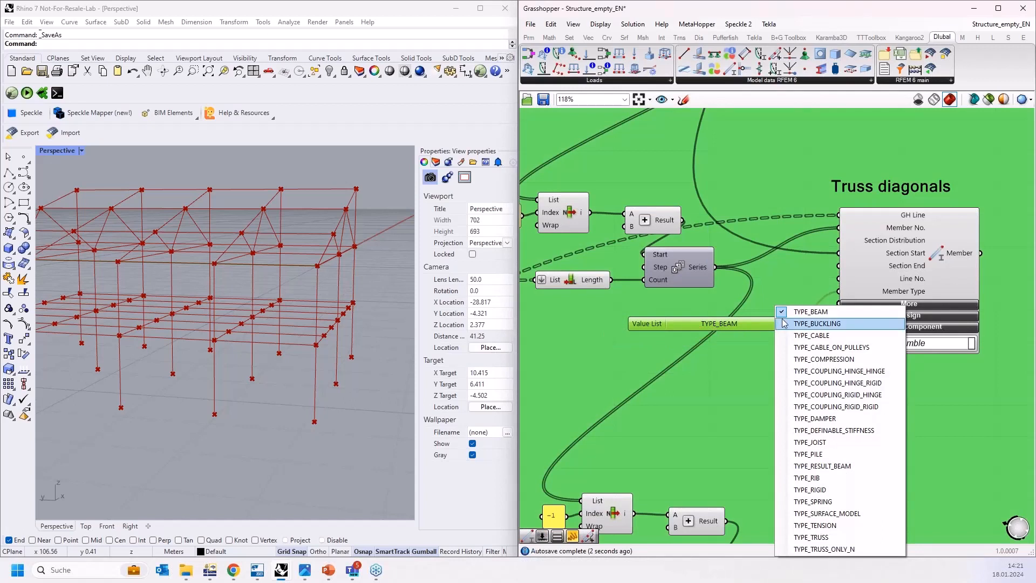
click(788, 537)
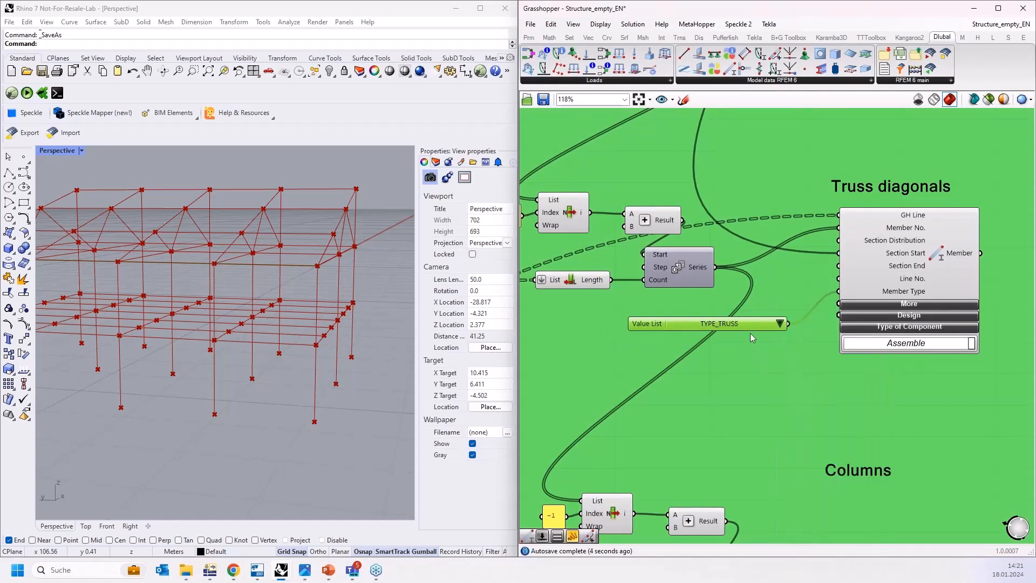
drag(757, 322, 775, 312)
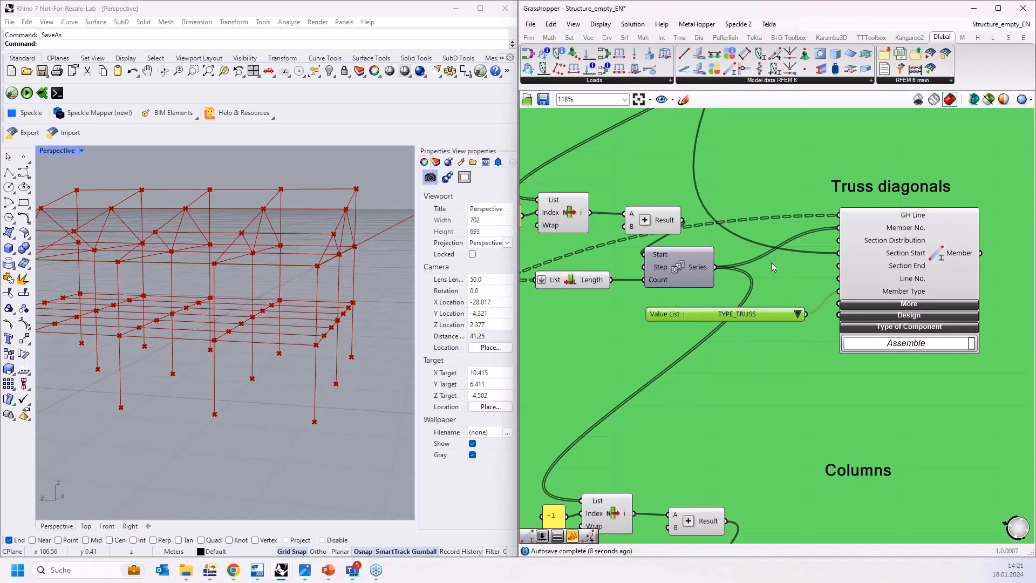
Review the additional inputs of the Truss diagonals Member component, such as hinges, eccentricities and member nonlinearity, and collapse them again.
scroll(772, 263, down, 1)
click(888, 298)
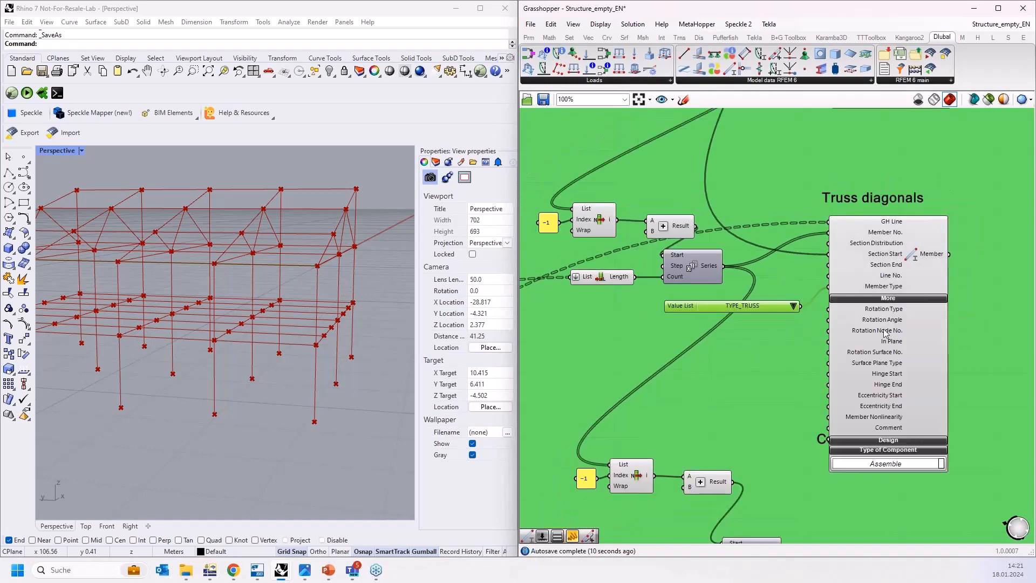
scroll(894, 302, up, 3)
click(893, 302)
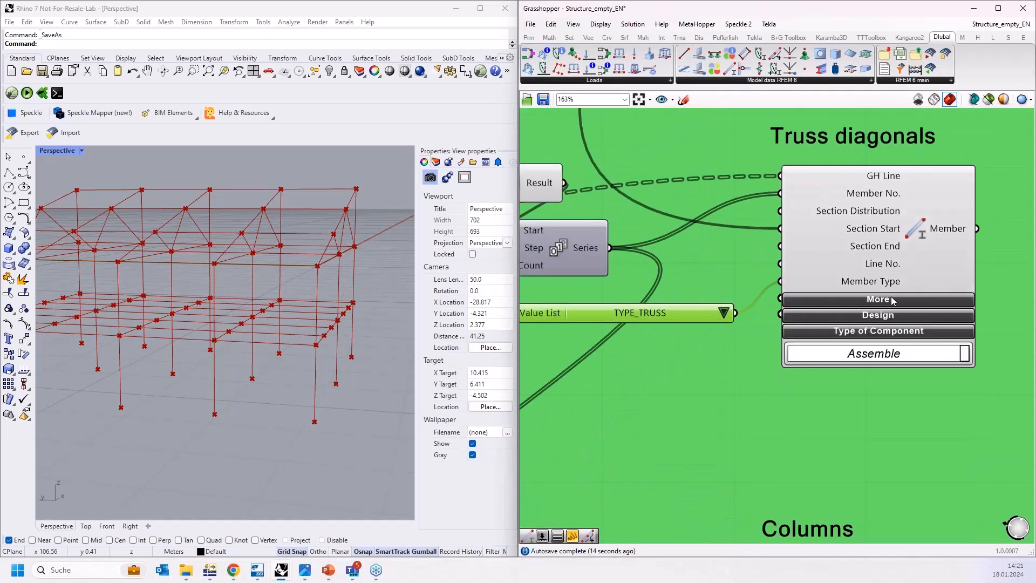
click(890, 302)
scroll(888, 300, down, 2)
scroll(885, 297, up, 1)
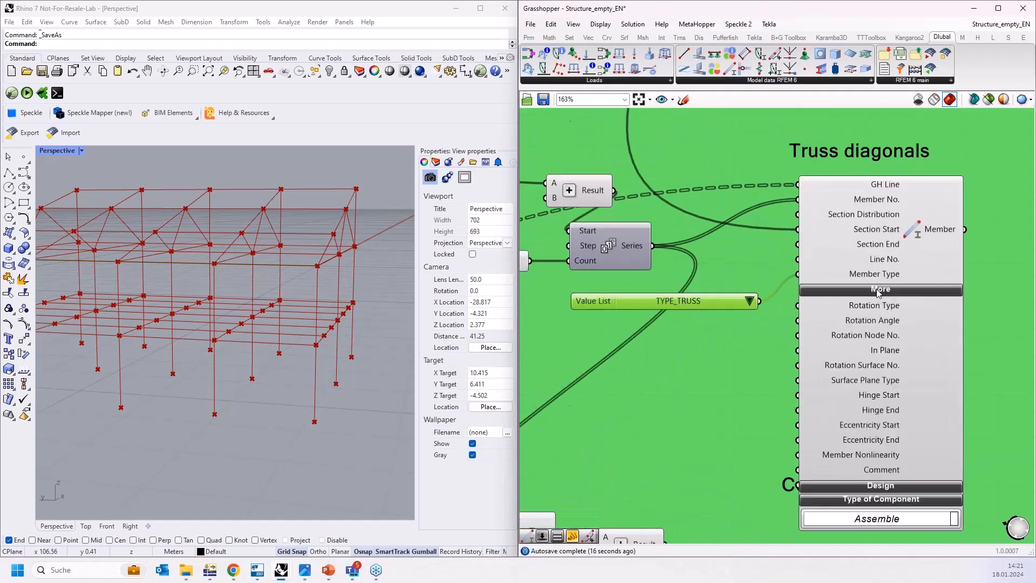
scroll(880, 294, up, 1)
click(879, 292)
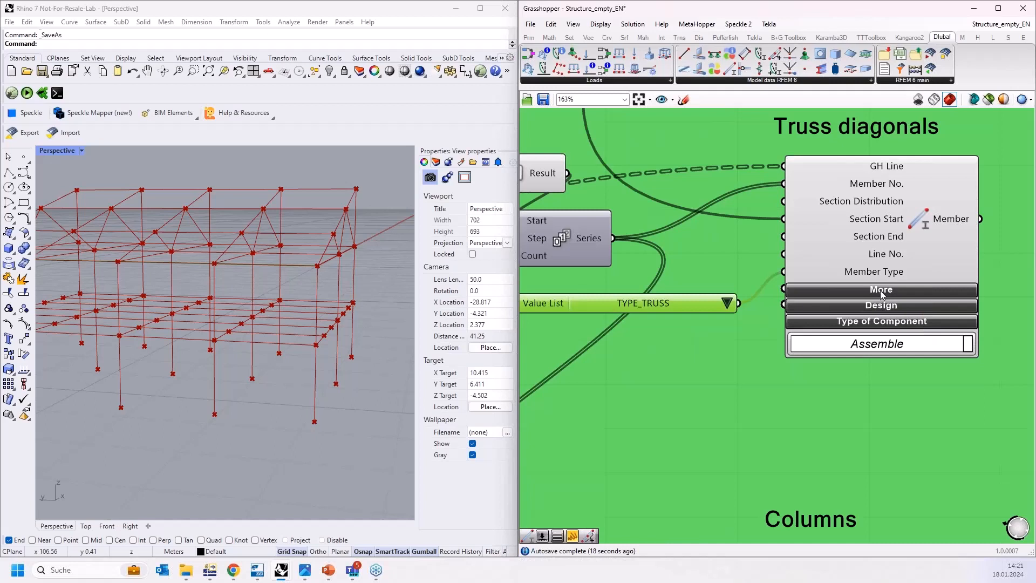
click(881, 291)
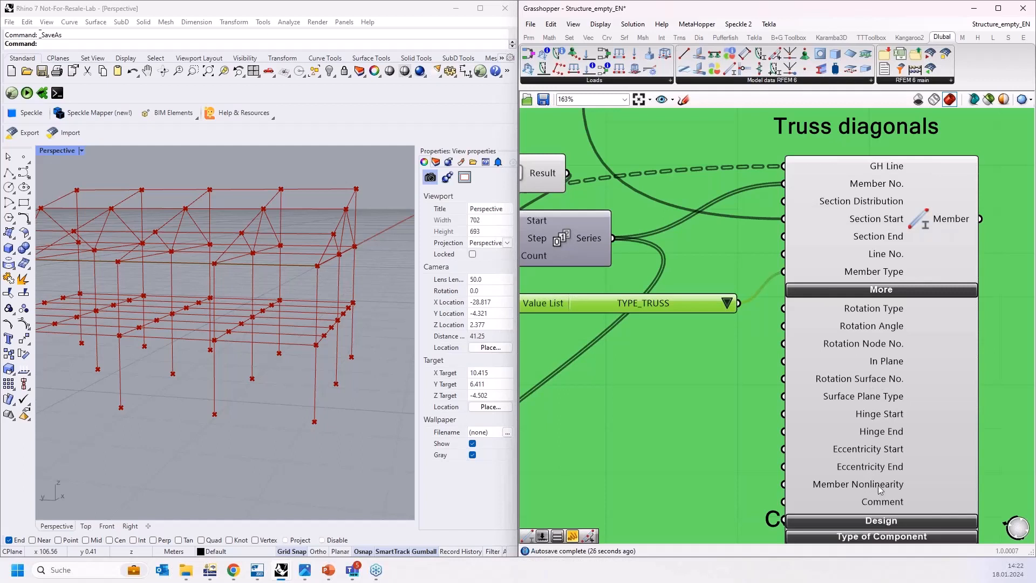
click(863, 290)
scroll(872, 219, down, 3)
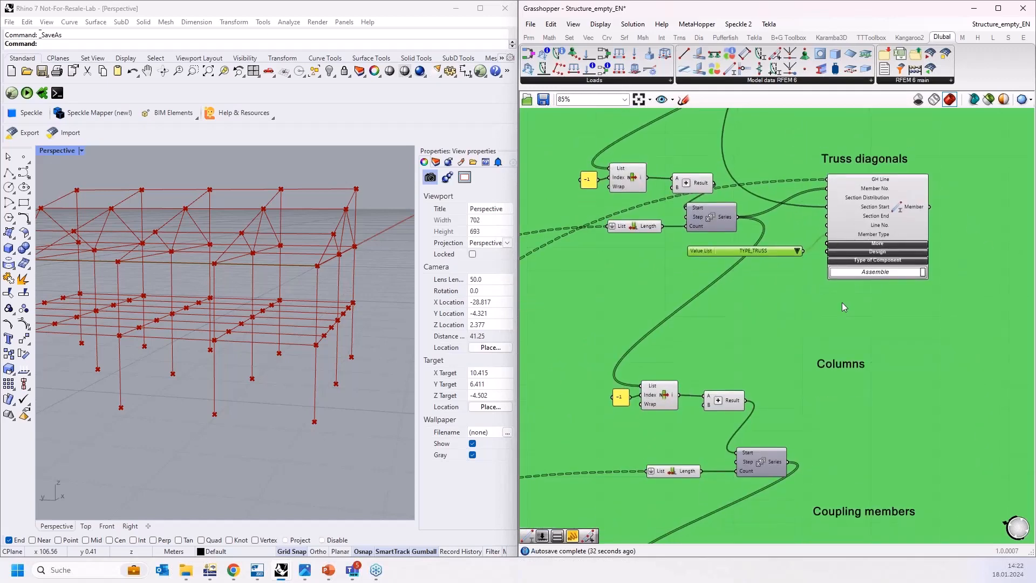
Add a new Dlubal Member component near the blue geometry group and connect the Columns curve output to its GH Line input.
right_drag(780, 331, 807, 302)
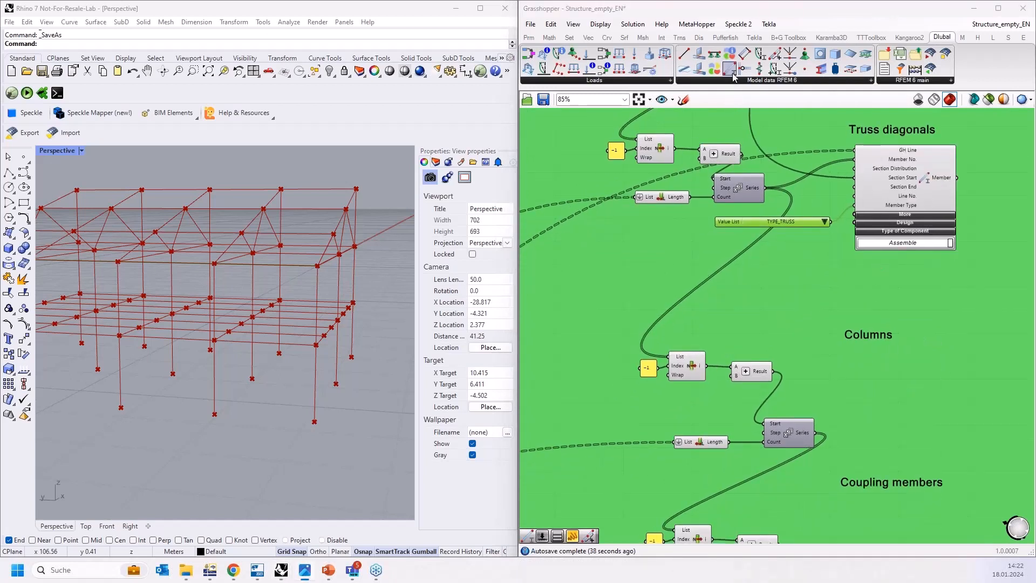
drag(730, 70, 700, 377)
scroll(904, 359, down, 5)
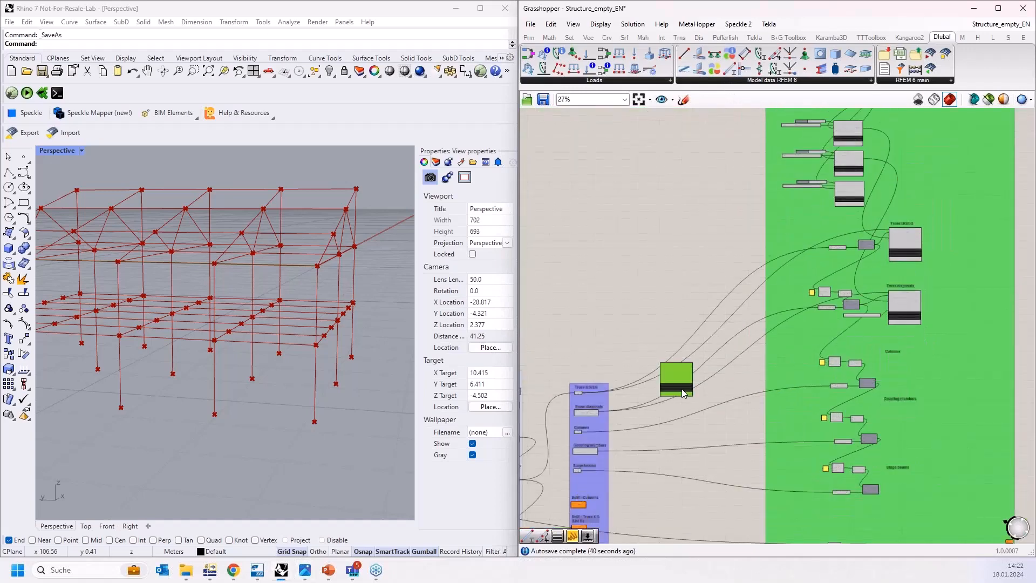
scroll(612, 437, up, 3)
scroll(618, 447, up, 1)
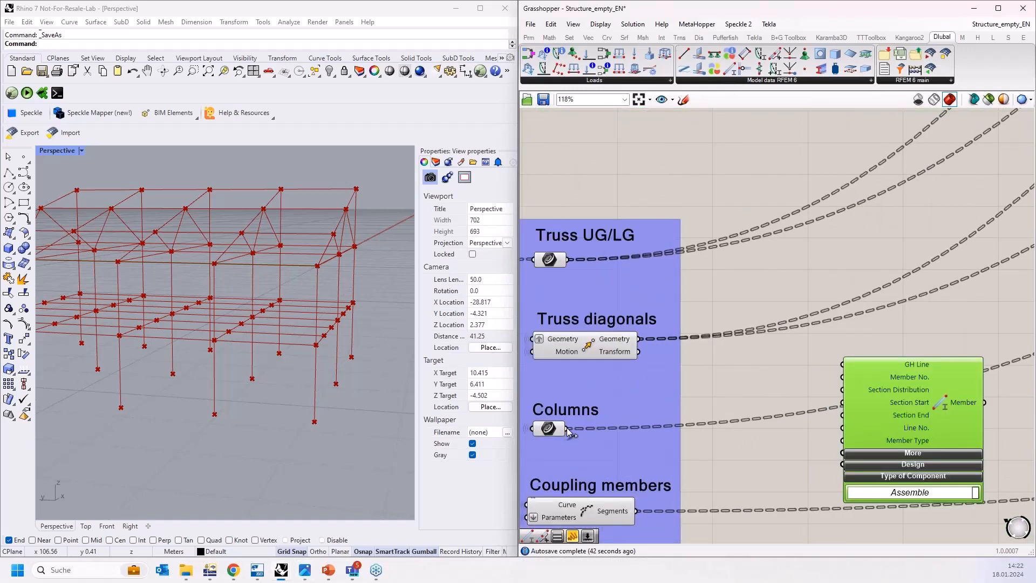
drag(567, 428, 837, 378)
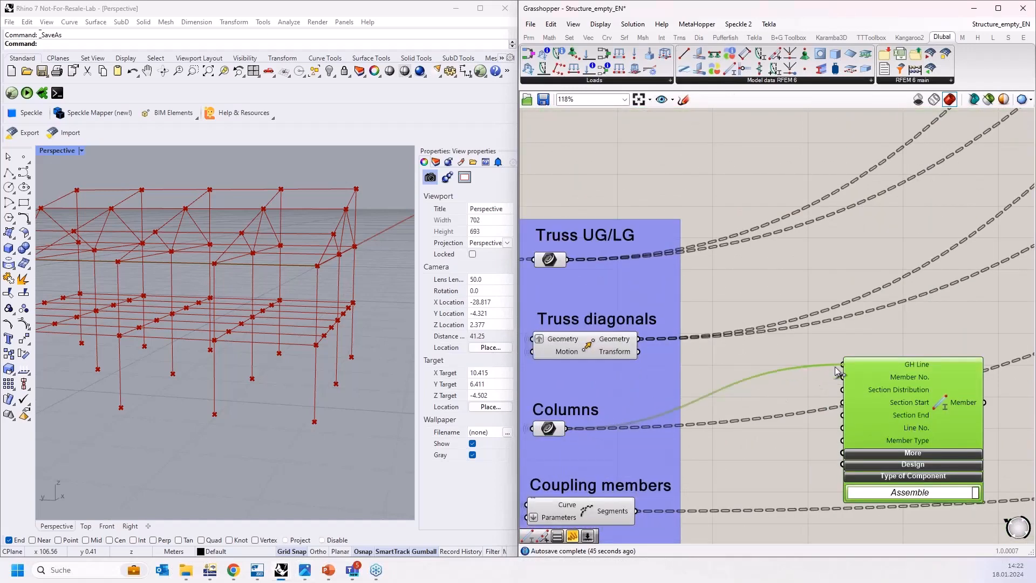
Connect the Section output of section no. 1 to the new Member component's Section Start input and place the component beneath the Columns heading.
scroll(674, 434, down, 6)
drag(703, 440, 911, 197)
scroll(893, 215, up, 5)
scroll(889, 206, up, 2)
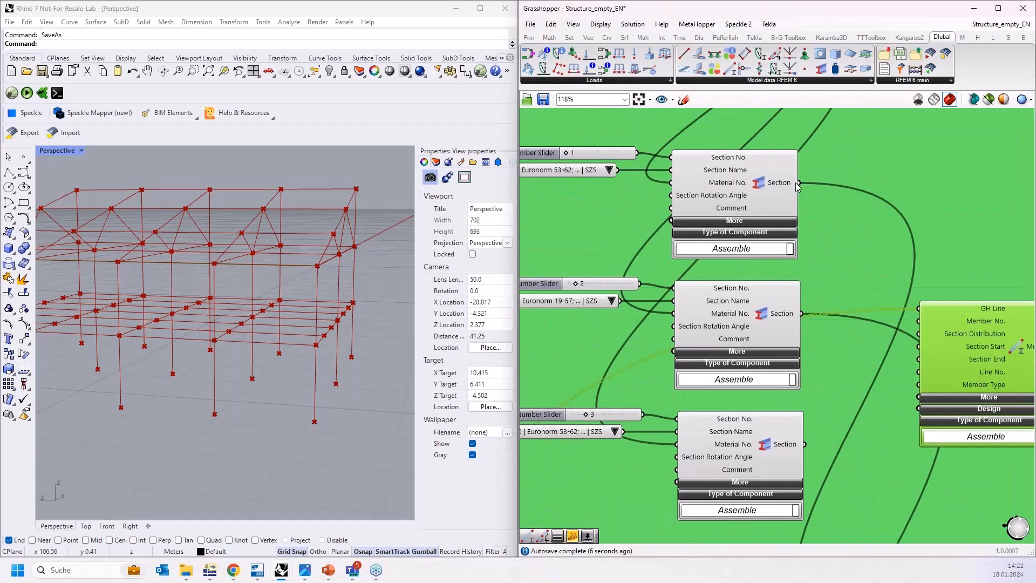
drag(798, 182, 919, 348)
scroll(810, 197, down, 6)
drag(864, 253, 891, 487)
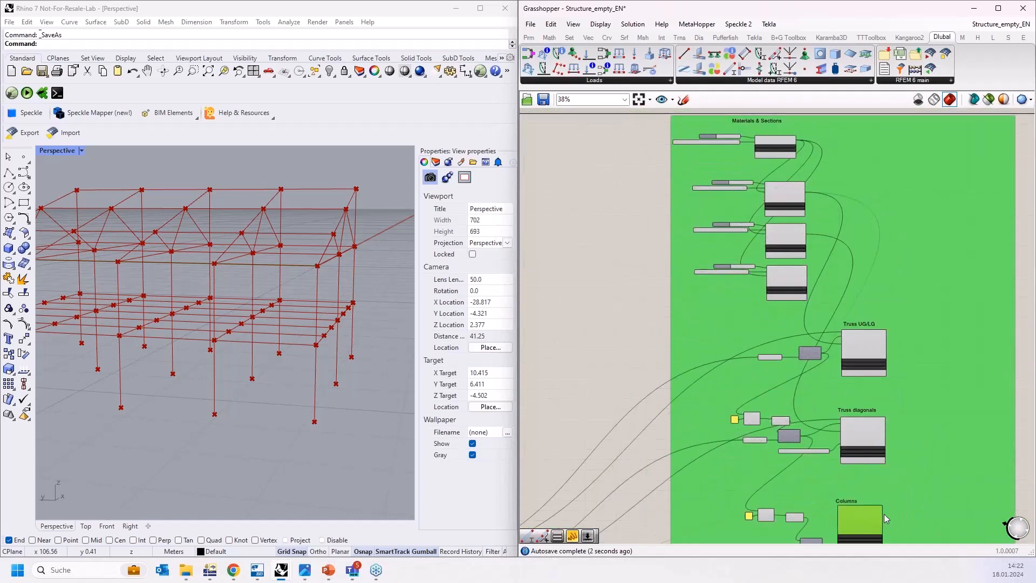
Connect the Columns Series output to the Member No. input of the Columns Member component.
scroll(885, 514, up, 7)
drag(680, 452, 830, 253)
scroll(830, 253, down, 2)
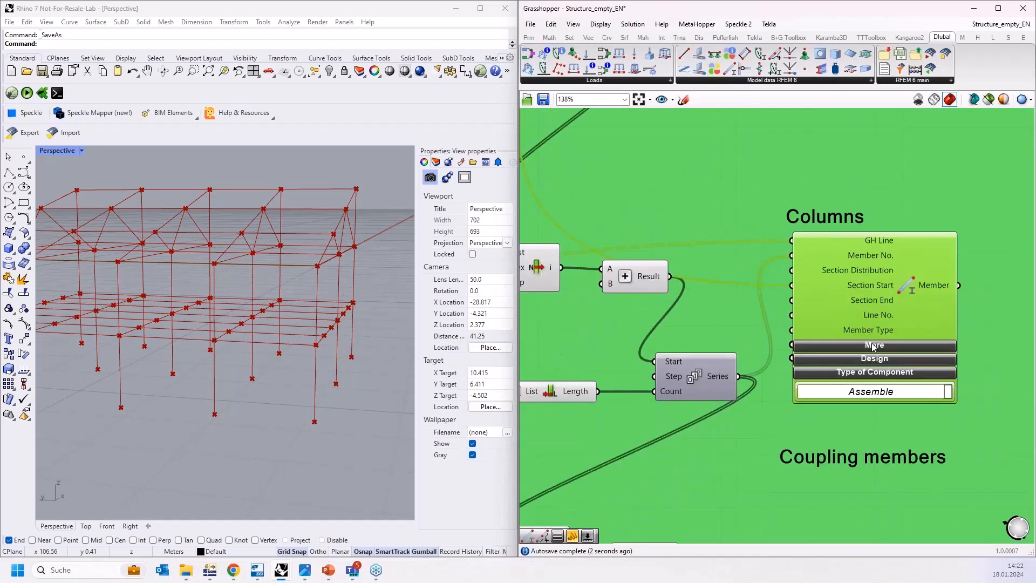
Flatten the GH Line input of the Truss UG/LG Member component.
right_drag(846, 208, 815, 417)
right_drag(730, 299, 751, 434)
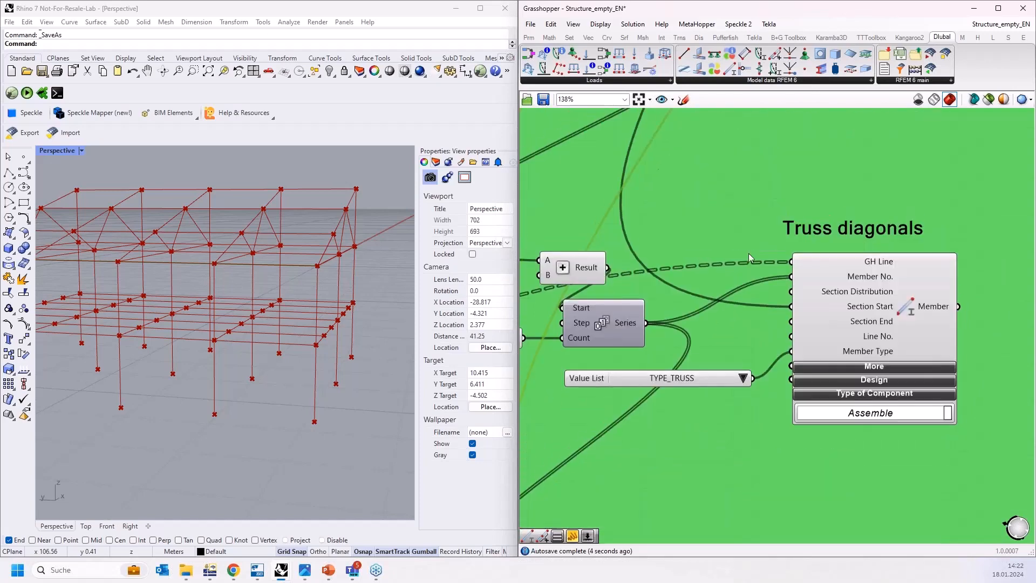
scroll(739, 250, down, 2)
right_drag(721, 251, 733, 452)
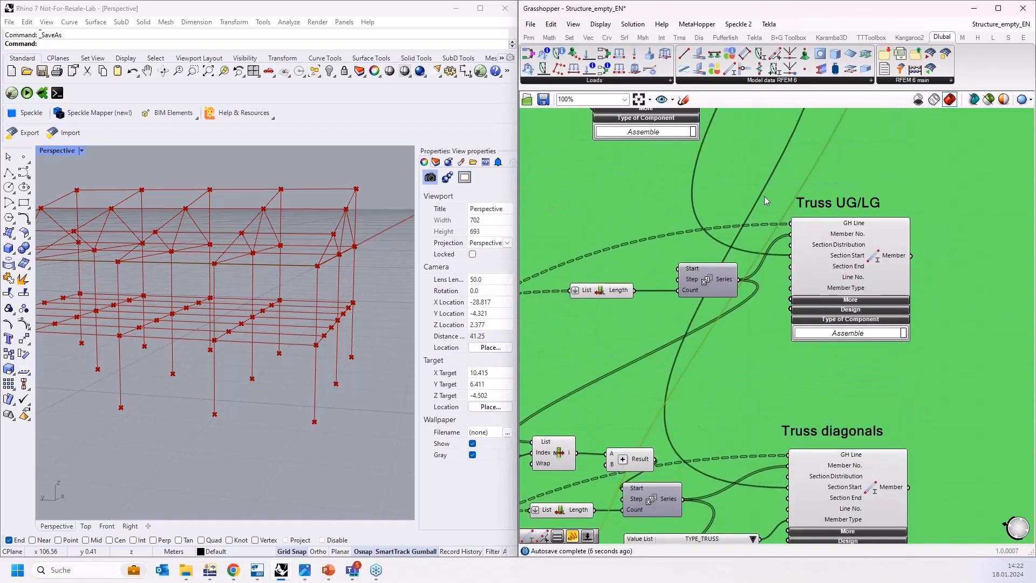
scroll(808, 232, up, 2)
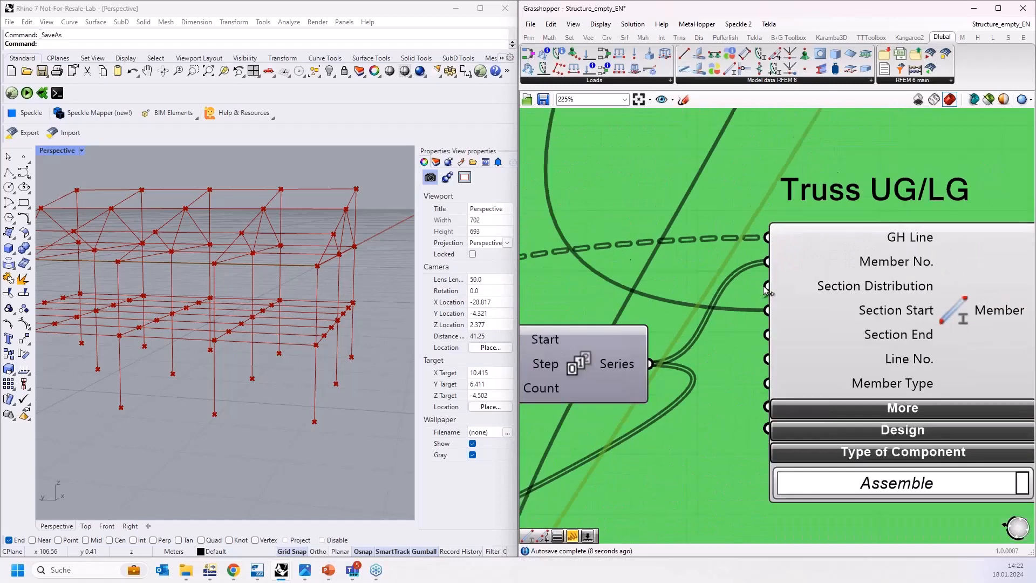
scroll(775, 246, down, 1)
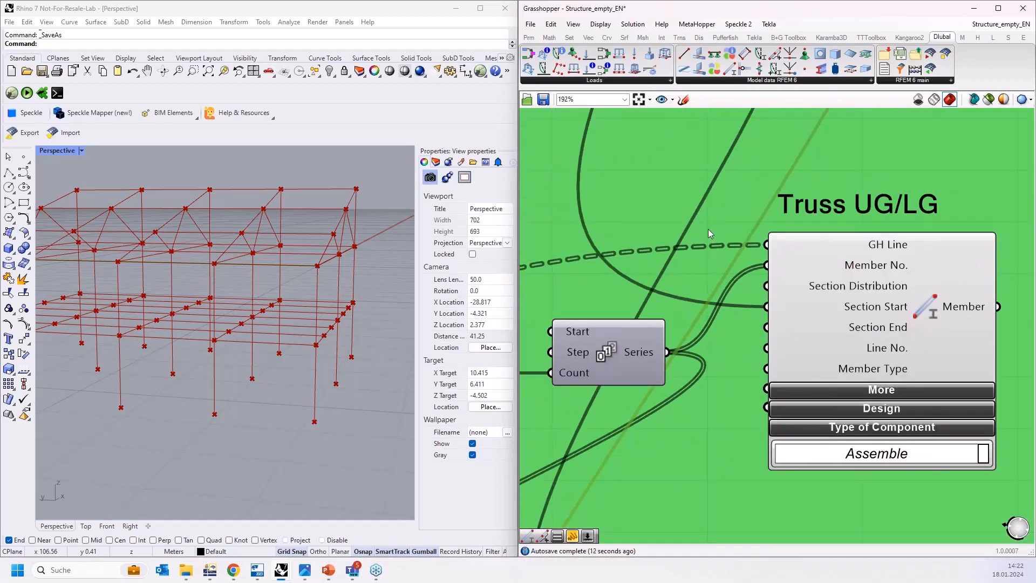
right_drag(708, 229, 724, 224)
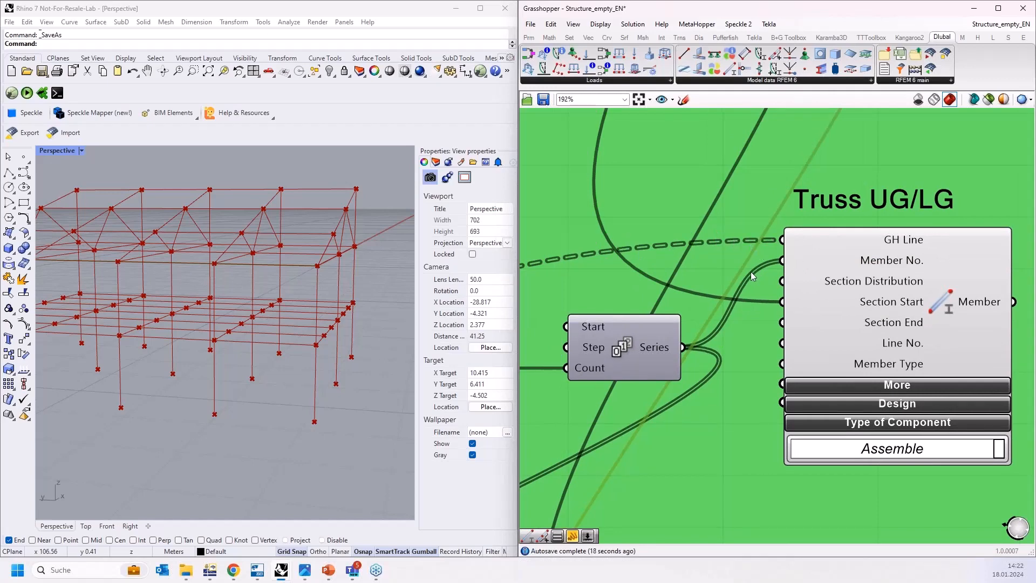
right_drag(769, 194, 687, 191)
right_click(717, 234)
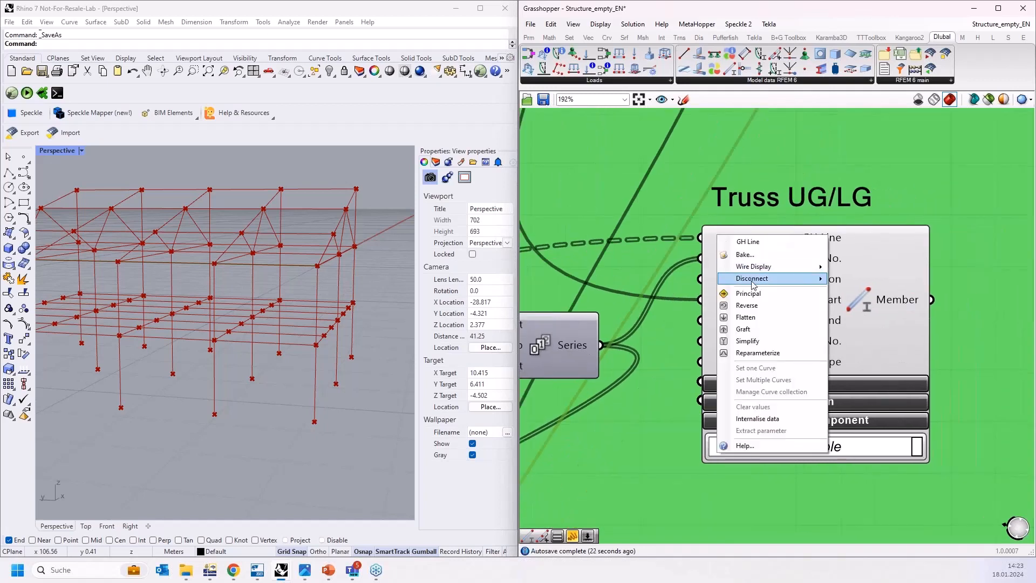
click(752, 319)
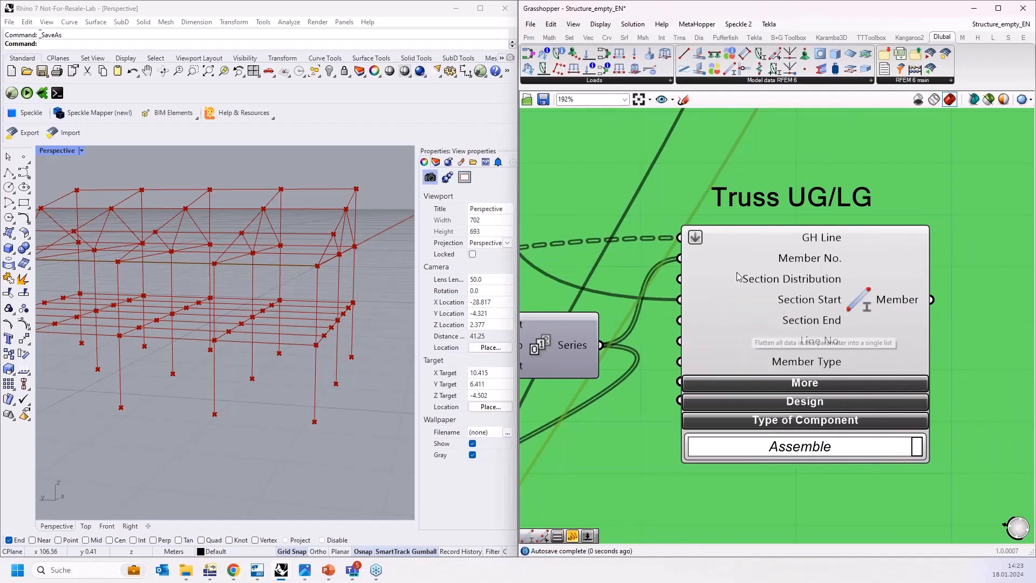
Flatten the GH Line input of the Truss diagonals Member component.
scroll(706, 247, down, 3)
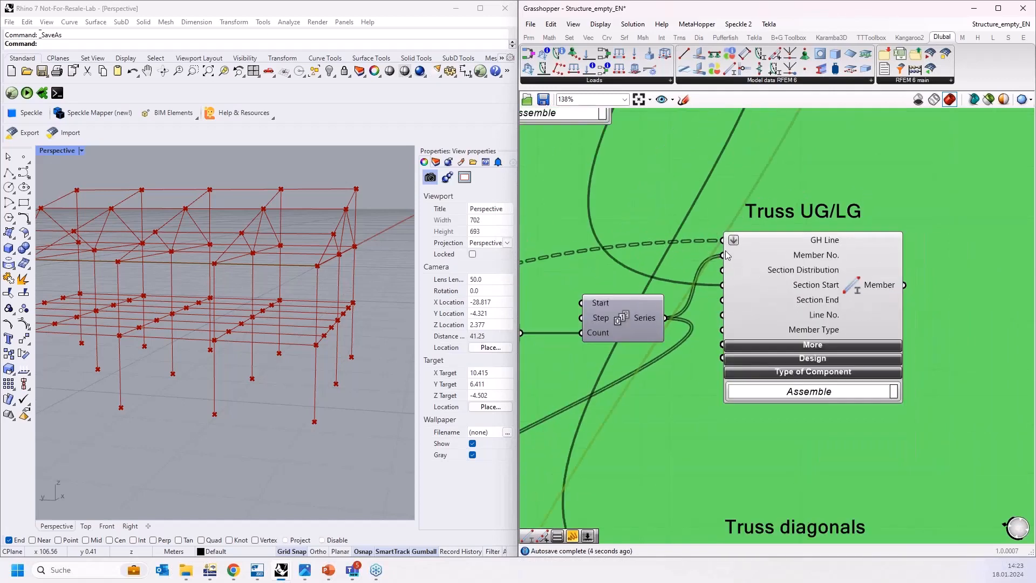
scroll(766, 198, down, 6)
right_drag(751, 331, 723, 253)
scroll(723, 253, up, 10)
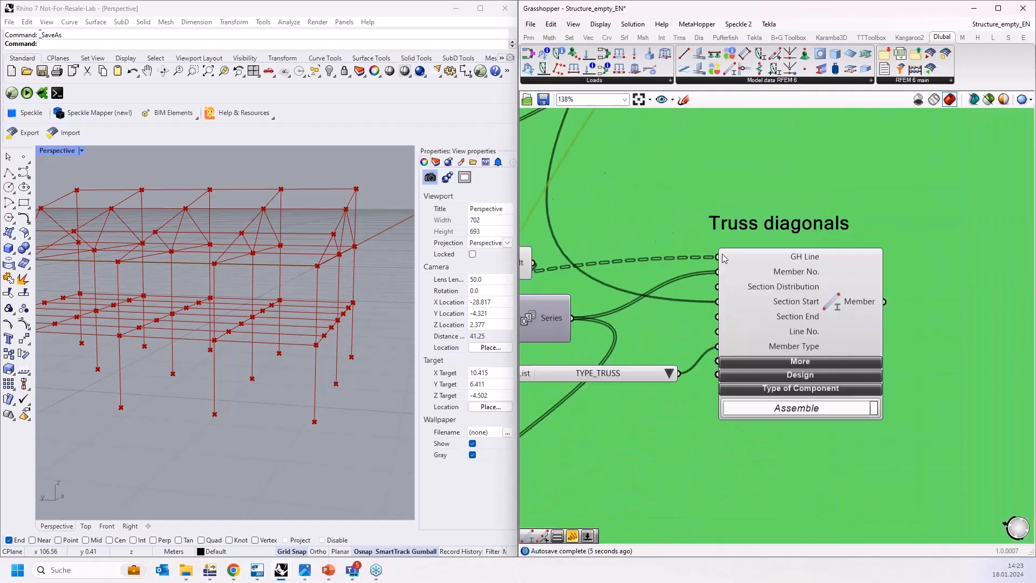
right_click(734, 260)
click(751, 326)
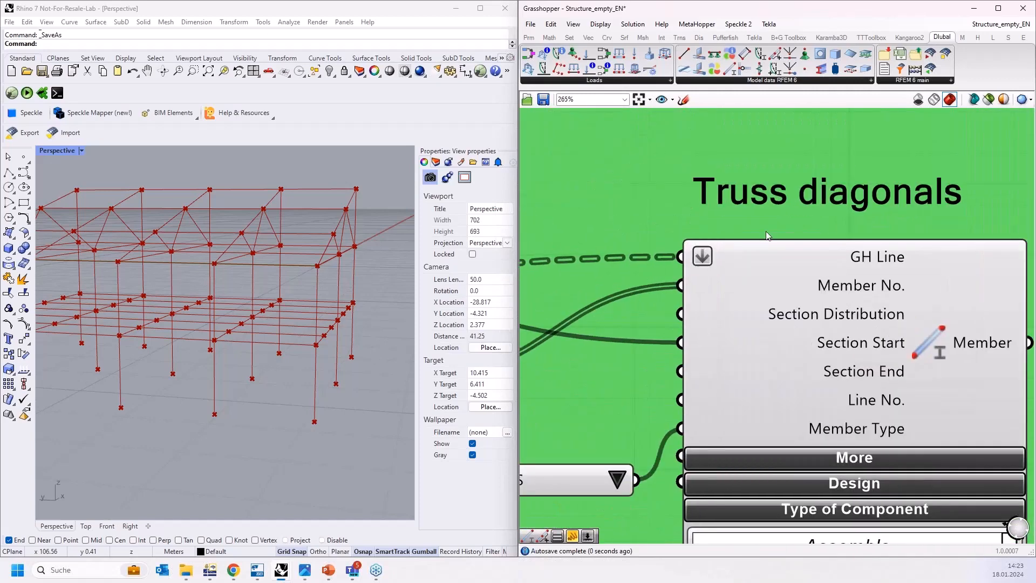
Flatten the GH Line input of the Columns Member component.
scroll(773, 212, down, 5)
scroll(773, 213, down, 1)
right_drag(759, 421, 779, 320)
scroll(780, 319, up, 5)
right_click(763, 335)
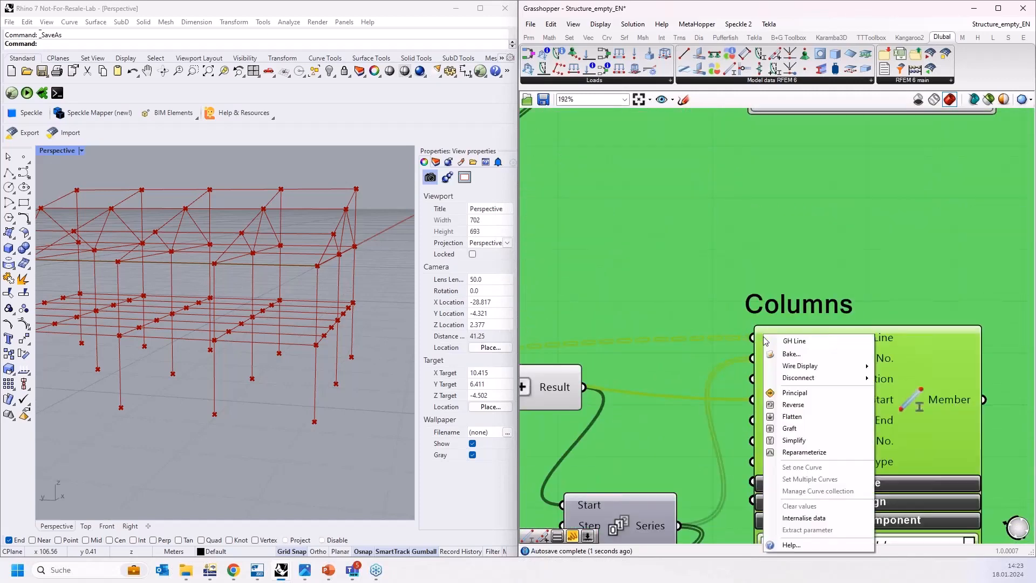
click(792, 416)
Add a new Dlubal Member component near the blue geometry group and connect the Coupling members Segments output to its GH Line input.
scroll(787, 206, down, 5)
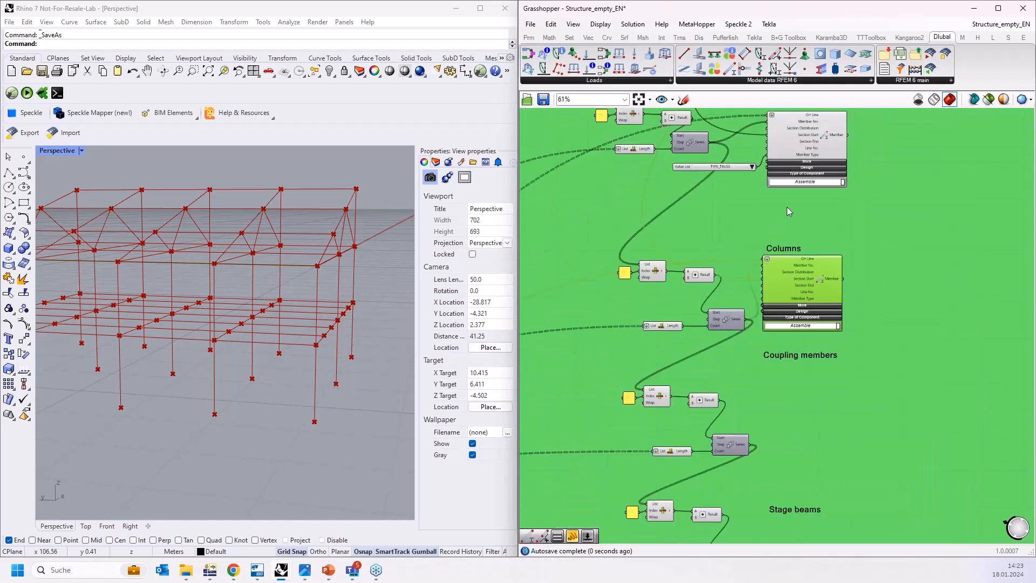
scroll(736, 380, up, 3)
scroll(728, 370, up, 1)
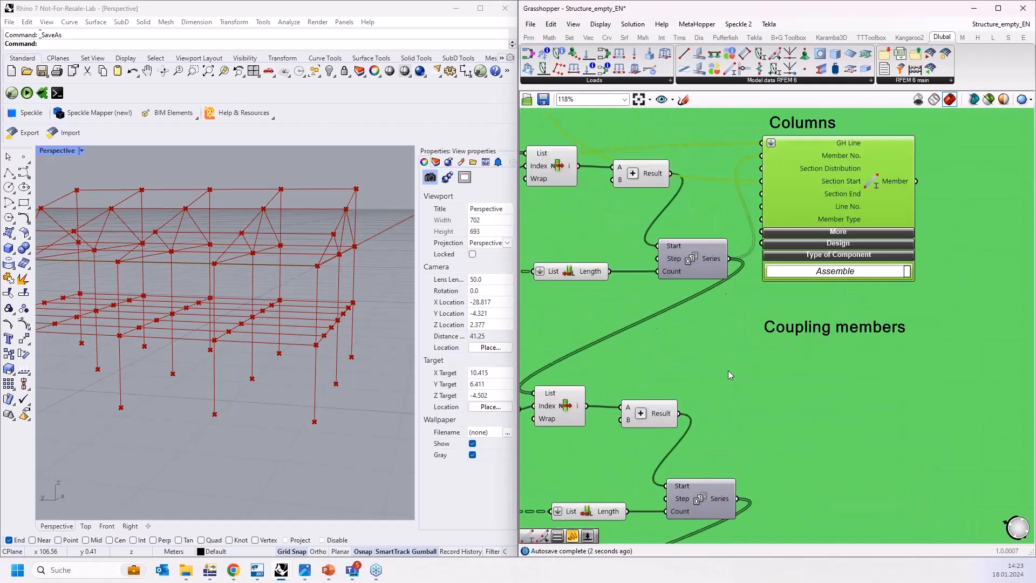
right_drag(730, 377, 787, 335)
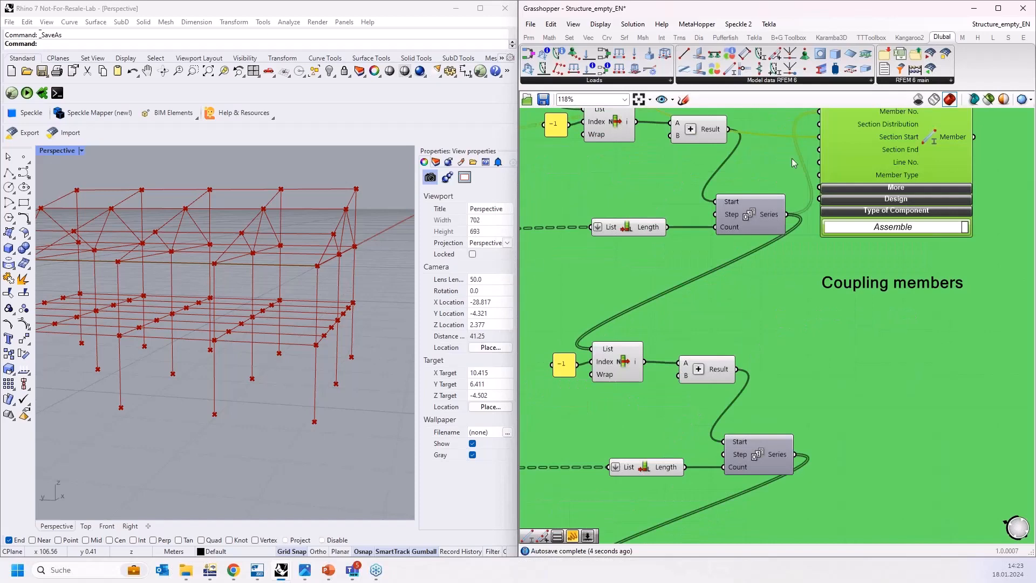
drag(730, 69, 867, 347)
scroll(983, 349, down, 8)
drag(982, 349, 621, 406)
scroll(570, 400, up, 5)
drag(559, 387, 696, 400)
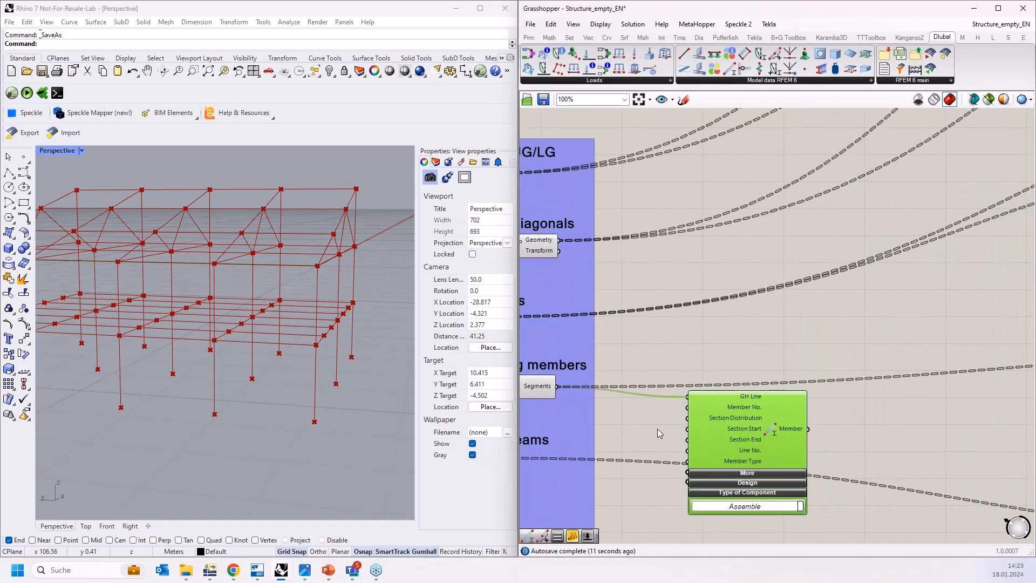
Connect the Section output of section no. 3 to the new Member component's Section Start input and place the component beneath the Coupling members heading.
scroll(634, 460, down, 3)
scroll(636, 464, down, 3)
scroll(863, 216, up, 8)
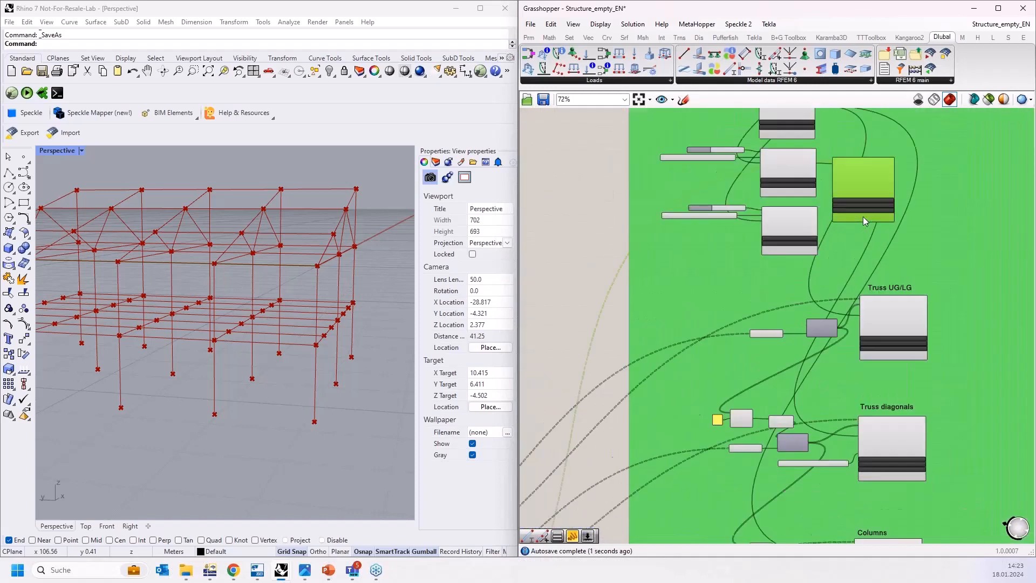
right_drag(838, 194, 810, 275)
drag(835, 217, 891, 238)
right_drag(810, 286, 861, 283)
drag(804, 303, 886, 244)
scroll(845, 194, down, 6)
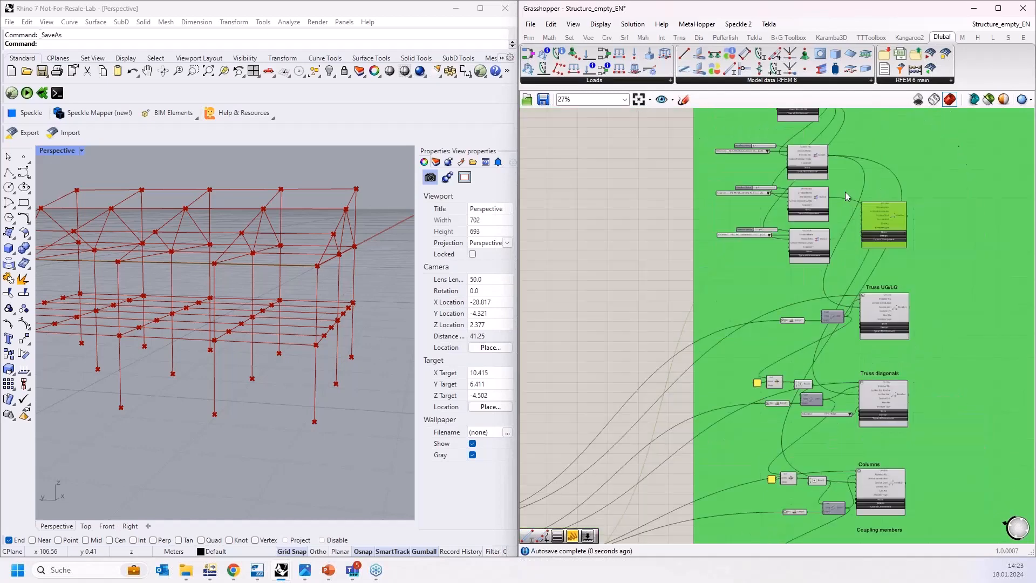
drag(872, 208, 857, 388)
scroll(857, 387, up, 5)
scroll(854, 378, up, 4)
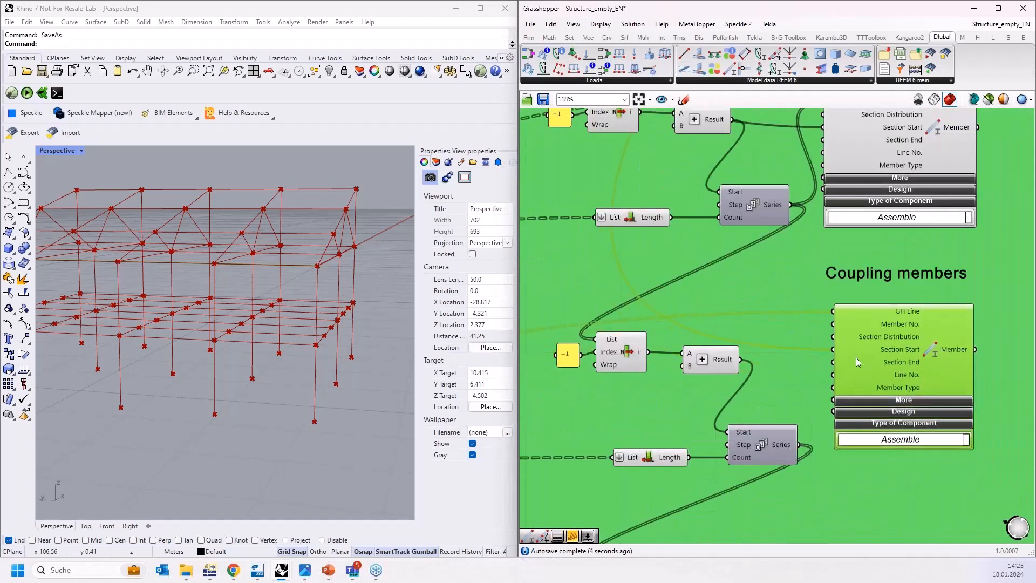
Connect a new value list set to TYPE_TRUSS to the Coupling members component's Member Type input, and its Series output to Member No.
double_click(691, 392)
text(va)
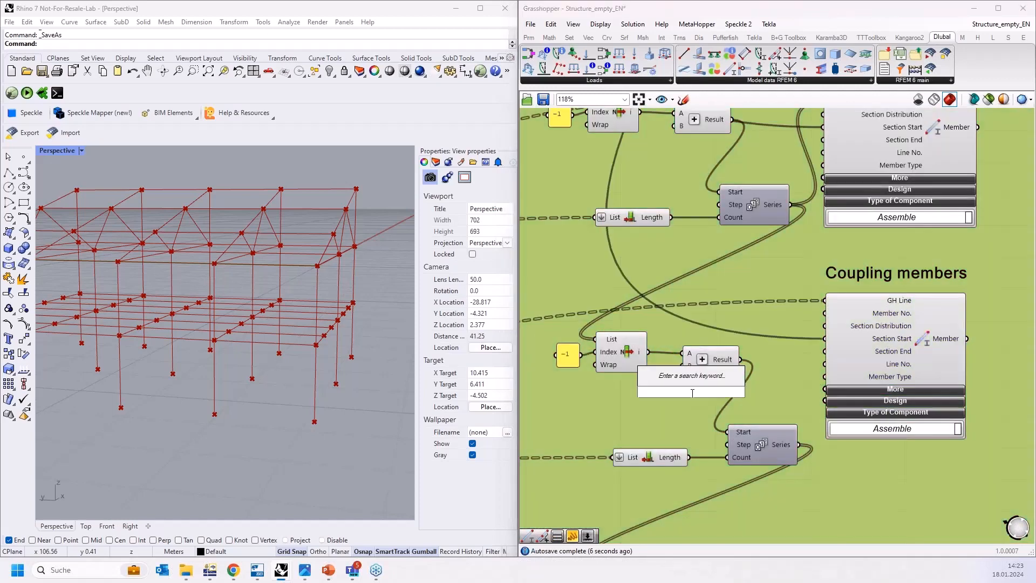
click(715, 378)
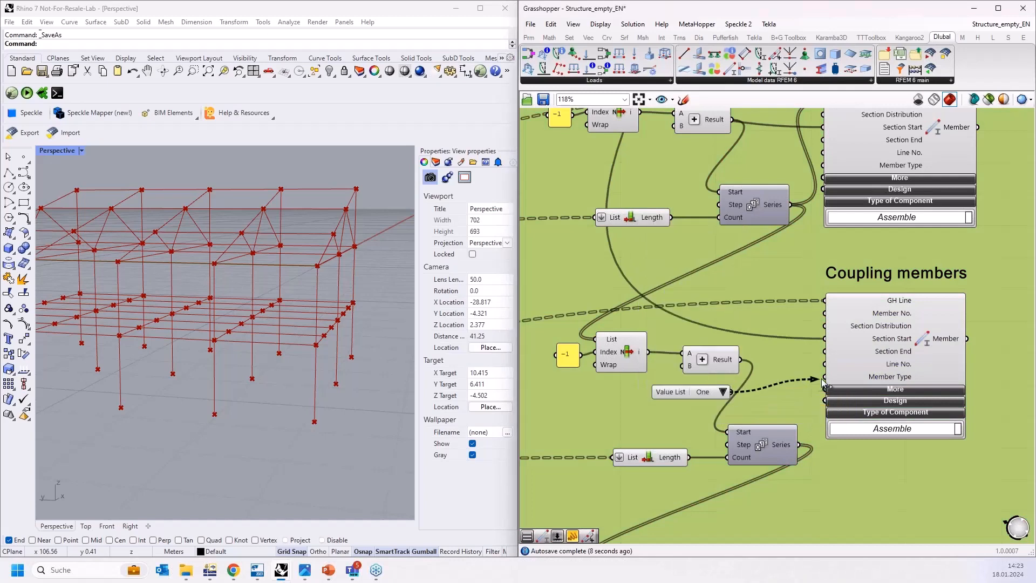
click(805, 392)
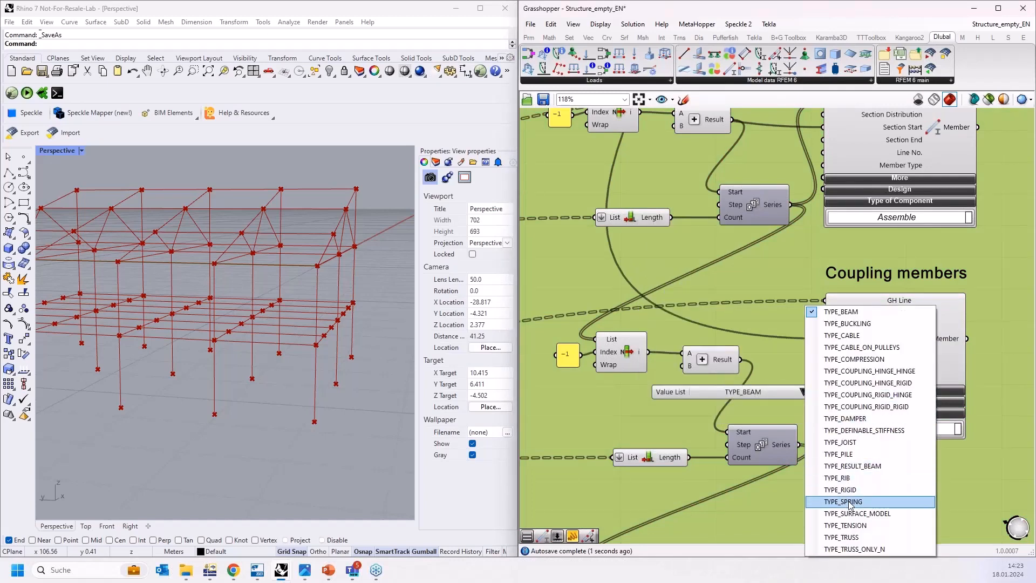
click(842, 538)
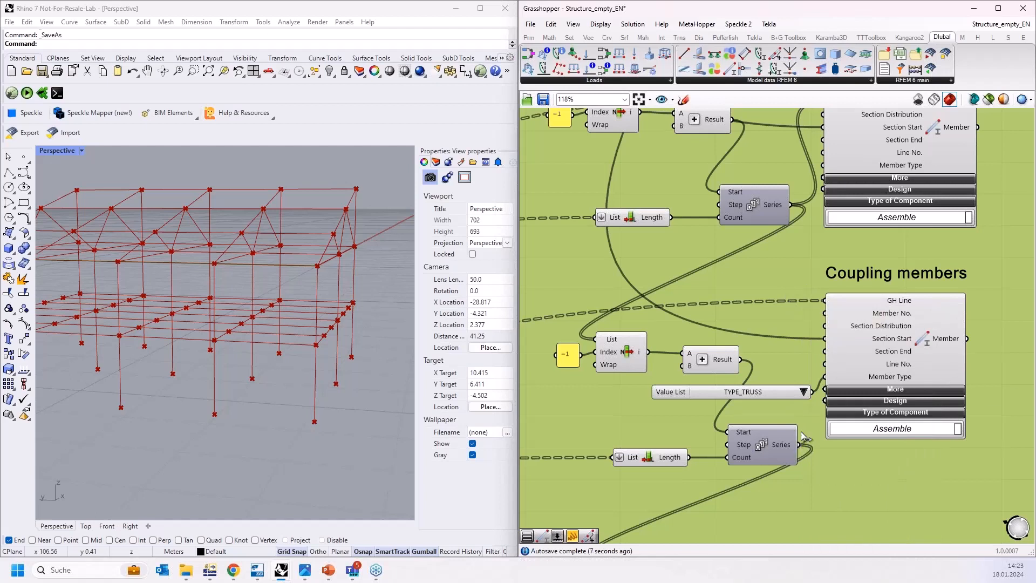
drag(800, 445, 825, 314)
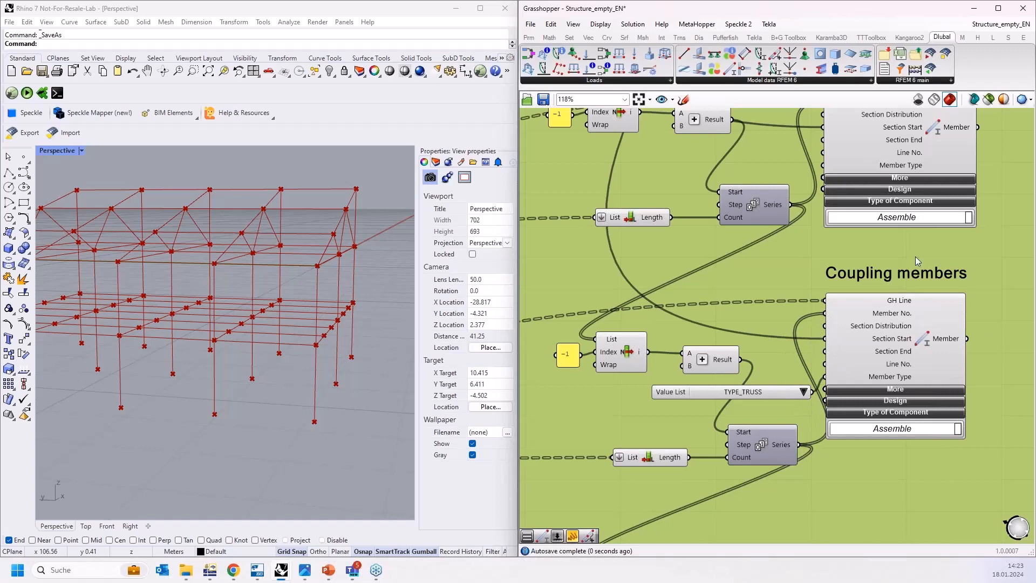
Add a new Dlubal Member component beneath the Stage beams heading.
scroll(779, 246, down, 3)
right_drag(849, 407, 834, 354)
scroll(834, 354, up, 1)
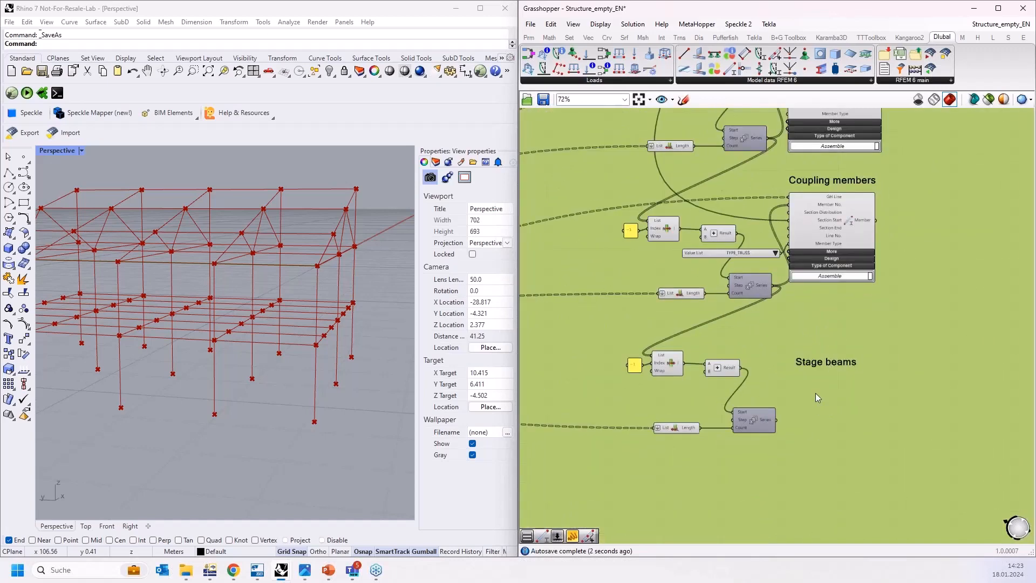
right_drag(802, 424, 830, 383)
scroll(830, 390, up, 1)
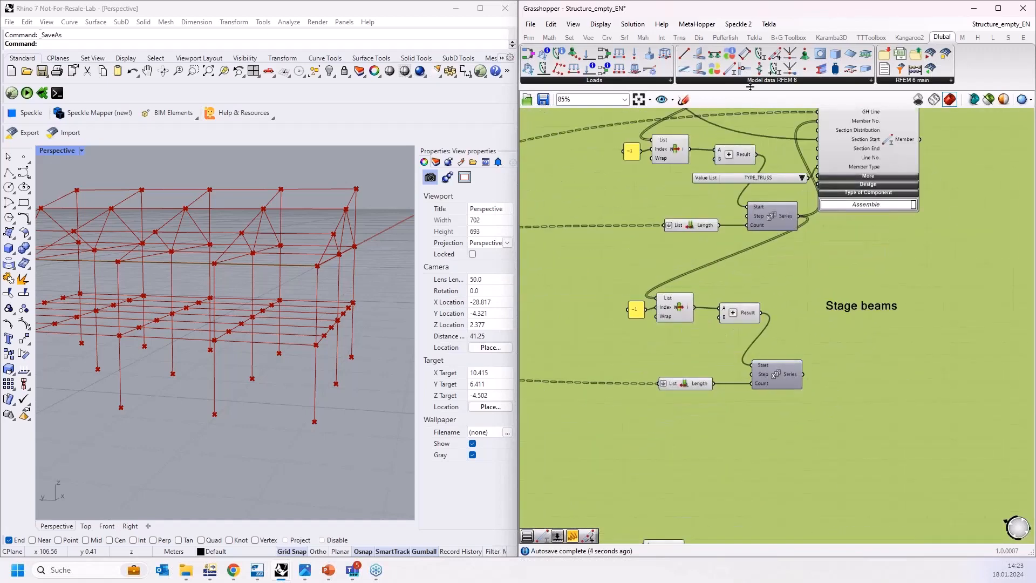
click(729, 69)
click(883, 347)
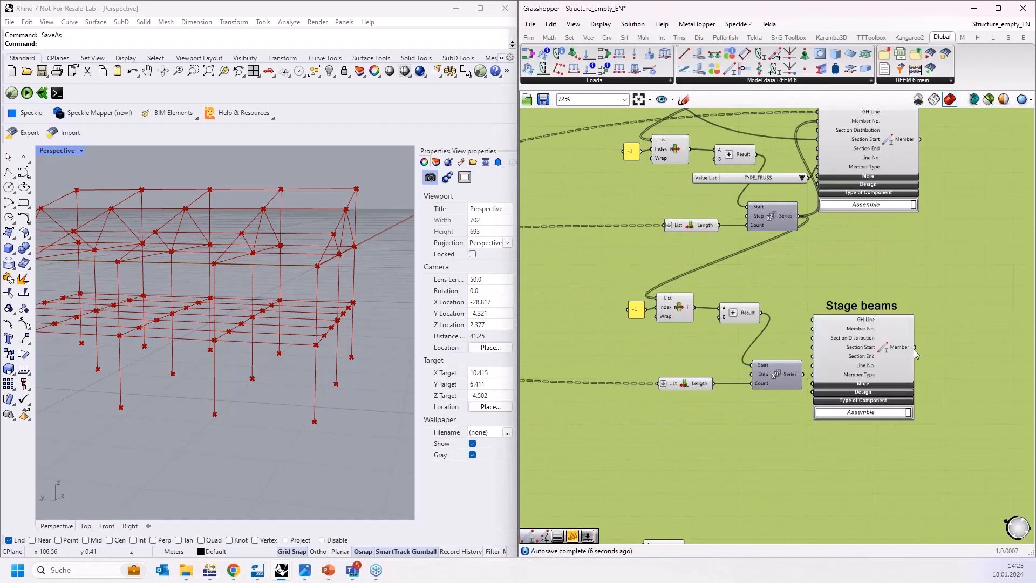
Move the new Member component next to the blue geometry group and connect the Stage beams curve output to its GH Line input.
scroll(915, 349, down, 7)
drag(895, 349, 667, 347)
scroll(643, 340, up, 3)
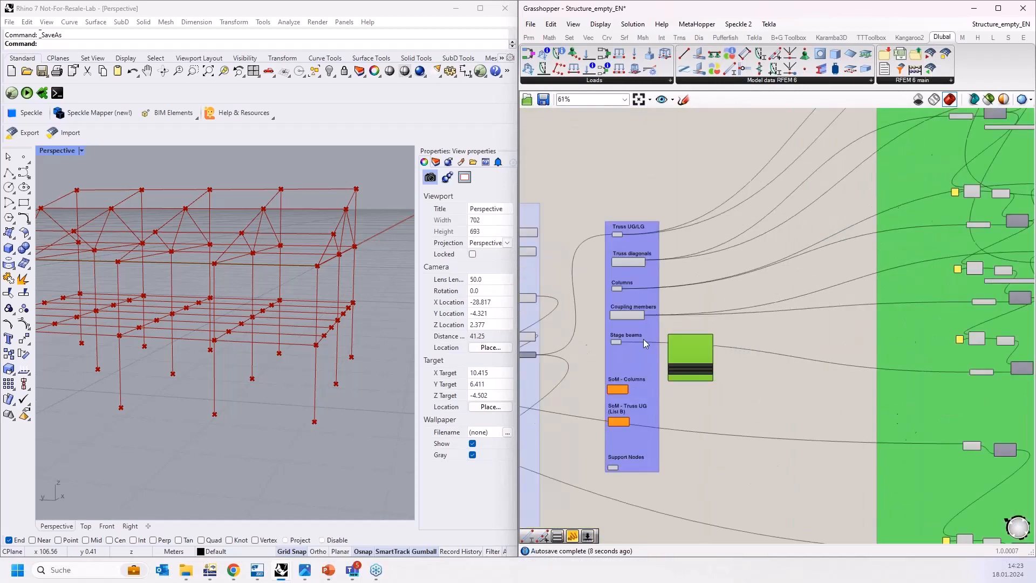
scroll(643, 339, up, 1)
drag(601, 346, 687, 335)
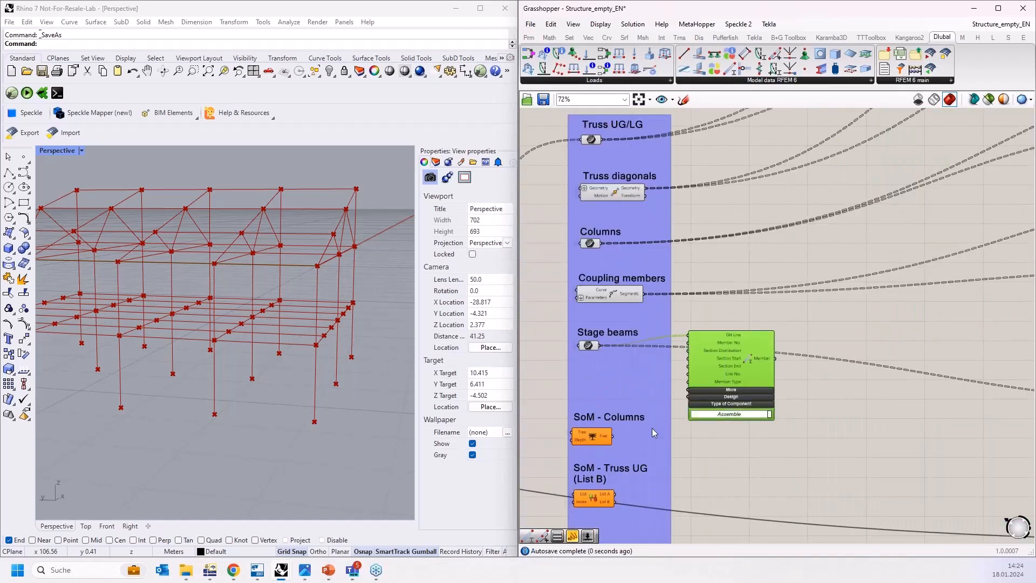
Connect the Section output of section no. 3 to this Member component's Section Start input and place the component back beneath the Stage beams heading.
scroll(652, 428, down, 7)
drag(673, 408, 856, 216)
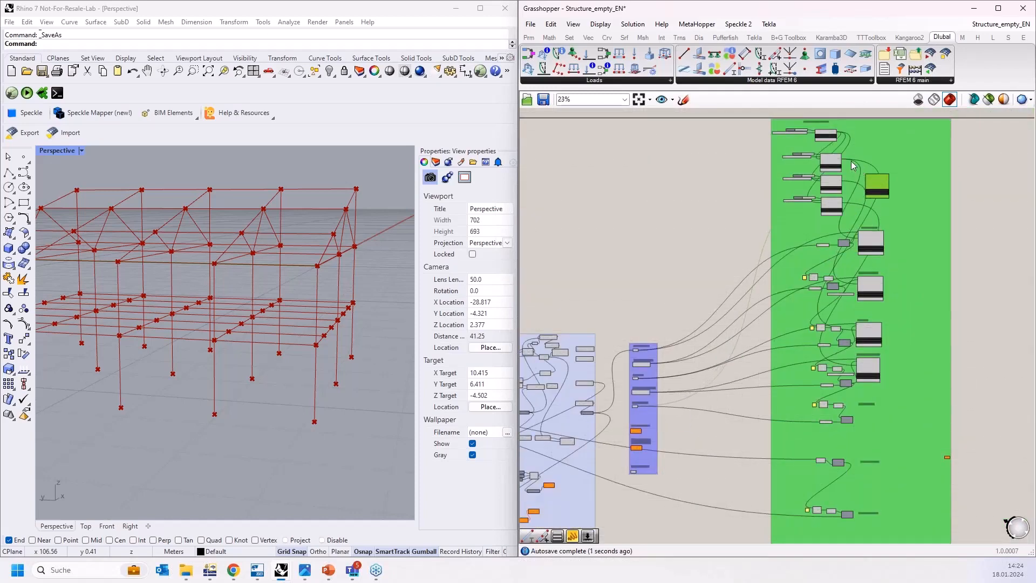
scroll(848, 168, up, 8)
drag(808, 371, 926, 273)
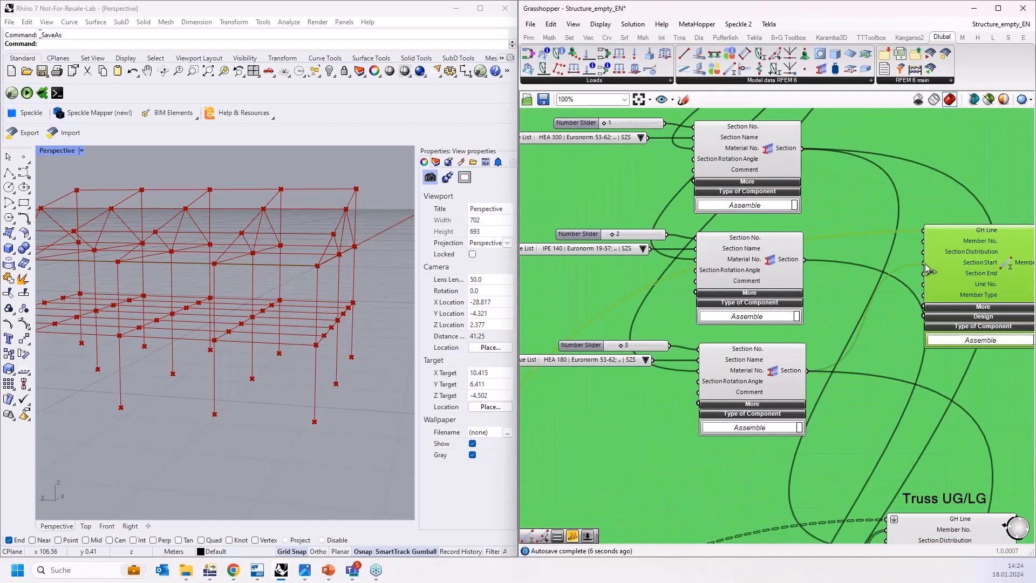
scroll(856, 348, down, 9)
drag(867, 335, 855, 432)
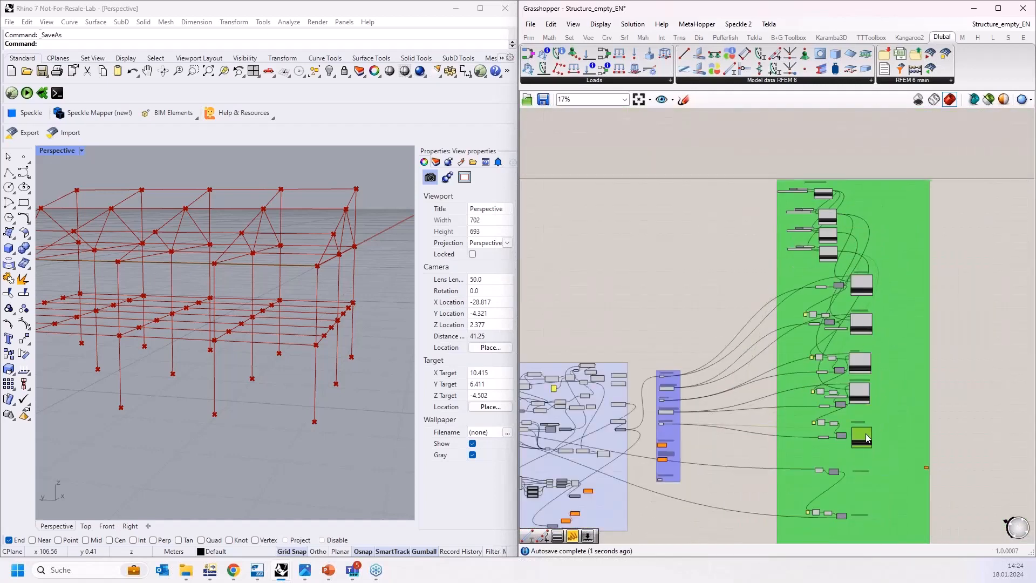
Connect the Stage beams Series output to the Member No. input of the Stage beams Member component.
scroll(853, 434, up, 2)
scroll(851, 437, up, 6)
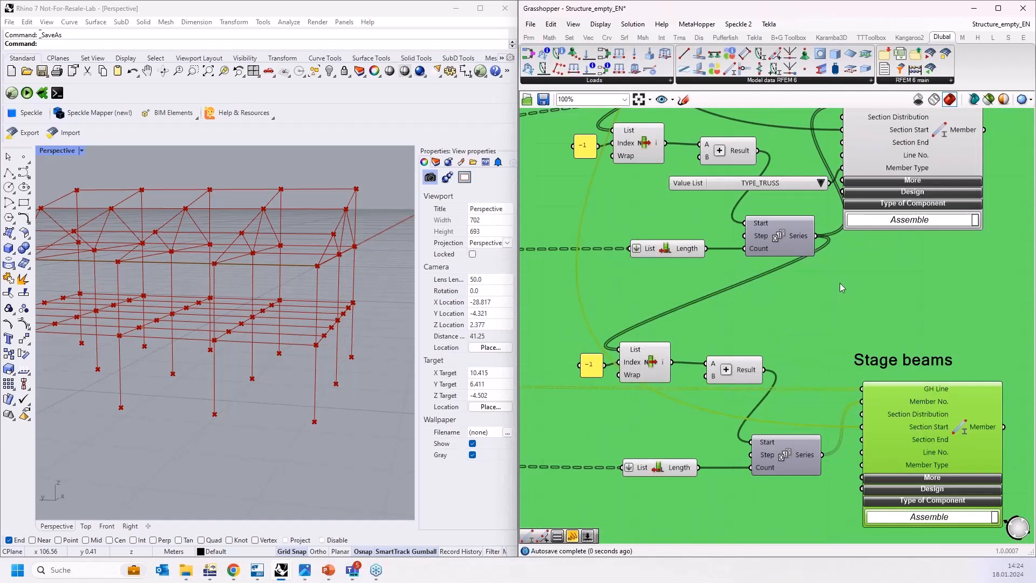
scroll(840, 283, down, 2)
scroll(863, 375, up, 3)
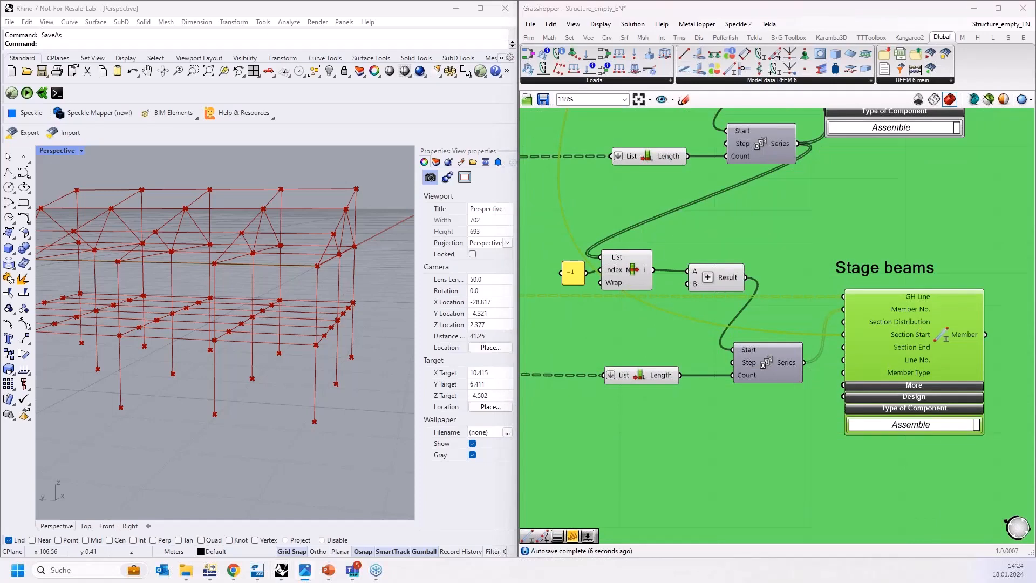
scroll(877, 375, down, 3)
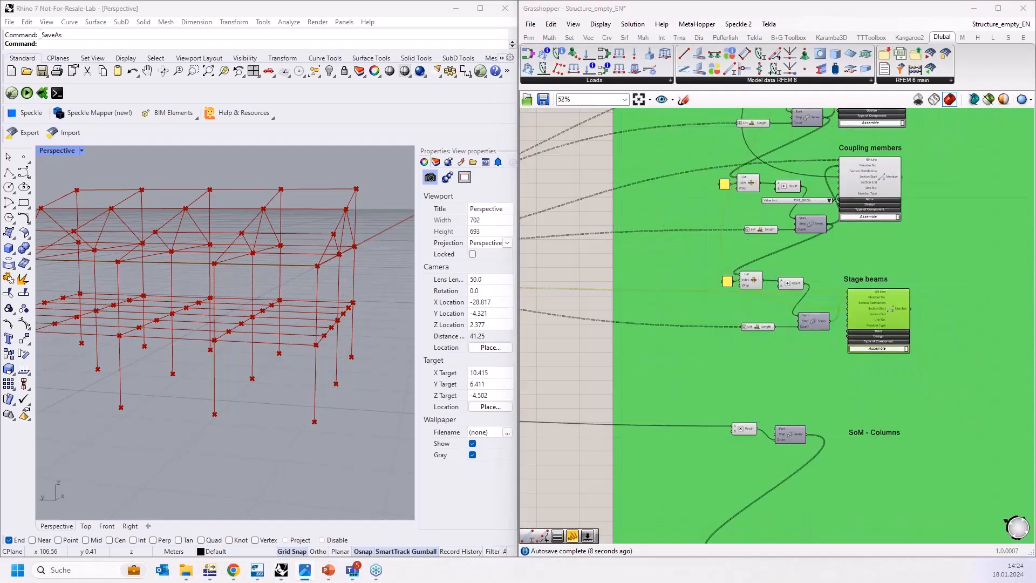
right_drag(819, 170, 828, 270)
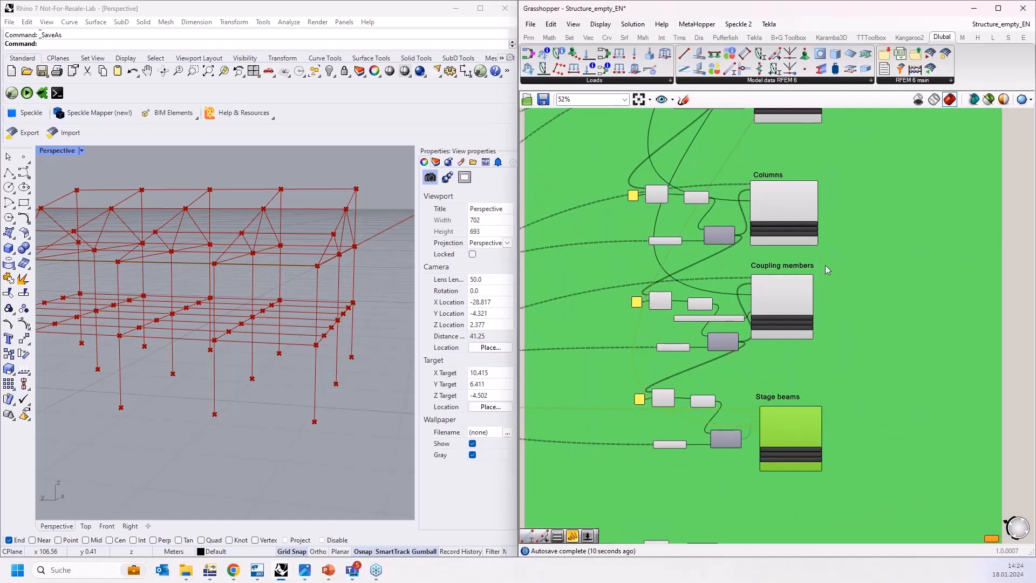
Examine the whole parametric frame in the Rhino Perspective viewport from several angles, including a closer look at its columns and beams.
scroll(280, 322, down, 3)
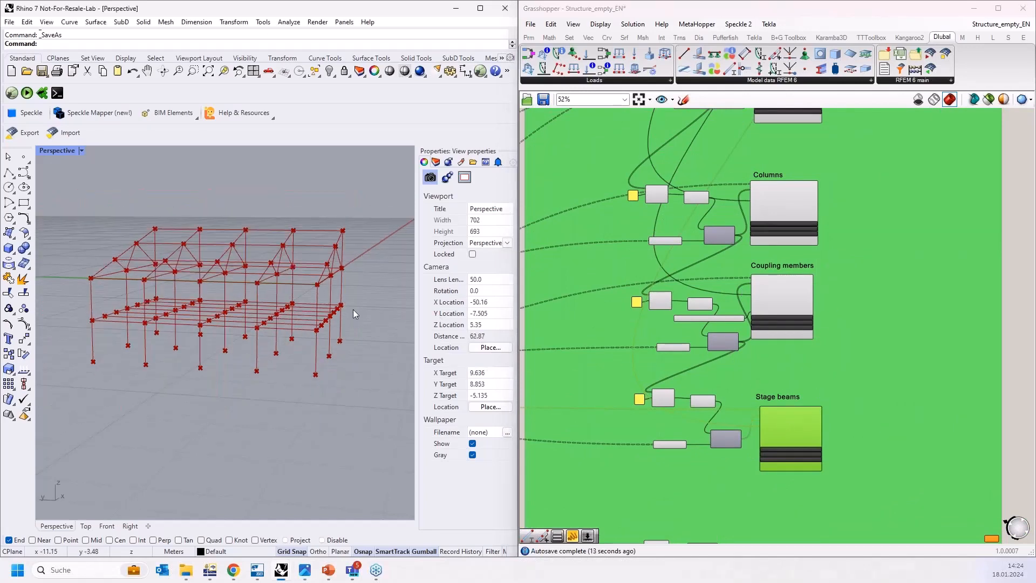
mouse_move(353, 311)
right_down()
mouse_move(363, 342)
mouse_move(372, 316)
right_up()
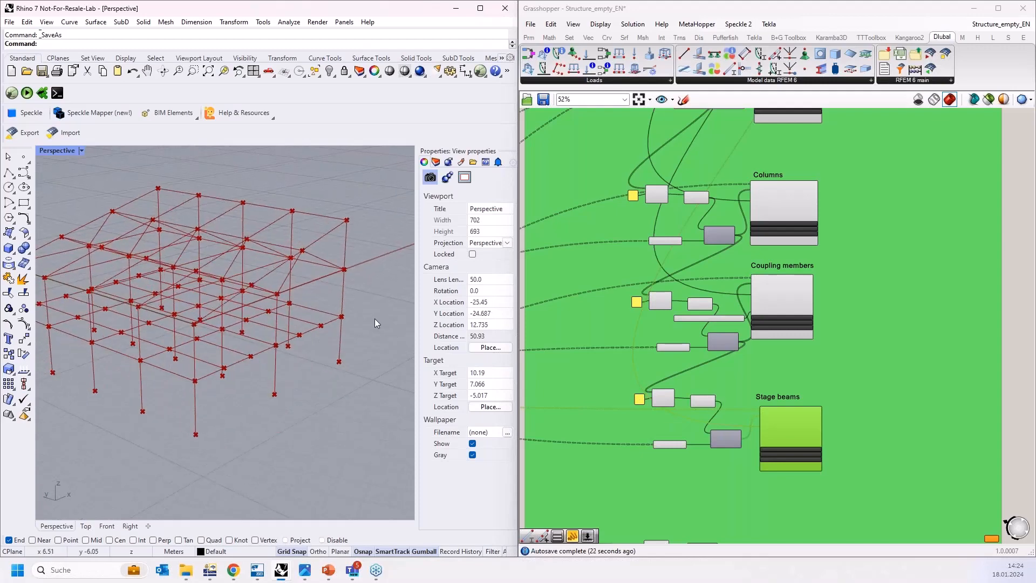
scroll(376, 322, up, 3)
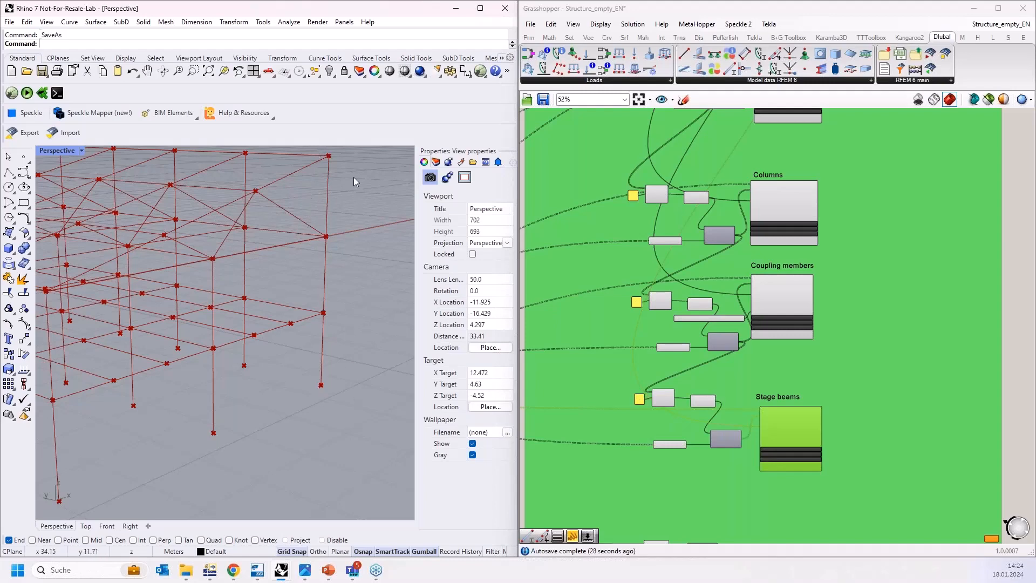
scroll(352, 338, down, 3)
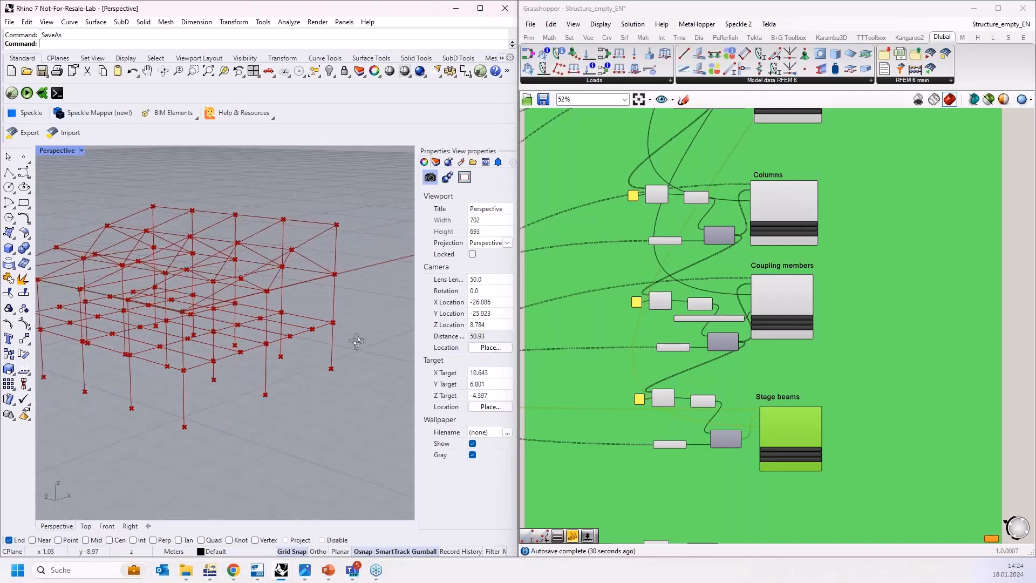
right_drag(358, 341, 361, 361)
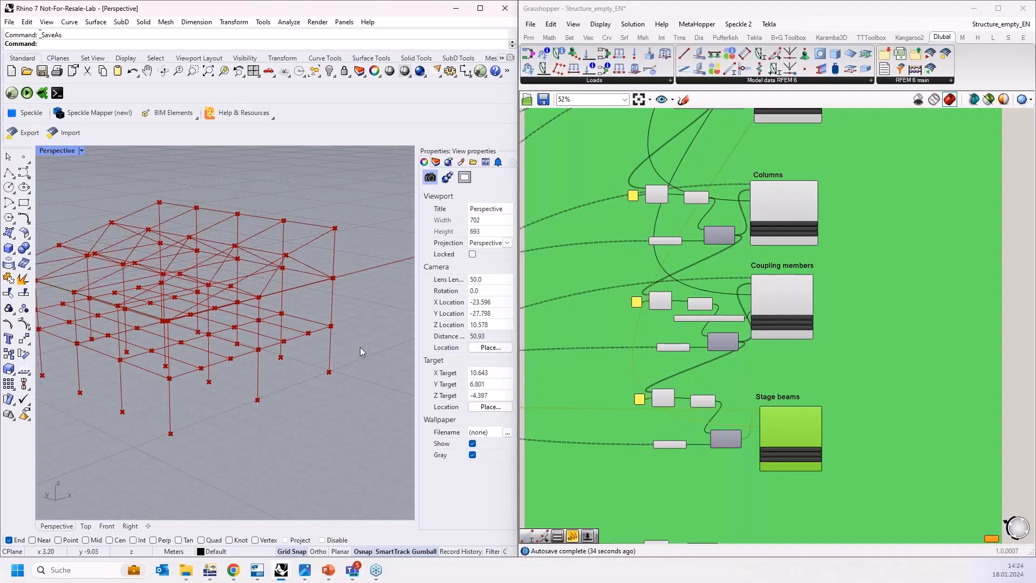
right_drag(349, 352, 334, 372)
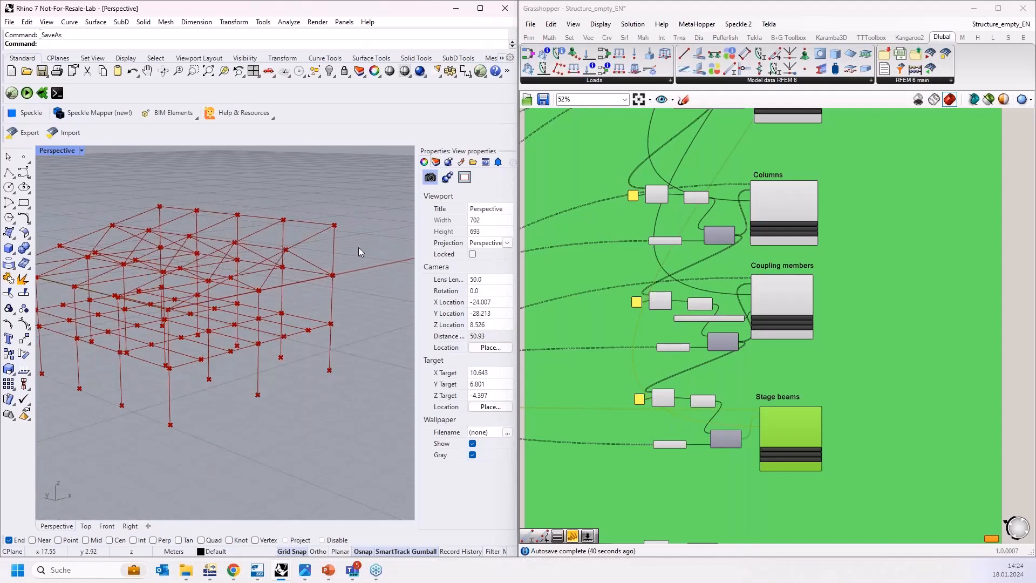
Examine the hall's trusses, columns and coupling members in the perspective viewport from several angles.
drag(325, 213, 321, 351)
drag(320, 213, 353, 386)
right_drag(353, 386, 304, 223)
scroll(301, 228, up, 6)
drag(296, 206, 371, 250)
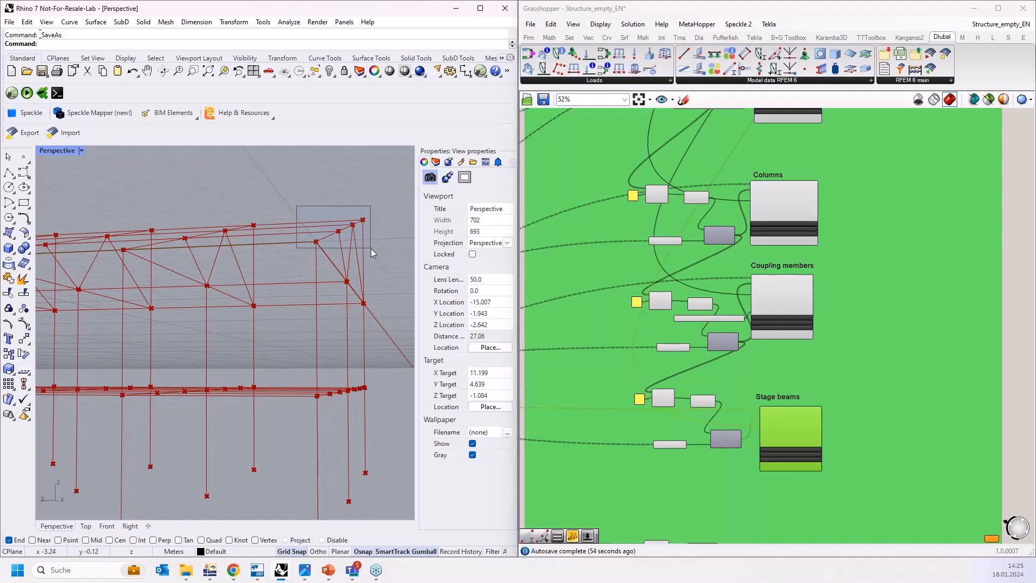
right_drag(334, 235, 346, 293)
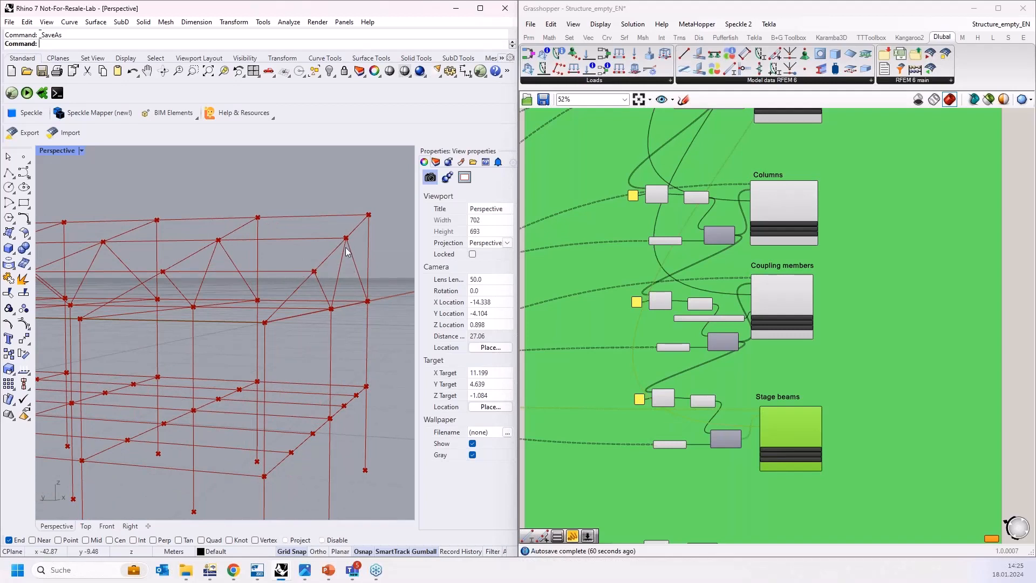
right_drag(339, 270, 331, 239)
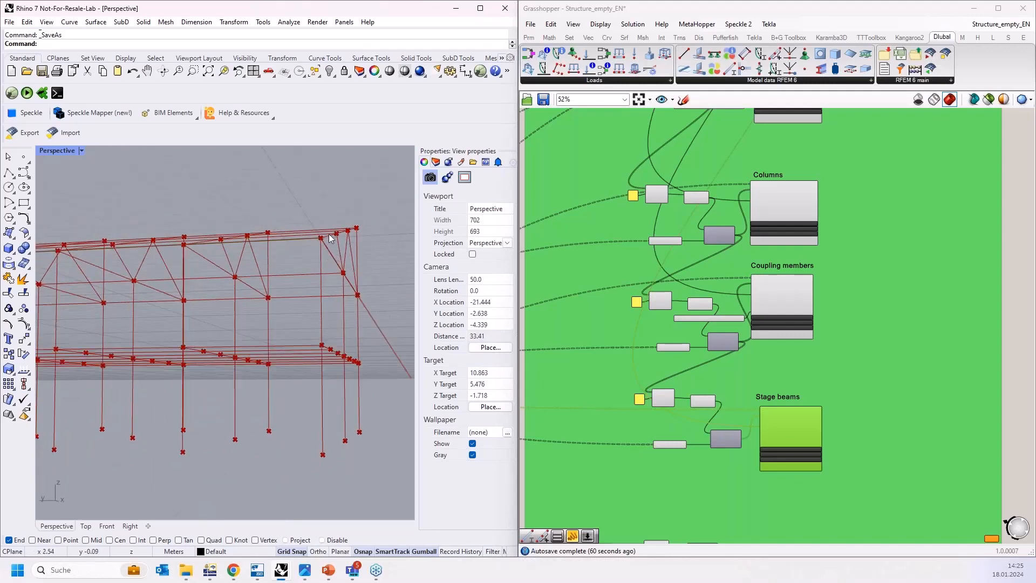
right_drag(362, 202, 318, 296)
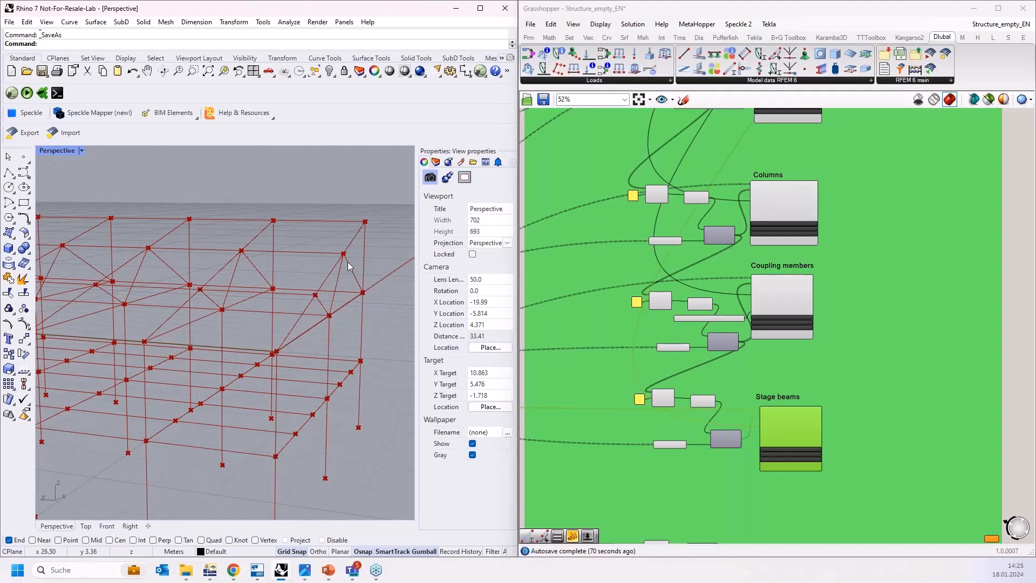
scroll(347, 260, down, 2)
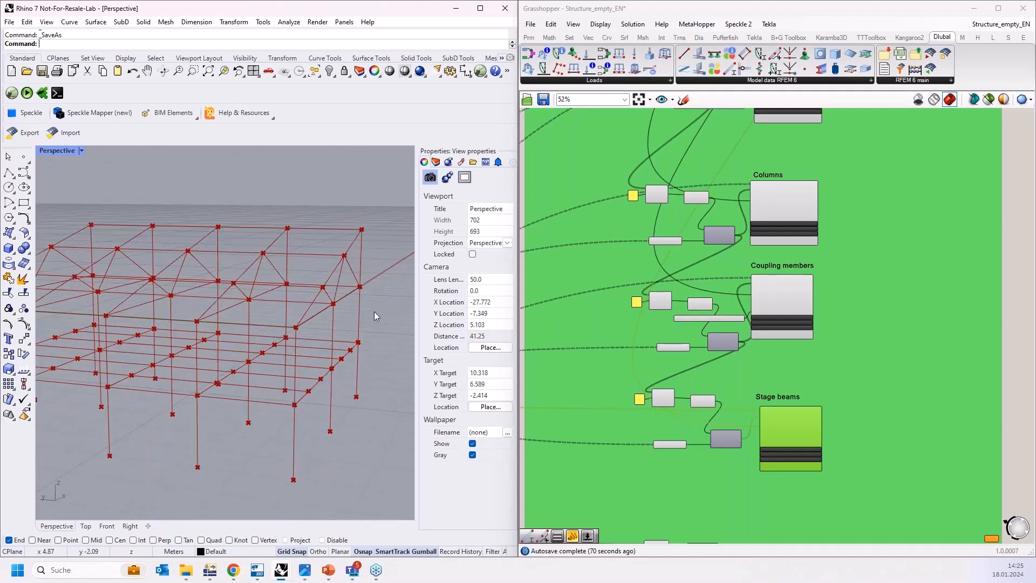
scroll(375, 312, down, 2)
scroll(746, 238, down, 2)
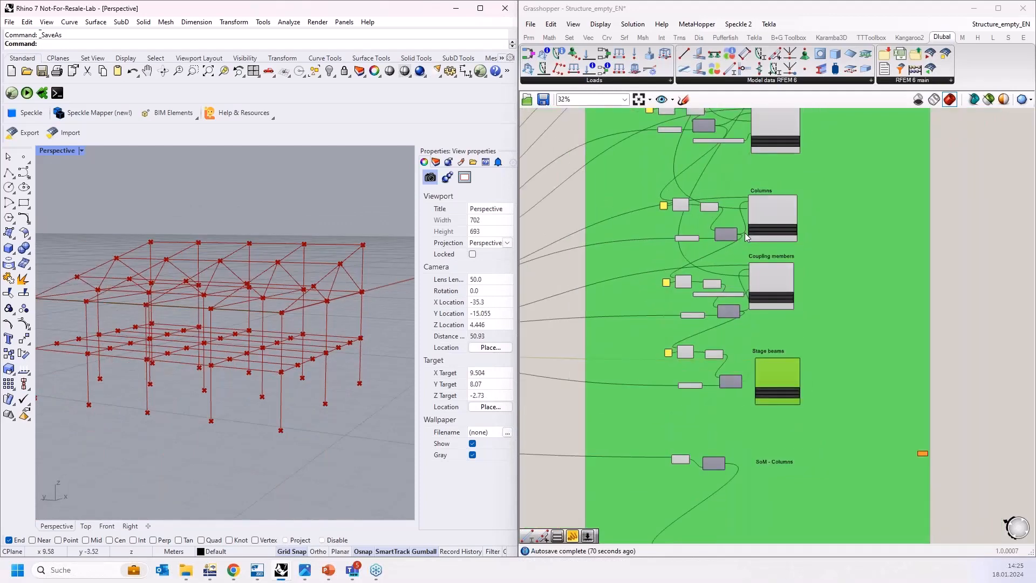
Add a Member Set component directly beneath the "SoM - Columns" label on the Grasshopper canvas.
scroll(744, 403, up, 5)
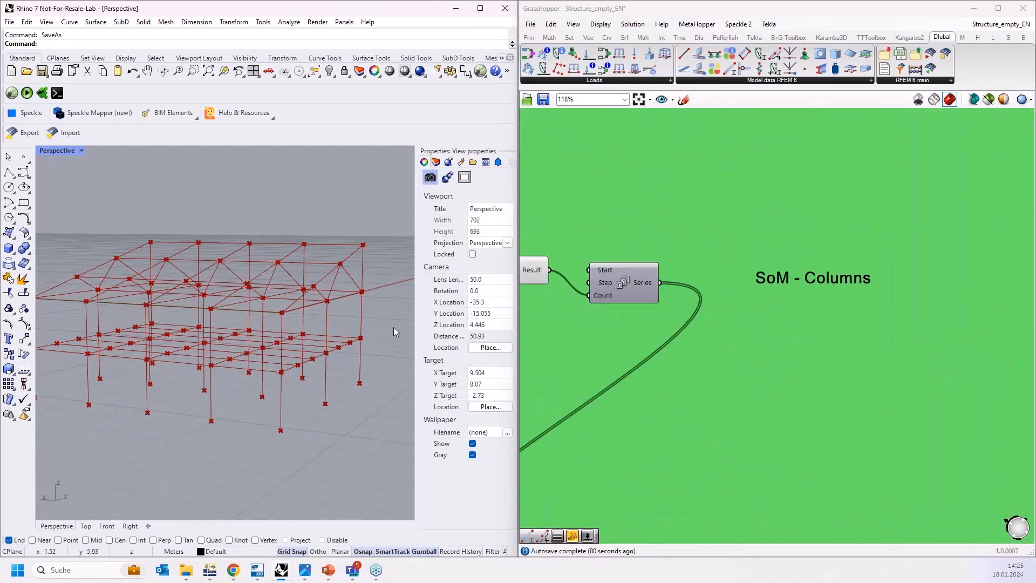
scroll(756, 279, down, 5)
scroll(807, 481, up, 5)
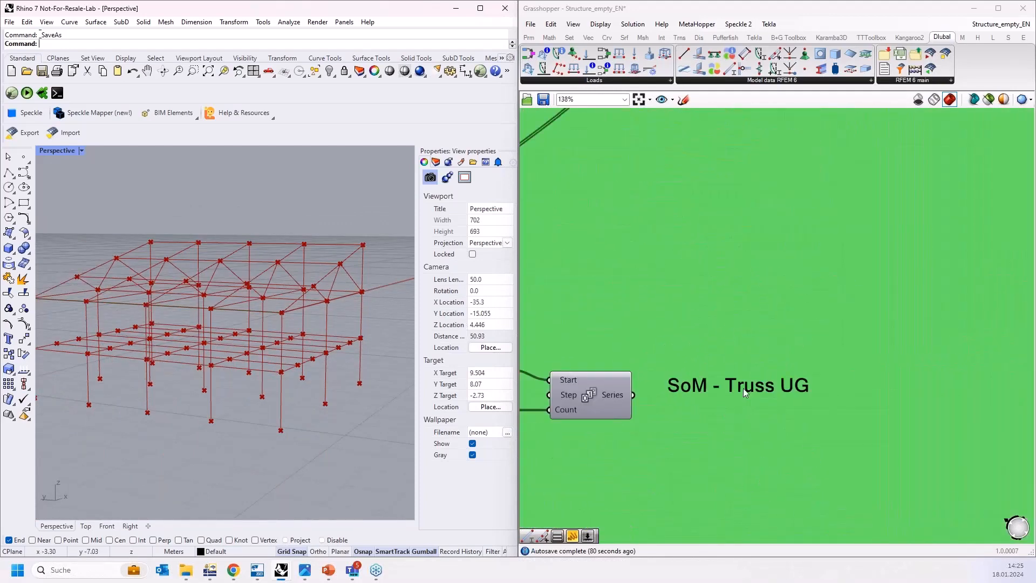
scroll(756, 453, down, 2)
scroll(758, 457, down, 2)
scroll(675, 272, up, 4)
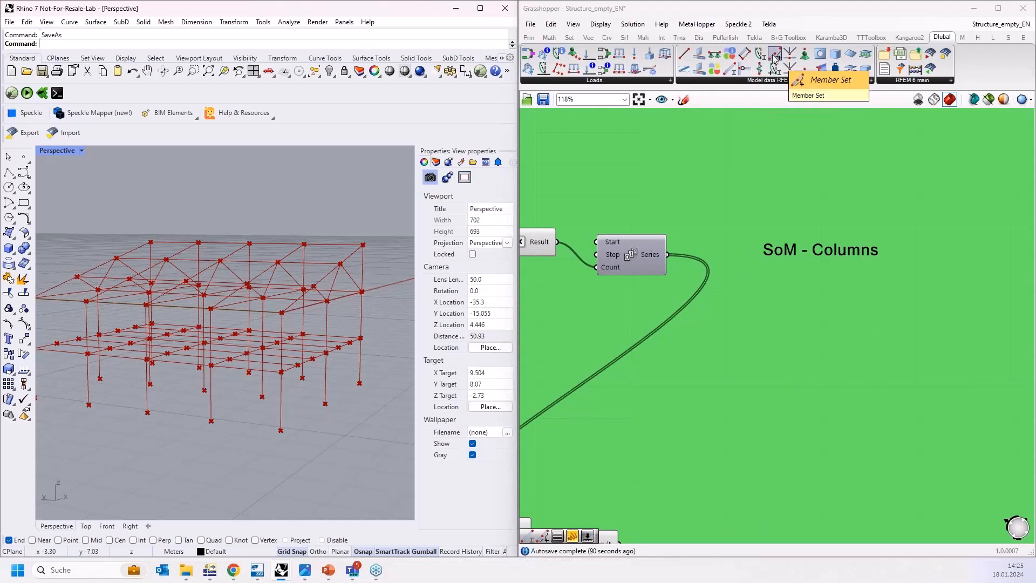
drag(775, 55, 831, 351)
scroll(829, 291, down, 3)
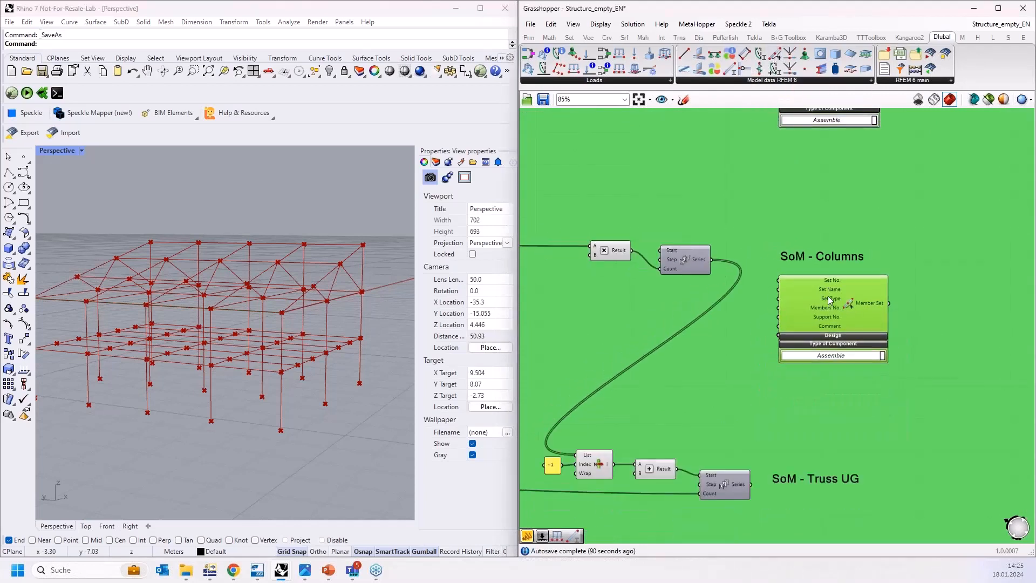
drag(829, 300, 831, 294)
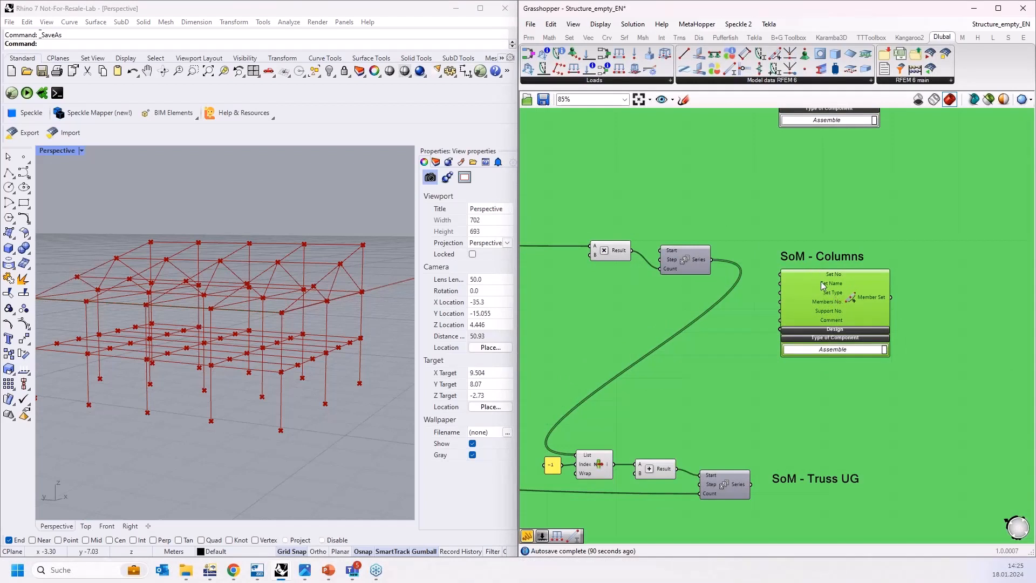
scroll(783, 284, up, 2)
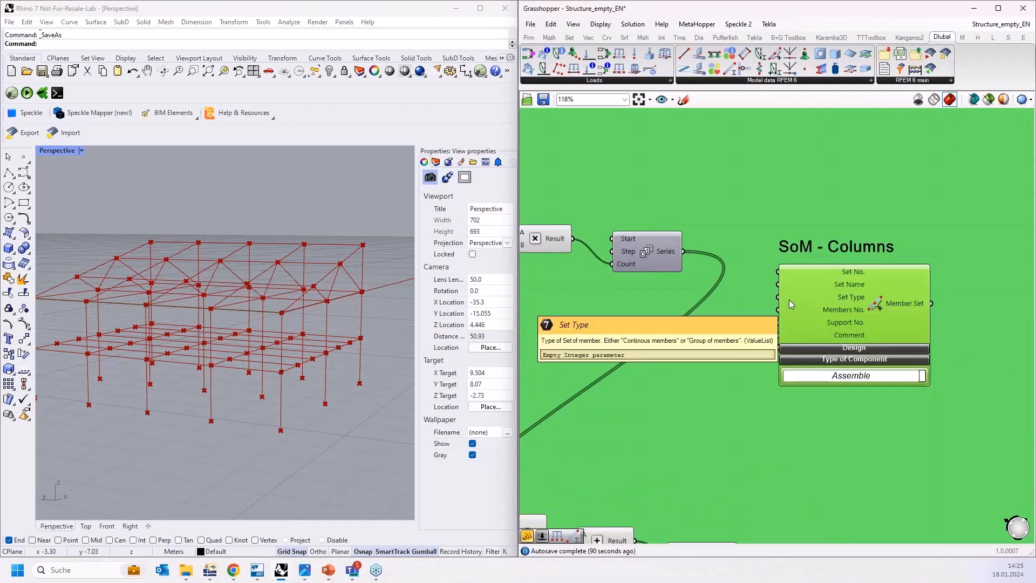
Switch to RFEM, review the New Member Set dialog for continuous members, and close it without creating a set.
mouse_move(831, 312)
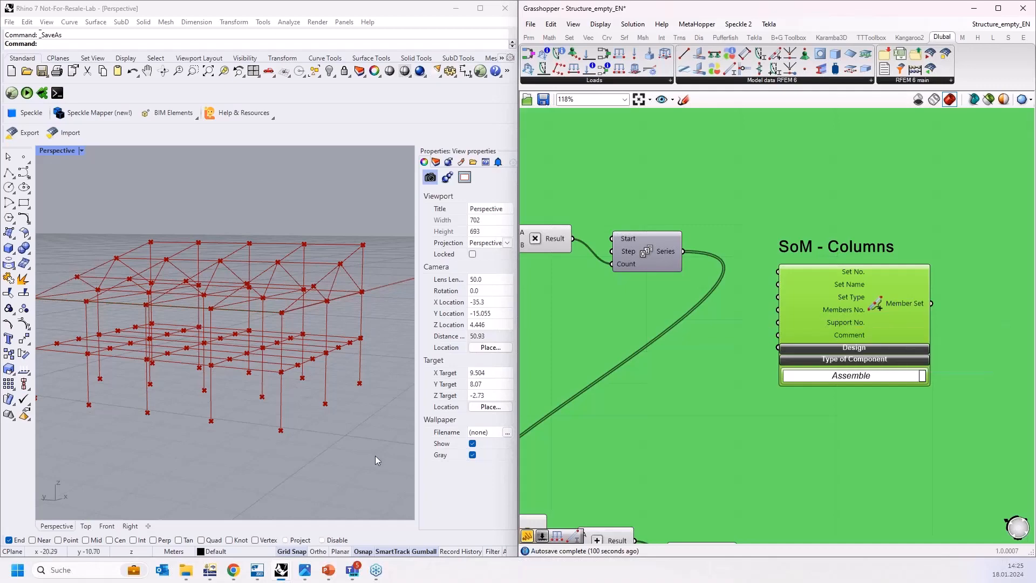
click(205, 573)
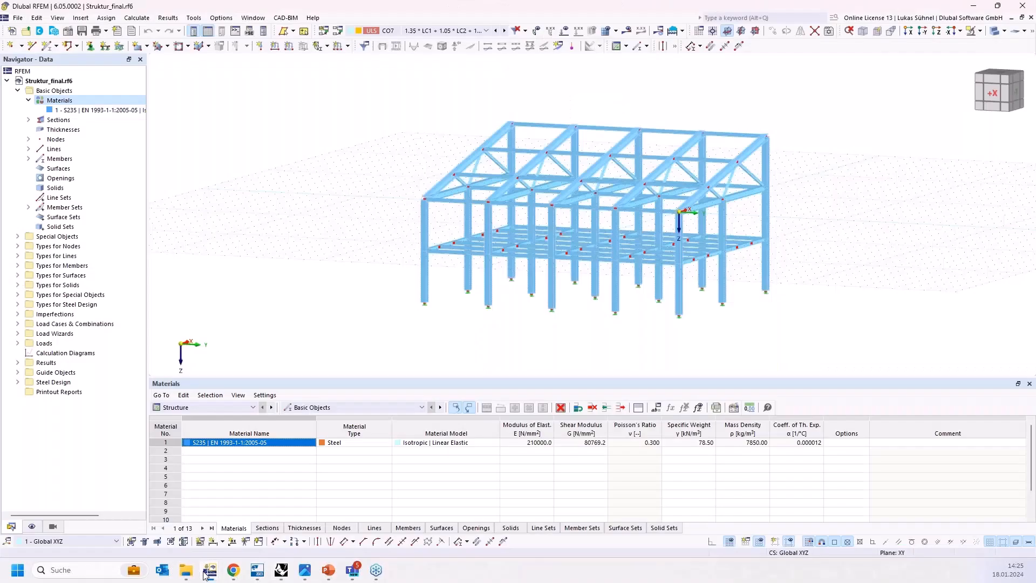
right_click(59, 208)
click(87, 227)
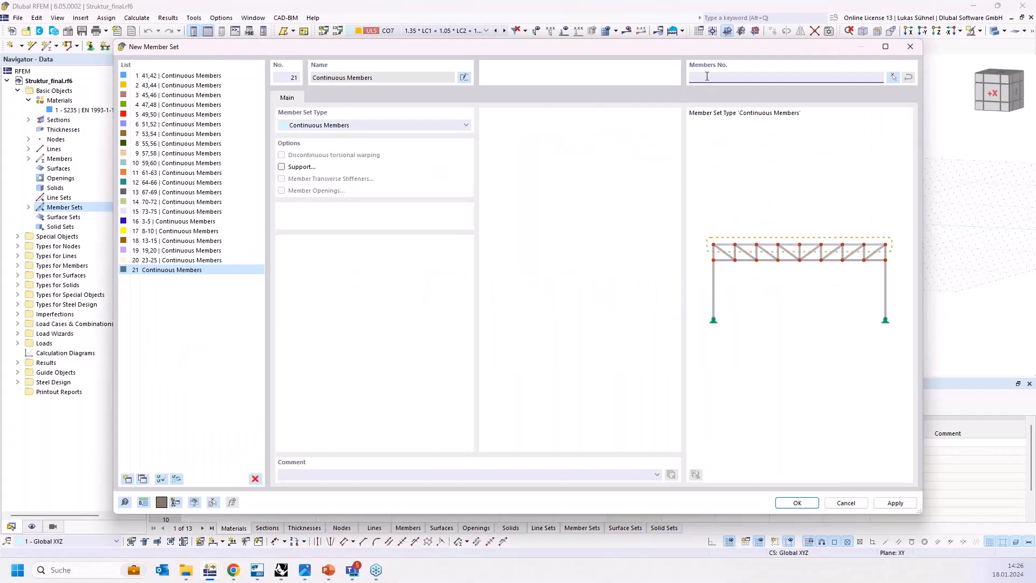
click(846, 503)
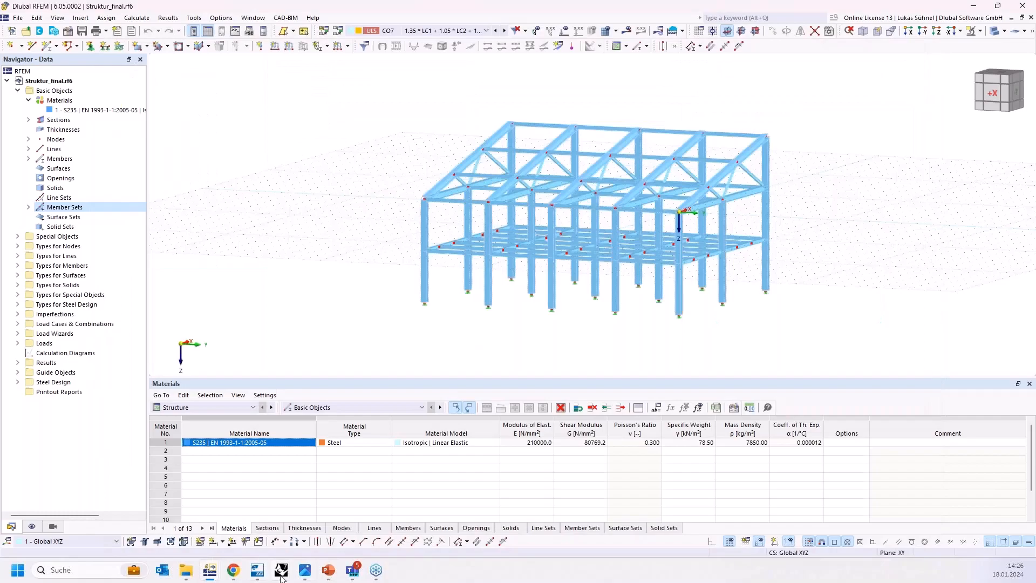
Switch back to Grasshopper and move the Member Set component next to the Columns member component.
click(281, 573)
scroll(697, 415, down, 5)
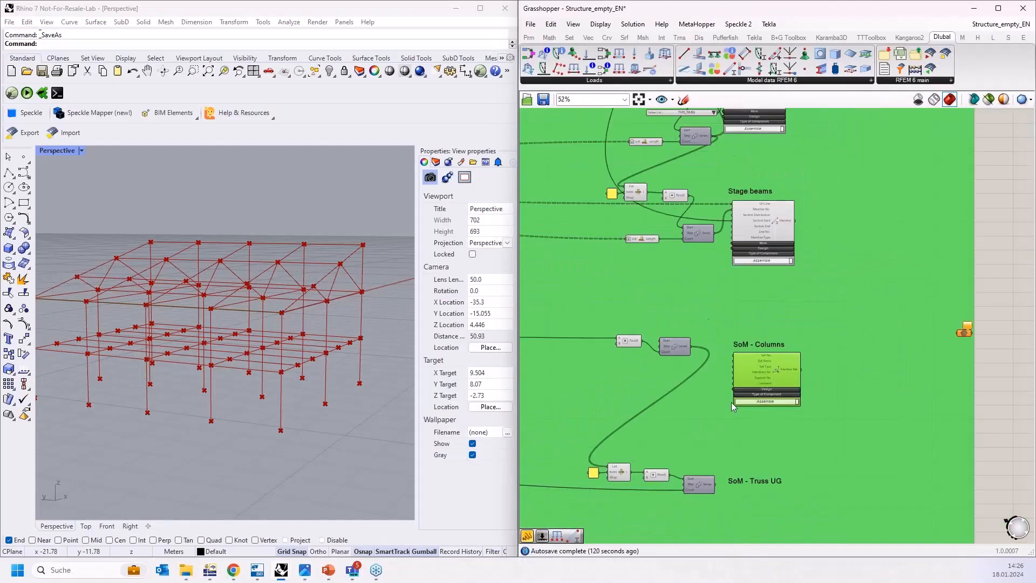
scroll(669, 450, down, 5)
drag(708, 420, 760, 272)
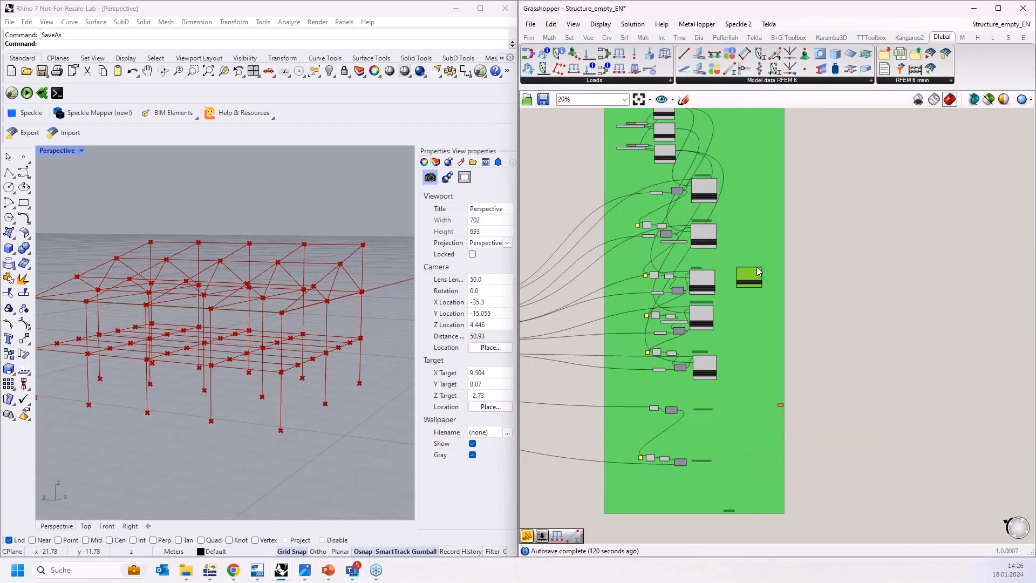
scroll(756, 273, up, 5)
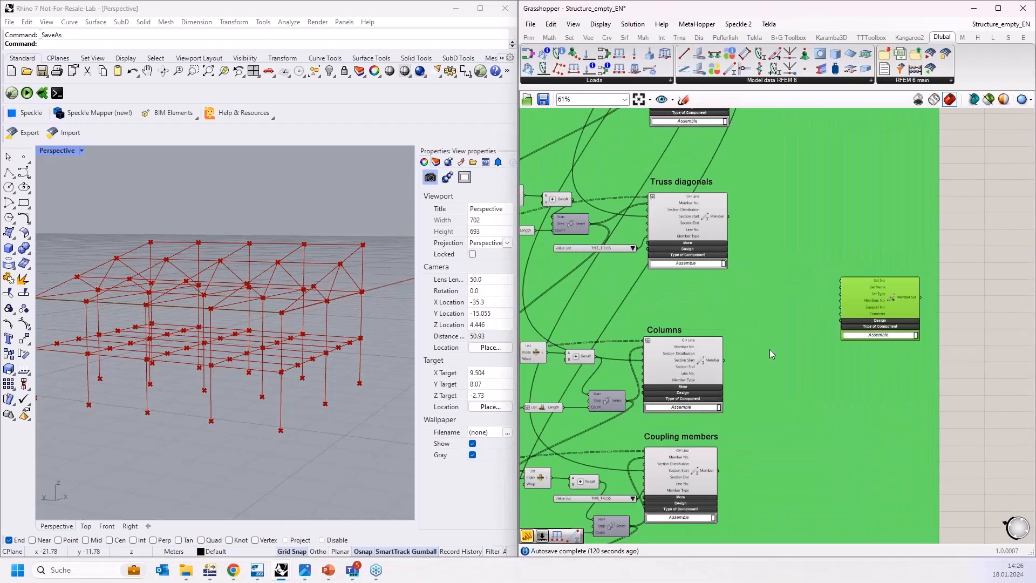
right_drag(777, 306, 782, 190)
right_drag(761, 385, 779, 526)
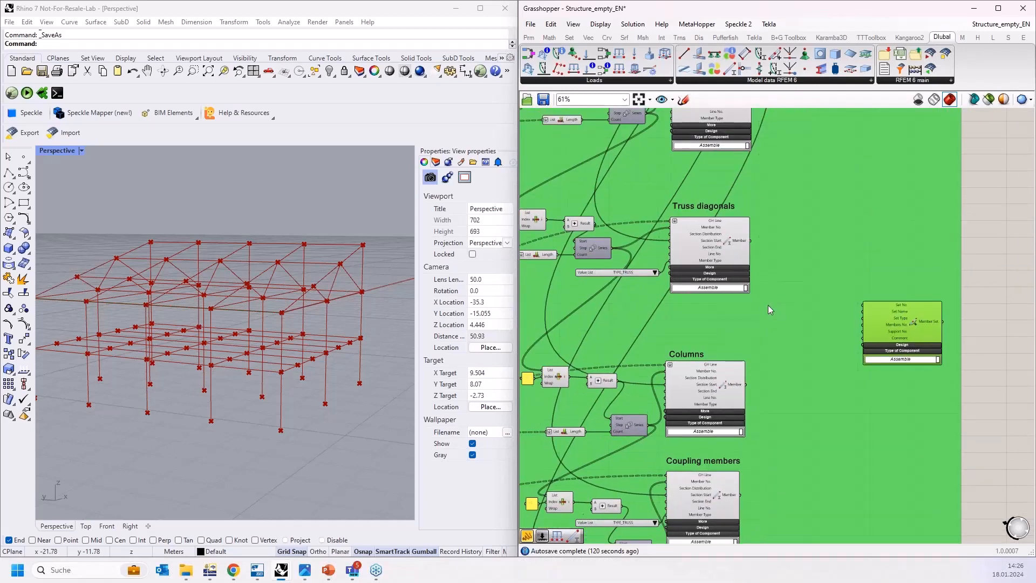
right_drag(769, 306, 794, 284)
right_drag(797, 380, 807, 244)
drag(926, 190, 874, 356)
right_drag(820, 368, 830, 270)
right_drag(804, 228, 808, 344)
drag(879, 340, 865, 250)
scroll(777, 253, up, 5)
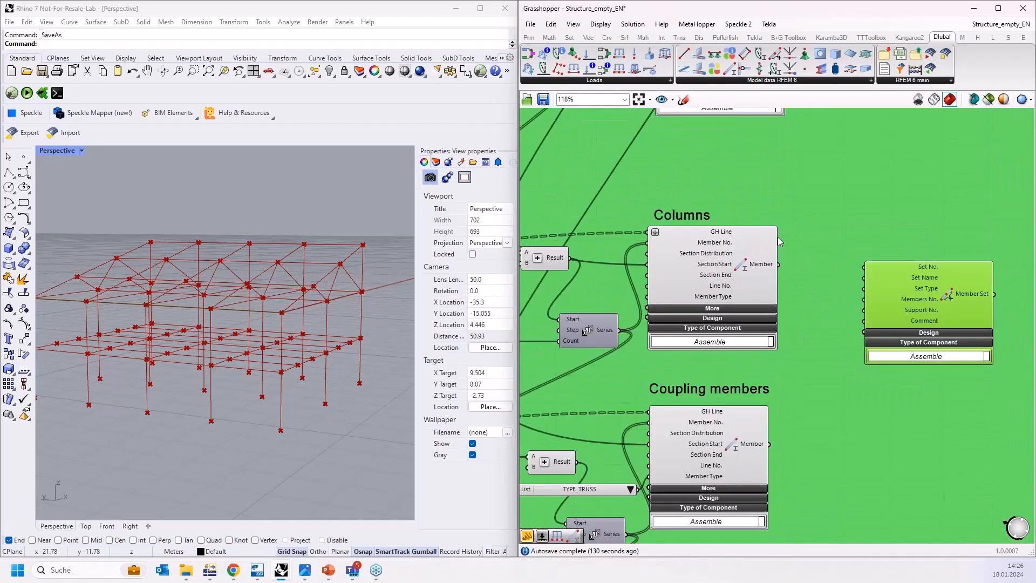
Move the Member Set component up beside the Truss diagonals component, clearing the space next to Columns.
mouse_move(754, 275)
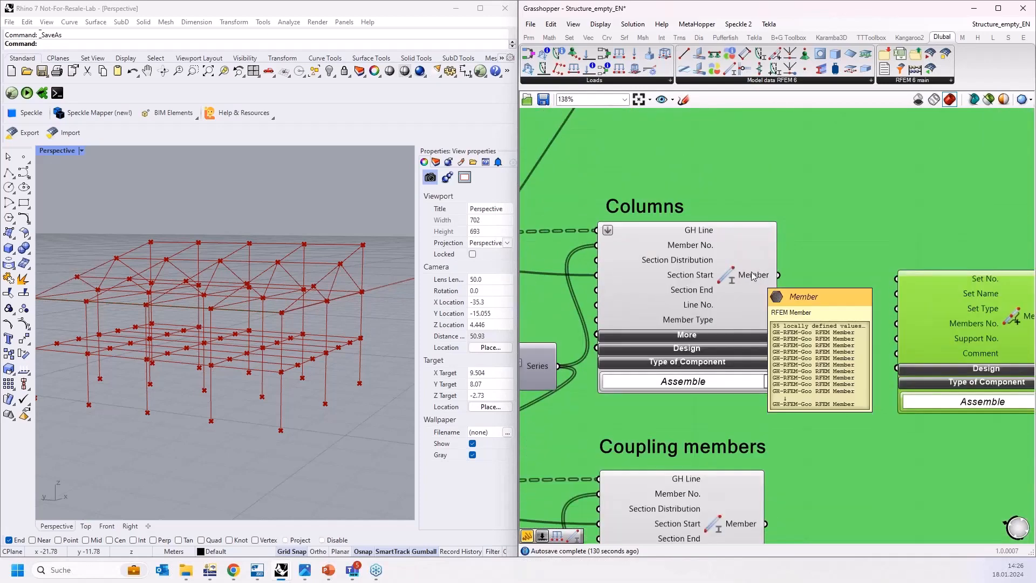
scroll(661, 261, down, 3)
drag(864, 287, 913, 135)
right_drag(901, 246, 855, 315)
drag(847, 195, 855, 153)
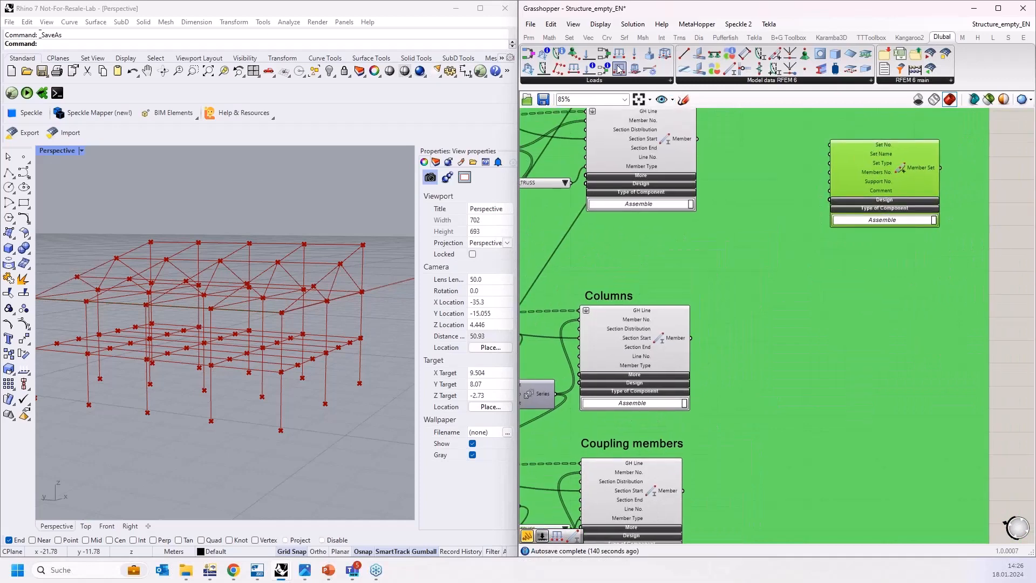
Add another Member component beside Columns, set its type to Extract, and feed it with the Columns Member output.
drag(731, 76, 829, 346)
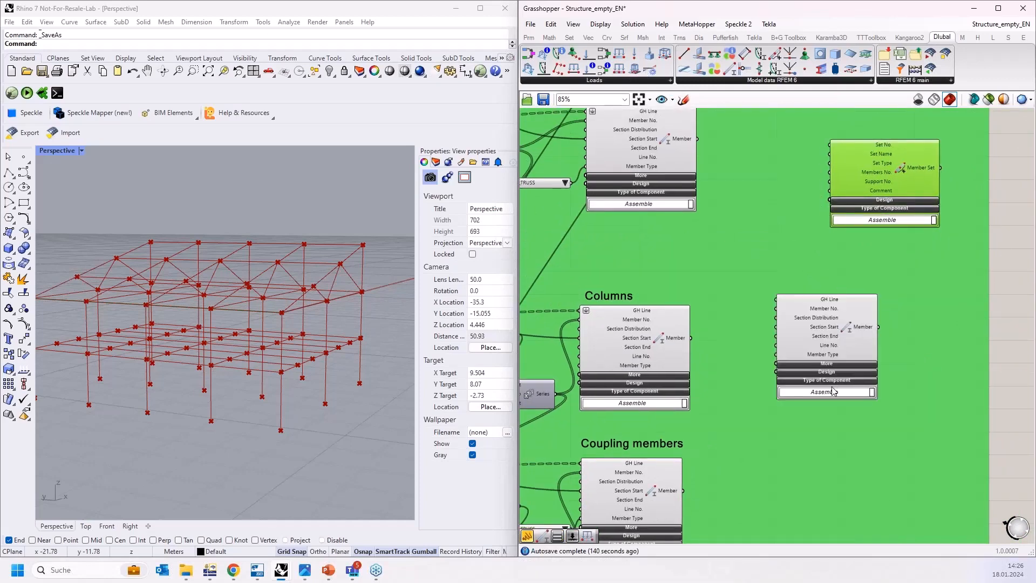
click(834, 391)
click(834, 404)
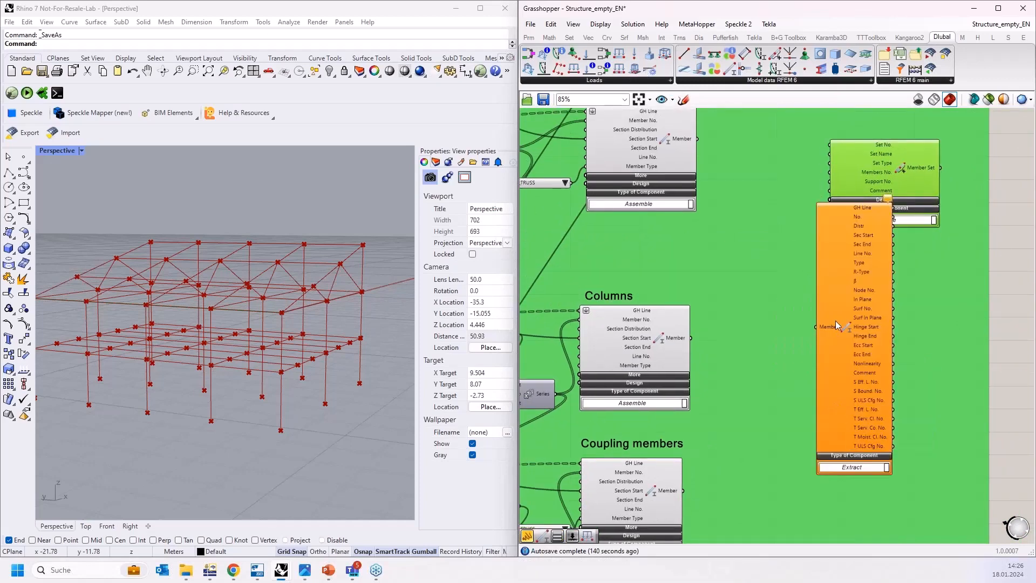
drag(835, 326, 788, 373)
drag(692, 338, 759, 371)
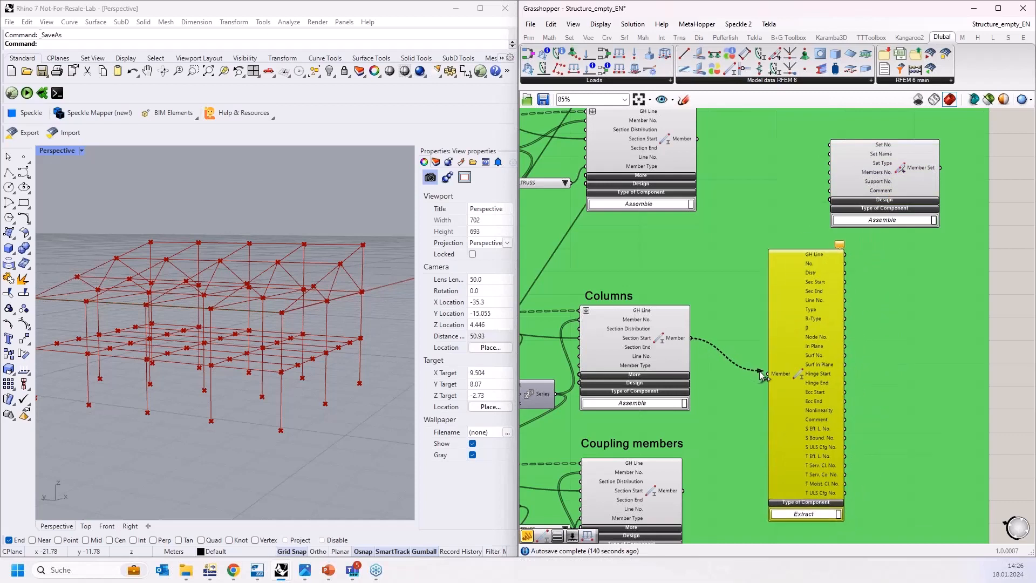
drag(820, 351, 782, 358)
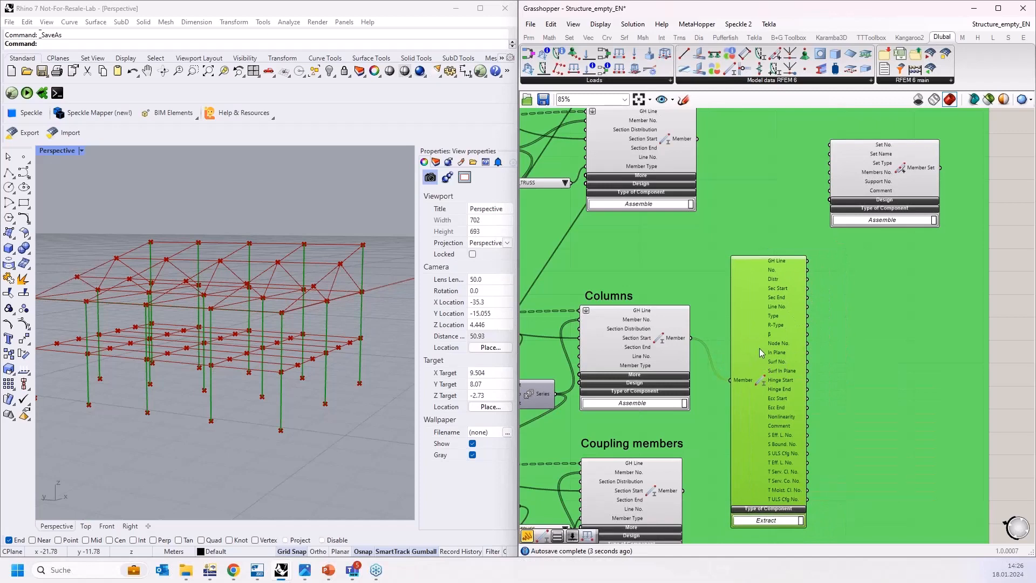
Add a Panel beside the Extract component, connect it to the No. output, and enlarge it to list the column member numbers.
click(530, 38)
click(710, 68)
click(831, 332)
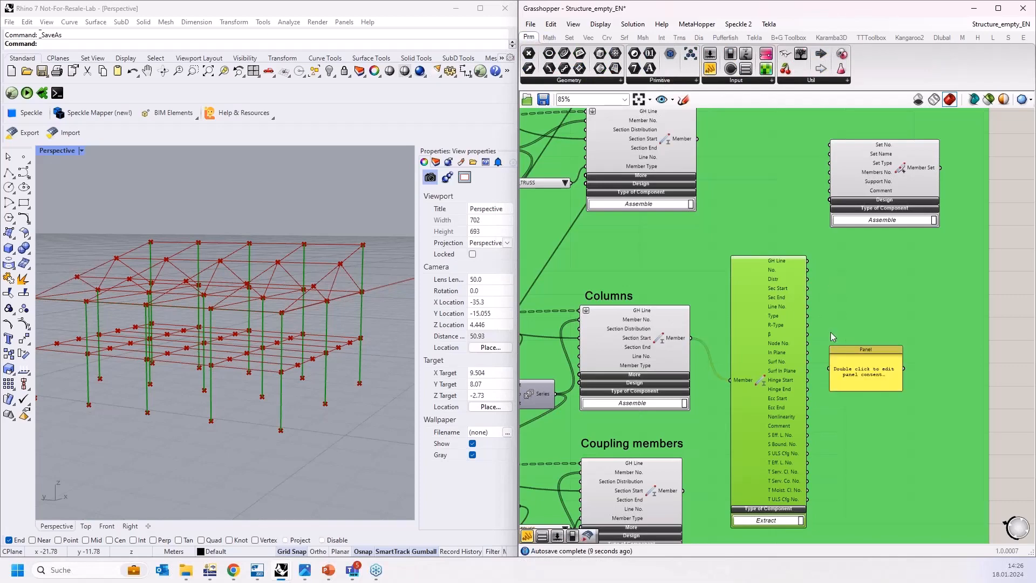
scroll(831, 357, up, 1)
scroll(829, 353, up, 1)
drag(851, 373, 852, 336)
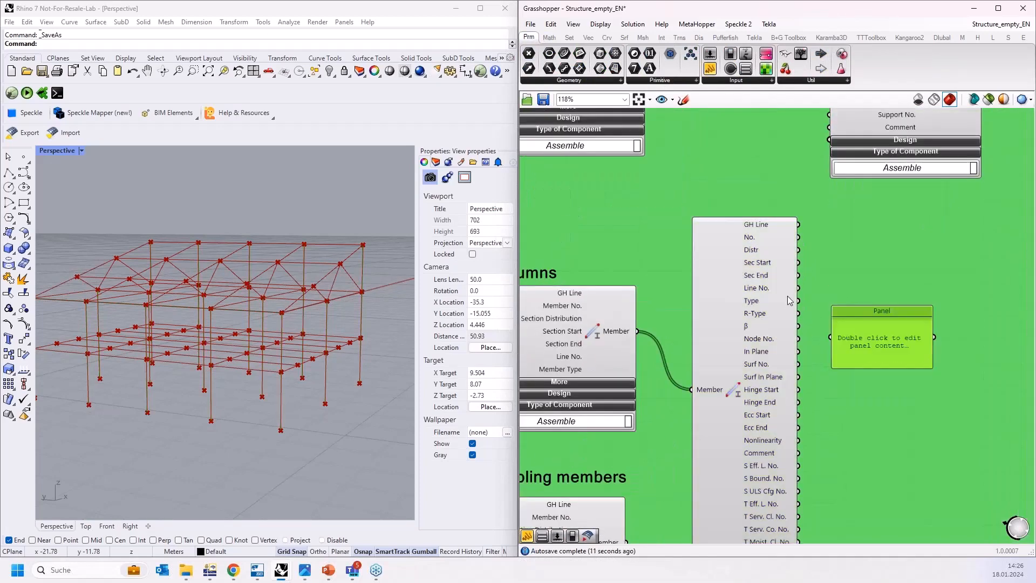
drag(798, 238, 831, 338)
drag(878, 367, 879, 507)
scroll(892, 300, down, 1)
drag(888, 385, 903, 345)
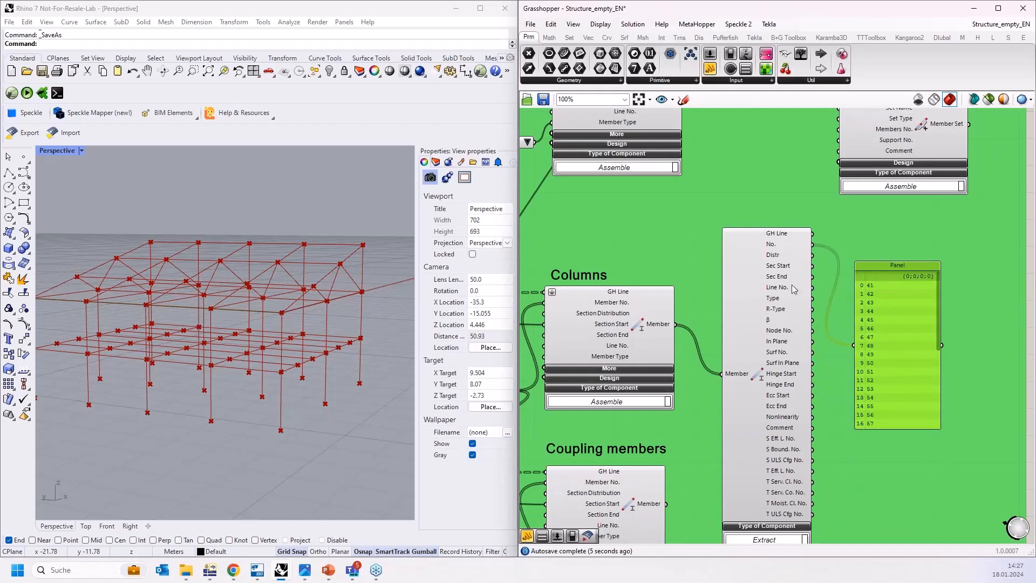
Delete the member number panel and the Extract component beside Columns.
key(Delete)
scroll(830, 316, down, 2)
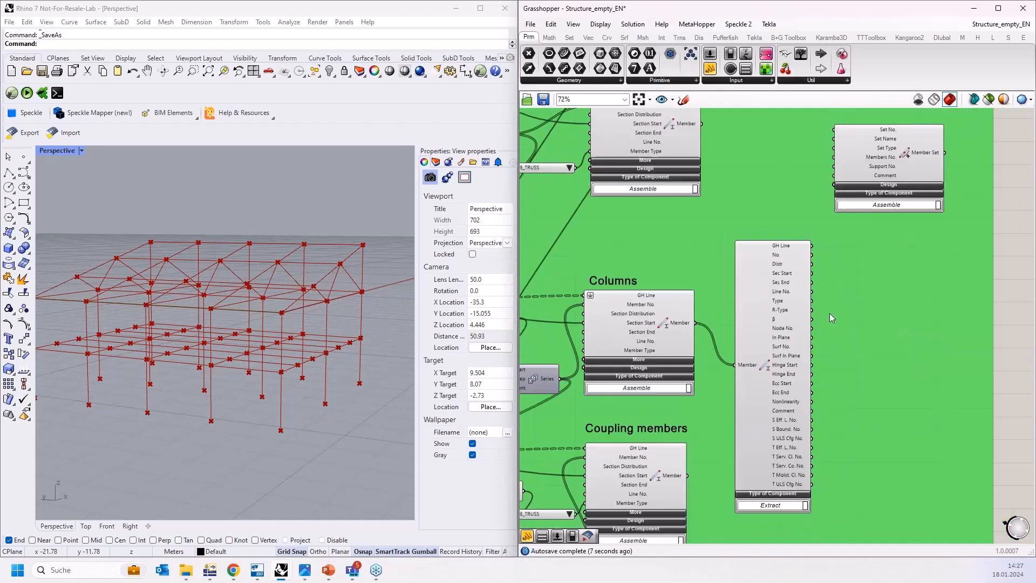
scroll(831, 314, down, 1)
drag(790, 332, 887, 346)
mouse_move(892, 346)
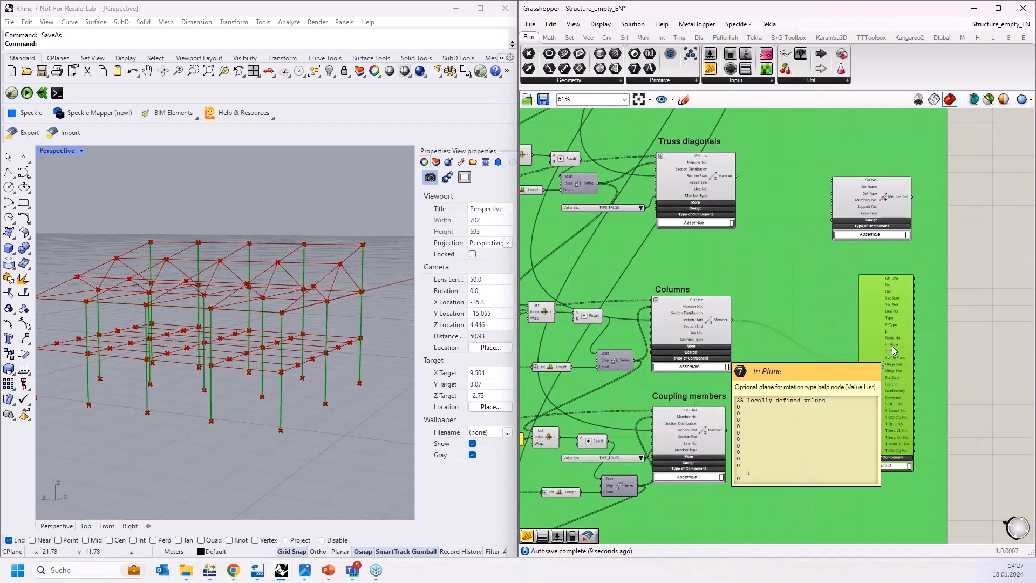
key(Delete)
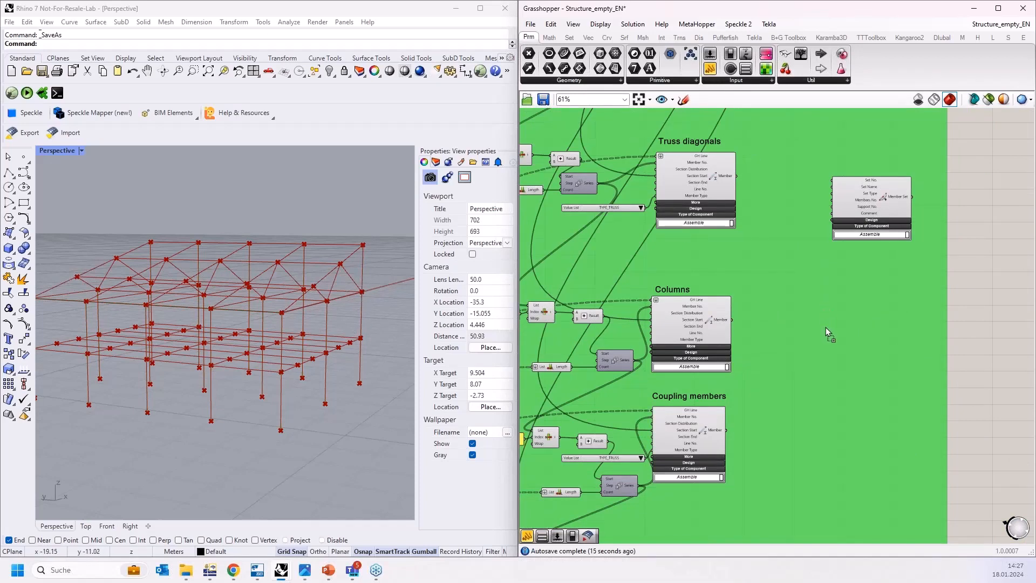
Attach a Panel to the Columns Member output and enlarge it to show the full member entries.
drag(733, 319, 821, 495)
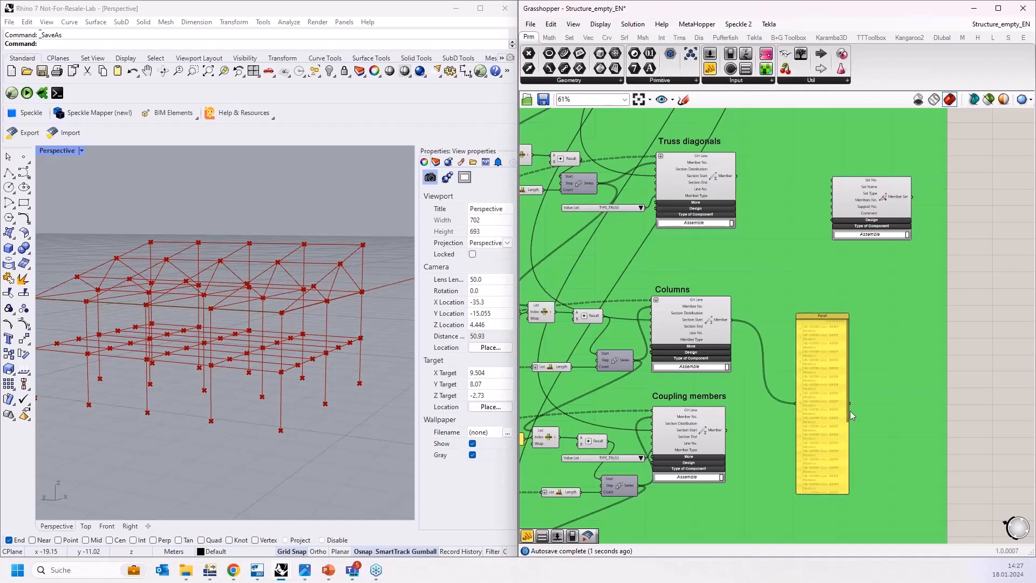
drag(849, 413, 928, 413)
scroll(834, 370, up, 3)
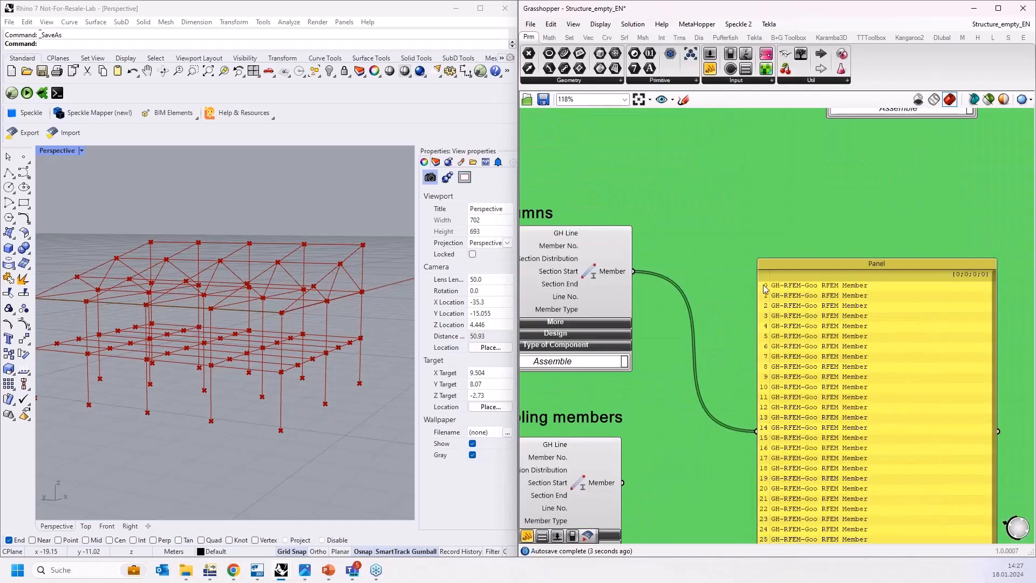
Delete the Panel that lists the Columns Member output.
scroll(792, 306, down, 1)
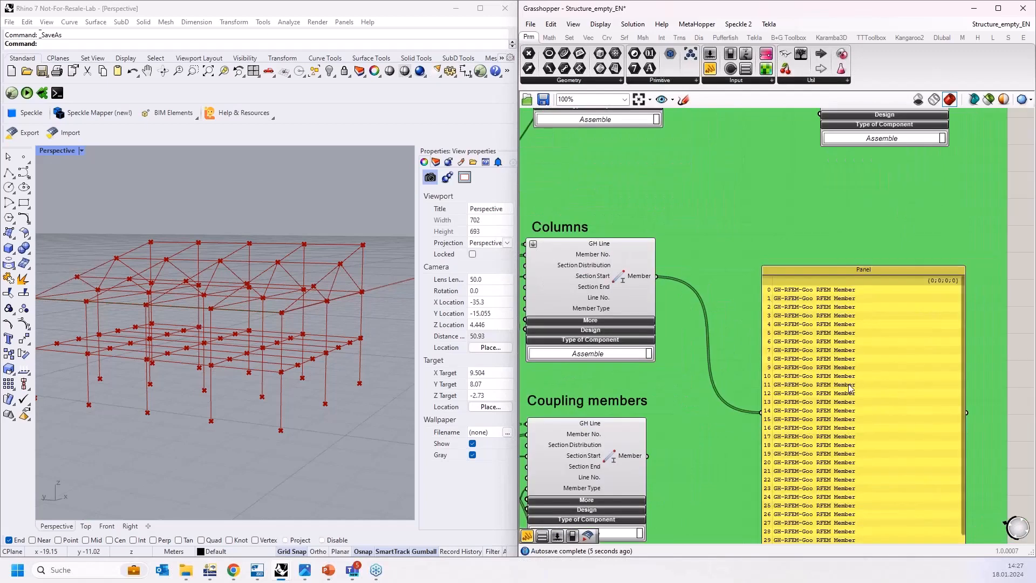
drag(849, 387, 772, 303)
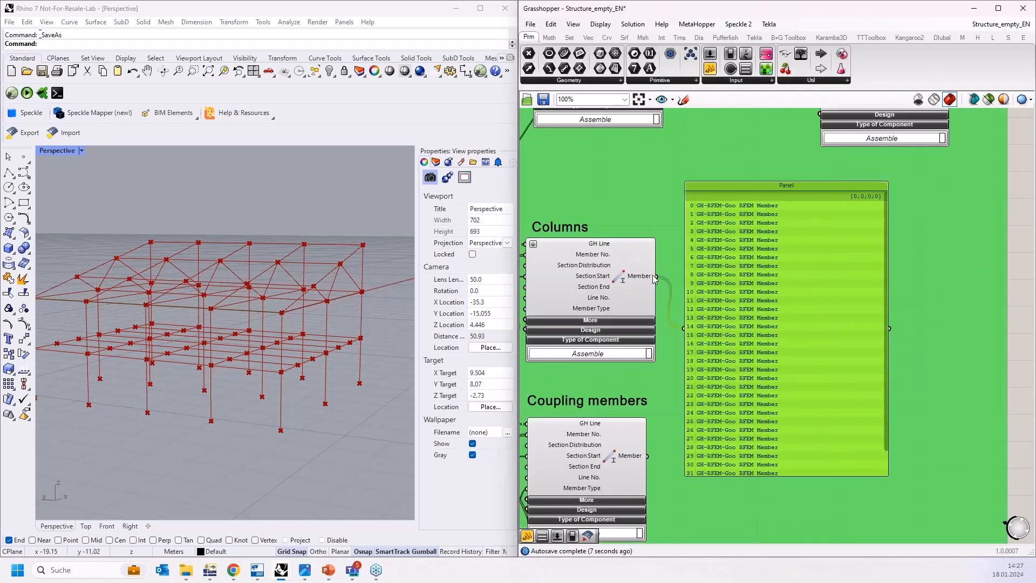
drag(655, 278, 736, 301)
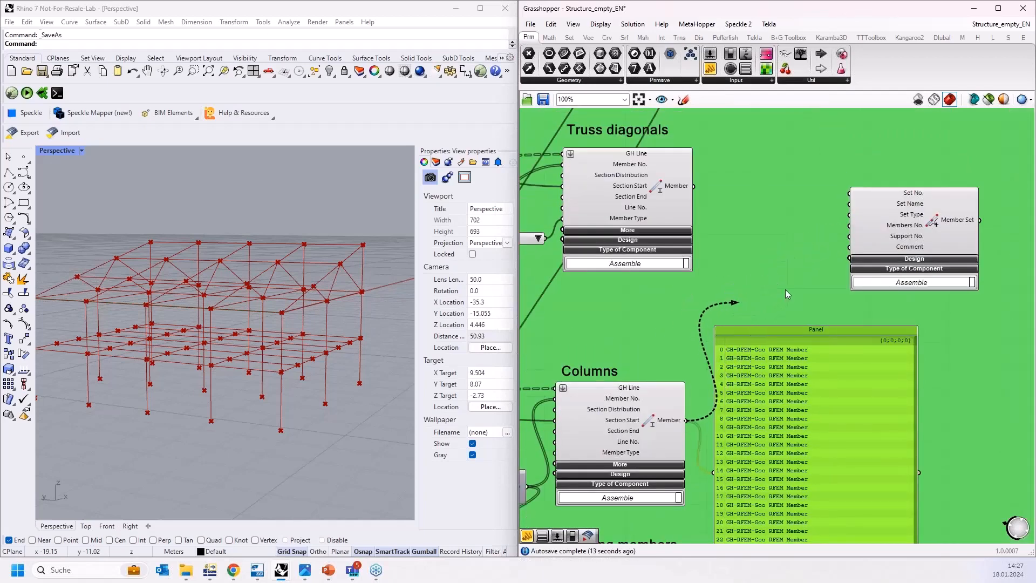
drag(790, 359, 789, 172)
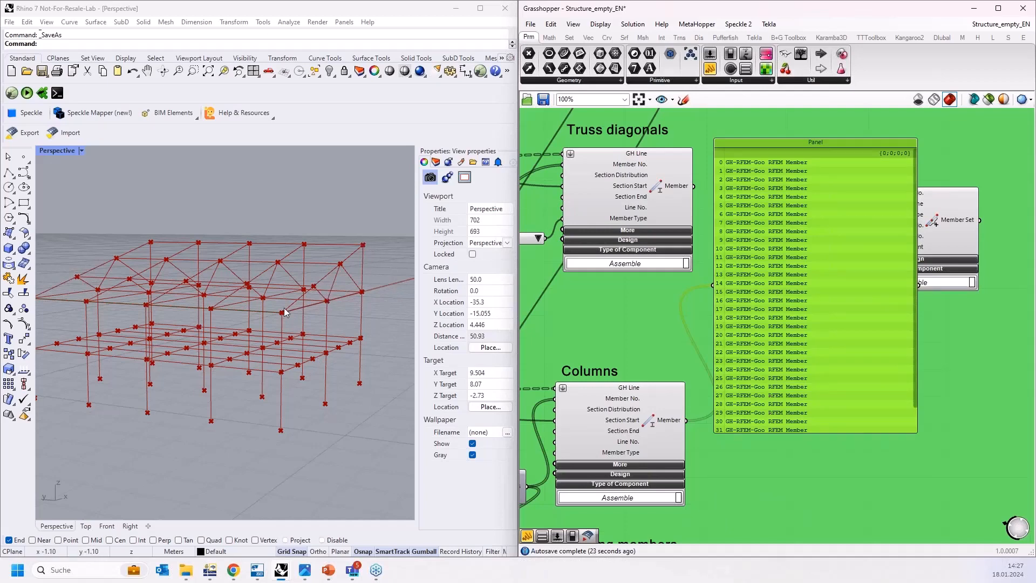
key(Delete)
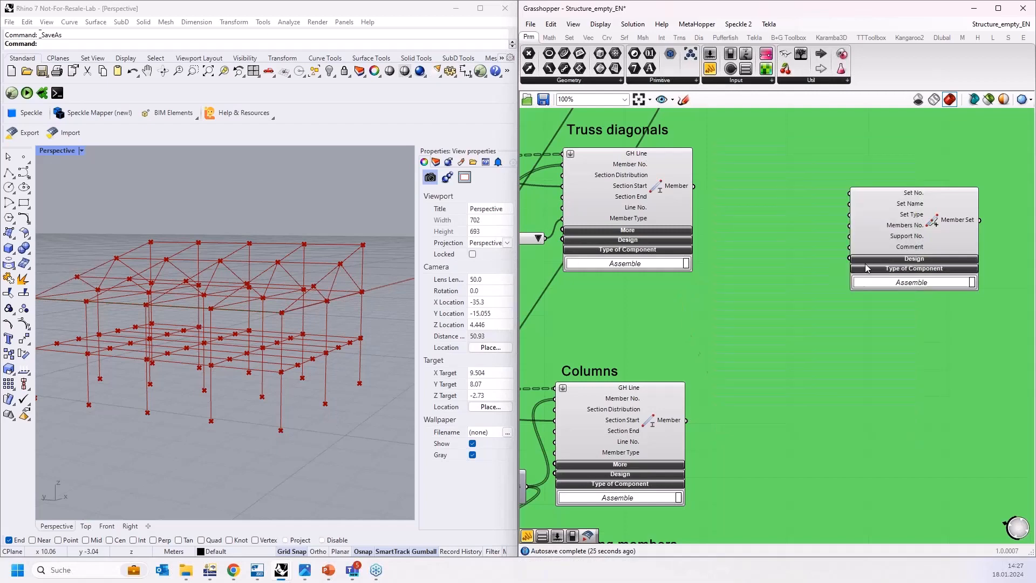
Add a Panel beside the Columns curve parameter in the blue group, connect it to that parameter's output, and enlarge it.
scroll(867, 264, down, 5)
right_drag(537, 322, 751, 302)
scroll(608, 326, up, 4)
scroll(643, 373, up, 3)
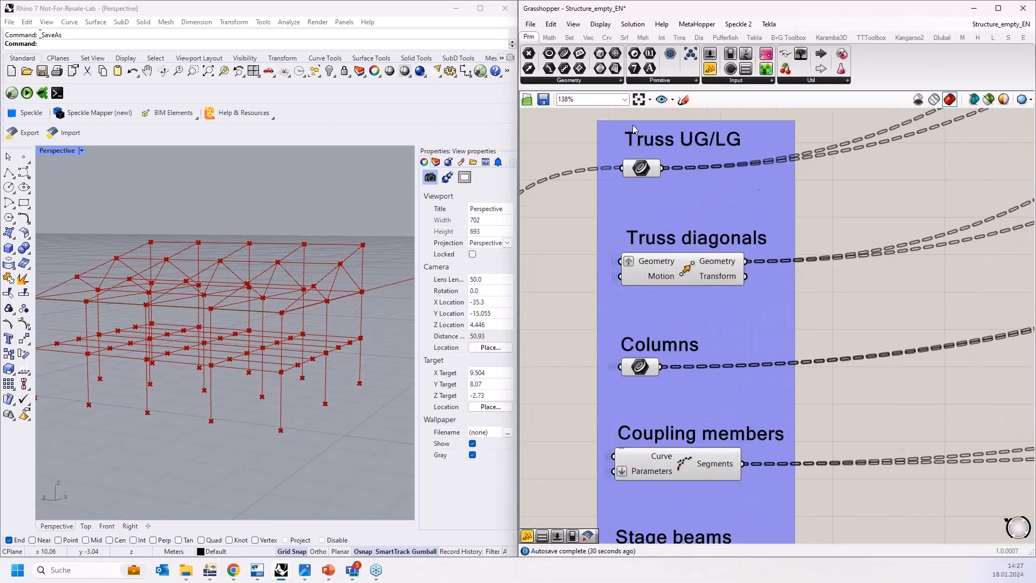
drag(922, 367, 921, 367)
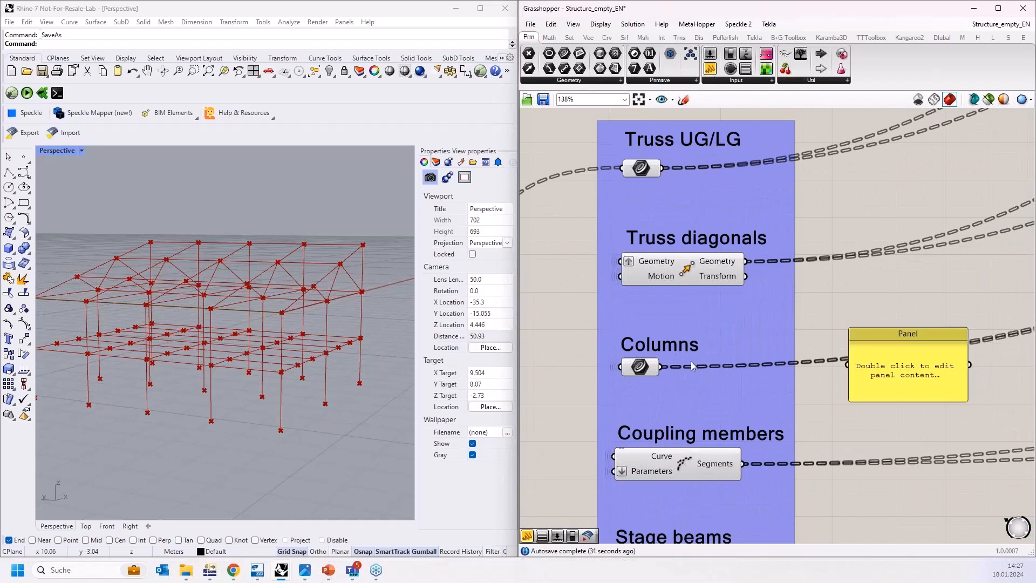
drag(659, 366, 831, 529)
scroll(816, 339, down, 3)
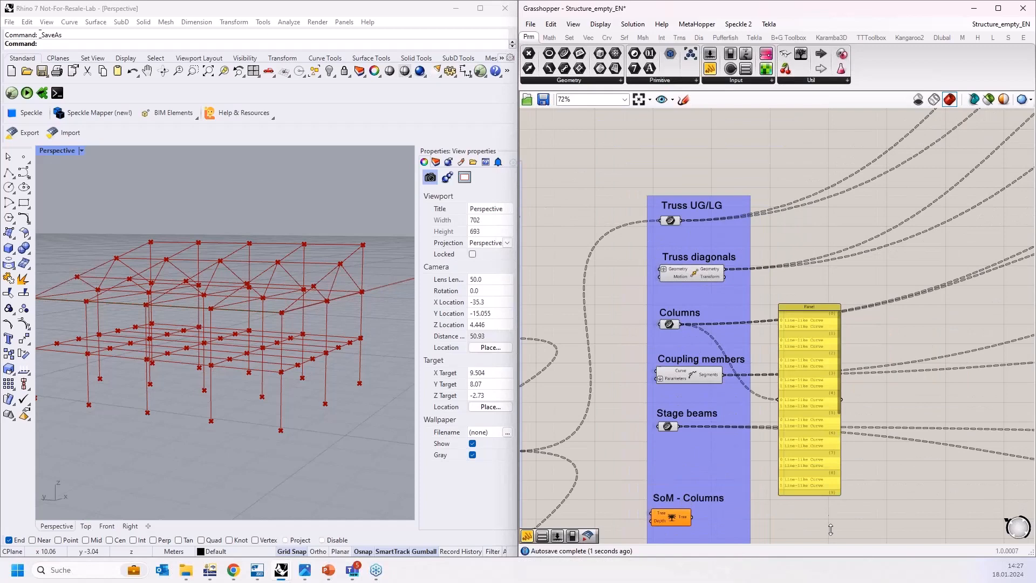
Move the Columns curve Panel farther away from the blue parameter group.
click(809, 432)
scroll(805, 334, up, 3)
right_drag(797, 339, 791, 293)
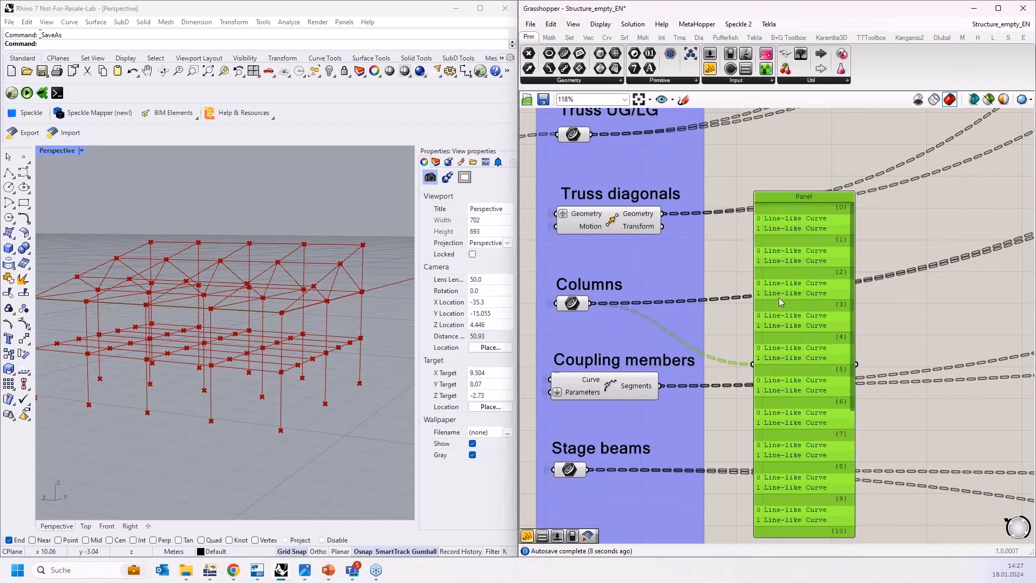
drag(781, 300, 921, 307)
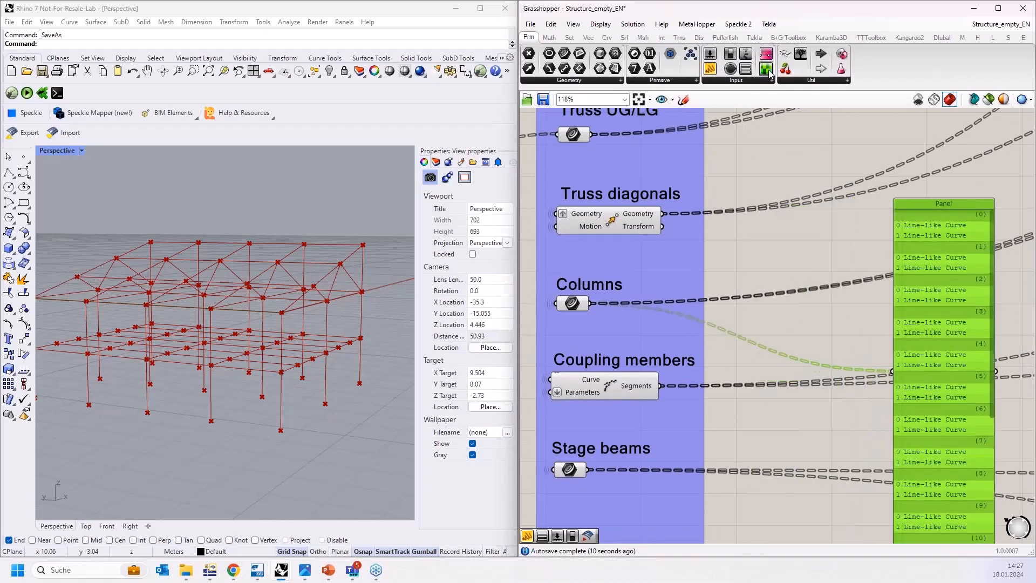
Connect a Param Viewer to the Columns curve output to inspect its branch structure, and delete the viewer.
drag(770, 74, 732, 279)
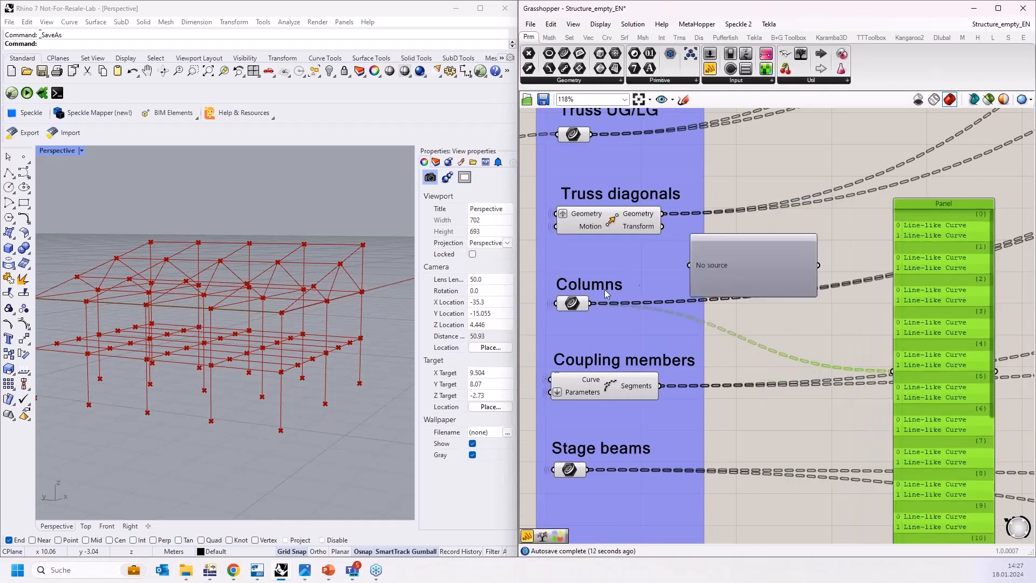
drag(594, 303, 690, 265)
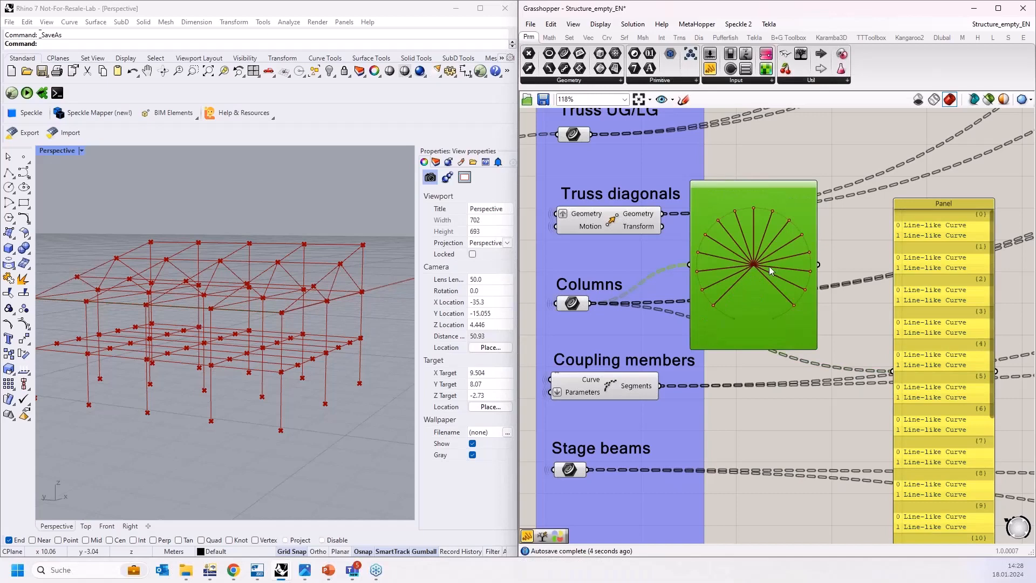
drag(753, 263, 755, 236)
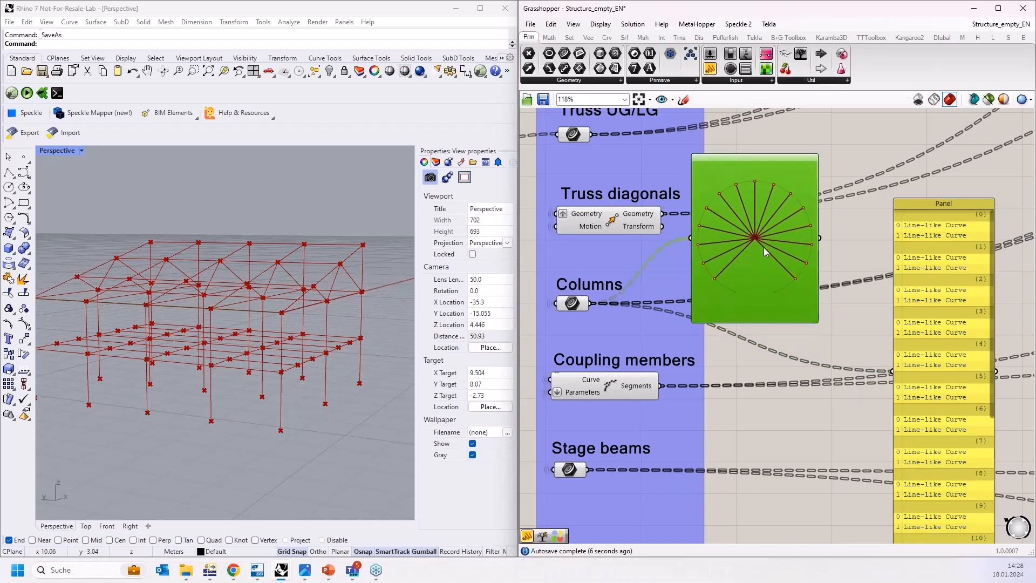
key(Delete)
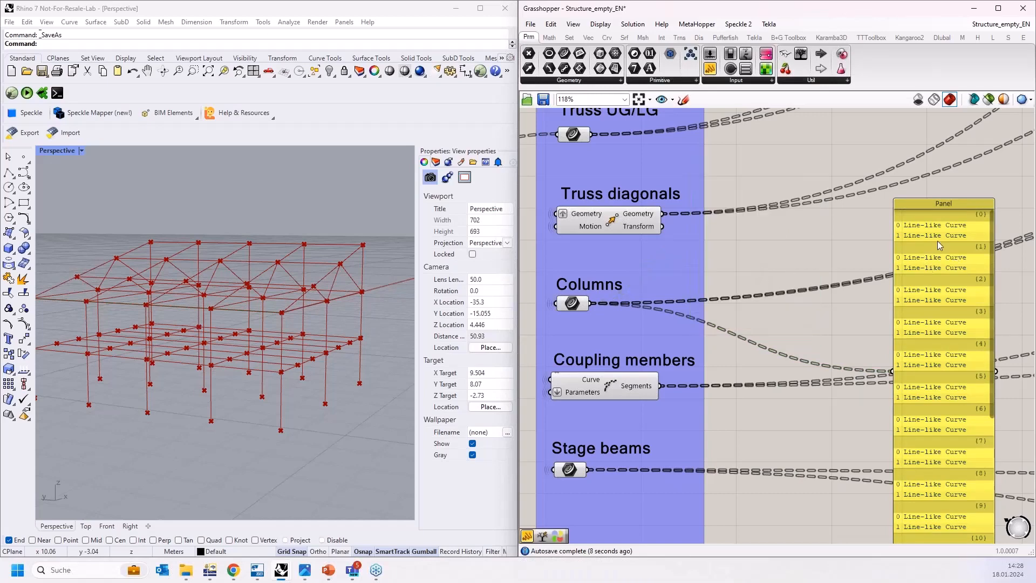
Examine the last branches in the Columns curve Panel and compare them with the hall's columns in the Rhino viewport.
drag(992, 271, 989, 423)
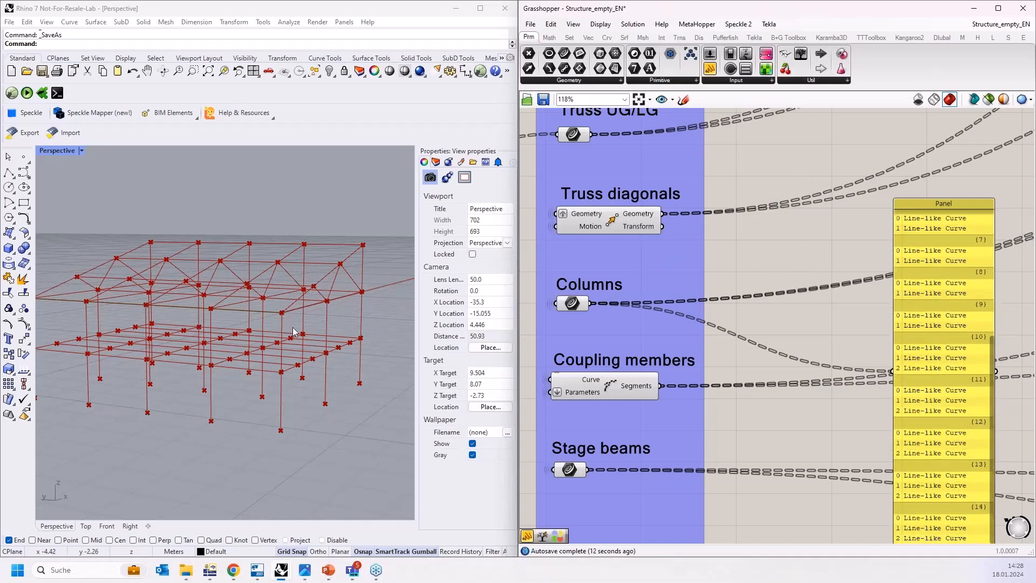
right_drag(291, 331, 352, 316)
drag(349, 229, 367, 419)
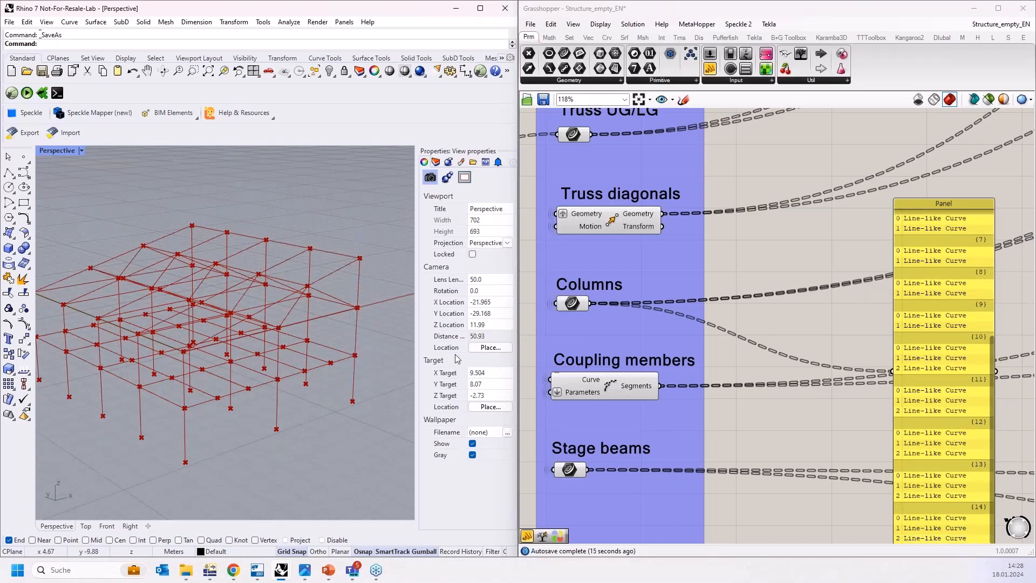
Move the Columns curve Panel closer to the blue parameter group.
click(948, 320)
scroll(739, 257, down, 4)
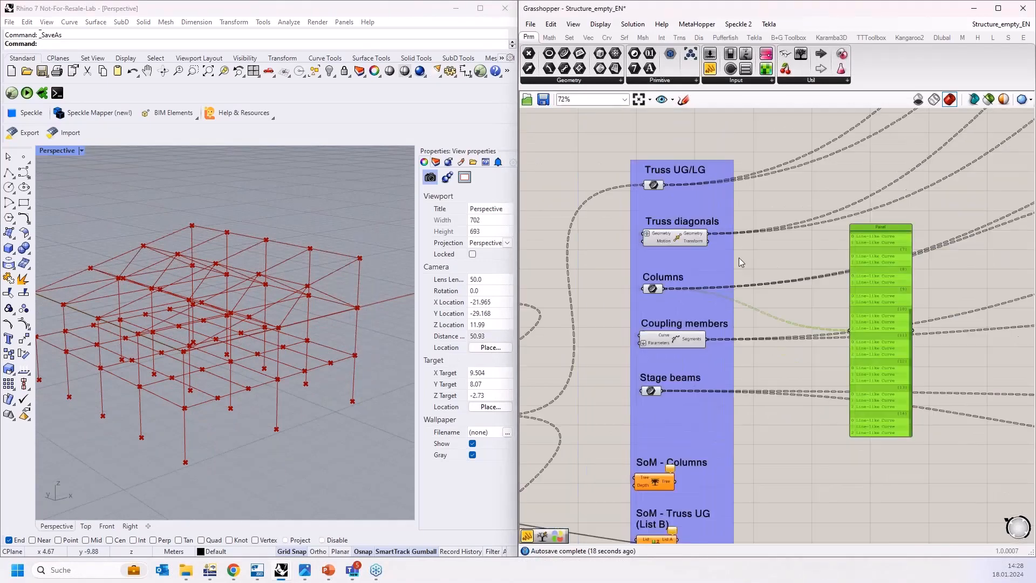
scroll(721, 277, up, 2)
drag(767, 292, 733, 275)
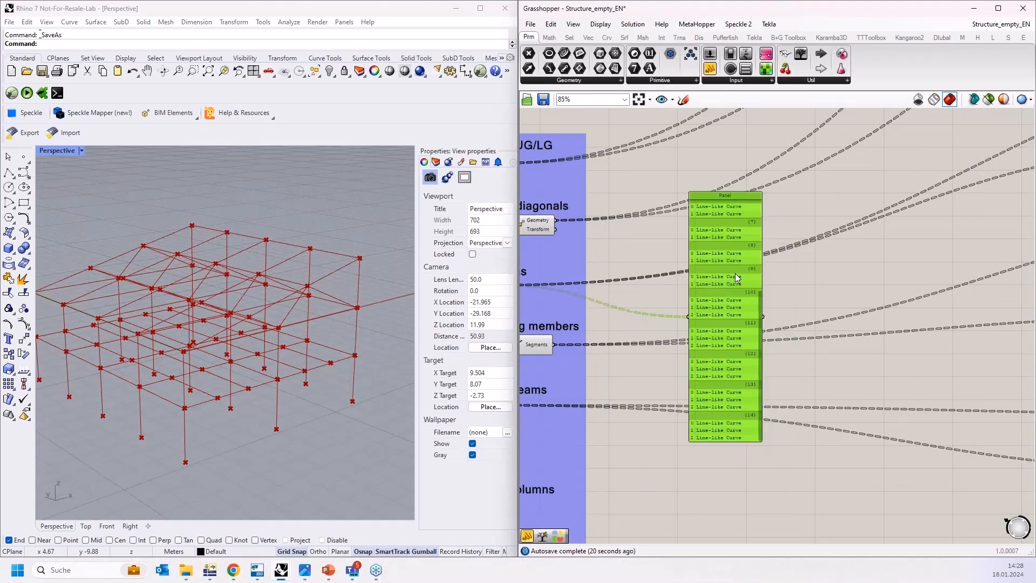
Add a Panel beside the Columns Member component, connect it to the Member output, enlarge it, and place it closer to the component.
scroll(604, 343, down, 6)
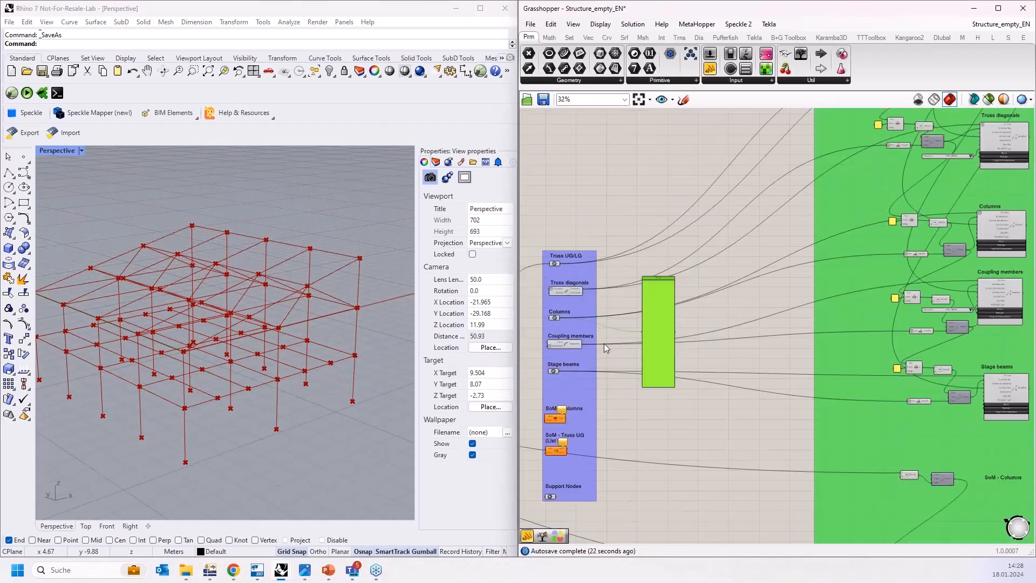
right_drag(976, 255, 837, 262)
scroll(837, 261, up, 6)
scroll(841, 255, down, 2)
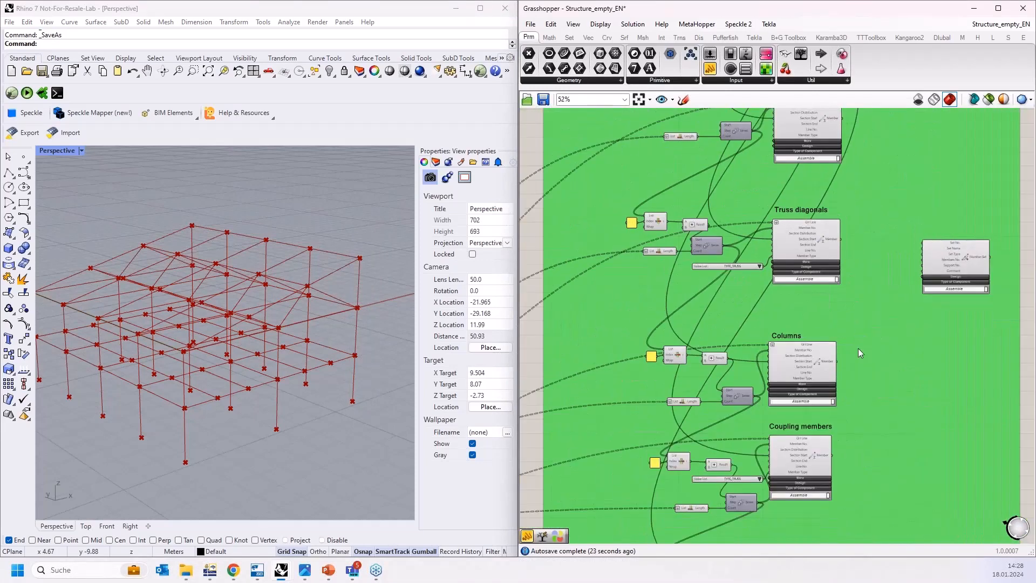
right_drag(859, 348, 858, 246)
drag(712, 74, 933, 502)
scroll(853, 286, up, 2)
scroll(929, 297, down, 4)
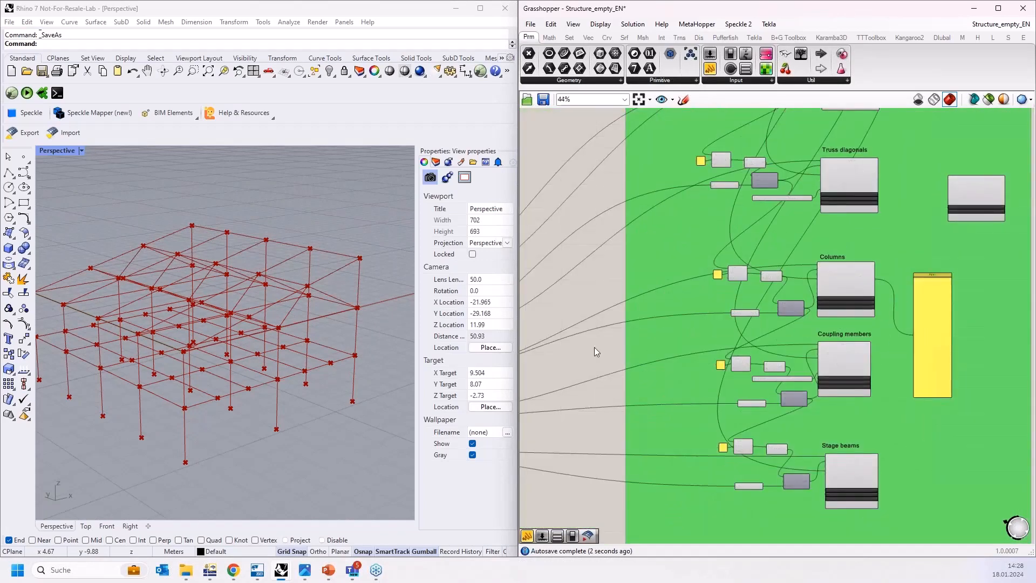
drag(938, 359, 908, 296)
scroll(891, 274, up, 4)
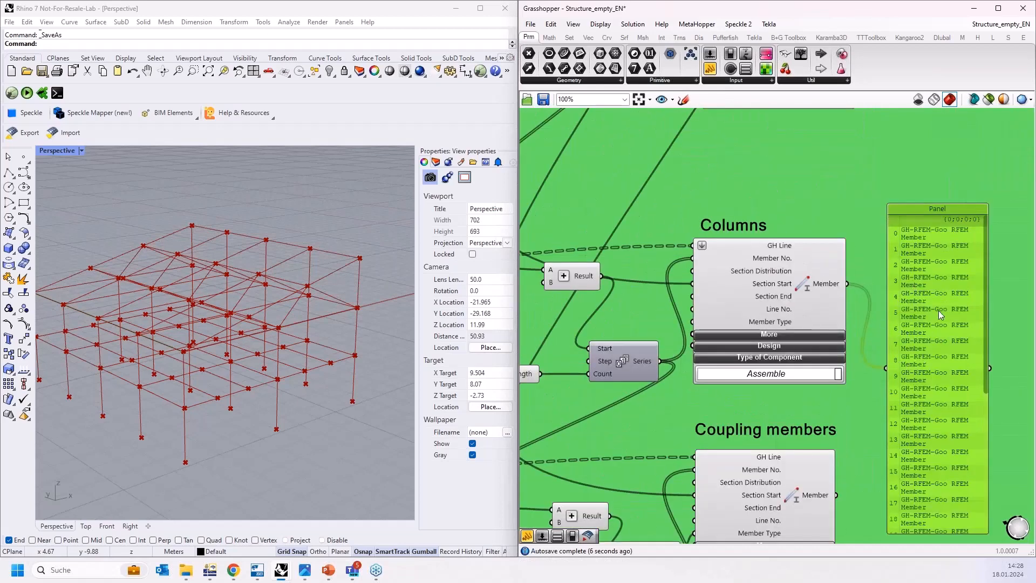
Move the Columns Member component from the green group to just above the Unflatten Tree component in the light blue geometry group.
scroll(938, 310, down, 8)
scroll(937, 297, down, 5)
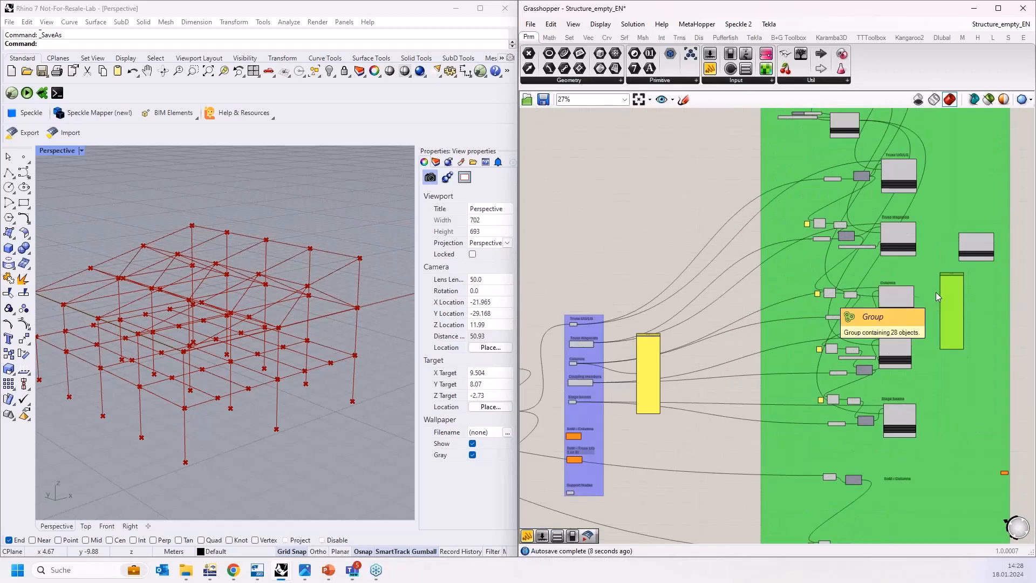
click(726, 357)
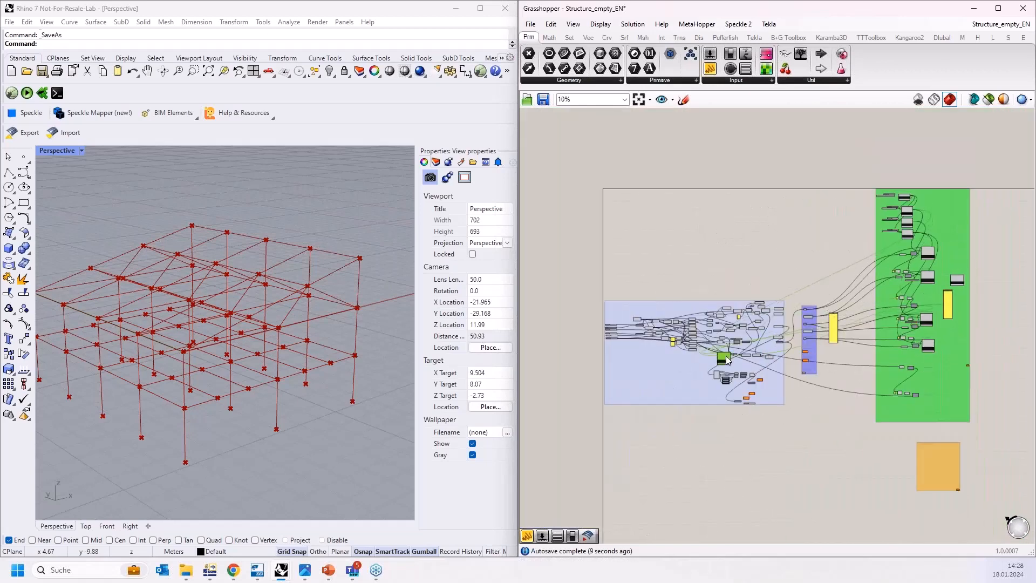
scroll(737, 377, up, 7)
scroll(737, 376, up, 6)
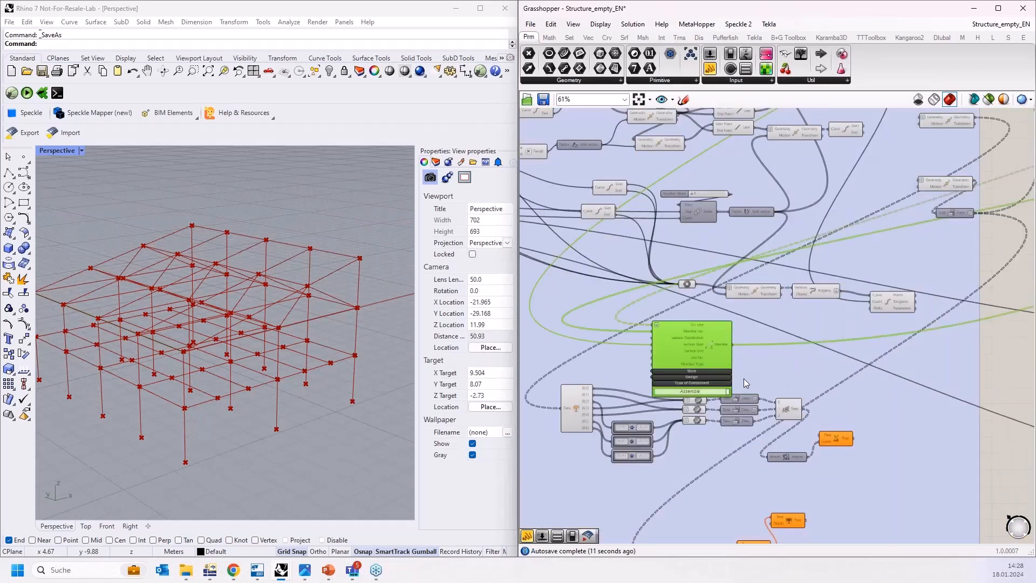
Connect the Columns Member output to the Tree input of Unflatten Tree and return the Columns component to the green group.
drag(642, 252, 782, 399)
scroll(582, 366, down, 11)
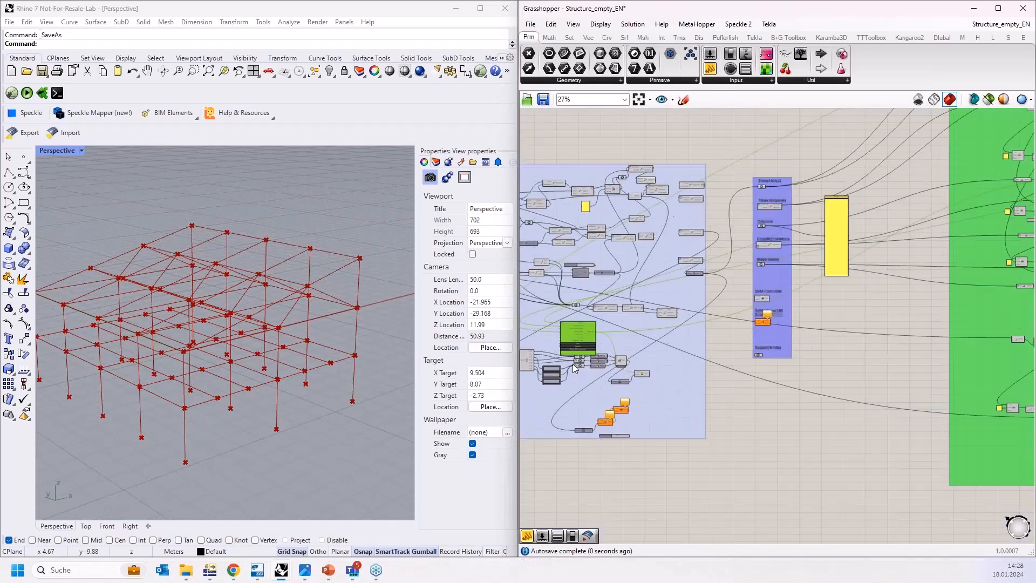
drag(849, 186, 865, 199)
drag(856, 294, 842, 368)
Add a Panel beside the Reduce tree component that combines the column lines, connect it to the Tree output, and enlarge it.
scroll(555, 352, up, 11)
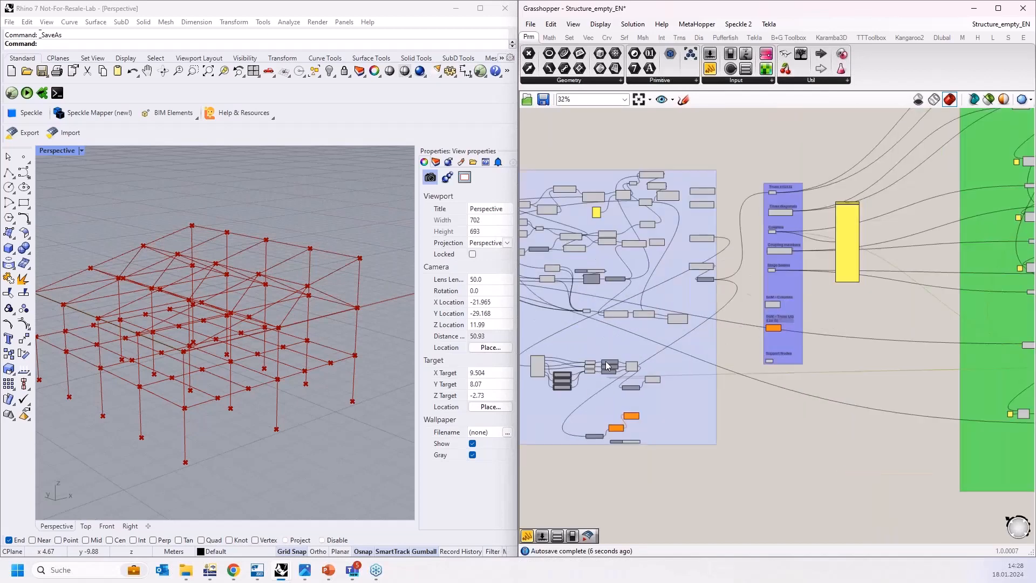
right_drag(828, 413, 784, 350)
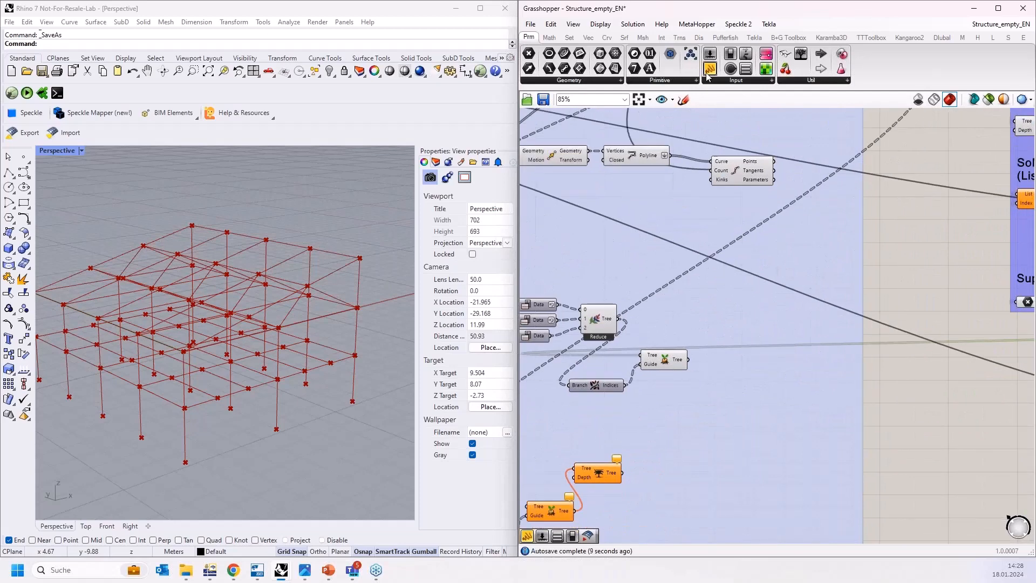
click(710, 69)
click(726, 342)
drag(619, 319, 720, 531)
click(731, 365)
click(732, 359)
Move the Reduce component's Panel up and away from the Unflatten Tree component.
drag(735, 390, 760, 296)
scroll(746, 281, up, 3)
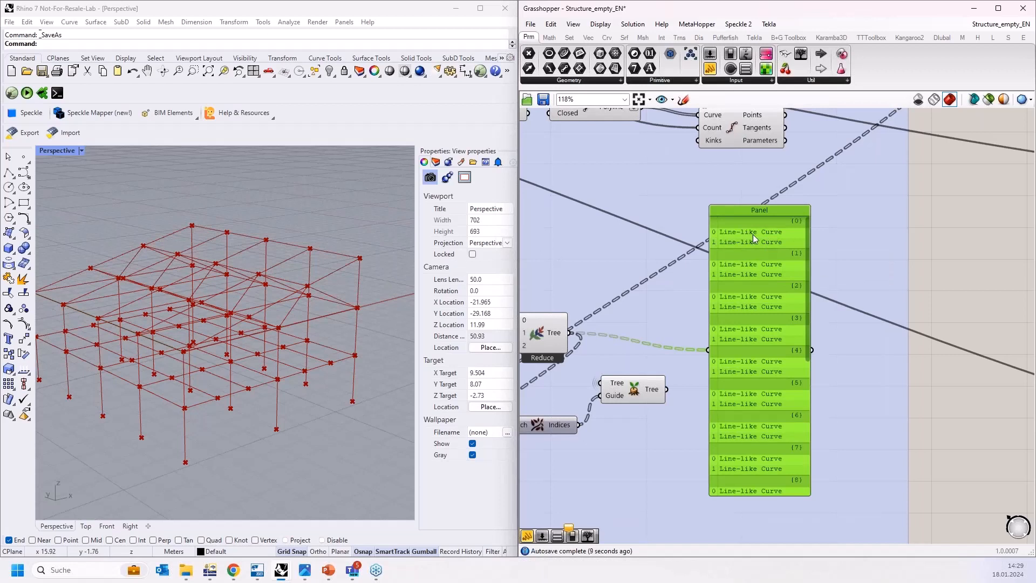
drag(754, 261, 765, 253)
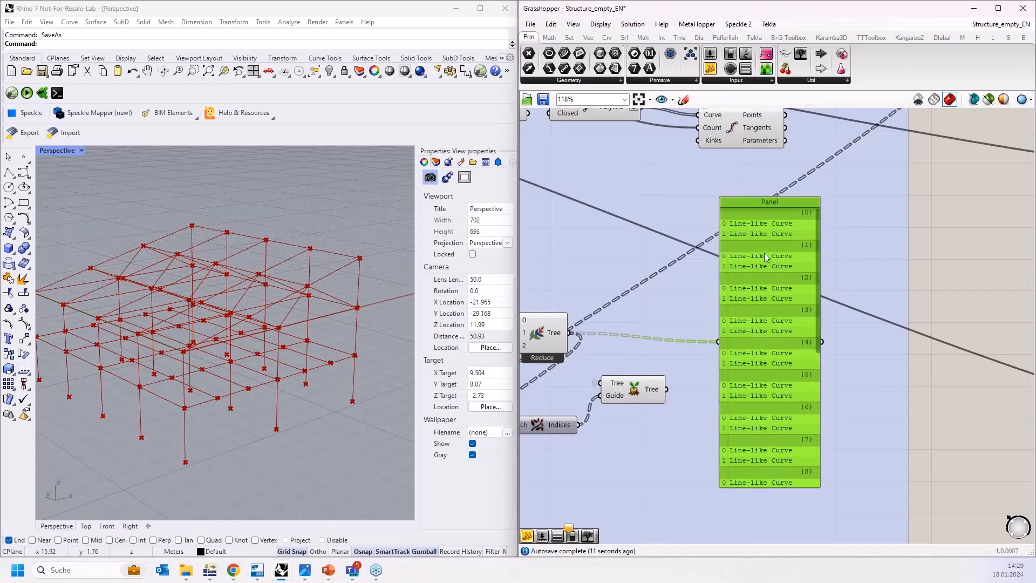
drag(782, 315, 772, 311)
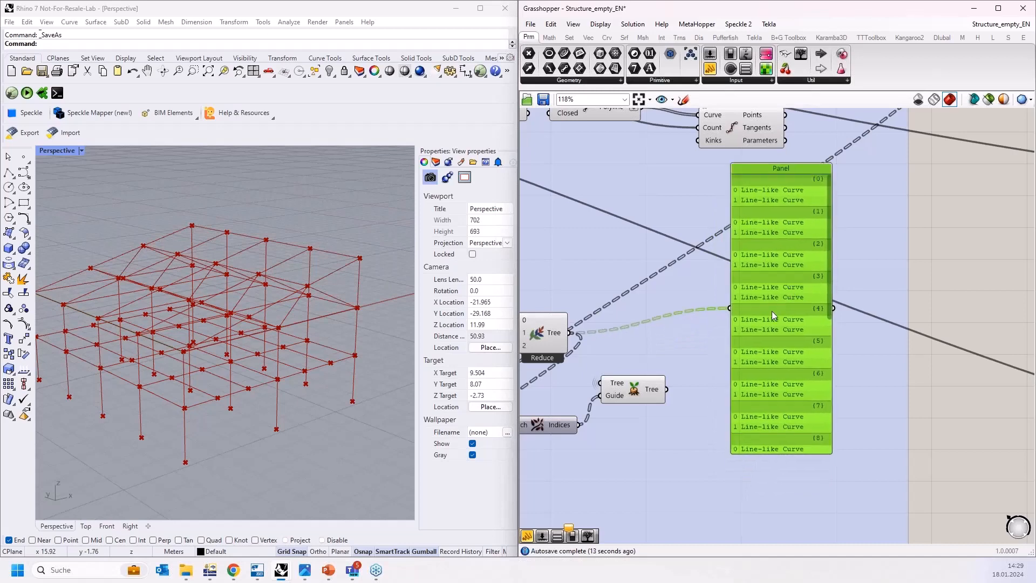
right_drag(666, 325, 715, 285)
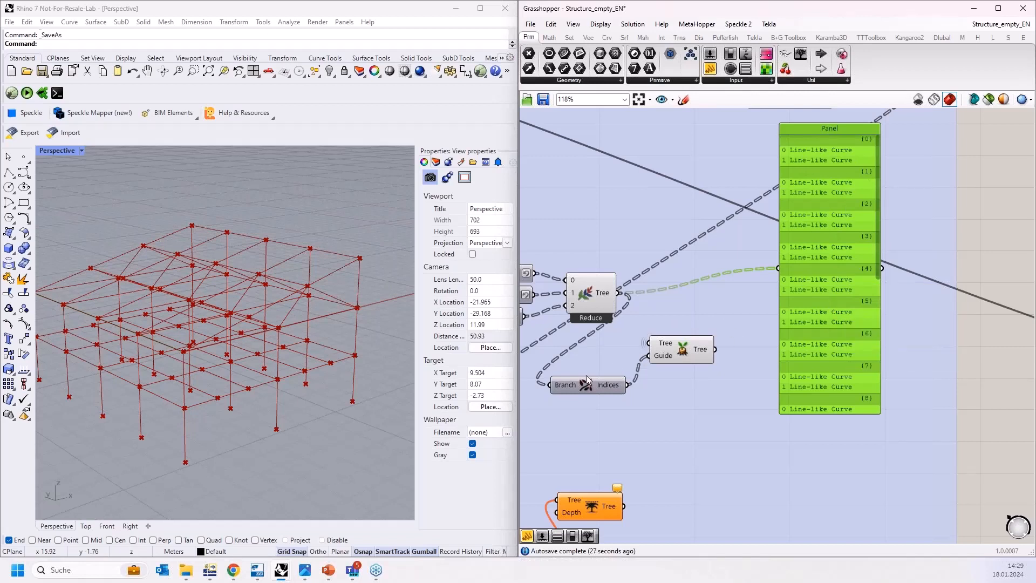
Examine the branch path Indices list, the Unflatten Tree connections, and the column curve branches in the Panel.
mouse_move(614, 388)
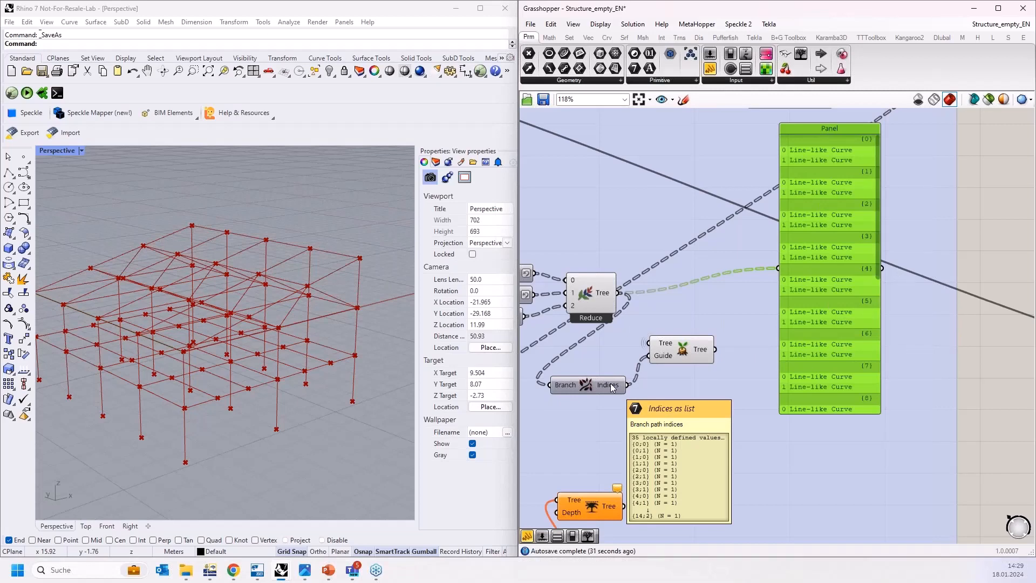
click(684, 352)
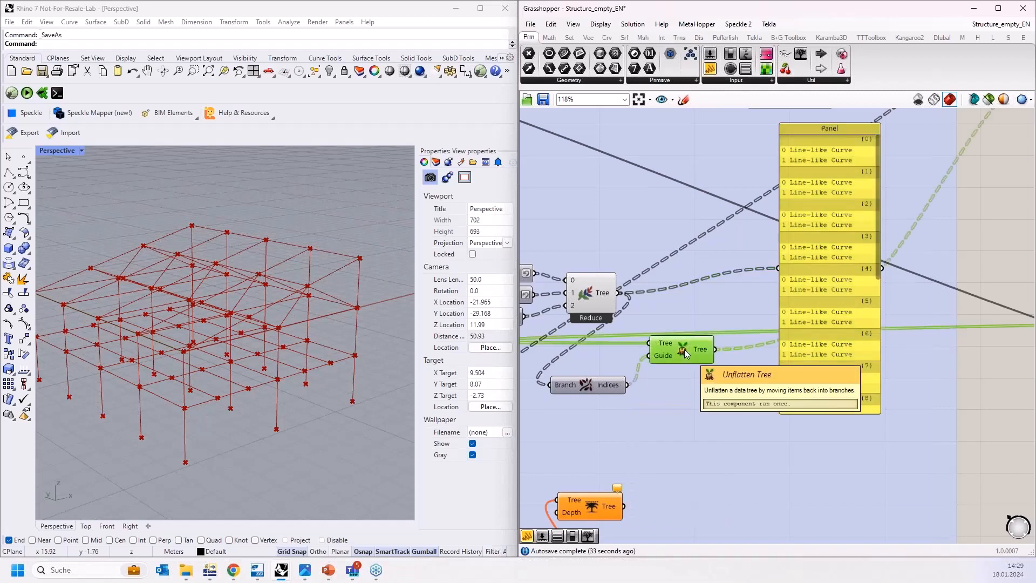
click(847, 288)
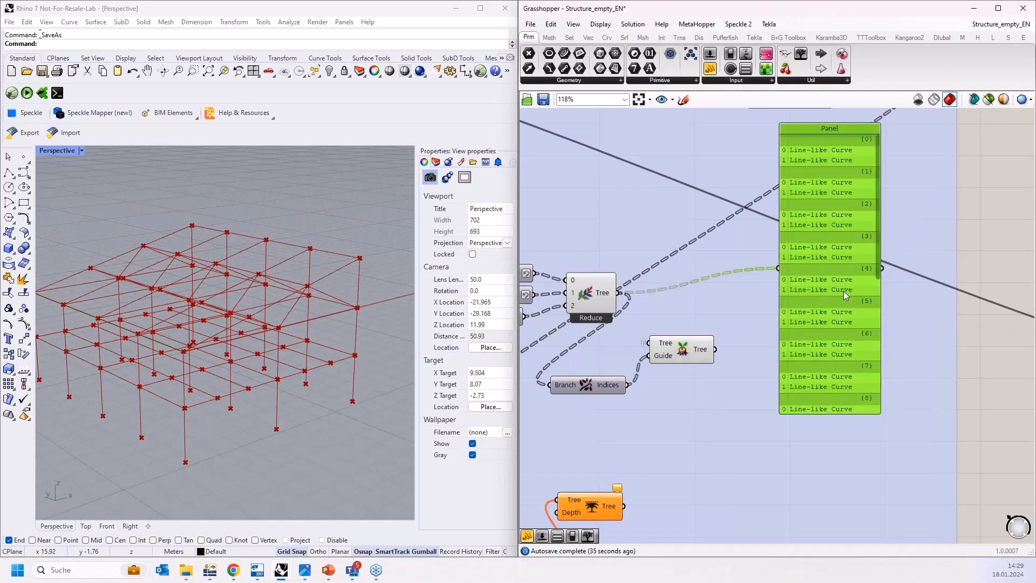
Delete the Panel showing the column curve branches and move the Unflatten Tree component away from the branch path Indices component.
key(Delete)
drag(683, 351, 735, 364)
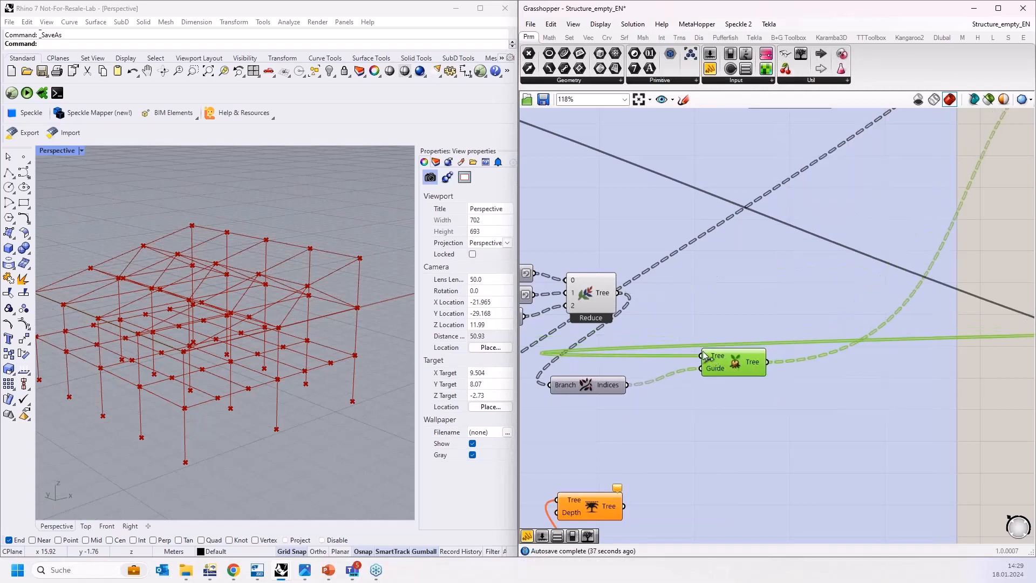
mouse_move(713, 356)
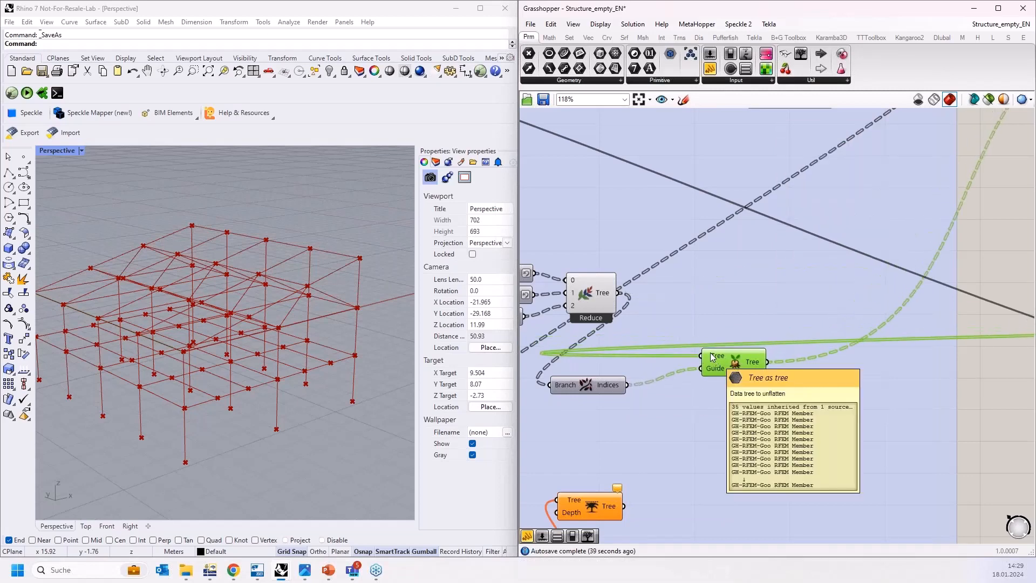
Move the member component from SoM - Columns back under the Columns label and place the Member Set component under SoM - Columns.
scroll(675, 368, down, 10)
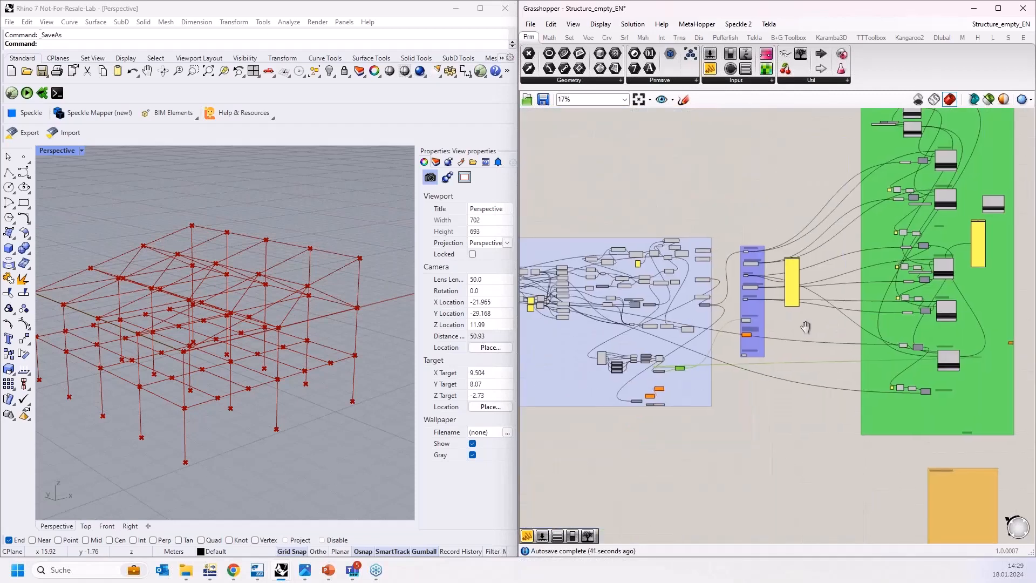
scroll(869, 400, up, 5)
scroll(848, 429, down, 2)
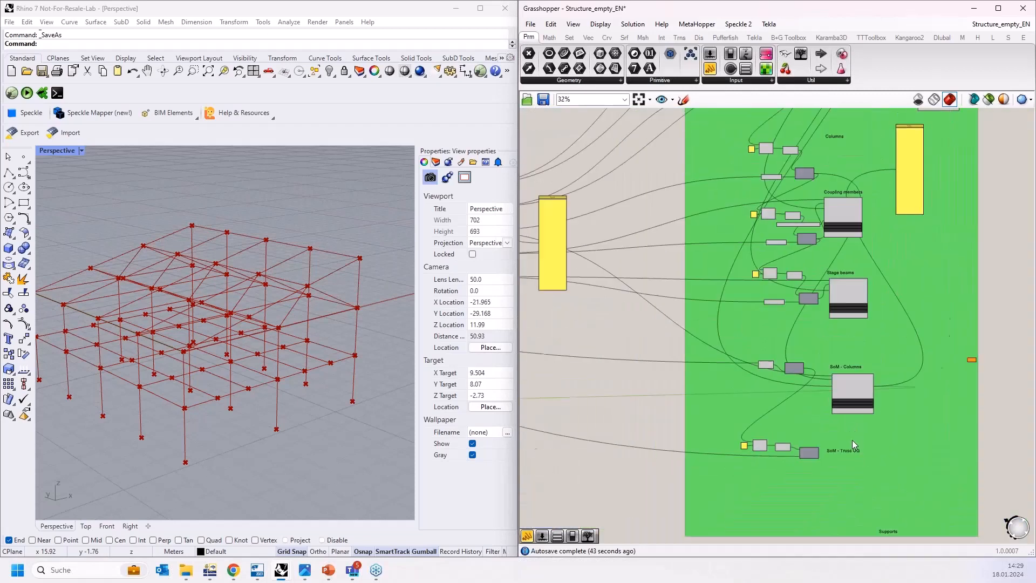
scroll(853, 439, down, 3)
scroll(862, 312, up, 5)
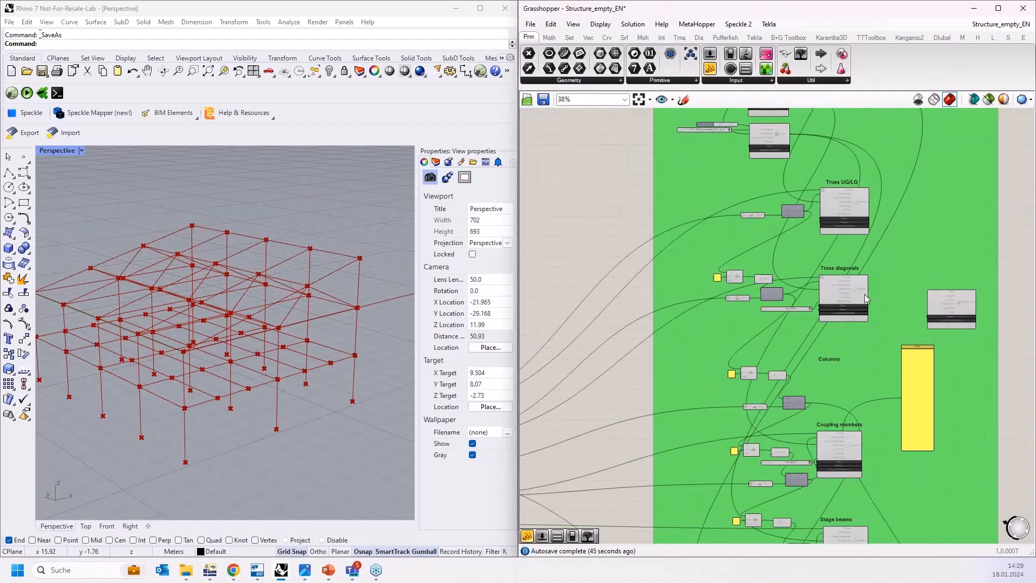
scroll(864, 294, up, 1)
scroll(916, 278, down, 4)
scroll(888, 488, up, 1)
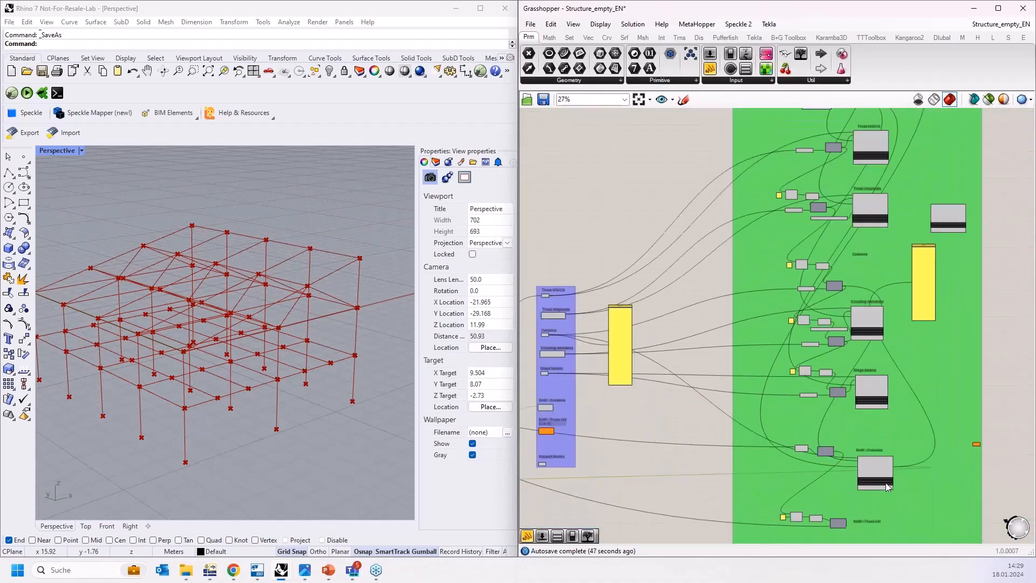
scroll(888, 487, up, 1)
scroll(862, 474, down, 2)
drag(863, 473, 867, 294)
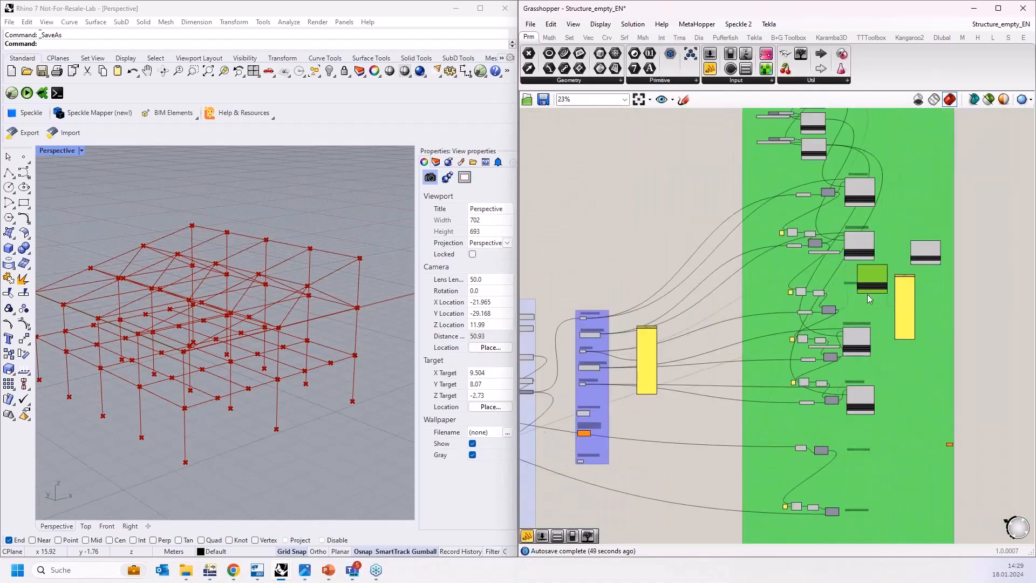
drag(924, 255, 864, 465)
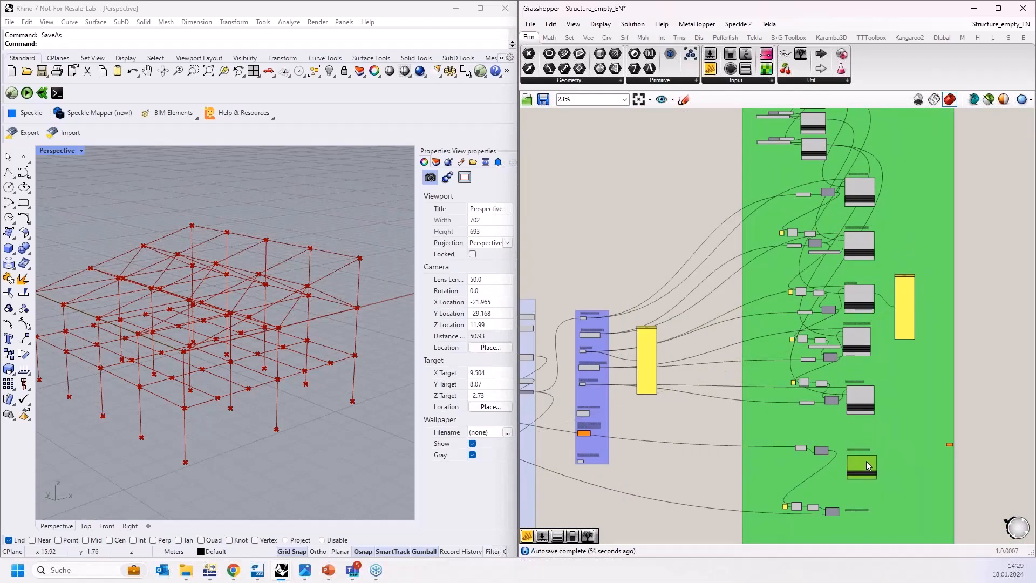
scroll(851, 285, up, 5)
scroll(898, 322, up, 3)
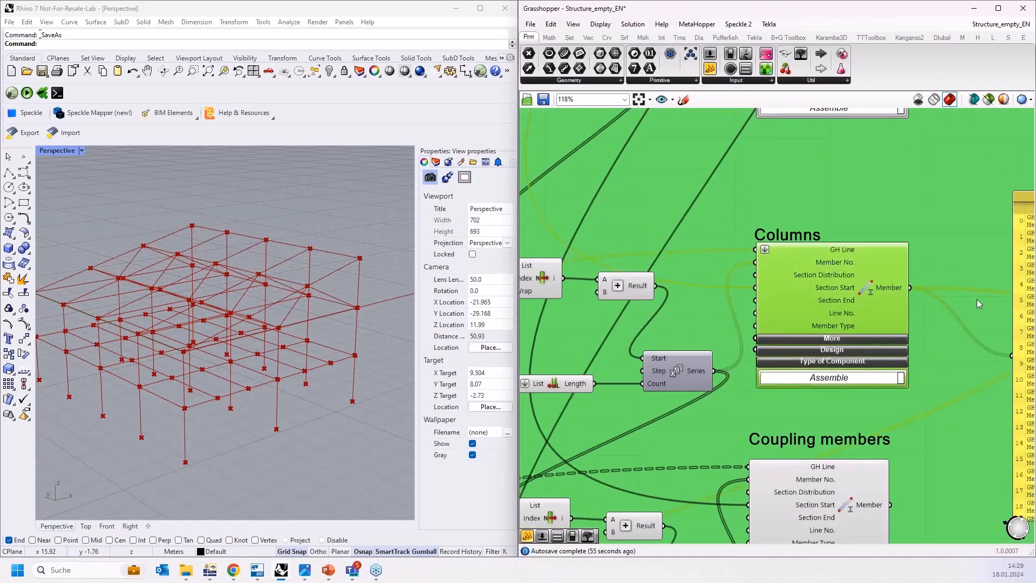
Move the branch path Indices component closer to the Unflatten Tree component.
scroll(932, 262, down, 6)
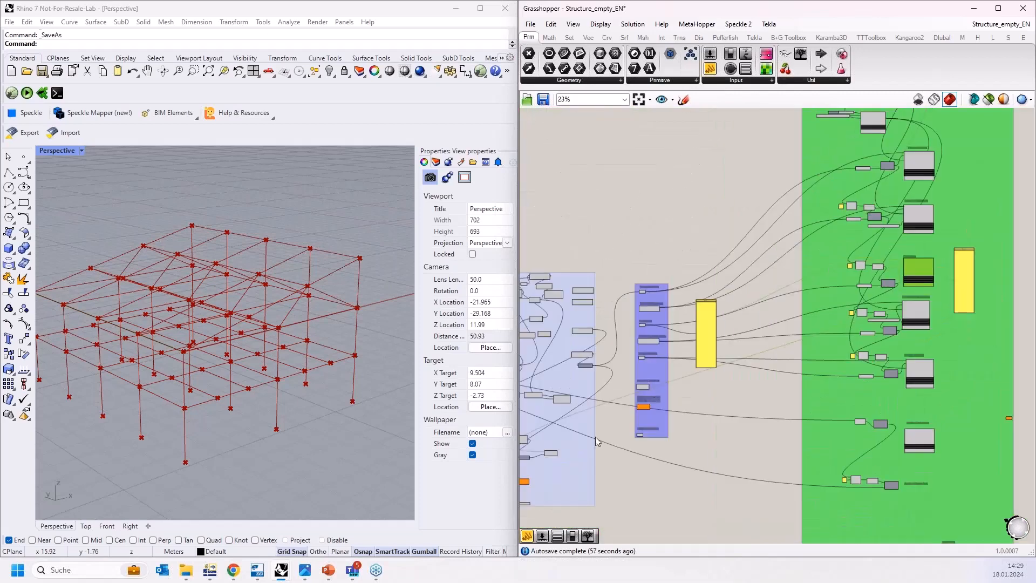
right_drag(535, 455, 647, 395)
scroll(646, 395, up, 4)
scroll(646, 395, up, 5)
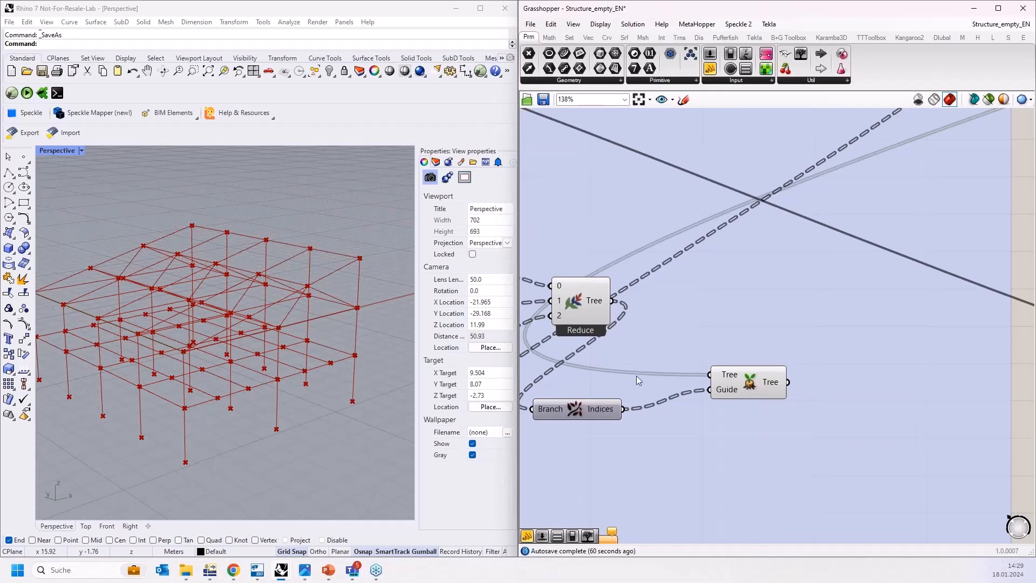
right_drag(637, 376, 716, 368)
drag(655, 402, 694, 395)
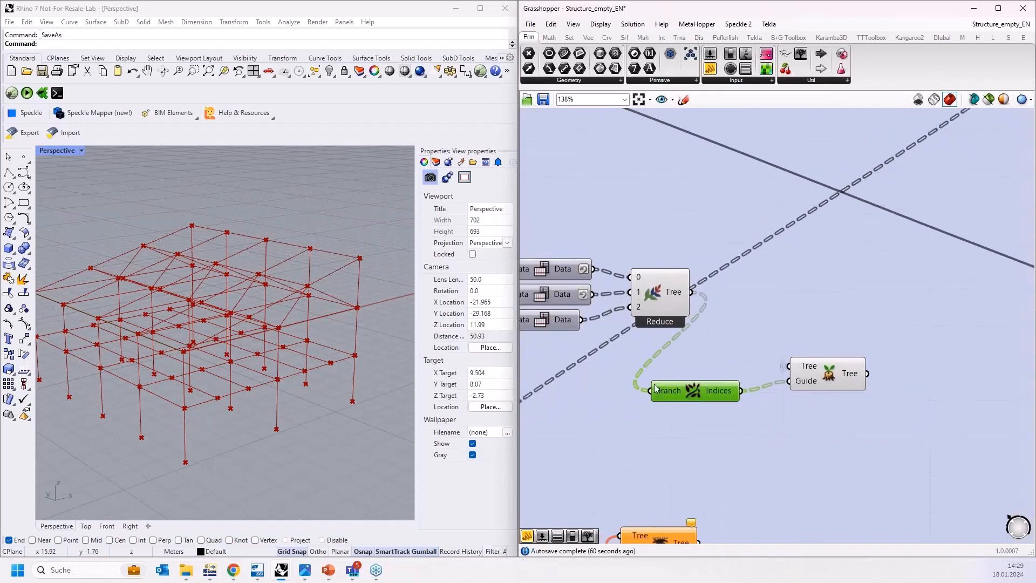
Connect the Unflatten Tree output to the Tree input of the Trim Tree component under SoM - Columns.
scroll(586, 381, down, 4)
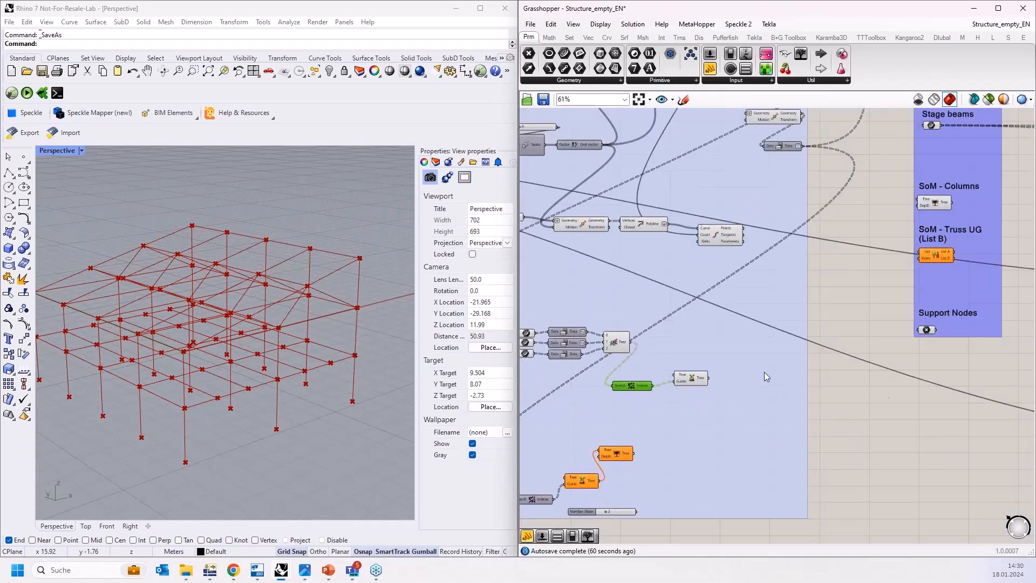
right_drag(892, 299, 829, 344)
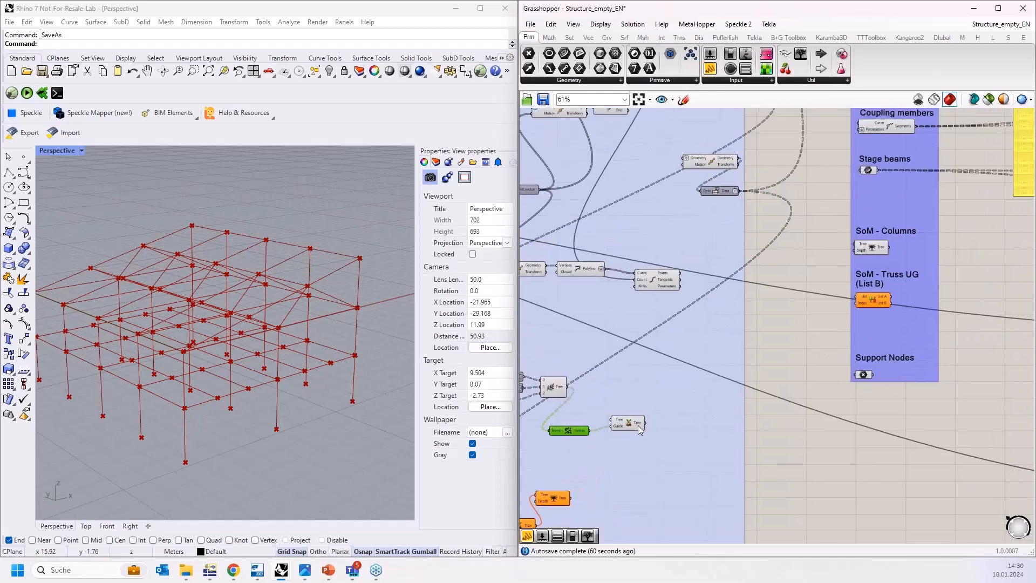
scroll(827, 299, up, 5)
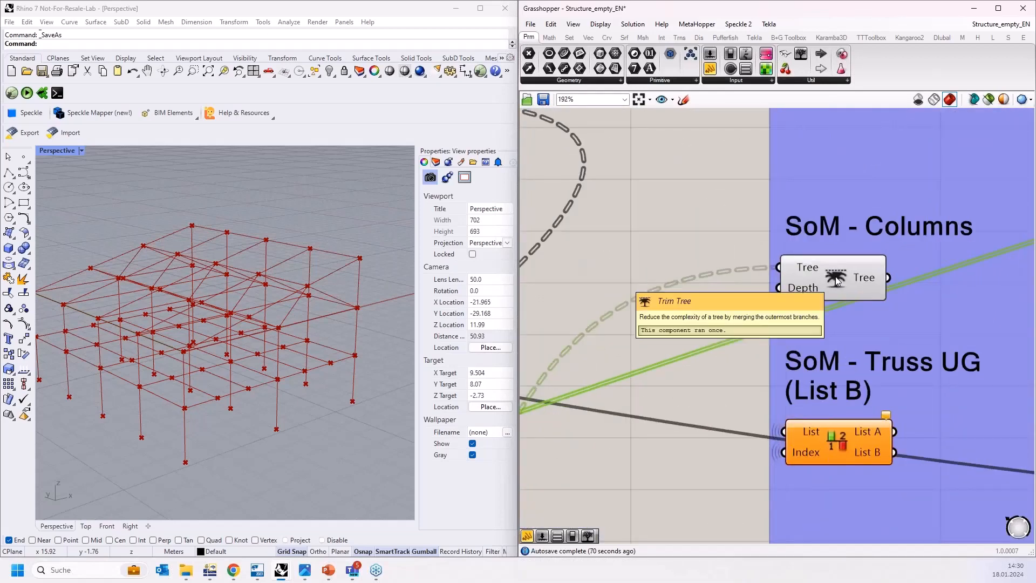
right_drag(836, 279, 769, 294)
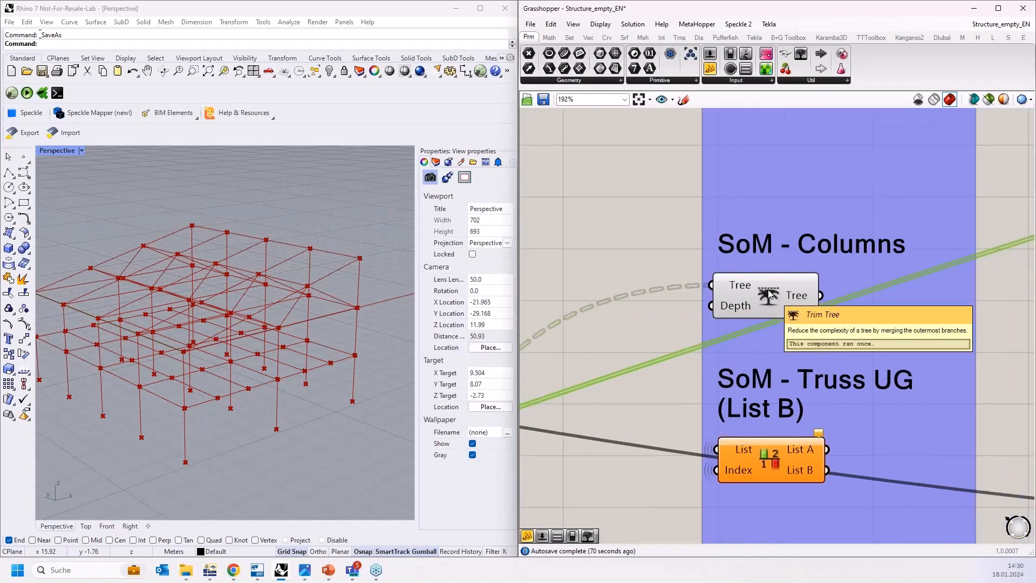
scroll(591, 271, down, 4)
Inspect the SoM - Columns Trim Tree output in a temporary, enlarged Panel and delete the Panel.
drag(711, 68, 812, 281)
scroll(696, 281, up, 2)
drag(692, 281, 825, 295)
drag(886, 328, 882, 506)
drag(882, 403, 870, 363)
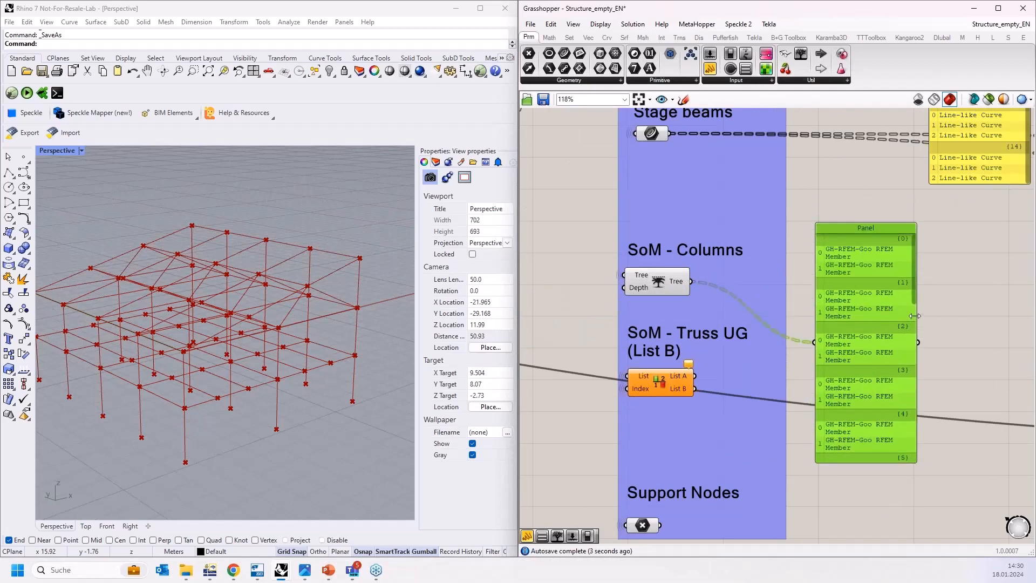
drag(916, 316, 961, 316)
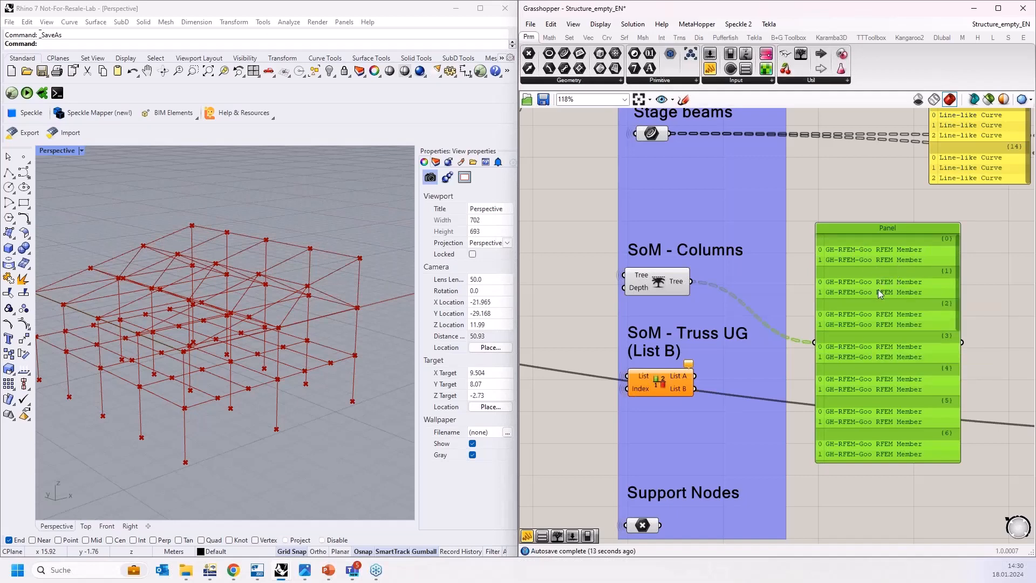
scroll(874, 290, down, 6)
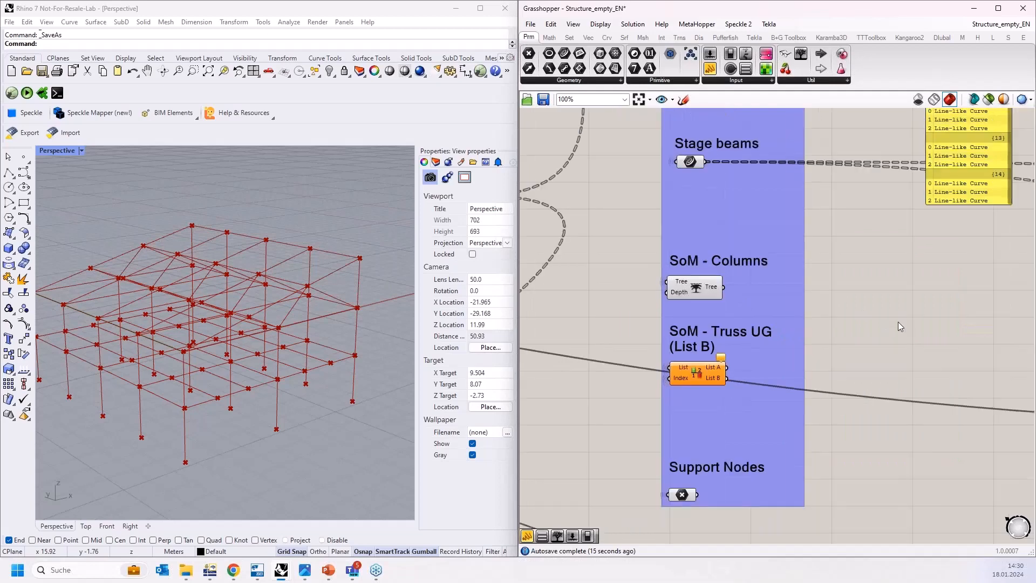
Connect the SoM - Columns Trim Tree output to Members No. of the Member Set component and return the component to the green group.
scroll(800, 330, down, 4)
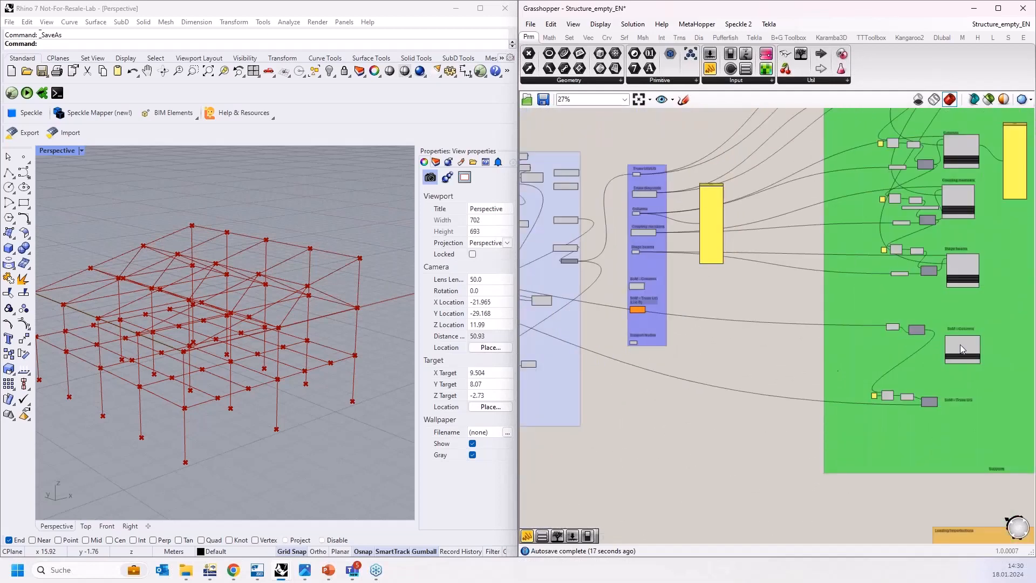
scroll(670, 288, up, 8)
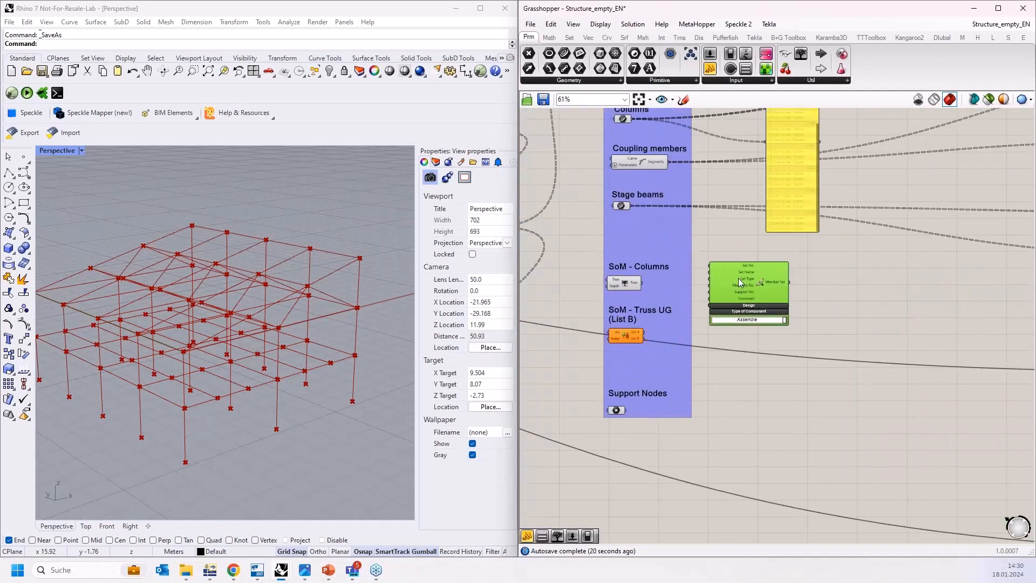
scroll(673, 280, up, 2)
drag(636, 287, 723, 290)
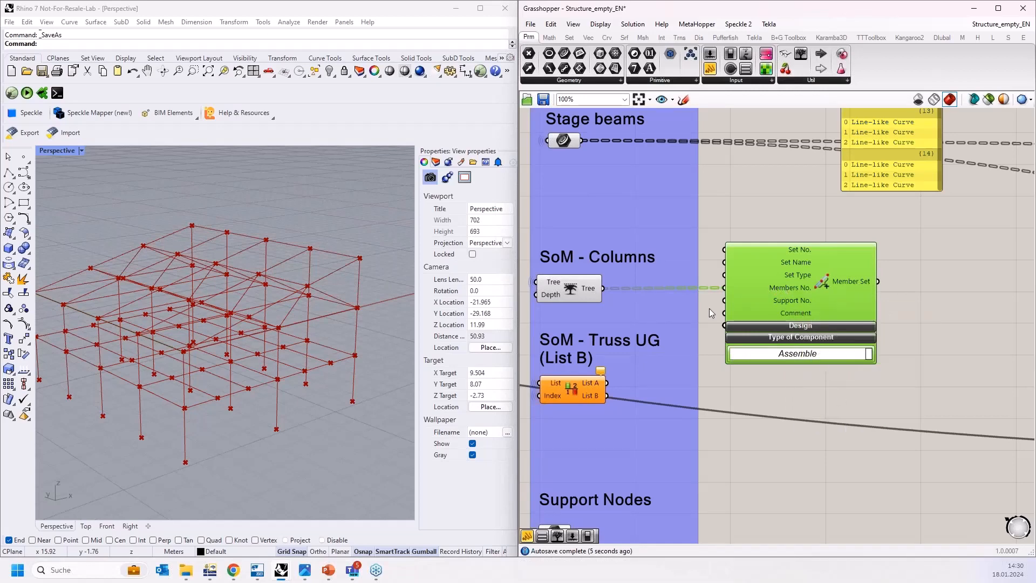
scroll(709, 309, down, 6)
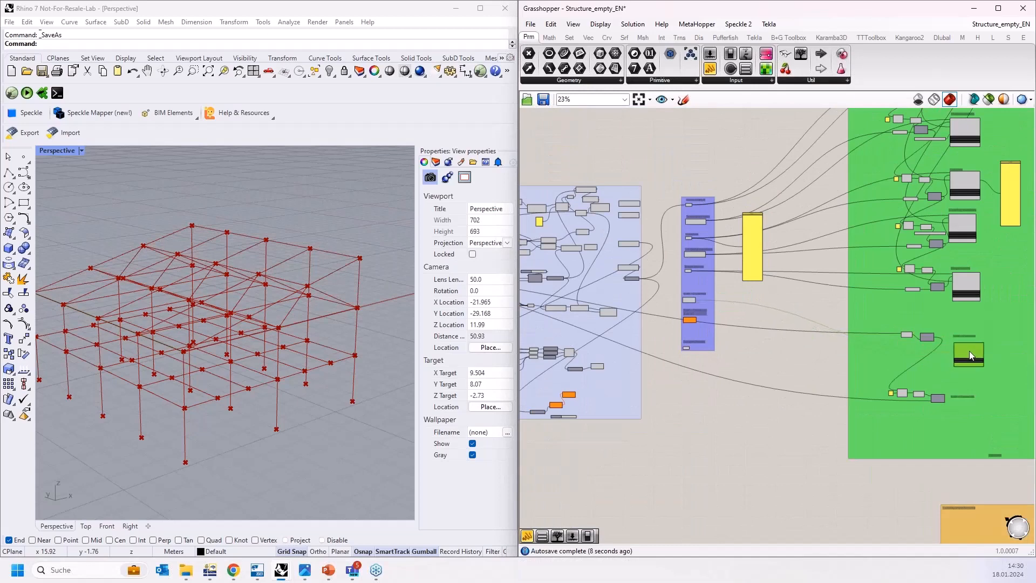
Add a Value List for the SoM - Columns Member Set component's Set Type input and choose SET_TYPE_CONTINUOUS.
scroll(974, 346, up, 7)
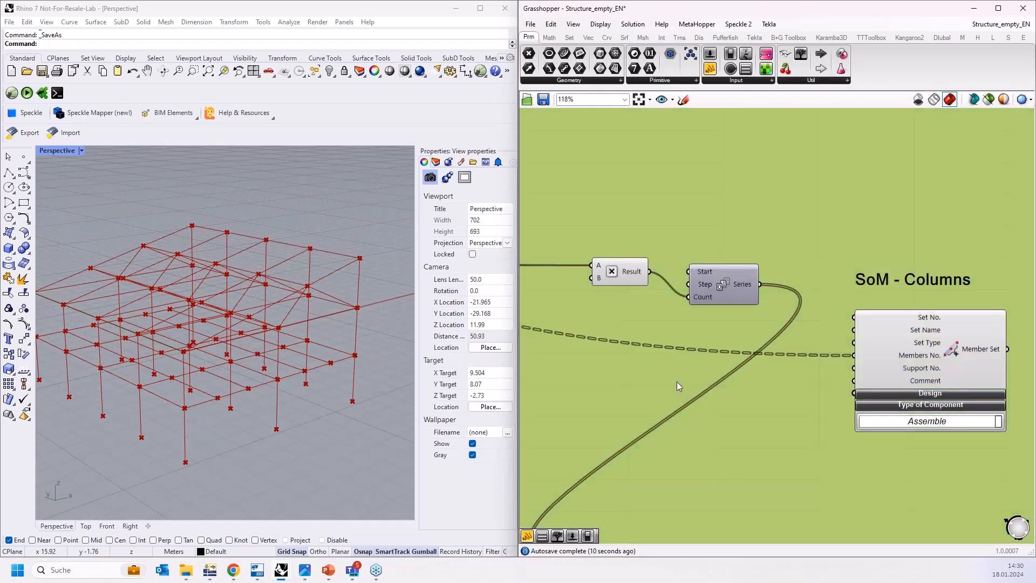
double_click(677, 381)
text(val)
click(671, 388)
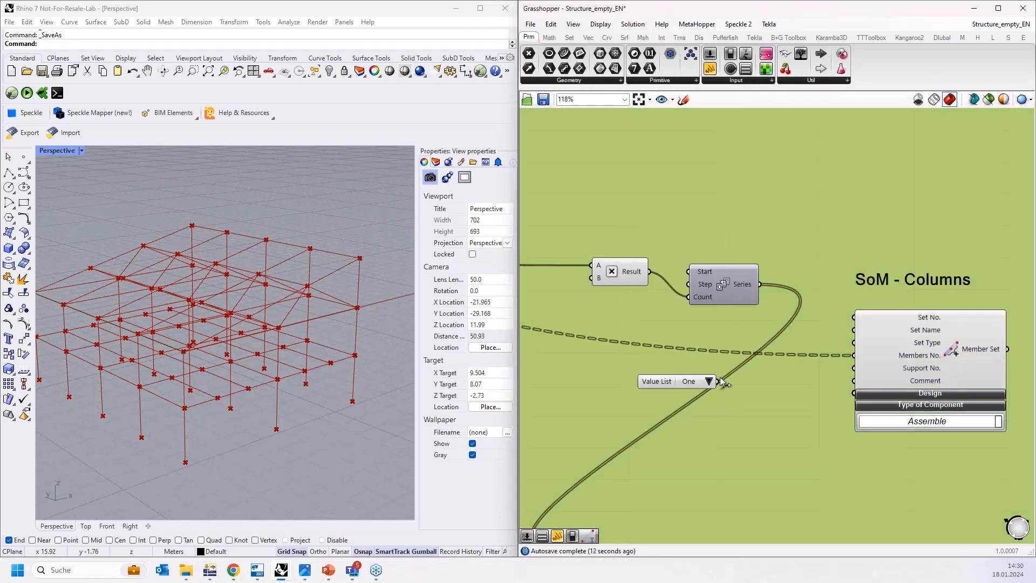
click(709, 381)
click(717, 377)
drag(716, 381, 775, 342)
click(802, 343)
click(824, 354)
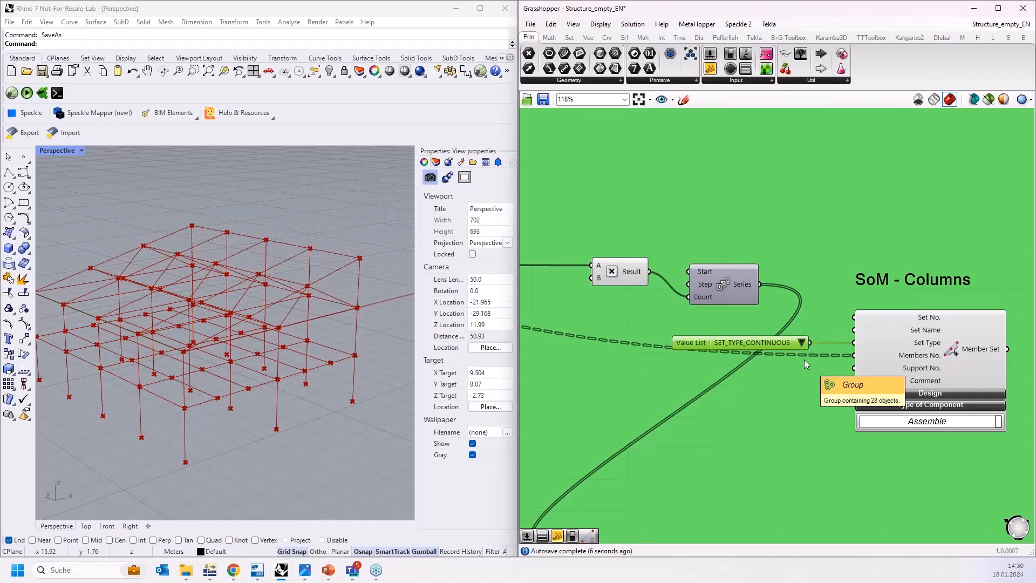
Add a second Dlubal Member Set component below the SoM - Truss UG label.
scroll(750, 309, down, 3)
scroll(759, 320, down, 2)
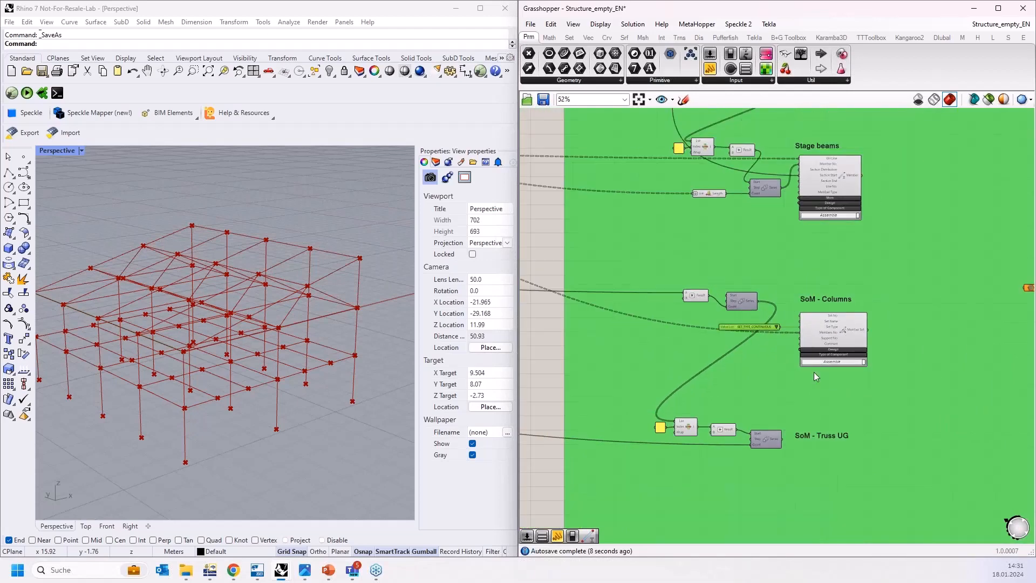
scroll(823, 426, up, 2)
right_drag(824, 426, 808, 302)
click(820, 216)
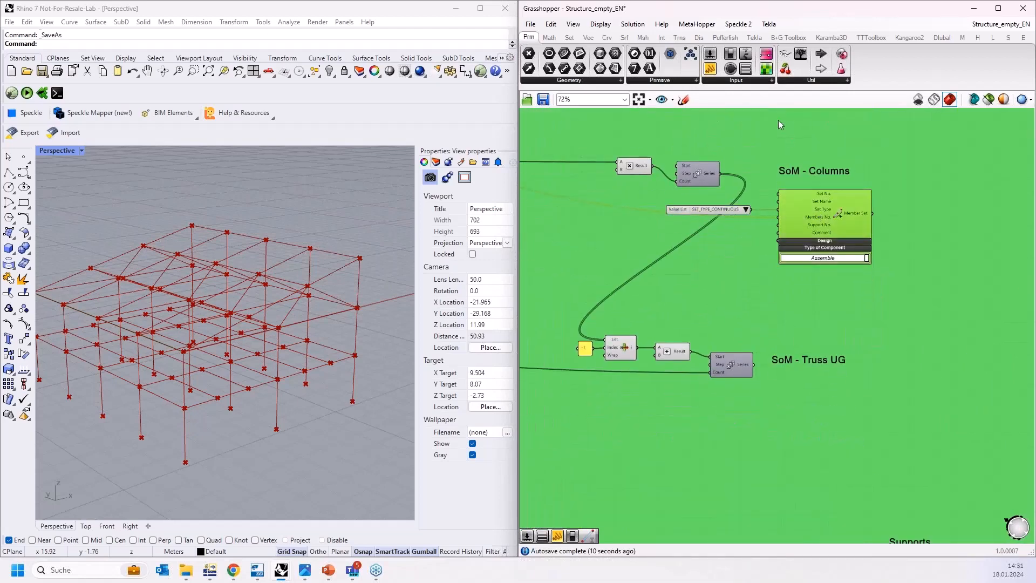
click(942, 37)
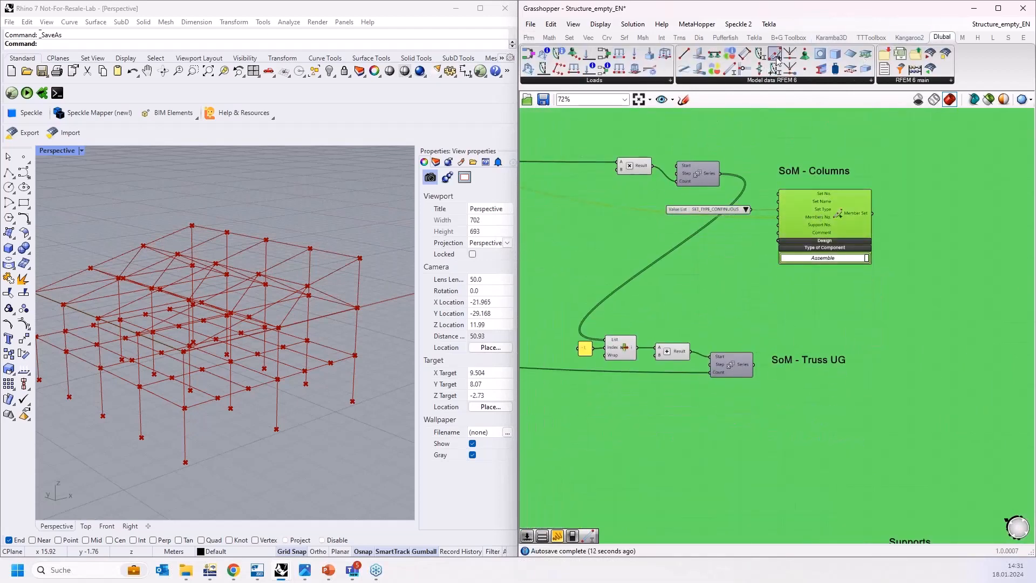
drag(776, 68, 806, 426)
scroll(758, 414, up, 3)
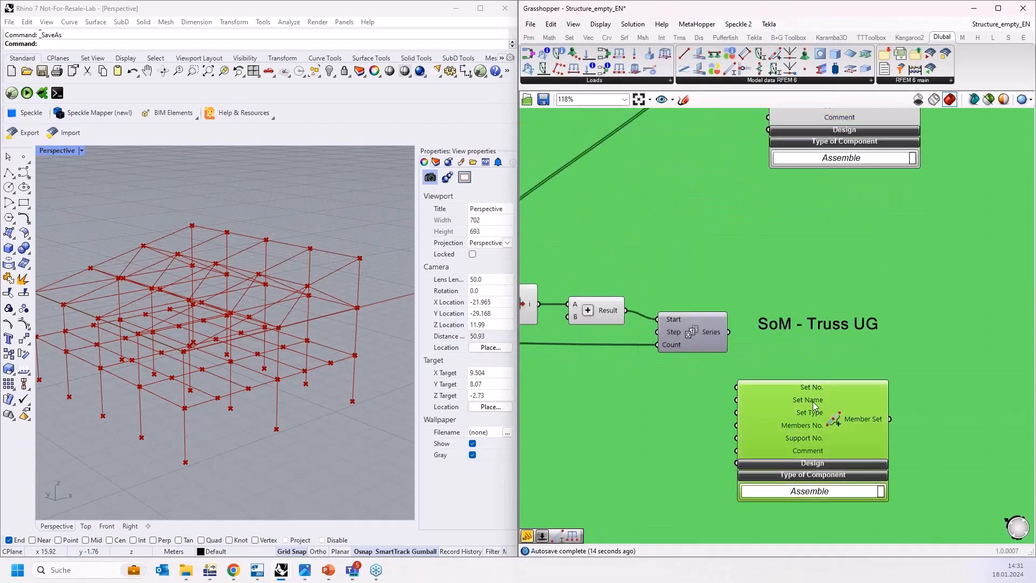
click(803, 408)
Add a Panel beside the Truss UG/LG component, connect it to the Member output, and enlarge it.
scroll(715, 441, down, 6)
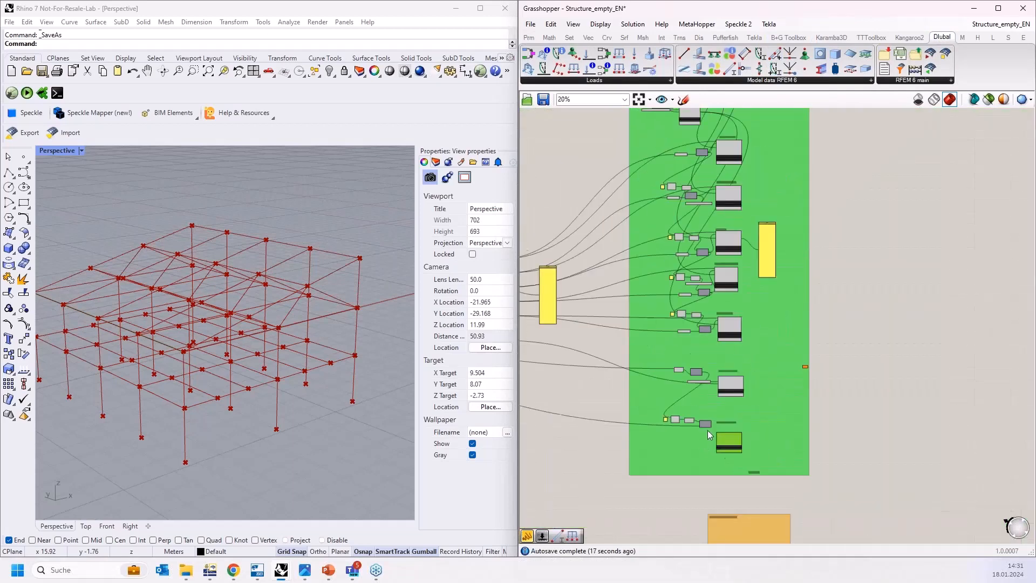
scroll(729, 267, up, 3)
scroll(729, 267, up, 3)
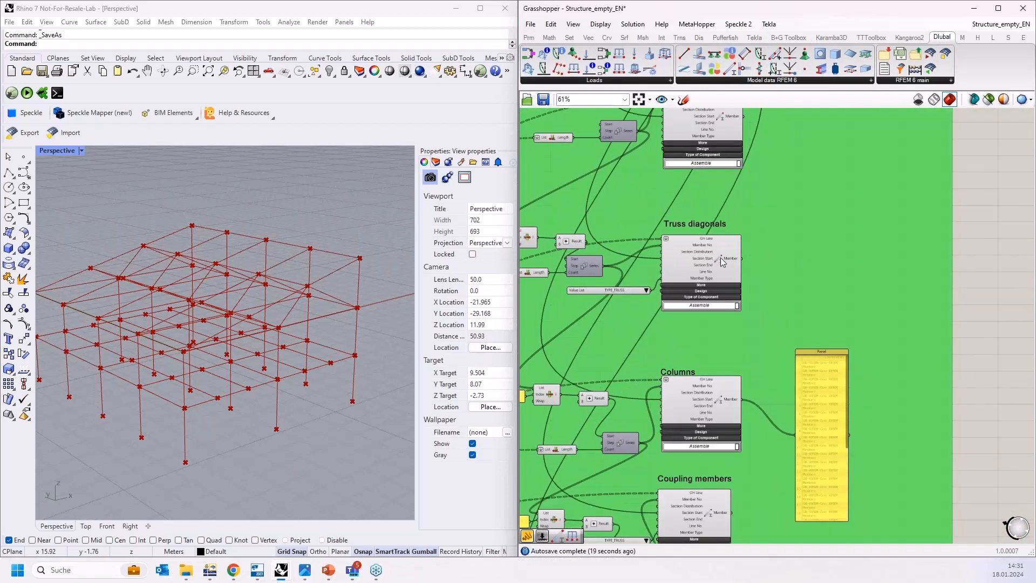
scroll(758, 210, up, 4)
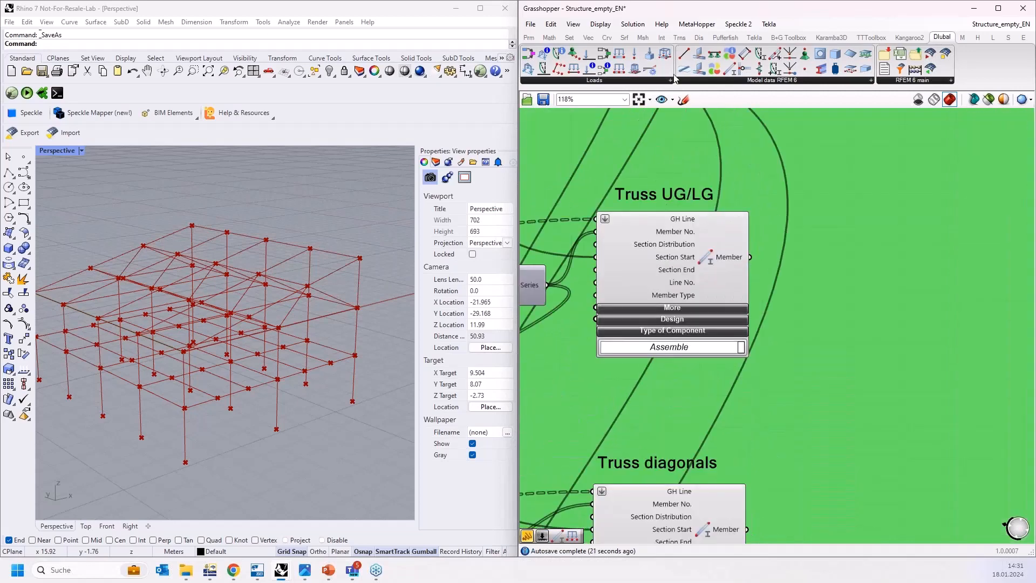
click(529, 37)
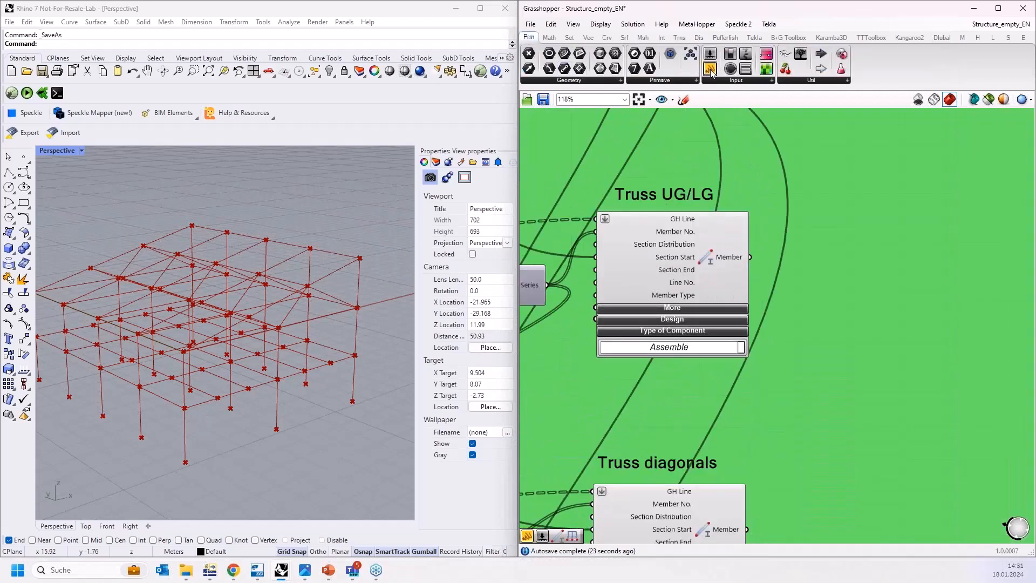
drag(710, 68, 881, 312)
drag(750, 258, 891, 493)
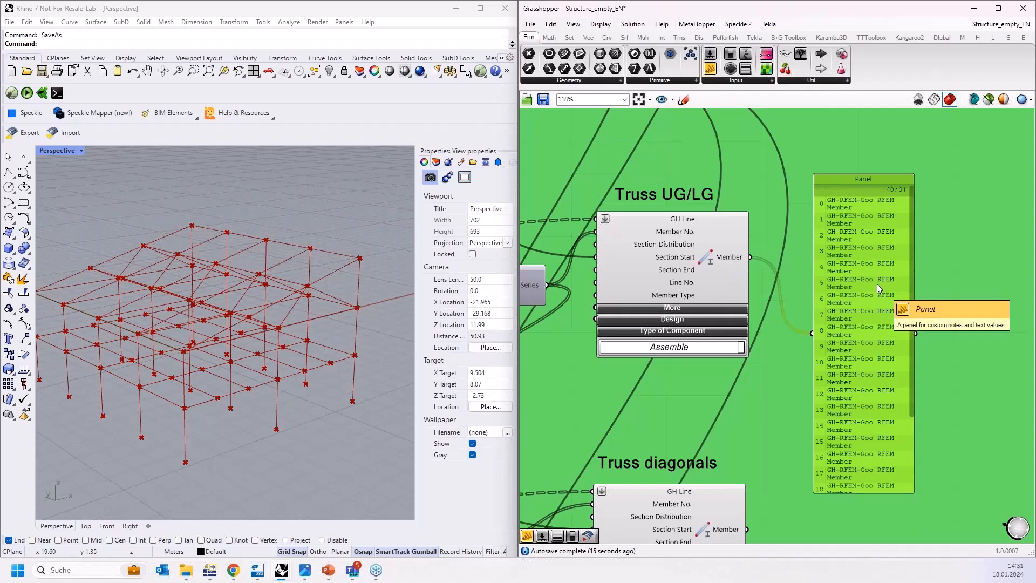
Connect the Truss UG/LG component's Member output to the Tree input of the lower Unflatten Tree and return the component to the green group.
scroll(868, 280, down, 10)
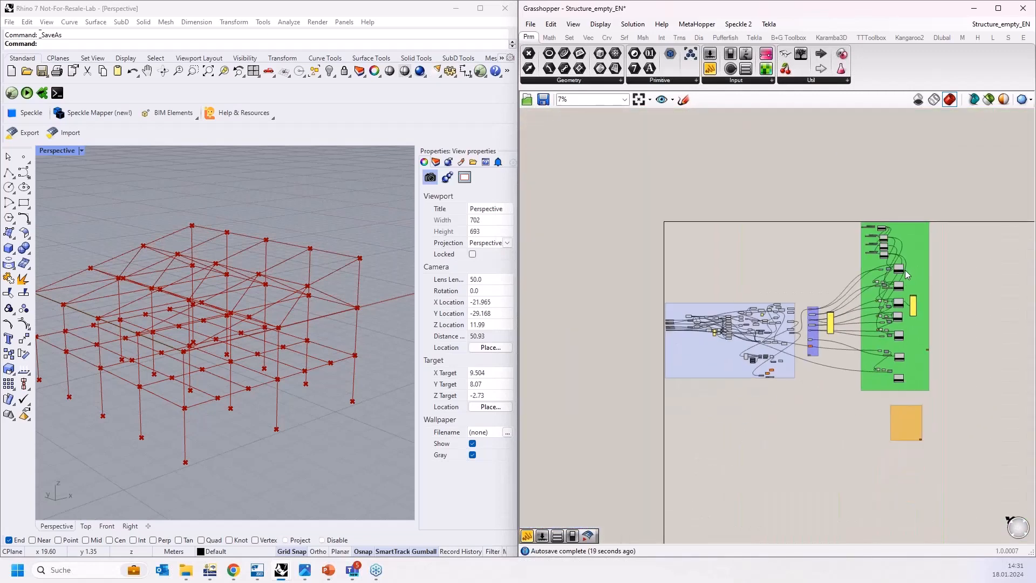
click(754, 376)
scroll(754, 376, up, 10)
right_drag(739, 372, 669, 361)
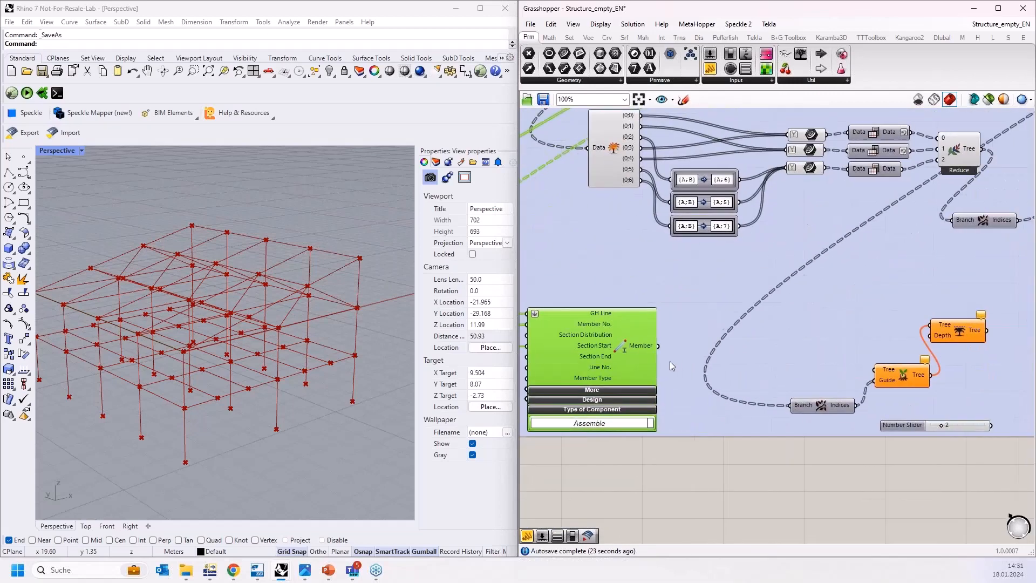
drag(659, 347, 874, 369)
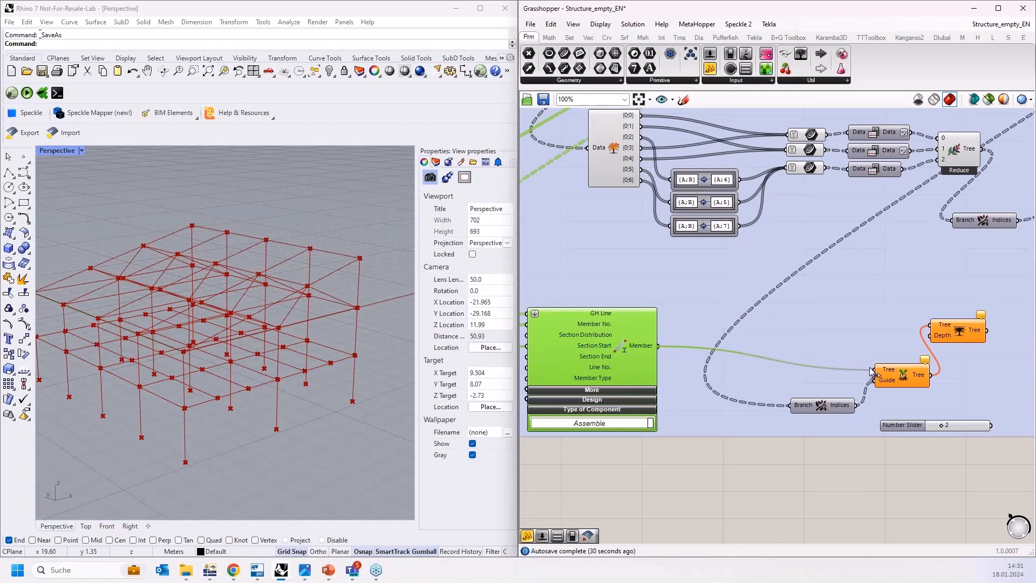
scroll(658, 413, down, 9)
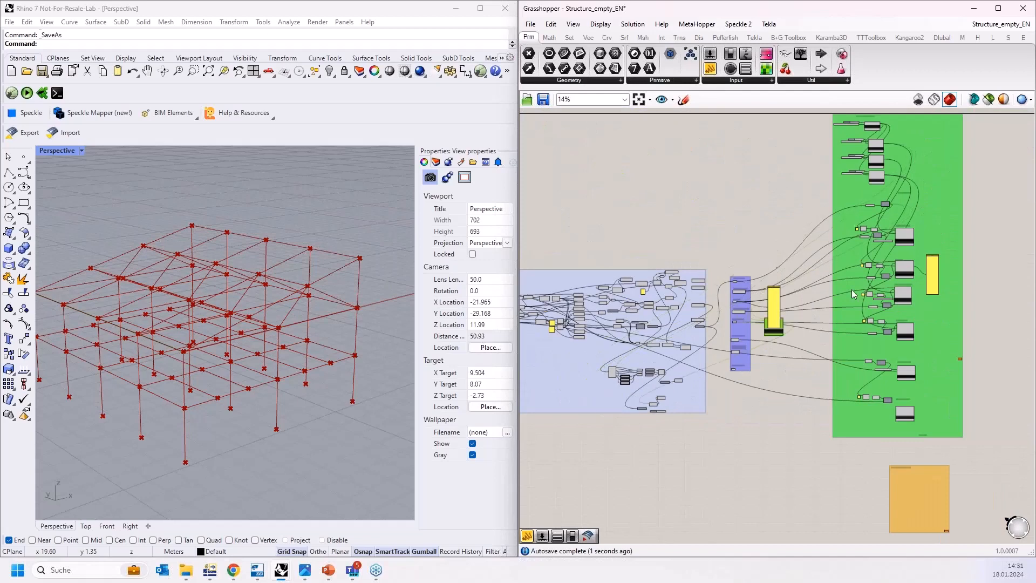
drag(905, 209, 904, 200)
Examine the lower Branch Indices, Unflatten Tree and Trim Tree components and the wire leading to the SoM - Truss UG list component.
scroll(601, 442, up, 9)
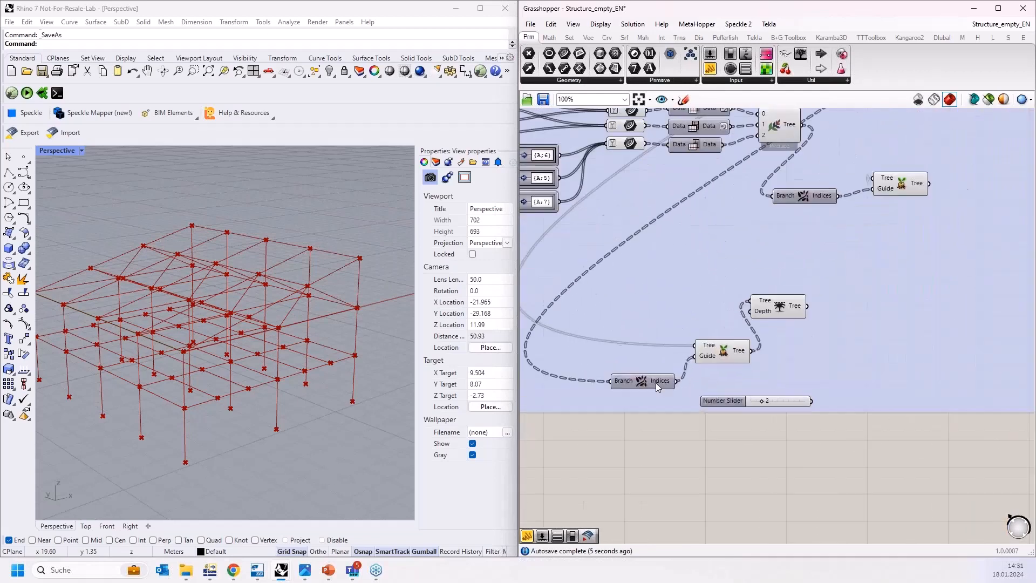
click(639, 385)
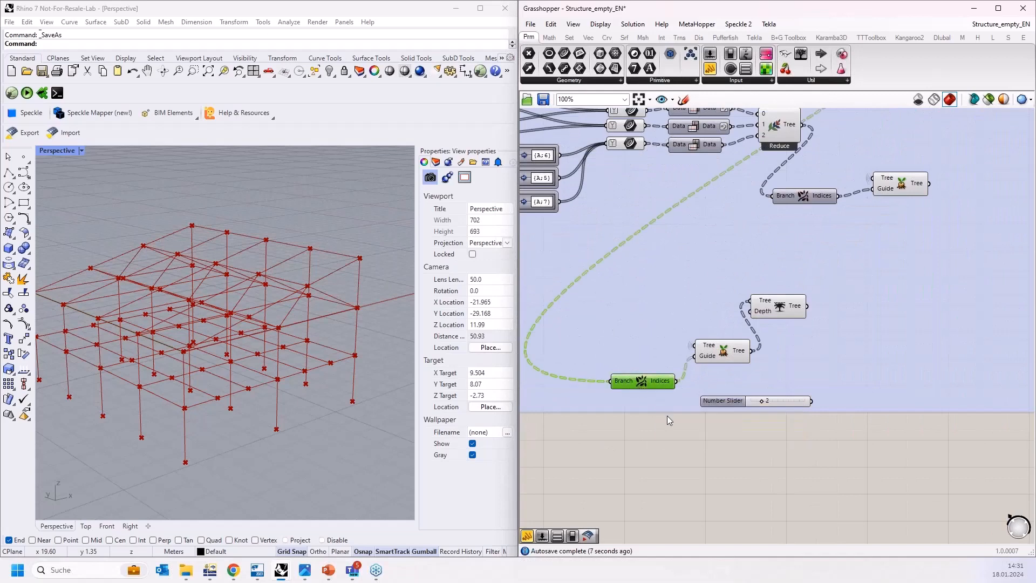
scroll(671, 422, up, 3)
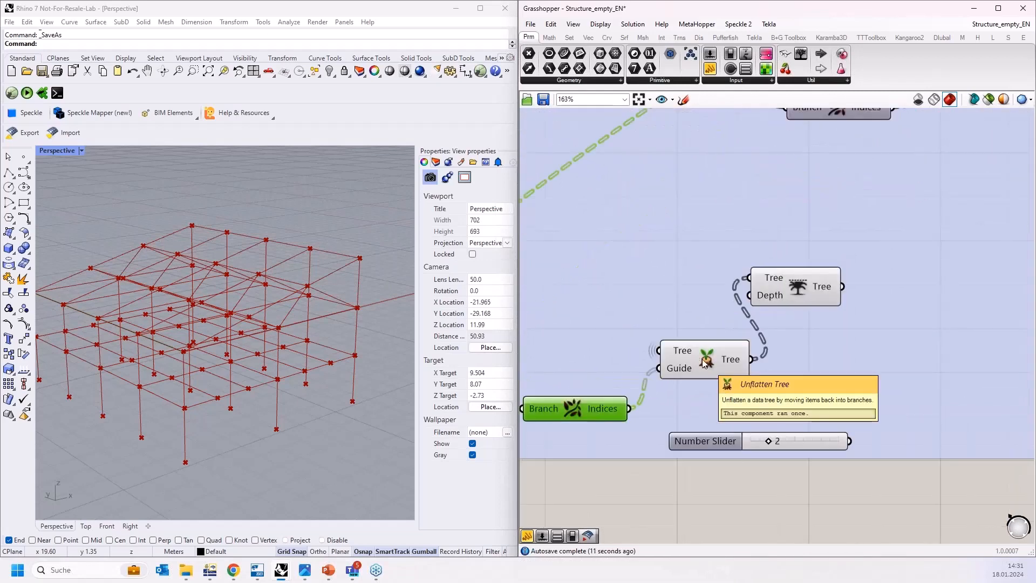
mouse_move(683, 355)
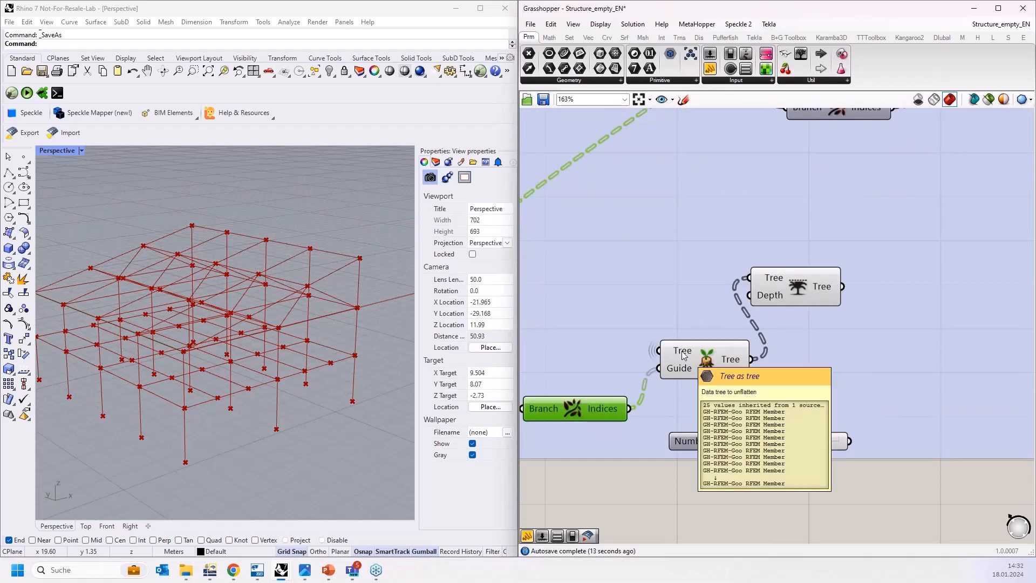
right_drag(787, 311, 674, 337)
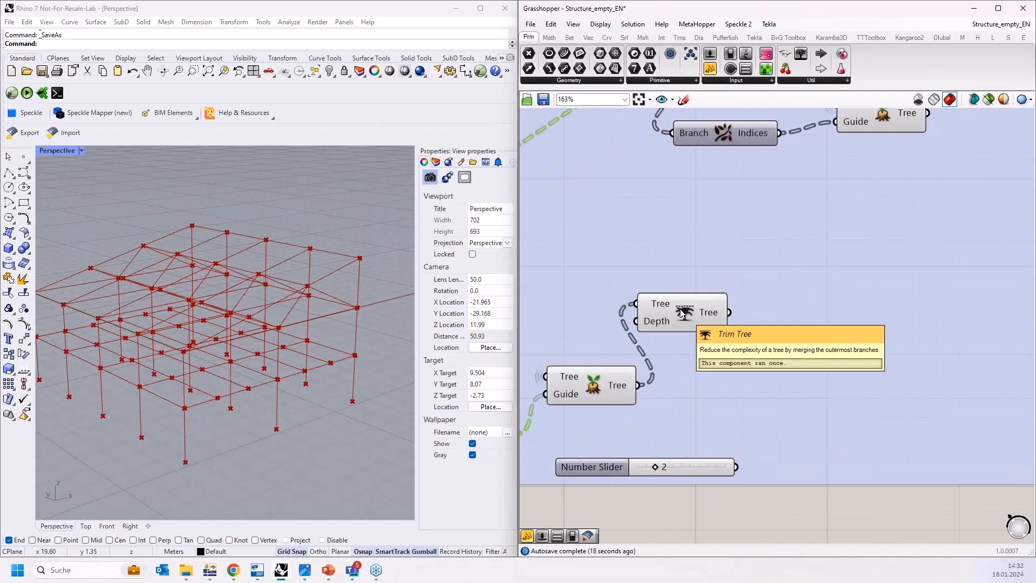
scroll(684, 313, down, 6)
click(602, 354)
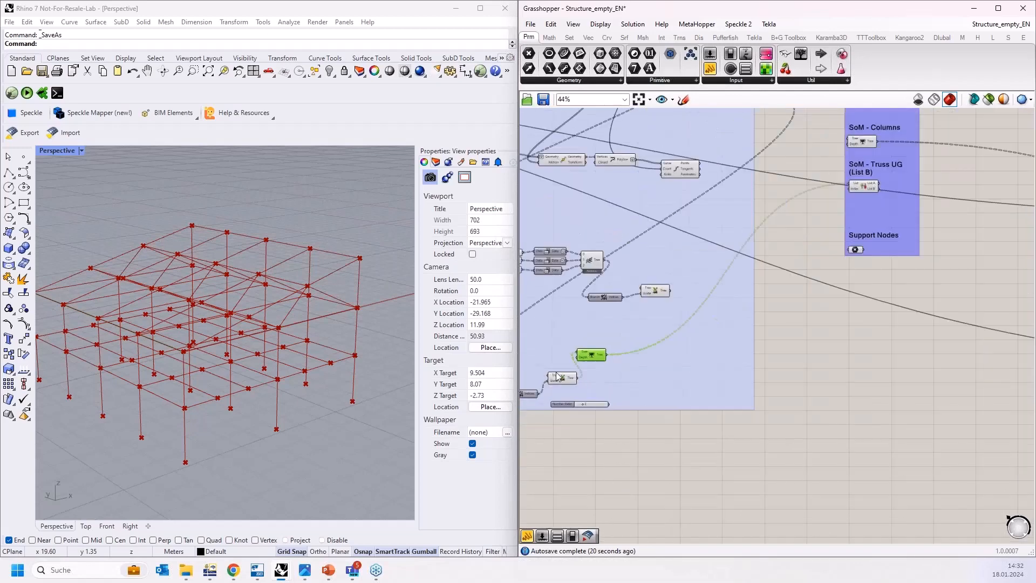
scroll(721, 318, up, 5)
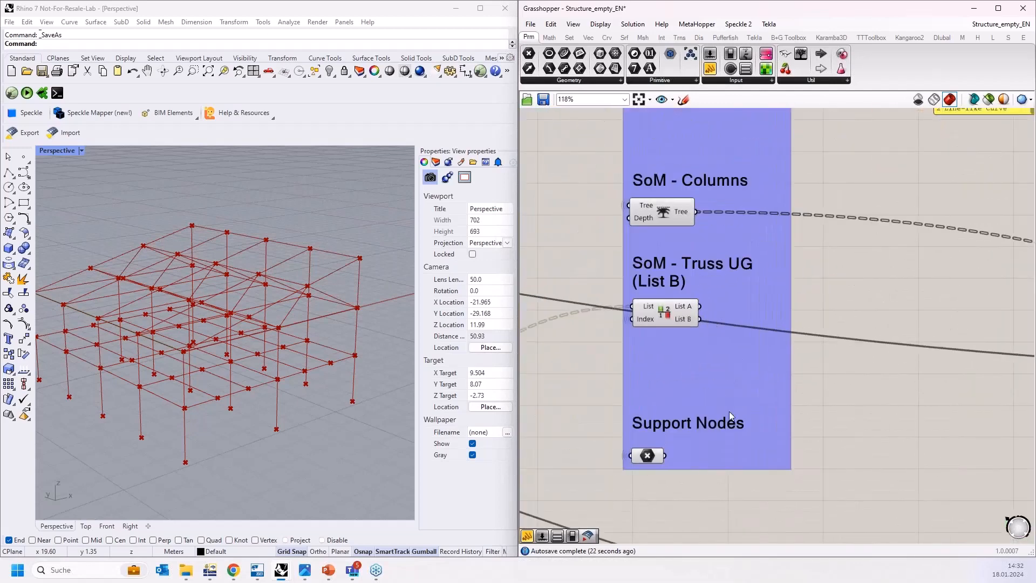
scroll(772, 385, down, 5)
Add a Panel beside the lower Trim Tree, connect it to the Tree output, and enlarge it.
right_drag(740, 382, 828, 268)
scroll(578, 392, up, 3)
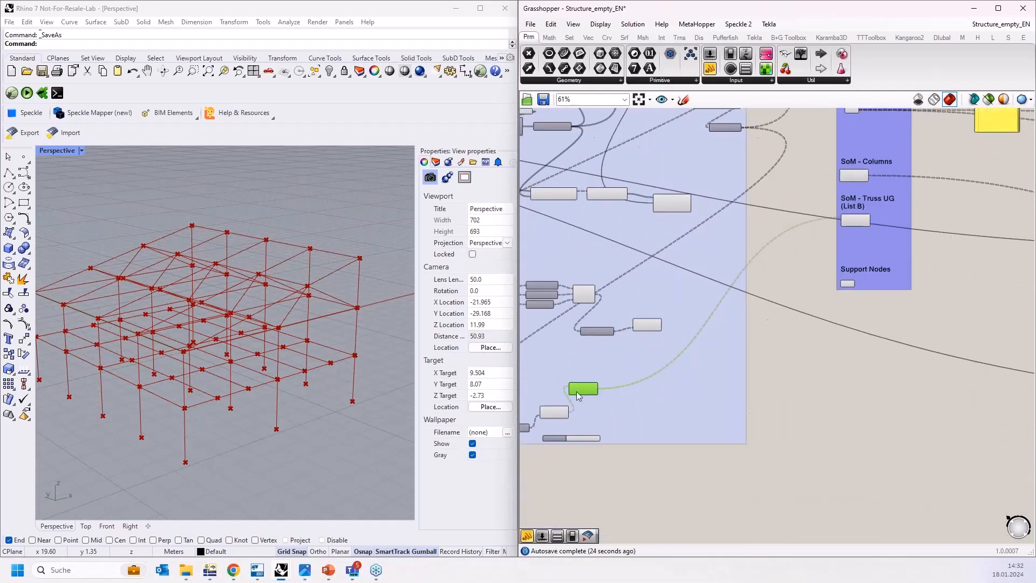
drag(711, 69, 867, 386)
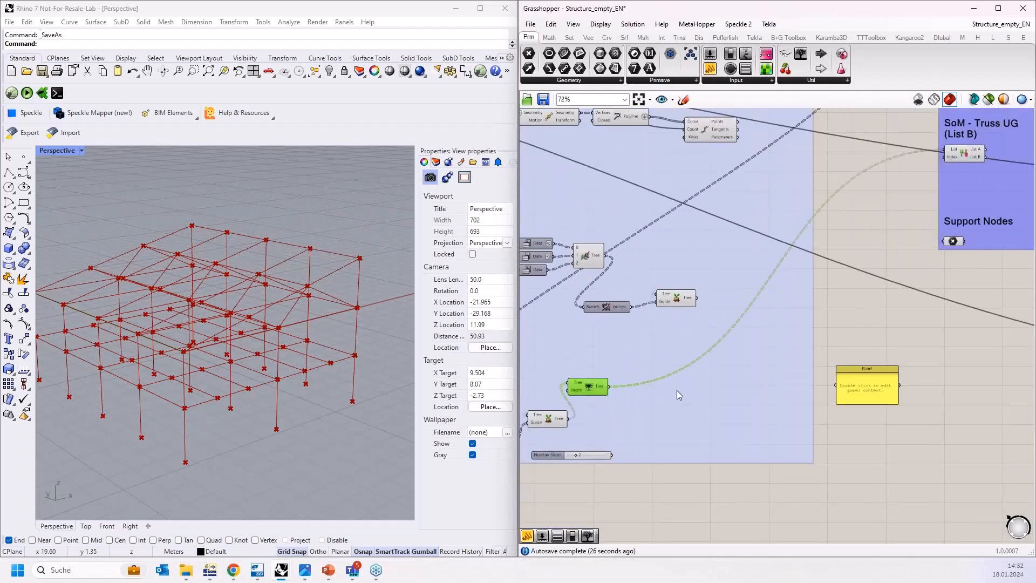
scroll(677, 390, up, 3)
drag(579, 380, 881, 355)
drag(811, 345, 737, 325)
drag(770, 366, 776, 534)
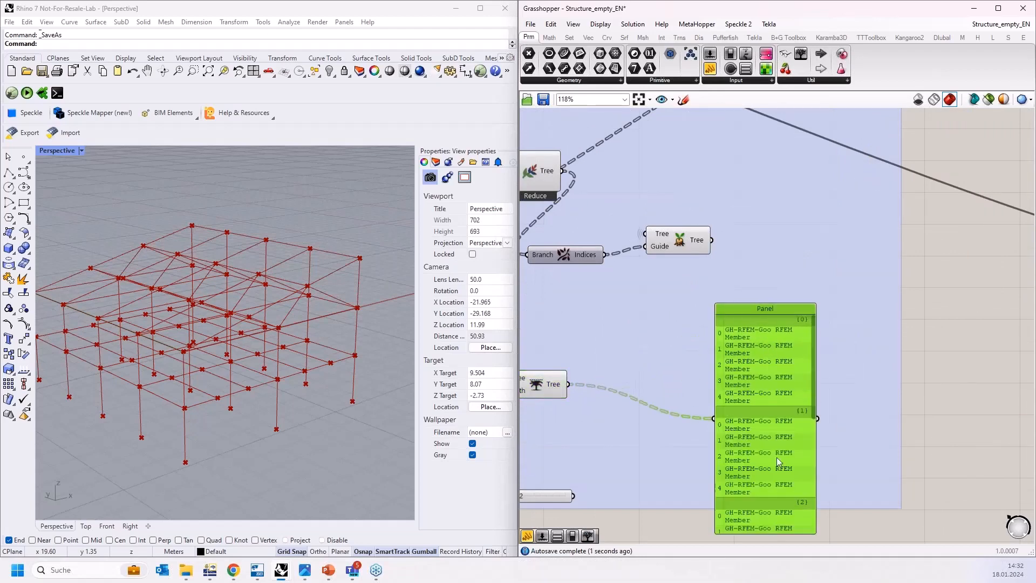
scroll(770, 267, down, 3)
scroll(770, 266, down, 1)
drag(766, 426, 766, 521)
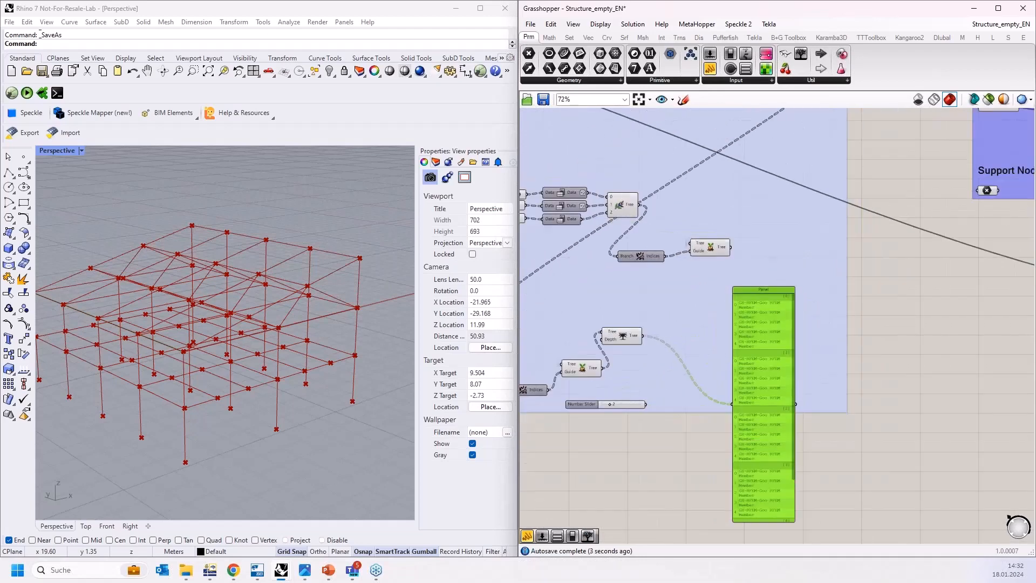
Select the Truss UG/LG curve container and examine its lines in the Rhino viewport against the member branches listed in the Panel.
right_drag(885, 274, 883, 441)
right_drag(929, 414, 881, 534)
click(832, 213)
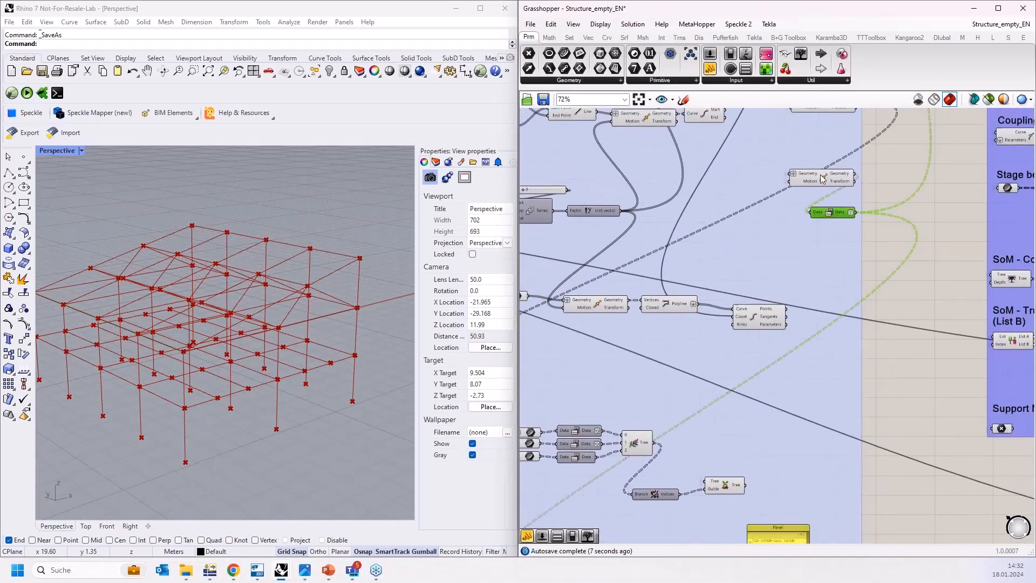
right_drag(898, 386, 699, 496)
right_drag(726, 287, 718, 371)
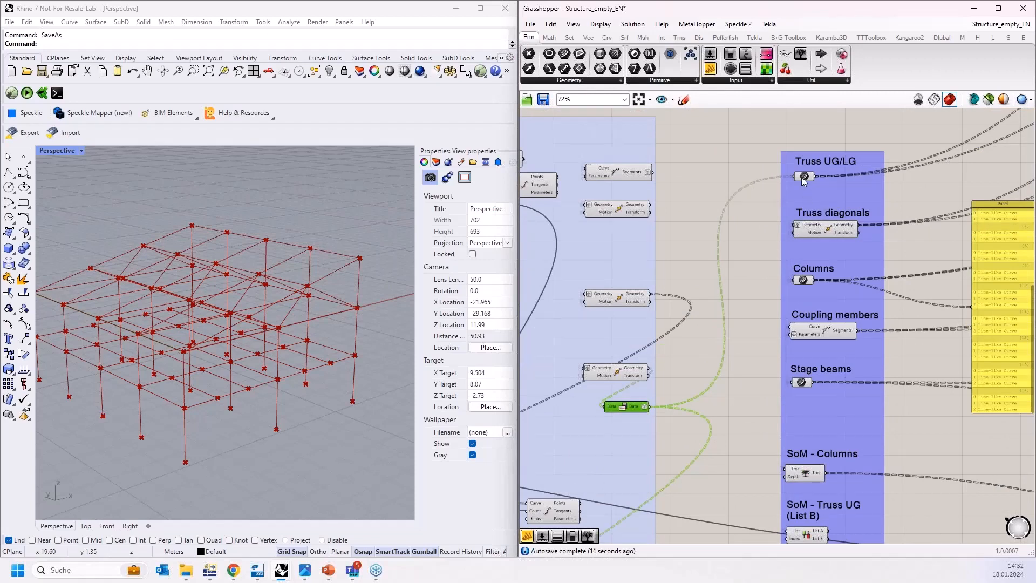
click(804, 176)
right_drag(332, 326, 377, 261)
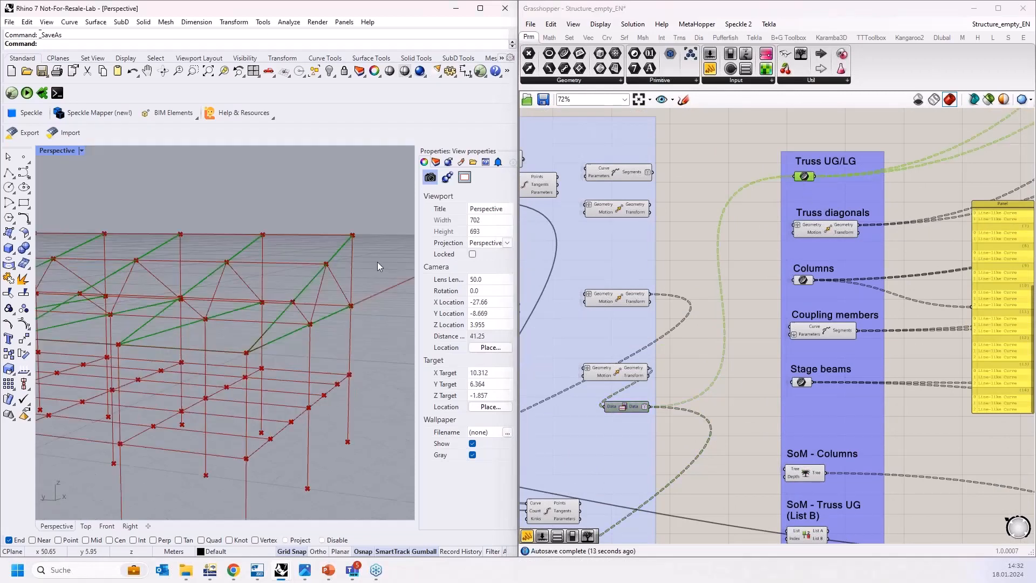
scroll(197, 339, up, 2)
scroll(258, 352, up, 2)
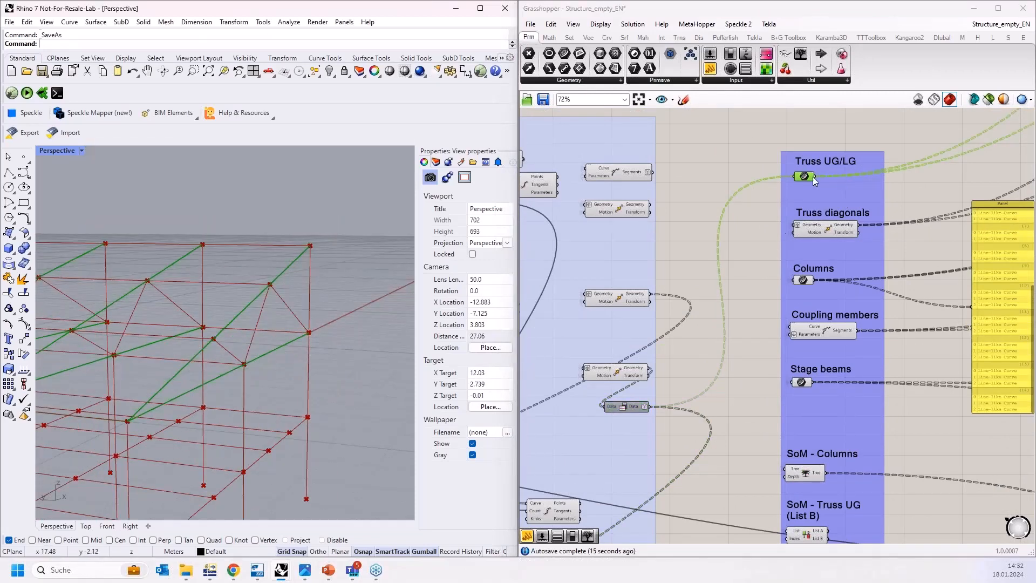
scroll(772, 137, up, 5)
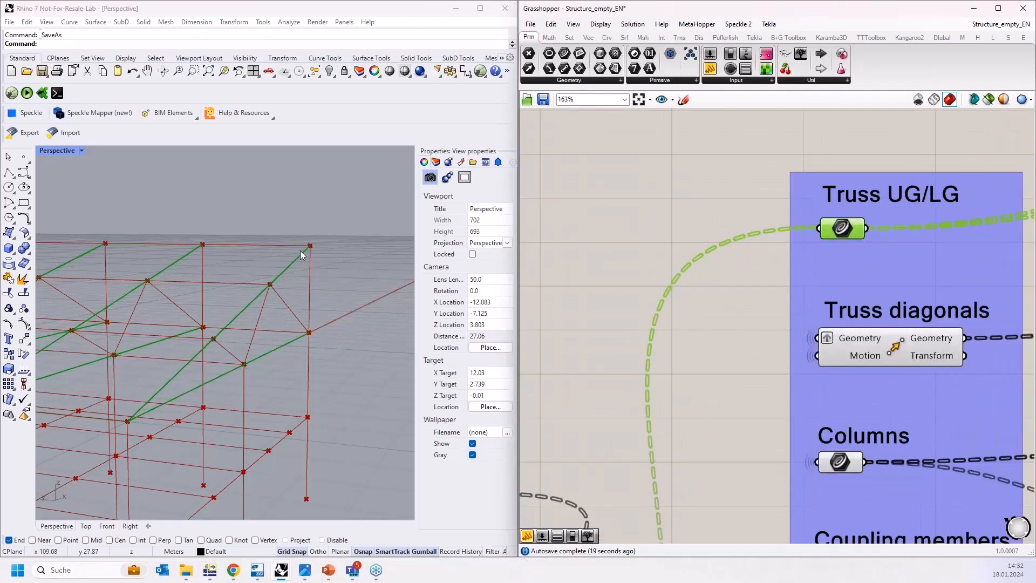
scroll(715, 283, down, 7)
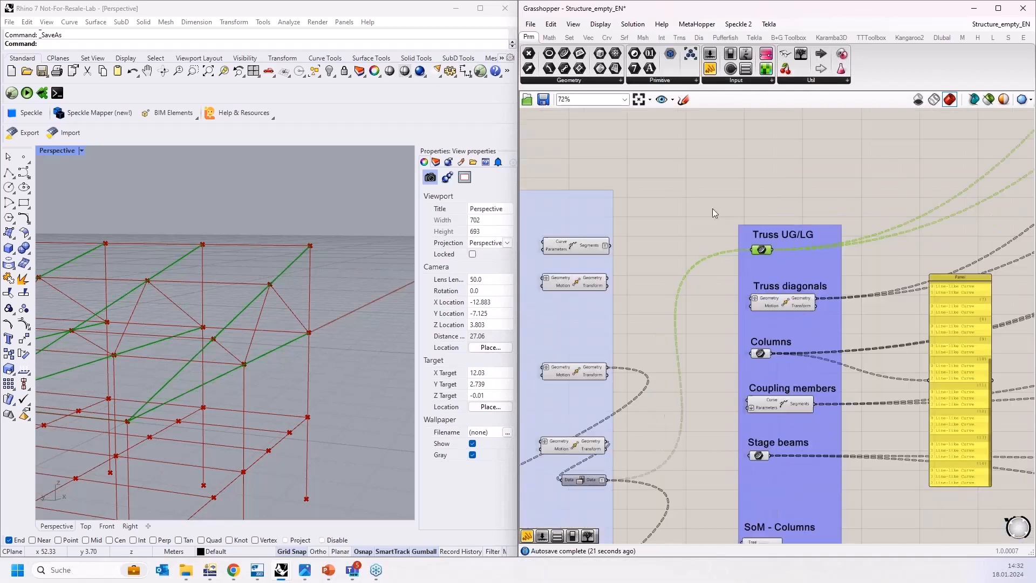
scroll(631, 435, up, 7)
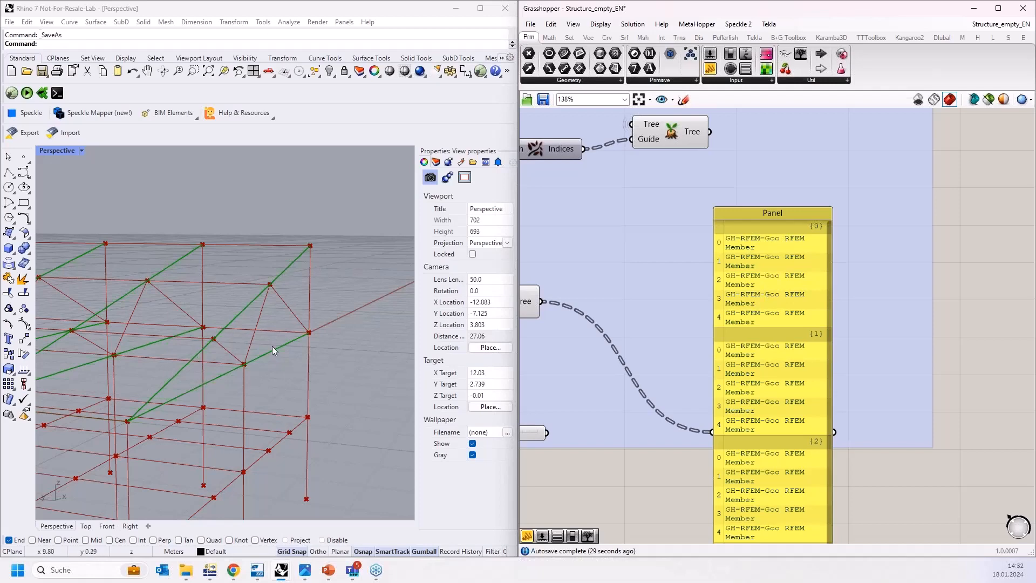
Delete the Panel attached to the lower Trim Tree's output.
scroll(714, 344, down, 2)
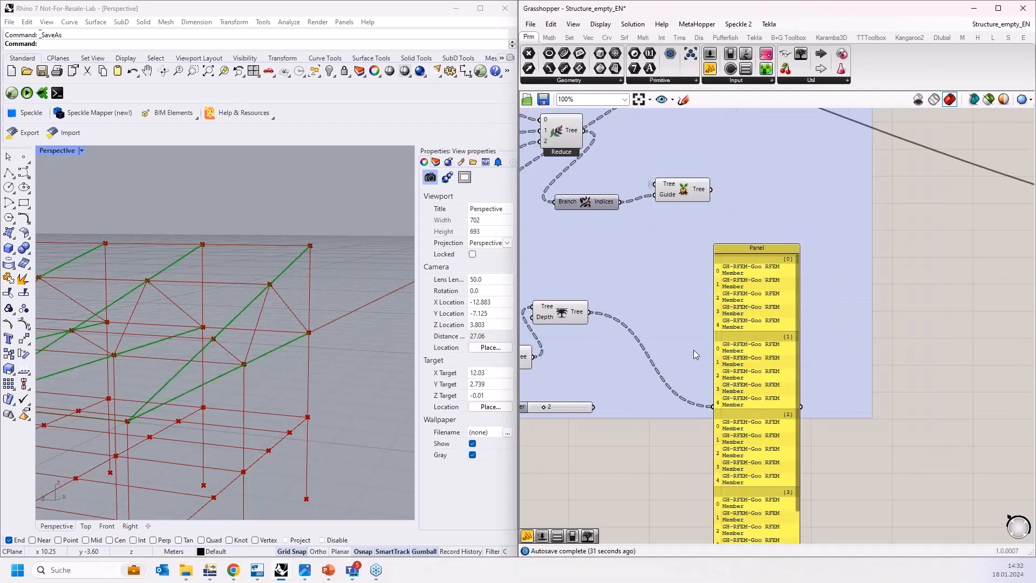
drag(566, 316, 591, 338)
click(753, 339)
key(Delete)
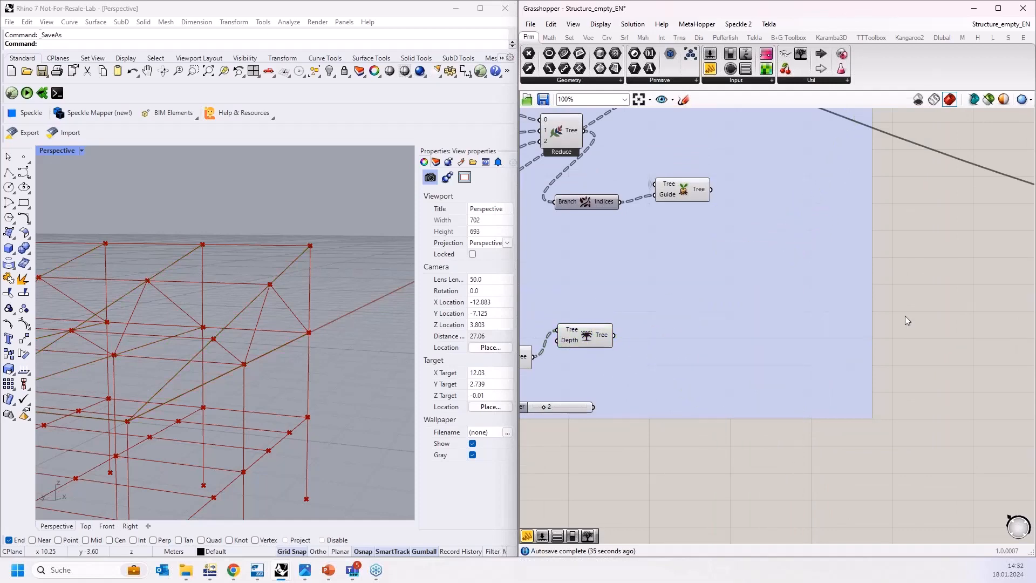
Inspect the List B output of the SoM - Truss UG list component with an enlarged temporary Panel, and delete the Panel.
scroll(804, 421, down, 3)
click(612, 432)
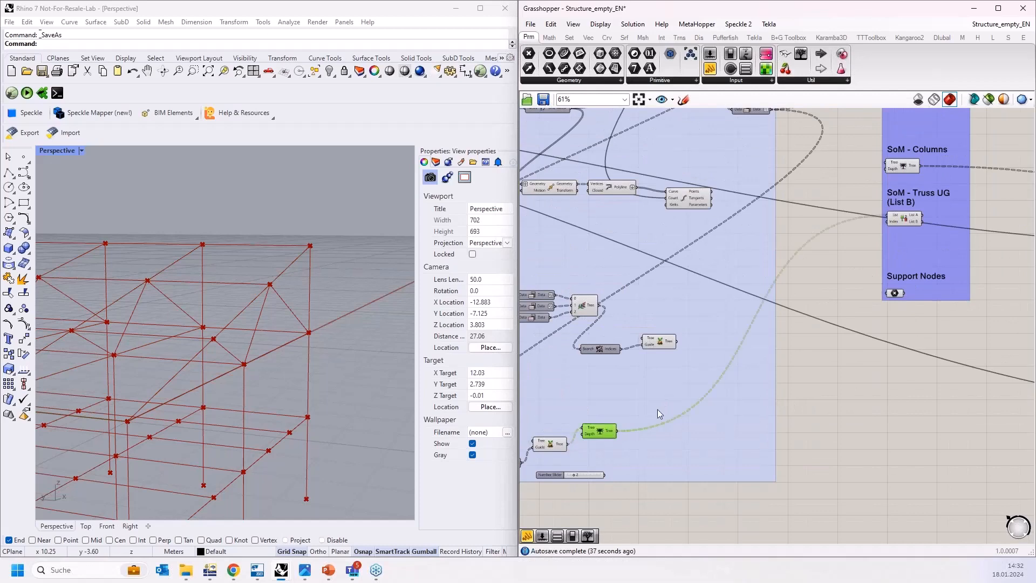
right_drag(732, 395, 564, 480)
scroll(748, 322, up, 8)
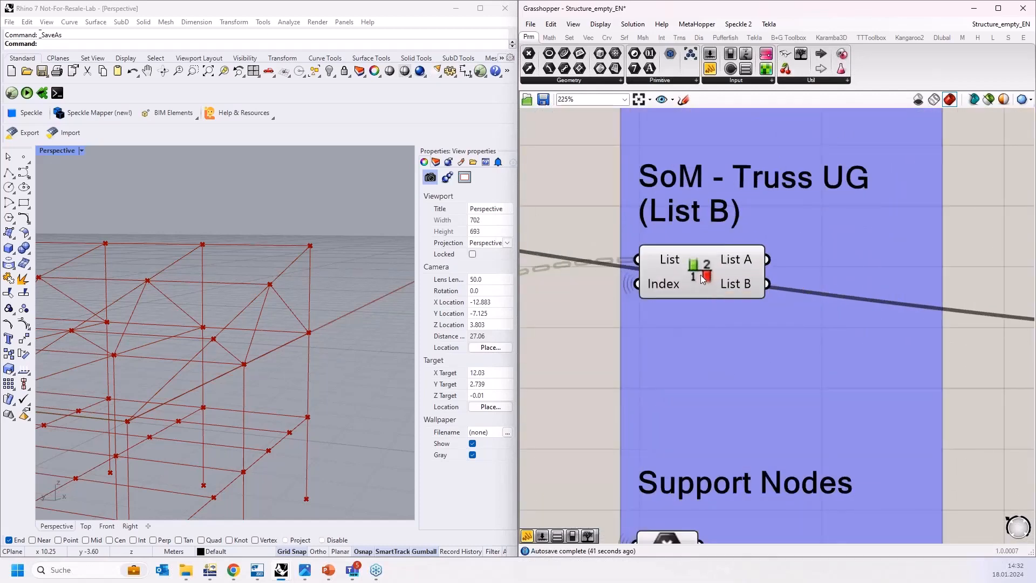
right_drag(975, 229, 886, 267)
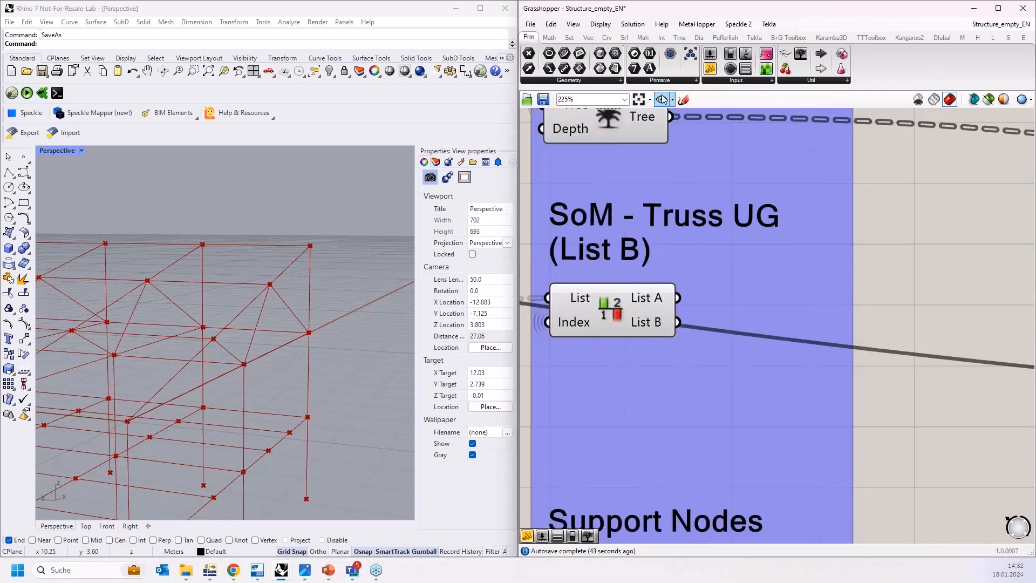
drag(710, 69, 793, 299)
drag(690, 300, 822, 193)
drag(680, 322, 730, 190)
drag(816, 248, 816, 399)
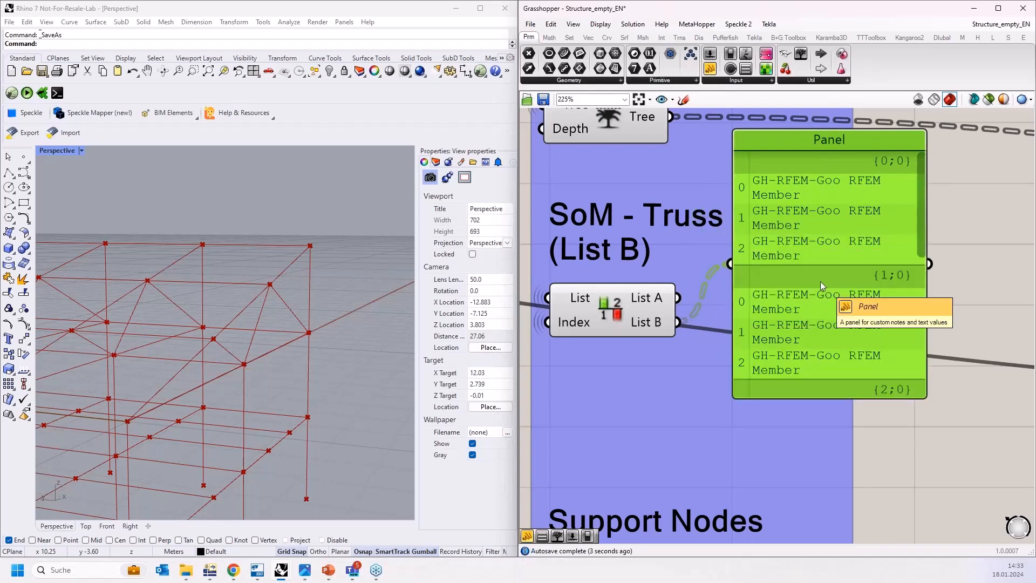
key(Delete)
Bring the second Member Set component beside the purple group and connect the SoM - Truss UG List B output to its Members No. input.
scroll(610, 282, down, 5)
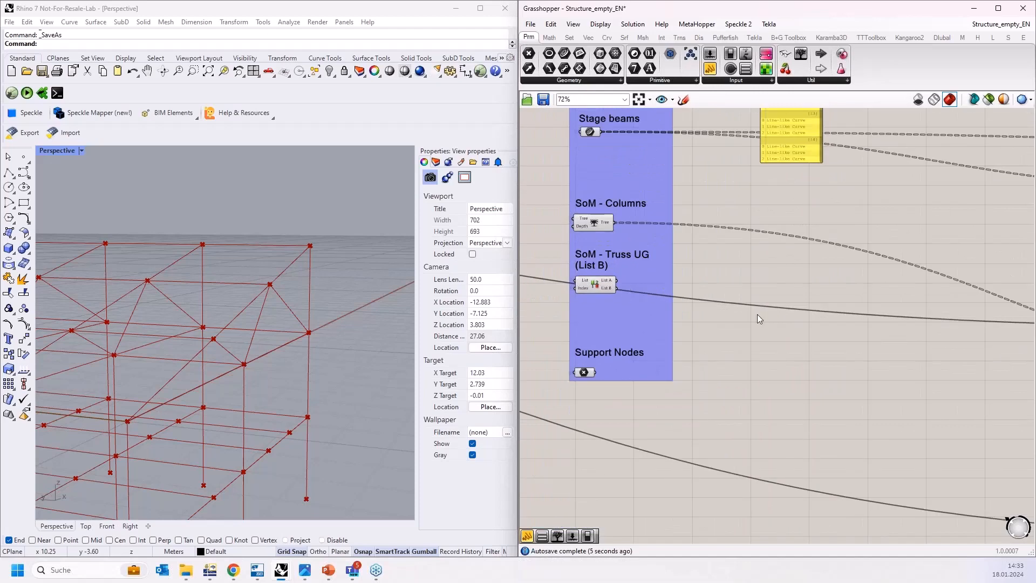
right_drag(757, 315, 693, 303)
scroll(693, 305, down, 3)
right_drag(797, 364, 632, 337)
drag(897, 405, 546, 241)
right_drag(546, 241, 632, 283)
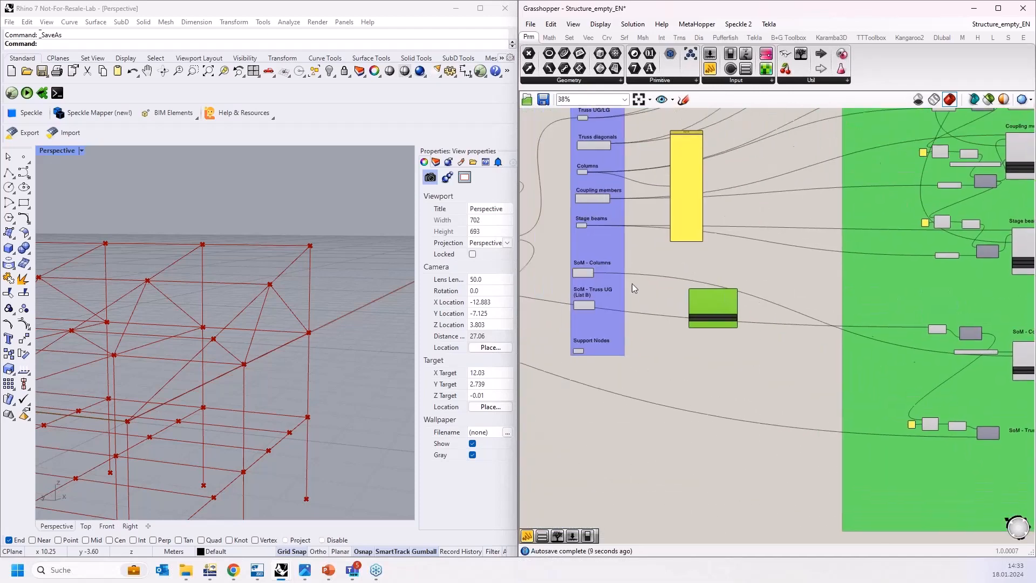
scroll(633, 283, up, 5)
drag(610, 318, 859, 308)
scroll(819, 302, down, 3)
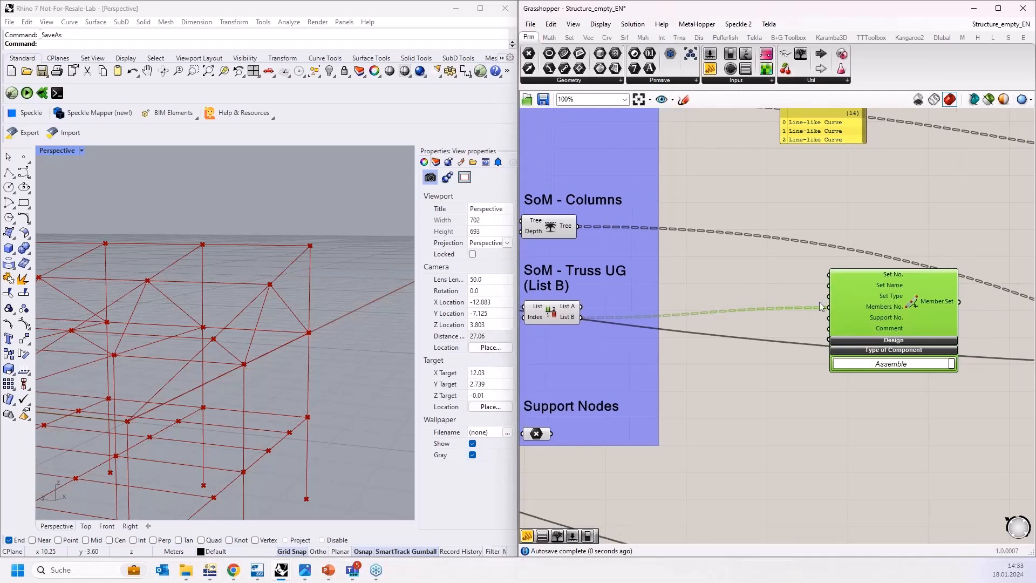
scroll(769, 292, up, 3)
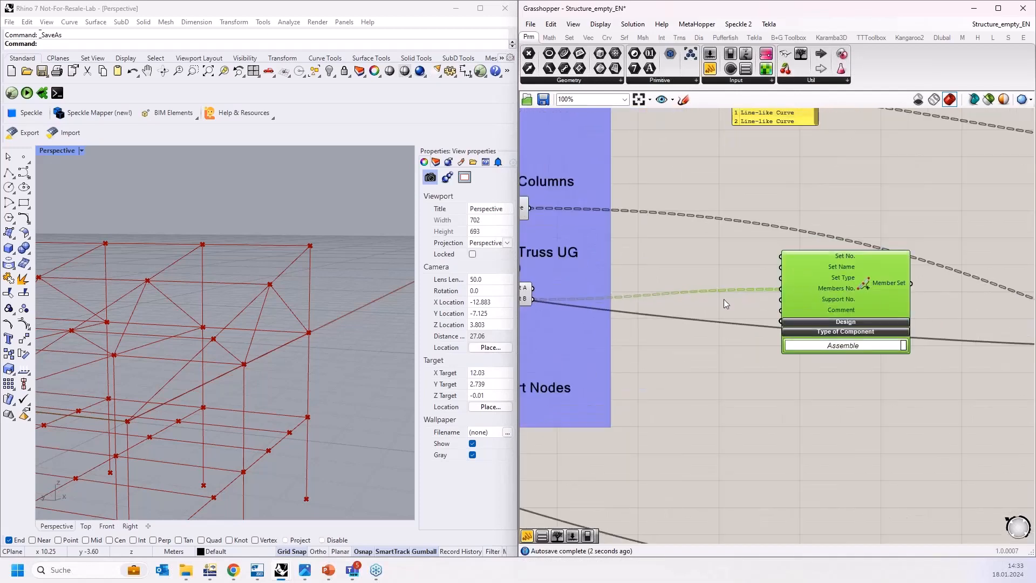
Return the connected Member Set component to its place below the SoM - Truss UG label in the green group.
scroll(703, 313, down, 5)
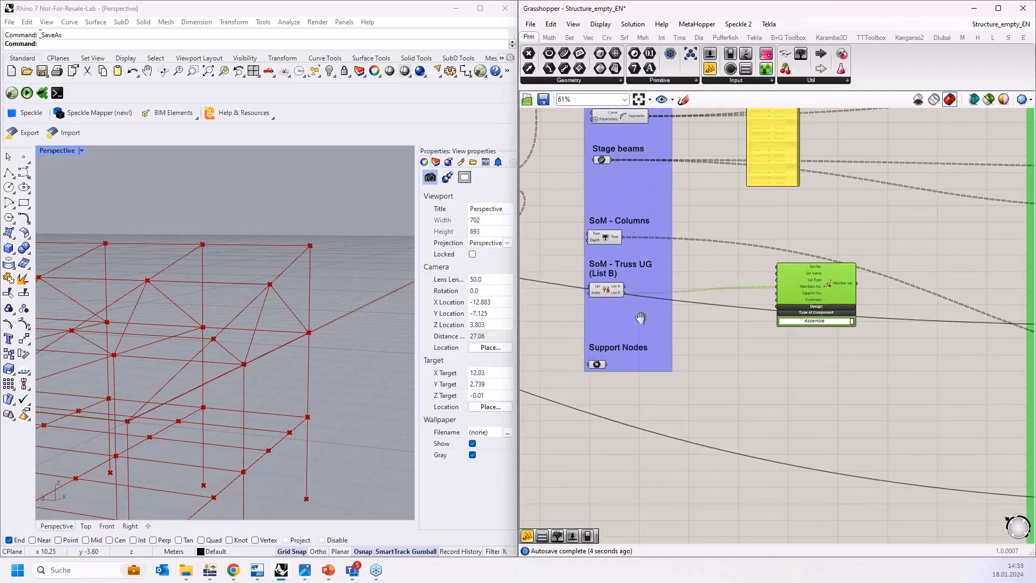
scroll(640, 316, down, 1)
drag(672, 270, 992, 417)
scroll(827, 431, up, 5)
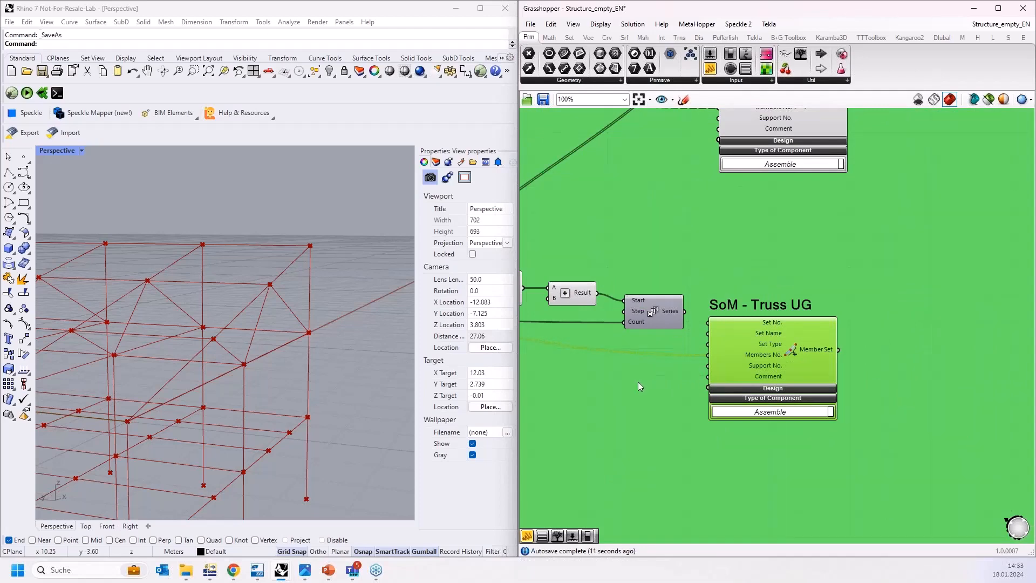
scroll(638, 383, up, 2)
scroll(675, 302, up, 1)
scroll(798, 504, down, 3)
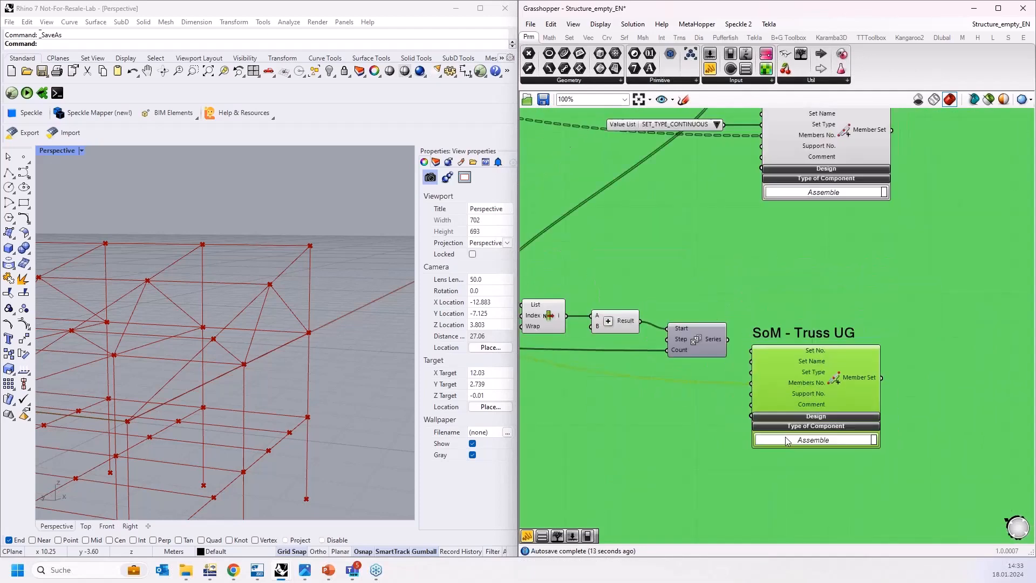
Connect the Series output of the SoM - Columns numbering to the Set No. input of its Member Set component.
right_drag(729, 196, 754, 286)
scroll(755, 286, up, 1)
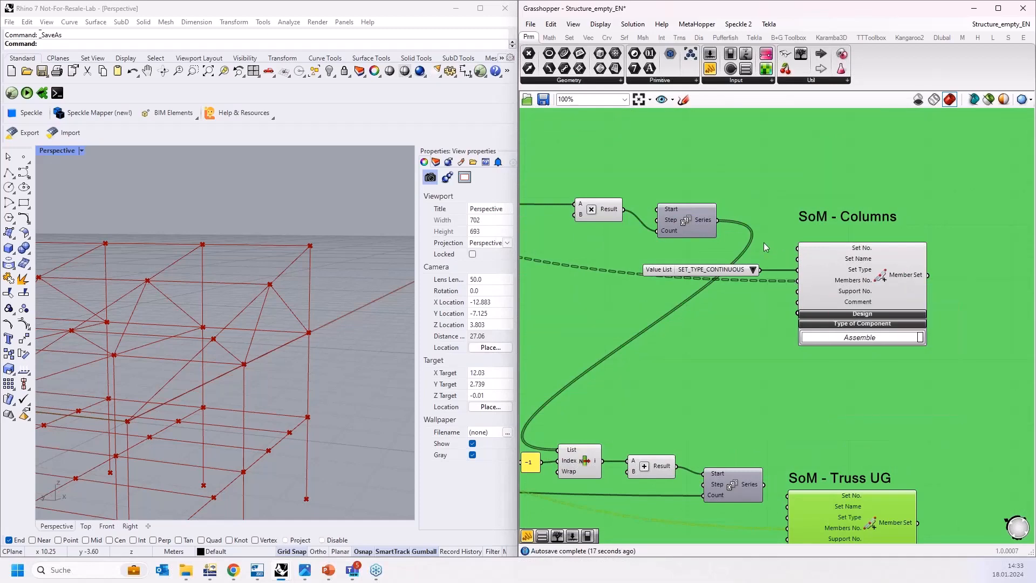
drag(720, 220, 791, 251)
right_drag(749, 358, 738, 257)
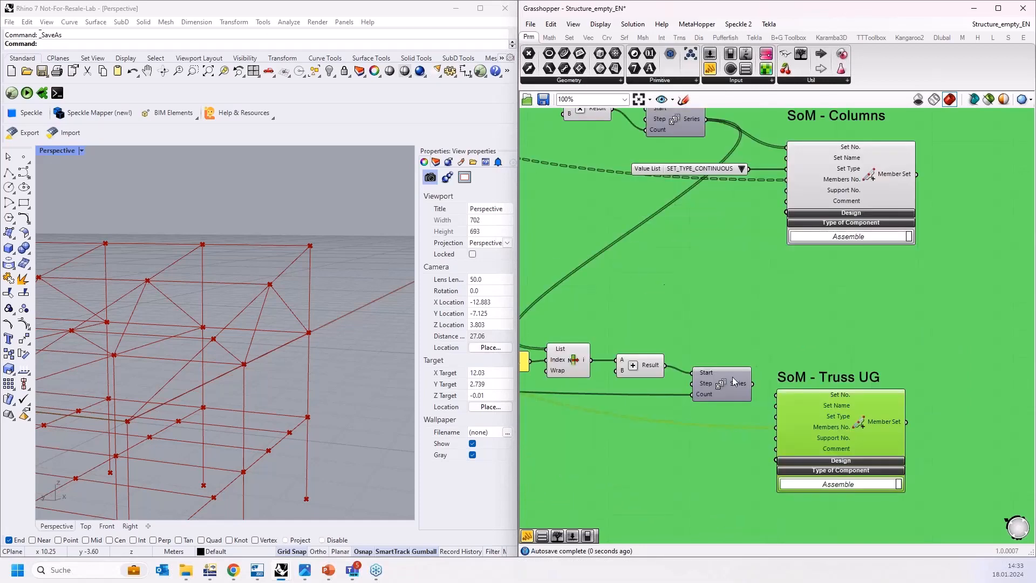
Connect the SoM - Truss UG Member Set's Set No. input to its Series and its Set Type input to the SET_TYPE_CONTINUOUS value list.
right_drag(742, 332, 764, 349)
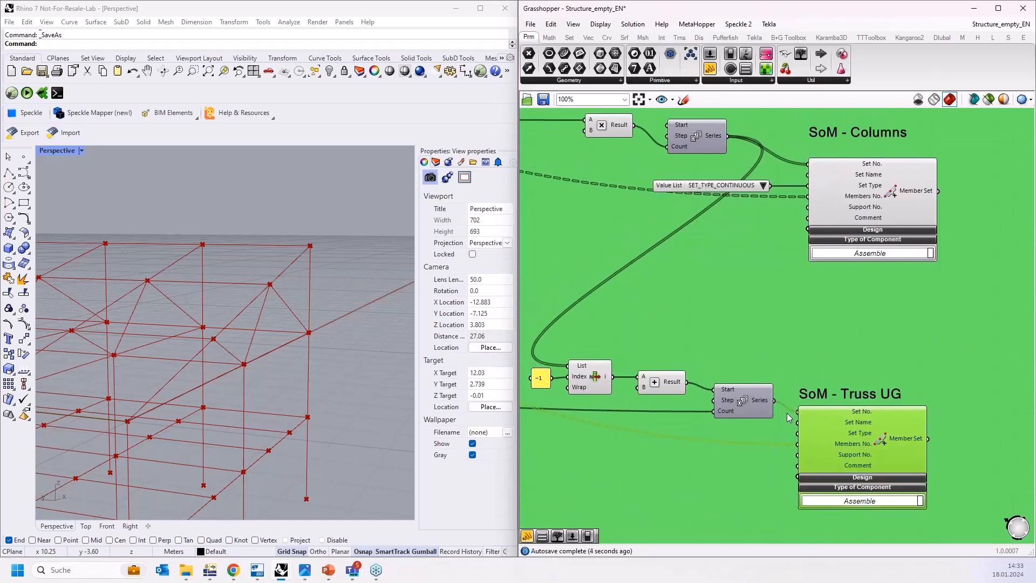
right_drag(717, 461, 715, 416)
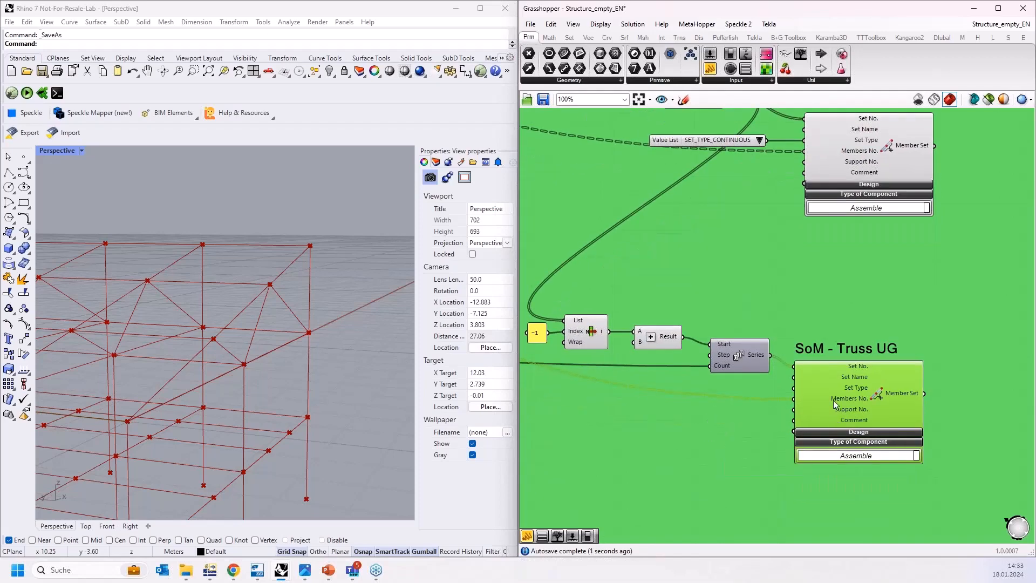
drag(769, 139, 794, 388)
Flatten the GH Line input of the Coupling members component in the green group.
scroll(701, 459, down, 6)
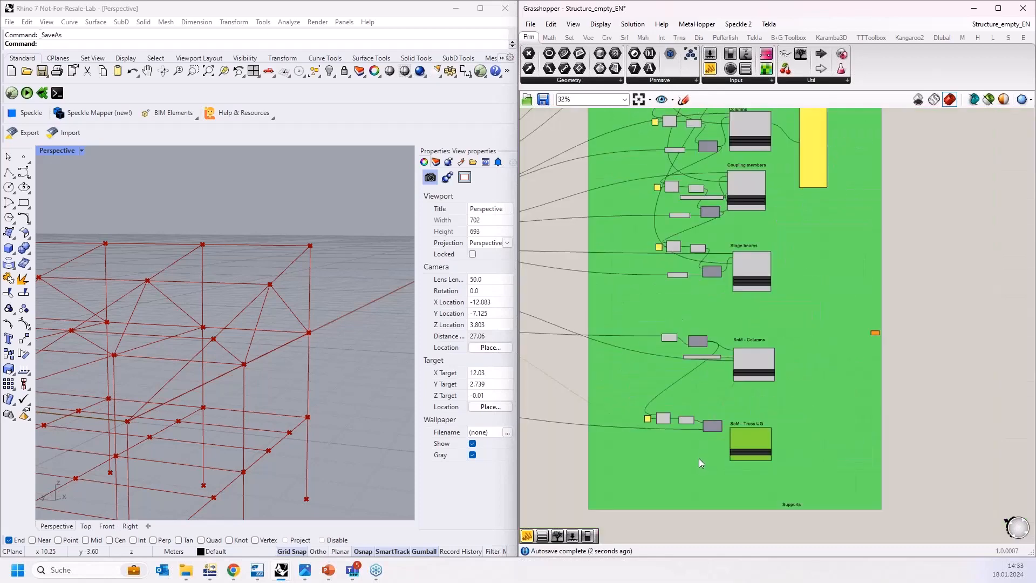
scroll(697, 458, down, 1)
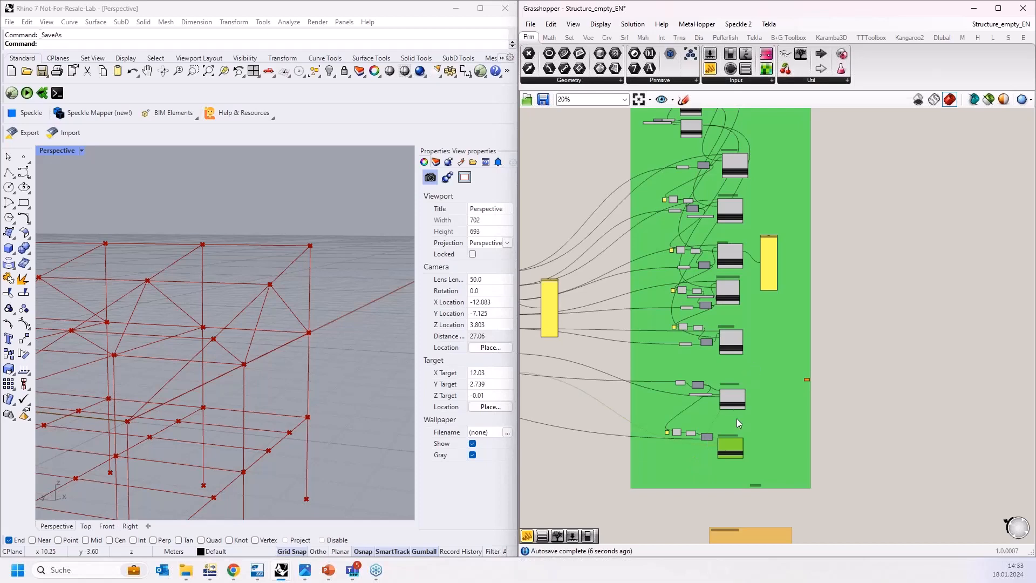
scroll(731, 429, up, 4)
scroll(718, 450, down, 2)
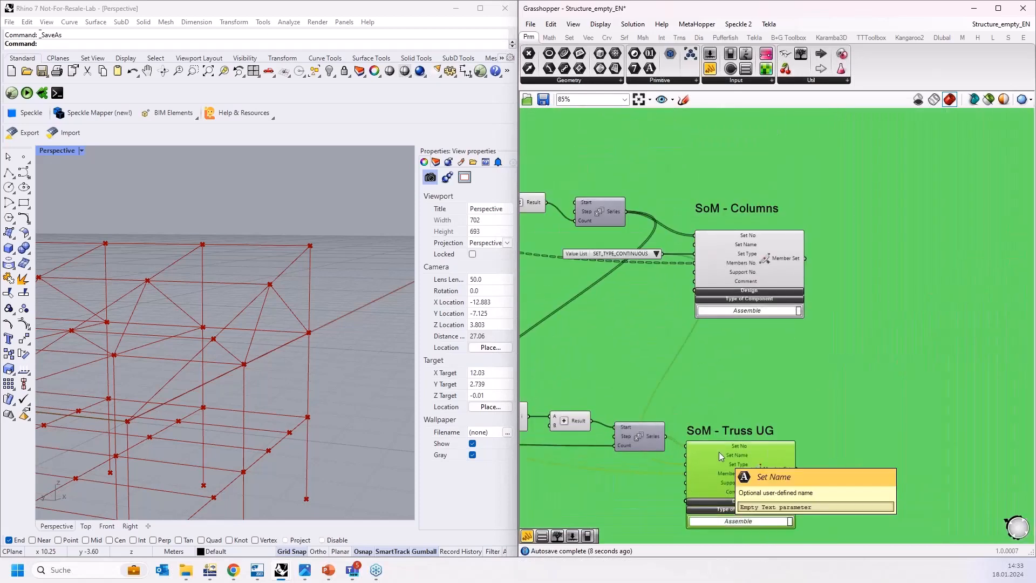
scroll(721, 452, down, 2)
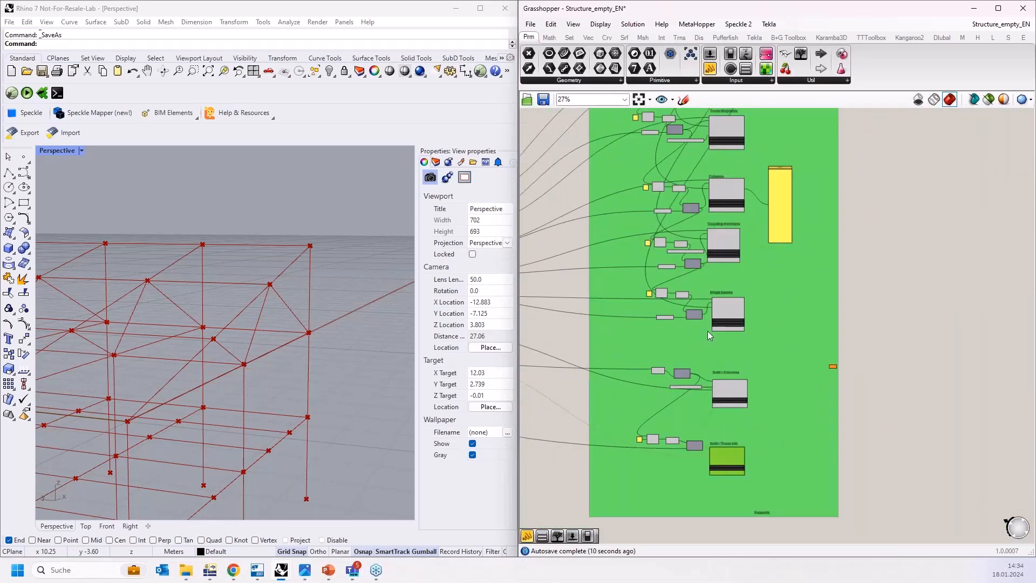
right_drag(731, 278, 727, 423)
scroll(698, 274, up, 8)
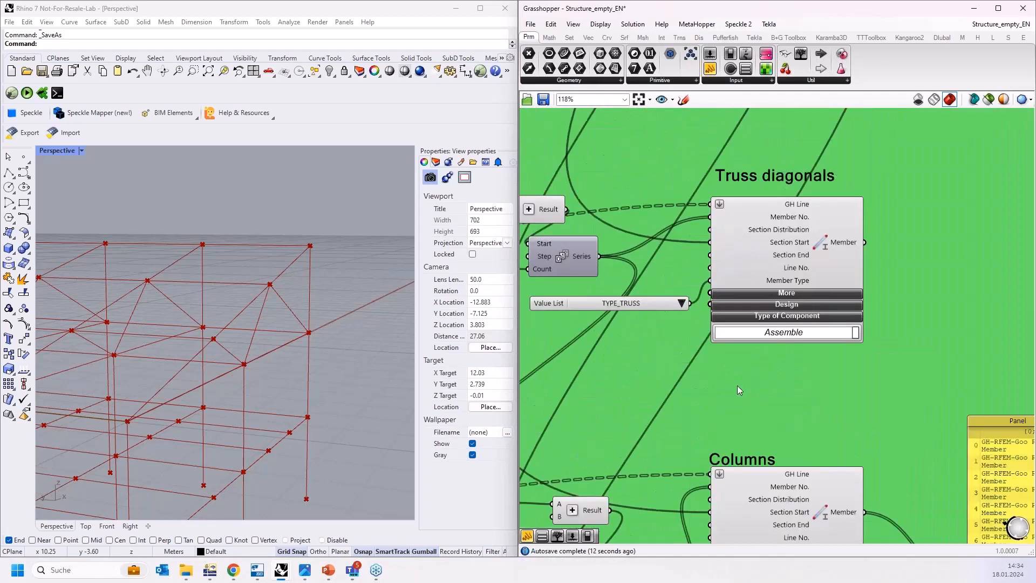
right_drag(738, 386, 745, 230)
right_drag(726, 534, 729, 262)
right_click(728, 262)
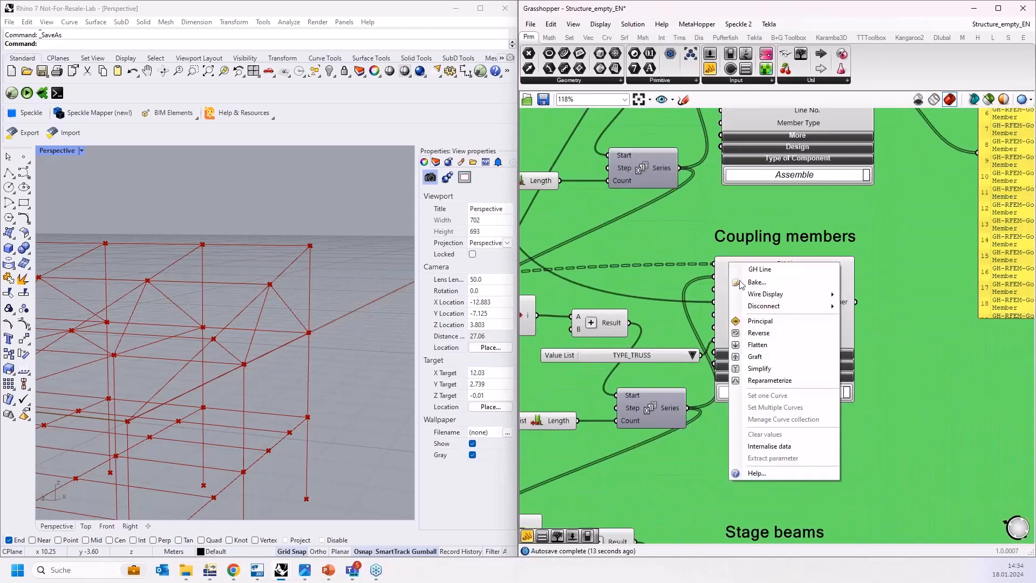
click(768, 343)
Flatten the GH Line input of the Stage beams component.
right_drag(717, 368, 737, 123)
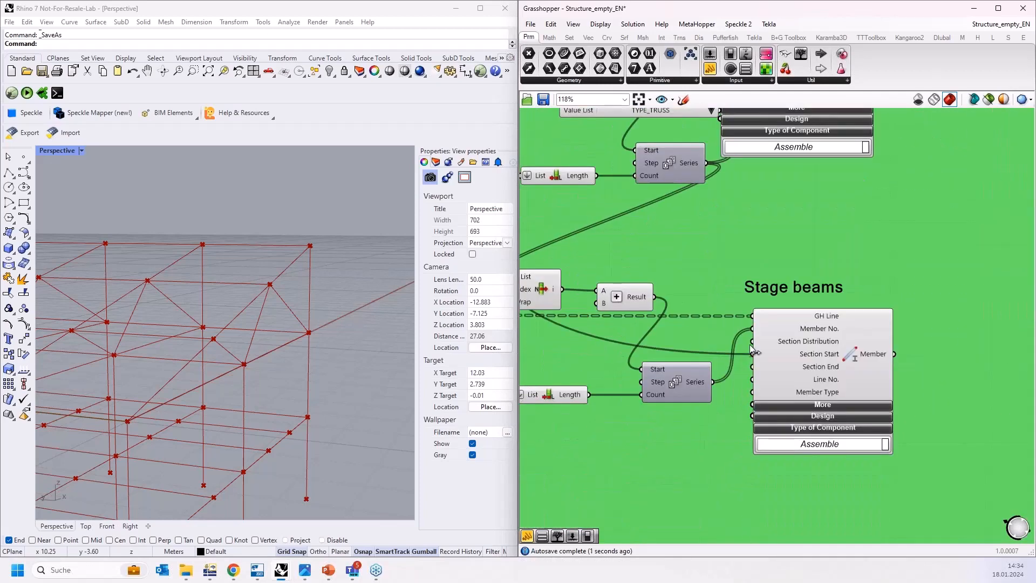
right_click(761, 319)
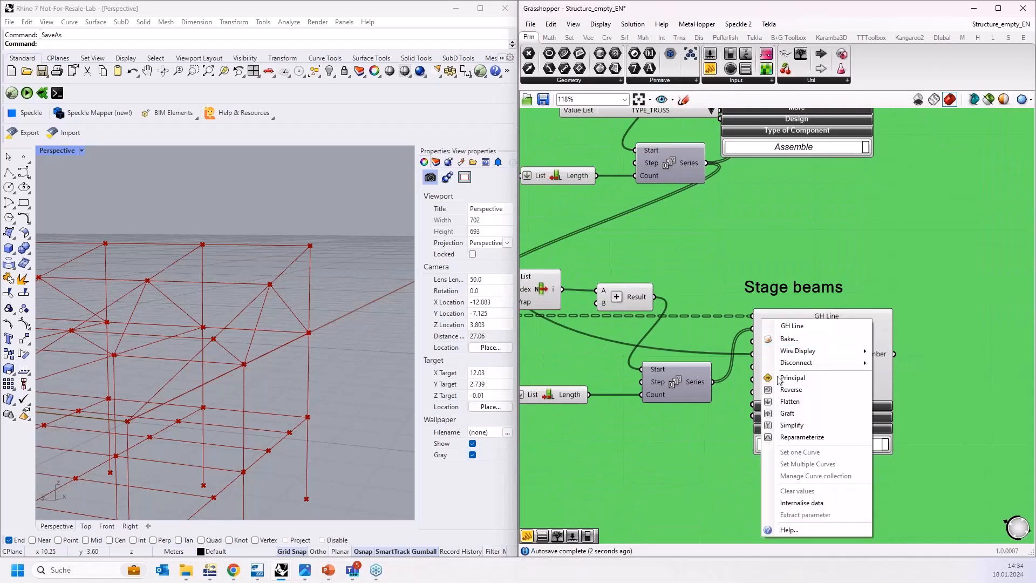
click(778, 403)
Place a Dlubal Nodal Support component on the canvas below the Supports label.
scroll(694, 459, down, 2)
right_drag(695, 459, 682, 261)
mouse_move(715, 426)
right_down()
mouse_move(740, 351)
mouse_move(715, 282)
mouse_move(711, 162)
right_up()
right_drag(710, 469, 710, 331)
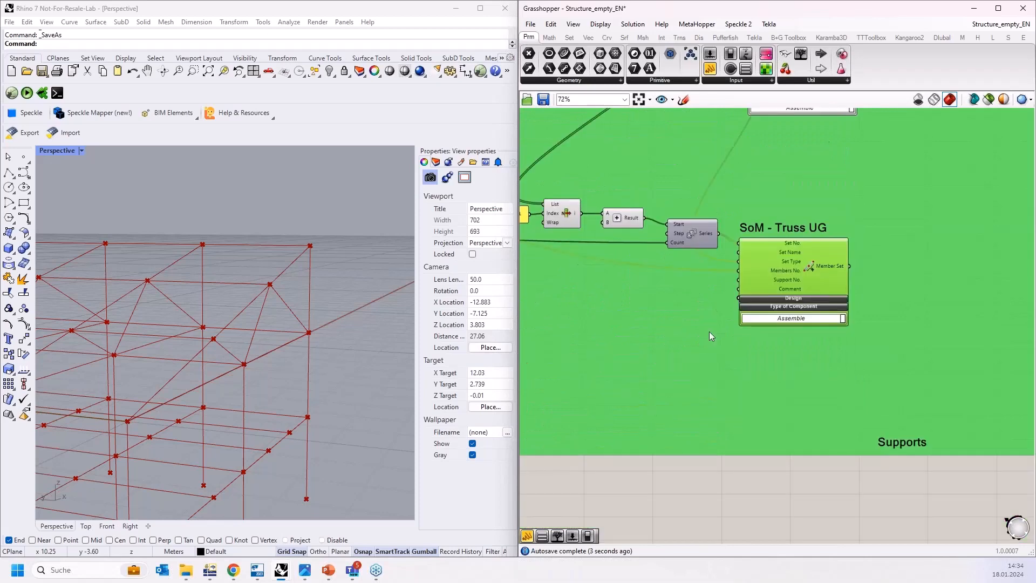
scroll(709, 331, down, 3)
right_drag(763, 442, 811, 390)
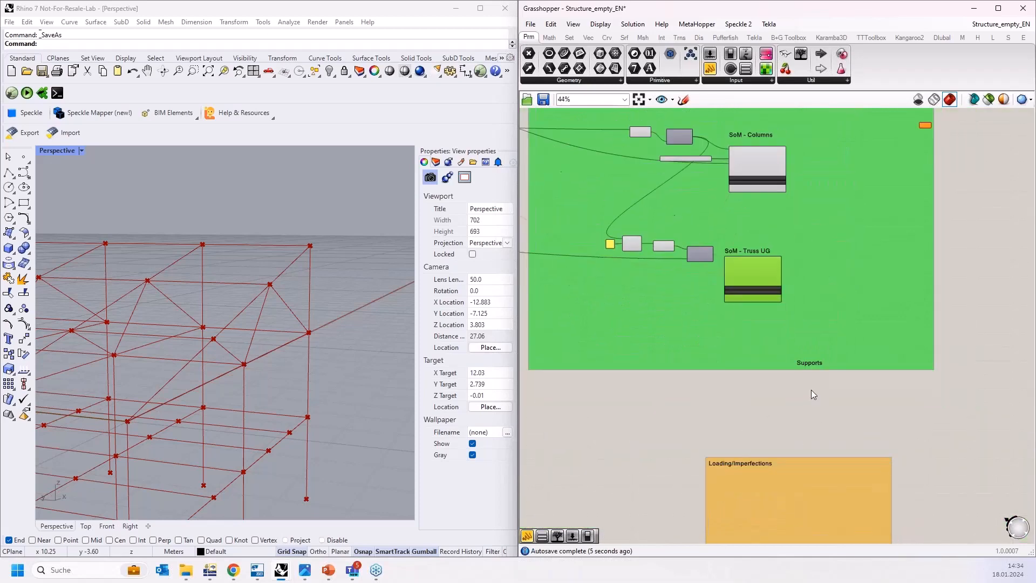
scroll(816, 372, up, 4)
scroll(336, 245, down, 5)
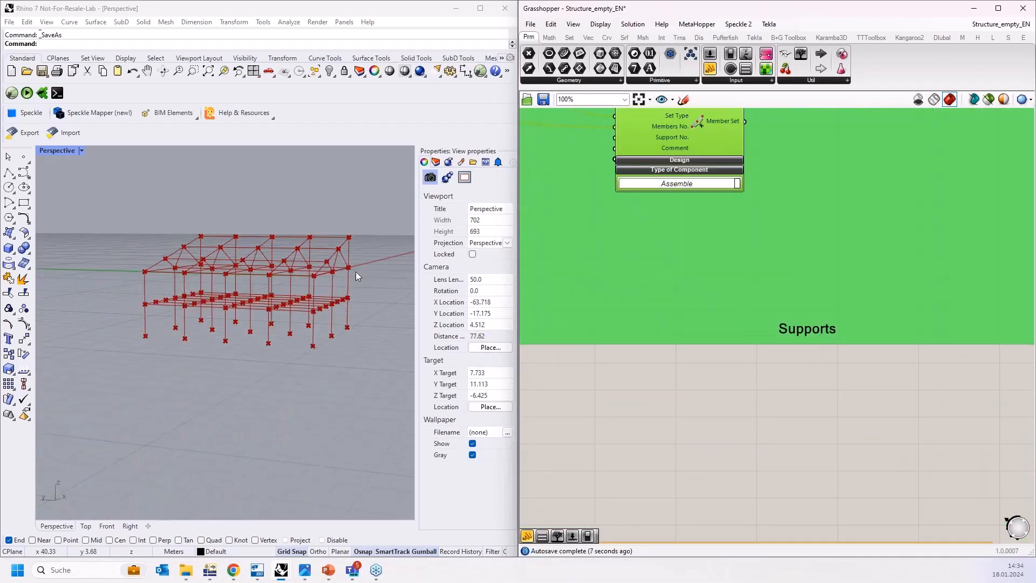
click(940, 38)
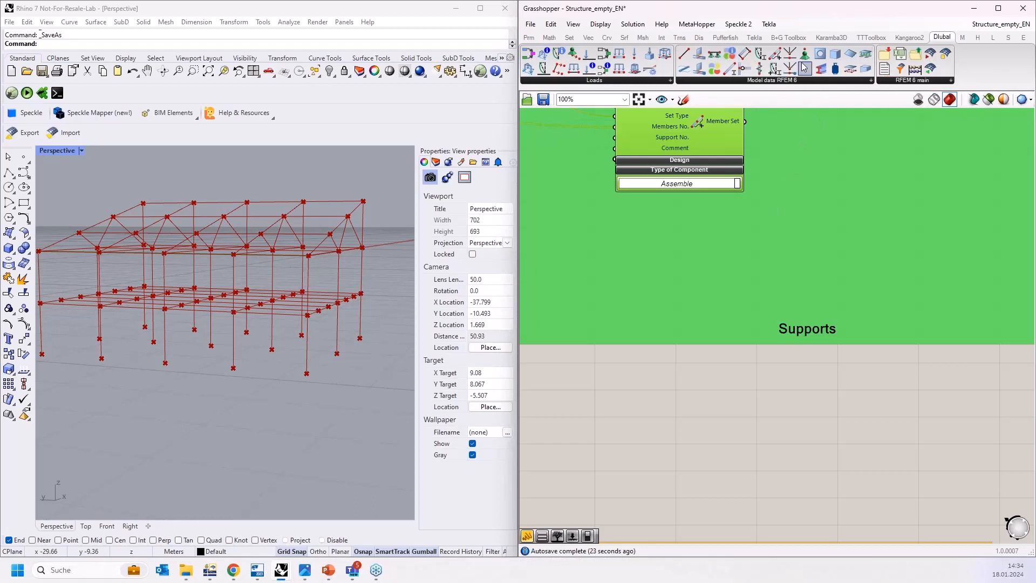
drag(805, 68, 808, 111)
drag(813, 384, 816, 413)
Bring the Nodal Support component beside the purple group and connect the Support Nodes point parameter to its GH Node input.
right_drag(710, 386, 831, 383)
scroll(688, 351, up, 2)
scroll(686, 355, down, 5)
scroll(831, 383, down, 1)
drag(880, 370, 607, 293)
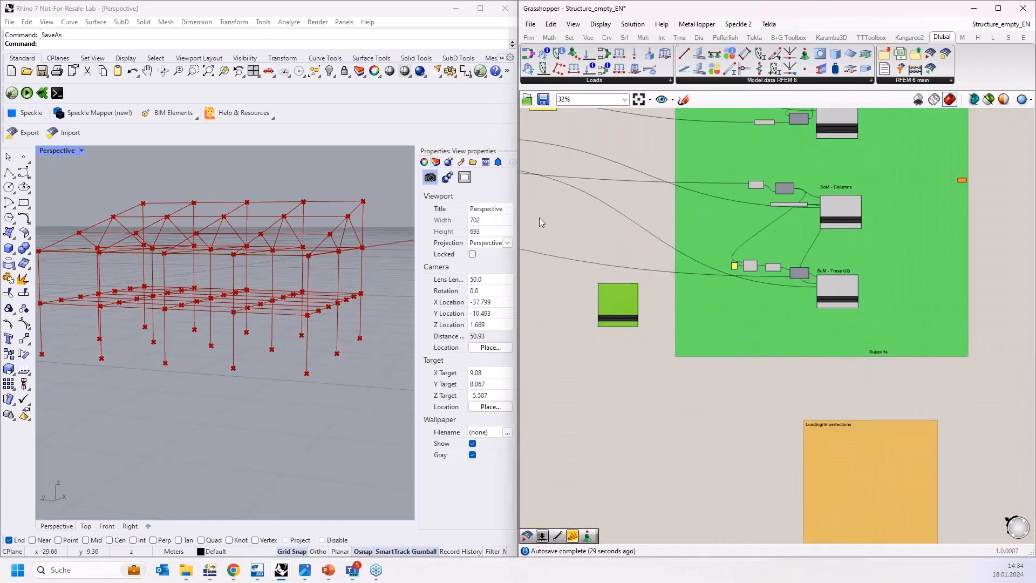
right_drag(607, 294, 762, 357)
drag(762, 358, 672, 311)
scroll(589, 258, up, 5)
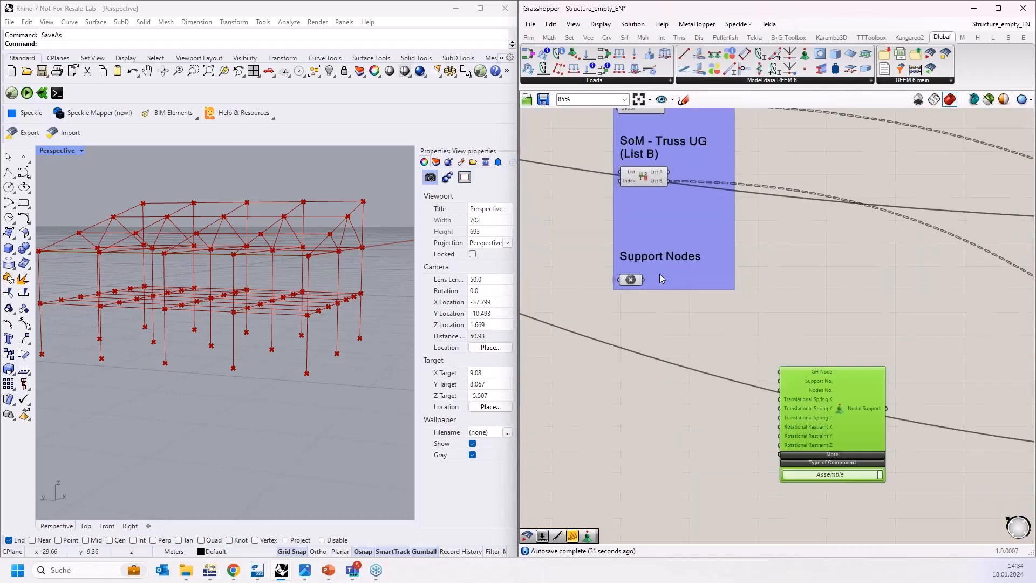
drag(643, 280, 780, 372)
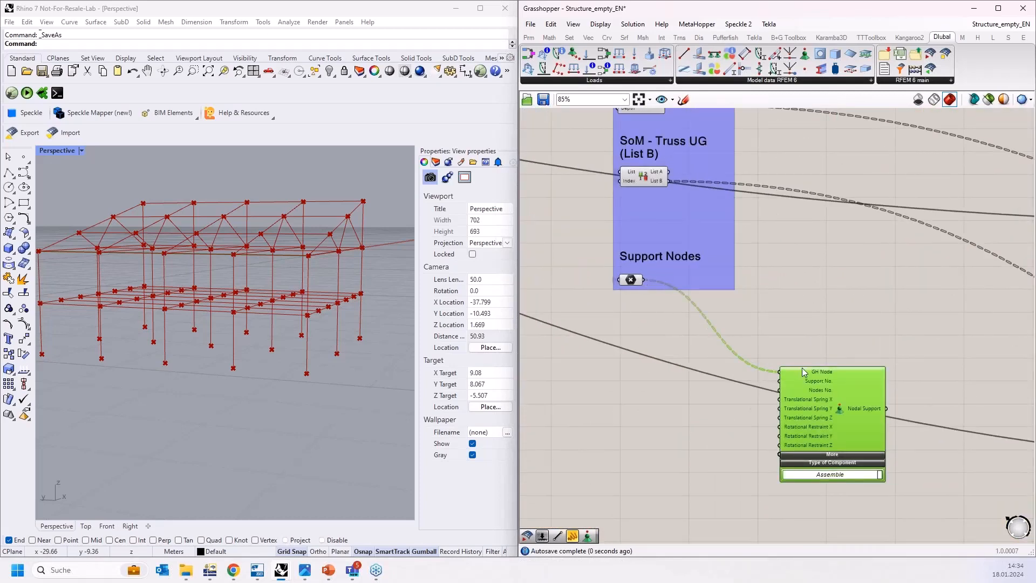
Return the connected Nodal Support component to its place below the Supports label.
scroll(808, 364, up, 4)
scroll(650, 286, down, 4)
scroll(643, 285, down, 6)
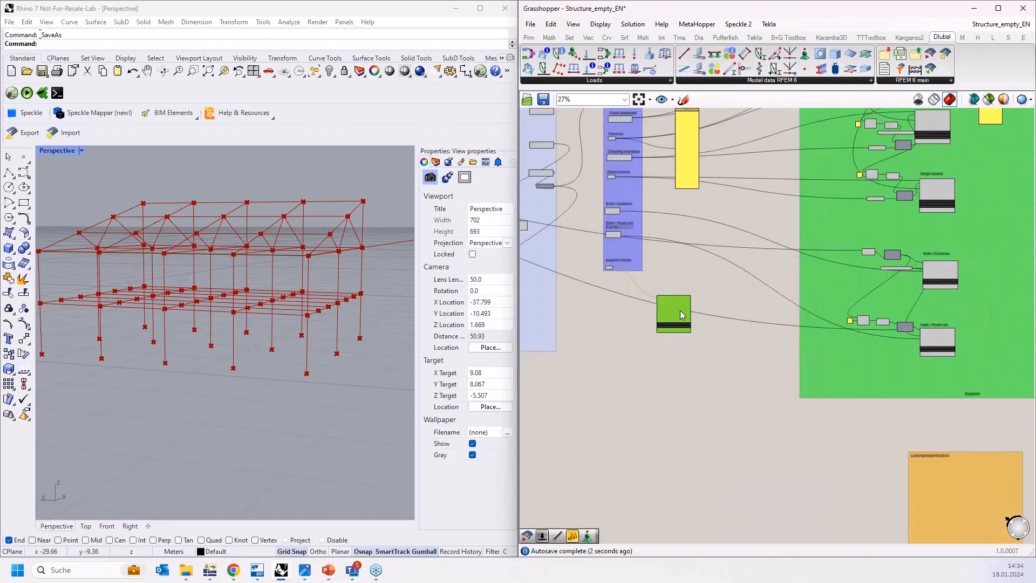
drag(680, 310, 995, 406)
scroll(1004, 407, up, 6)
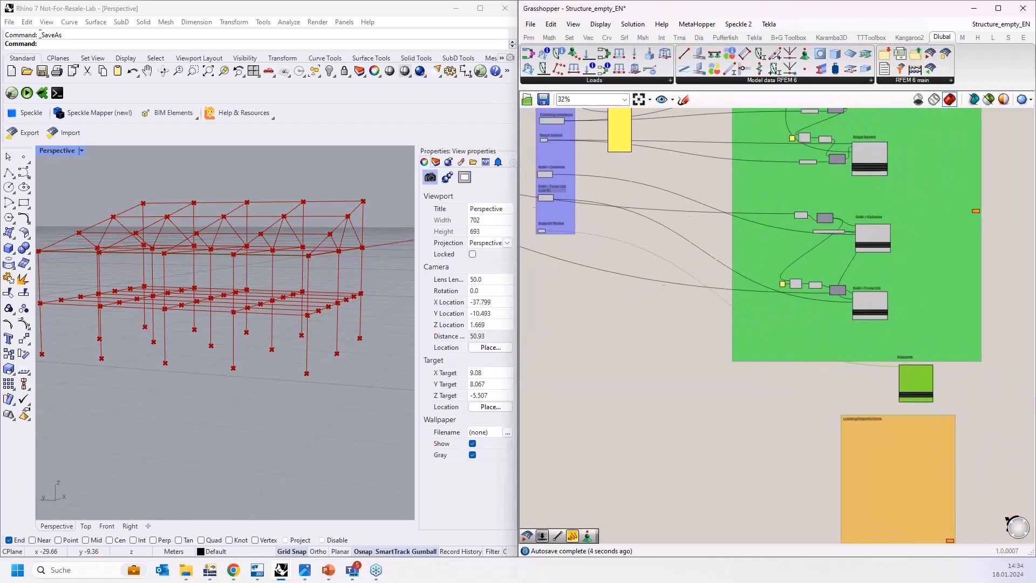
drag(870, 355, 867, 348)
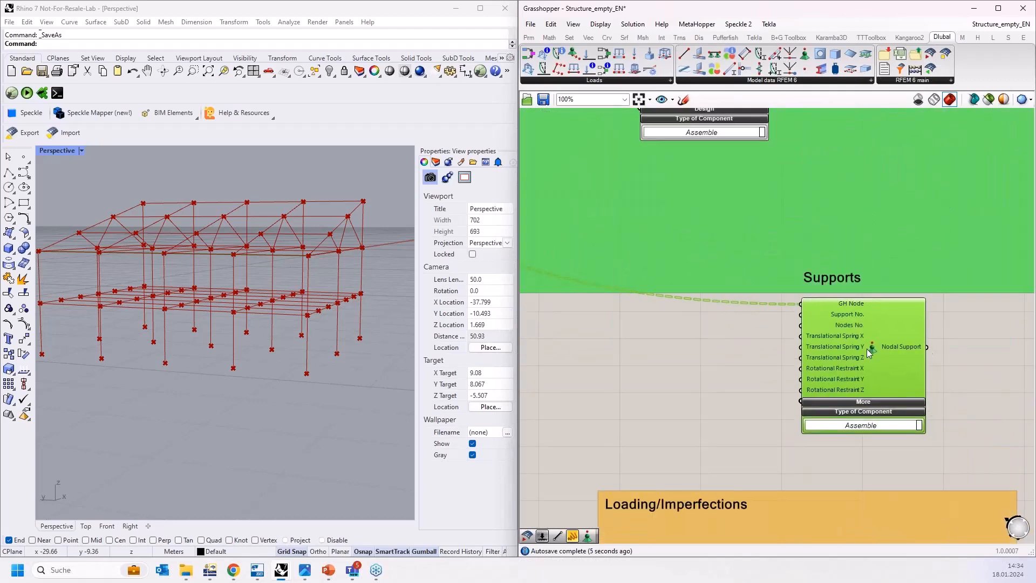
click(684, 341)
scroll(835, 366, up, 2)
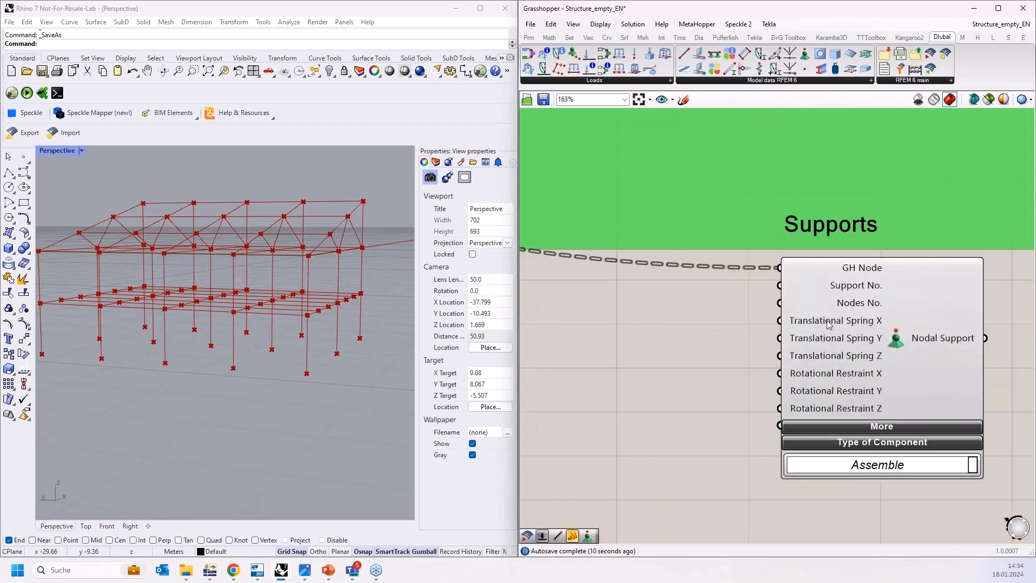
mouse_move(829, 323)
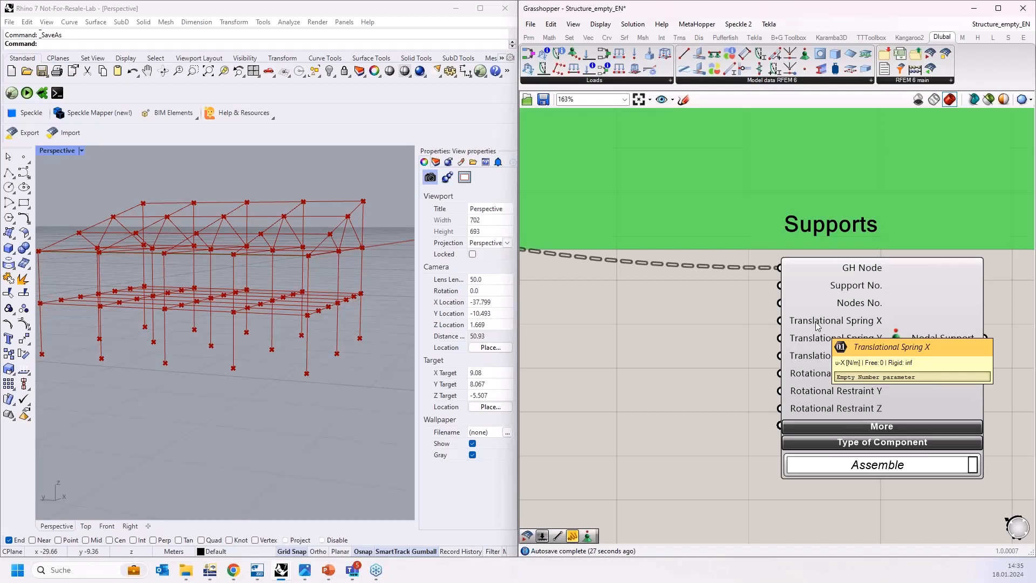
double_click(642, 354)
text(Panel)
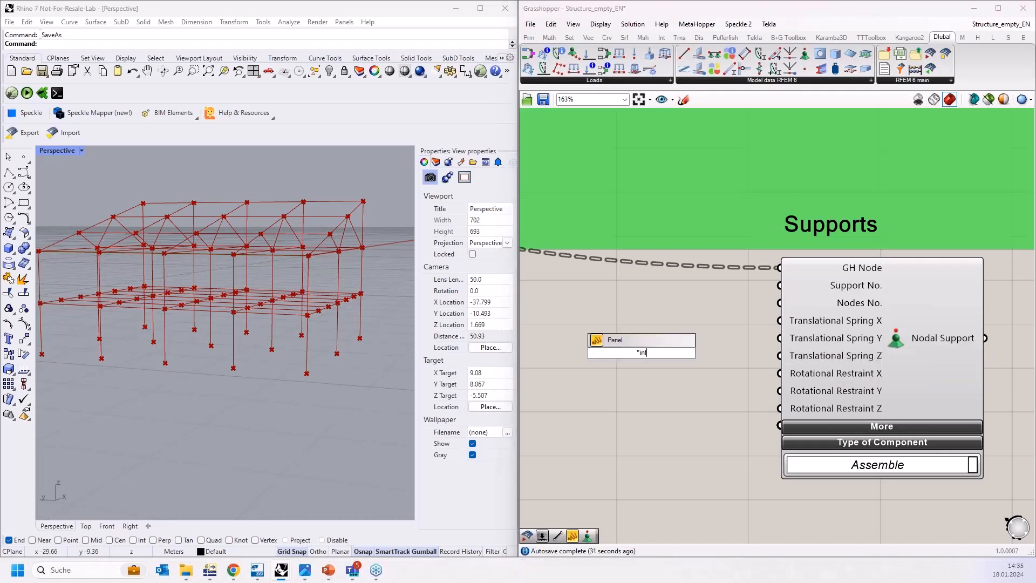
key(ctrl+z)
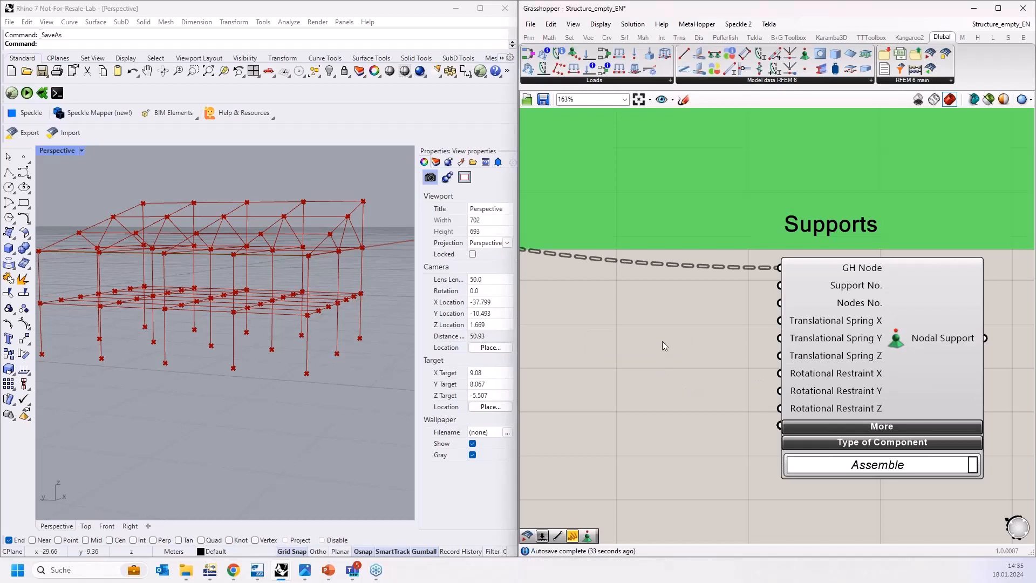
Add a Panel containing inf and connect it to the Nodal Support's Translational Spring X, Y, Z and Rotational Restraint Z inputs.
double_click(663, 341)
text(")
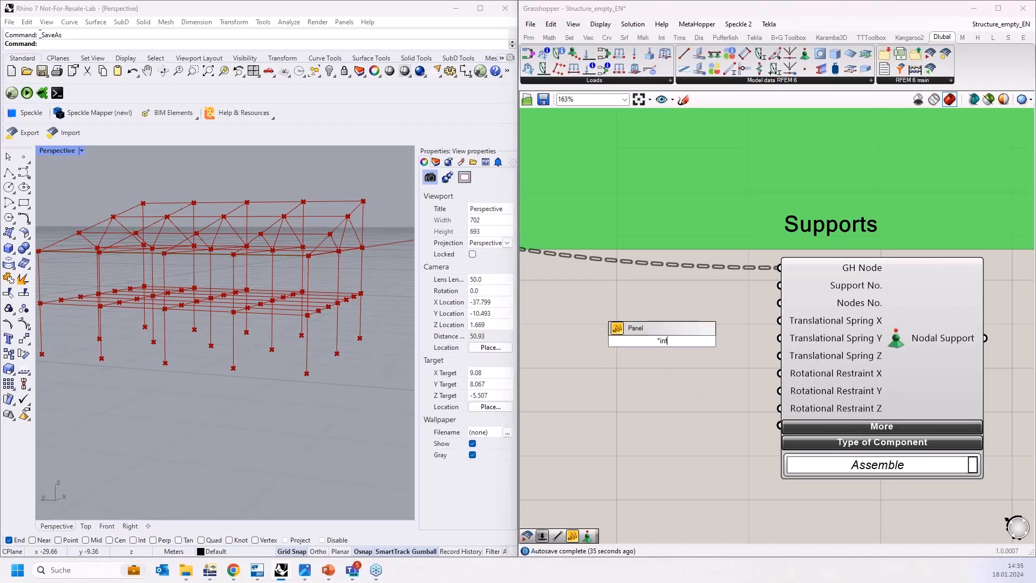
text(inf)
key(Return)
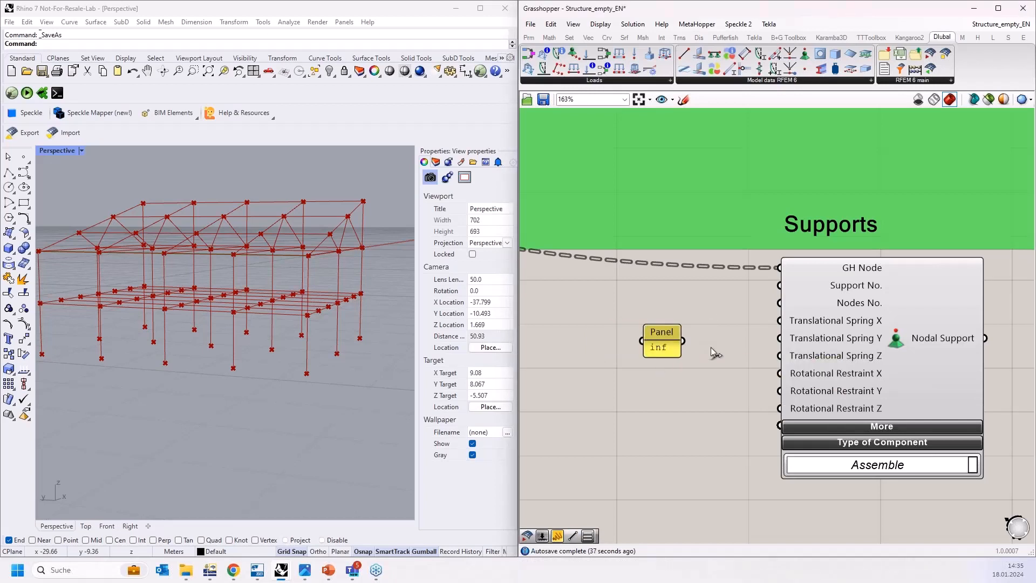
drag(682, 340, 781, 356)
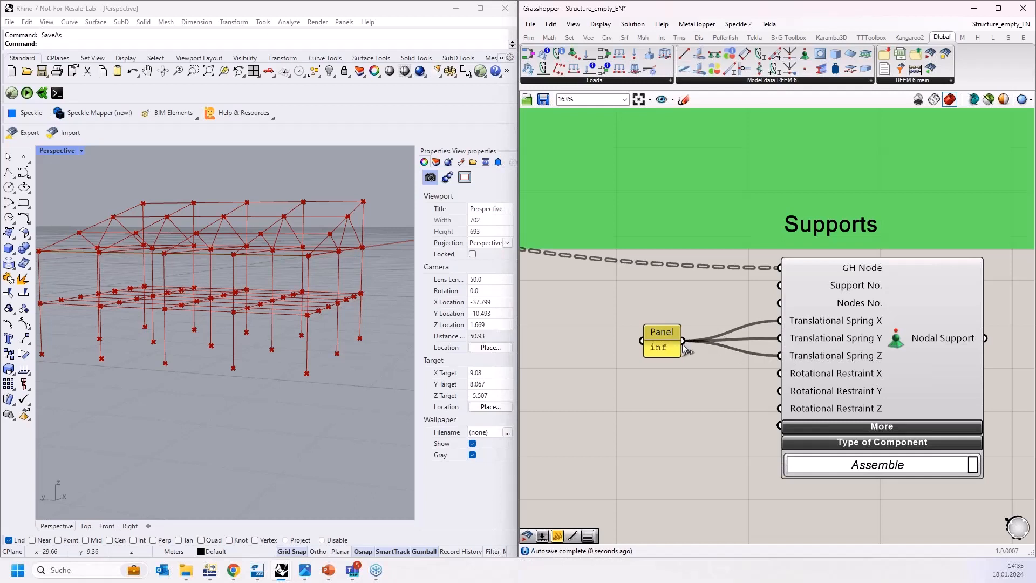
drag(685, 349, 779, 408)
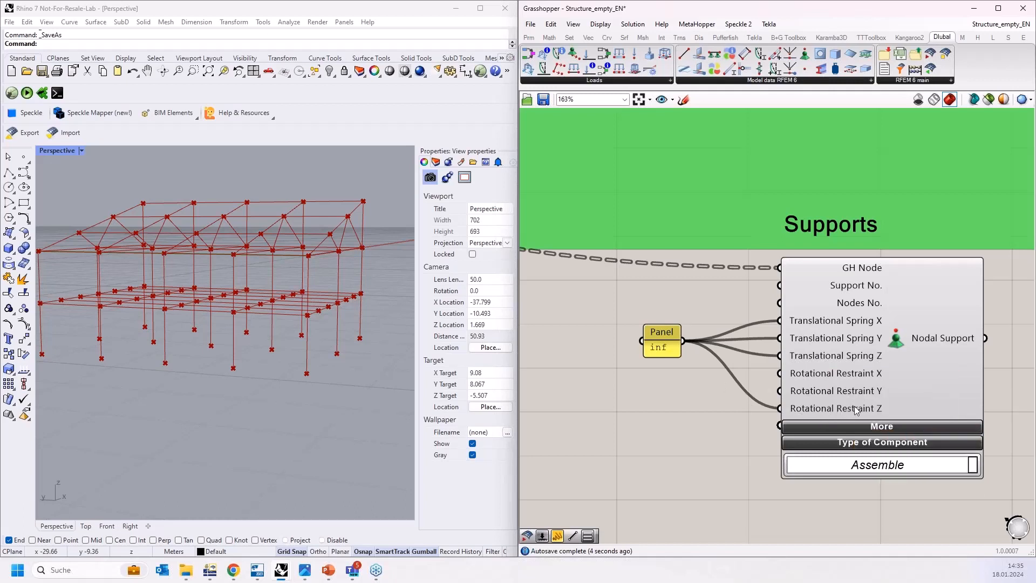
Expand the More section of the Nodal Support component and examine its nonlinearity, friction and direction inputs.
scroll(788, 286, down, 2)
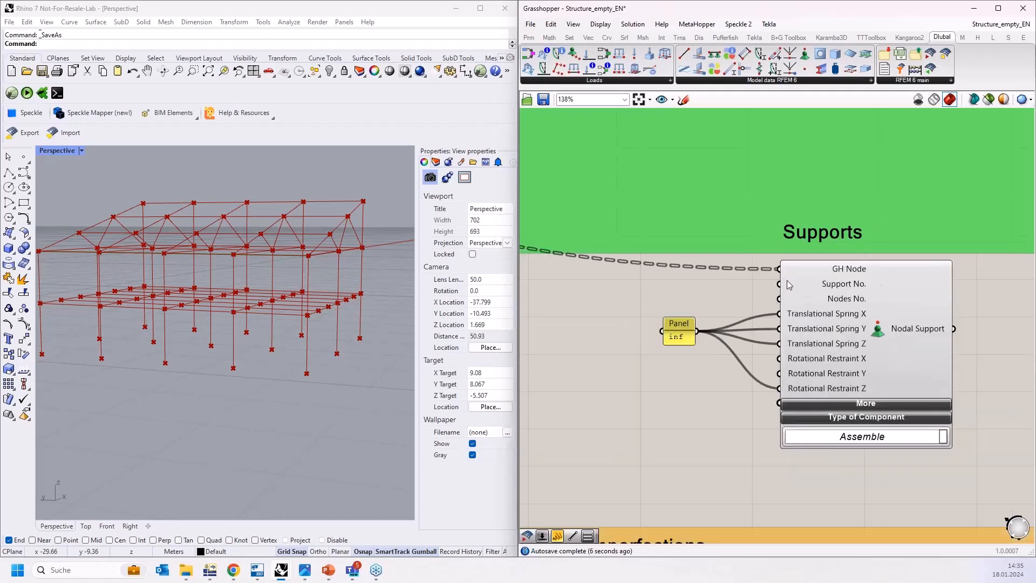
click(854, 385)
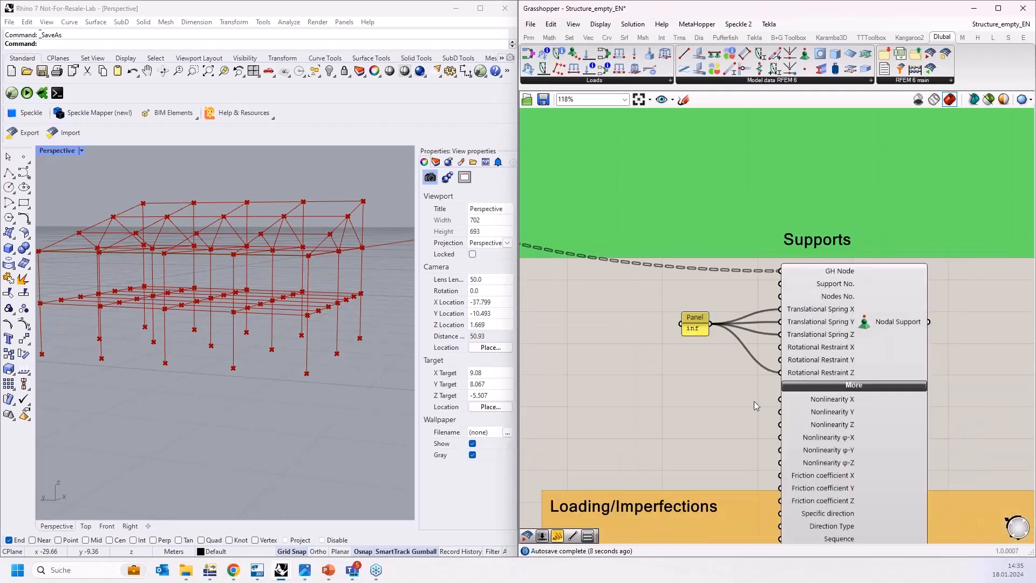
right_drag(753, 400, 695, 264)
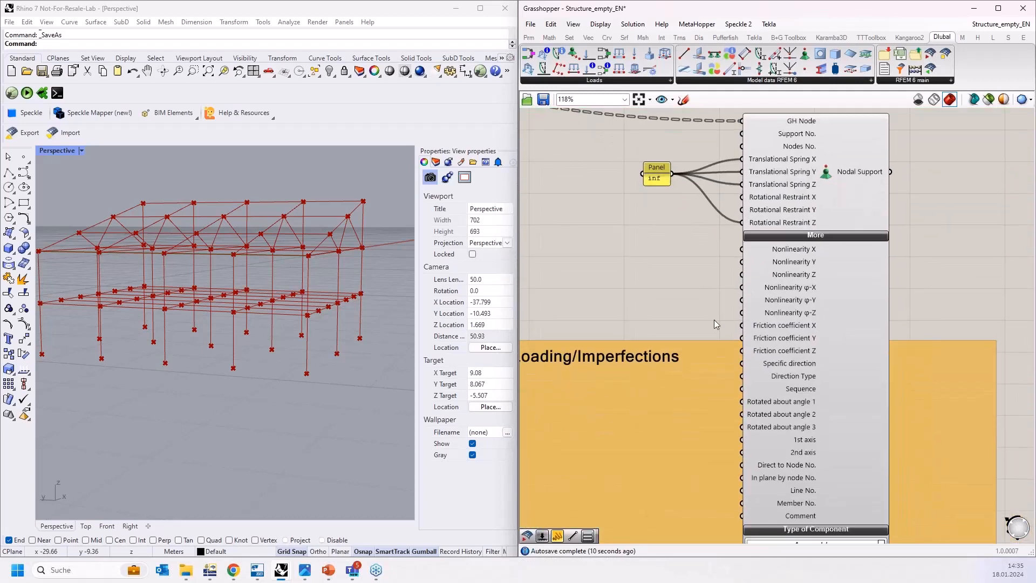
right_drag(714, 312, 702, 260)
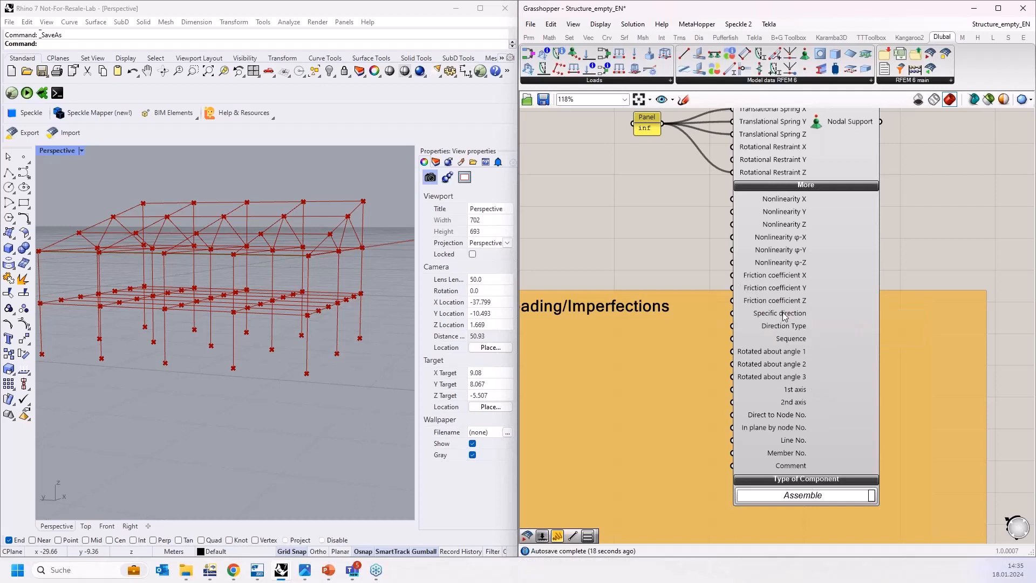
mouse_move(755, 431)
right_drag(643, 216, 647, 253)
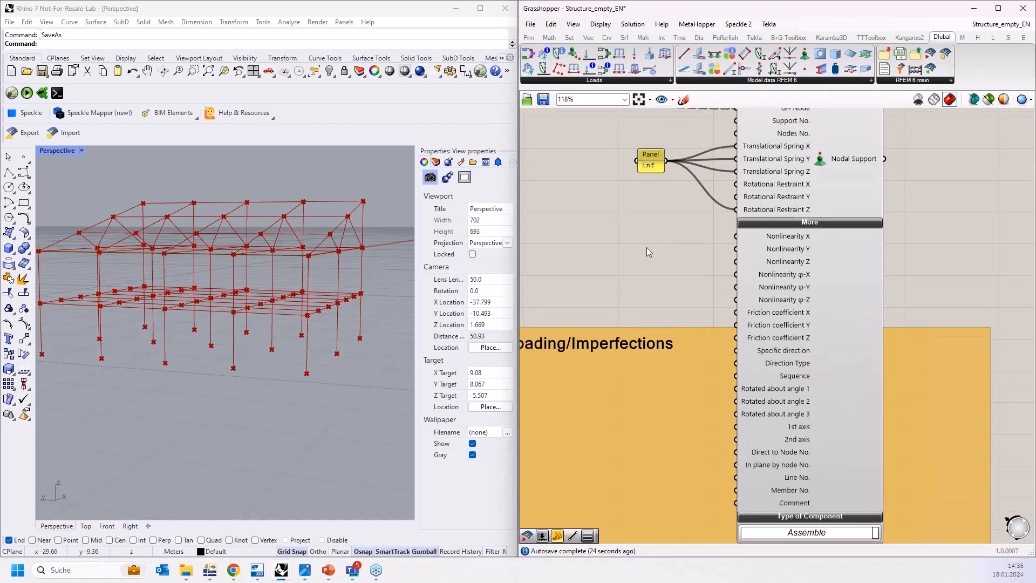
Examine the Nonlinearity X input in the Nodal Support's More section, and leave that section collapsed.
click(798, 222)
right_drag(728, 224, 719, 350)
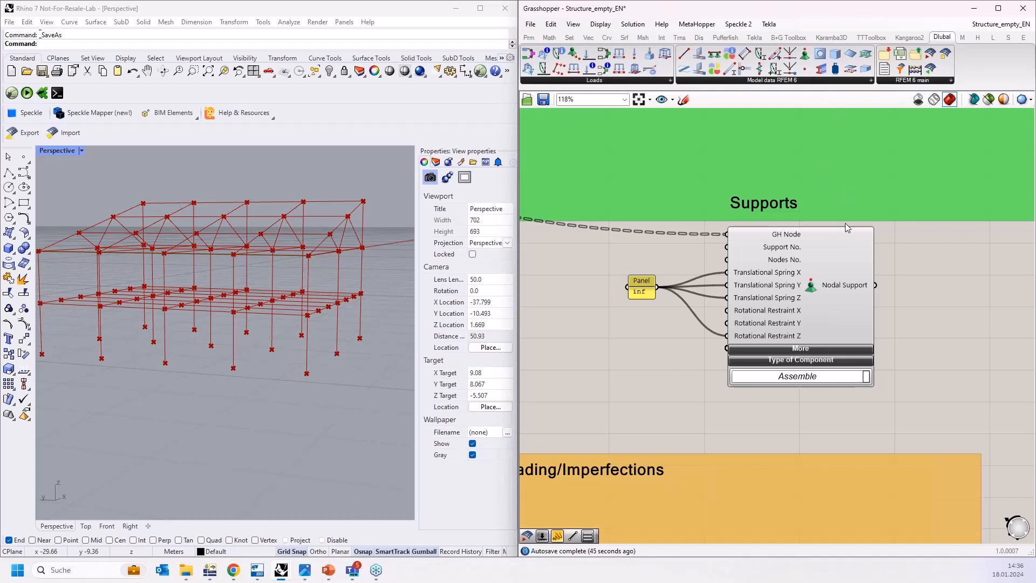
click(801, 349)
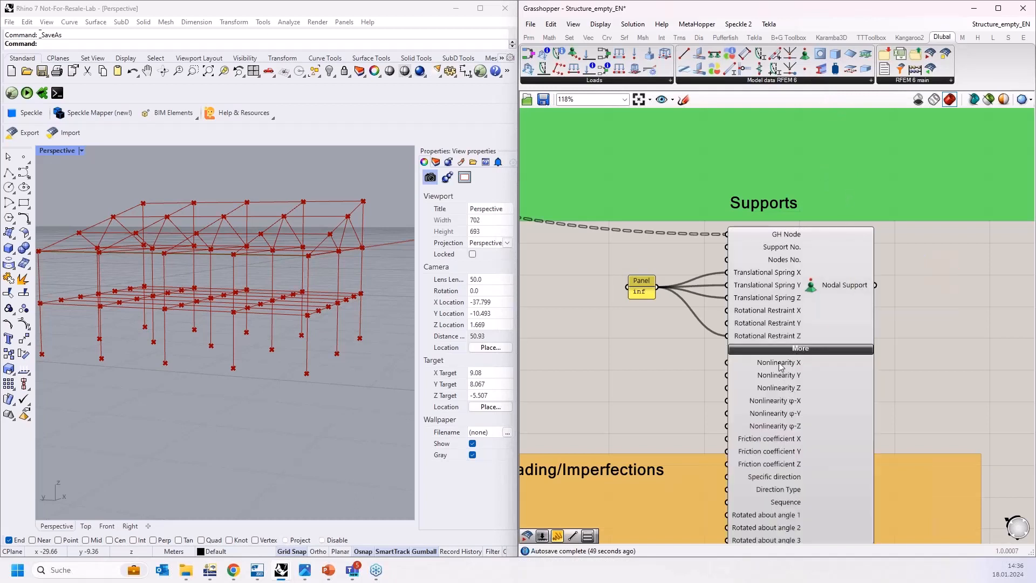
mouse_move(779, 366)
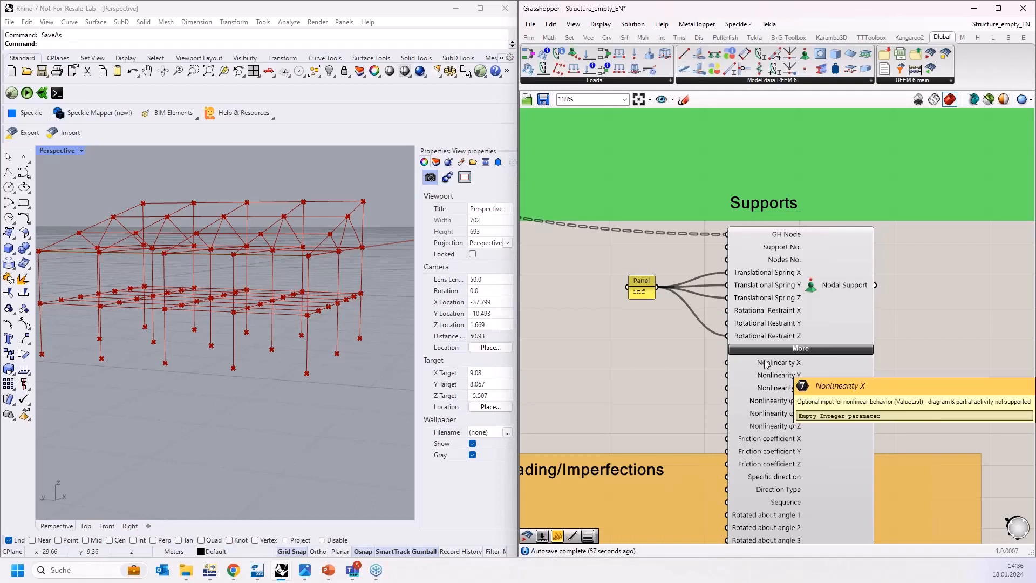
click(800, 350)
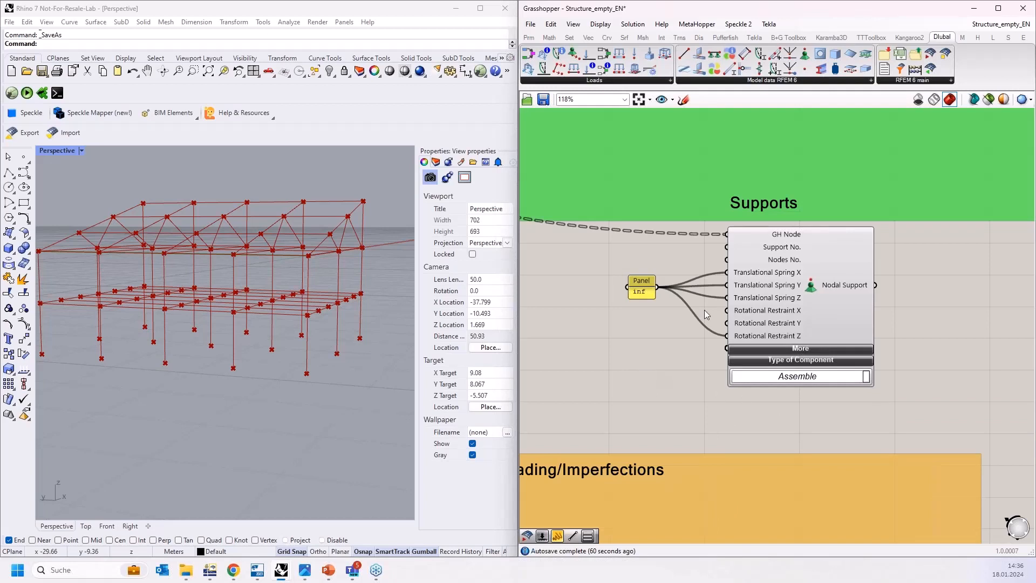
click(788, 349)
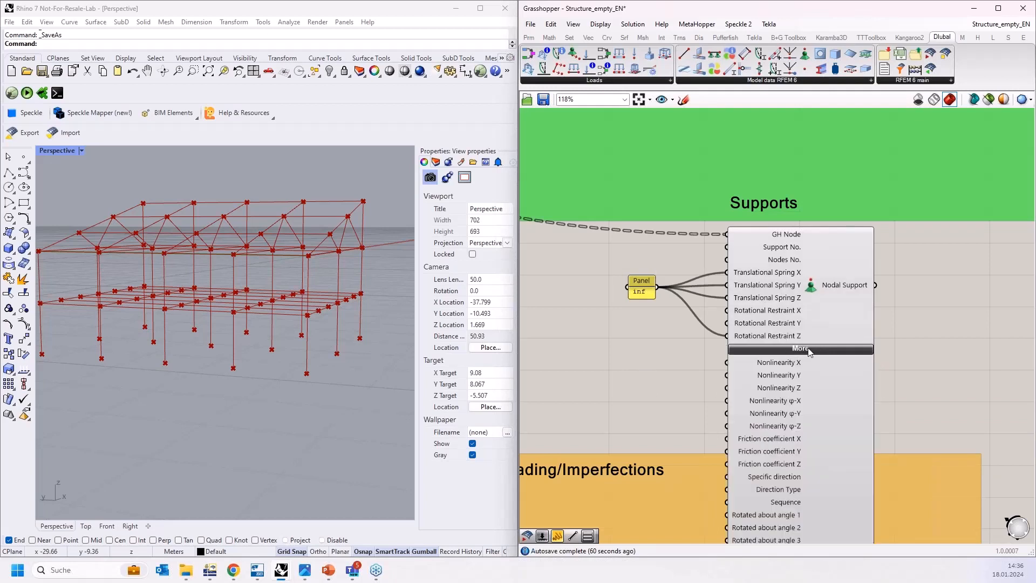
click(810, 349)
Add the Supports label, the Nodal Support component and its inf panel to the green group.
scroll(683, 355, down, 3)
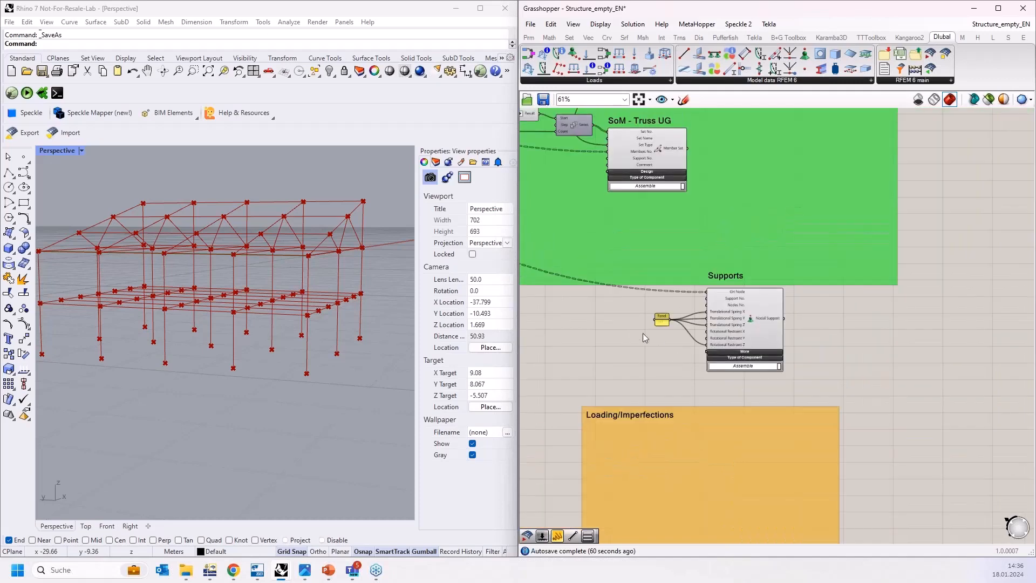
scroll(638, 335, up, 2)
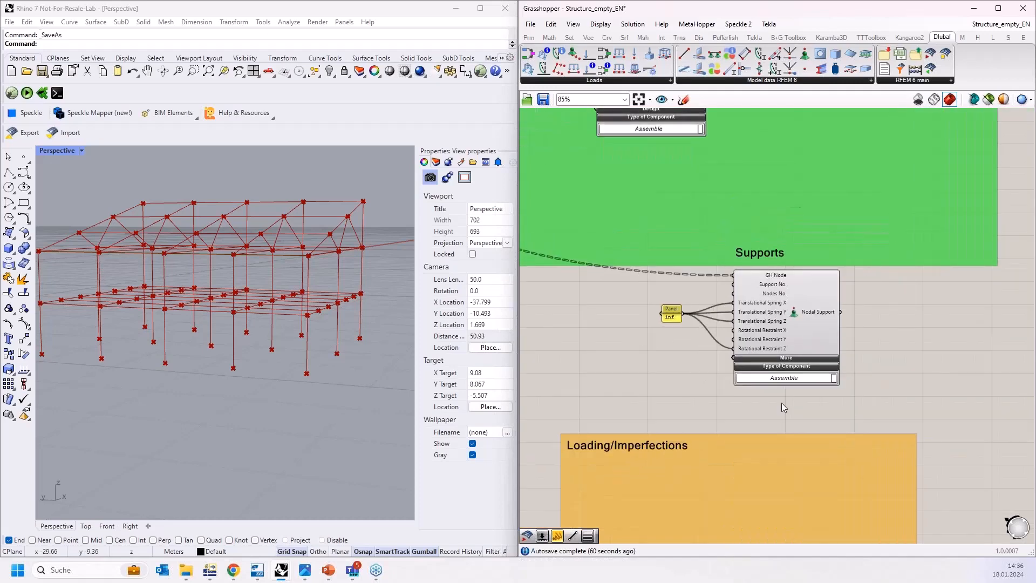
drag(815, 416, 655, 289)
right_click(836, 248)
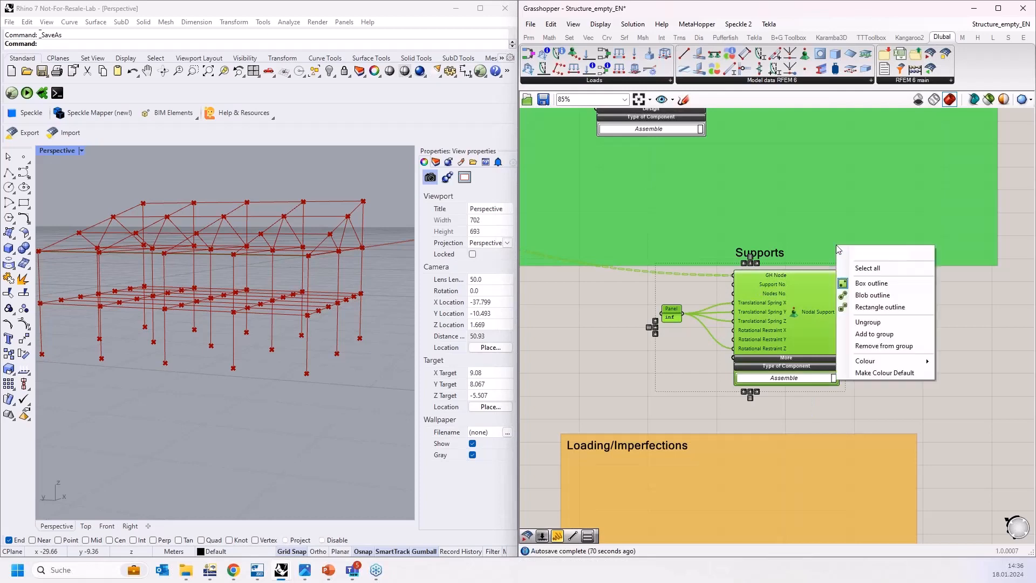
click(872, 334)
scroll(889, 383, down, 3)
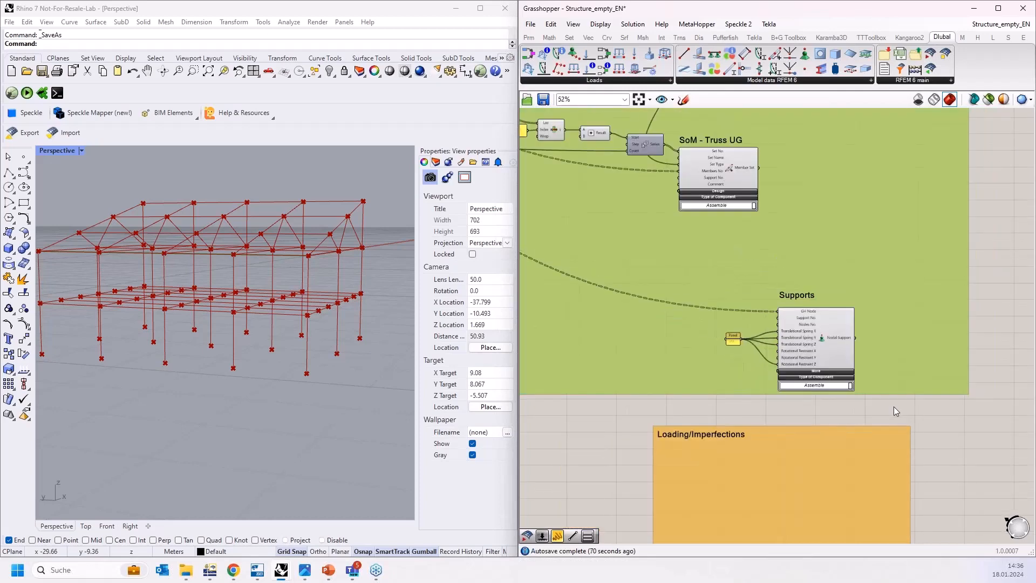
Look over the extended green group and the Loading/Imperfections group below it.
scroll(965, 303, down, 1)
right_drag(946, 297, 904, 394)
scroll(902, 423, down, 1)
right_drag(916, 457, 858, 287)
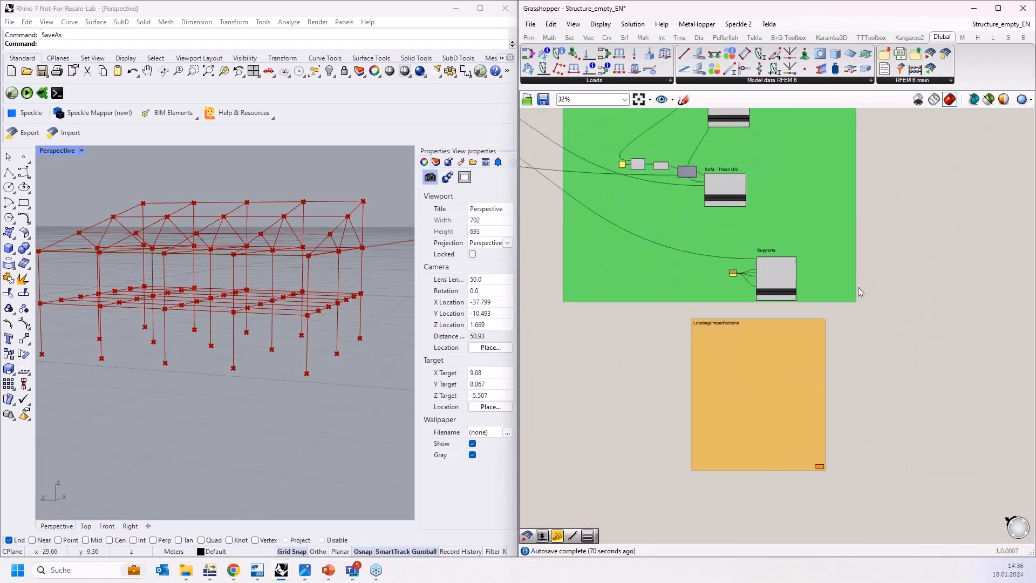
scroll(766, 409, up, 4)
scroll(650, 403, up, 2)
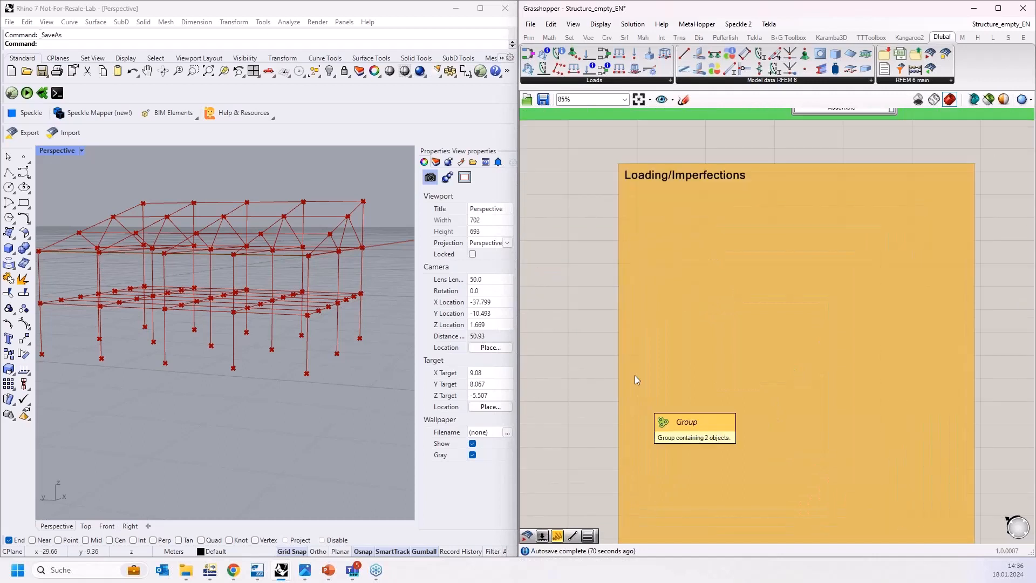
right_drag(580, 334, 583, 303)
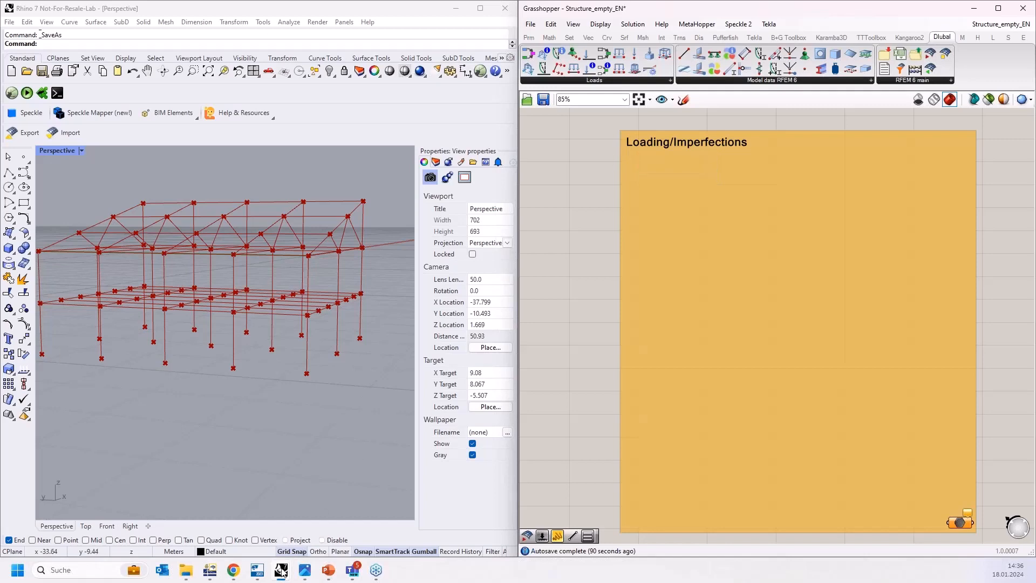
Switch to the Struktur_final.rf6 model in RFEM, examine its imperfections, load cases and LC1 - DL load types, and return to Grasshopper.
mouse_move(213, 570)
click(233, 545)
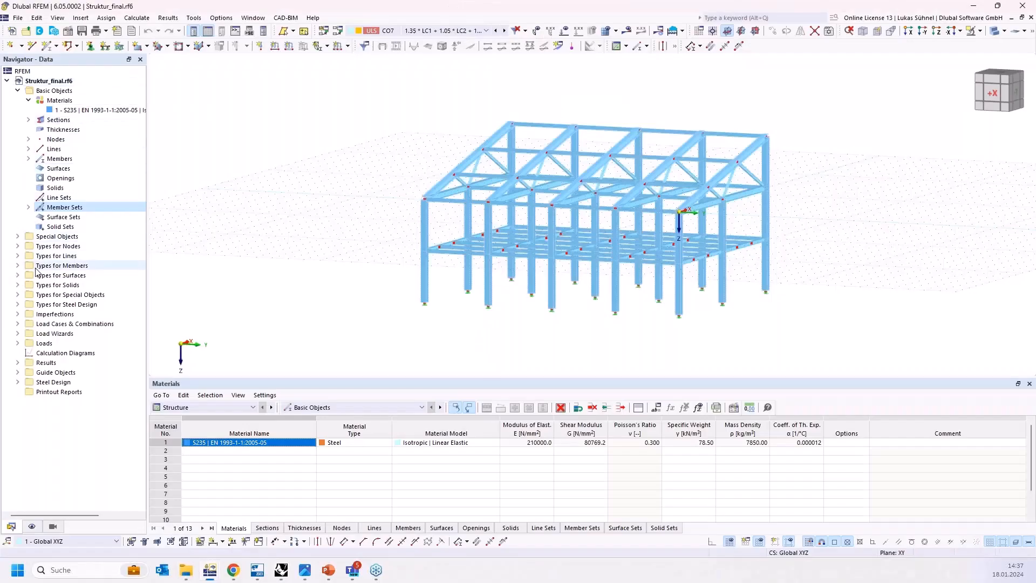
click(18, 314)
click(18, 343)
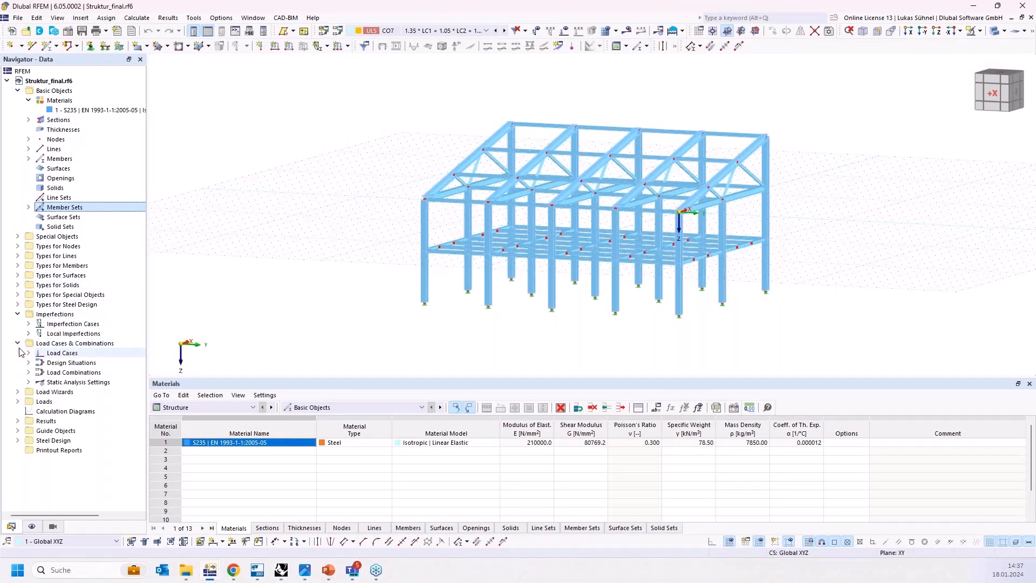
click(77, 334)
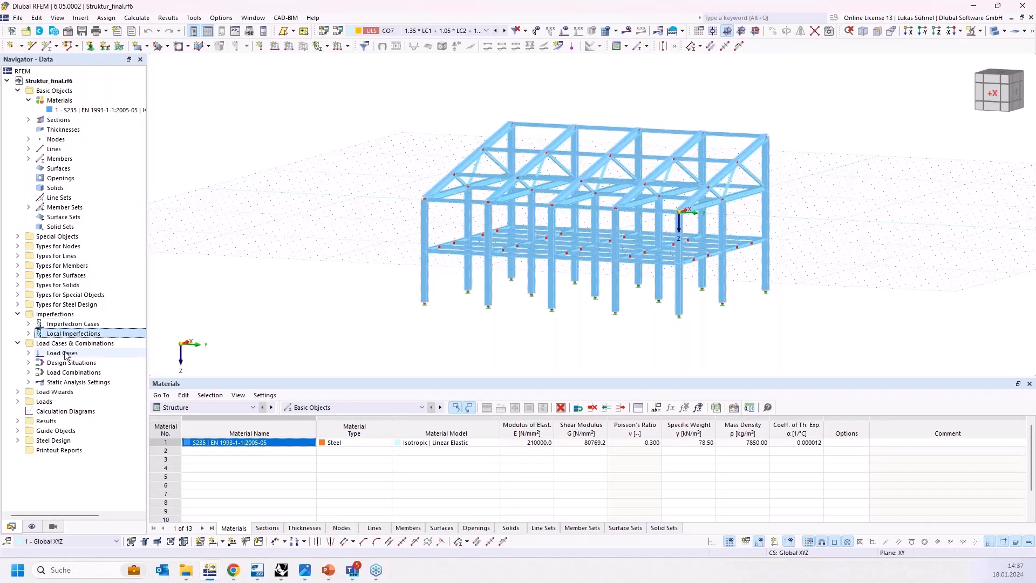
click(61, 353)
click(19, 402)
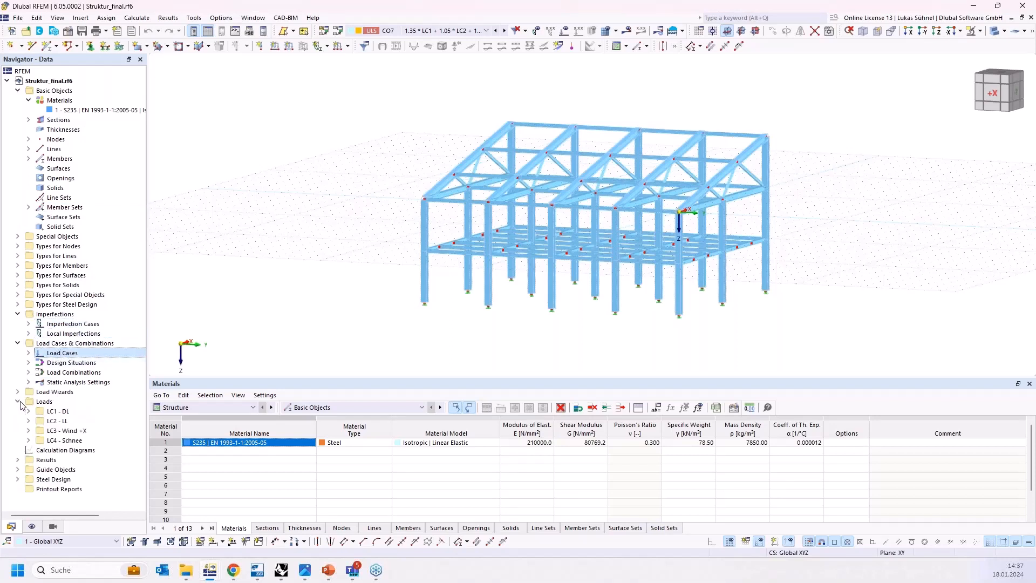
click(29, 412)
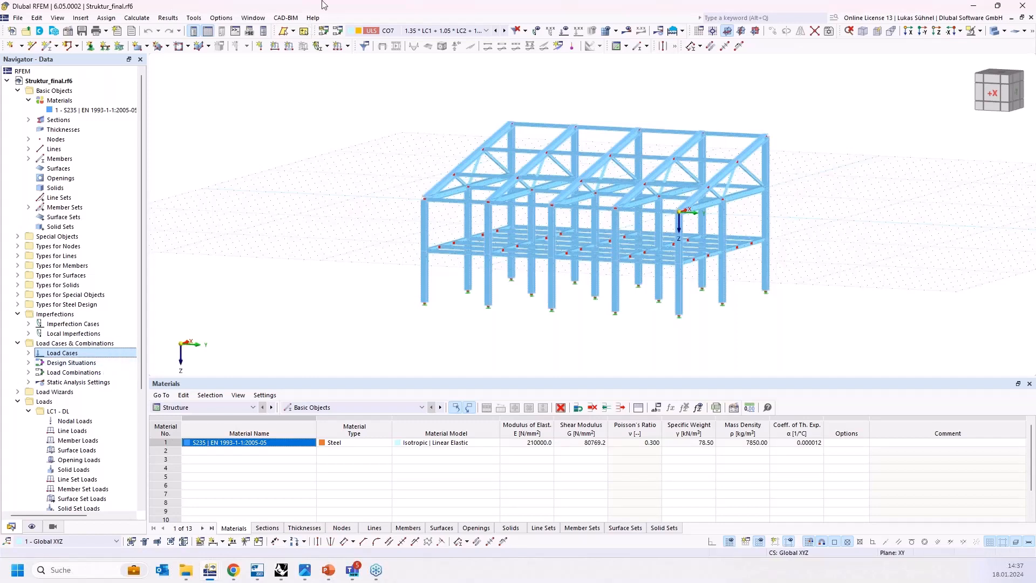
drag(324, 6, 1034, 144)
click(309, 387)
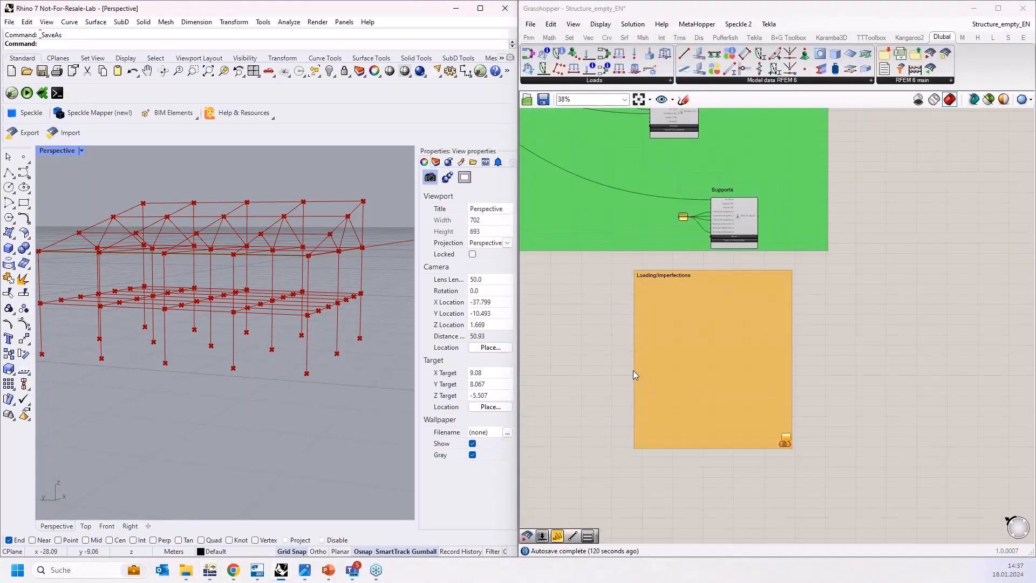
Place the RFEM 6 export component beside the green group and expand its Additional section.
click(842, 267)
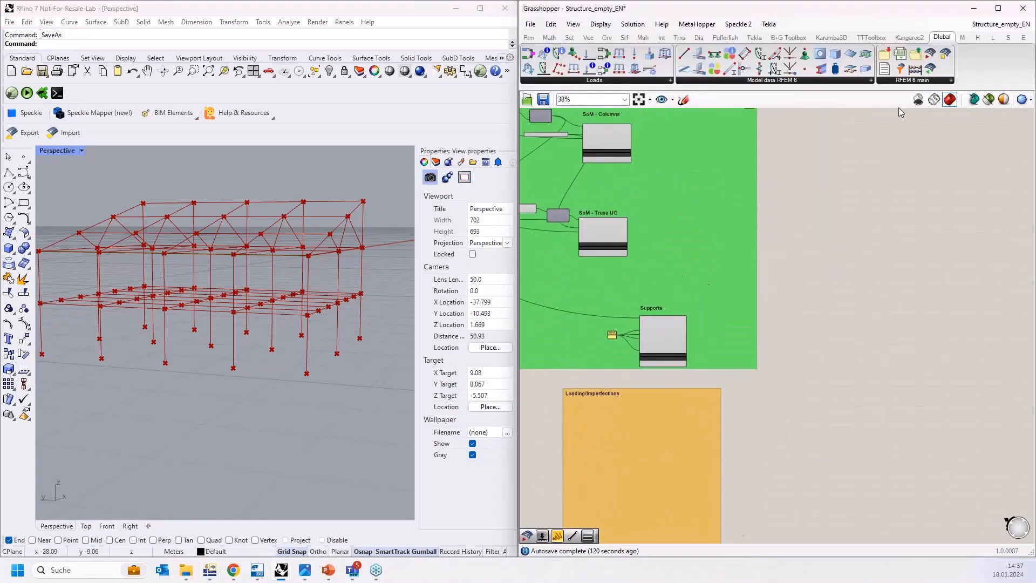
drag(930, 54, 873, 280)
scroll(872, 280, up, 4)
click(863, 291)
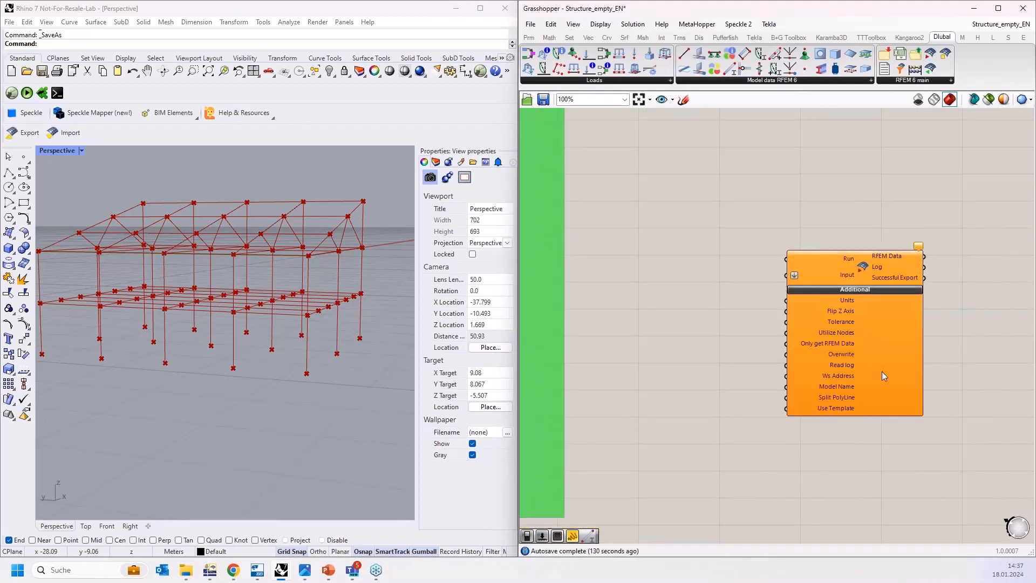
Examine the export component's additional inputs, including Use Template and Flip Z Axis, and review the Materials & Sections components.
scroll(810, 344, up, 4)
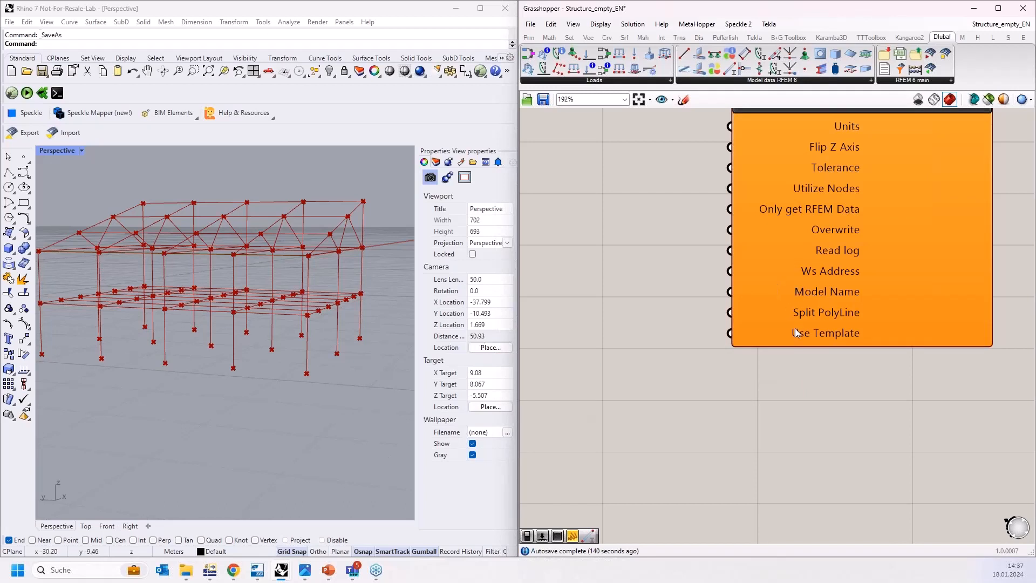
mouse_move(795, 336)
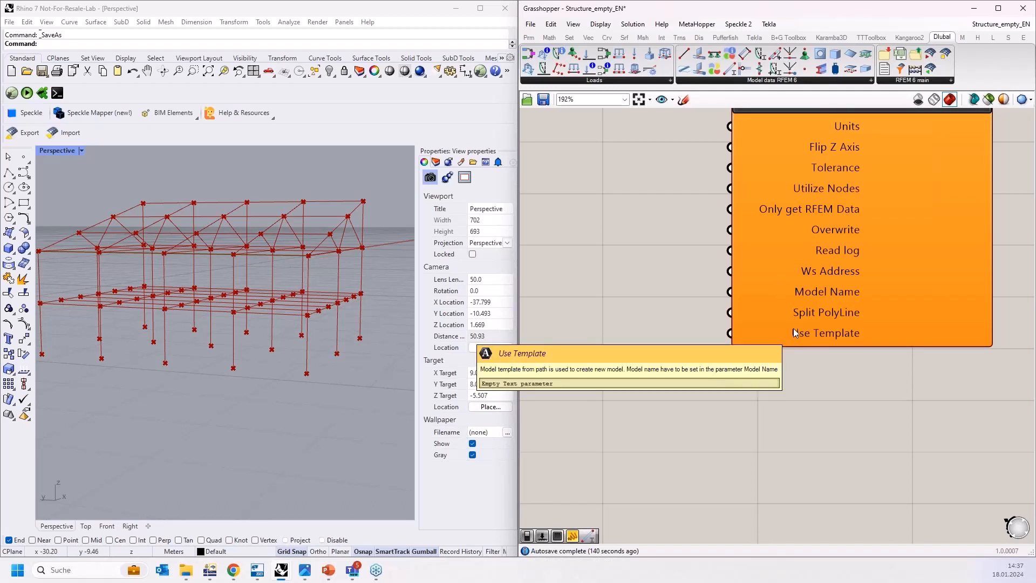
scroll(781, 378, down, 2)
scroll(779, 448, down, 10)
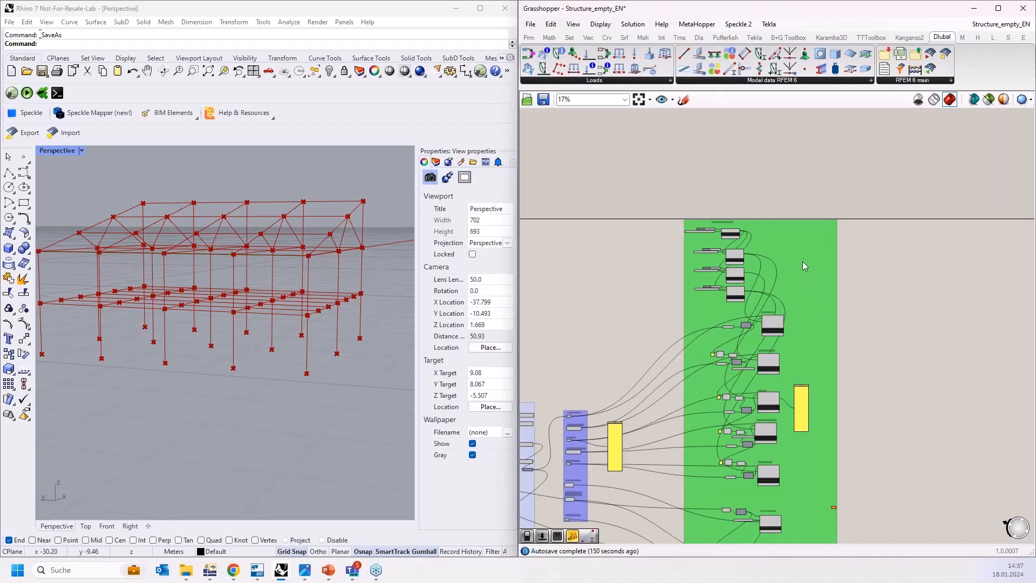
scroll(733, 222, up, 5)
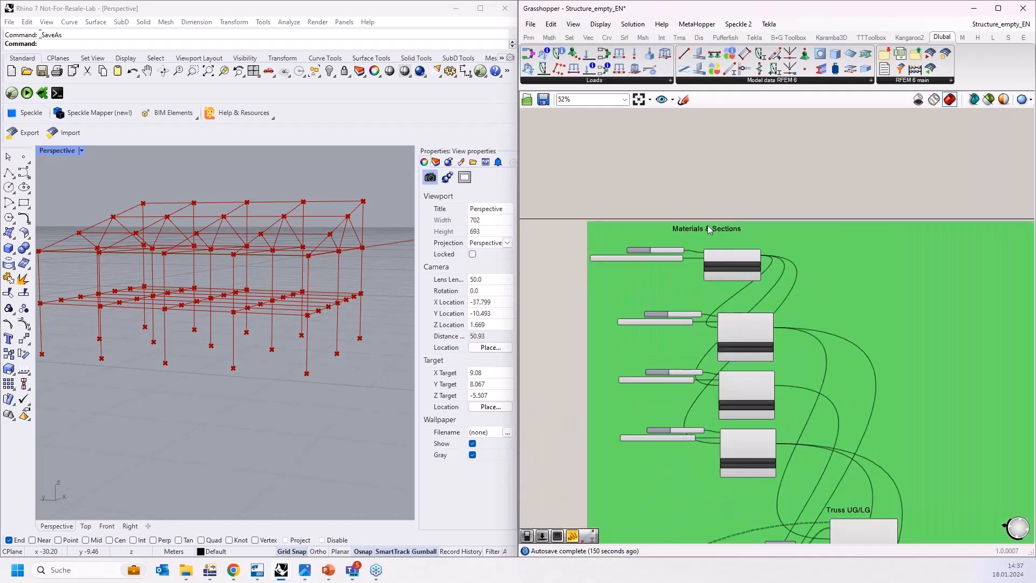
scroll(697, 242, up, 1)
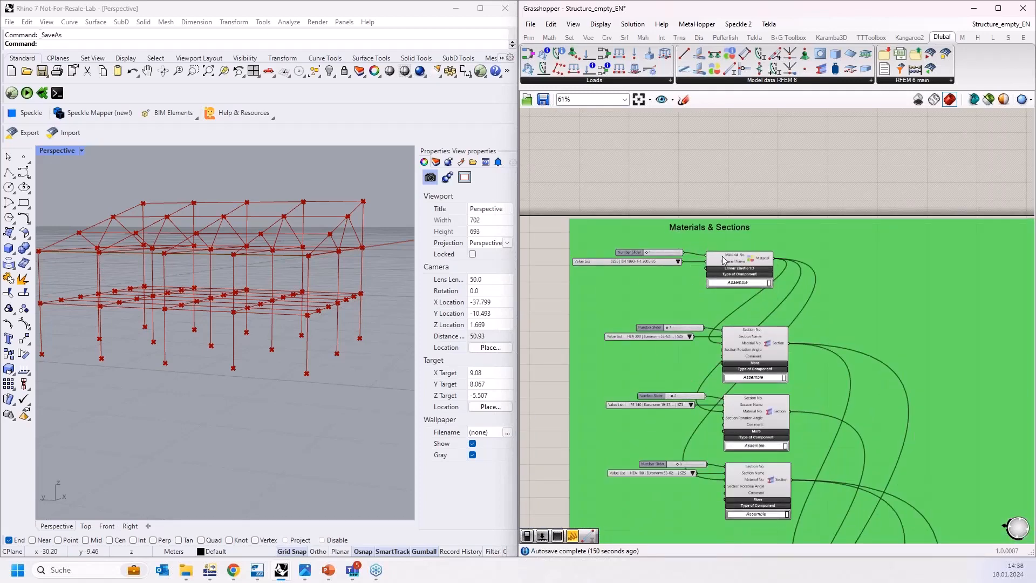
scroll(724, 260, up, 2)
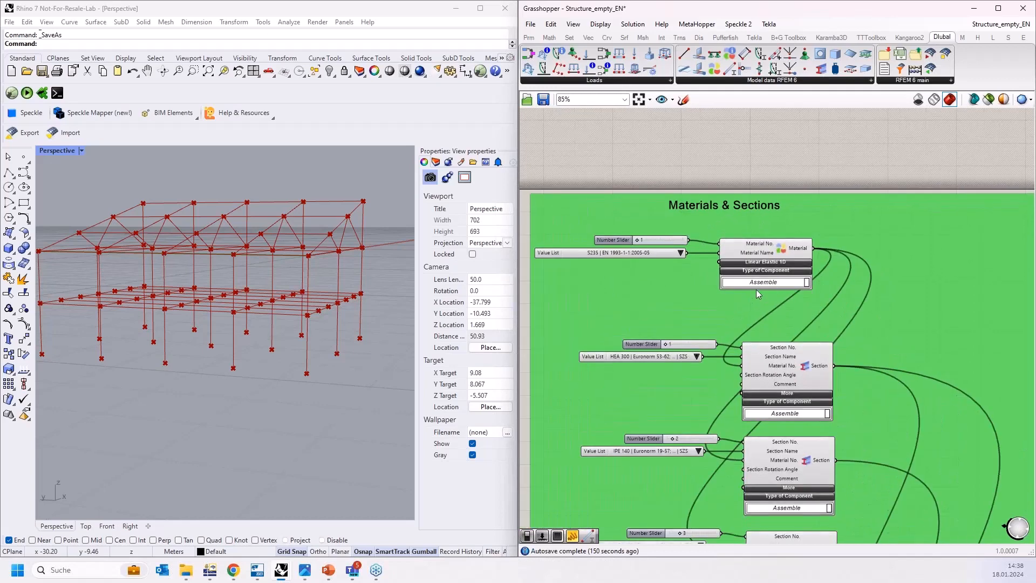
scroll(692, 178, down, 10)
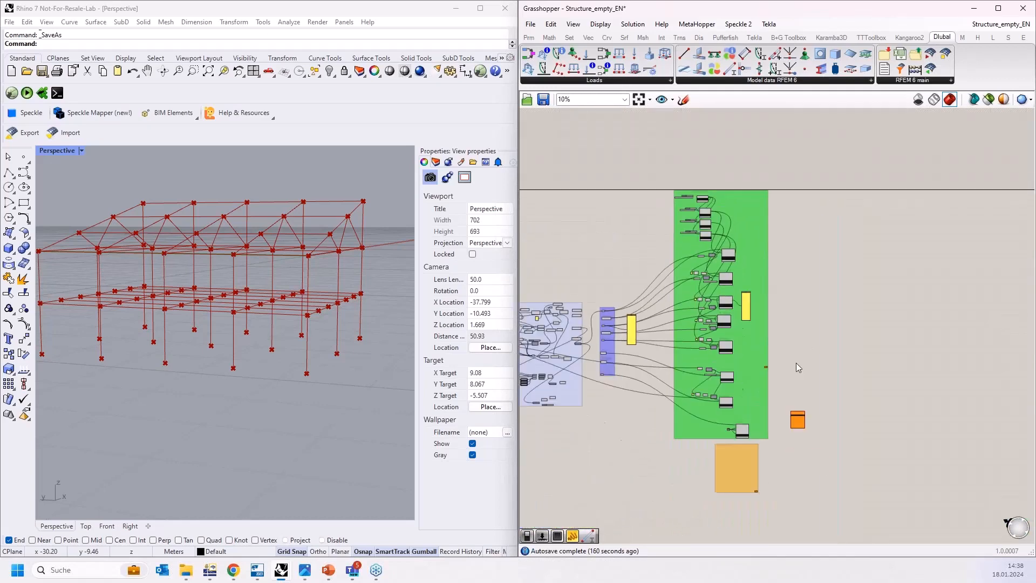
scroll(791, 424, up, 10)
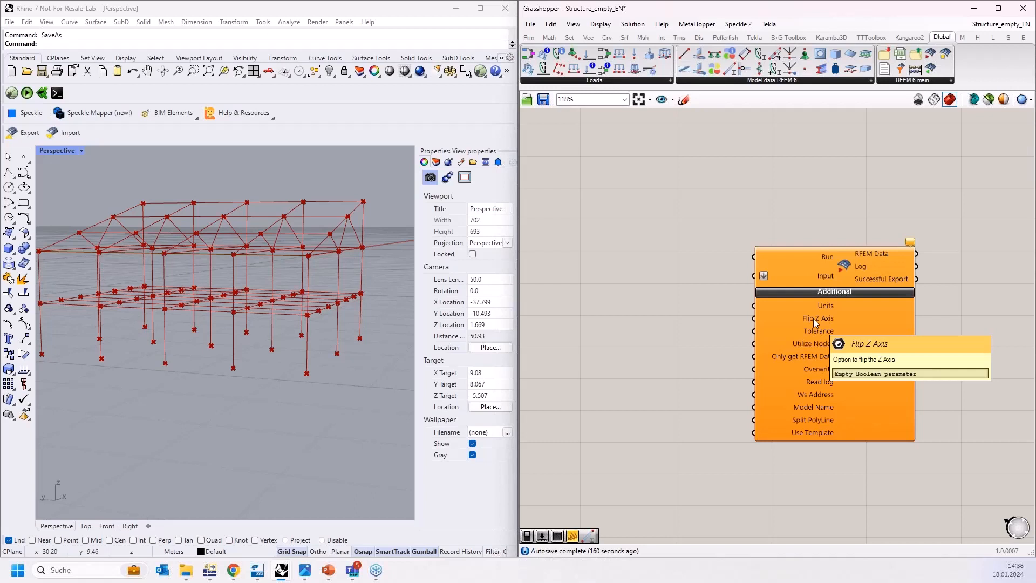
right_drag(699, 367, 718, 348)
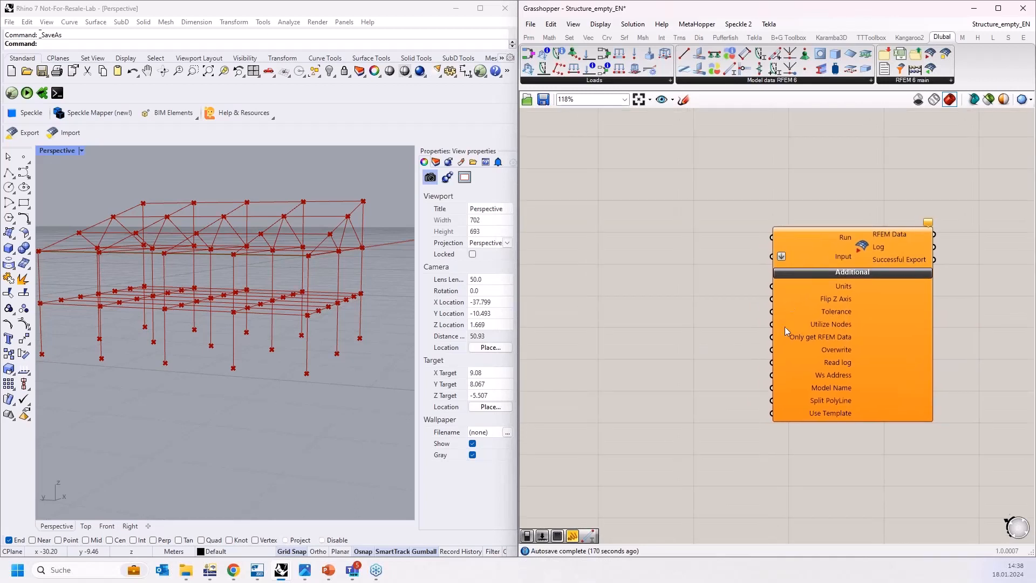
scroll(679, 313, down, 2)
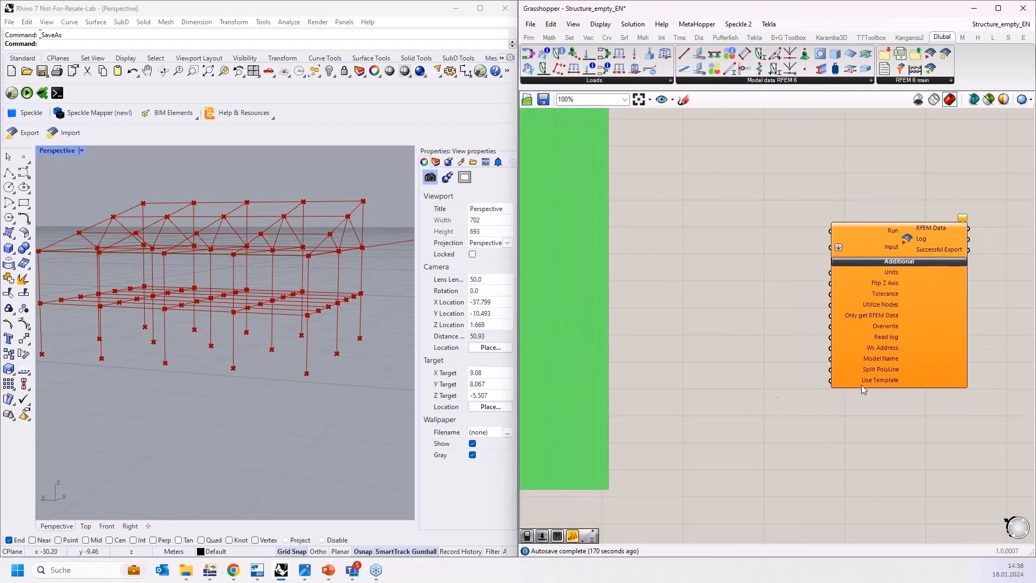
click(932, 386)
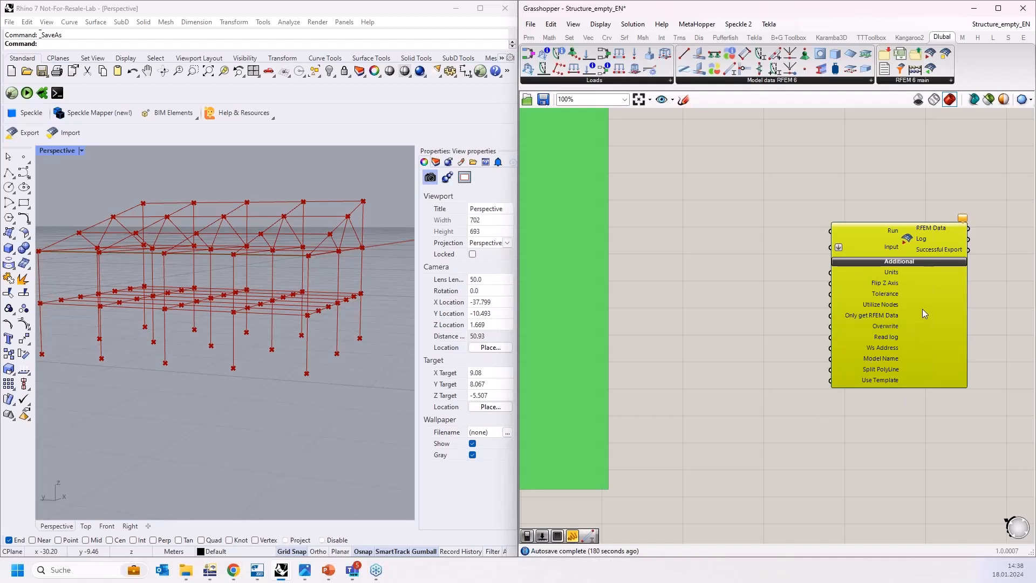
Place a Member Load component inside the Loading/Imperfections group and check its Load Case No. input.
scroll(922, 309, down, 5)
scroll(631, 340, up, 5)
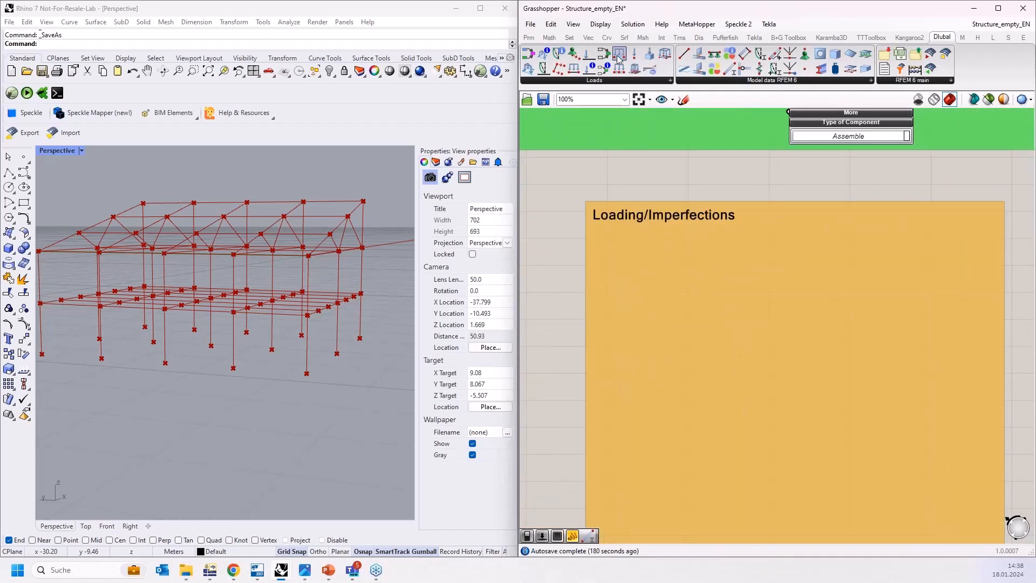
drag(781, 300, 819, 306)
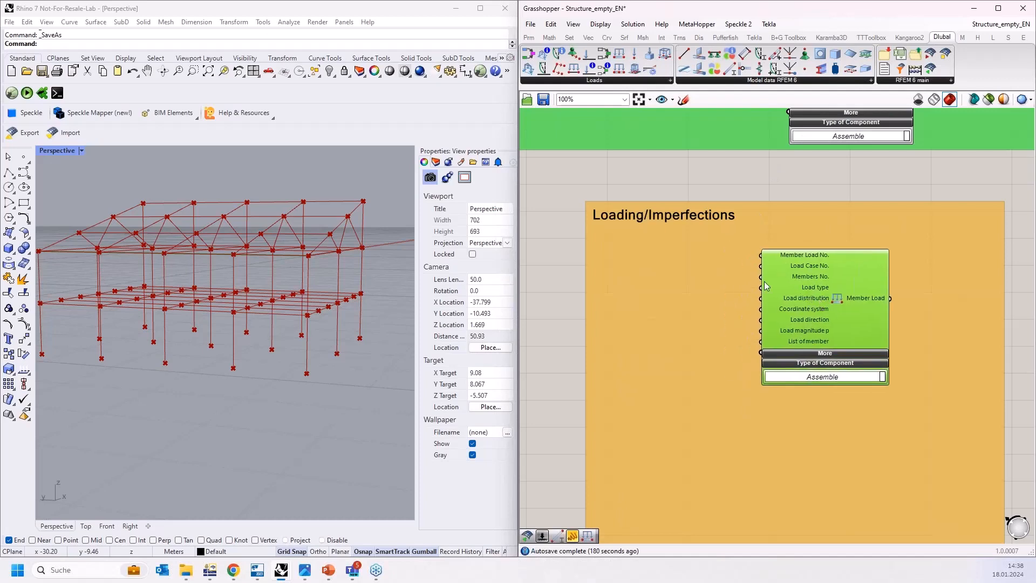
scroll(792, 267, up, 4)
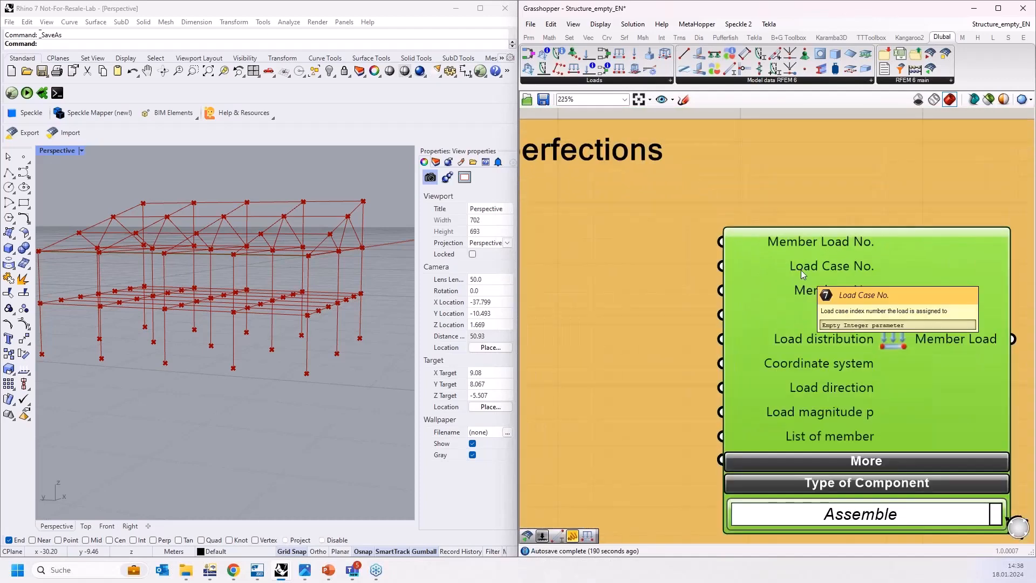
scroll(801, 270, down, 4)
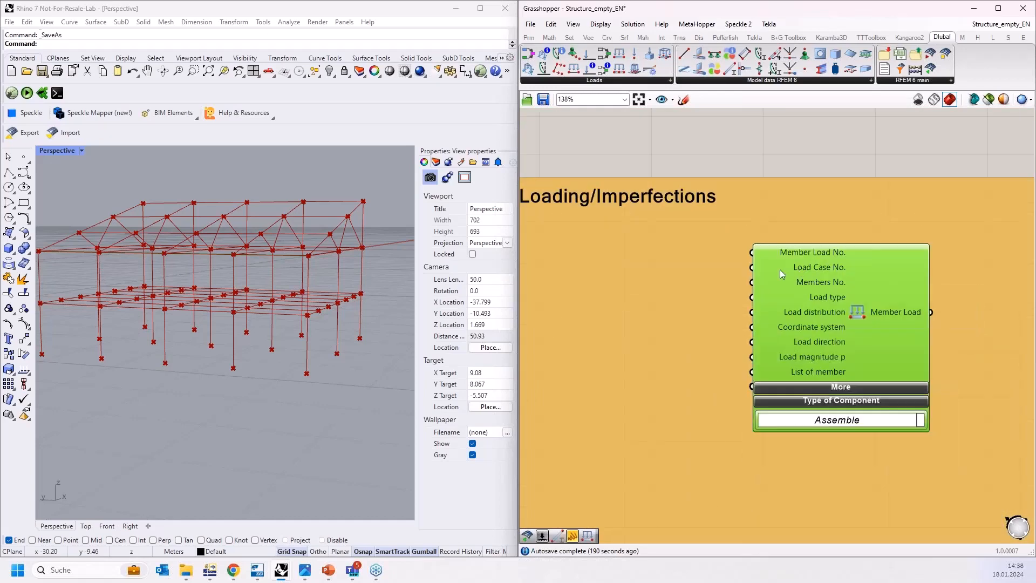
right_drag(633, 238, 753, 233)
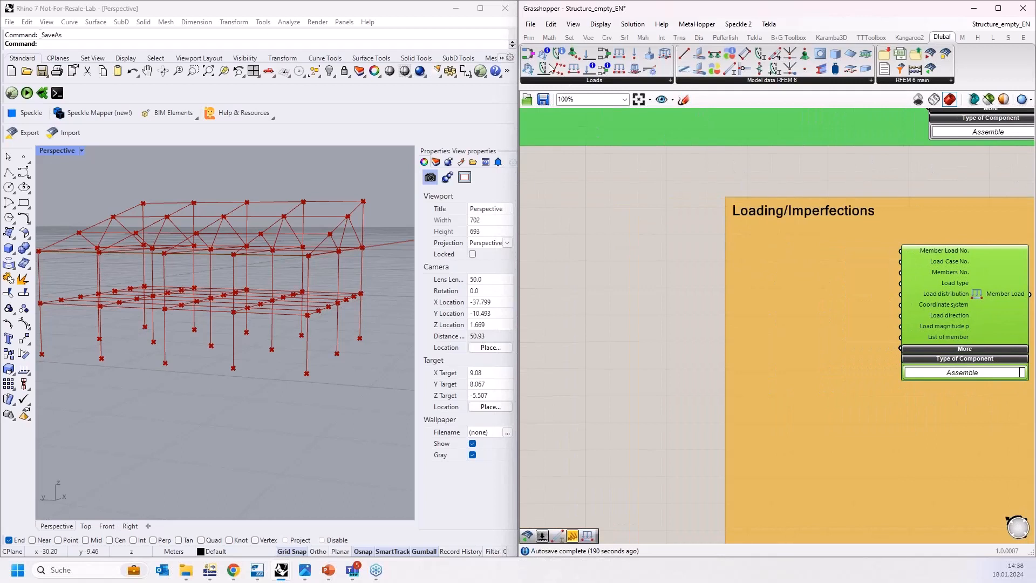
drag(589, 57, 697, 292)
scroll(649, 302, up, 2)
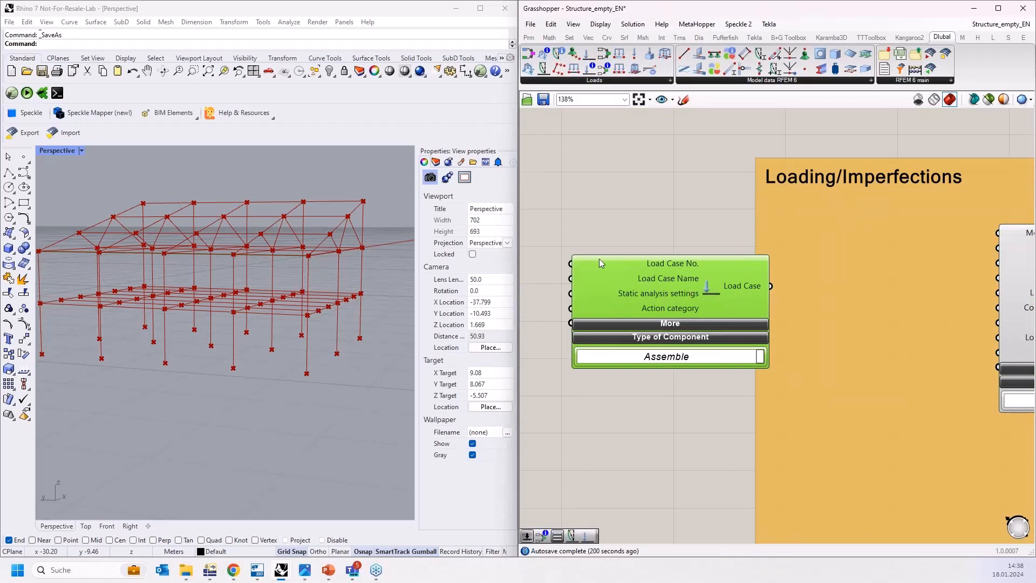
right_drag(775, 291, 662, 279)
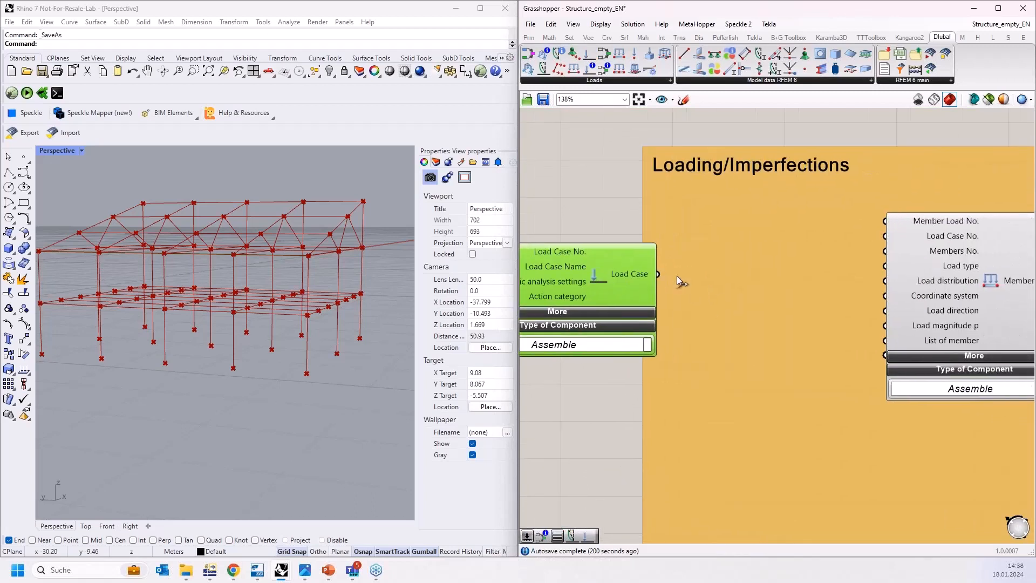
drag(659, 274, 620, 274)
key(Delete)
scroll(631, 276, down, 3)
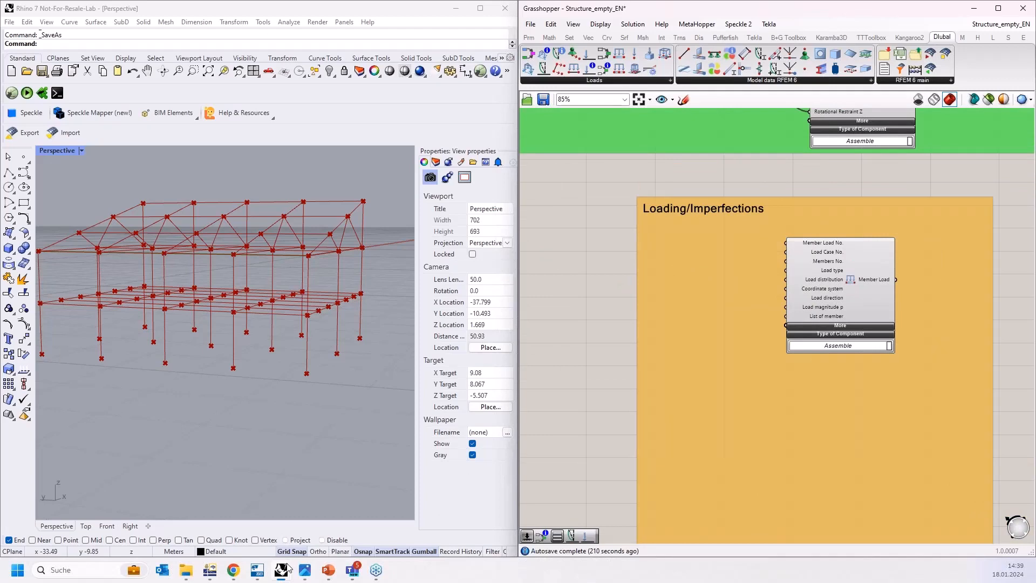
Switch to the Struktur_final.rf6 model in RFEM, examine the load cases LC1 to LC4, and return to Grasshopper.
click(211, 571)
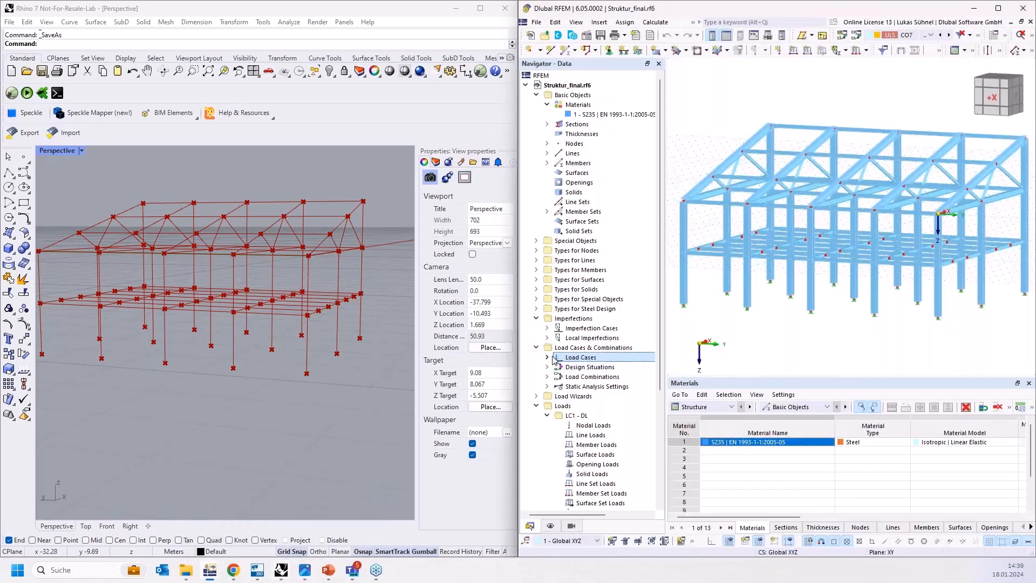
click(547, 357)
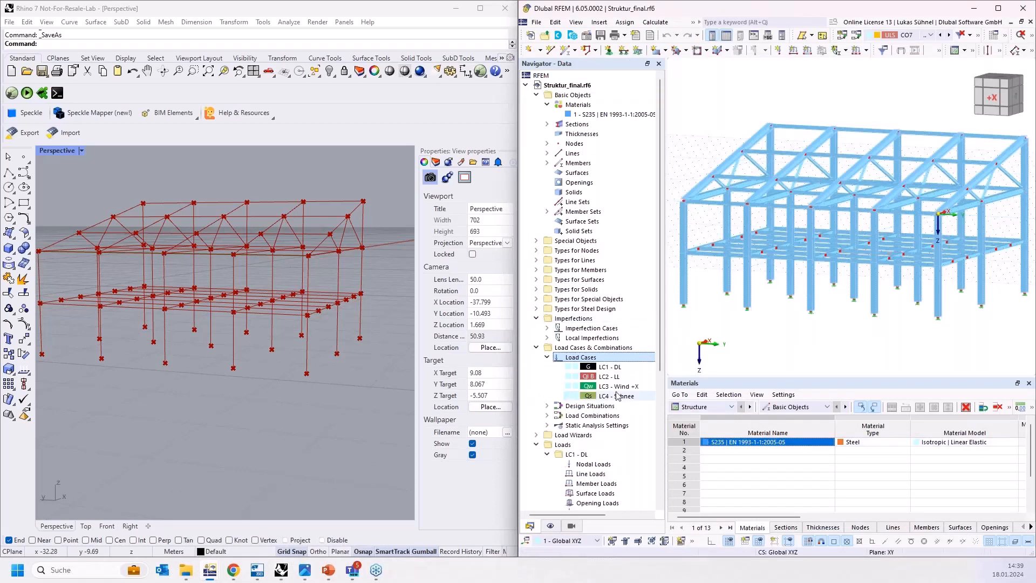
click(617, 373)
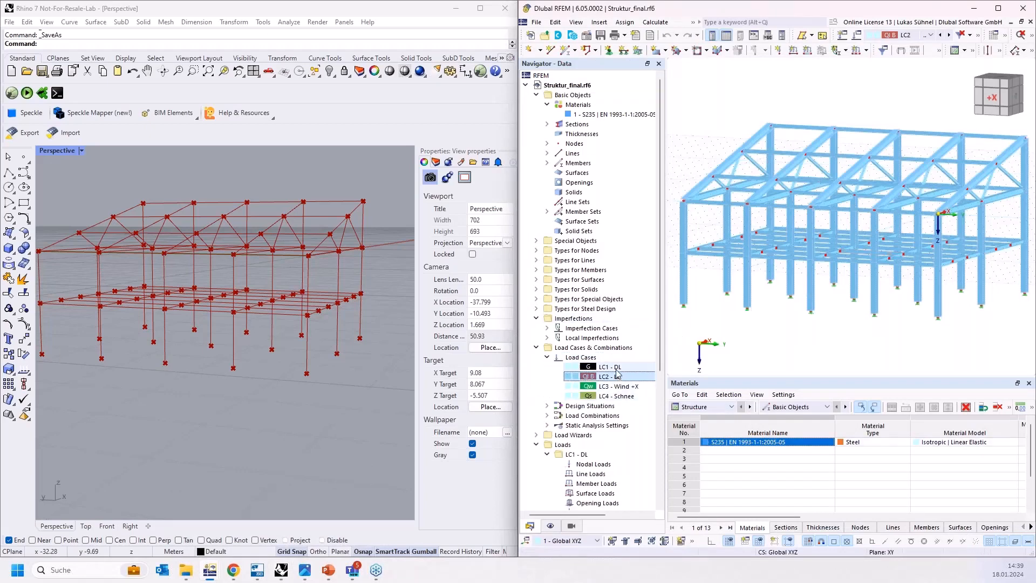
click(565, 367)
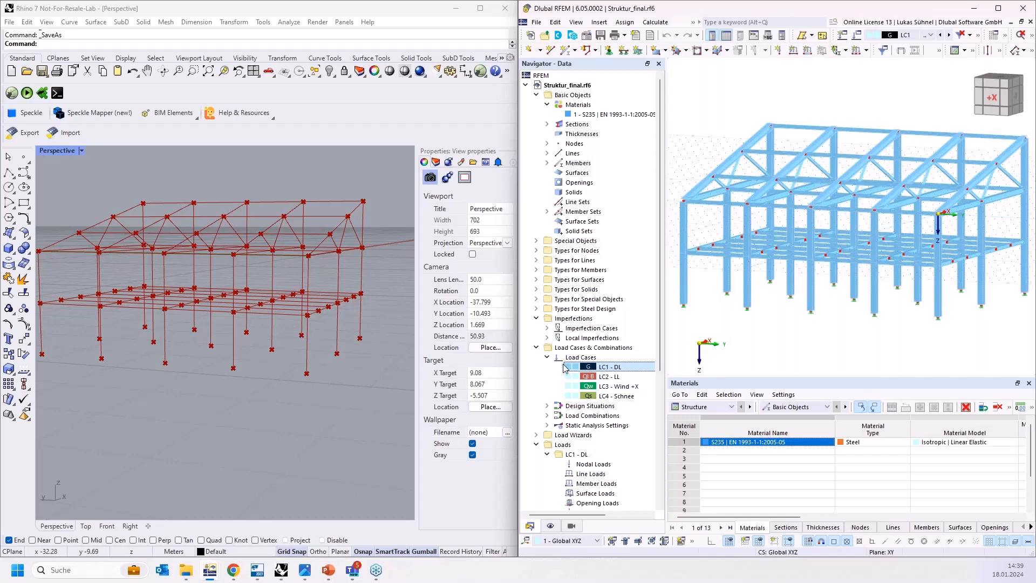
click(604, 377)
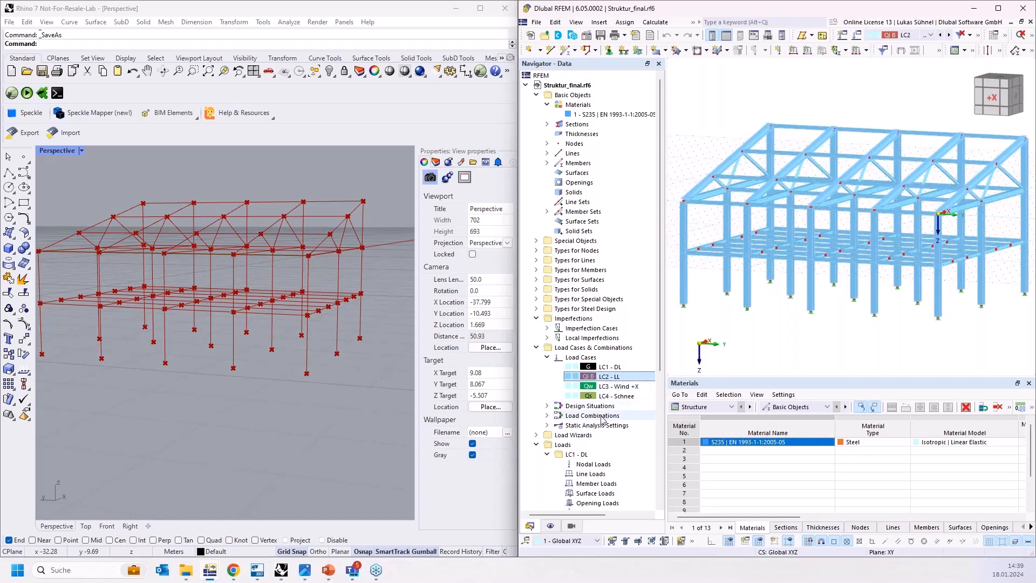
click(605, 387)
click(604, 396)
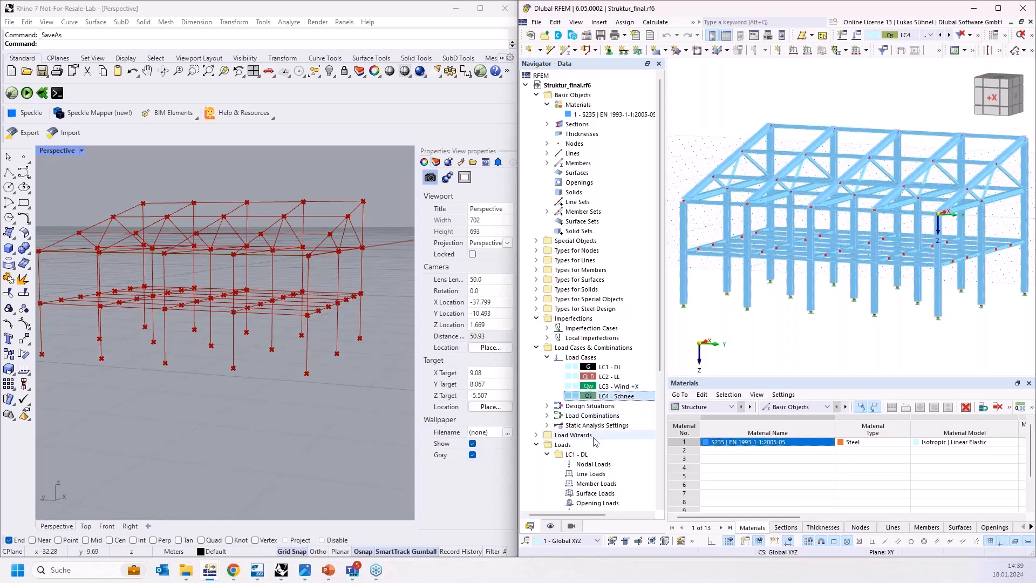
click(974, 9)
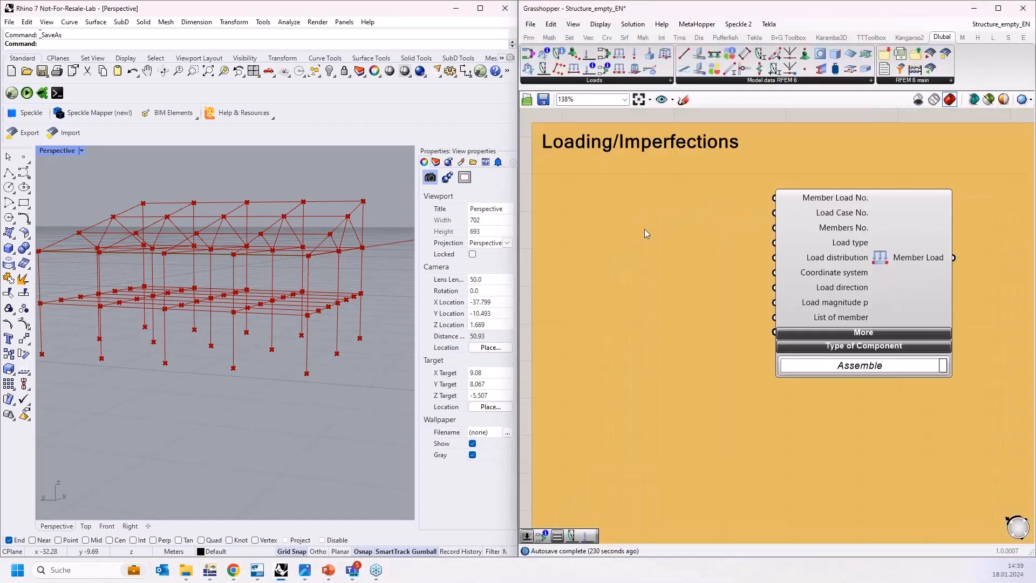
double_click(645, 230)
text(1)
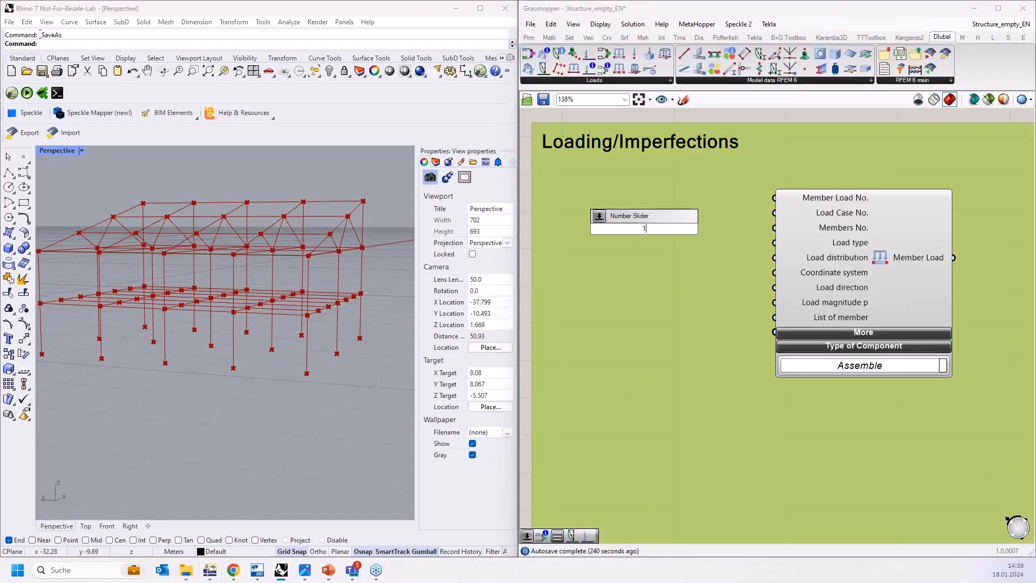
key(Return)
drag(724, 229, 775, 213)
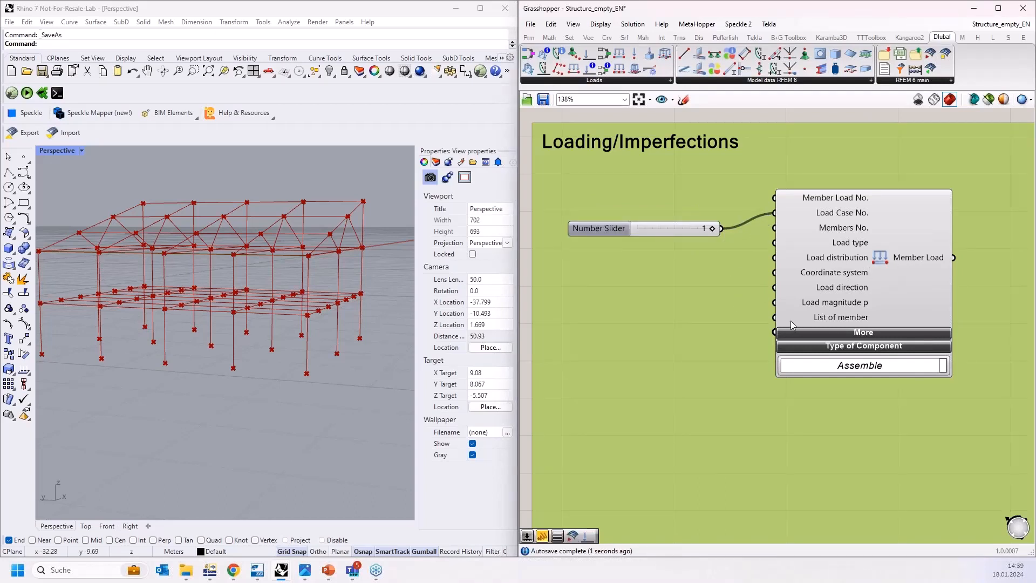
click(878, 273)
drag(698, 224, 698, 214)
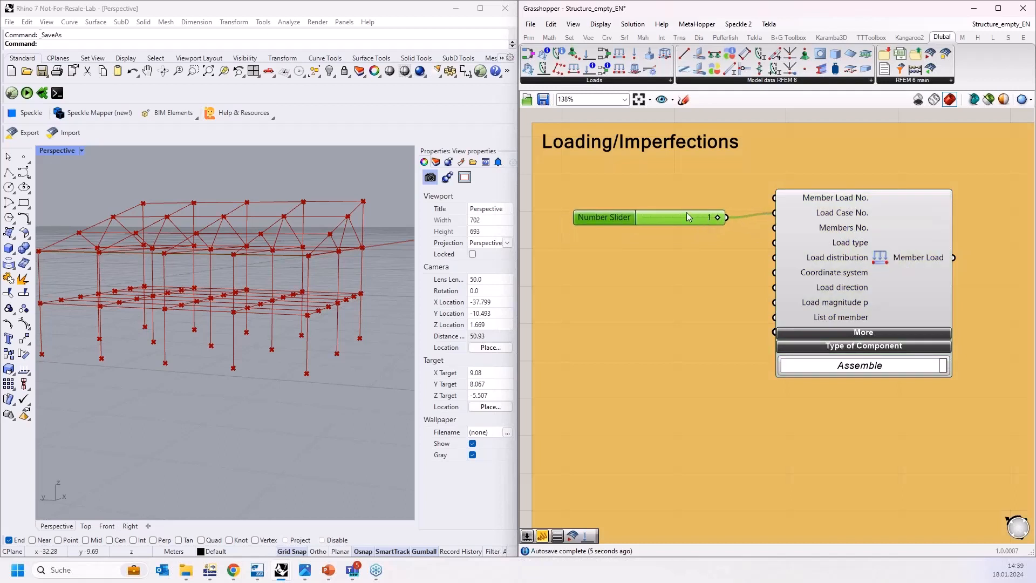
key(Delete)
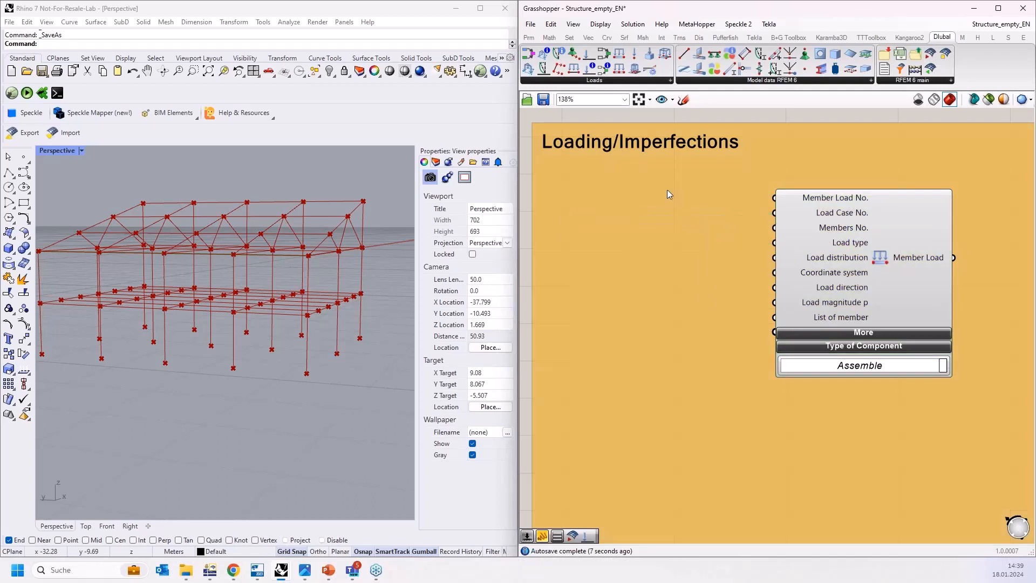
Add a number slider with value 2 in the Loading/Imperfections group and wire it to the Member Load's Load Case No. input.
double_click(667, 189)
text(number slider)
key(Return)
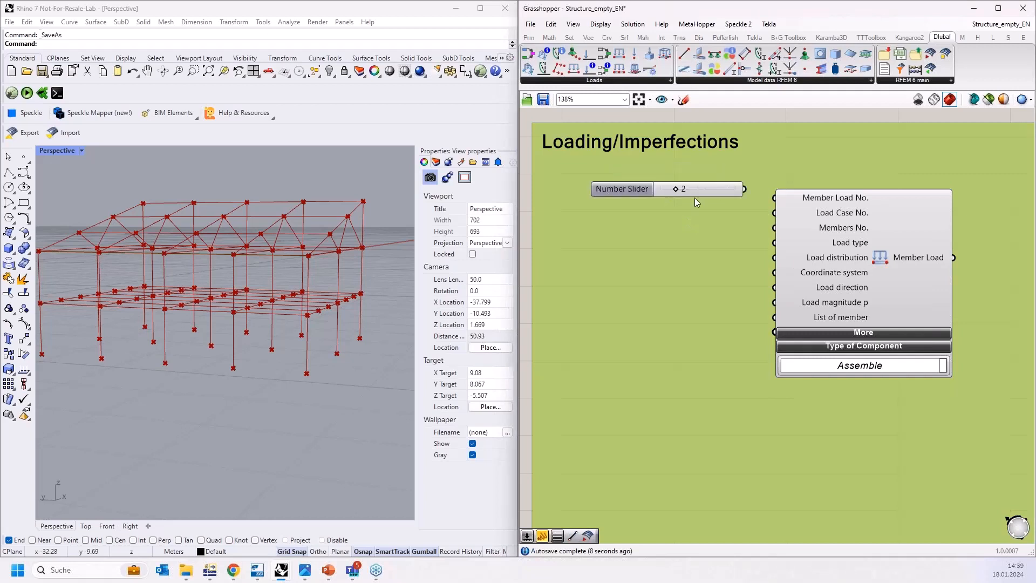
drag(745, 189, 730, 216)
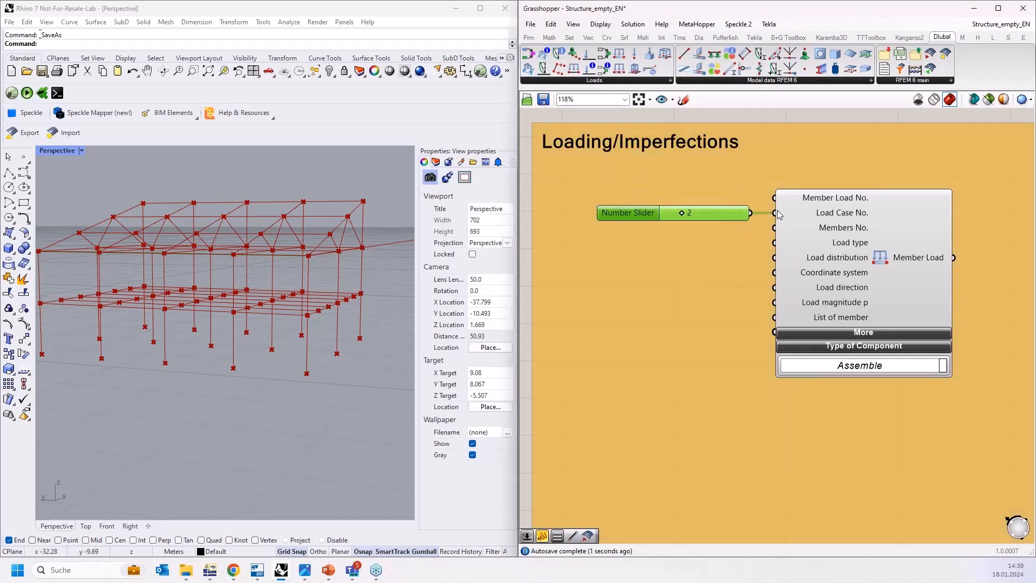
Wire the Stage beams Member output to the Member Load's Members No. input, keeping the Member Load in the Loading/Imperfections group.
scroll(779, 215, down, 1)
click(830, 229)
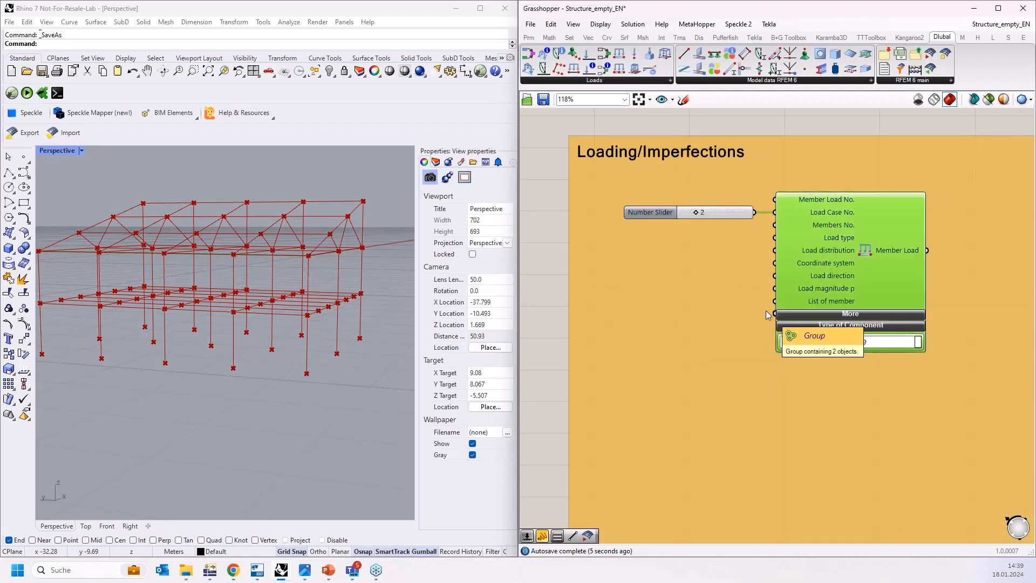
scroll(830, 238, down, 5)
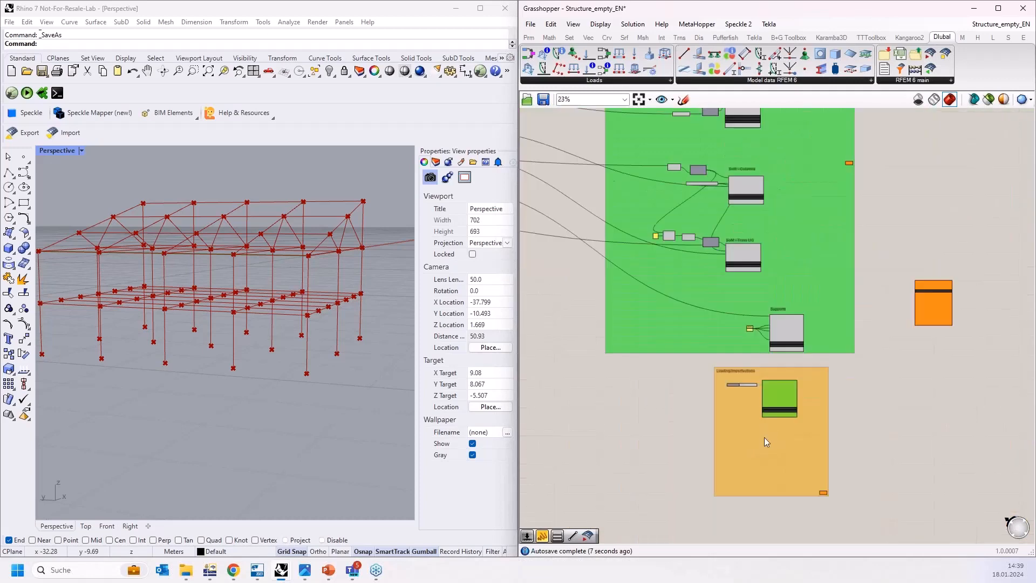
scroll(831, 186, up, 3)
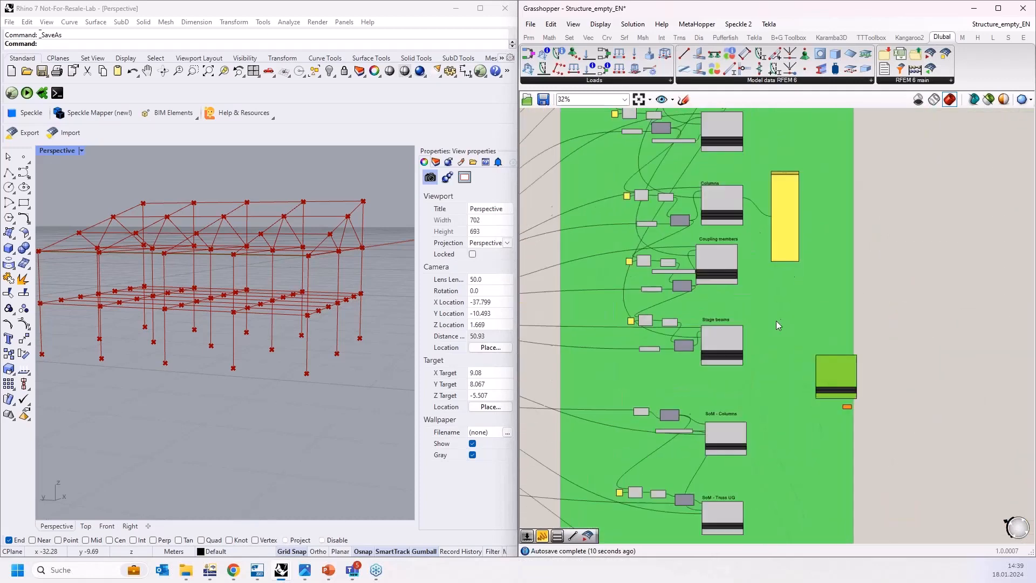
scroll(740, 344, up, 3)
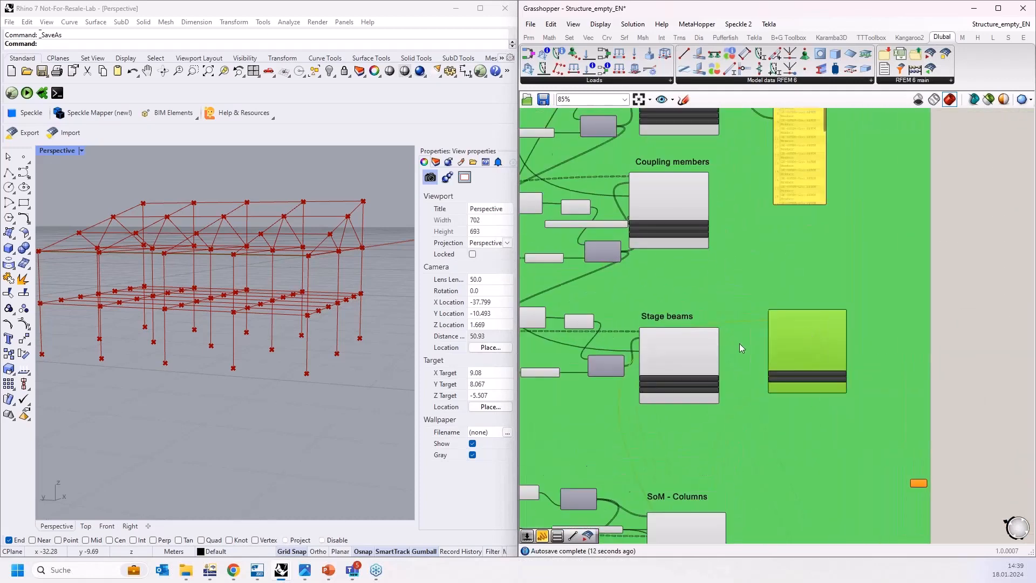
drag(707, 359, 796, 312)
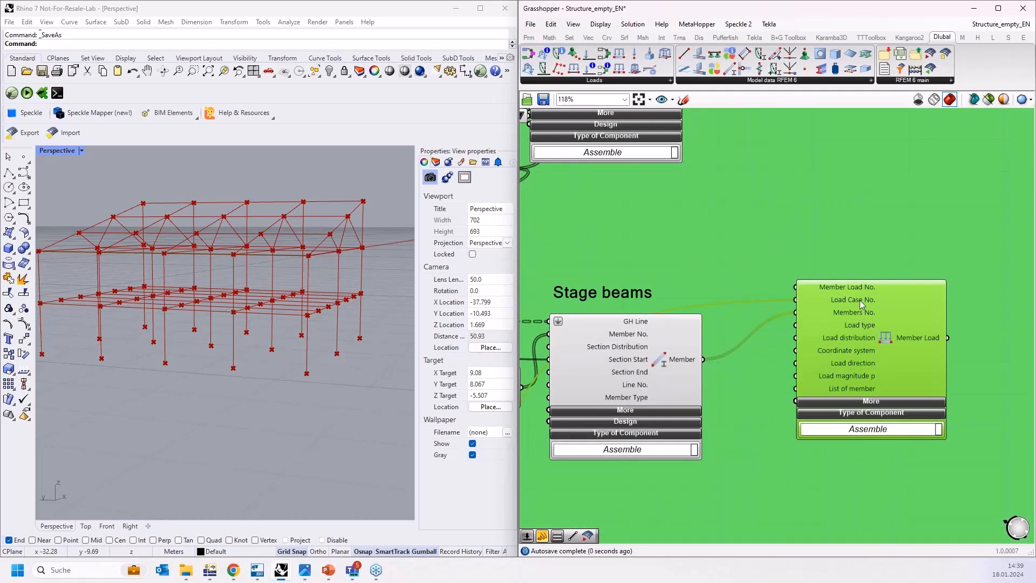
scroll(860, 301, down, 10)
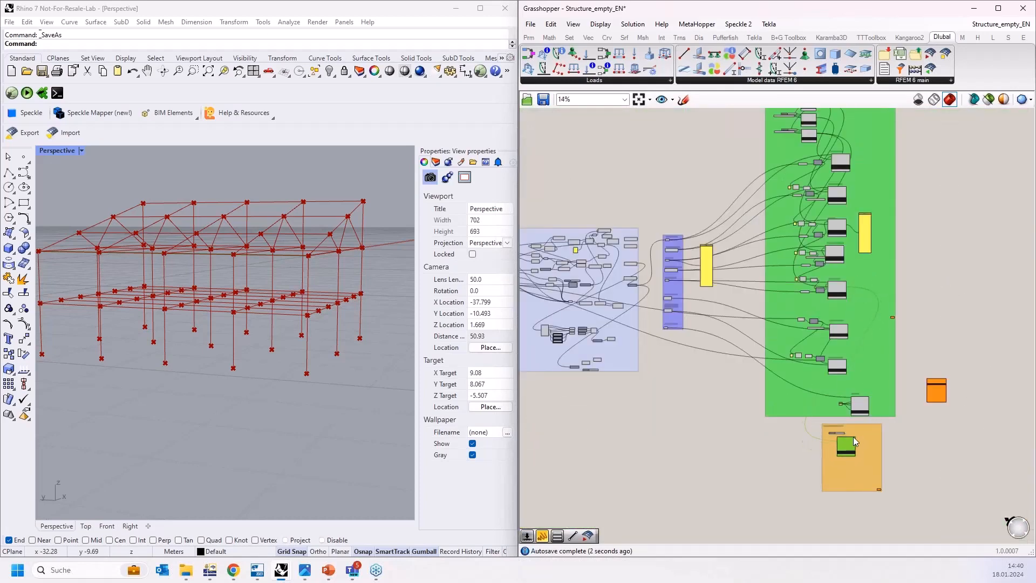
scroll(849, 439, up, 10)
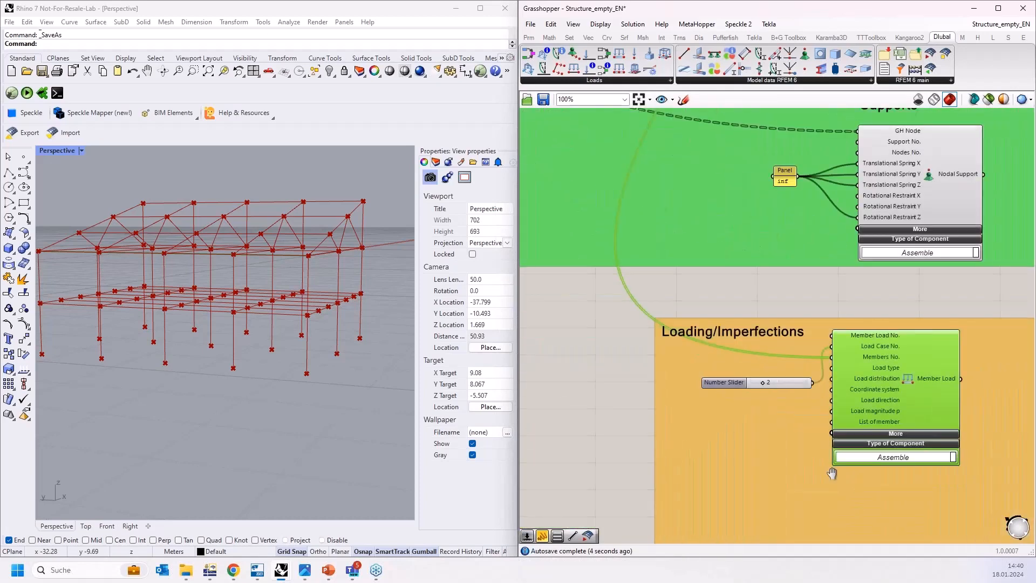
right_drag(832, 473, 770, 390)
drag(843, 290, 853, 330)
Place a Value List beside the Member Load component, duplicate it twice, and space out the three lists.
click(616, 346)
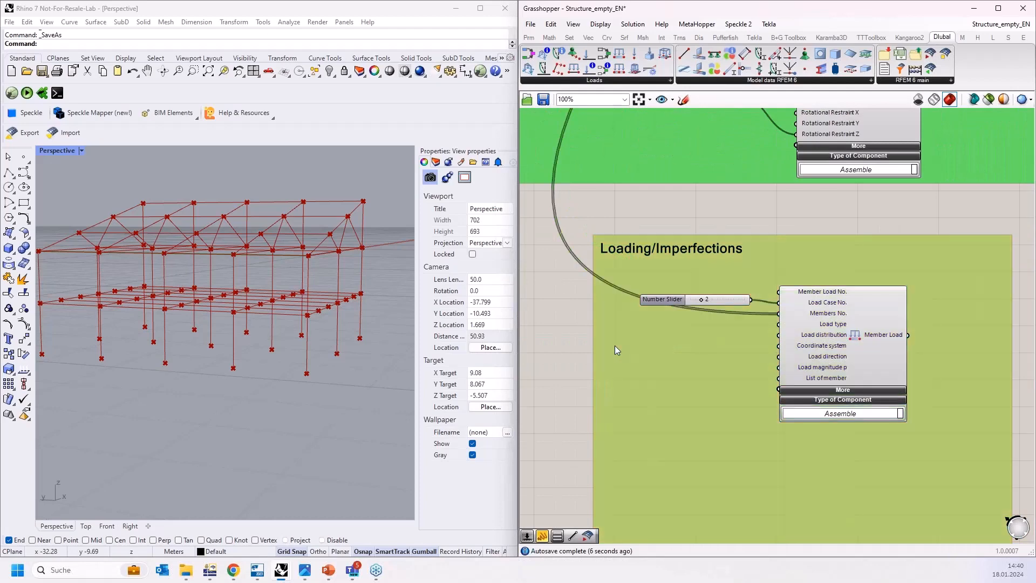
double_click(614, 346)
text(va)
key(Return)
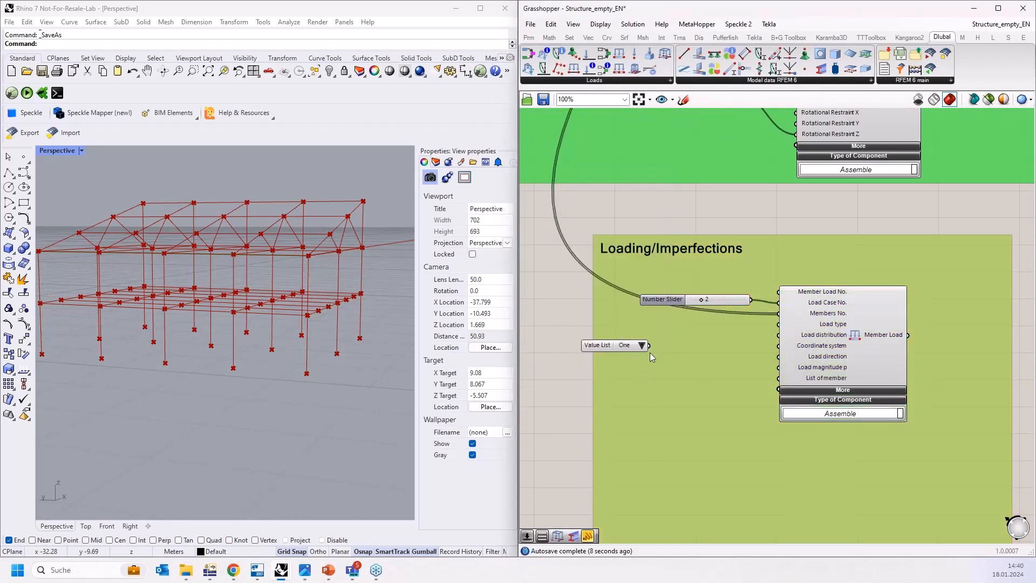
key(ctrl+c)
key(ctrl+v)
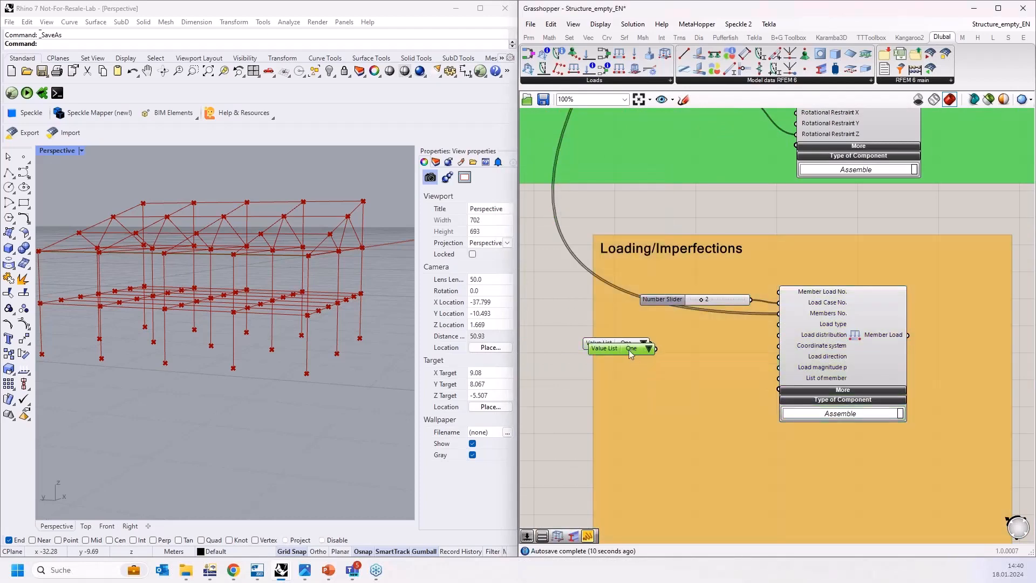
key(ctrl+v)
drag(630, 348, 650, 383)
scroll(681, 354, up, 3)
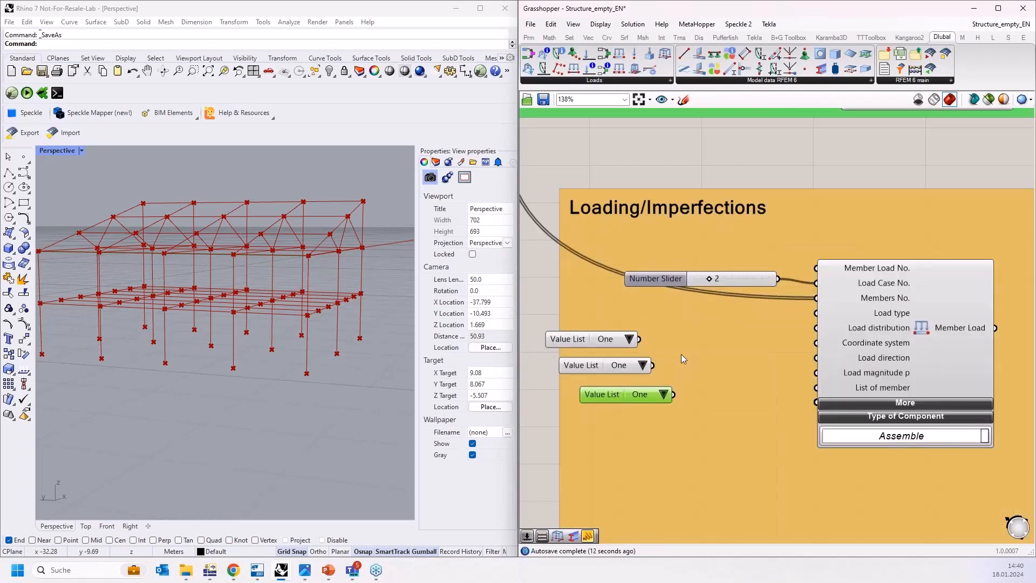
Feed the Load type and Load distribution inputs from two Value Lists, choosing LOAD_TYPE_FORCE and LOAD_DISTRIBUTION_UNIFORM.
drag(629, 337, 841, 306)
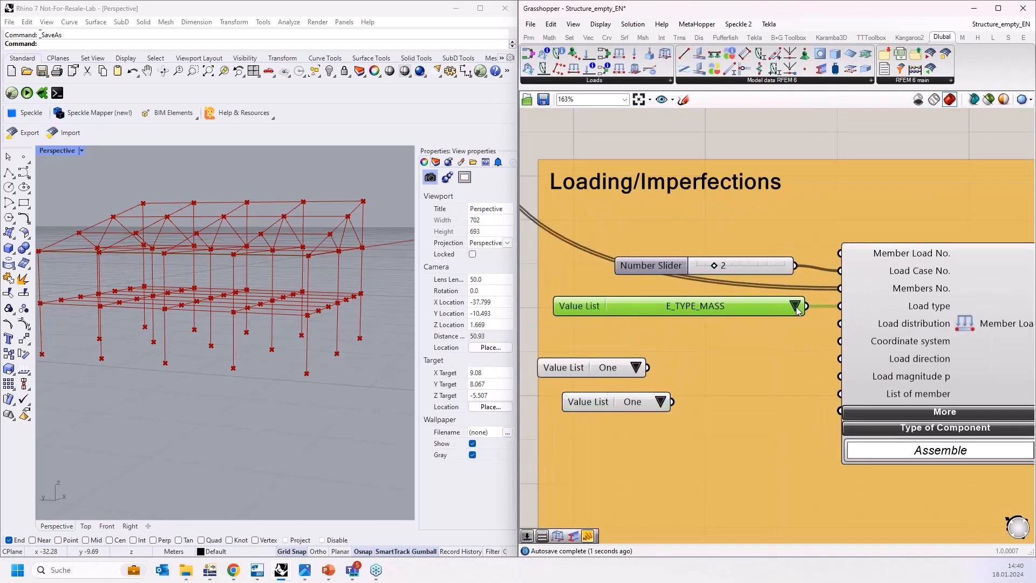
click(796, 307)
click(835, 373)
drag(648, 367, 653, 336)
click(812, 332)
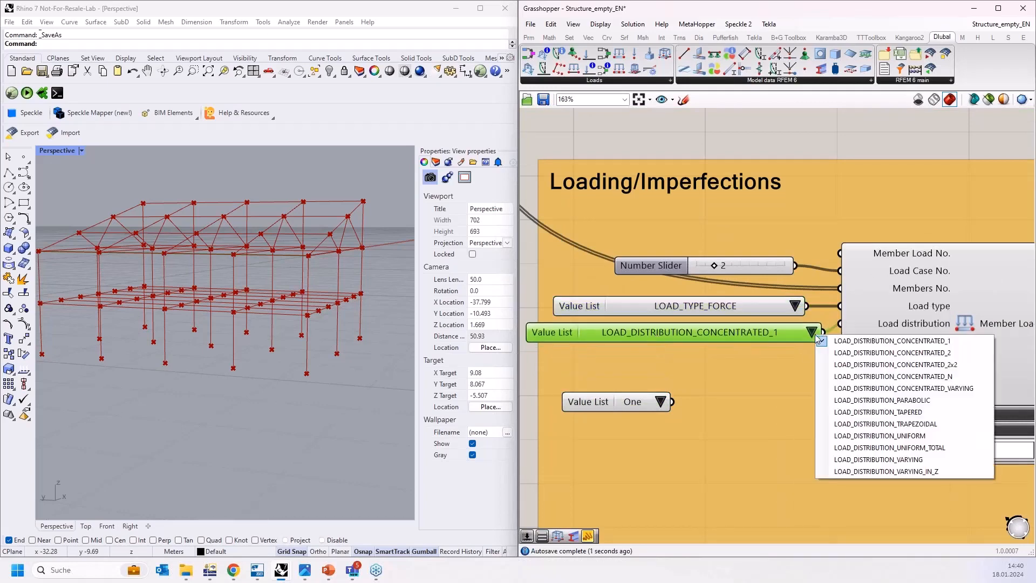
click(880, 436)
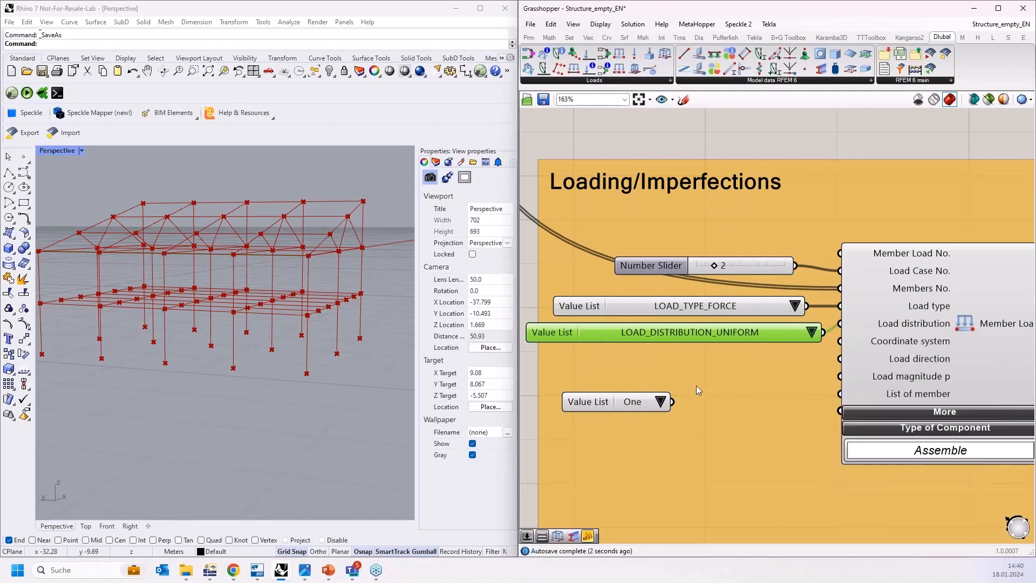
Add a panel containing Local, wire it to the Member Load's Coordinate system input, and check that input's description.
double_click(638, 377)
text(w"Local)
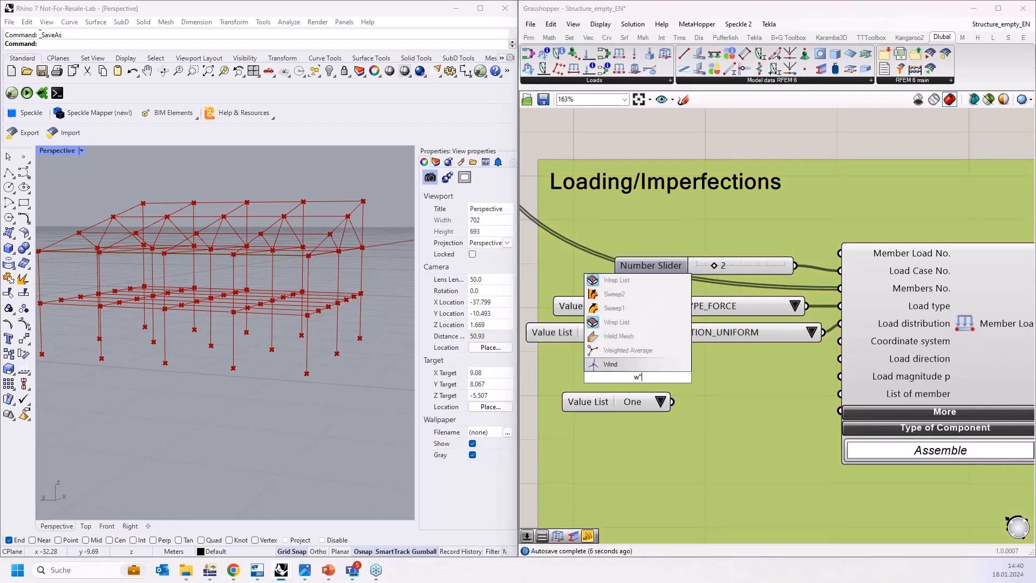
key(BackSpace)
key(BackSpace)
key(BackSpace)
key(BackSpace)
key(BackSpace)
key(BackSpace)
key(BackSpace)
text("Local)
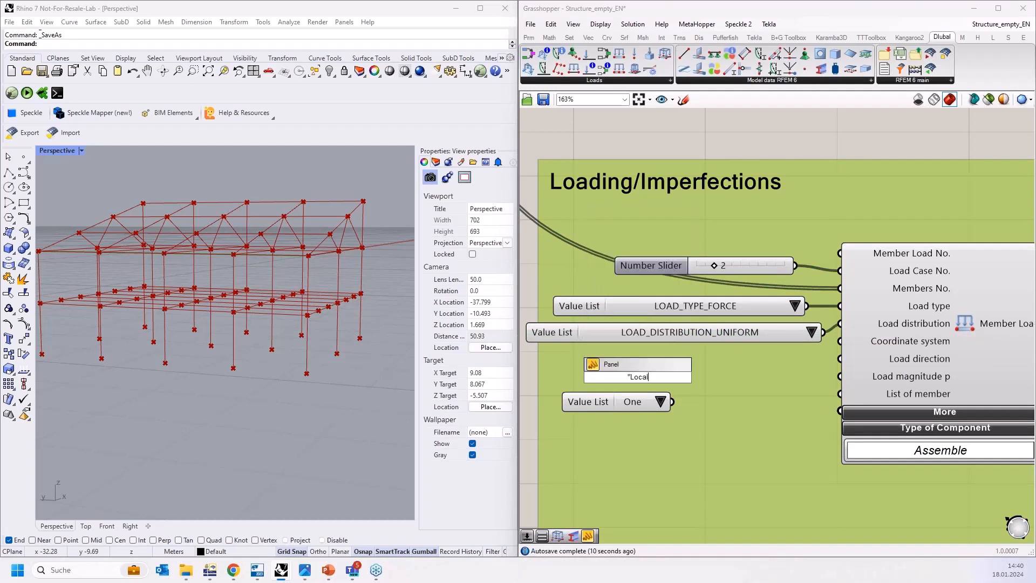
key(Return)
drag(645, 376, 841, 341)
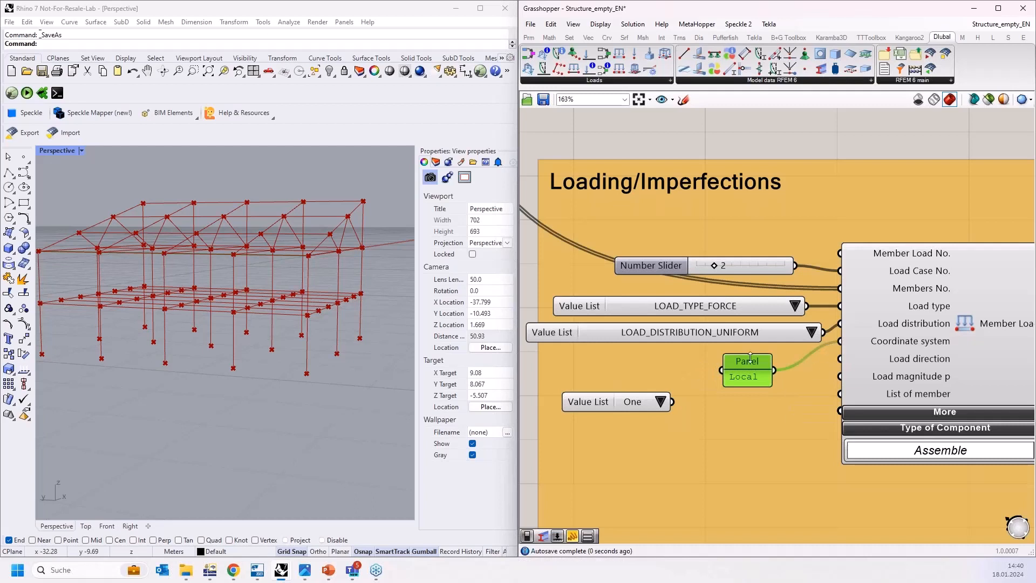
drag(760, 376, 759, 369)
mouse_move(920, 343)
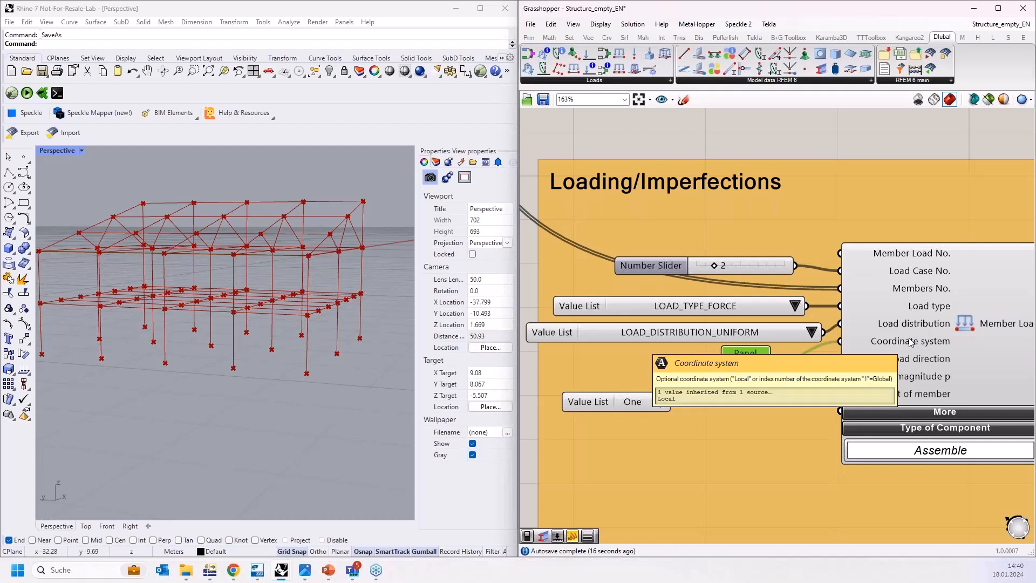
Feed the Member Load's Load direction input from the third Value List, choosing LOAD_DIRECTION_LOCAL_Z.
right_drag(771, 421, 747, 382)
drag(633, 363, 700, 372)
click(704, 373)
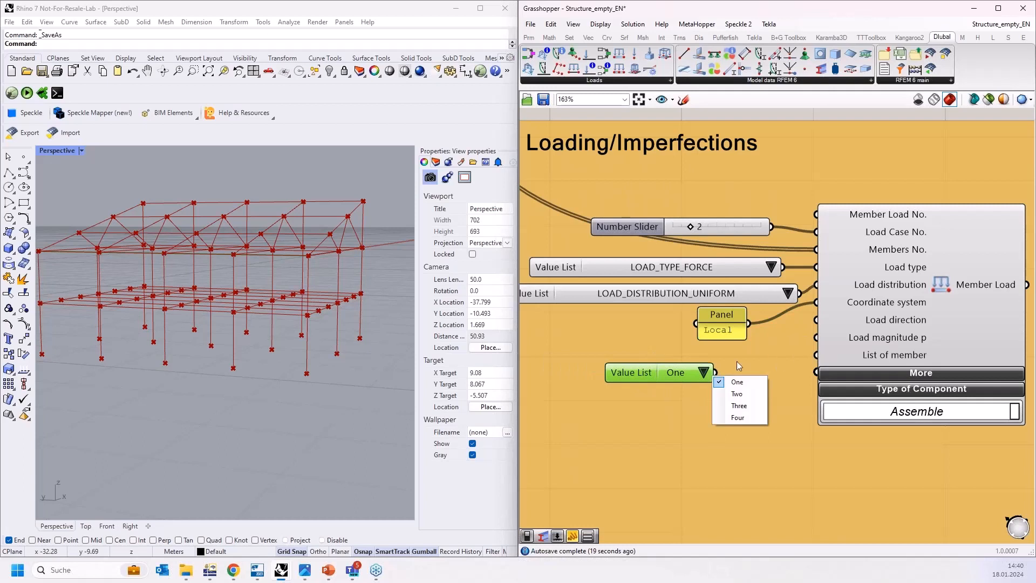
drag(715, 372, 817, 320)
drag(778, 374, 640, 360)
click(818, 357)
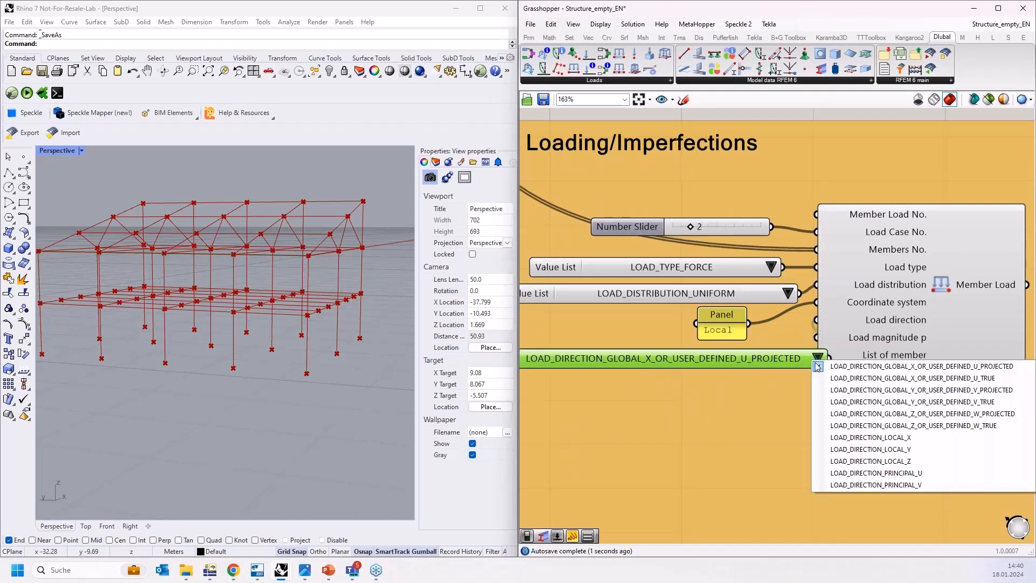
click(867, 462)
drag(698, 356, 708, 351)
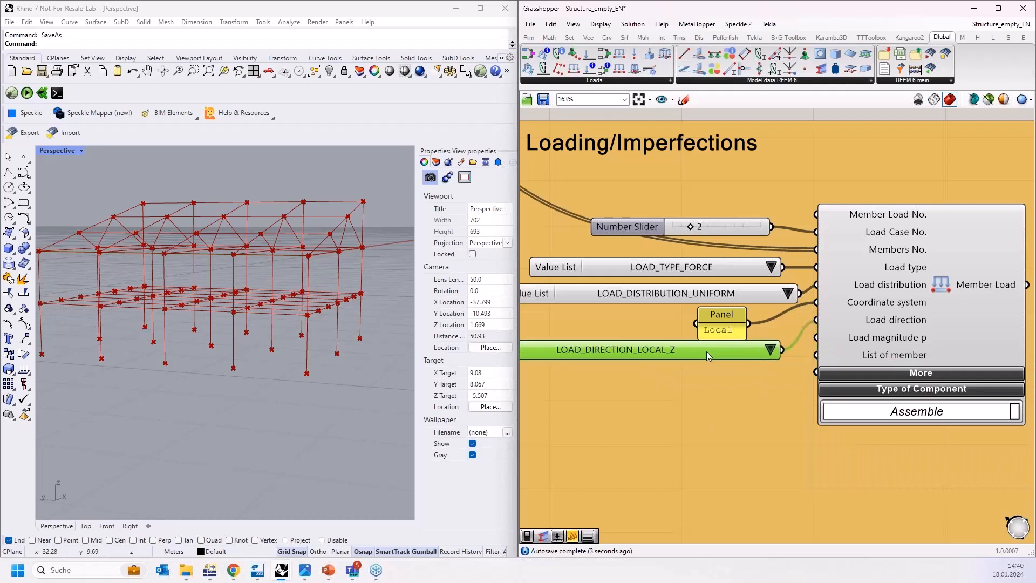
Add a Number Slider with the value 5000 and wire it to the Member Load's Load magnitude p input.
double_click(640, 398)
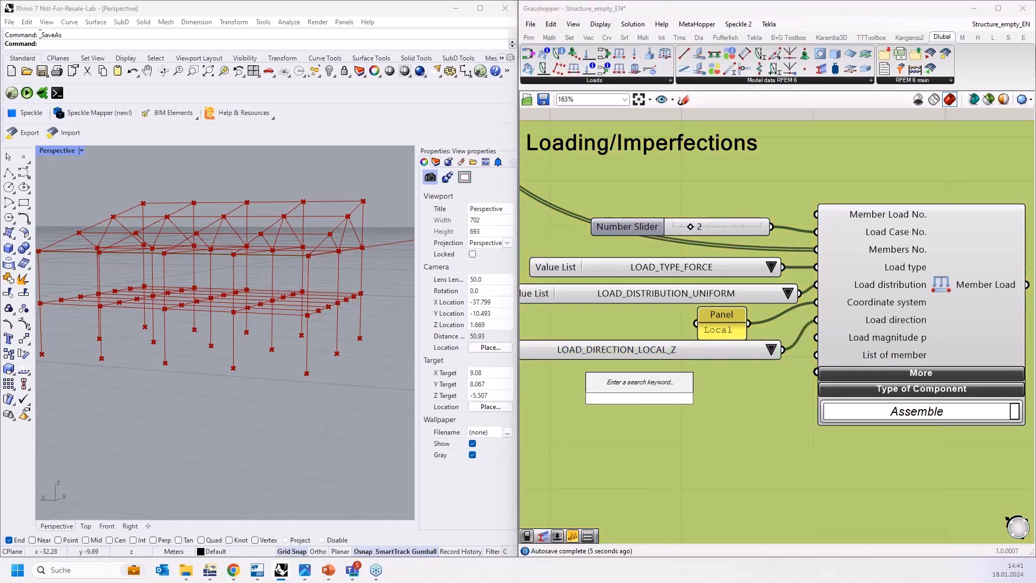
text(5000)
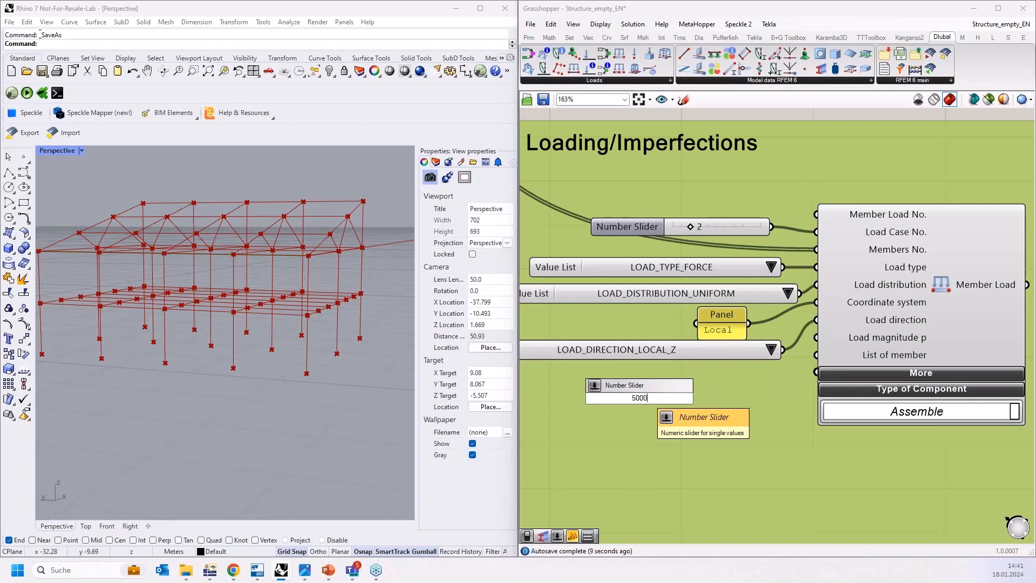
key(Return)
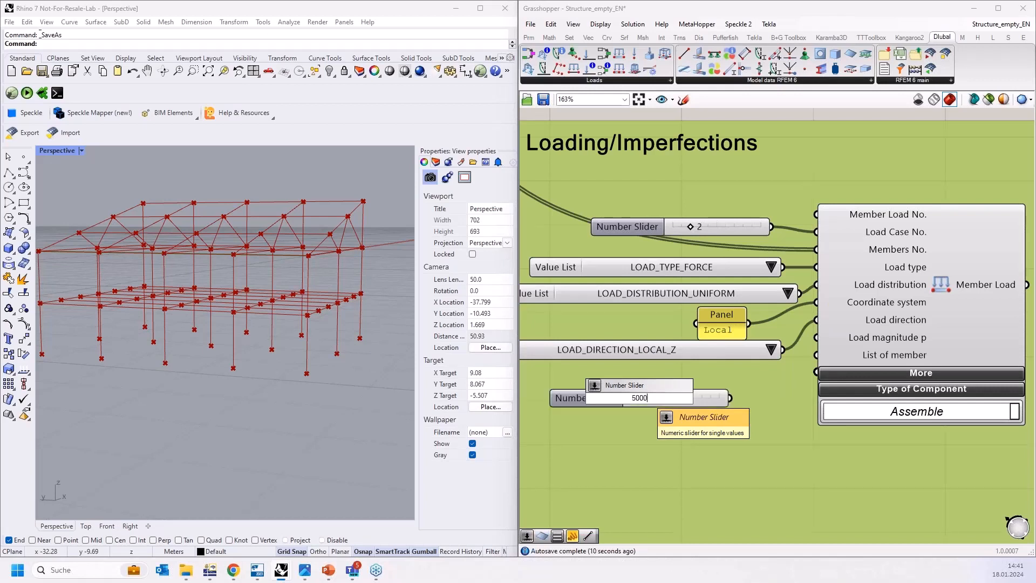
click(718, 390)
drag(717, 390, 719, 388)
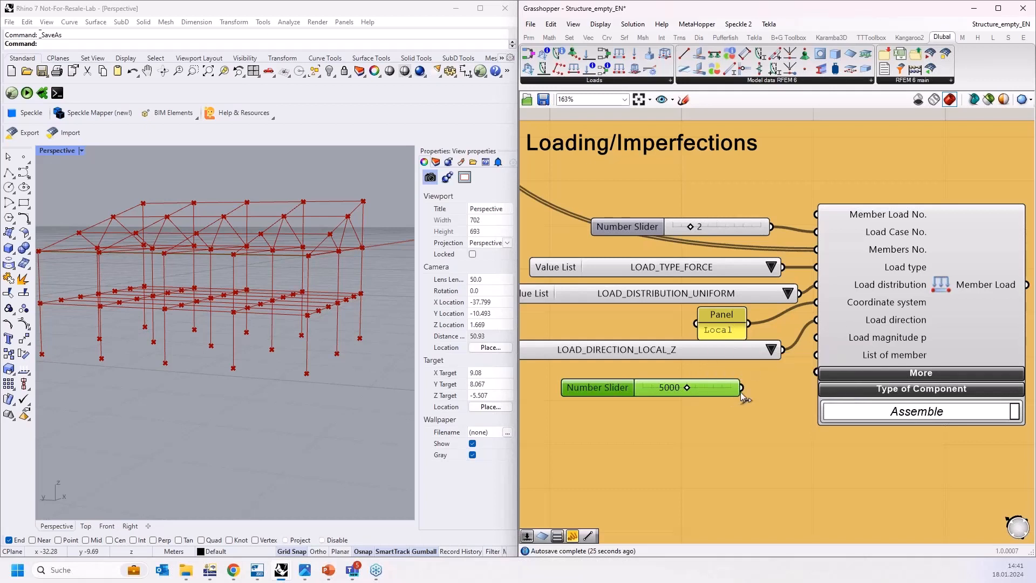
mouse_move(743, 388)
mouse_down()
mouse_move(783, 363)
mouse_move(756, 375)
mouse_up()
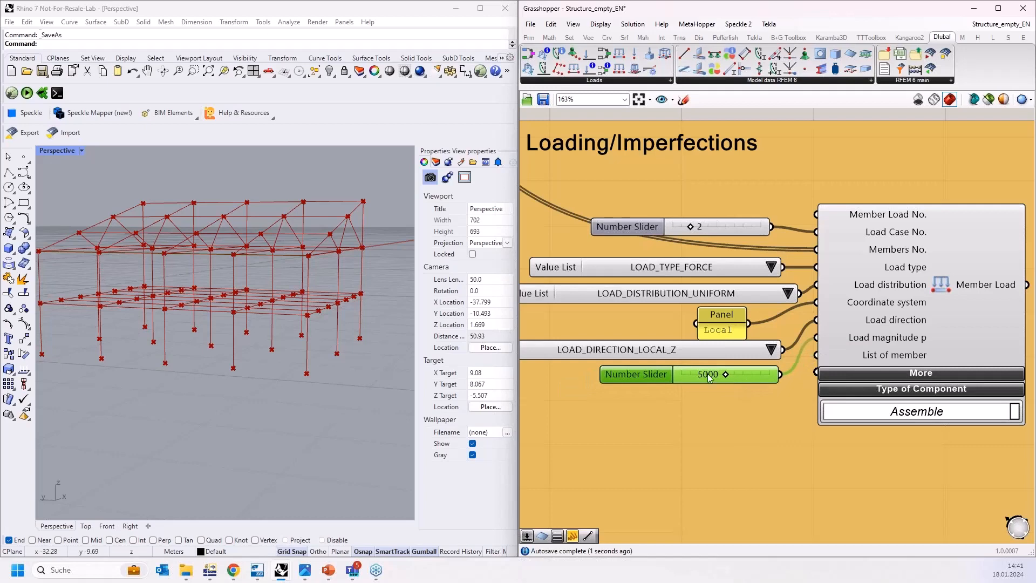
Duplicate the Member Load's sliders, Value Lists and Local panel below the originals, and place a Member Set Load component beside the copies.
scroll(678, 355, down, 2)
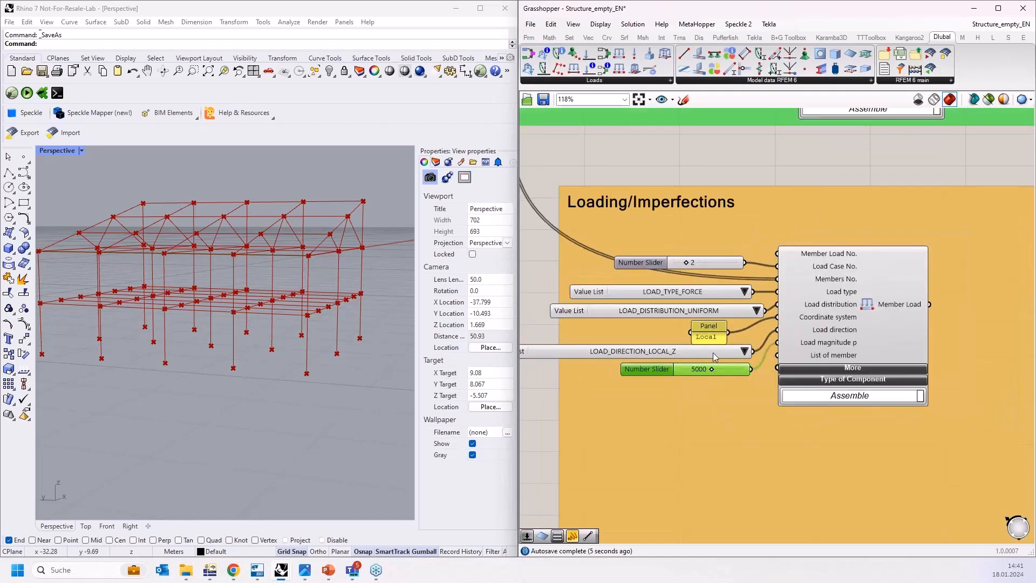
scroll(738, 239, down, 2)
scroll(832, 282, up, 2)
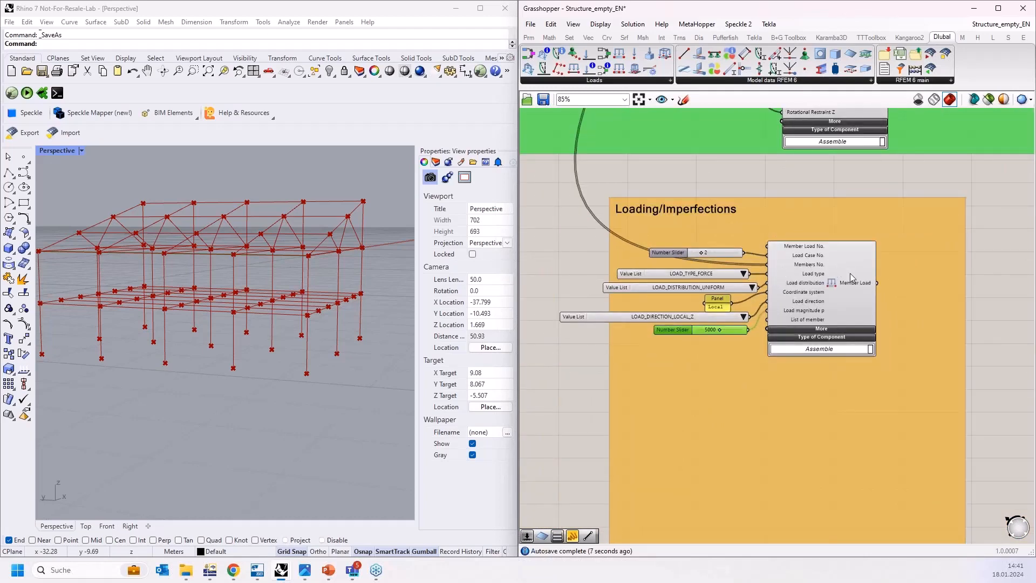
scroll(832, 282, down, 3)
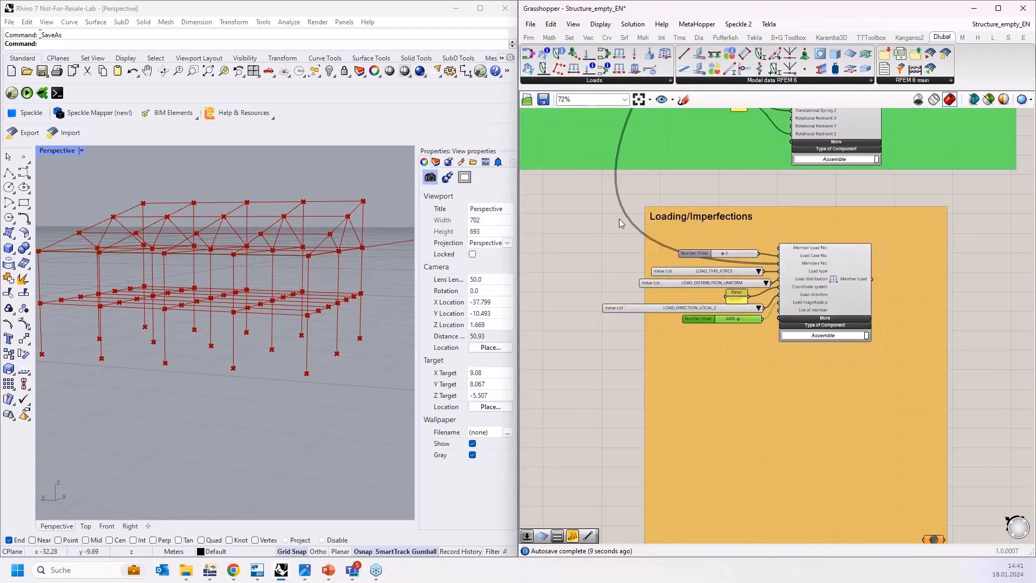
drag(556, 227, 738, 454)
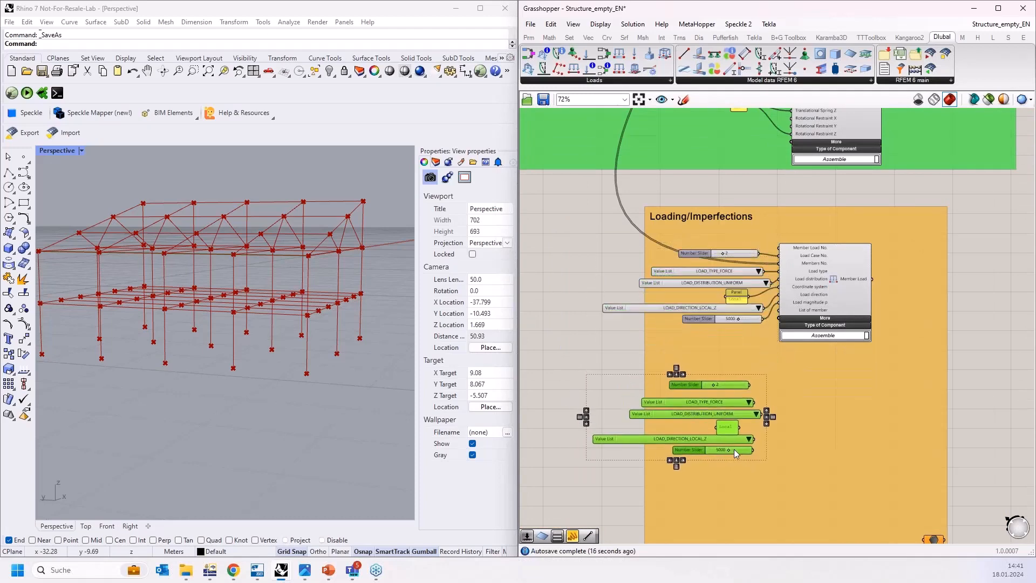
scroll(736, 453, down, 2)
click(897, 236)
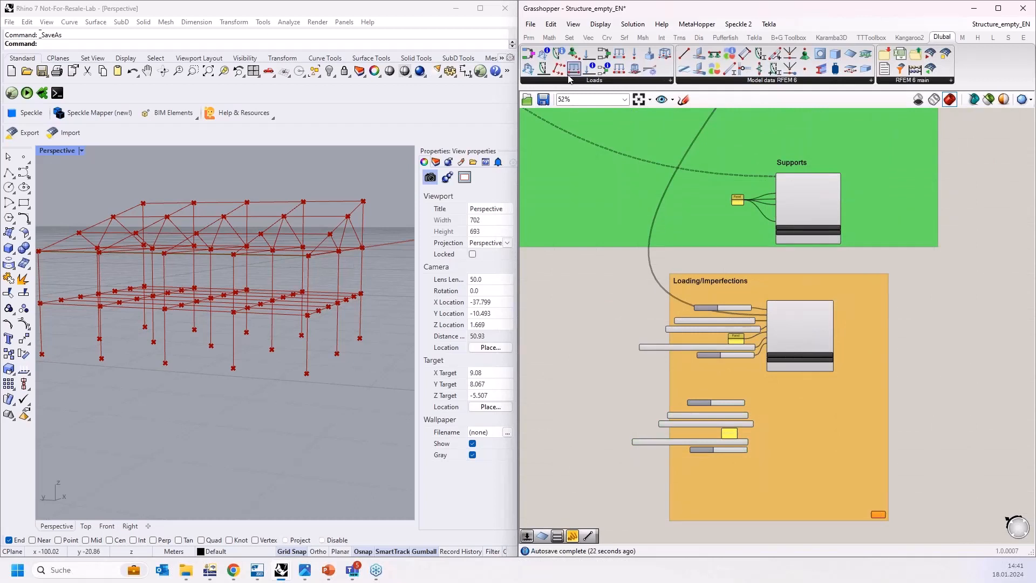
drag(619, 69, 800, 436)
Set the copied load case slider to 3 and wire it to the Member Set Load's Load Case No. input.
scroll(801, 416, up, 4)
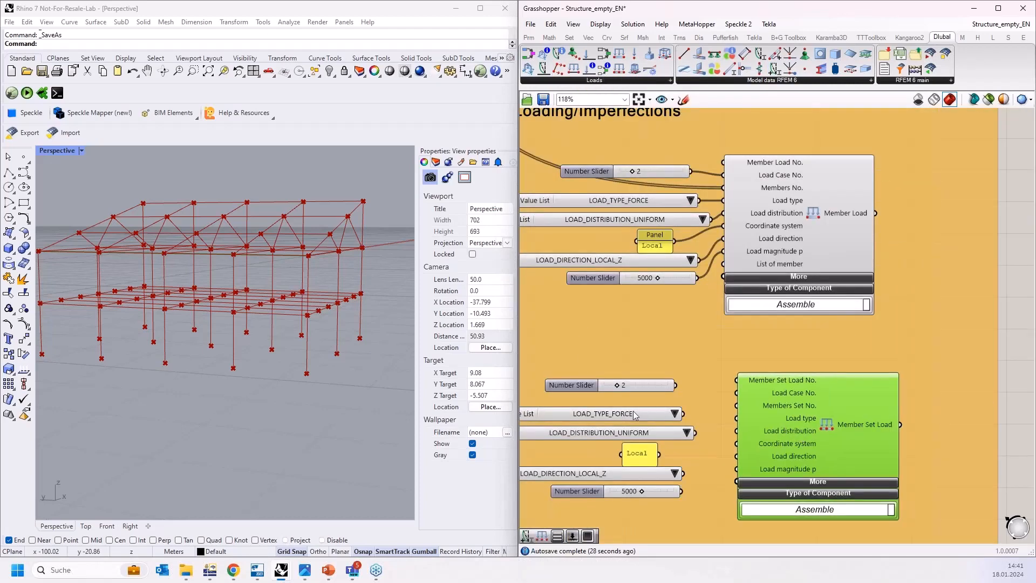
scroll(634, 414, up, 2)
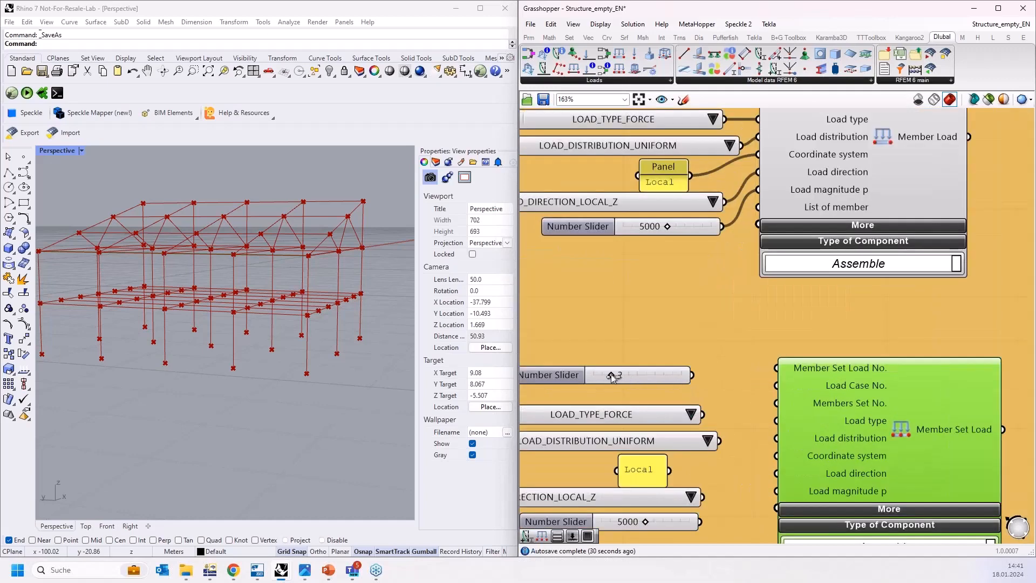
drag(611, 374, 620, 375)
drag(693, 375, 776, 387)
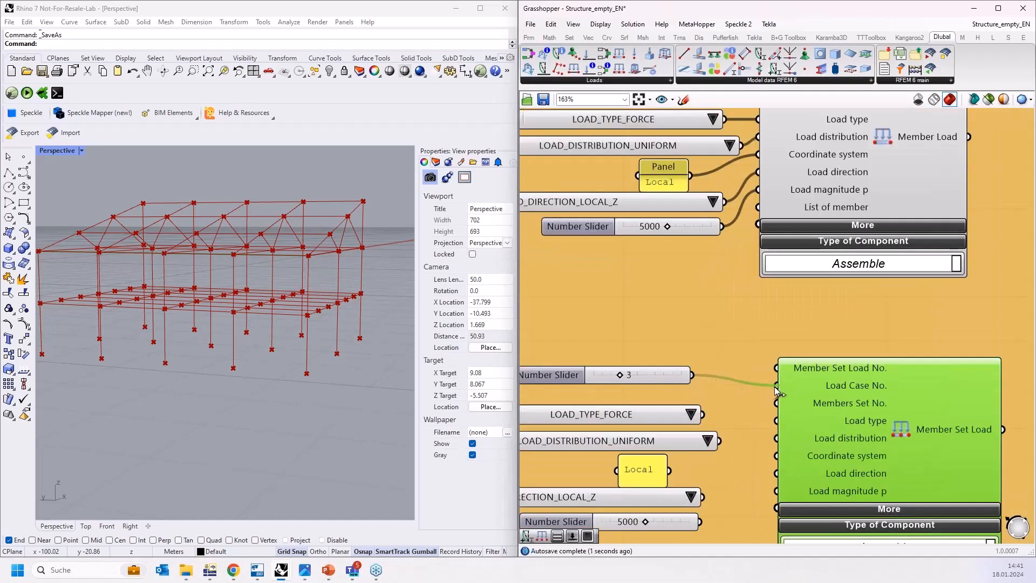
right_drag(735, 413, 709, 371)
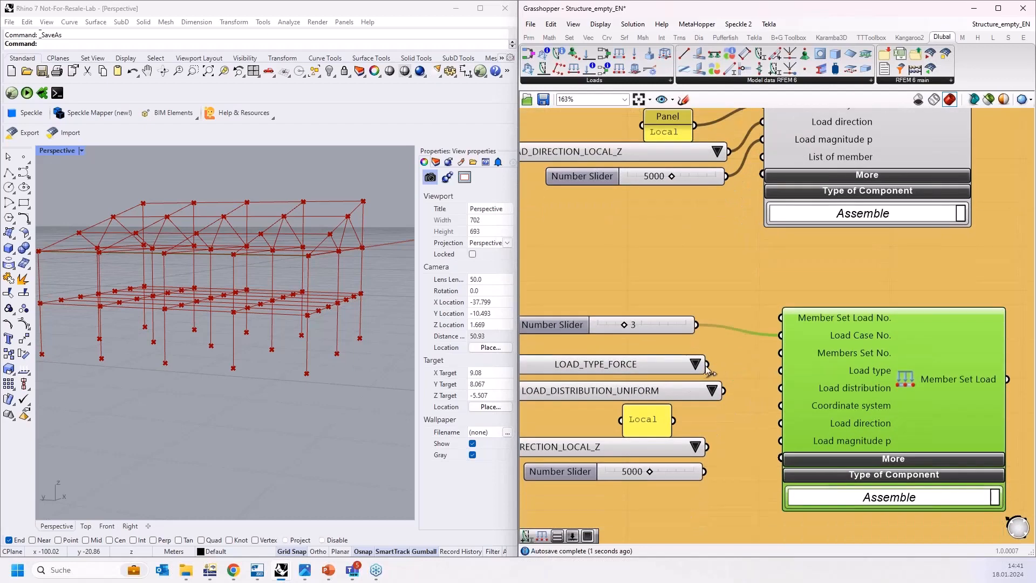
drag(708, 371, 782, 353)
drag(724, 390, 780, 372)
right_drag(760, 432, 730, 351)
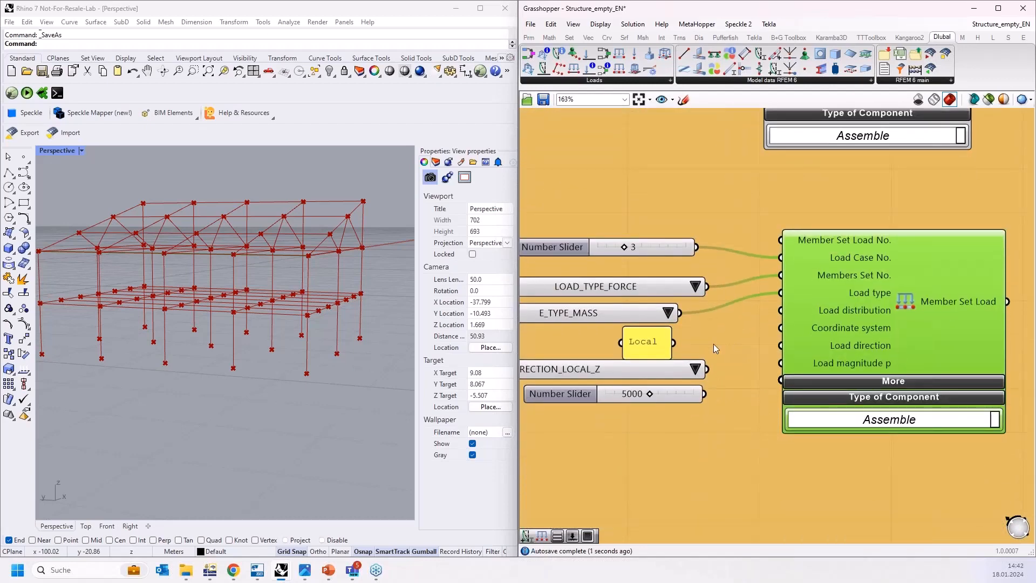
drag(674, 343, 781, 310)
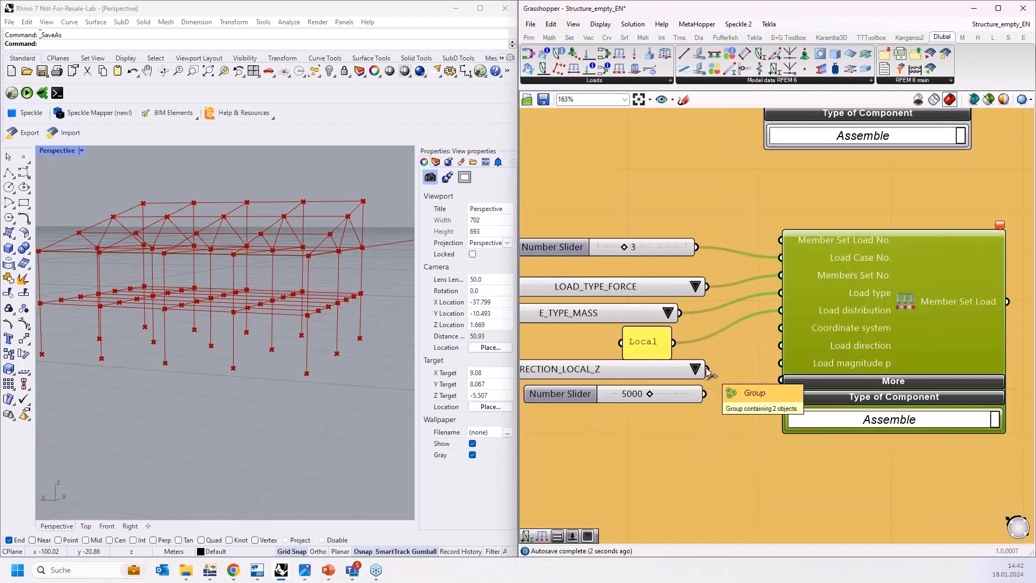
key(ctrl+z)
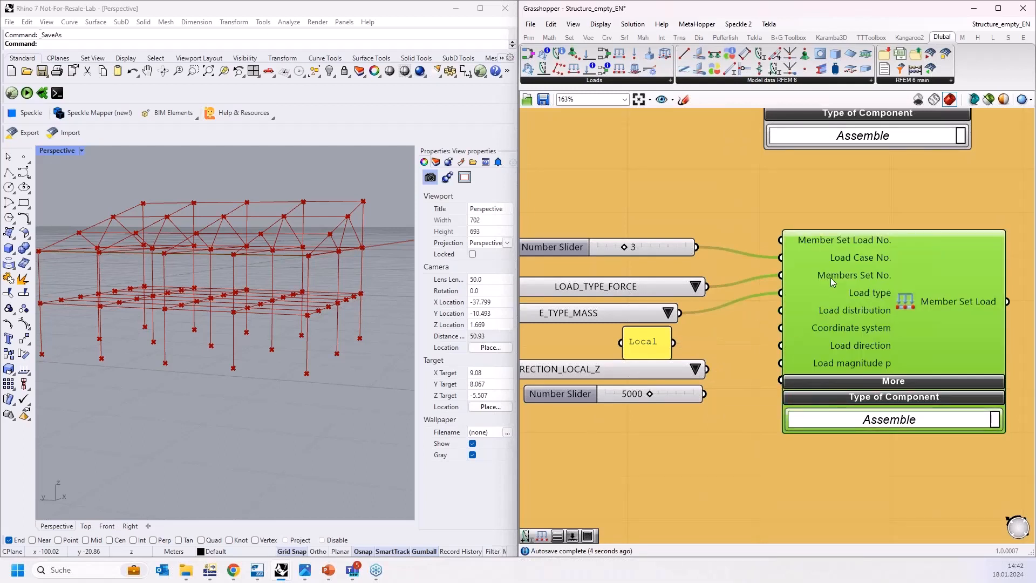
Wire the copied lists and Local panel to the Member Set Load's Load type, Load distribution, Coordinate system and Load direction inputs, choosing LOAD_DISTRIBUTION_UNIFORM.
right_drag(699, 282, 741, 286)
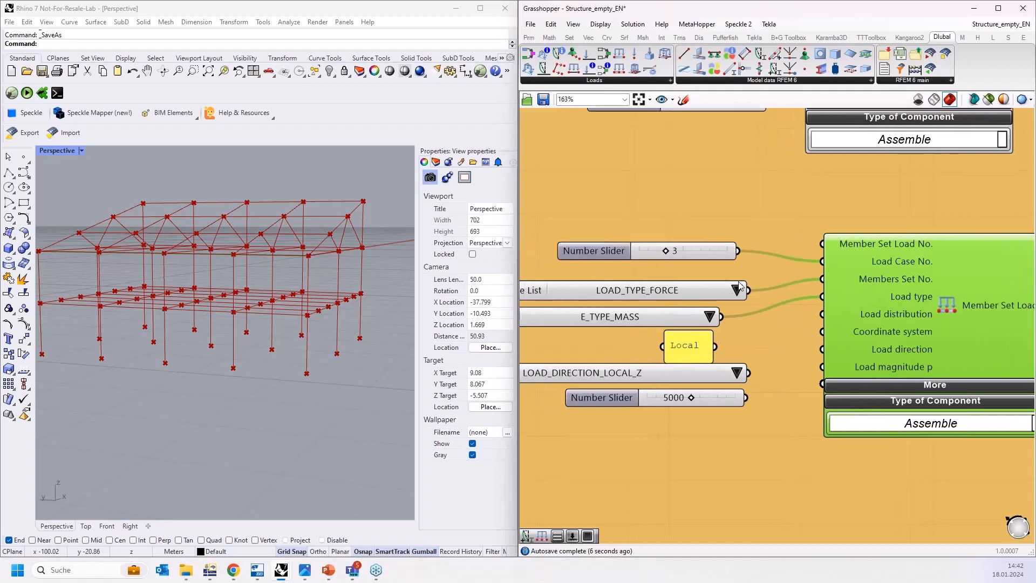
drag(751, 290, 822, 297)
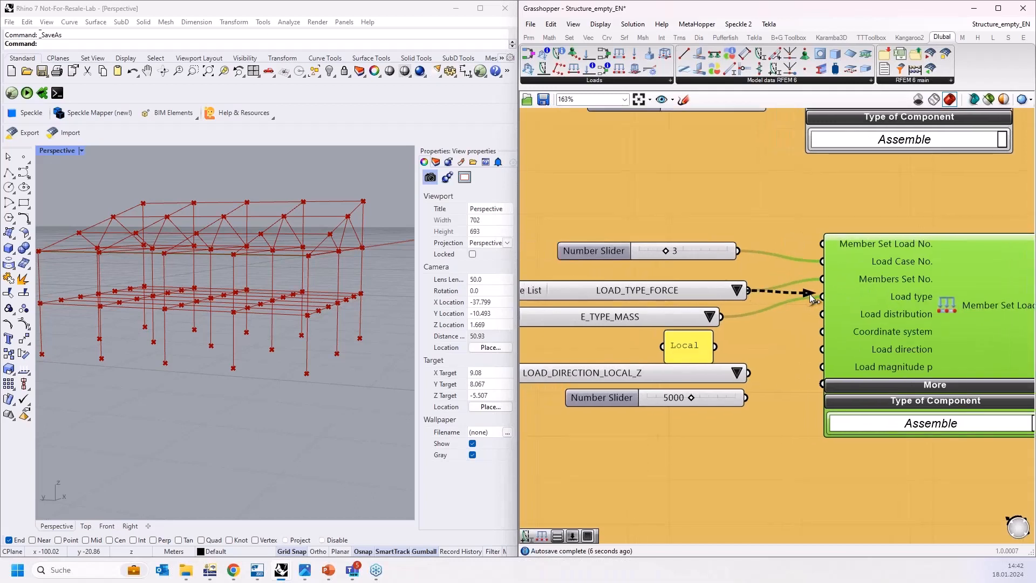
drag(722, 317, 820, 318)
click(753, 317)
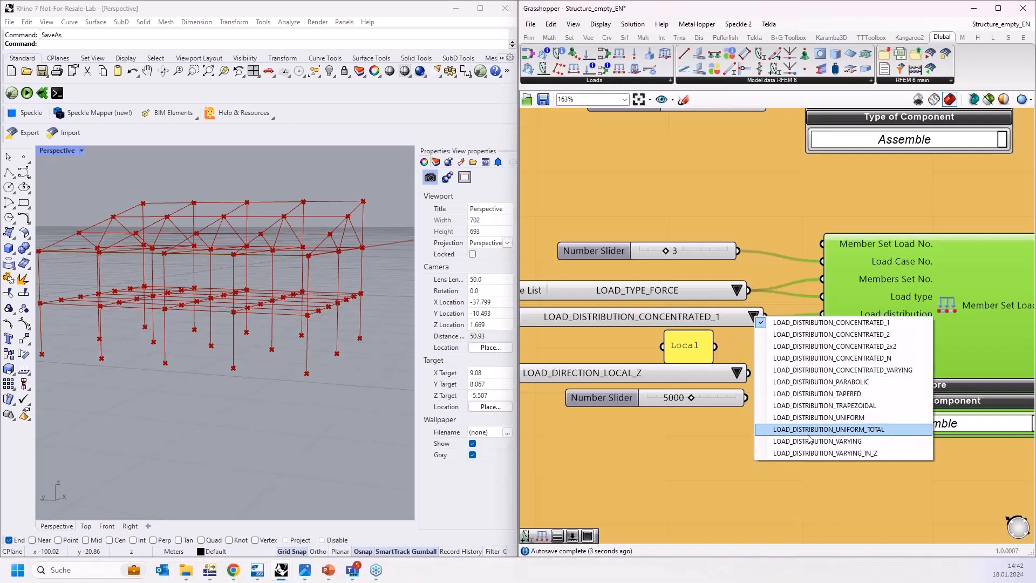
click(819, 418)
drag(716, 345, 822, 331)
drag(750, 374, 822, 349)
Set the copied magnitude slider to 1500 and wire it to the Member Set Load's Load magnitude p input.
double_click(673, 400)
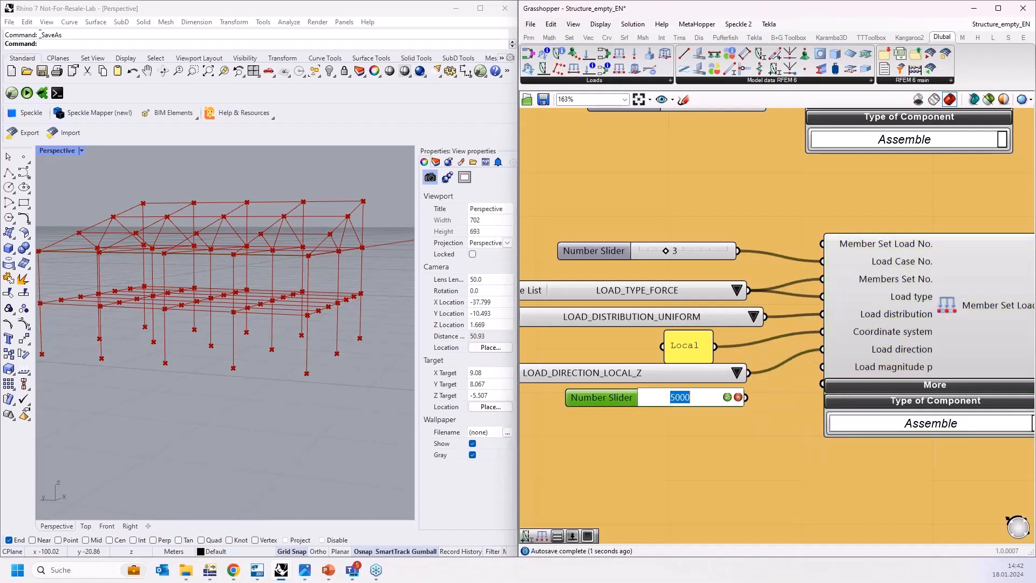
key(alt+Tab)
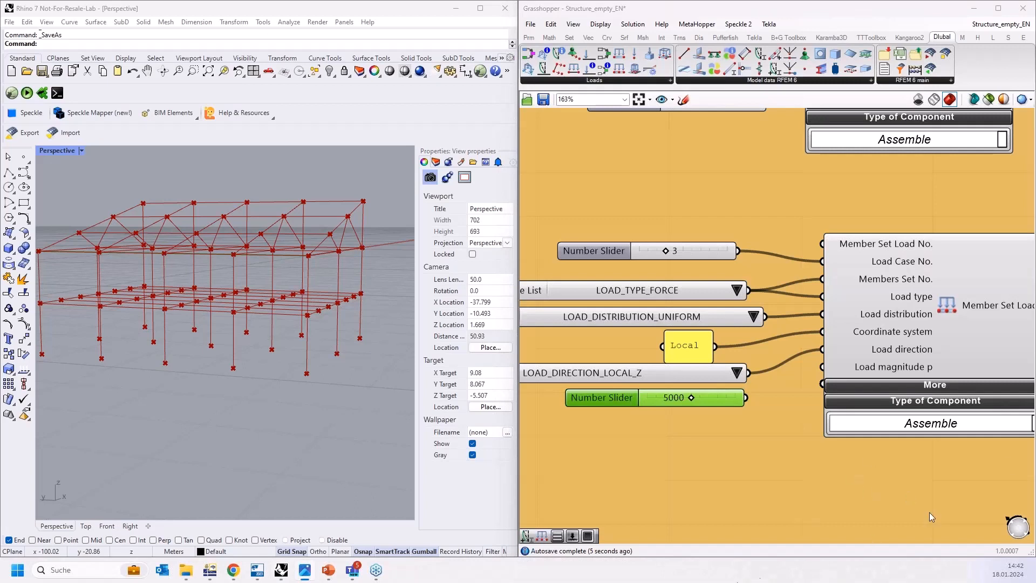
click(671, 403)
double_click(671, 403)
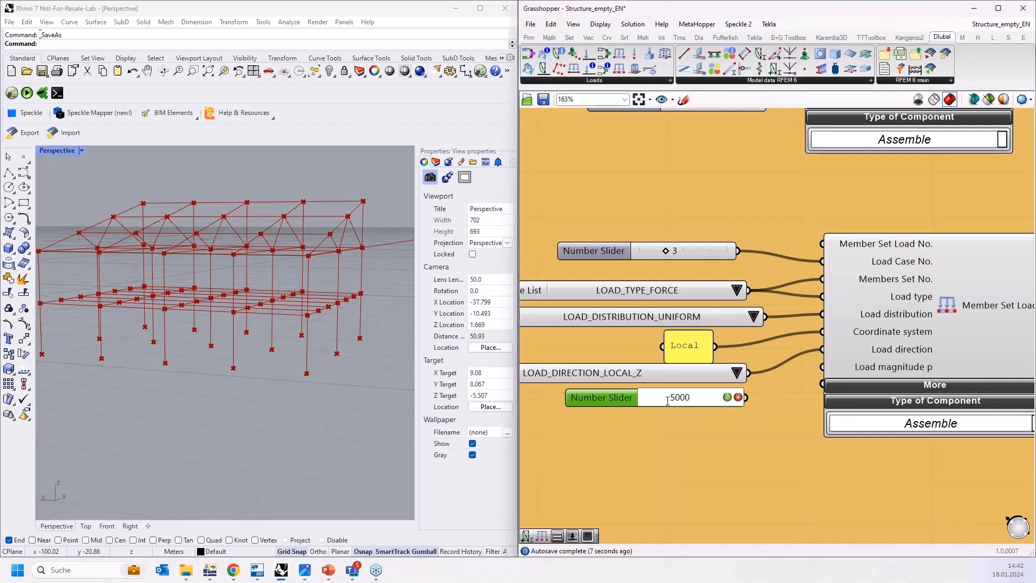
text(1500)
click(728, 398)
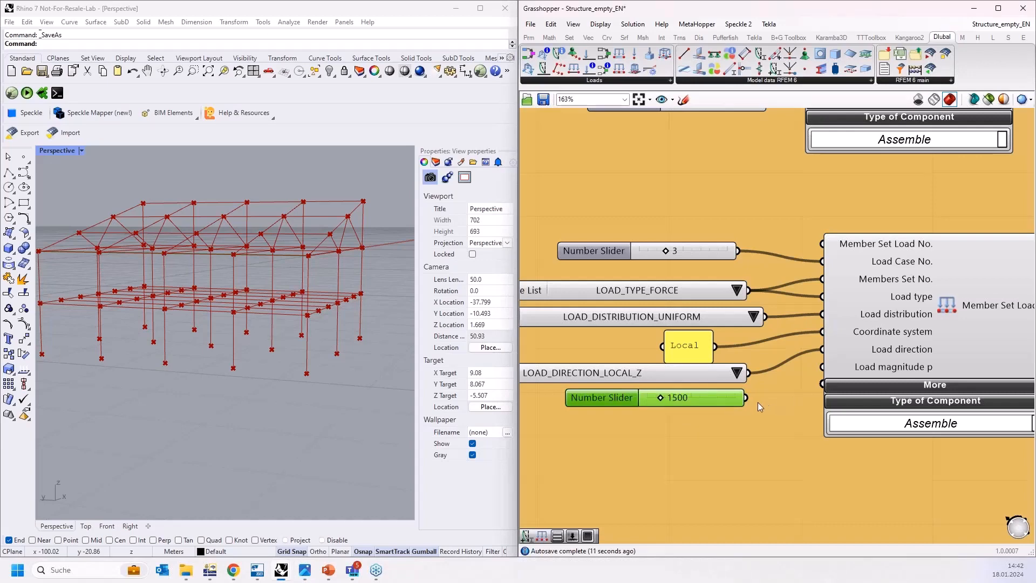
drag(748, 399, 823, 367)
Move the Member Set Load beside SoM - Columns and wire that component's Member Set output to its Members Set No. input.
scroll(879, 314, down, 2)
scroll(925, 319, down, 9)
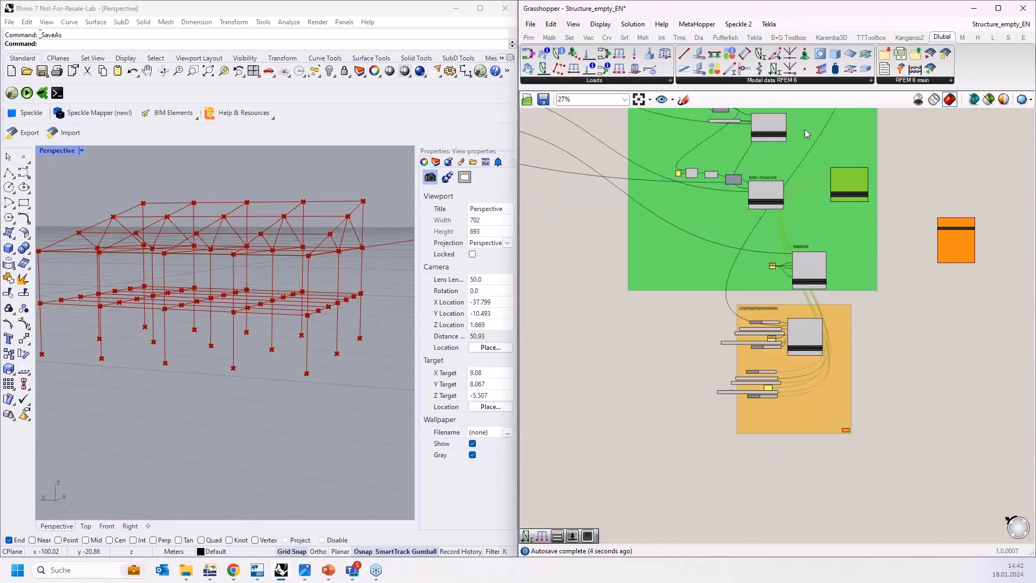
scroll(805, 128, up, 6)
right_drag(814, 131, 801, 296)
drag(918, 378, 846, 265)
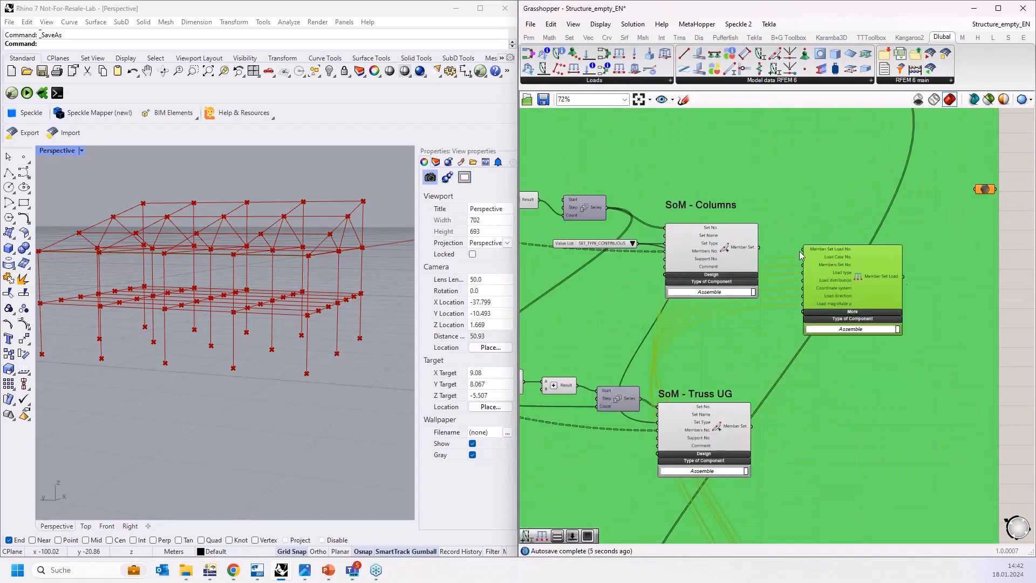
scroll(795, 229, up, 4)
drag(722, 243, 802, 277)
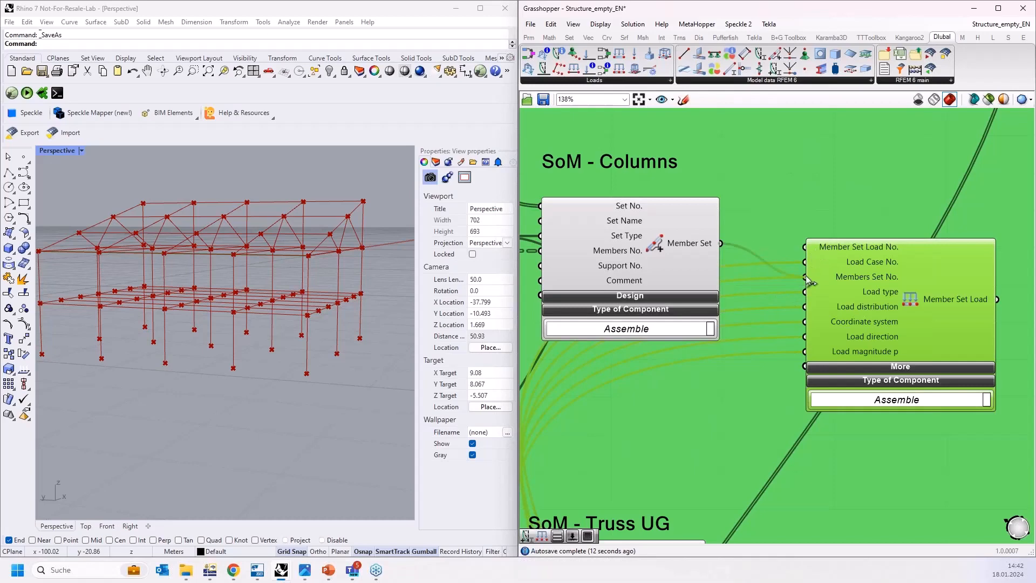
Move the Member Set Load back into the Loading/Imperfections group, beside its copied sliders and lists.
scroll(918, 196, down, 8)
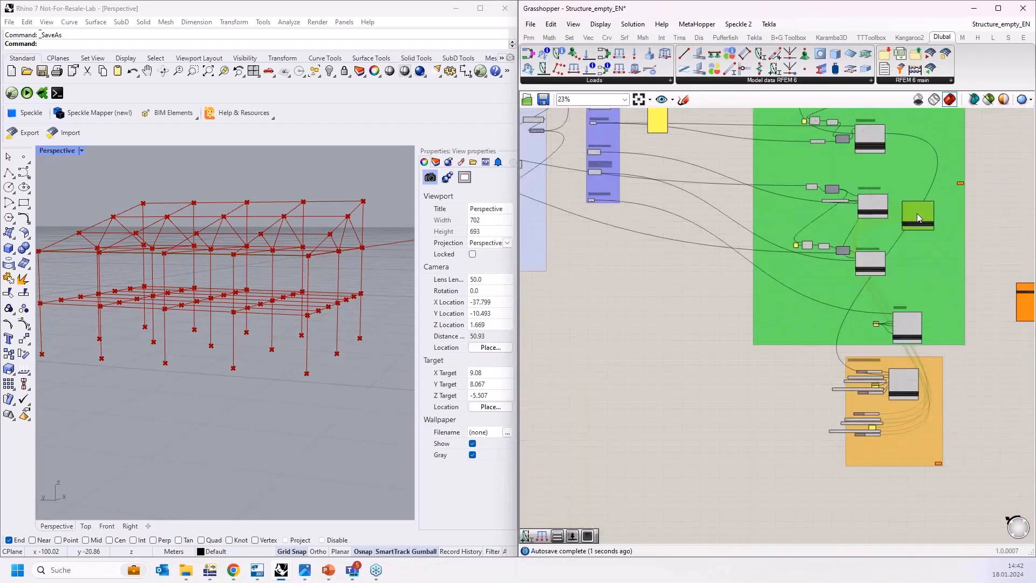
drag(917, 214, 911, 420)
scroll(905, 420, up, 9)
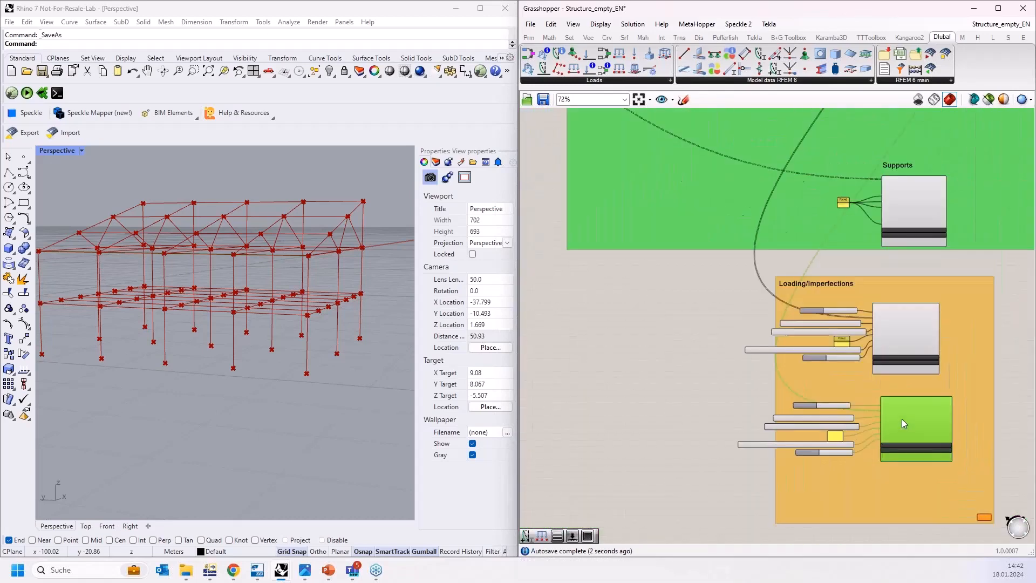
scroll(917, 370, down, 2)
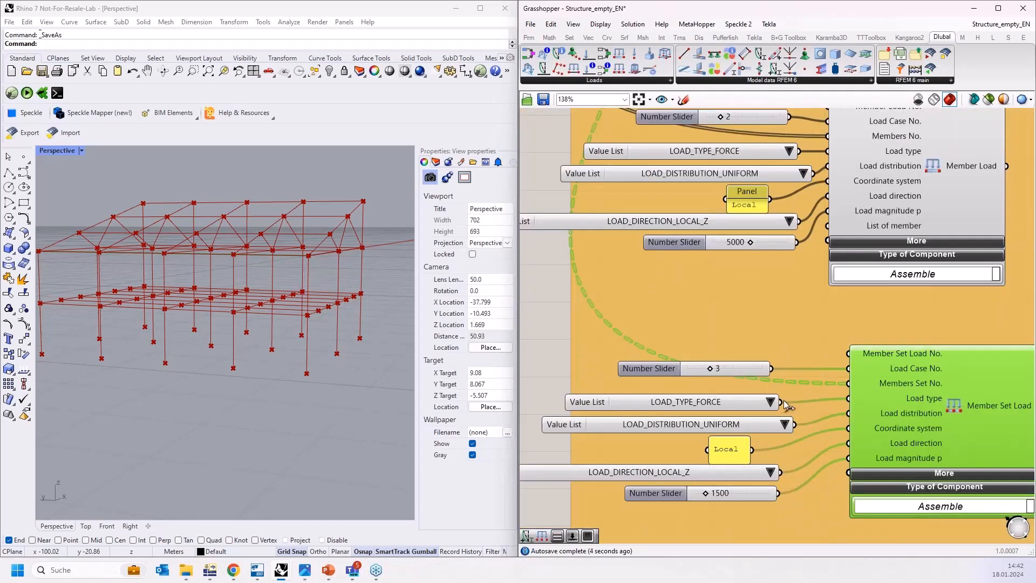
mouse_move(896, 399)
mouse_down()
mouse_move(912, 387)
mouse_move(900, 407)
mouse_move(883, 406)
mouse_up()
scroll(778, 357, down, 2)
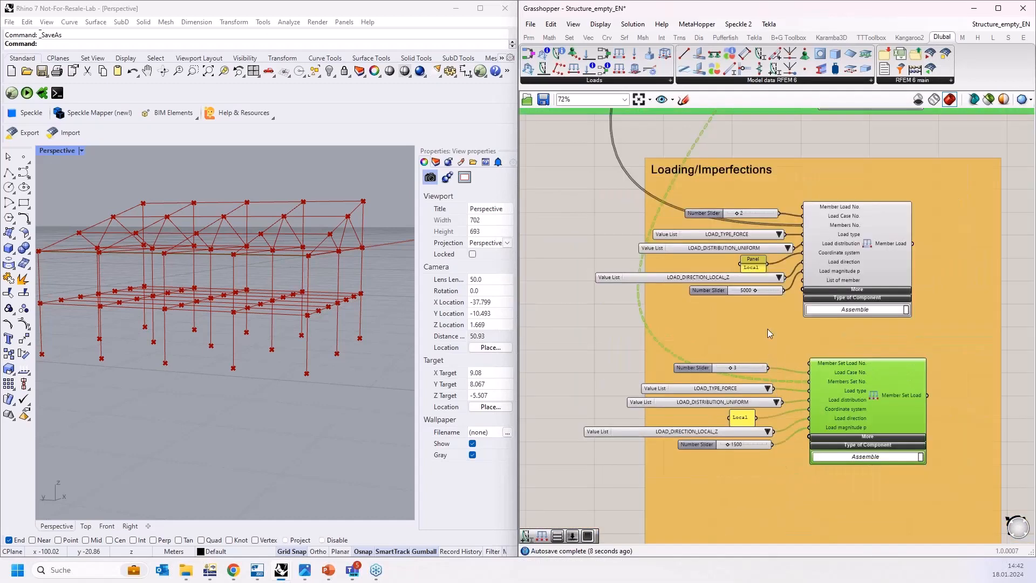
scroll(593, 319, down, 2)
scroll(336, 238, up, 4)
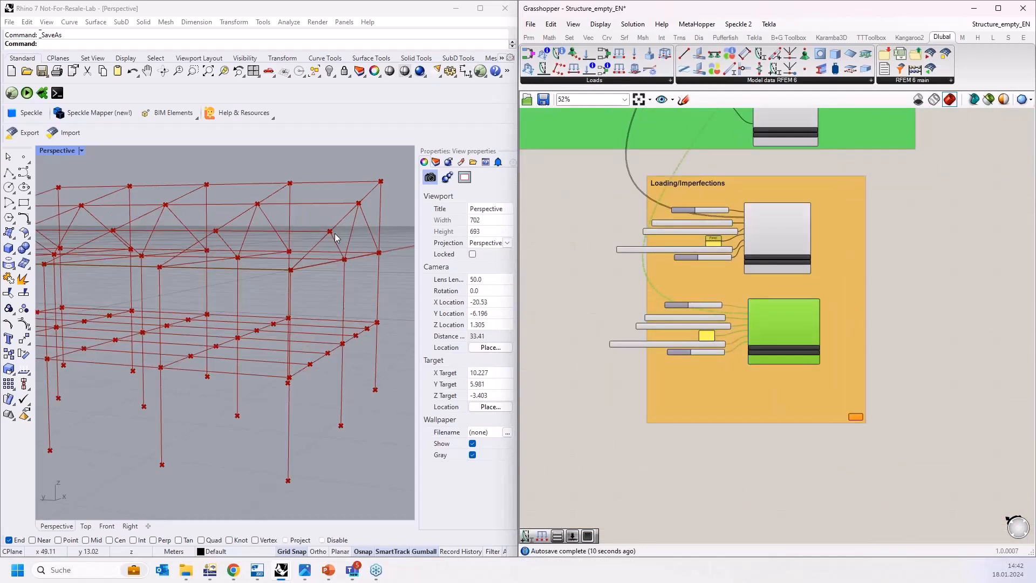
Duplicate the Member Set Load with all its sliders and lists below the original, and set the copied load case slider to 4.
scroll(336, 238, up, 3)
scroll(310, 236, down, 2)
right_drag(311, 236, 290, 259)
scroll(734, 361, up, 3)
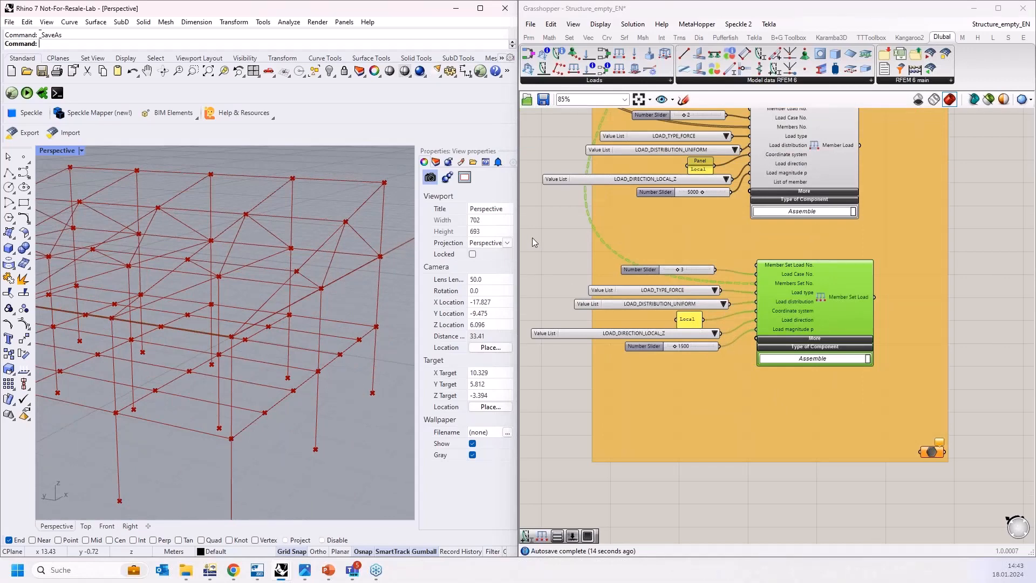
drag(527, 239, 942, 390)
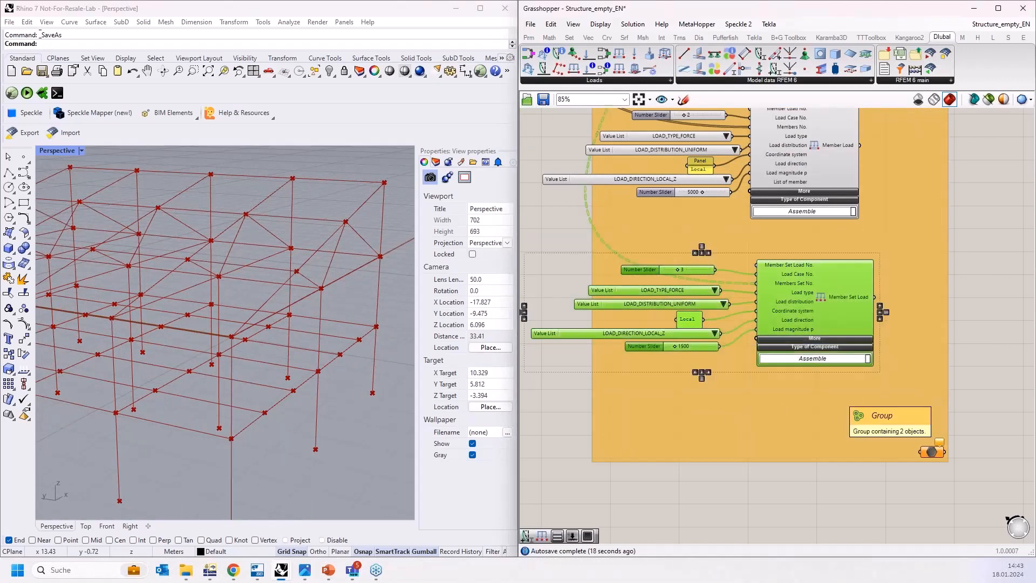
drag(820, 308, 822, 427)
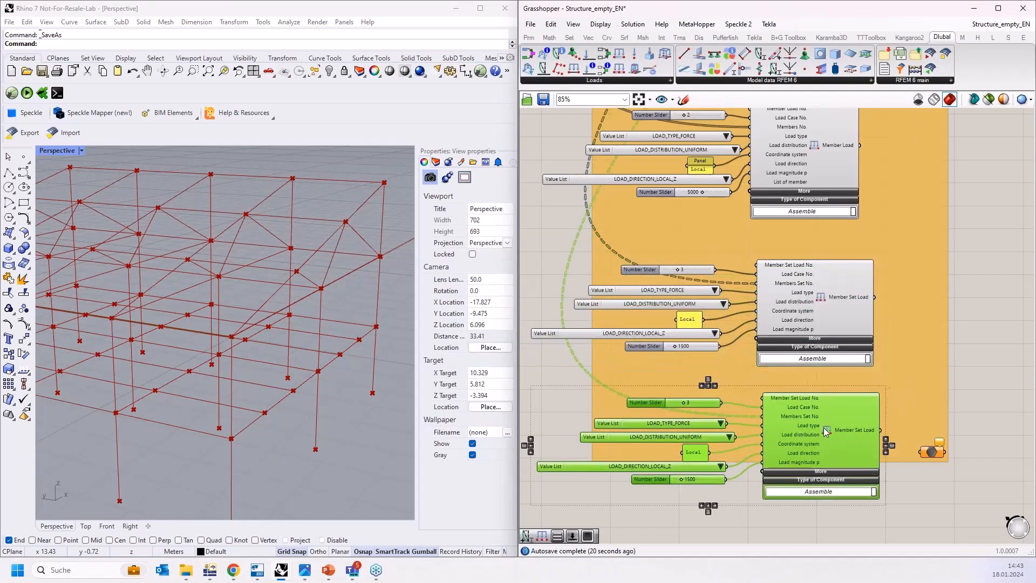
click(713, 392)
scroll(714, 392, up, 3)
drag(654, 404, 659, 403)
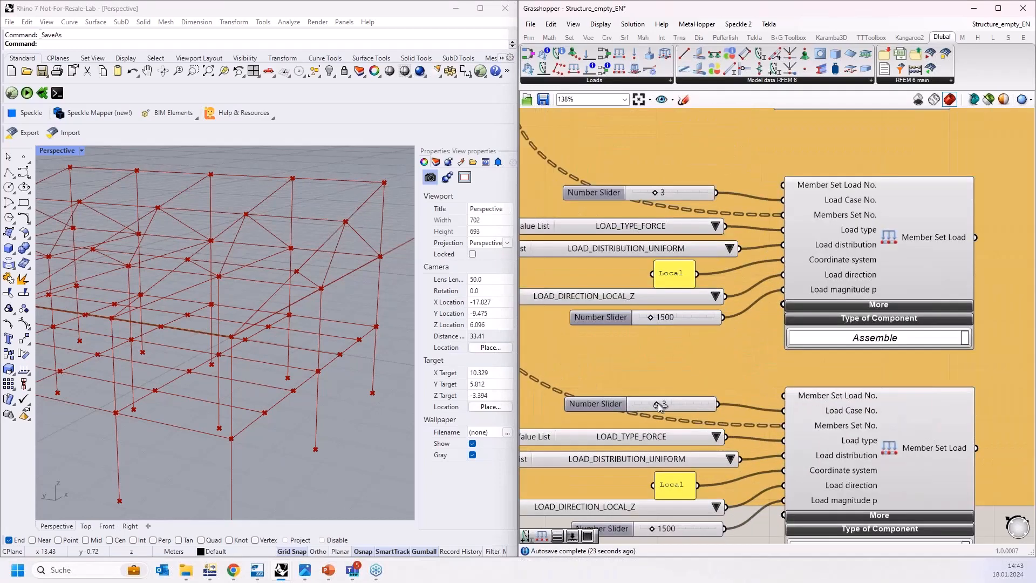
scroll(758, 336, down, 2)
scroll(703, 447, up, 2)
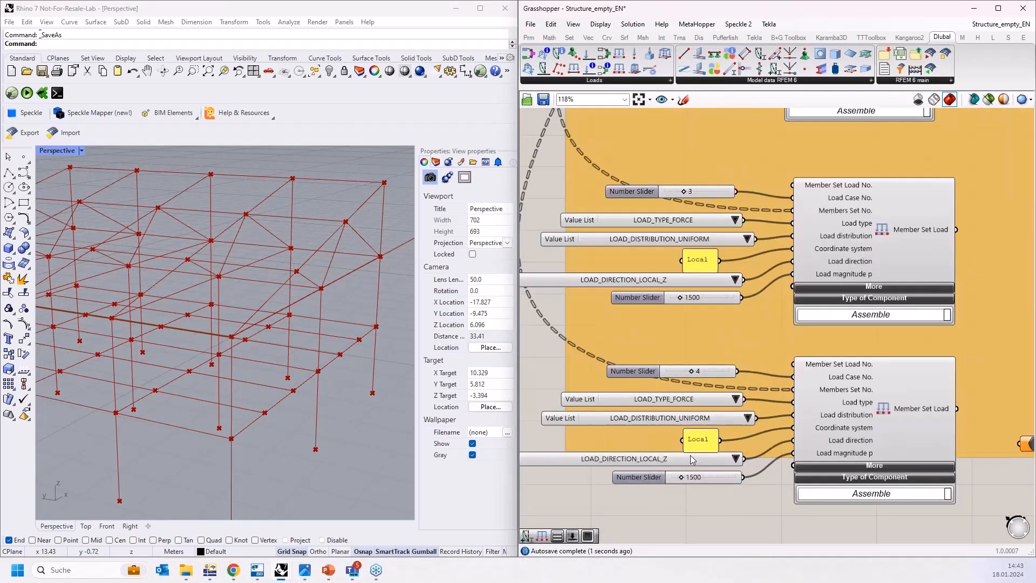
Replace the copied Local panel with a number slider of 1, wired to the lower Member Set Load's Coordinate system input.
click(702, 445)
key(Delete)
double_click(669, 439)
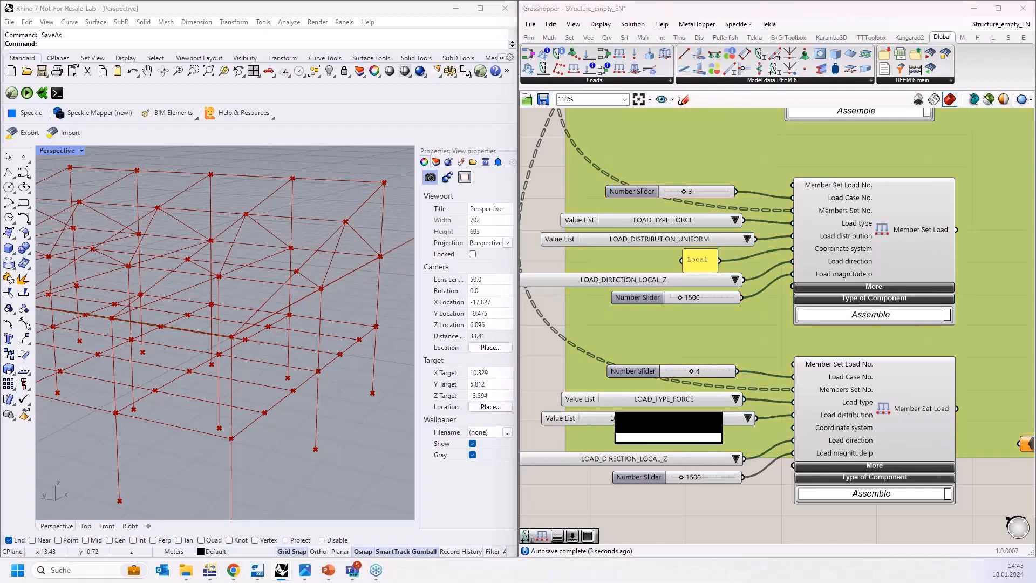
text(1)
key(Return)
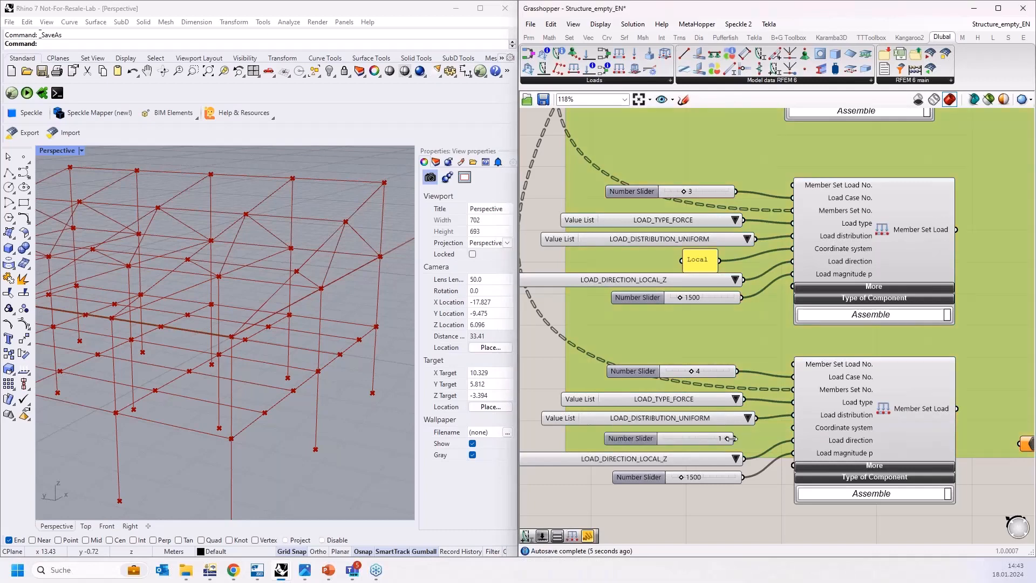
drag(732, 438, 793, 428)
Set the copied load direction to LOAD_DIRECTION_GLOBAL_Z_OR_USER_DEFINED_W_PROJECTED and its load magnitude slider to 2500.
click(739, 459)
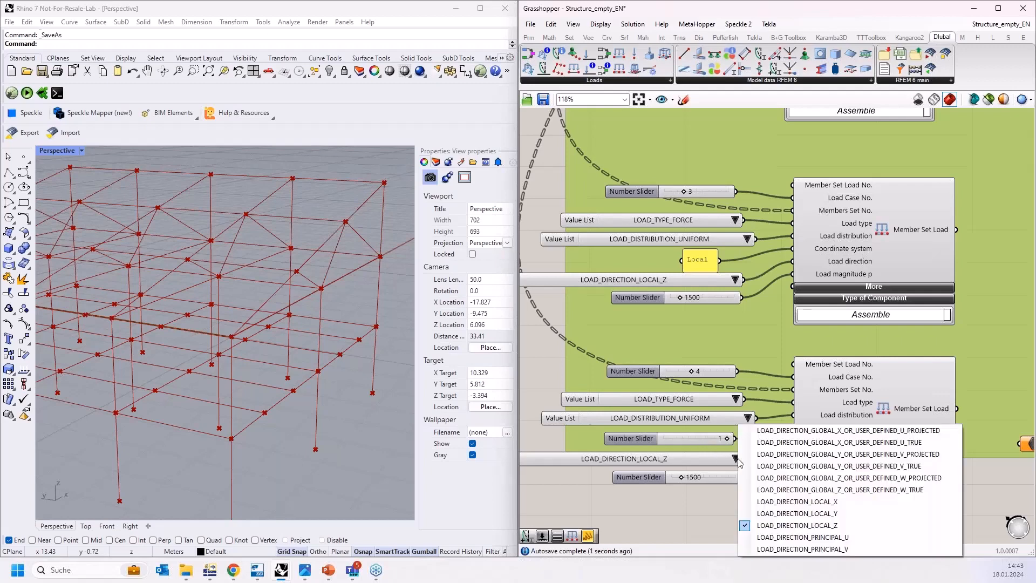
click(820, 478)
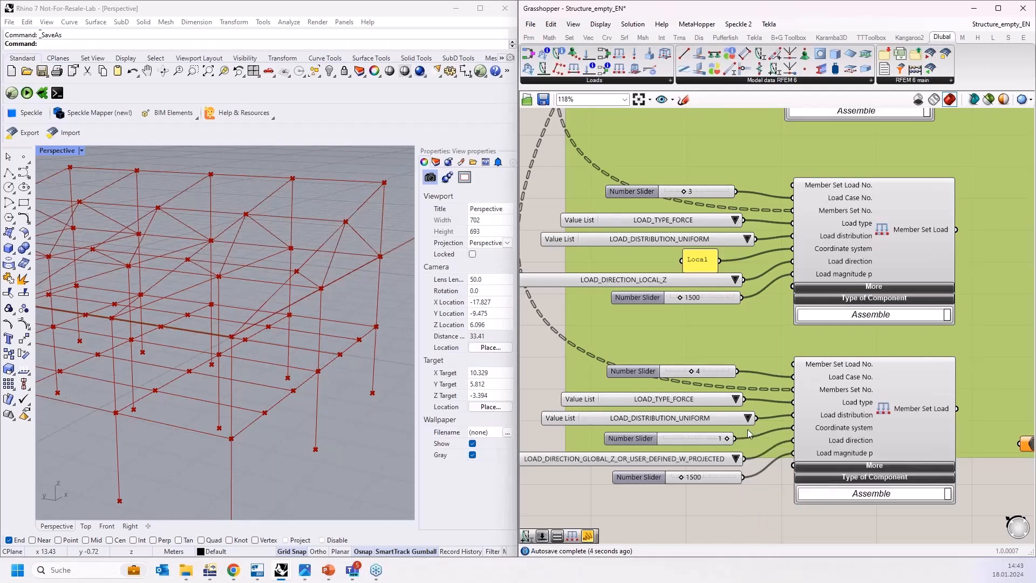
double_click(709, 478)
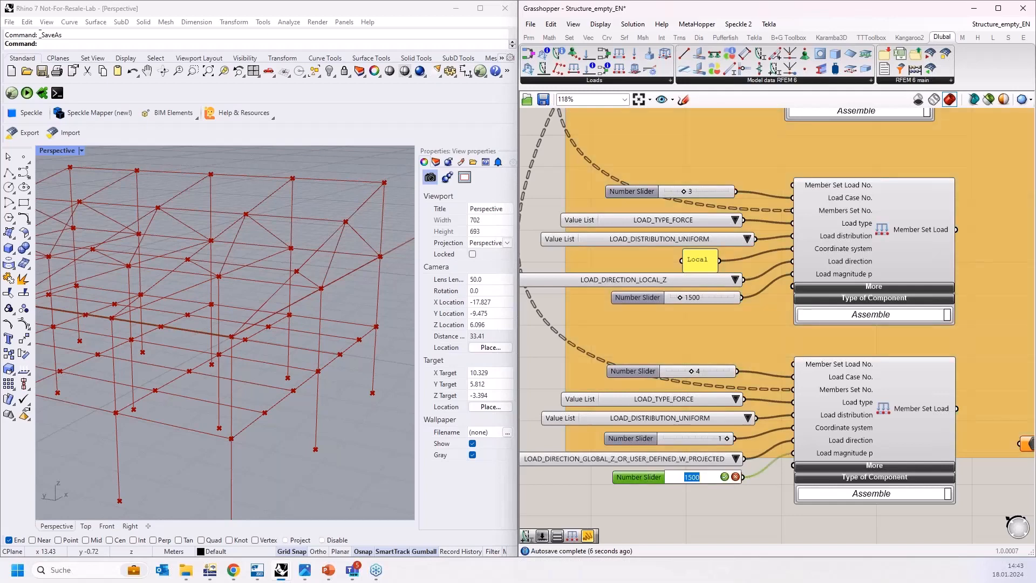
text(2500)
click(725, 477)
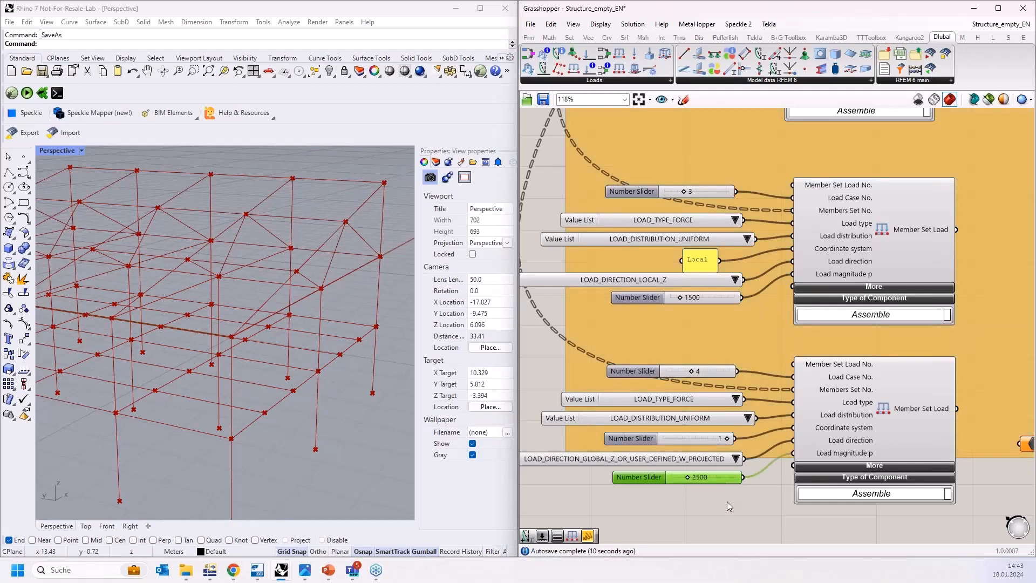
Bring the copied Member Set Load beside SoM - Truss UG, wire that Member Set output to Members Set No., and return it to its sliders.
scroll(722, 508, down, 9)
drag(751, 494, 770, 298)
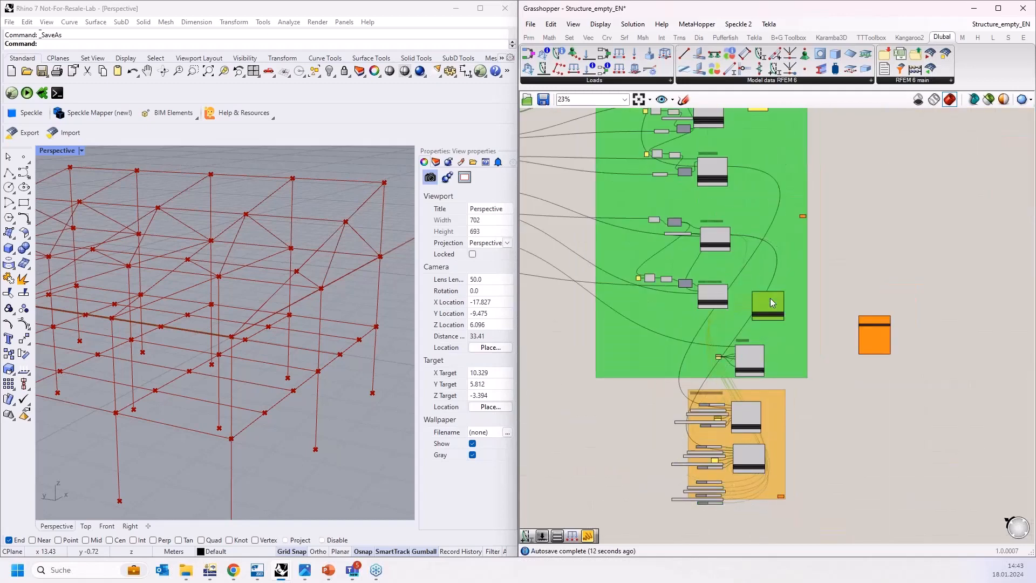
scroll(755, 292, up, 6)
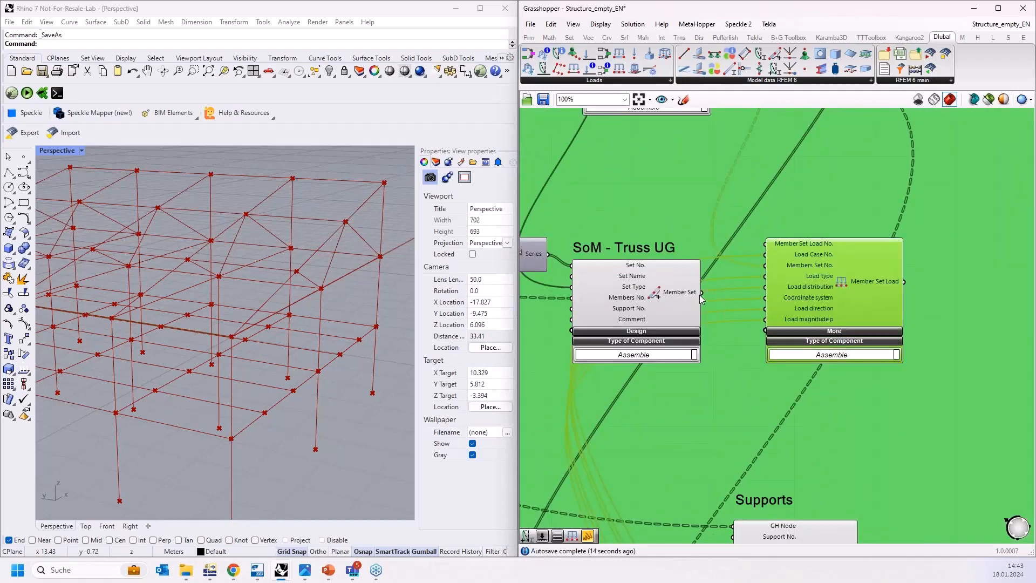
drag(724, 280, 778, 426)
scroll(756, 211, down, 3)
scroll(763, 209, down, 3)
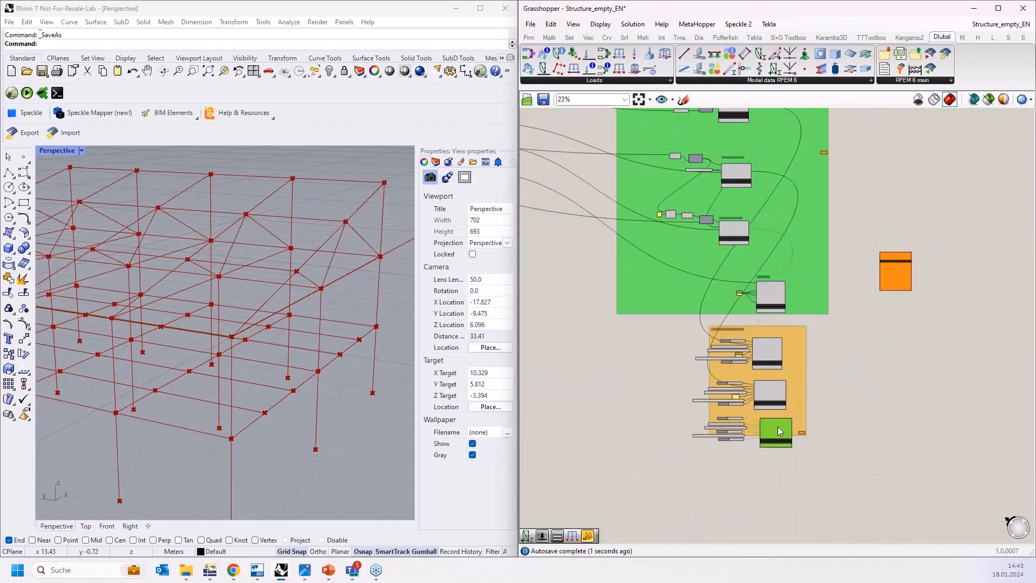
scroll(770, 428, up, 4)
scroll(770, 428, up, 2)
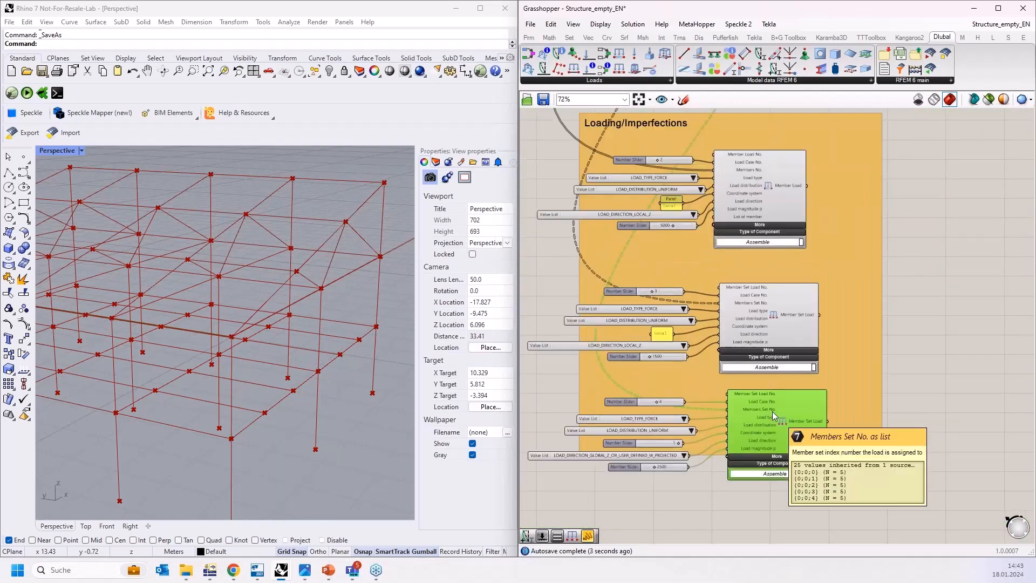
scroll(772, 412, down, 4)
scroll(779, 377, up, 3)
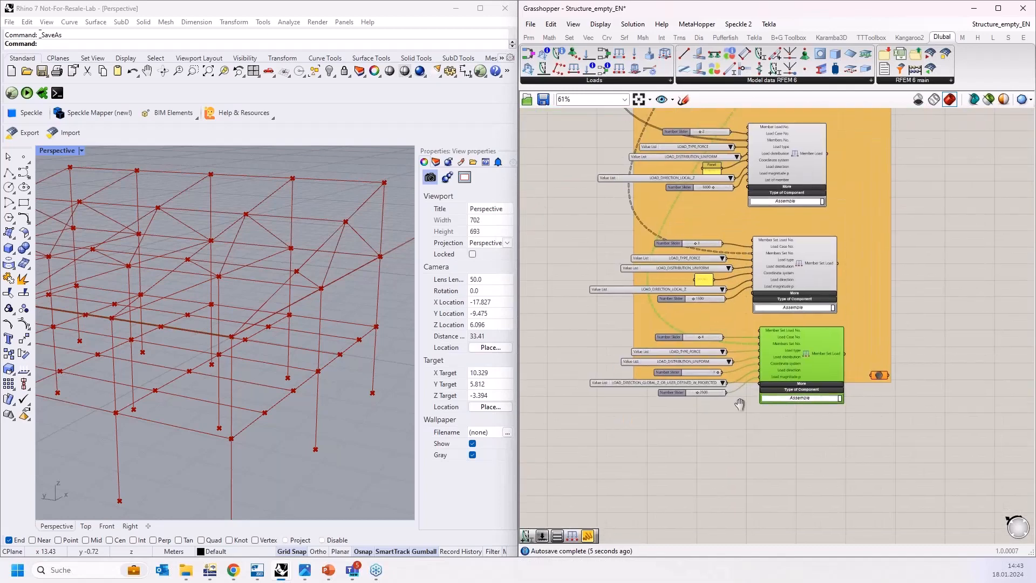
scroll(741, 431, up, 1)
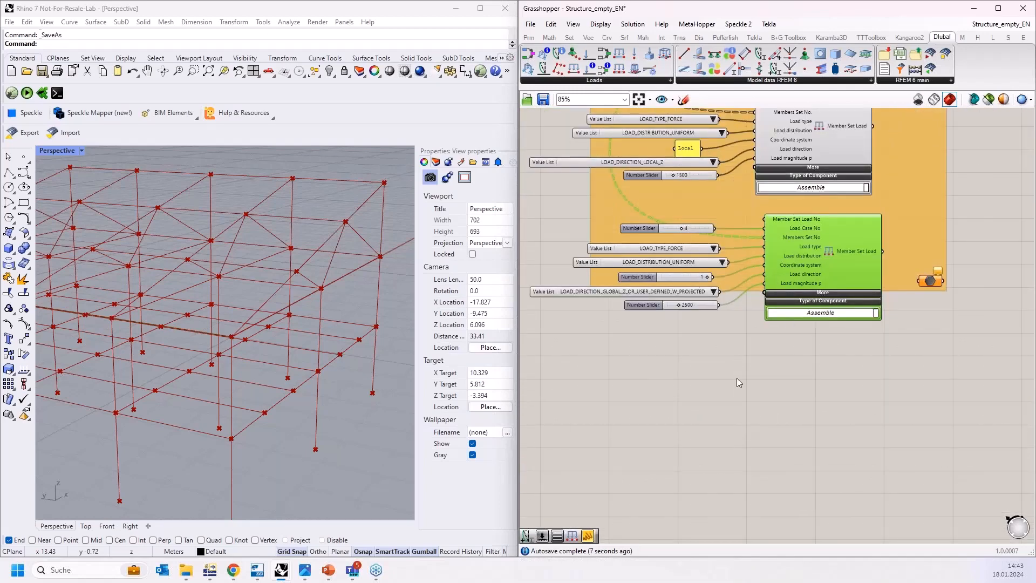
Place a Member Set Imperfection component below the lower Member Set Load and add a number slider of 1 beside it.
right_drag(733, 376, 740, 342)
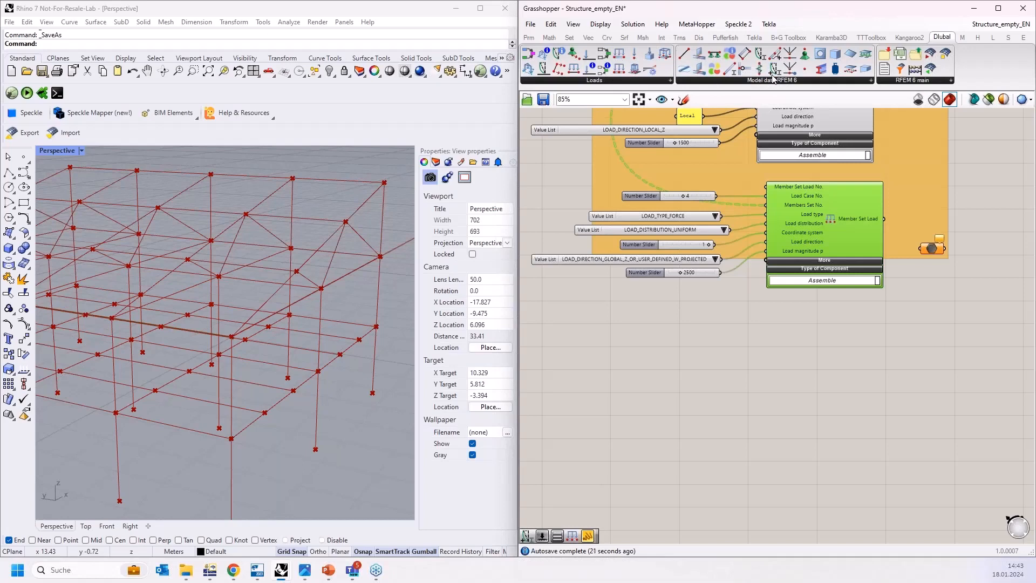
drag(775, 73, 843, 384)
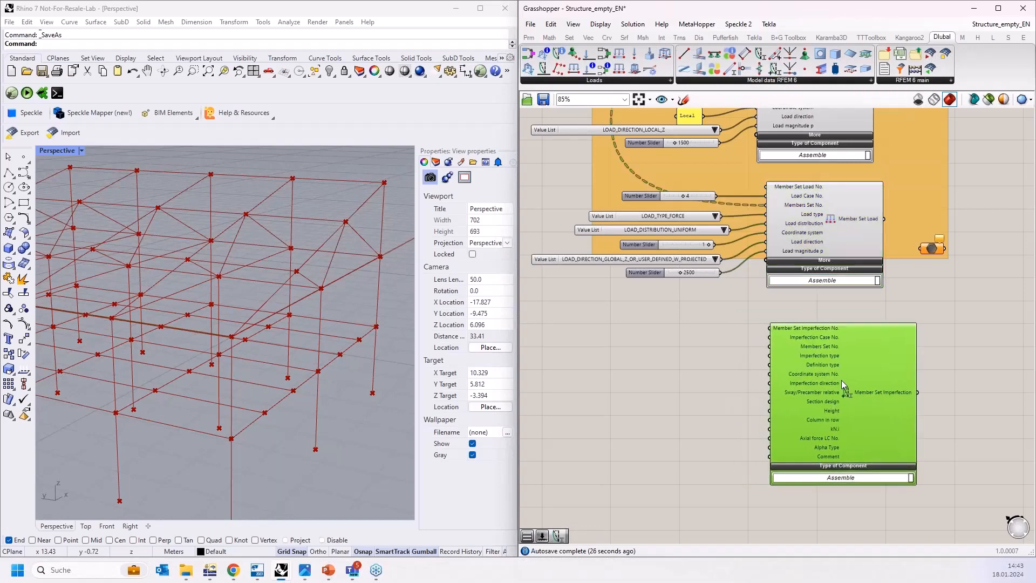
scroll(776, 358, up, 3)
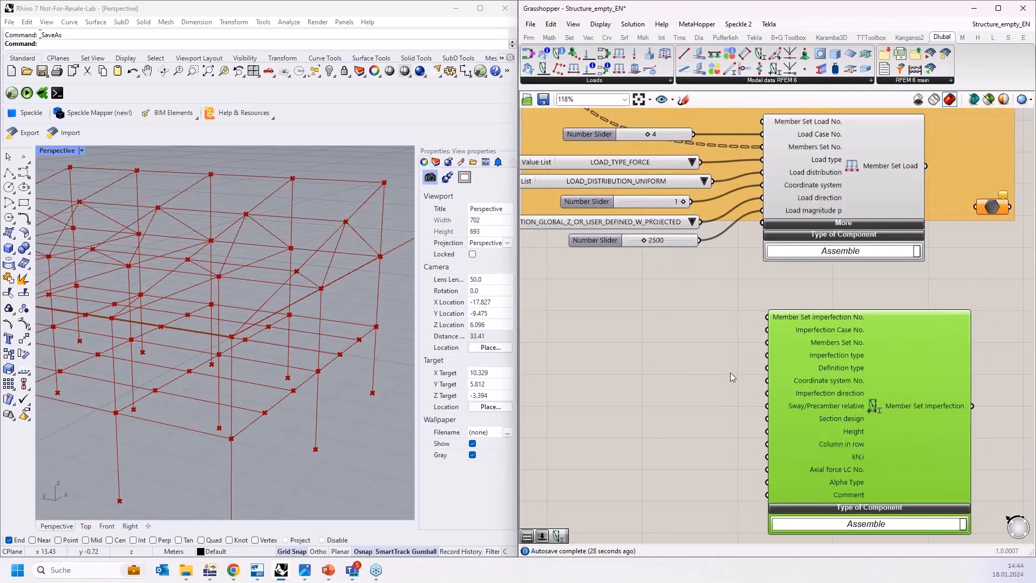
double_click(630, 322)
text(1)
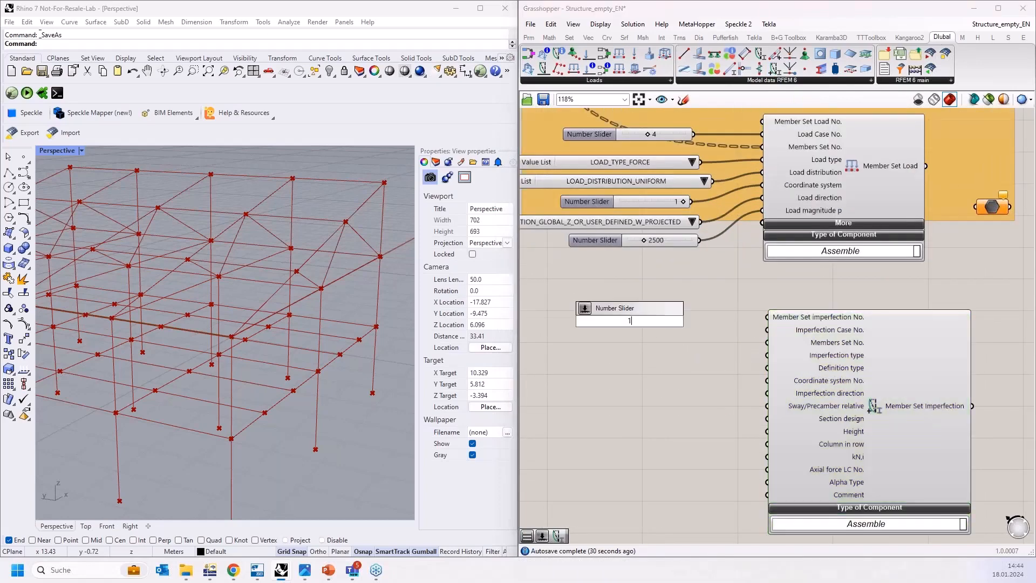
key(Return)
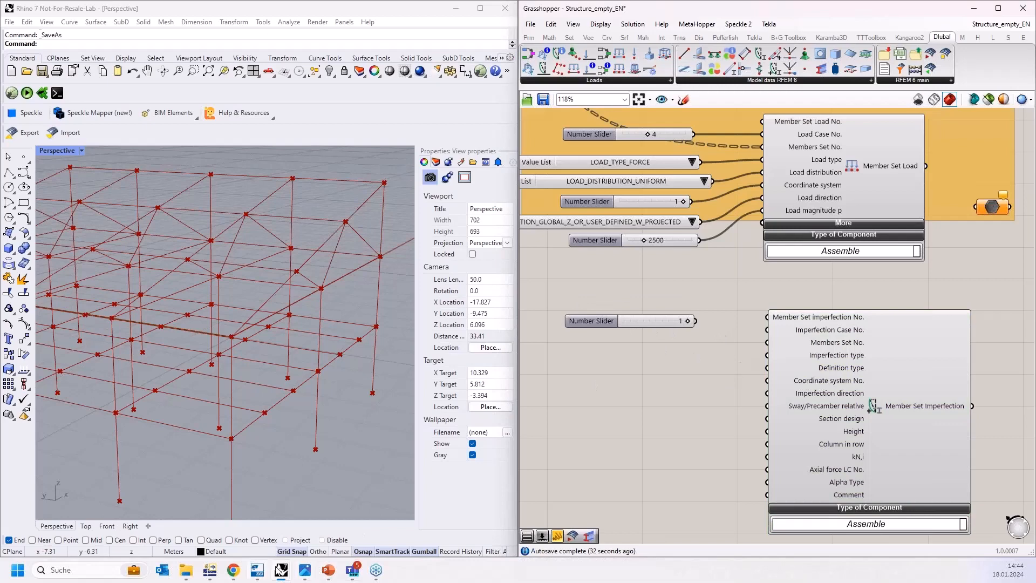
Switch to RFEM to check imperfection case IC1 - Imp +X in Struktur_final.rf6, and return to Grasshopper.
click(210, 570)
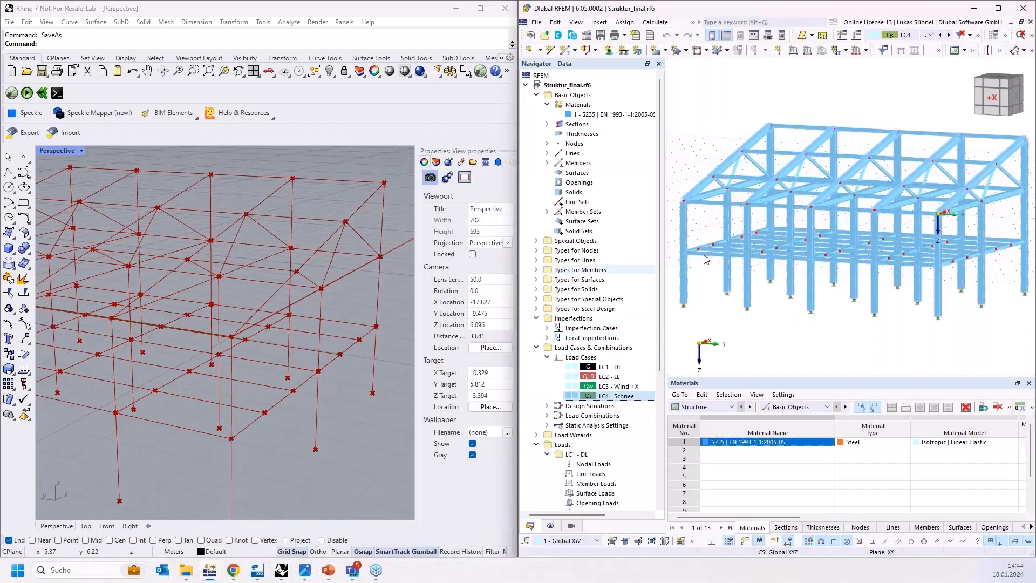
click(556, 329)
click(548, 328)
click(598, 338)
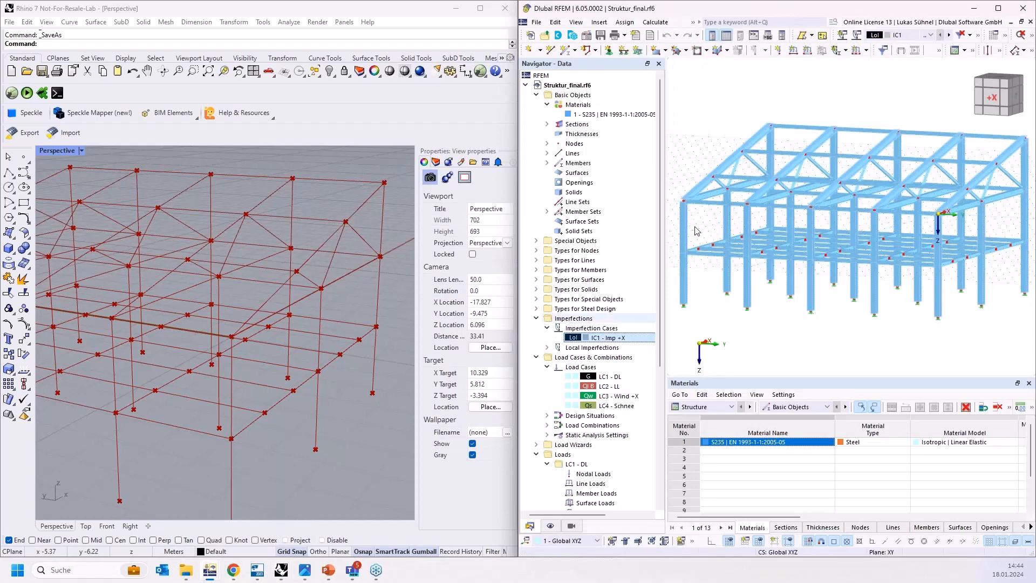
click(980, 9)
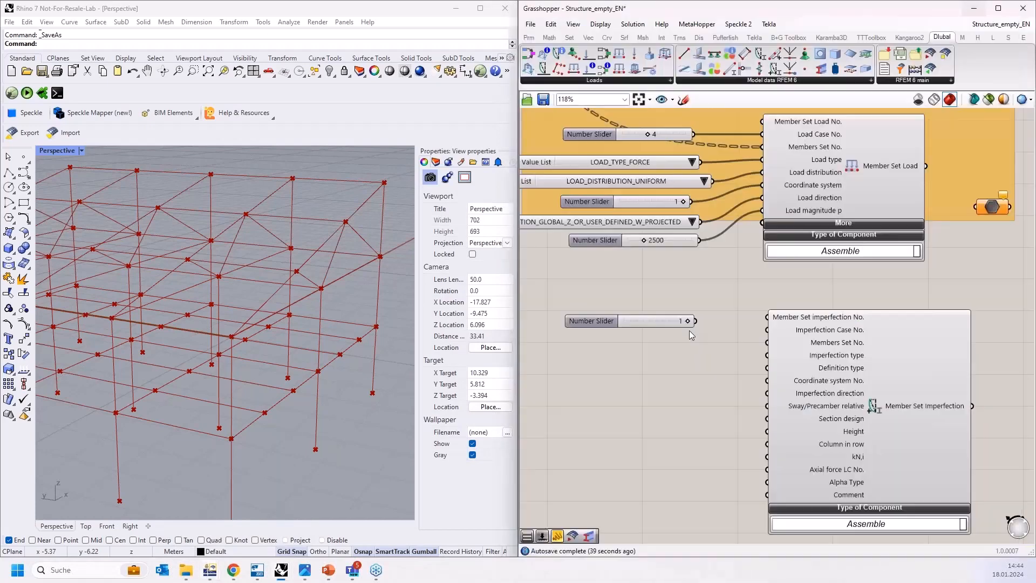
Wire the slider to the Member Set Imperfection's Imperfection Case No. and the SoM - Columns Member Set output to its Members Set No.
drag(695, 321, 753, 339)
scroll(681, 443, down, 5)
drag(739, 444, 827, 180)
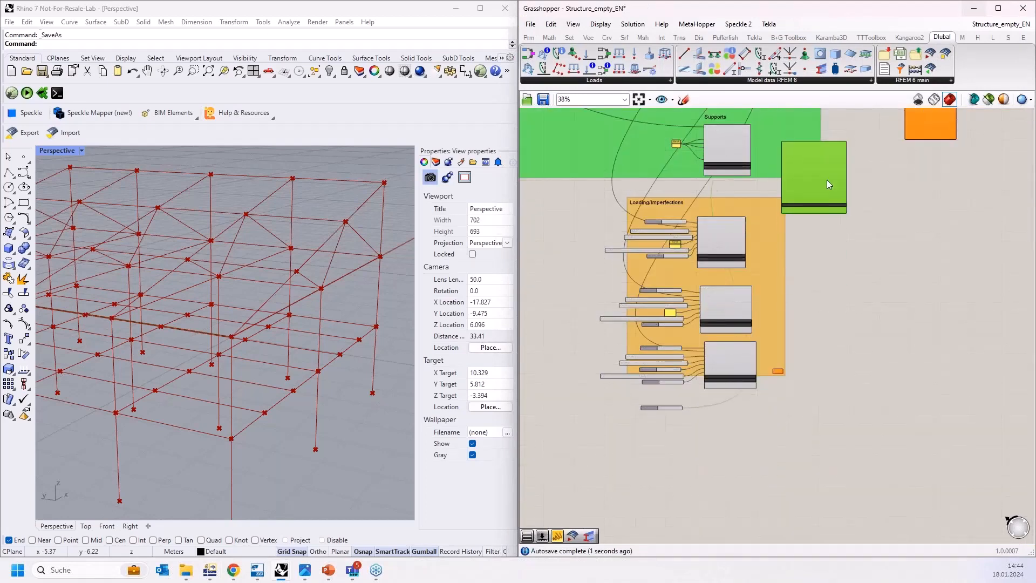
right_drag(826, 180, 825, 372)
drag(820, 364, 762, 212)
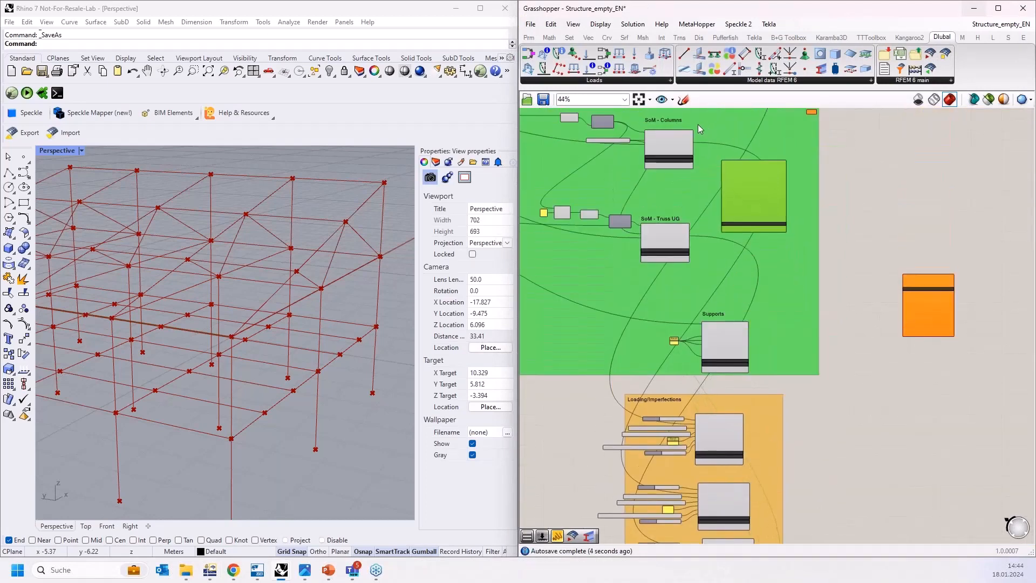
scroll(698, 124, up, 5)
drag(685, 181, 792, 530)
scroll(784, 174, down, 5)
scroll(720, 486, up, 5)
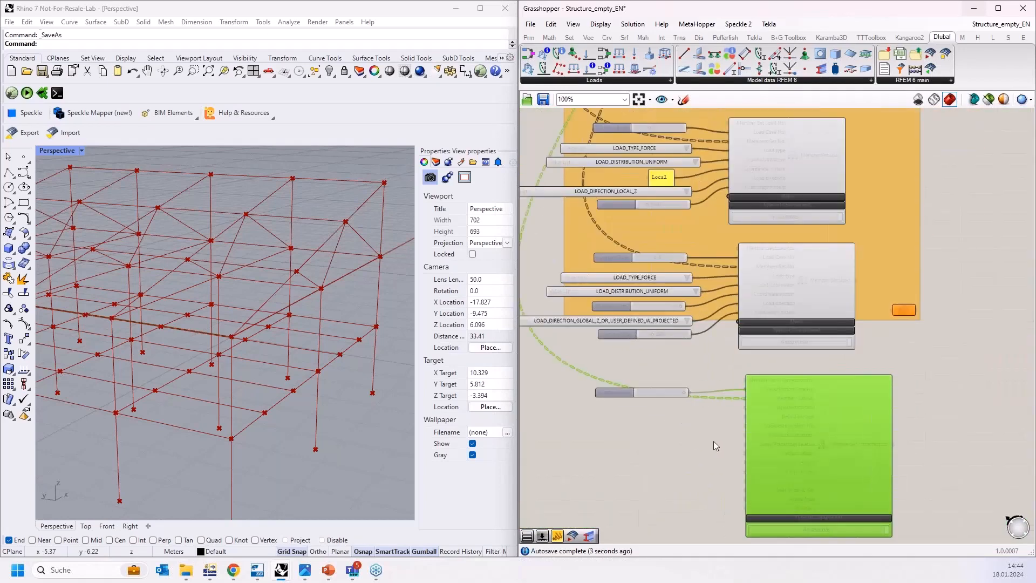
Add a Value List wired to the Member Set Imperfection's Imperfection type input and choose IMPERFECTION_TYPE_INITIAL_SWAY.
scroll(641, 451, up, 1)
double_click(607, 425)
text(va)
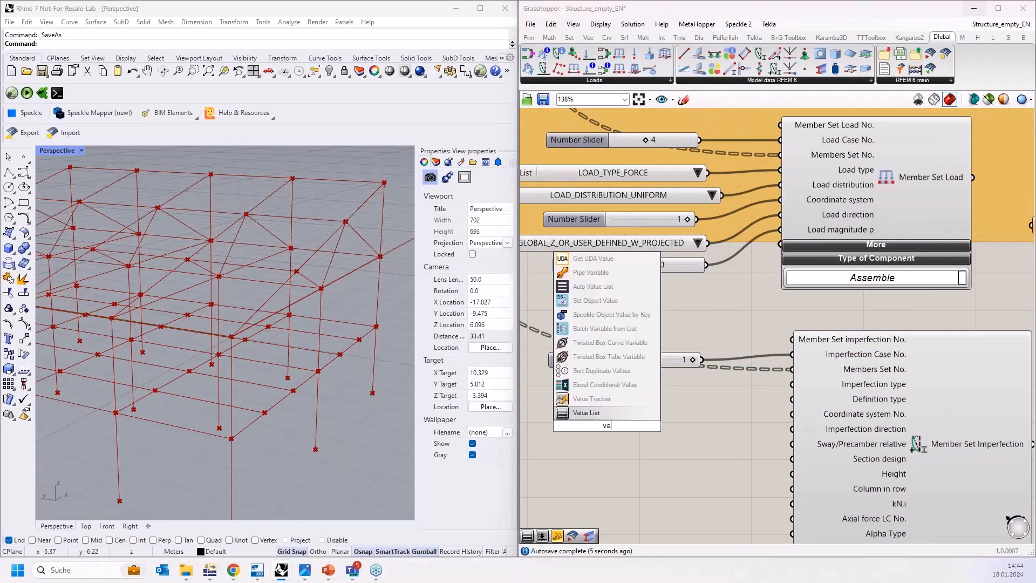
click(623, 413)
drag(654, 426, 792, 385)
drag(666, 427, 617, 398)
click(759, 395)
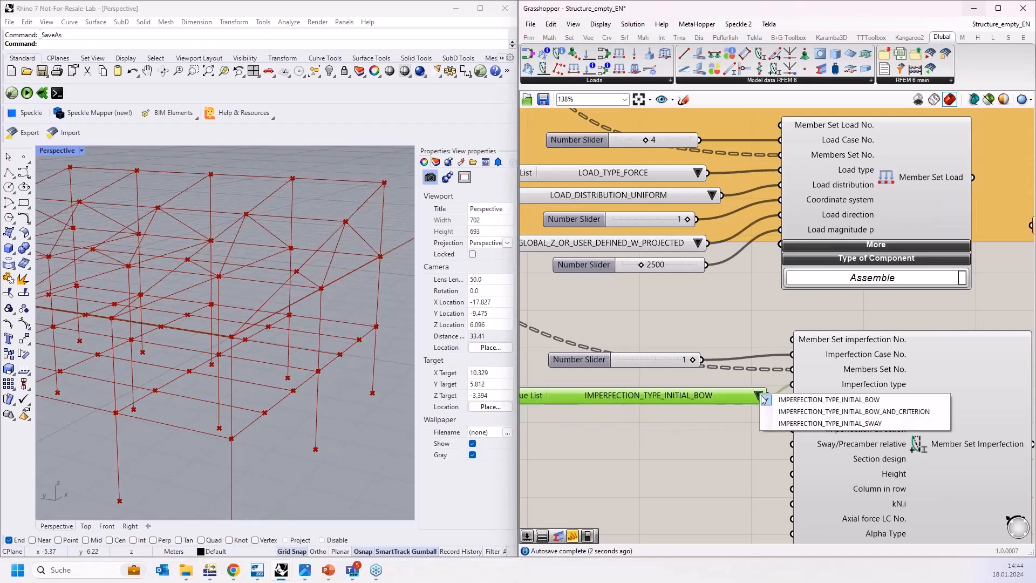
click(799, 423)
Copy the imperfection type list, wire the copy to the Definition type input, choose DEFINITION_TYPE_RELATIVE, and align it below the original.
right_drag(635, 444, 644, 386)
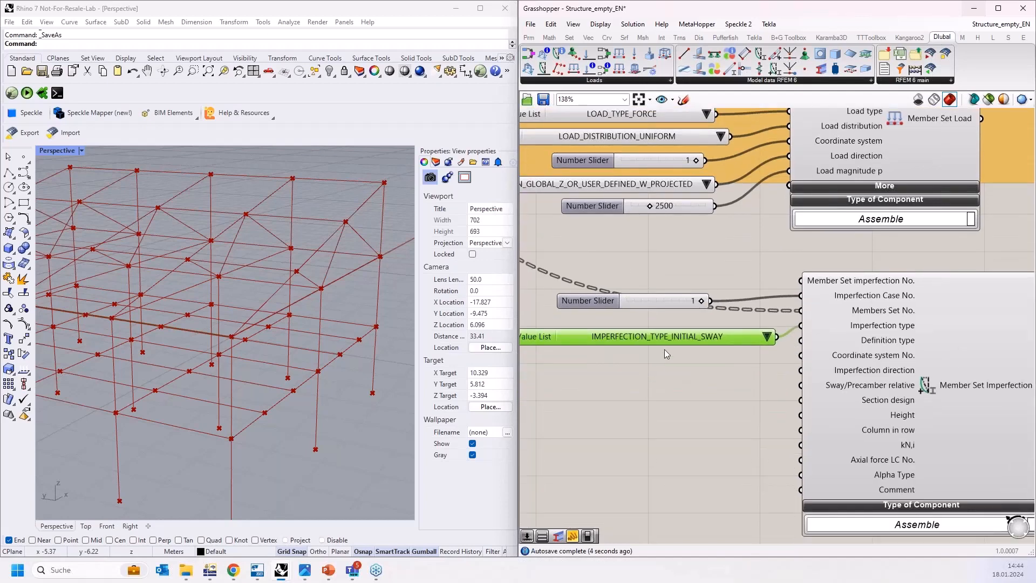
key(ctrl+c)
key(ctrl+v)
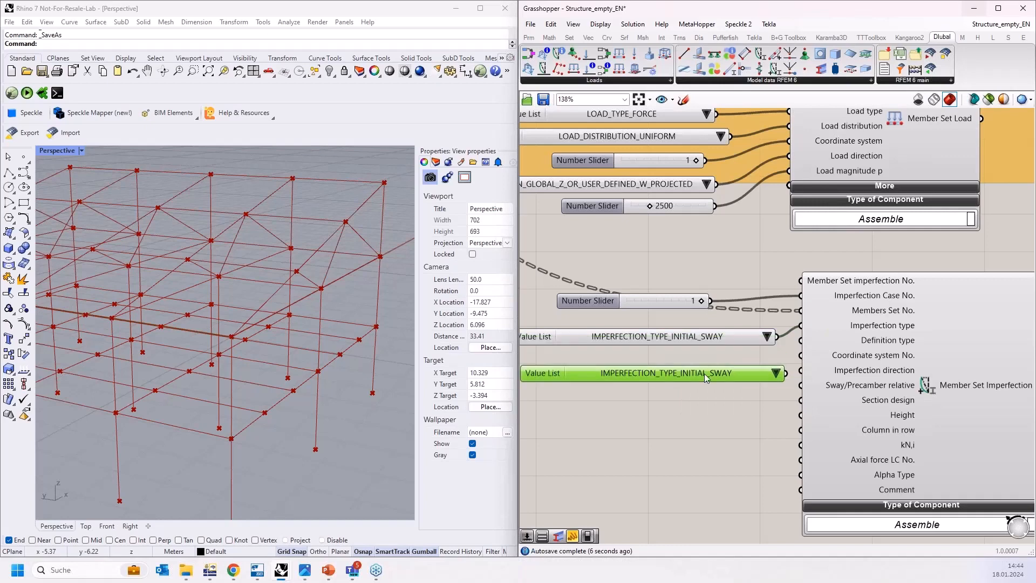
drag(786, 373, 801, 340)
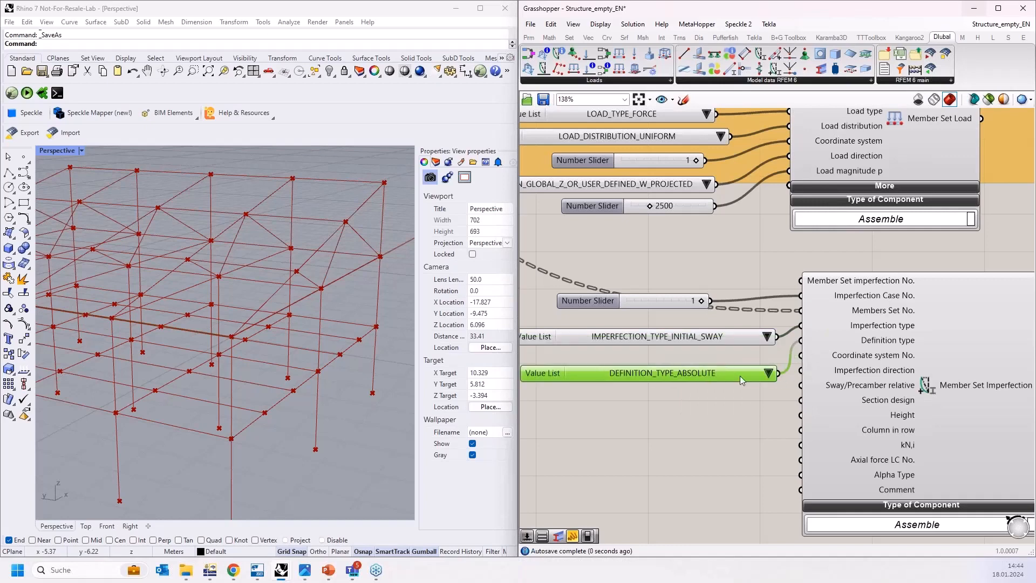
click(742, 378)
click(750, 550)
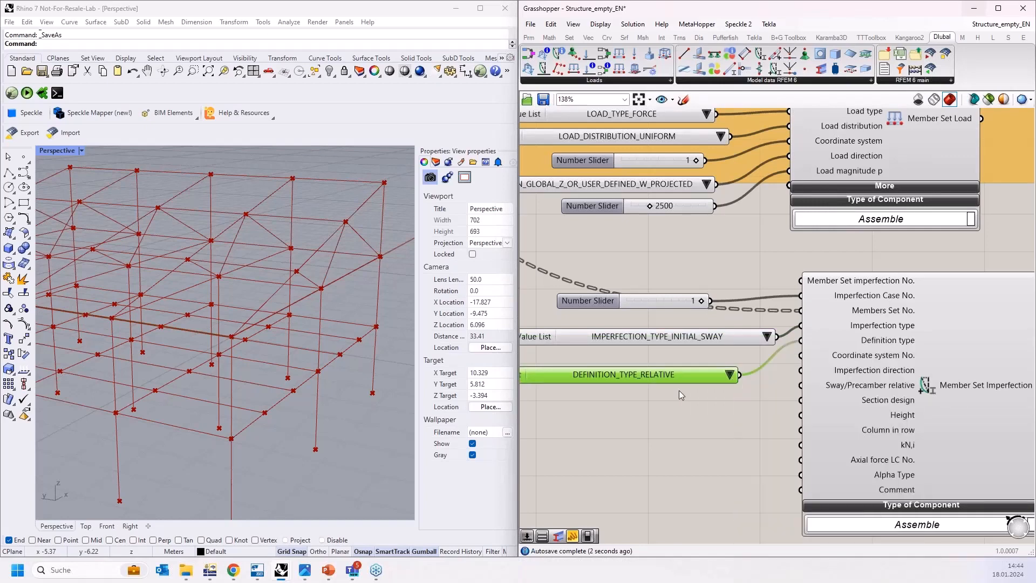
drag(674, 372, 689, 358)
click(660, 402)
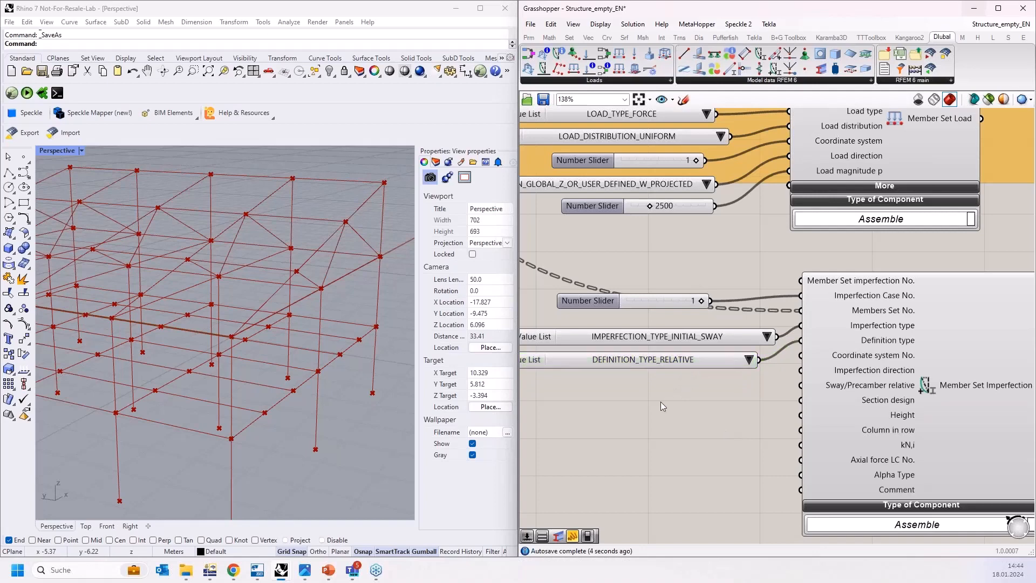
Add a text panel reading Local and connect it to the Coordinate system No. input of the Member Set Imperfection component.
double_click(661, 402)
text("Local)
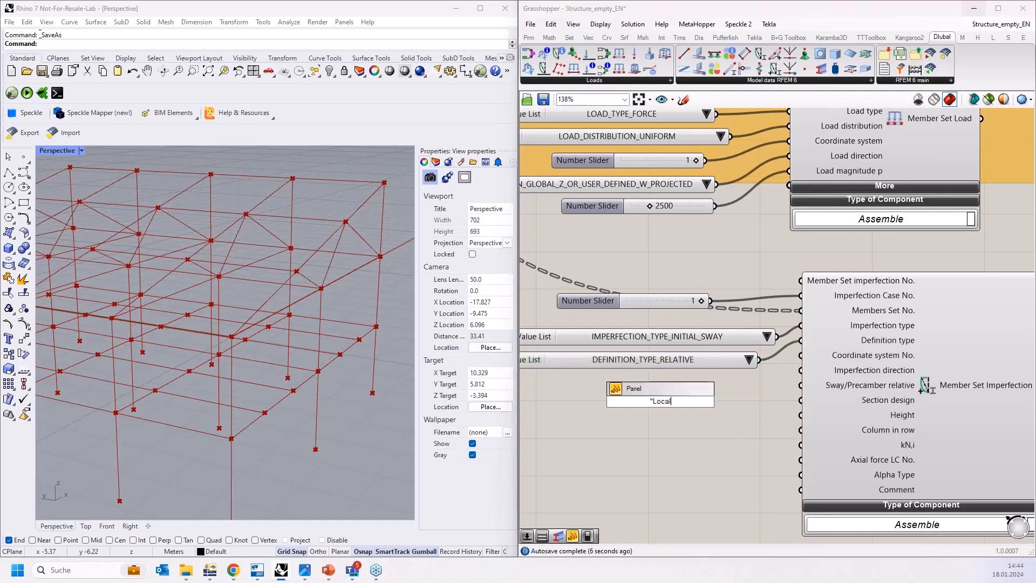
key(Return)
drag(685, 402, 800, 356)
Duplicate the definition type value list, connect the copy to Imperfection direction and set it to IMPERFECTION_DIRECTION_LOCAL_Z.
click(666, 367)
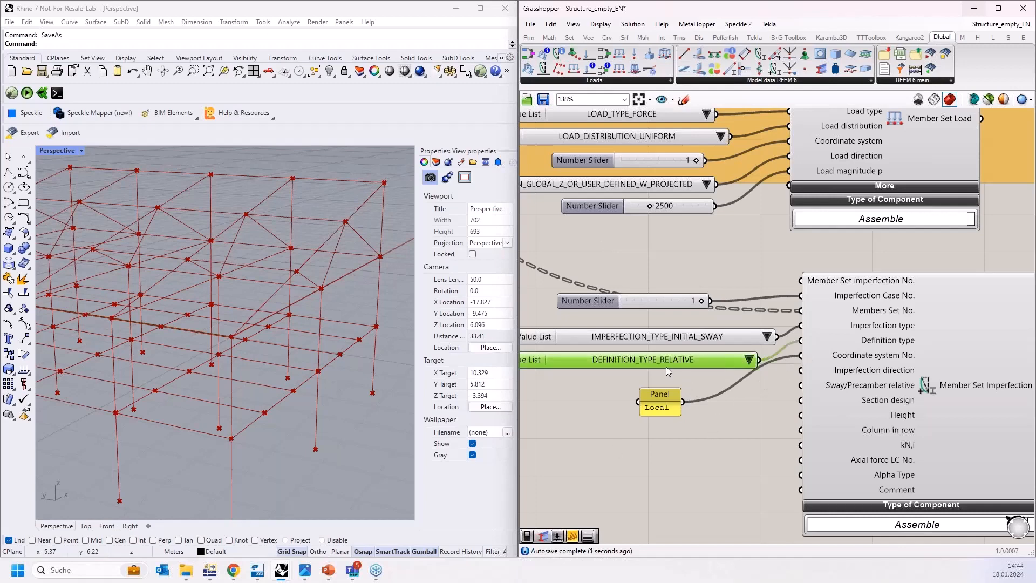
alt+drag(672, 363, 670, 469)
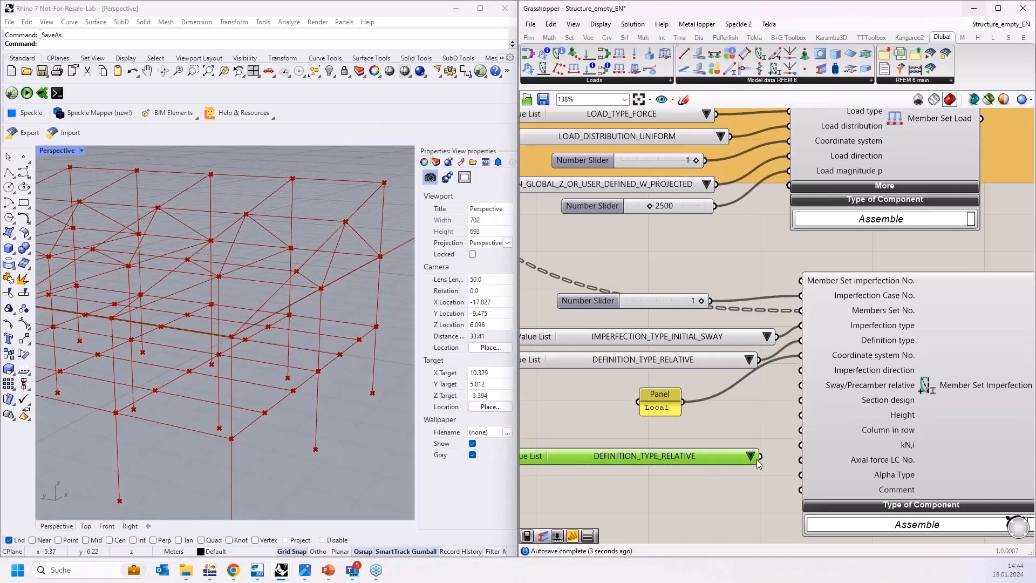
drag(764, 456, 802, 370)
click(830, 457)
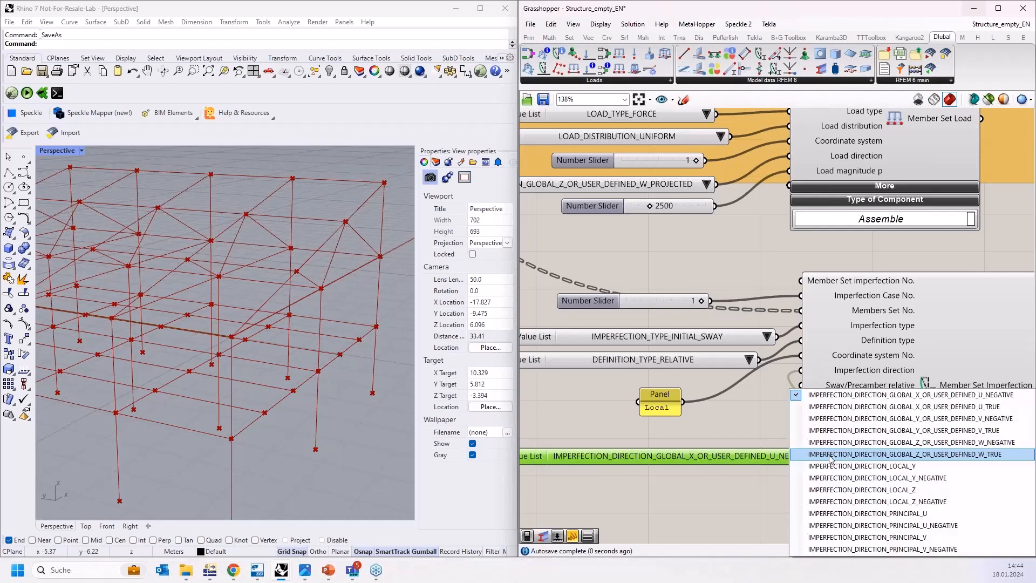
click(860, 490)
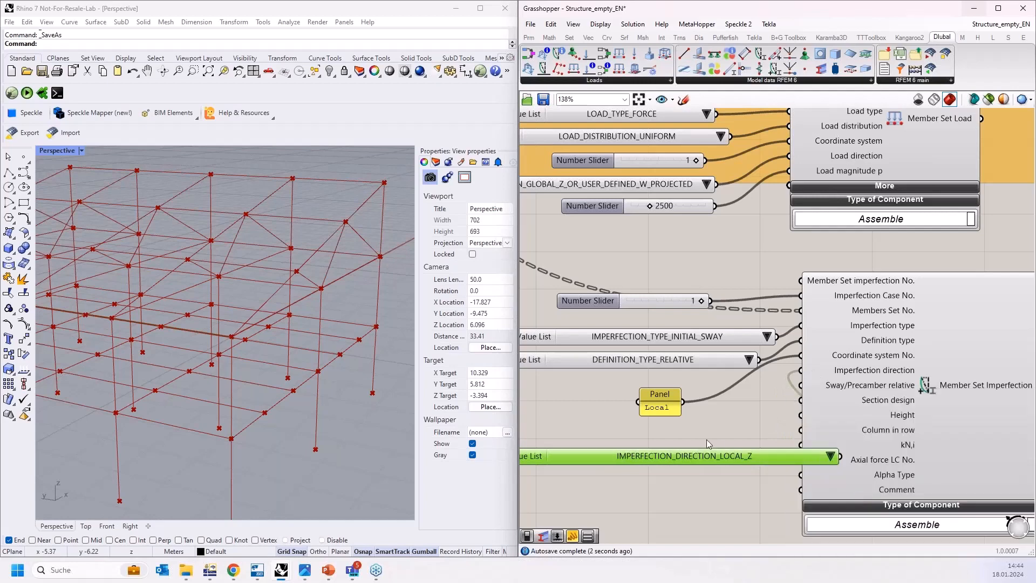
drag(728, 457, 644, 420)
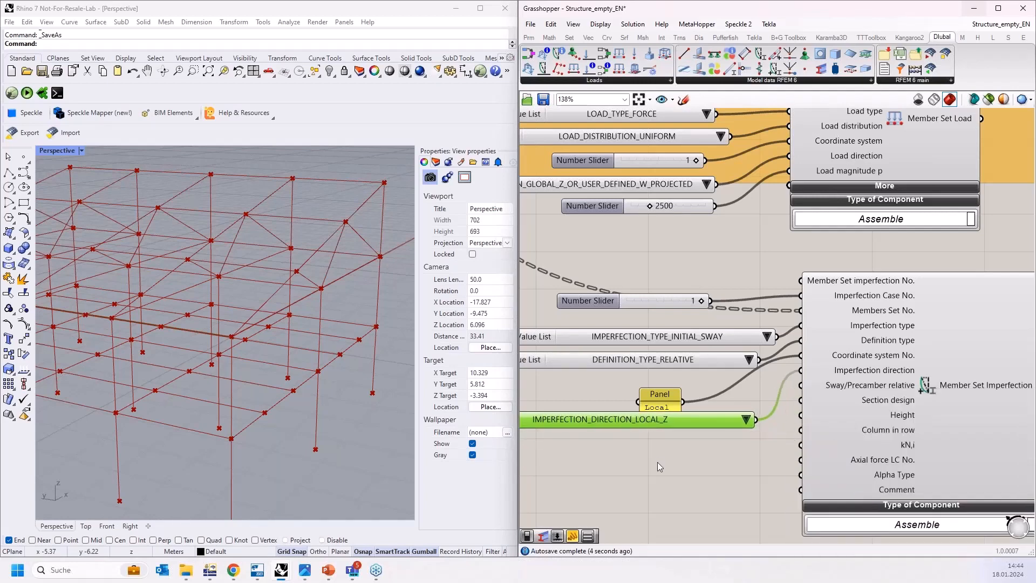
Add a number slider with the value 200 and connect it to the Sway/Precamber relative input.
right_drag(658, 462, 649, 422)
double_click(650, 424)
text(200)
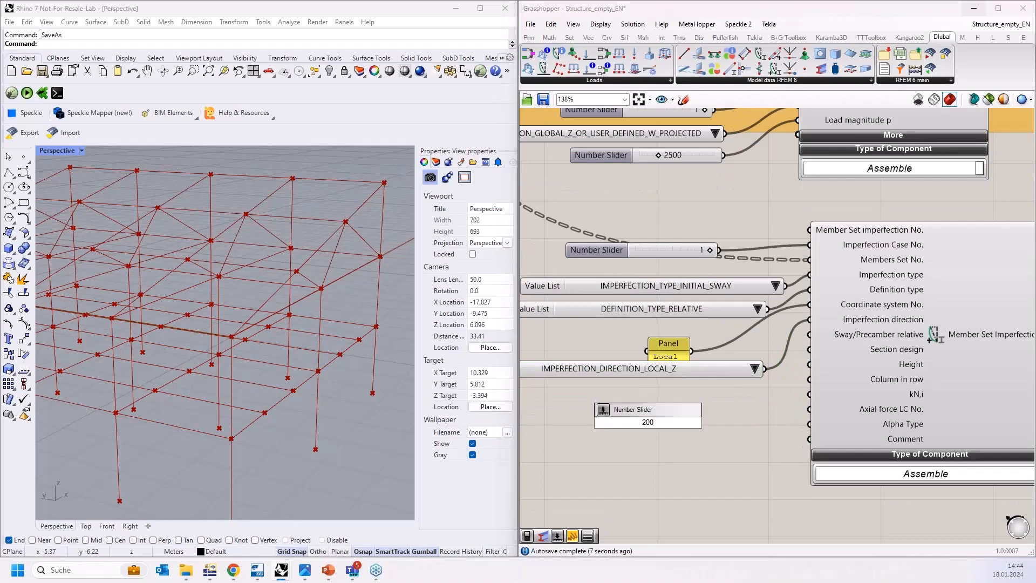
key(Return)
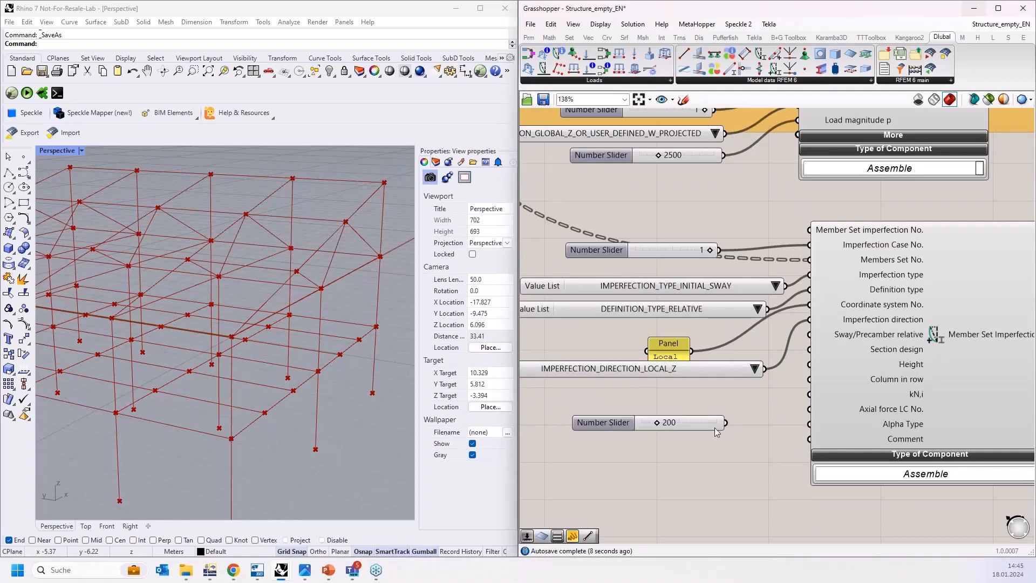
drag(726, 424, 811, 335)
Arrange the Local panel, the direction value list and the 200 slider neatly below the definition type list.
mouse_move(673, 353)
mouse_down()
mouse_move(713, 338)
mouse_move(682, 358)
mouse_up()
click(692, 370)
drag(683, 423, 705, 384)
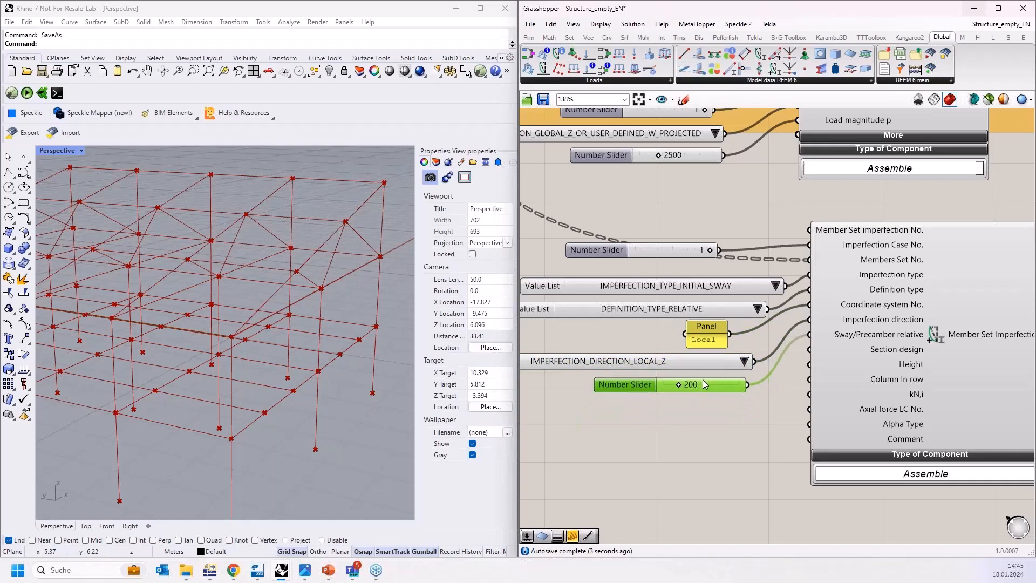
Examine the connected and remaining optional inputs of the Member Set Imperfection component.
right_drag(762, 398, 740, 385)
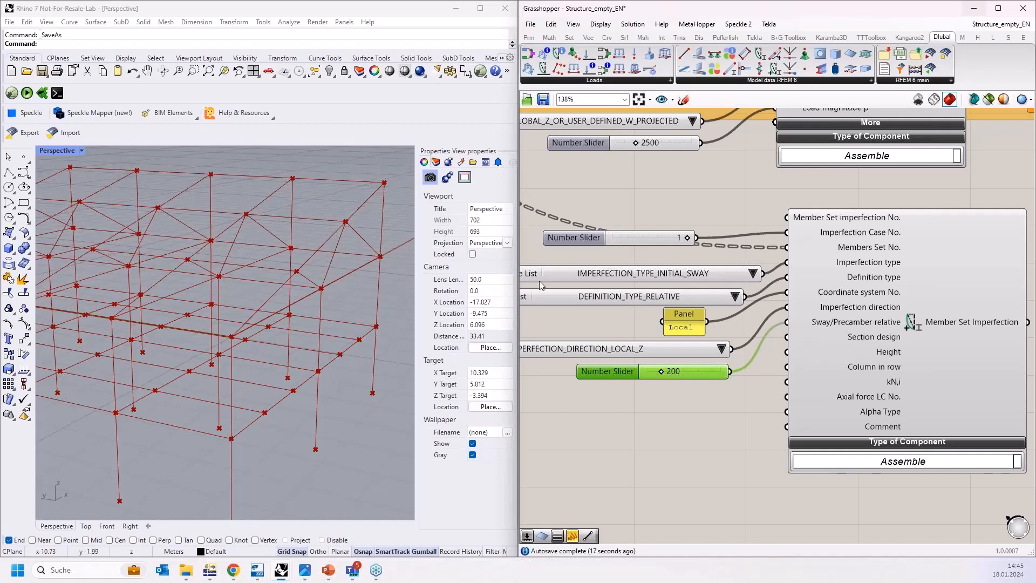
scroll(694, 368, down, 3)
scroll(694, 368, up, 3)
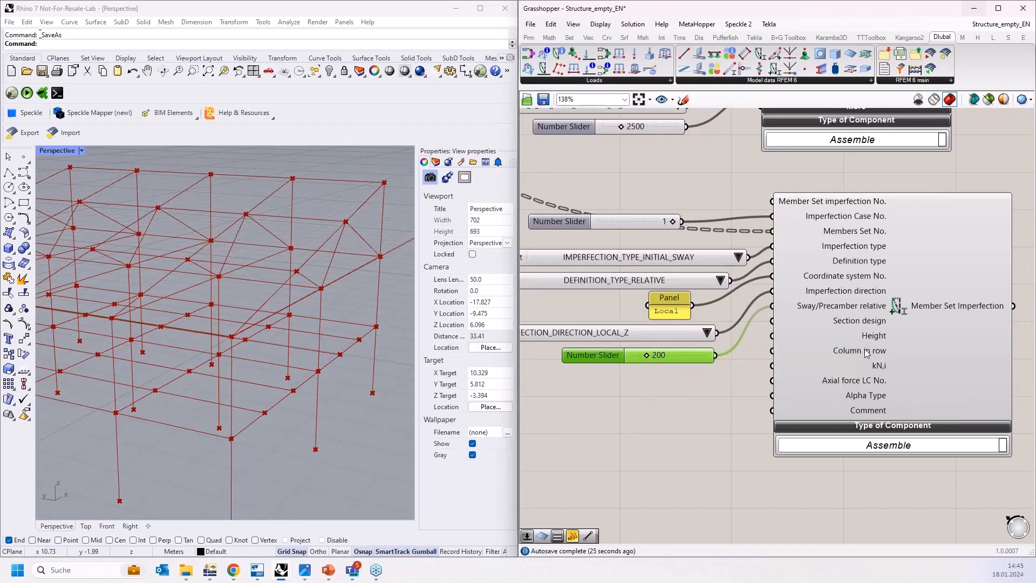
mouse_move(867, 353)
right_drag(740, 384, 728, 397)
mouse_move(870, 377)
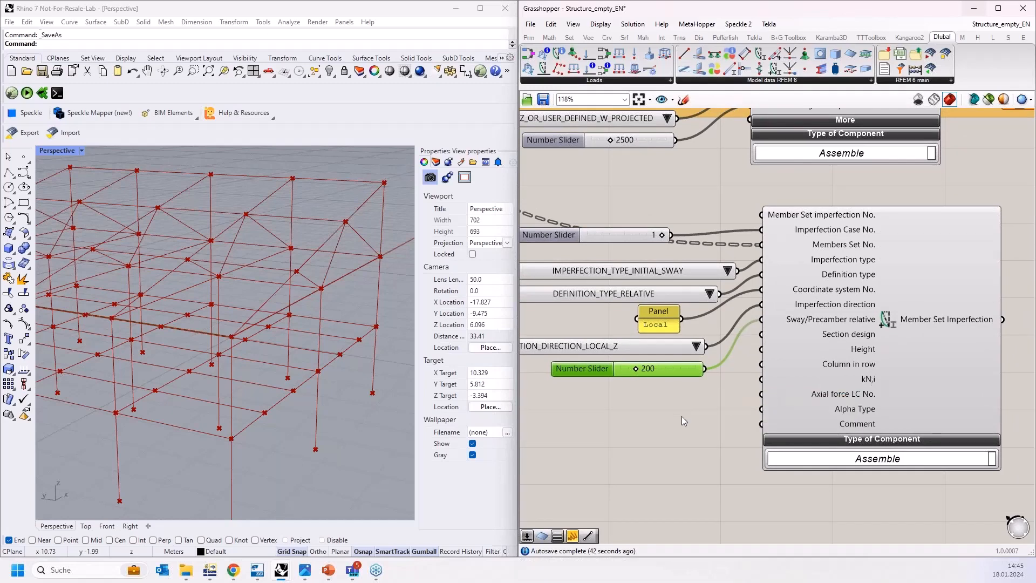
Expand the Design inputs of the Truss UG/LG member component.
scroll(684, 411, down, 3)
right_drag(689, 405, 673, 452)
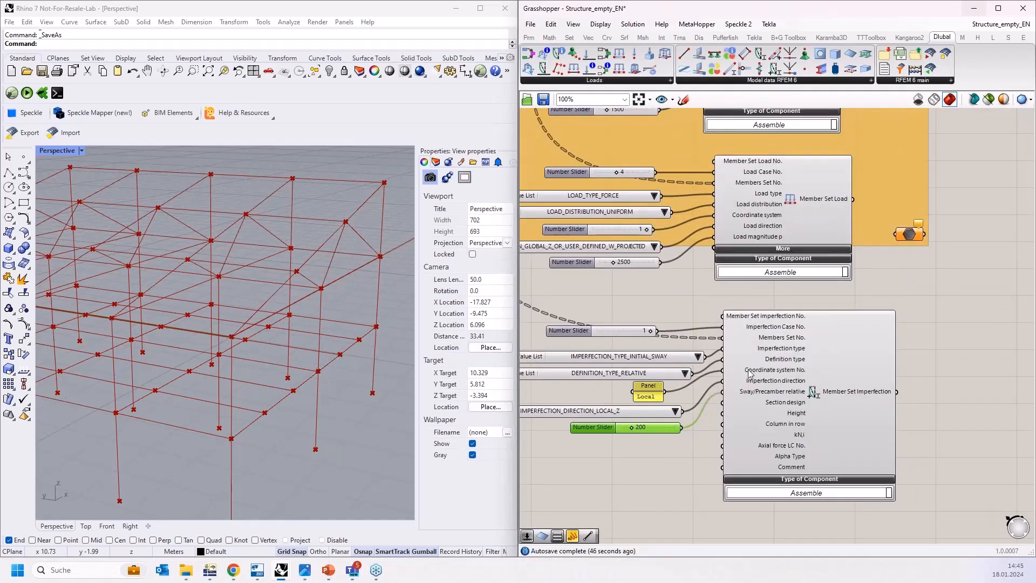
scroll(750, 372, down, 4)
scroll(789, 427, up, 3)
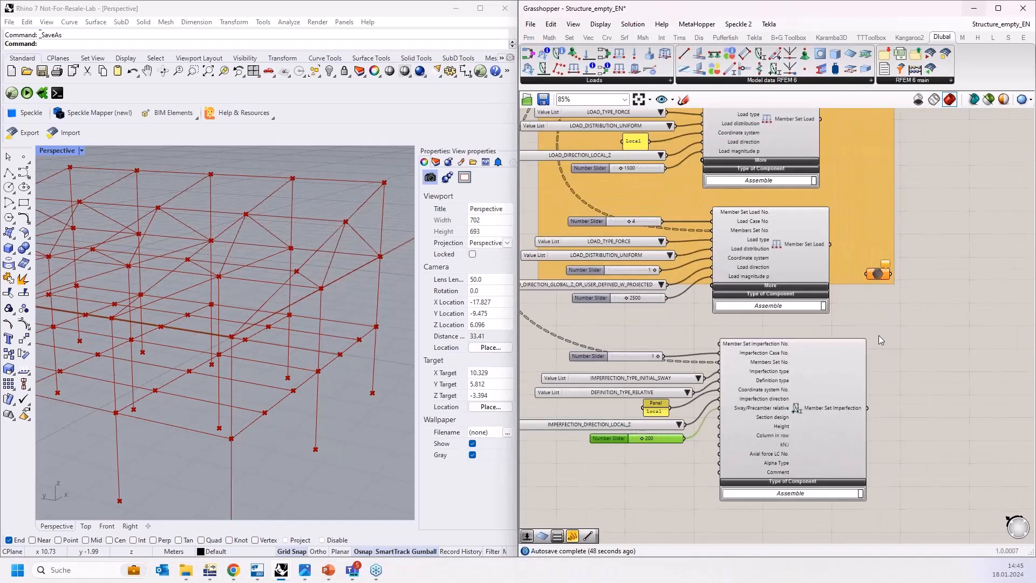
right_drag(879, 341, 848, 403)
scroll(870, 387, down, 6)
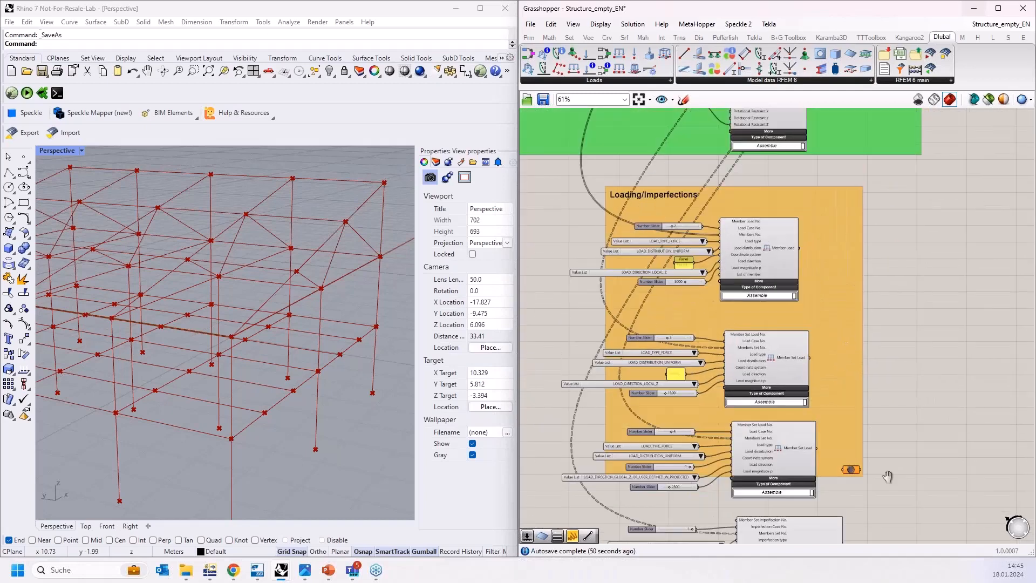
right_drag(922, 333, 922, 449)
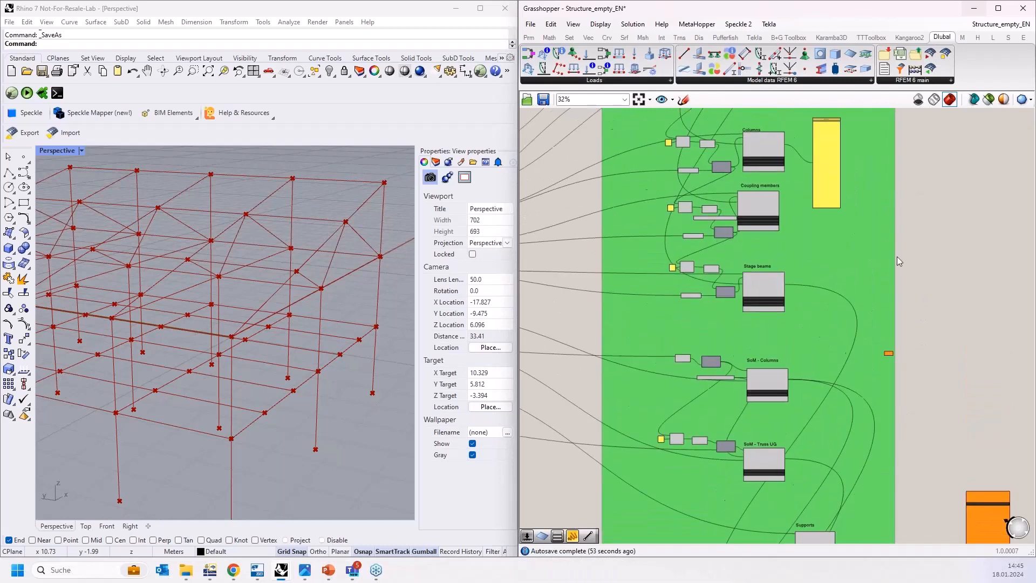
right_drag(897, 258, 911, 386)
right_drag(935, 315, 917, 382)
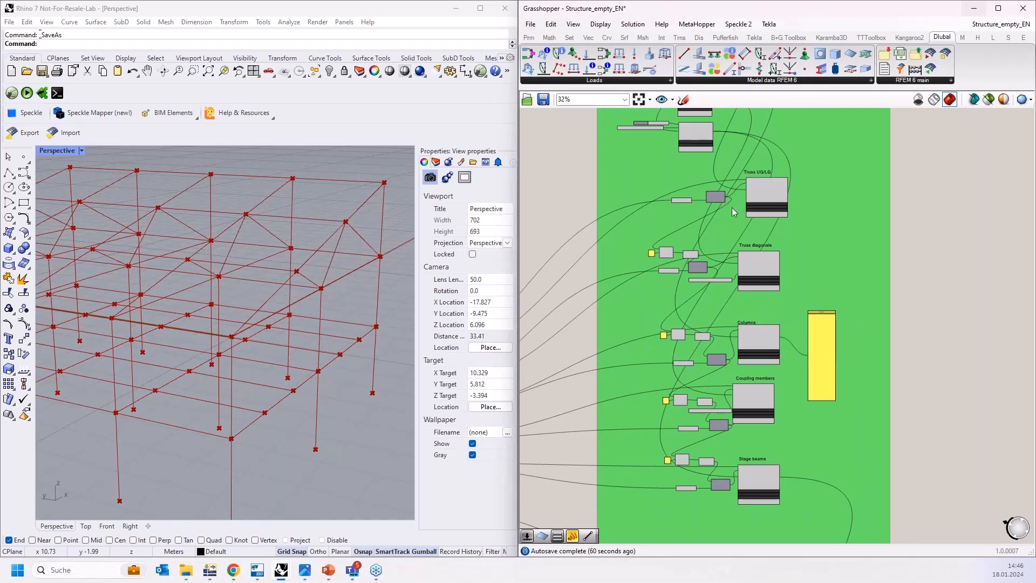
scroll(731, 209, up, 4)
right_drag(859, 275, 842, 374)
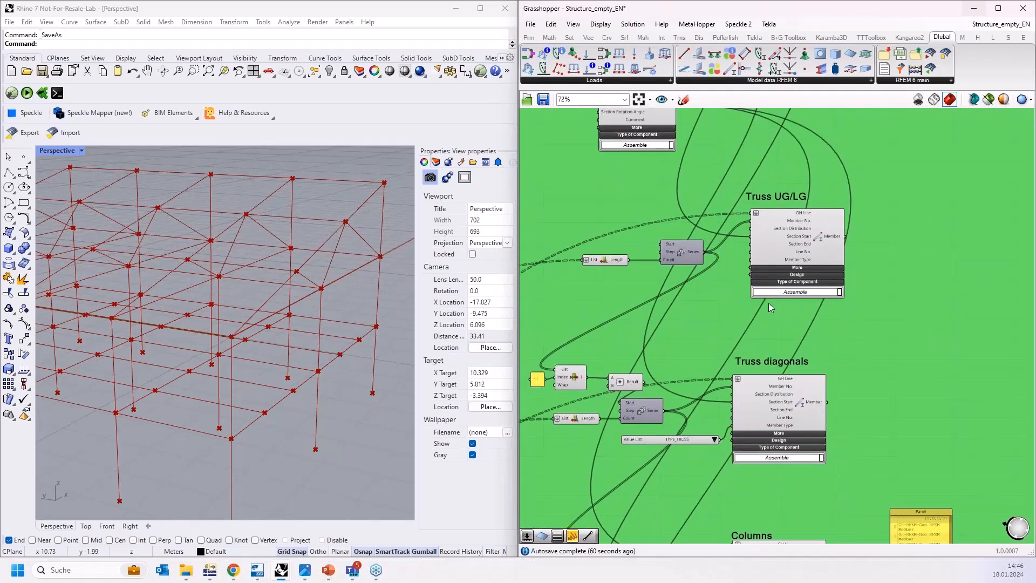
scroll(769, 303, up, 2)
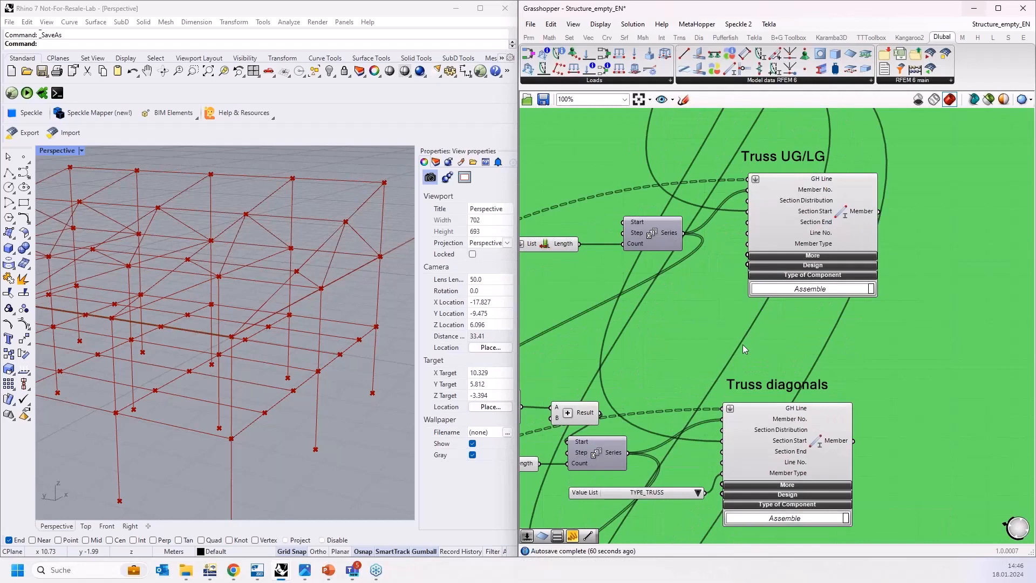
right_drag(711, 310, 729, 343)
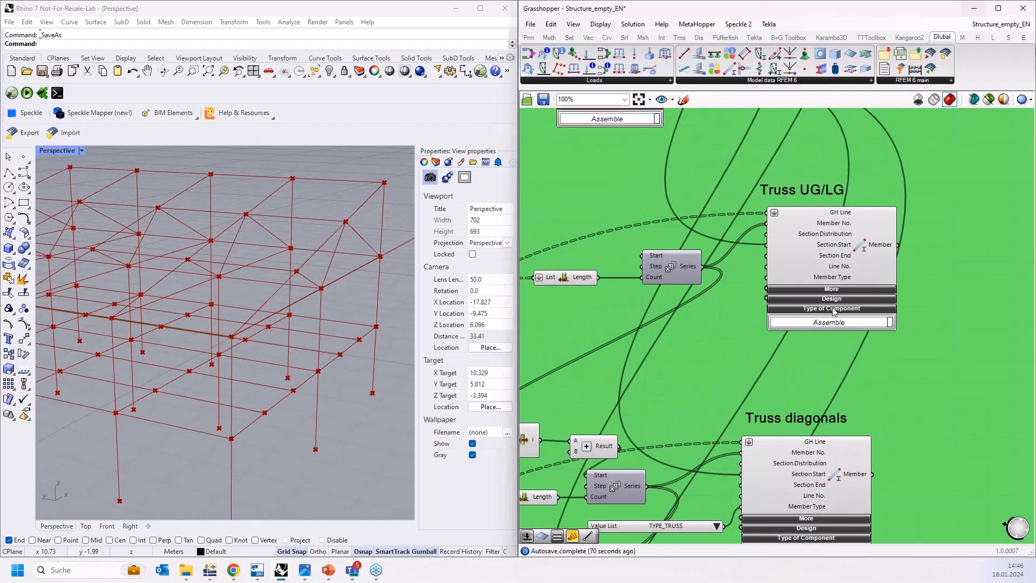
scroll(837, 277, up, 2)
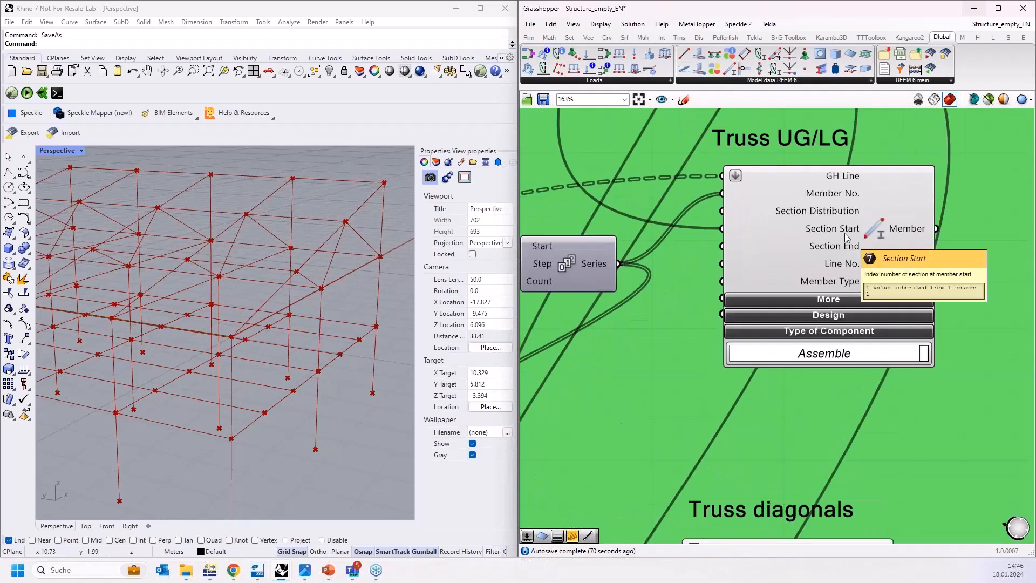
scroll(847, 211, down, 1)
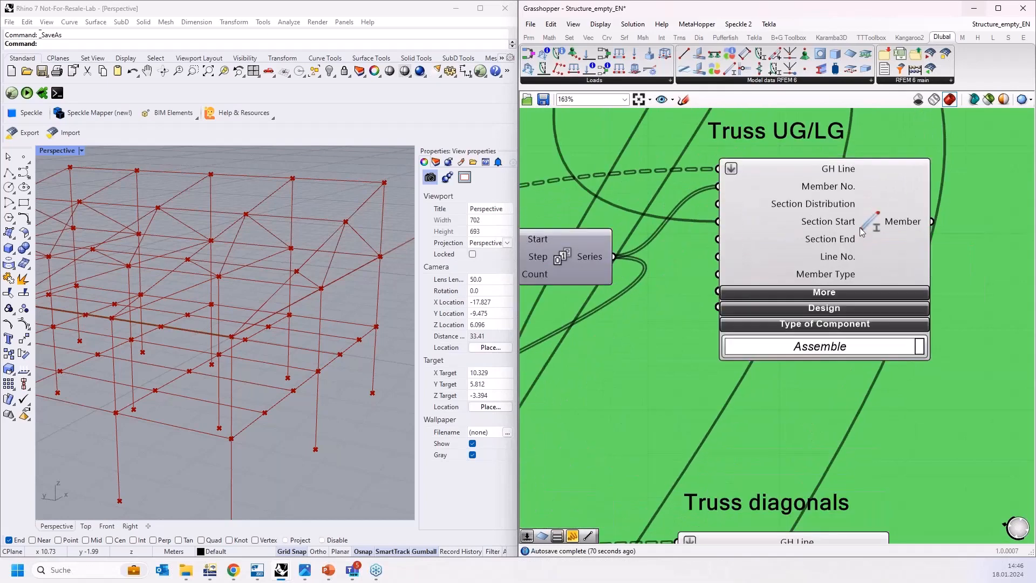
click(835, 296)
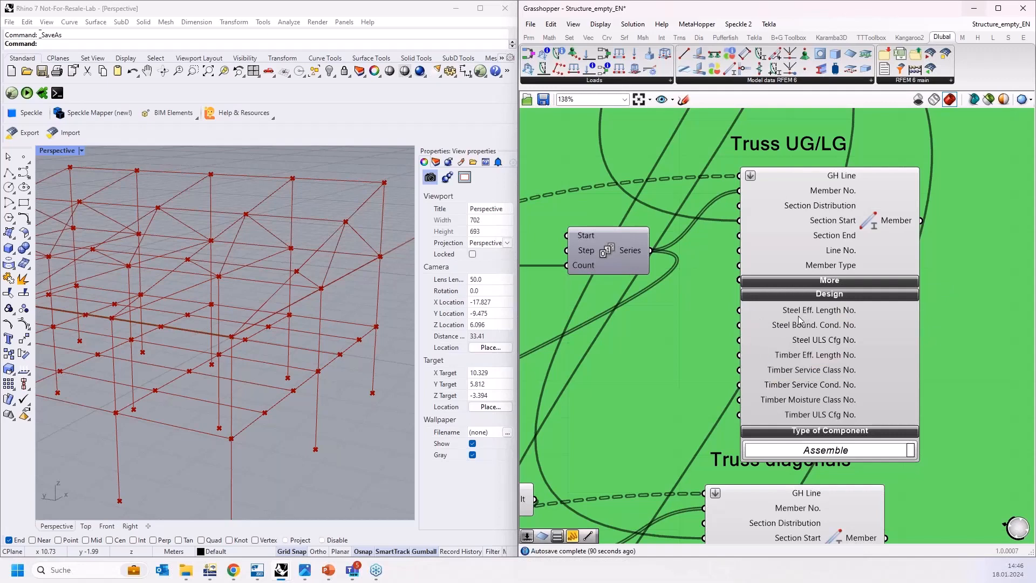
Add a number slider with the value 1 beside the Design inputs of the Truss UG/LG member component.
double_click(620, 350)
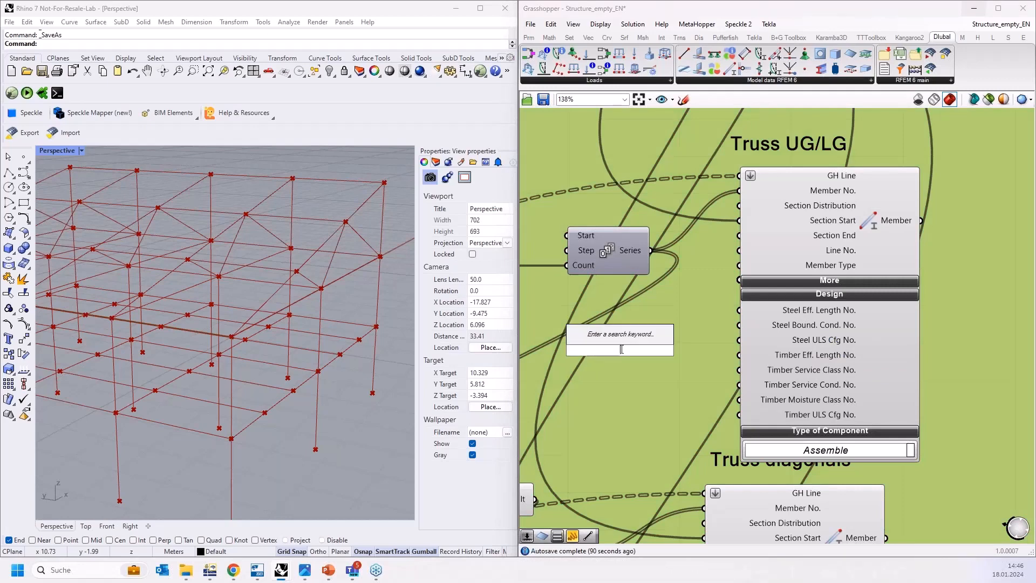
text(slider)
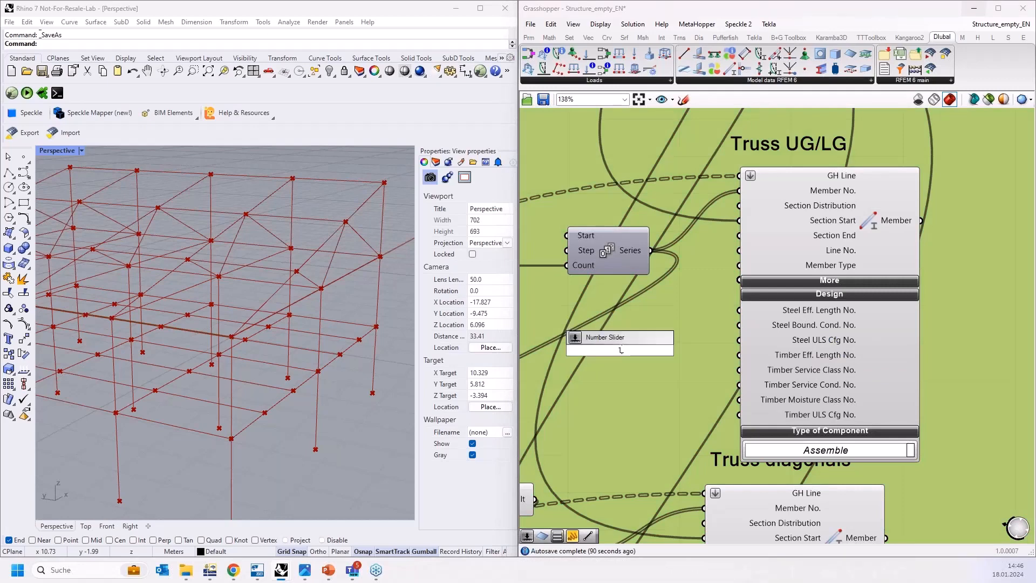
key(Return)
drag(632, 347, 626, 346)
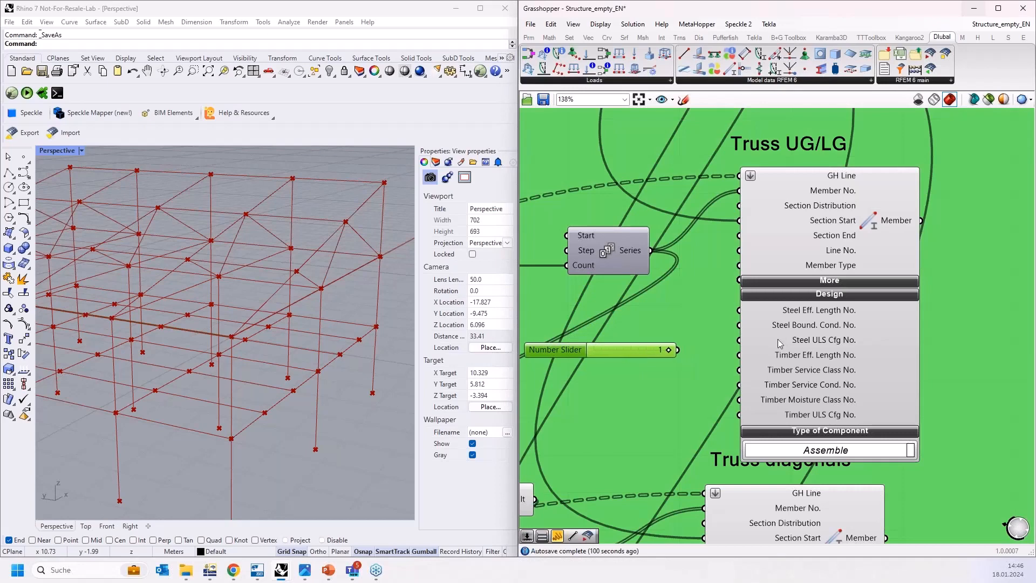
Switch to RFEM with the Struktur_final.rf6 model and maximize its window.
click(211, 571)
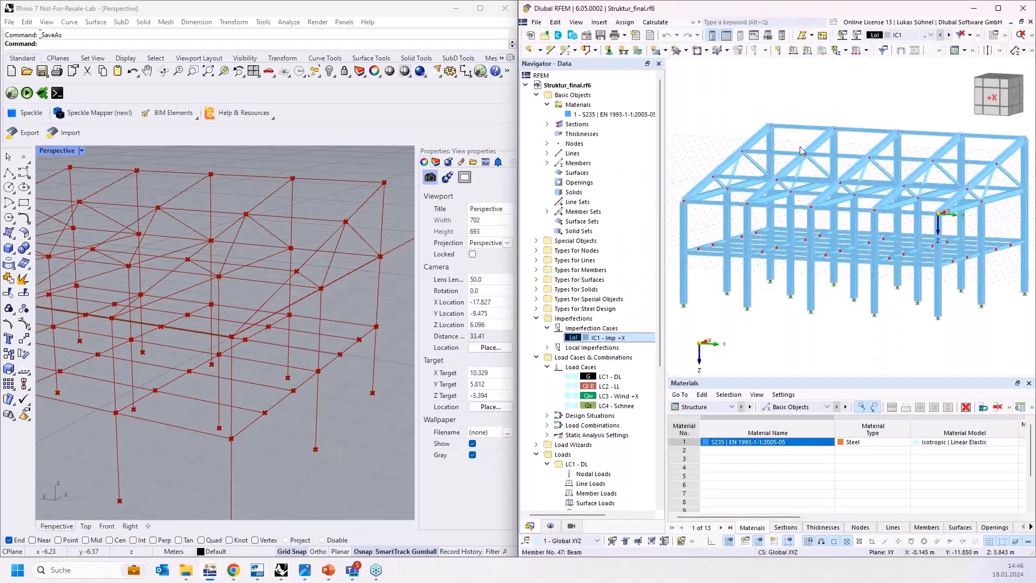
click(1000, 8)
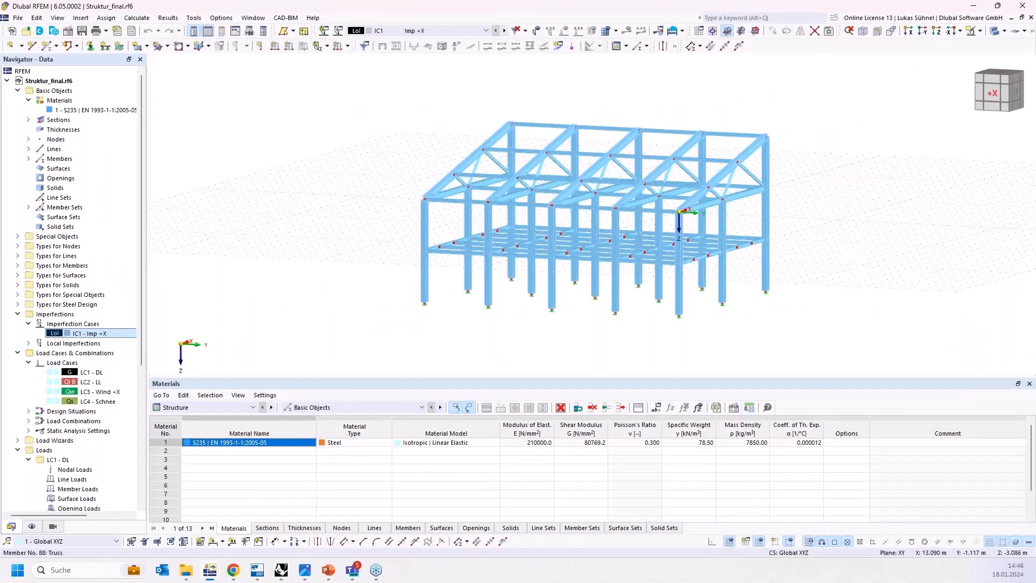
mouse_move(767, 135)
ctrl+middle_down()
mouse_move(715, 148)
mouse_move(764, 141)
ctrl+middle_up()
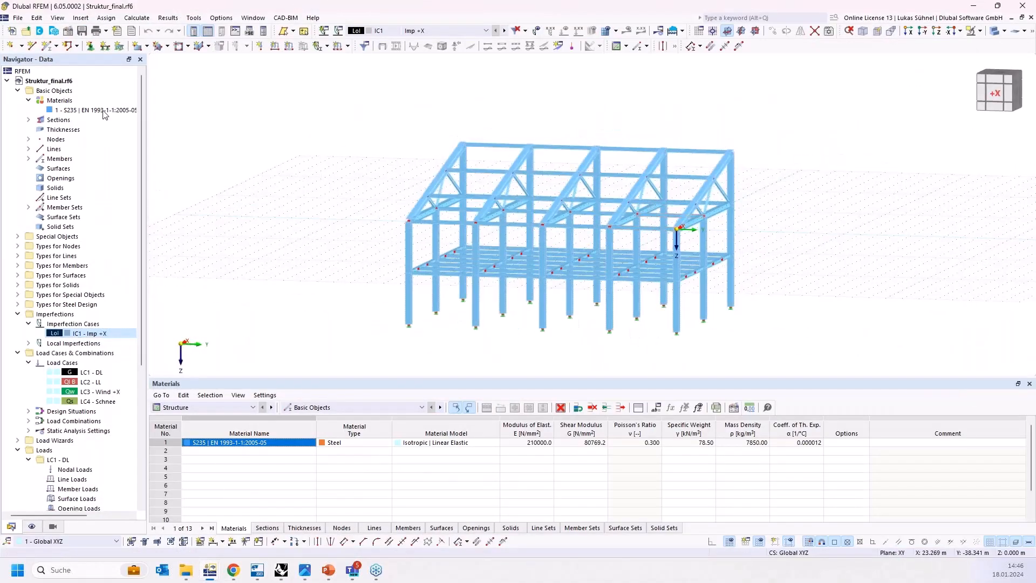
Review the steel design standard groups and national annexes in the base data of Struktur_final.rf6, leaving without changes.
right_click(66, 81)
click(94, 90)
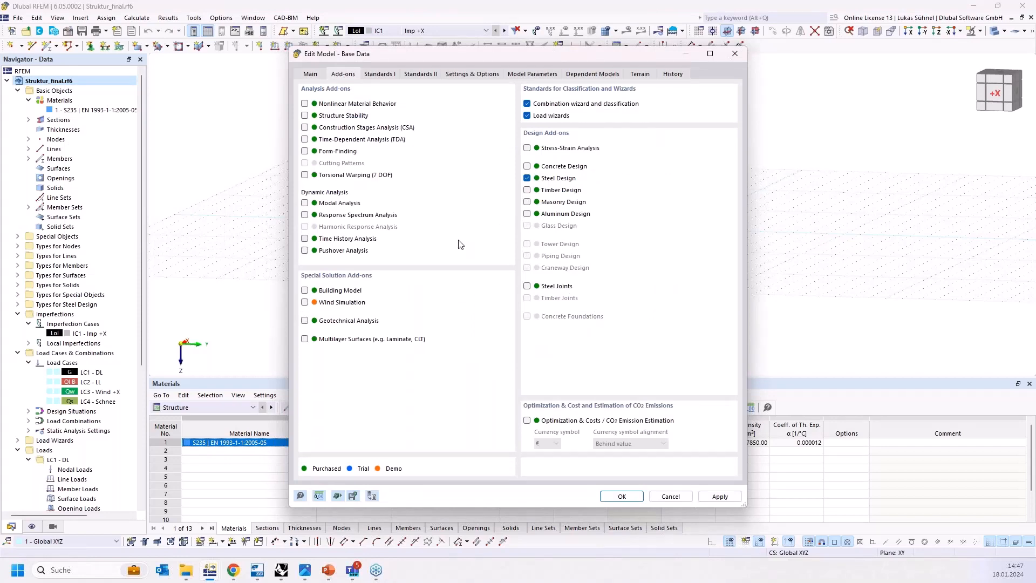
click(385, 78)
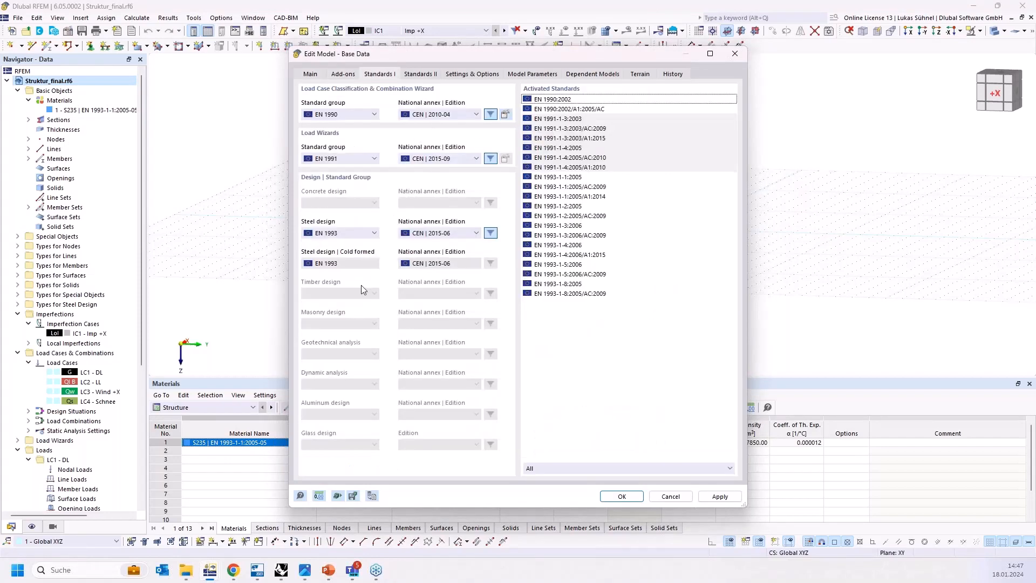
click(342, 233)
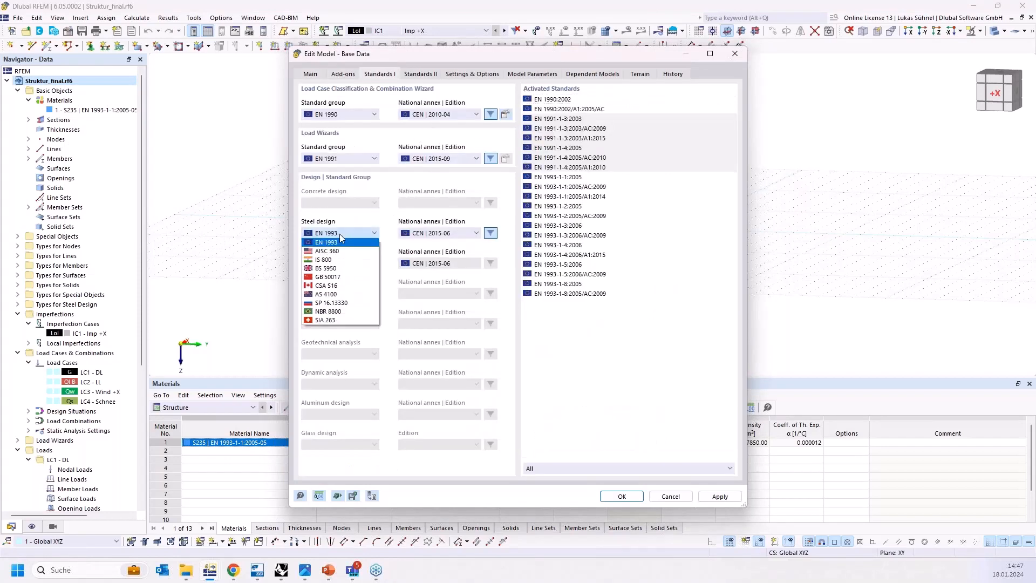
click(335, 233)
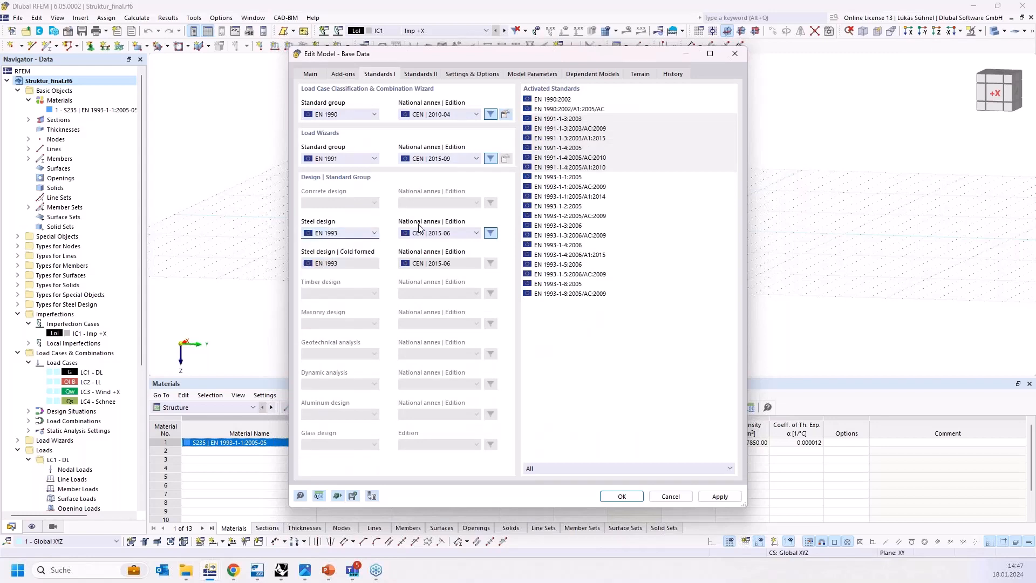
click(422, 234)
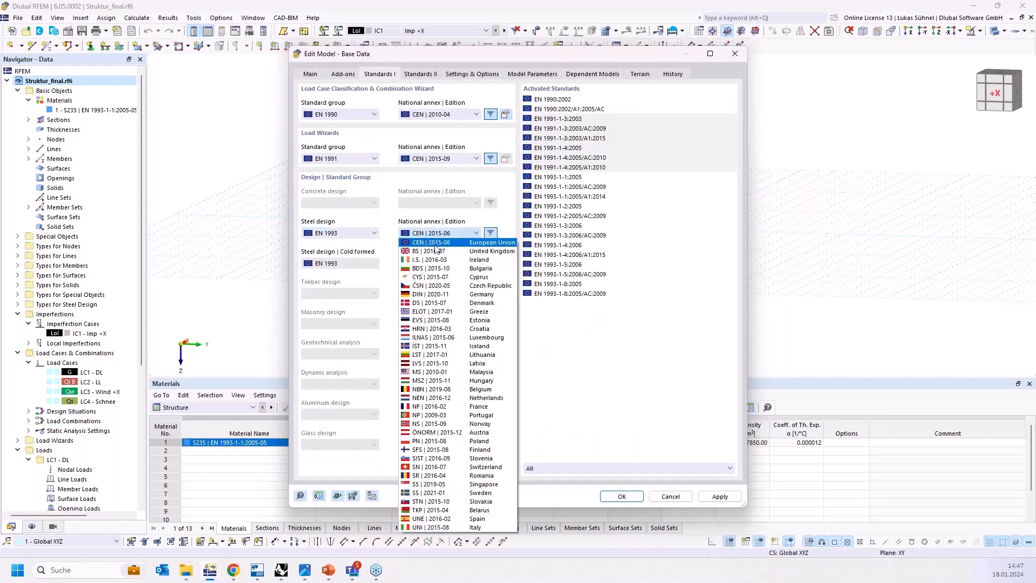
click(437, 234)
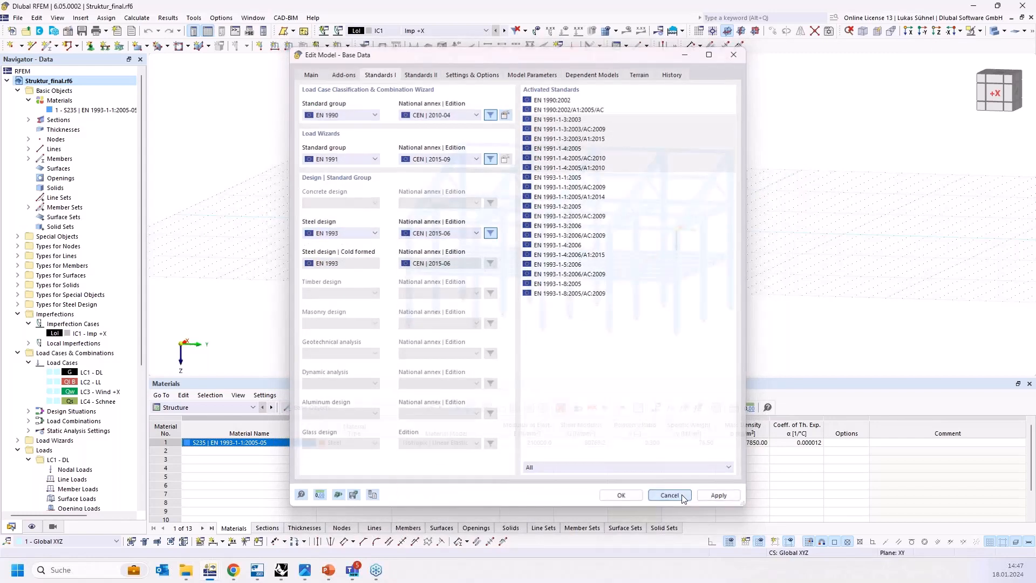
Review the main and stability parameters of the Standard ultimate configuration in Steel Design, leaving without changes.
click(672, 496)
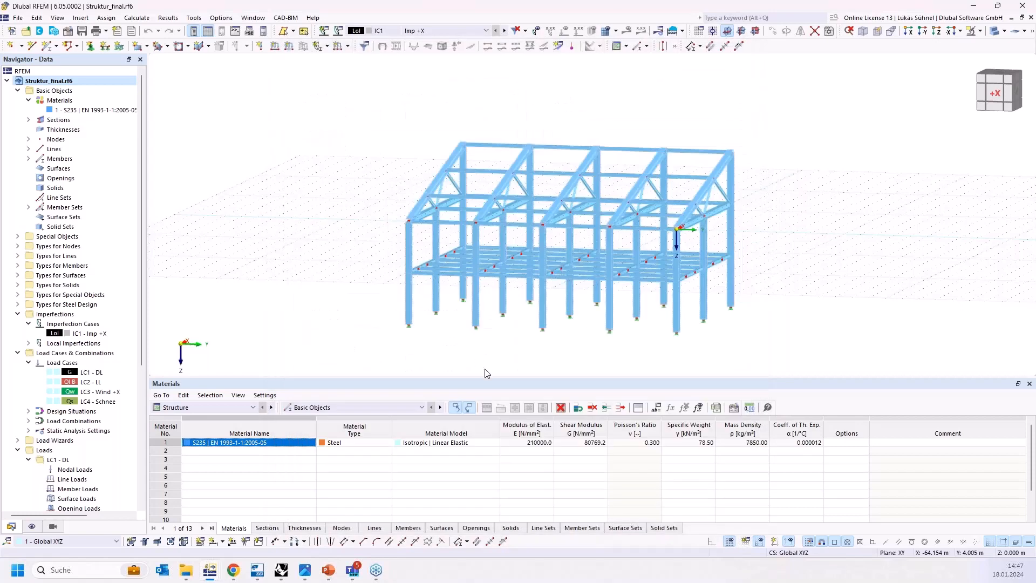
click(238, 408)
click(205, 460)
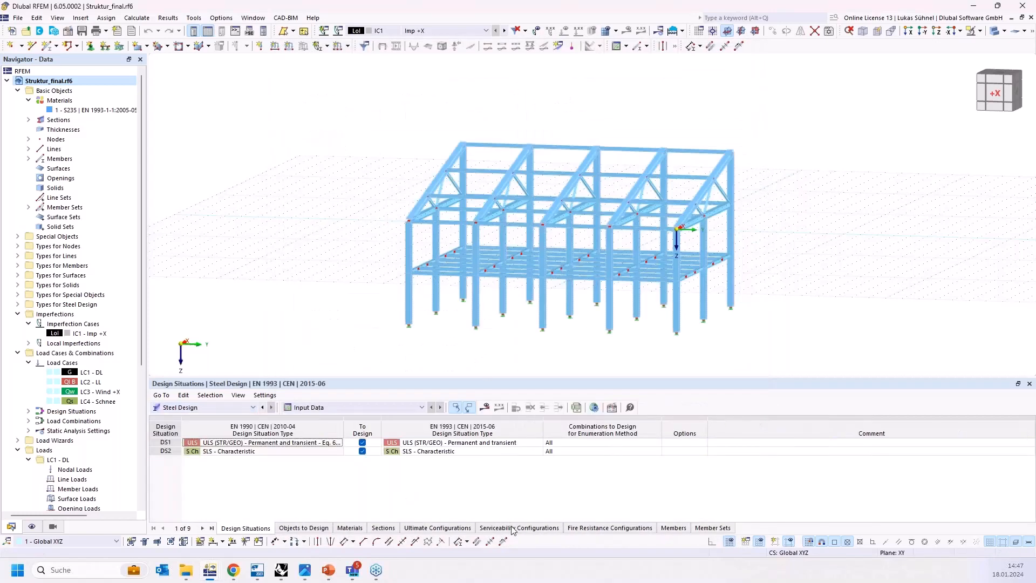
click(424, 528)
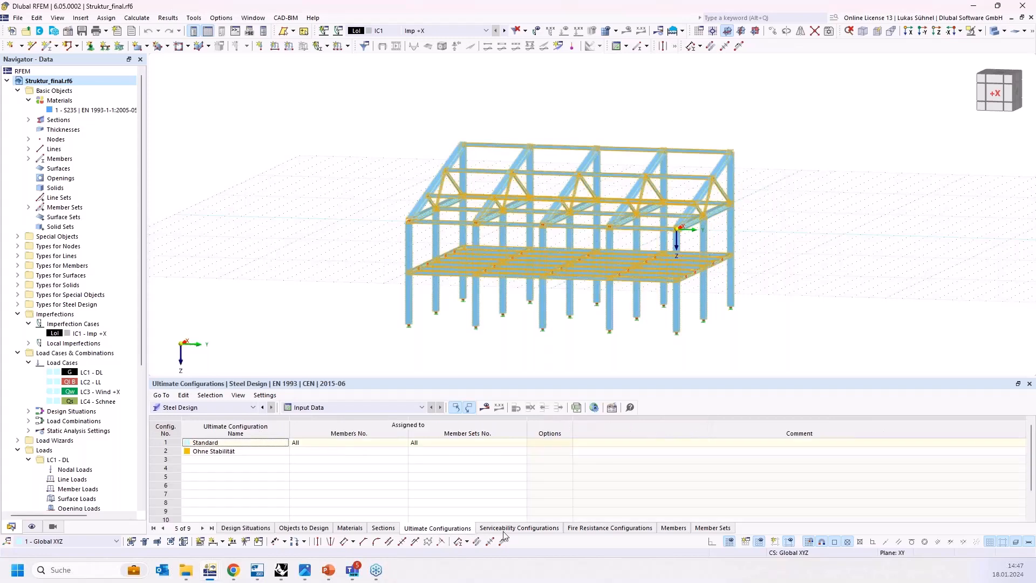
click(167, 444)
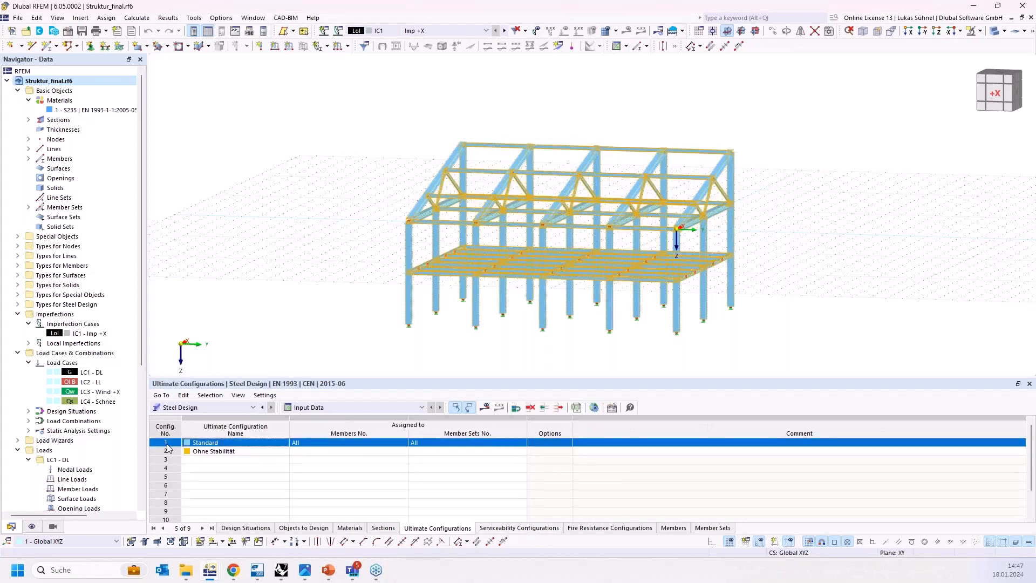
double_click(167, 443)
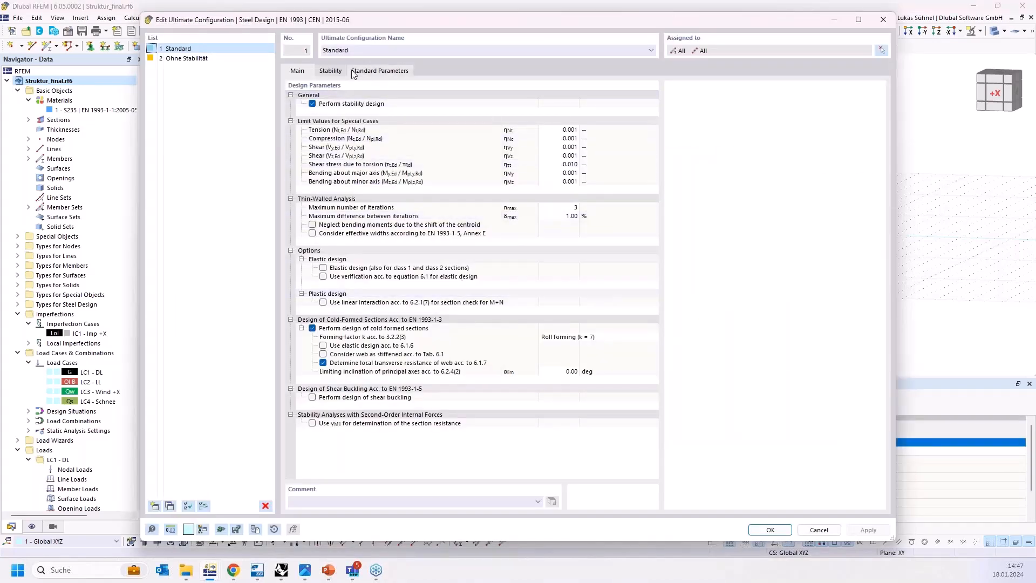
click(332, 72)
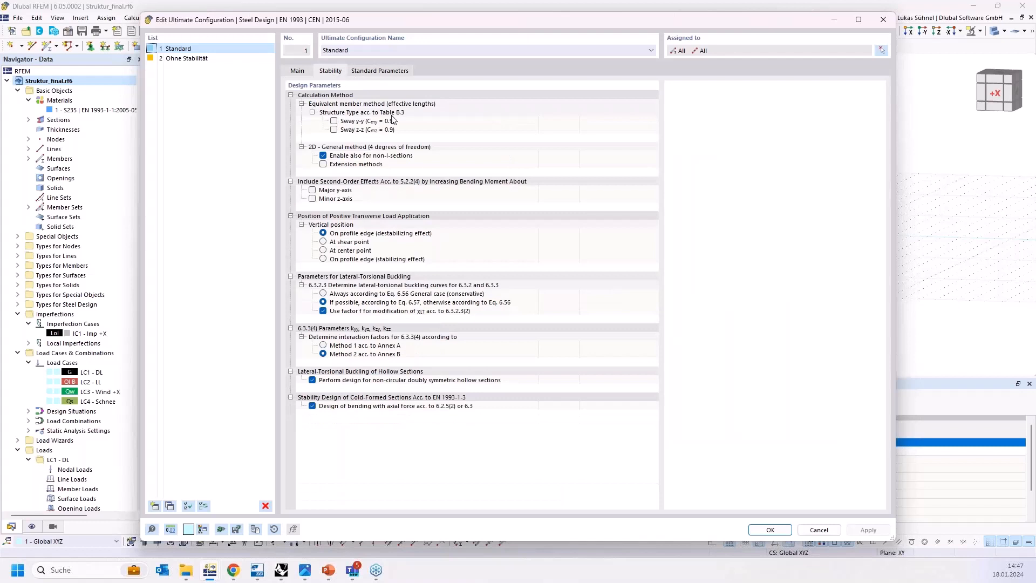
click(819, 530)
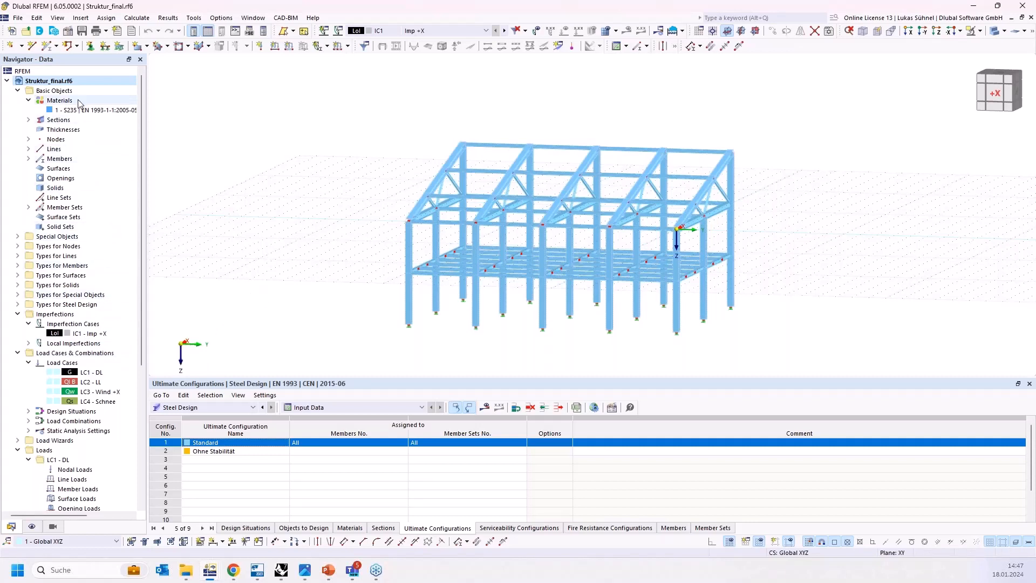
Expand Types for Steel Design and open truss member 36 to inspect its design types.
right_click(67, 81)
click(383, 115)
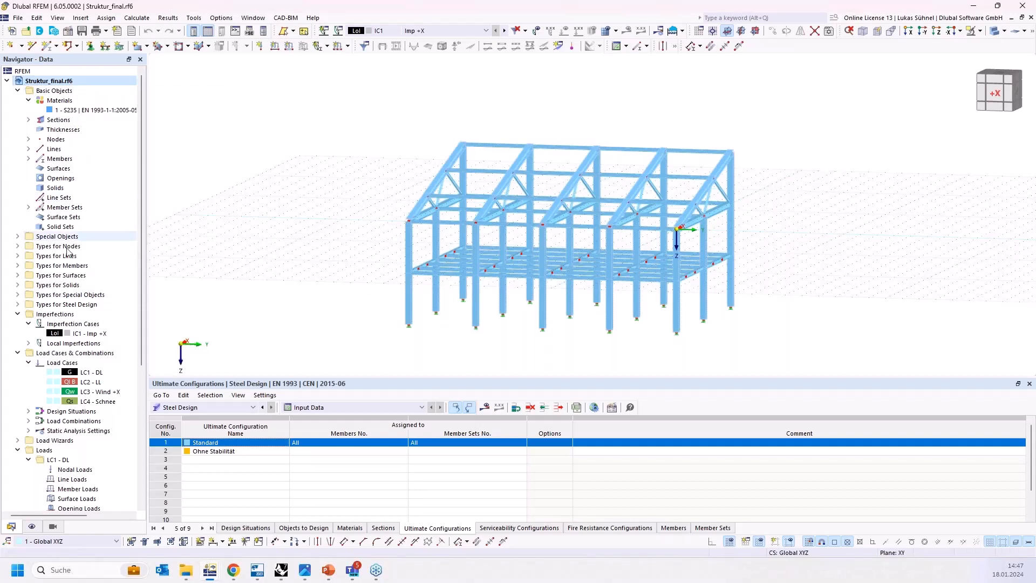
click(17, 305)
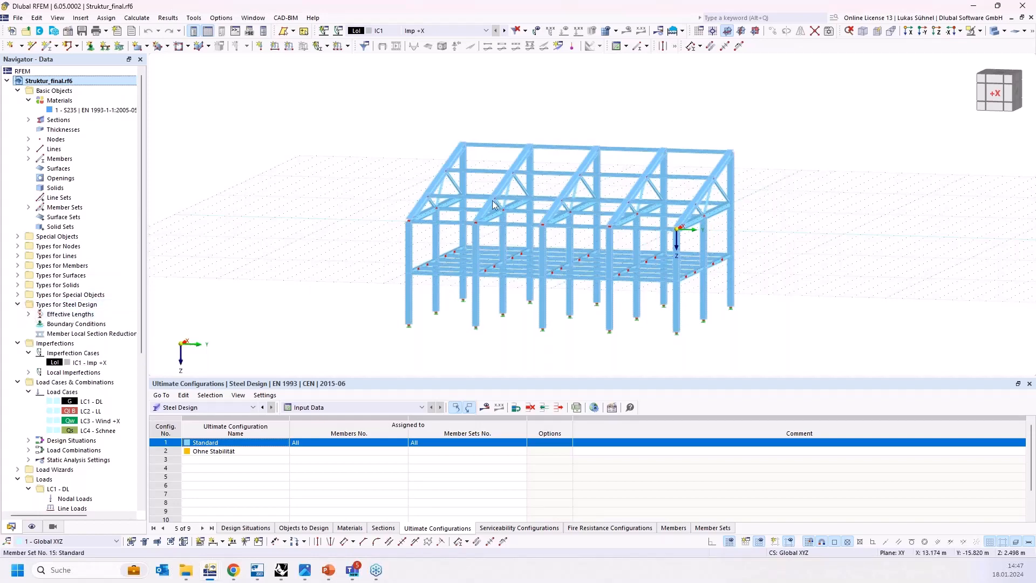
scroll(711, 207, up, 3)
scroll(711, 206, up, 4)
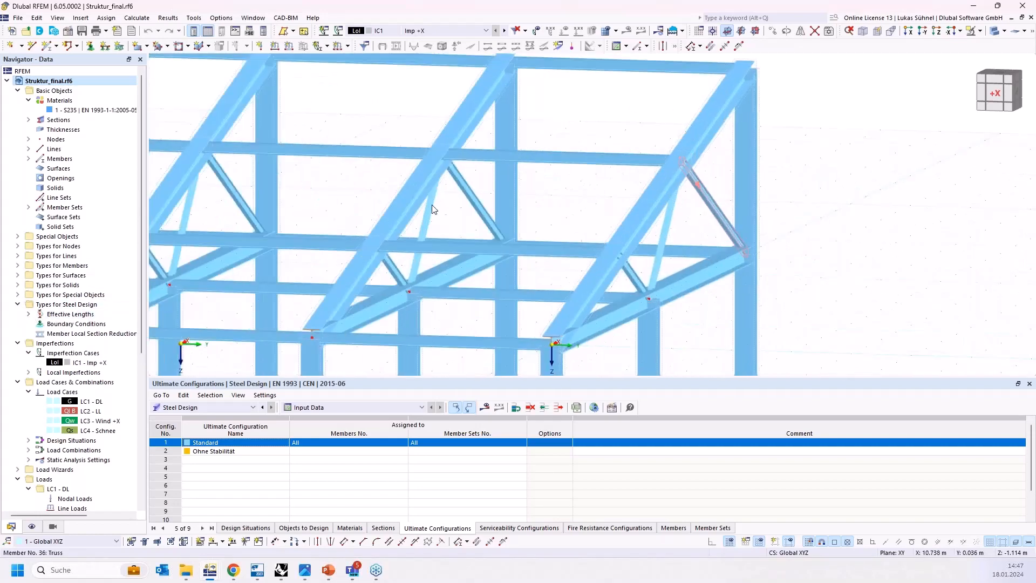
double_click(432, 205)
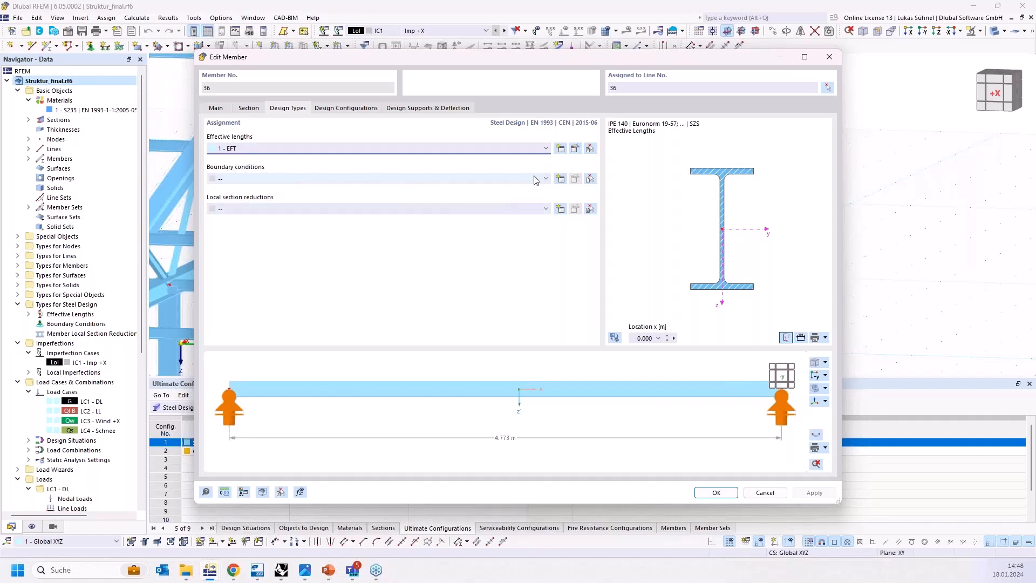
Examine the nodal supports of effective length EFT and compare its length factors with the absolute values option.
click(574, 151)
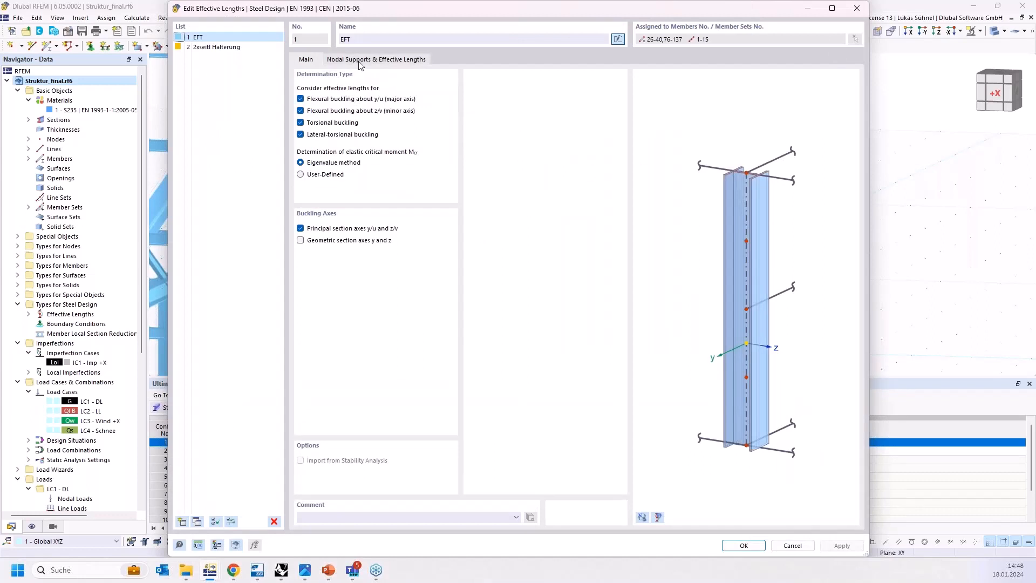
click(360, 61)
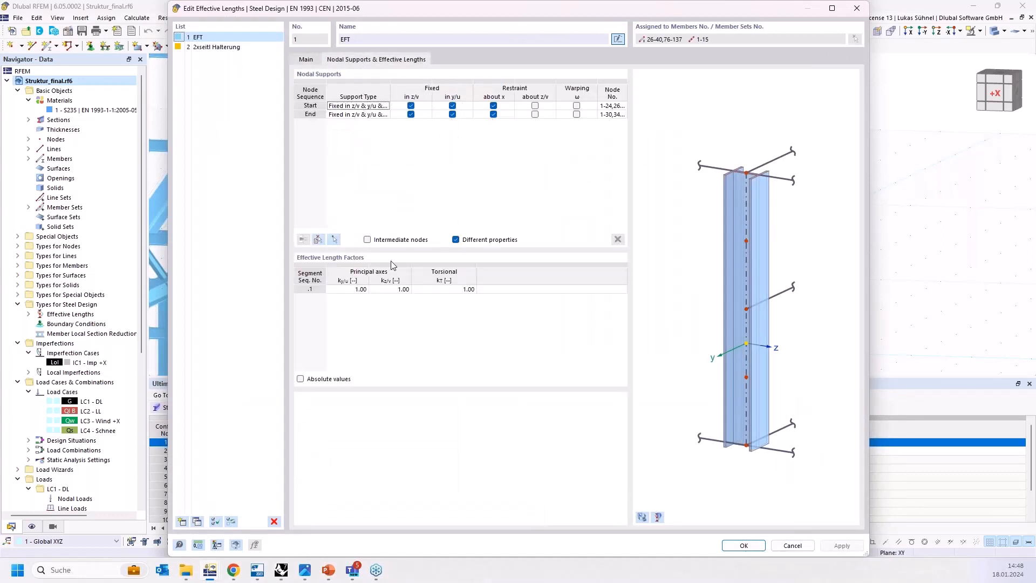
click(300, 379)
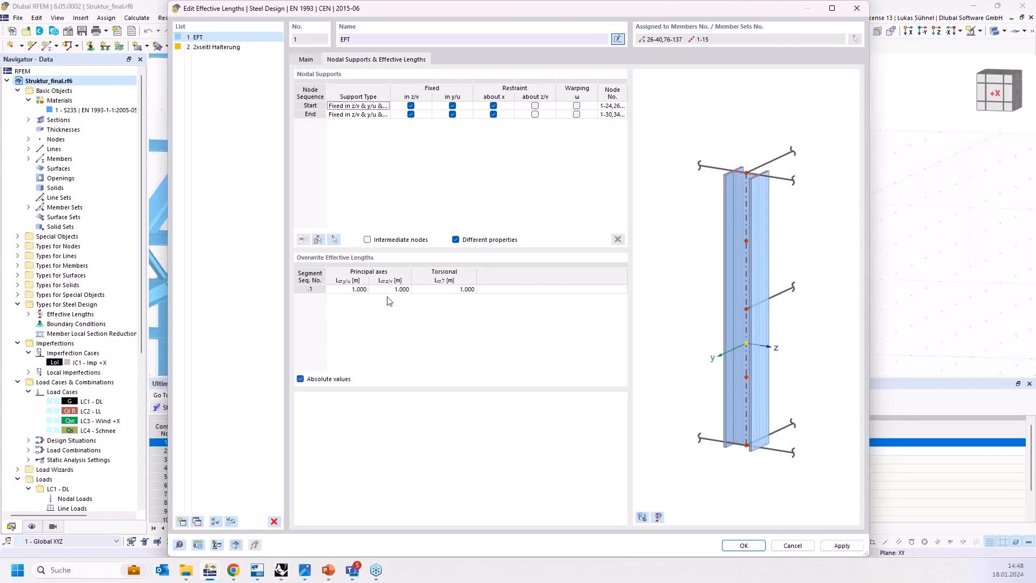
click(300, 379)
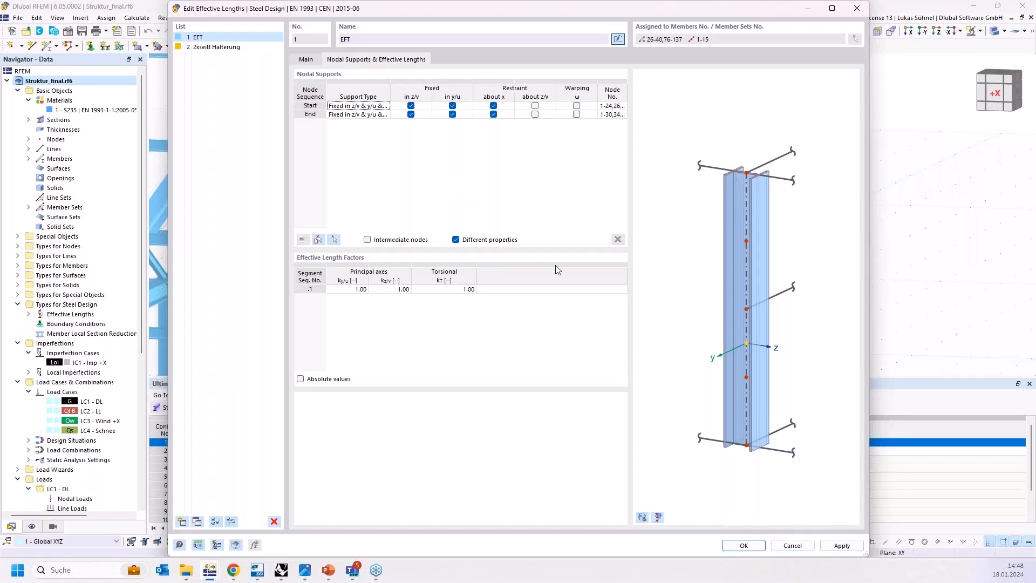
Examine the nodal supports and length factors of effective length 2xseitl Halterung, leaving the effective lengths and the member without changes.
click(315, 60)
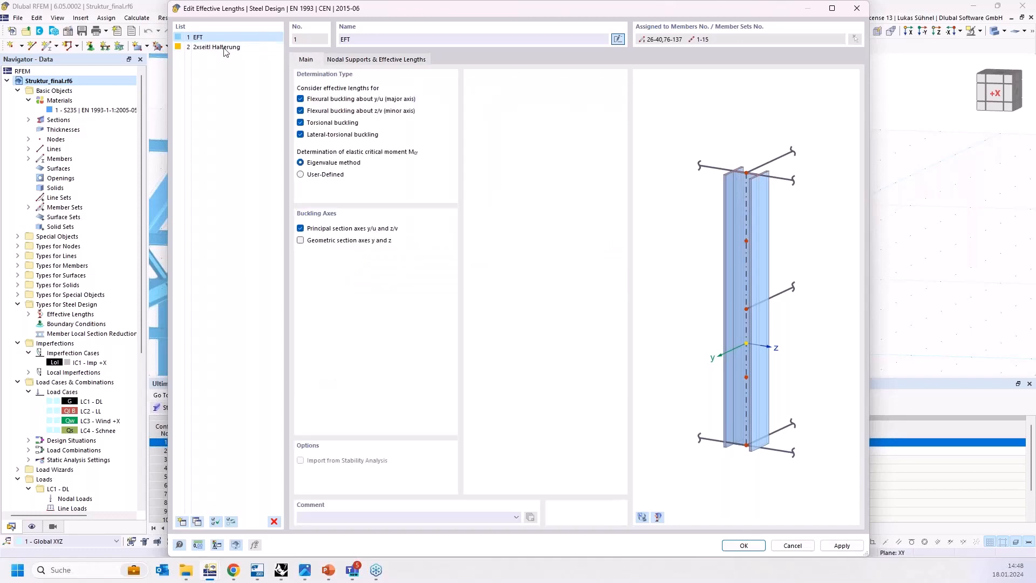
click(206, 47)
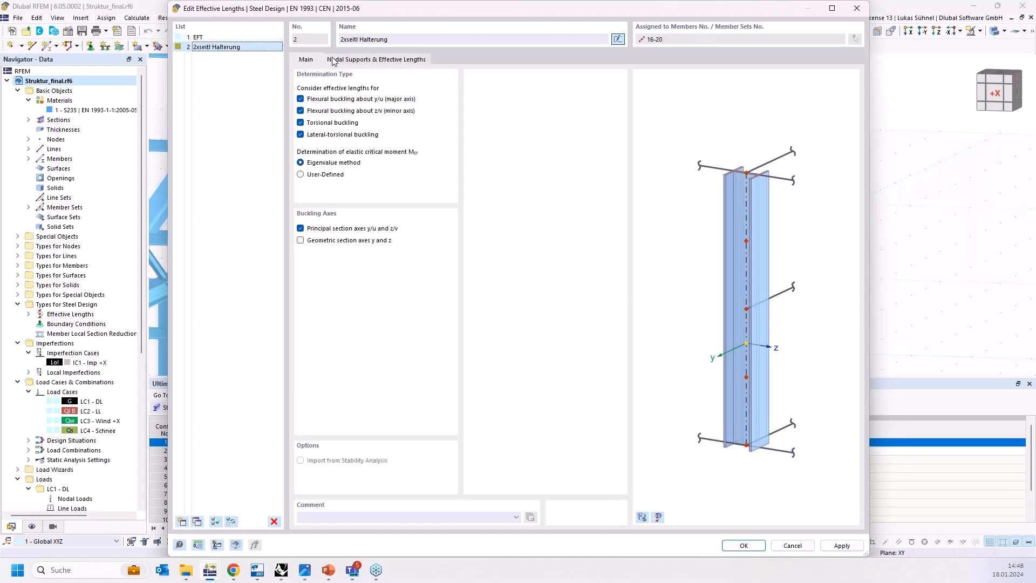
click(337, 61)
click(792, 545)
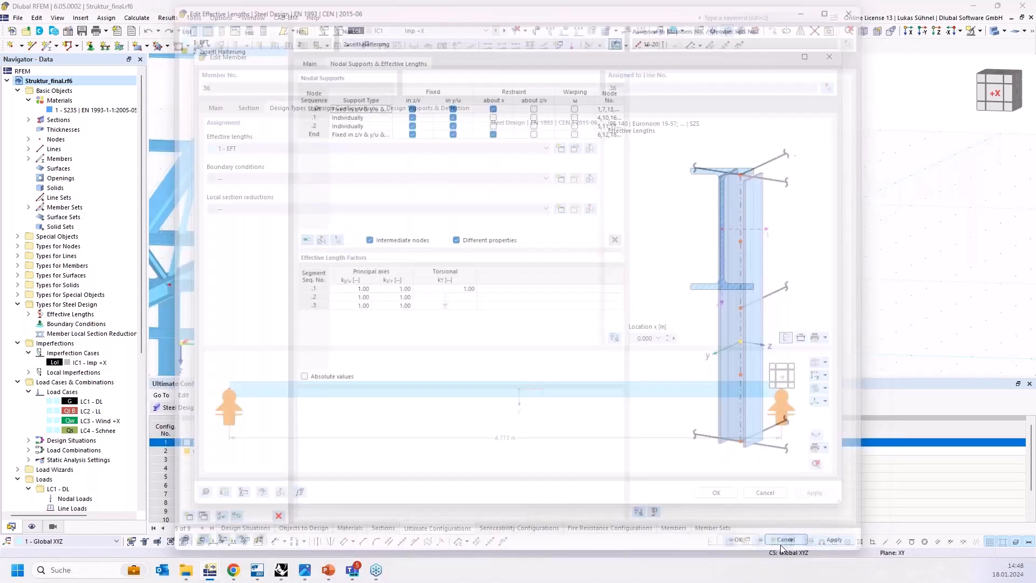
click(766, 493)
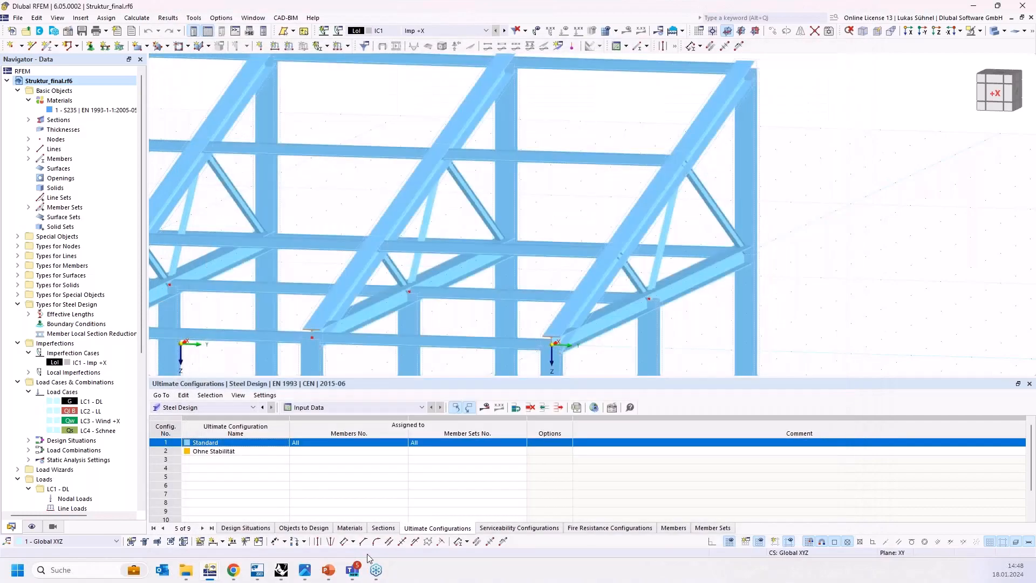
Switch to Grasshopper and delete the number slider beside the Truss UG/LG member component.
click(282, 570)
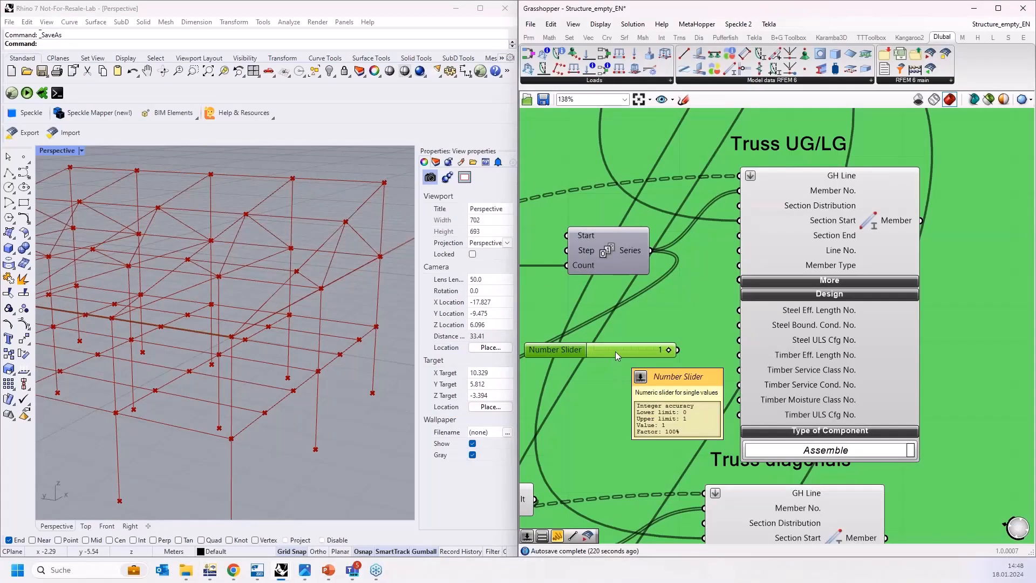
drag(620, 353, 720, 319)
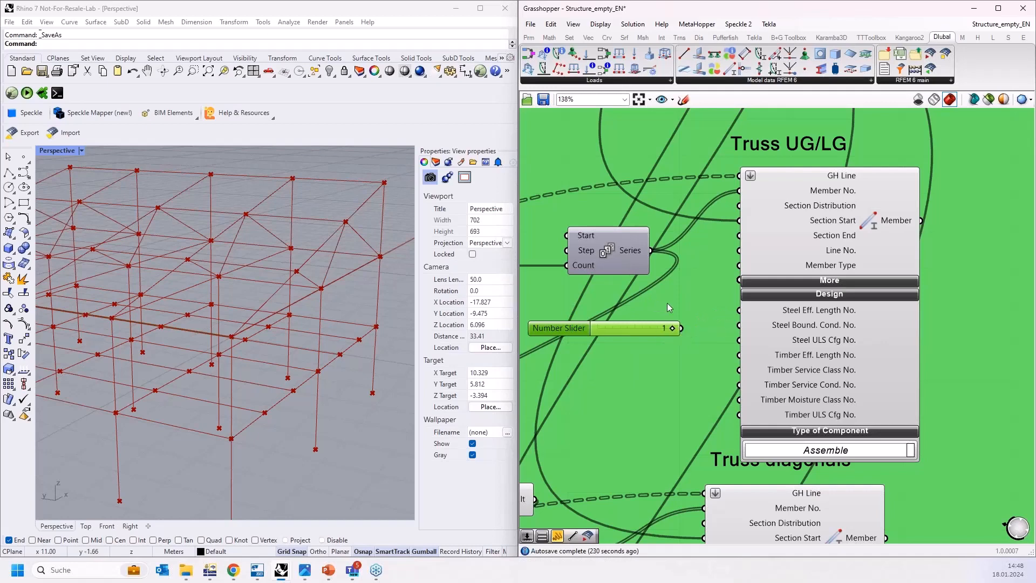
scroll(667, 303, down, 2)
key(Delete)
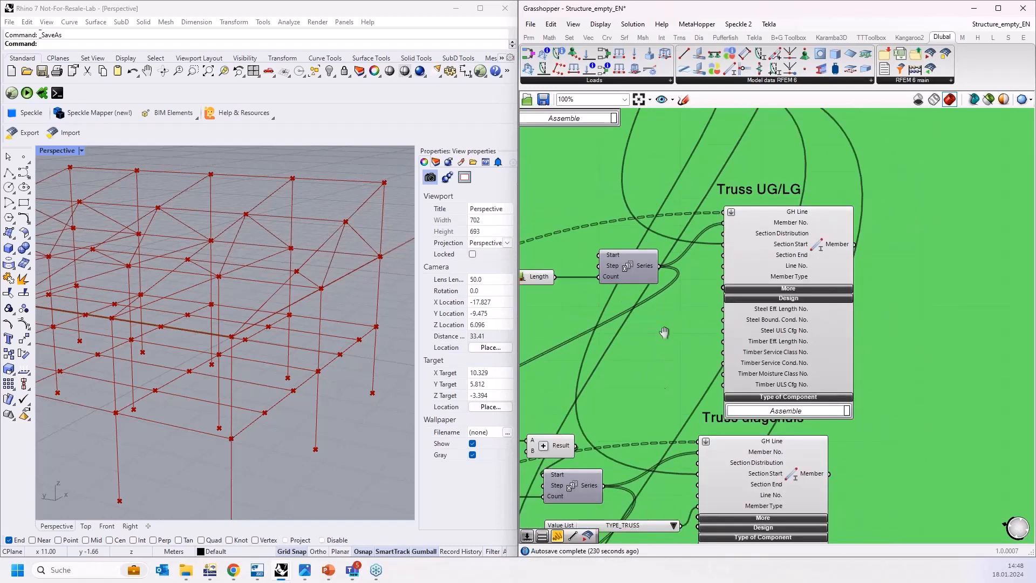
Move the Truss diagonals member component away from its heading and expand its Design inputs.
right_drag(662, 331, 683, 166)
scroll(747, 300, up, 2)
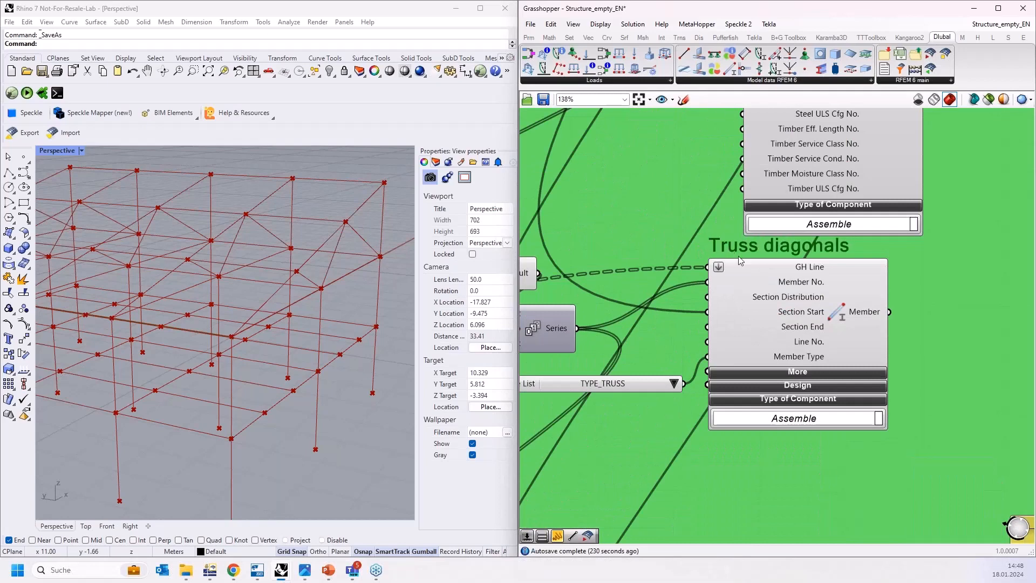
drag(753, 297, 803, 327)
click(814, 400)
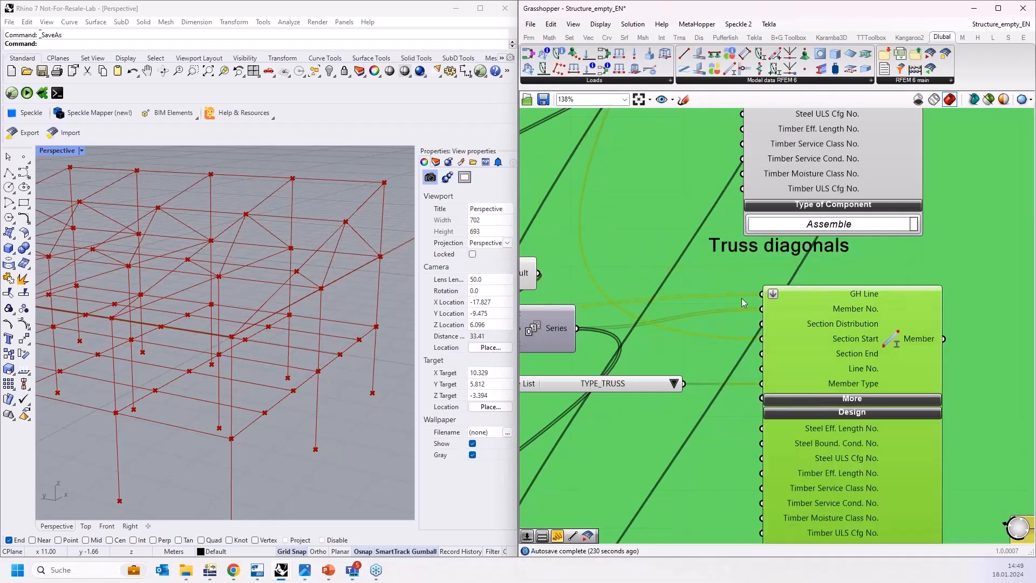
Add a number slider with the value 1 and connect it to Steel Eff. Length No. and Steel ULS Cfg No. of Truss diagonals.
scroll(701, 264, down, 2)
double_click(651, 368)
text(1)
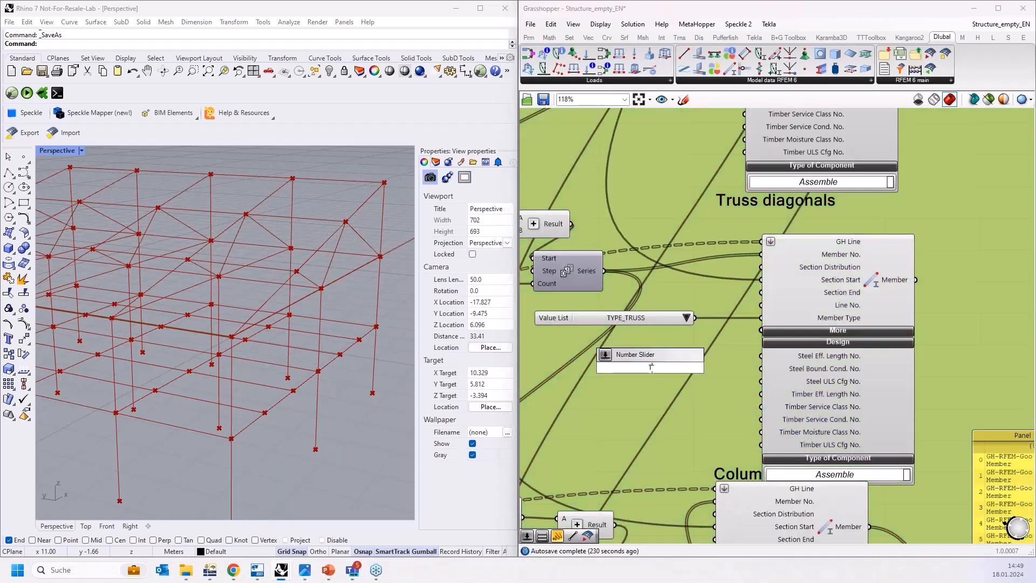
key(Return)
drag(717, 368, 761, 381)
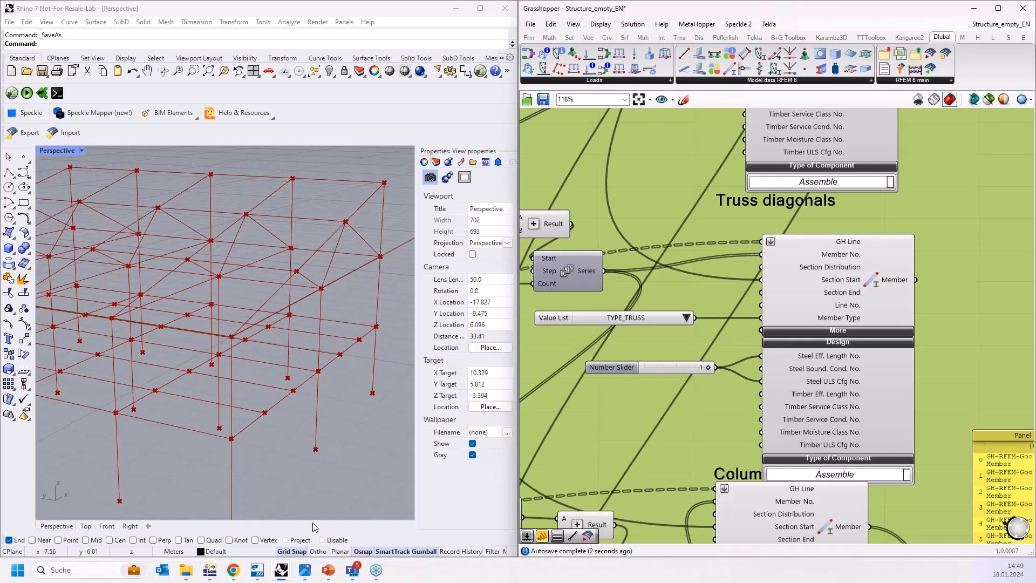
Switch to RFEM and review the nodal supports and effective length factors of EFT, leaving without changes.
click(210, 570)
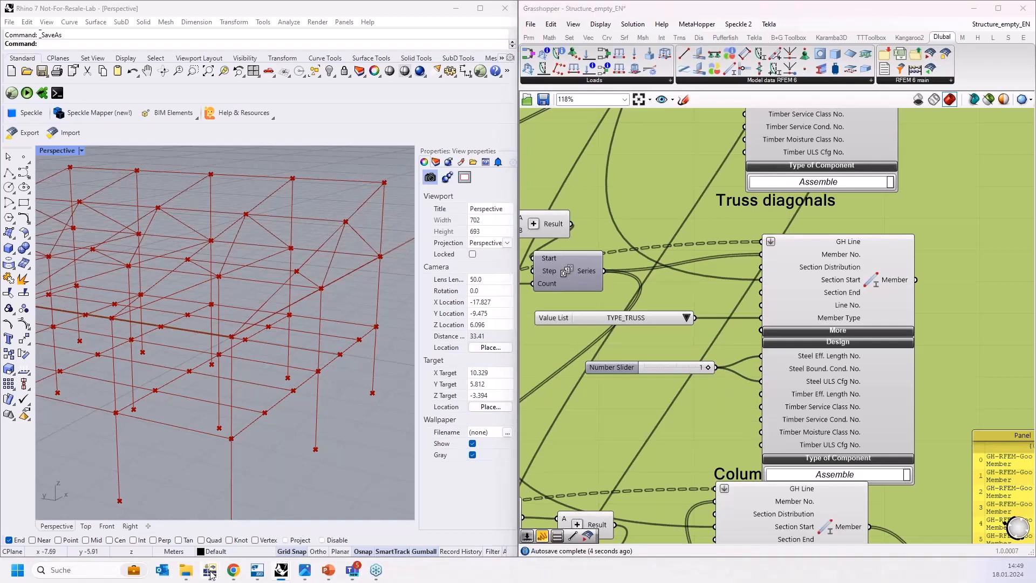
click(28, 315)
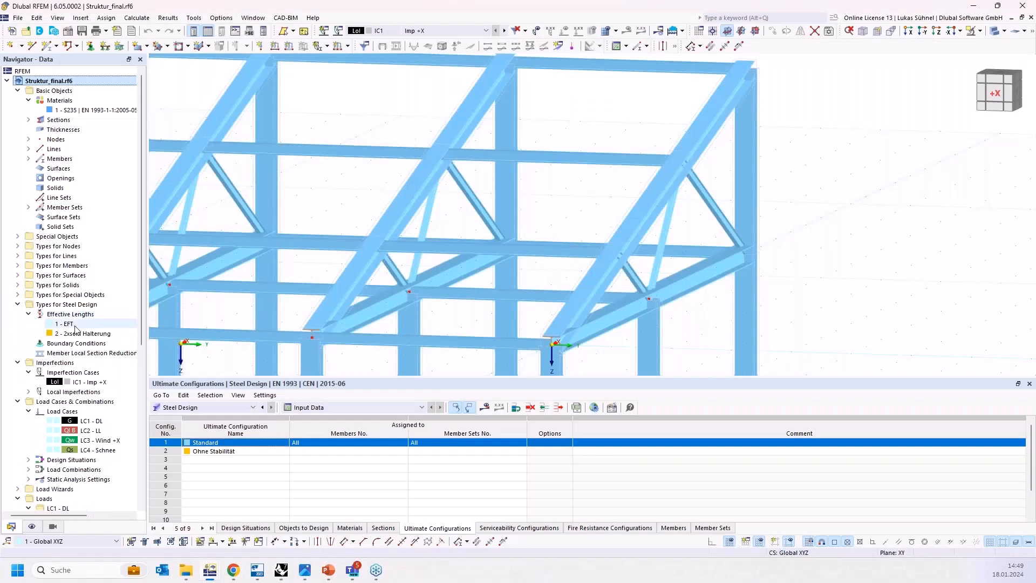
double_click(64, 324)
click(388, 60)
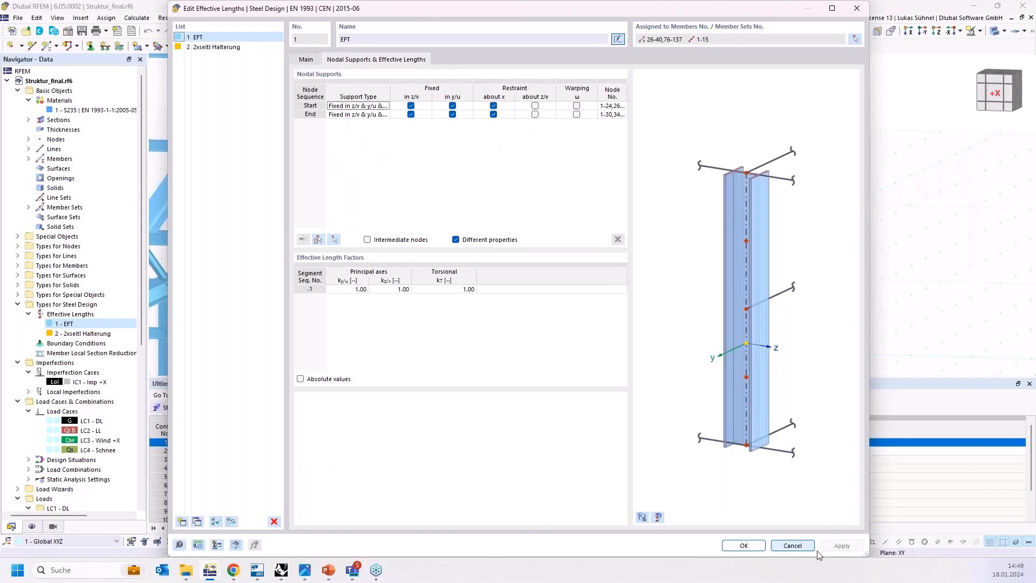
click(793, 546)
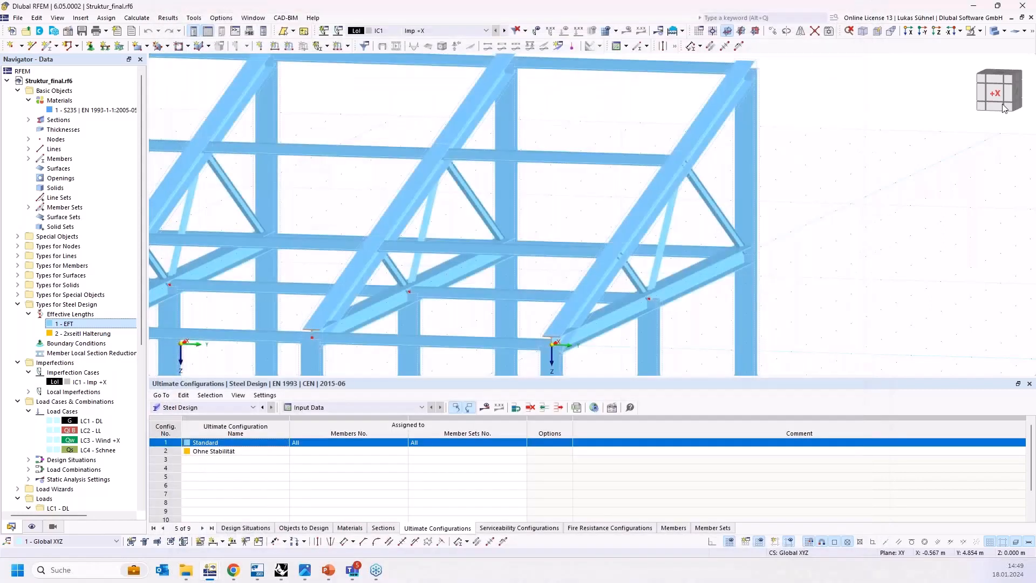
Return to Grasshopper and look over the Design inputs of the Truss diagonals and Truss UG/LG components.
click(974, 7)
scroll(641, 273, down, 2)
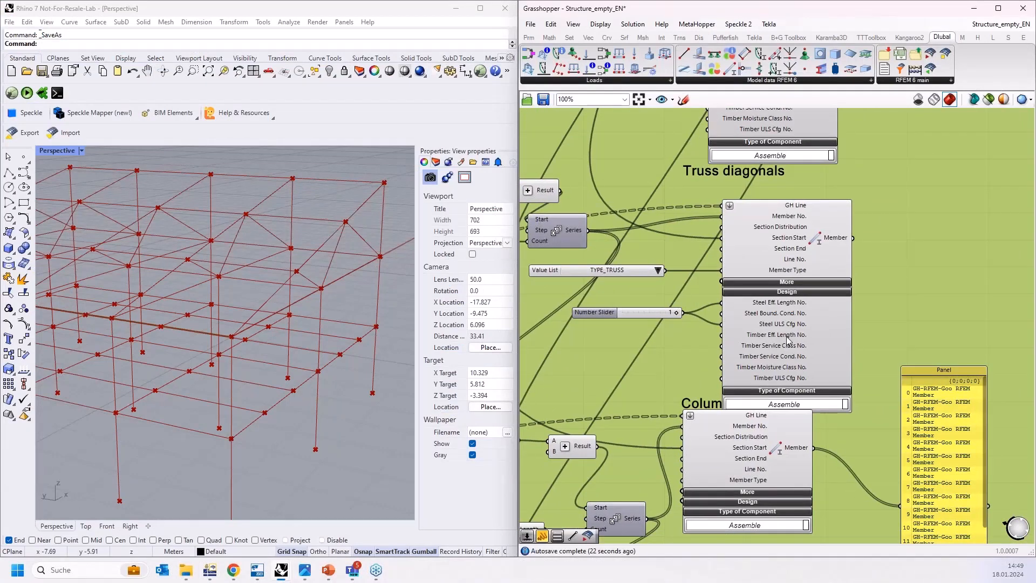
click(771, 341)
scroll(771, 341, down, 4)
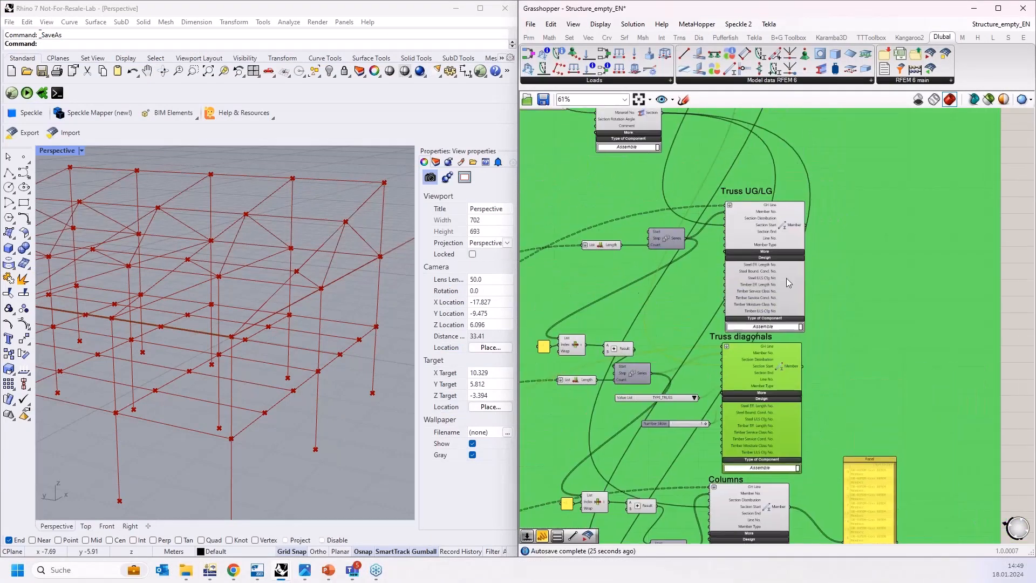
click(769, 273)
Move the Series component that numbers the Columns members farther away from the Columns member component.
right_drag(830, 342, 827, 218)
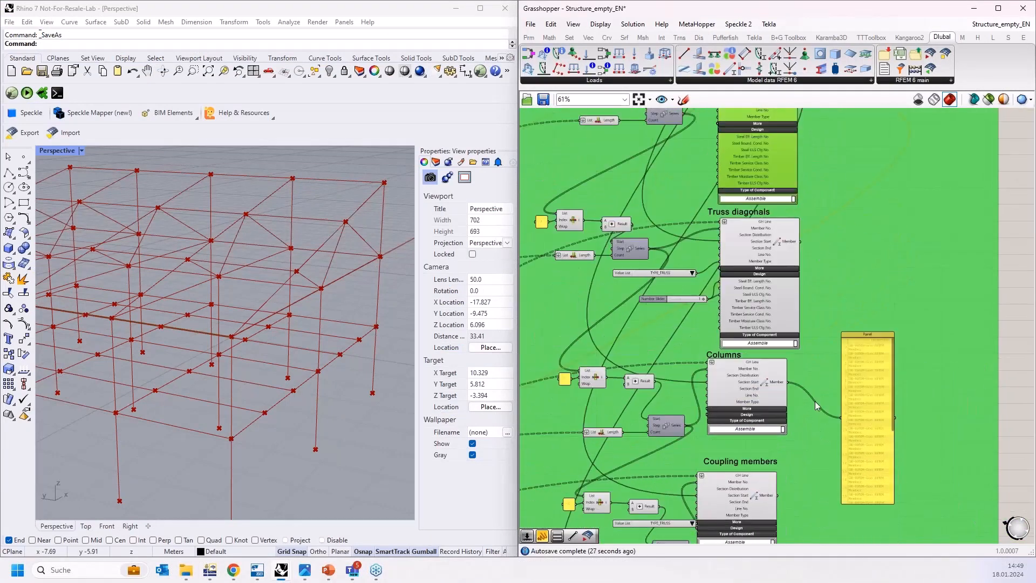
right_drag(804, 418, 762, 269)
scroll(750, 262, up, 3)
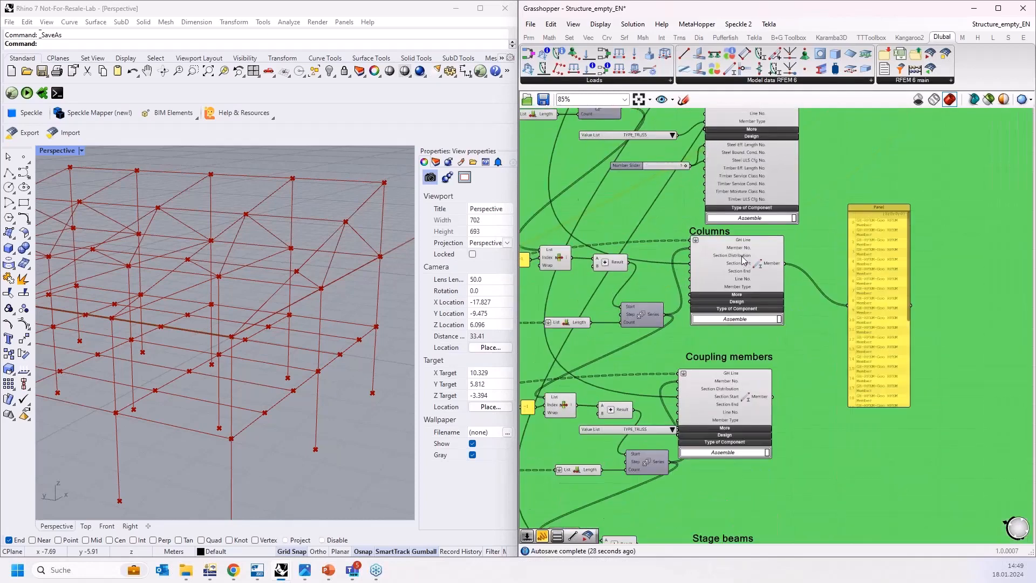
scroll(834, 276, down, 1)
right_drag(840, 303, 878, 288)
click(642, 324)
drag(643, 324, 611, 302)
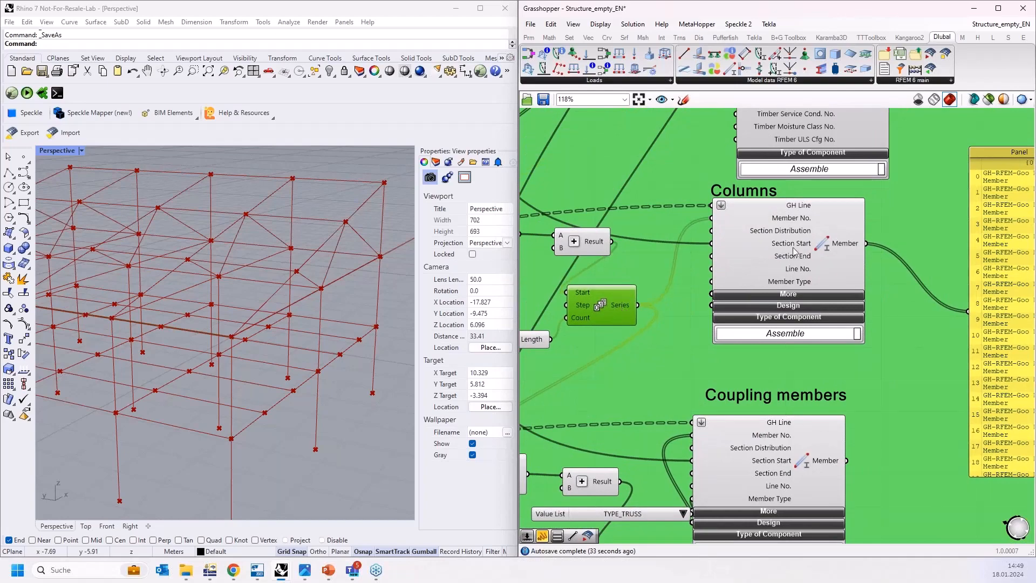
Move the Coupling members component farther from its Series and Value List, and expand its Design inputs.
drag(788, 269, 785, 276)
scroll(785, 277, down, 5)
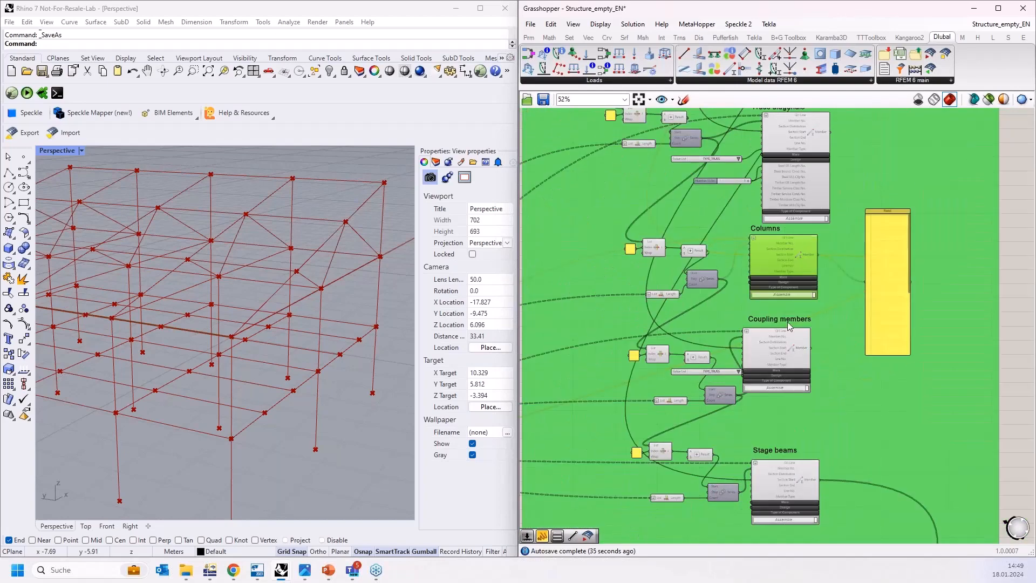
scroll(788, 325, up, 2)
right_drag(784, 378, 796, 309)
scroll(797, 310, up, 3)
drag(799, 291, 852, 302)
click(831, 352)
right_drag(666, 471, 658, 397)
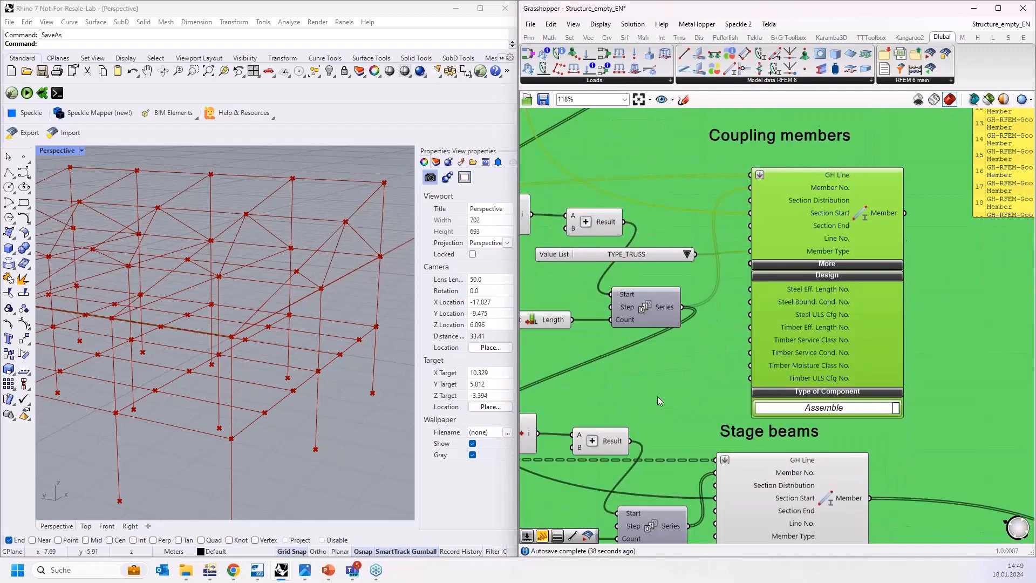
Add a number slider with the value 1 and connect it to Steel Eff. Length No. and Steel ULS Cfg No. of Coupling members.
double_click(657, 396)
text(1)
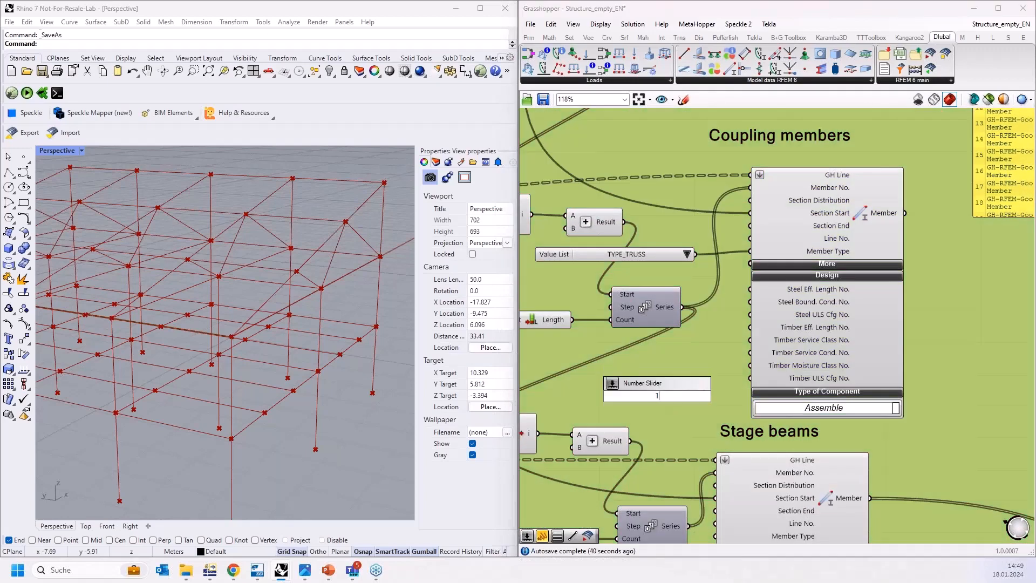
key(Return)
drag(690, 371, 748, 292)
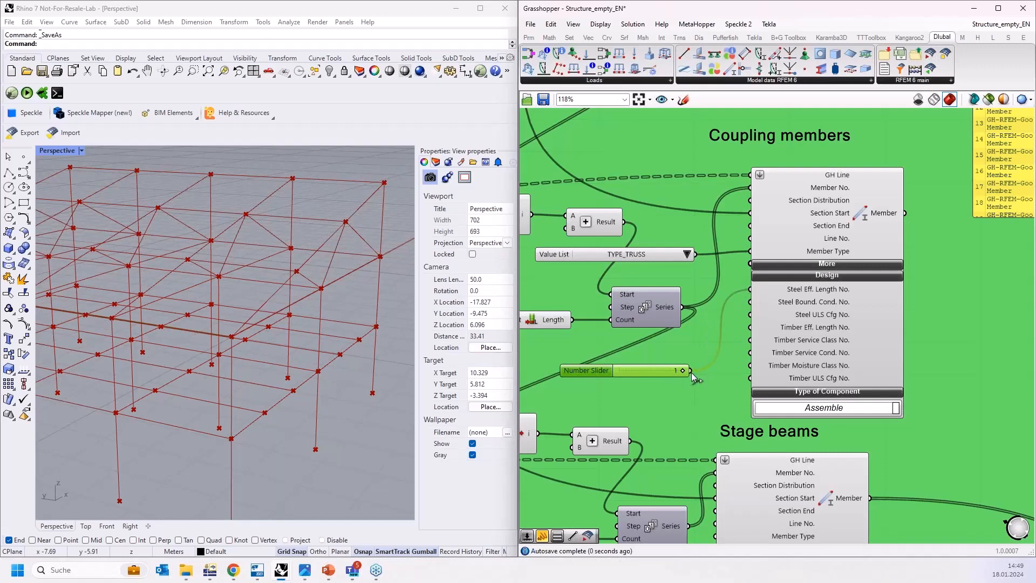
drag(692, 373, 745, 319)
Move the Stage beams component farther from its Series and place a copy of the Coupling members number slider below that Series.
right_drag(696, 397, 704, 218)
scroll(704, 218, down, 1)
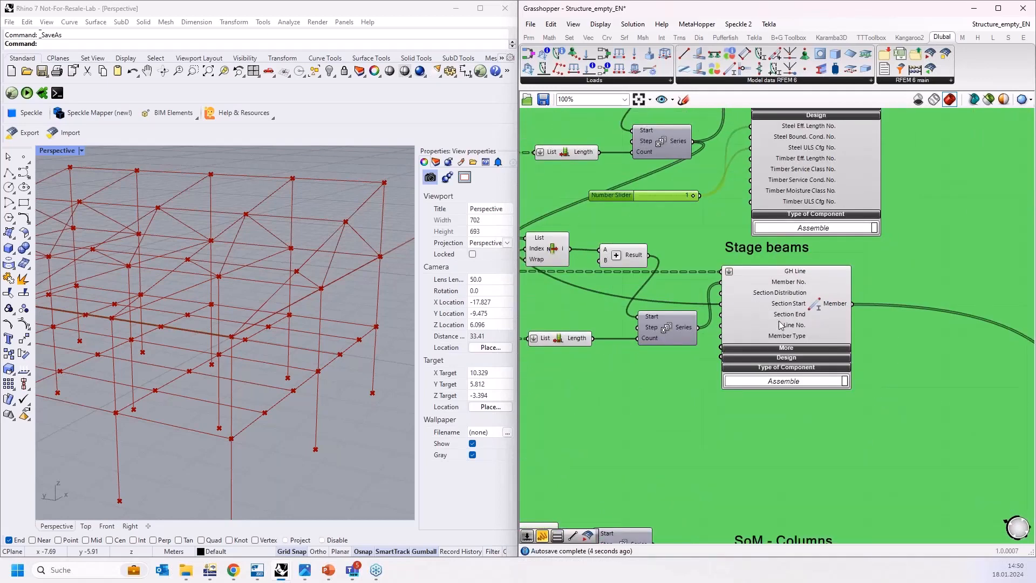
drag(781, 321, 849, 336)
click(669, 197)
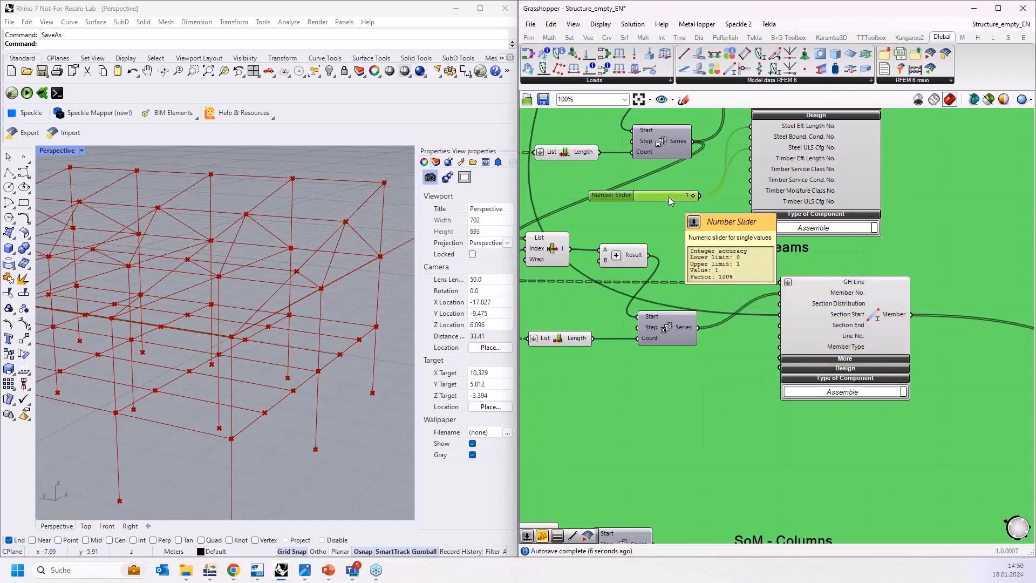
key(ctrl+c)
key(ctrl+v)
drag(670, 201, 677, 387)
Connect the copied slider to Steel Eff. Length No. and Steel ULS Cfg No. of Stage beams and shift the component's label toward it.
click(815, 371)
scroll(763, 399, up, 2)
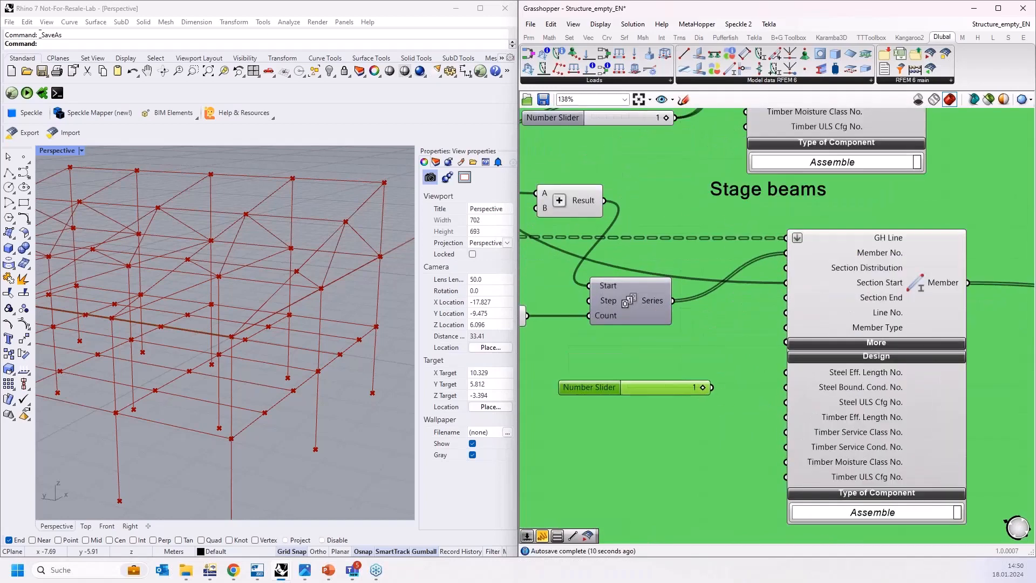
drag(762, 388, 780, 381)
drag(772, 419, 780, 416)
scroll(675, 391, down, 4)
scroll(701, 391, down, 3)
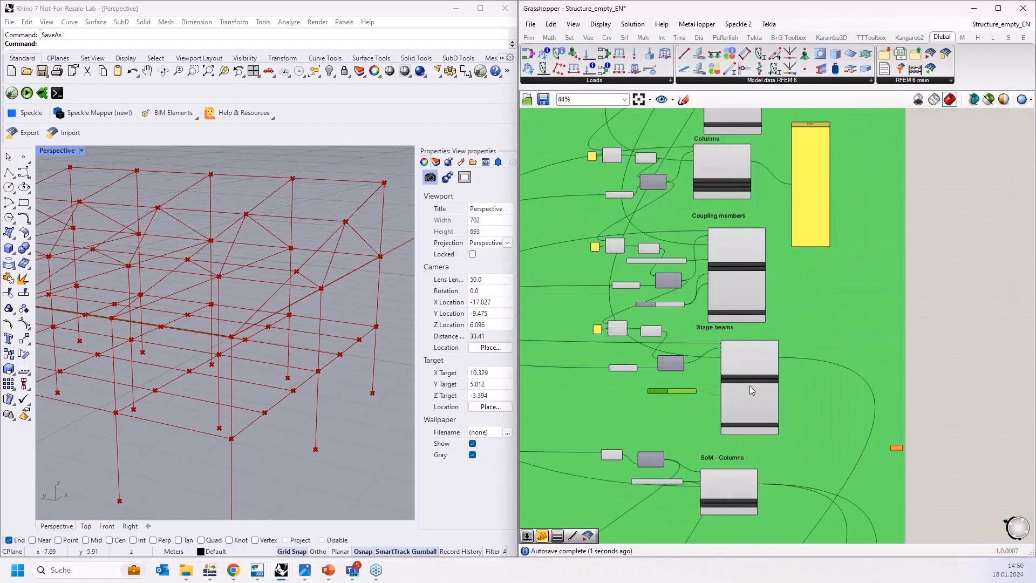
drag(720, 329, 734, 332)
Add a number slider with the value 1 and connect it to Steel Eff. Length No. and Steel ULS Cfg No. of SoM - Columns.
right_drag(783, 403, 779, 293)
scroll(707, 434, up, 3)
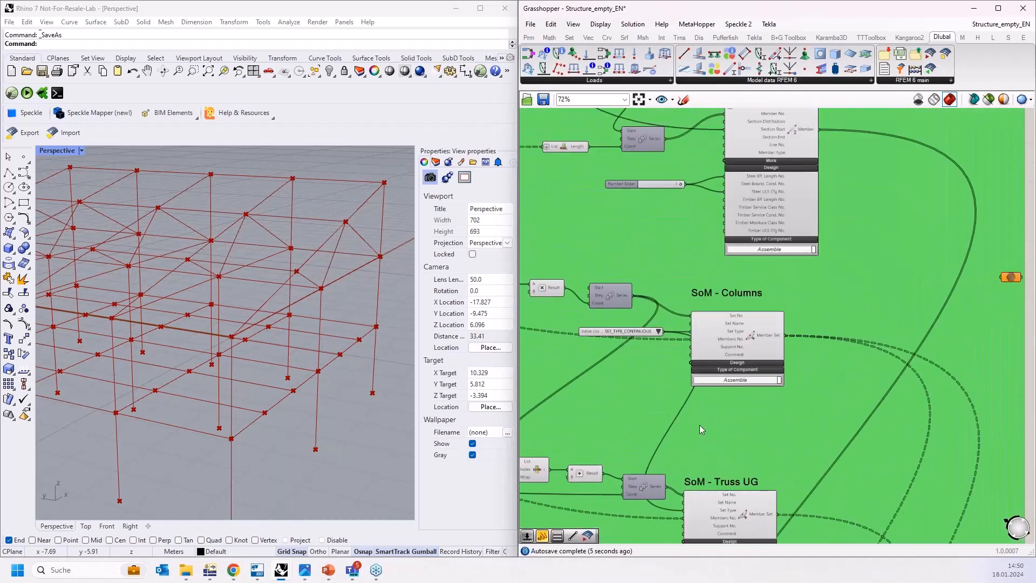
scroll(670, 393, up, 1)
right_drag(709, 426, 720, 324)
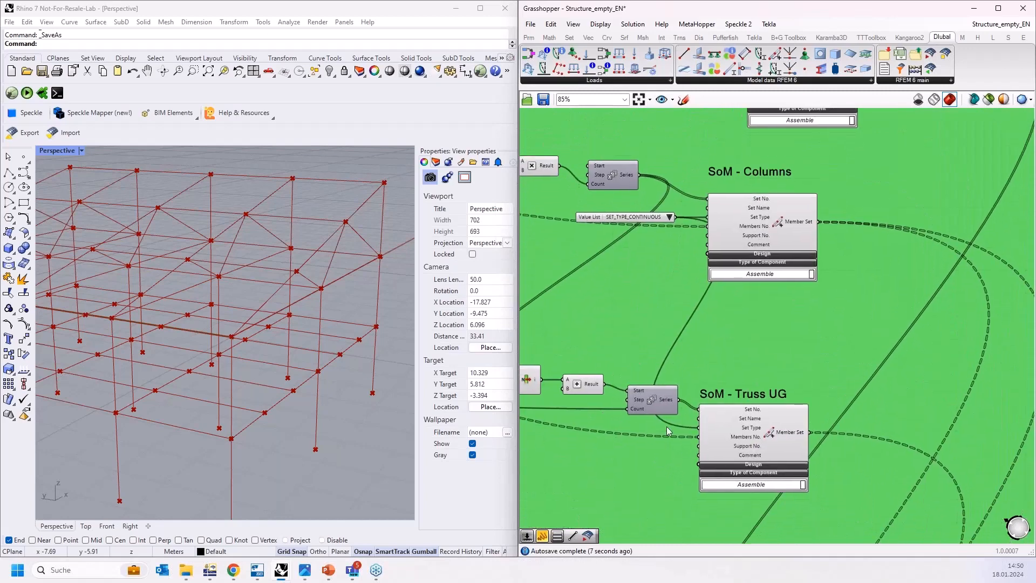
double_click(641, 264)
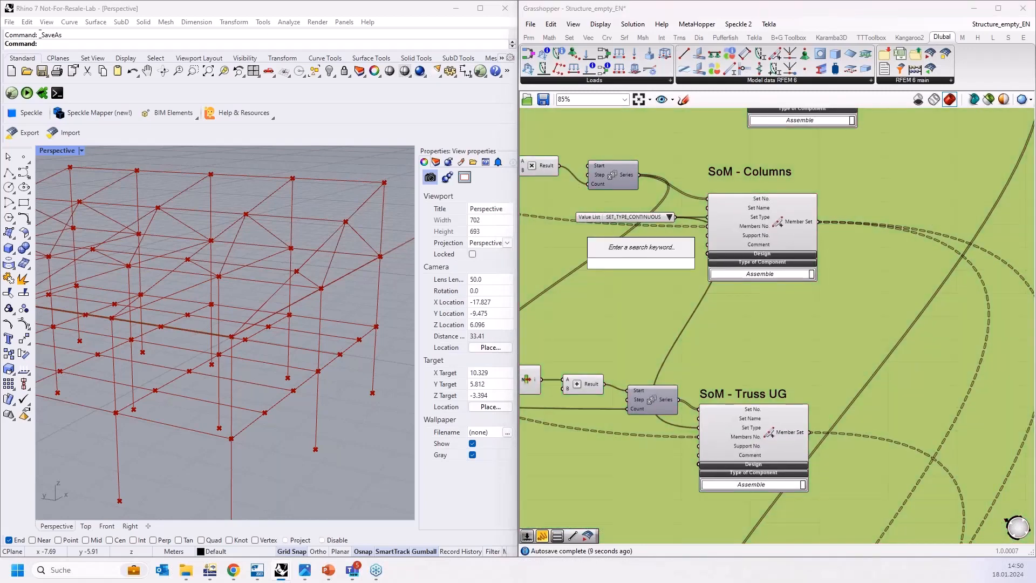
text(1)
key(Return)
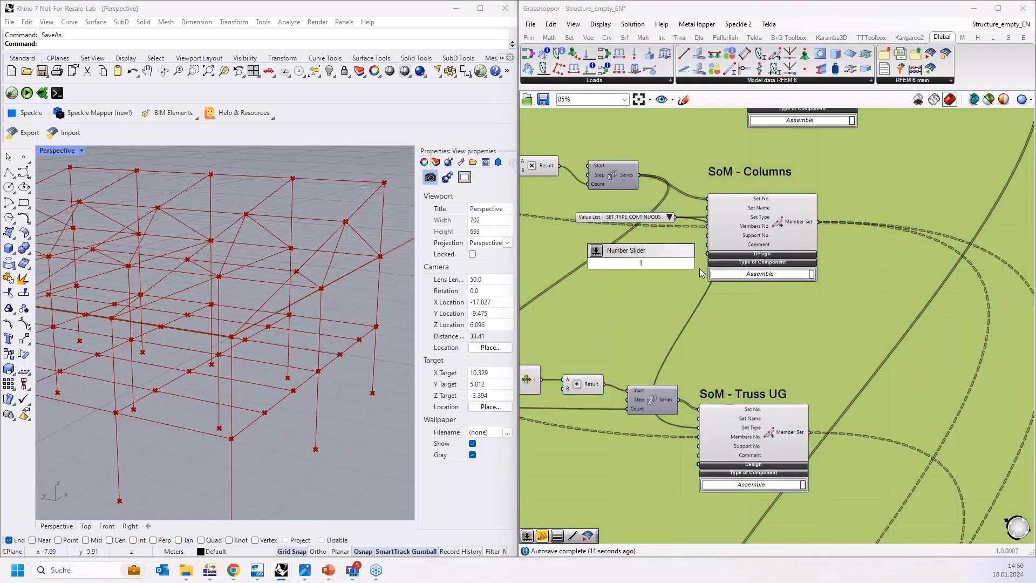
scroll(690, 270, up, 3)
click(789, 254)
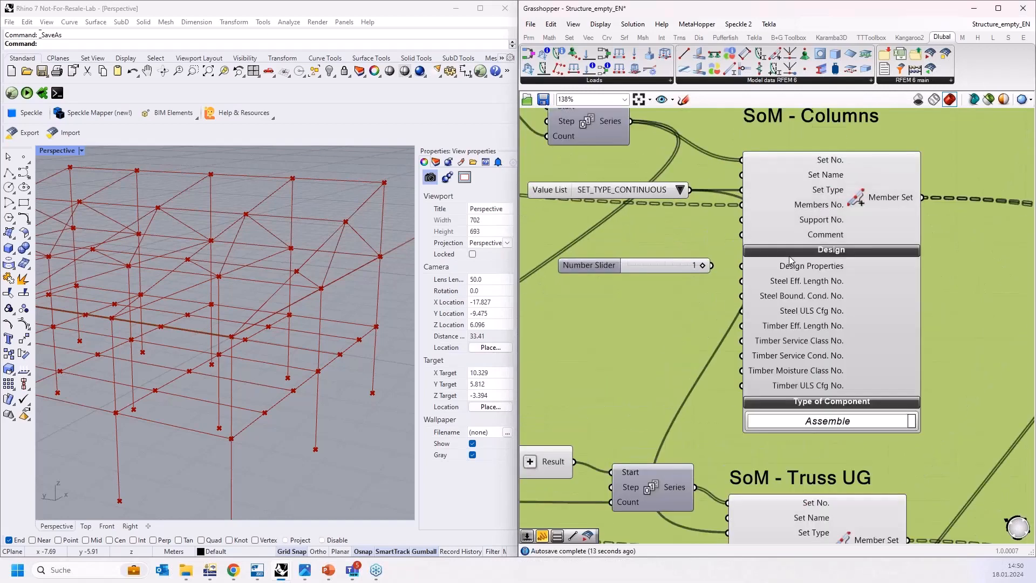
drag(713, 266, 742, 280)
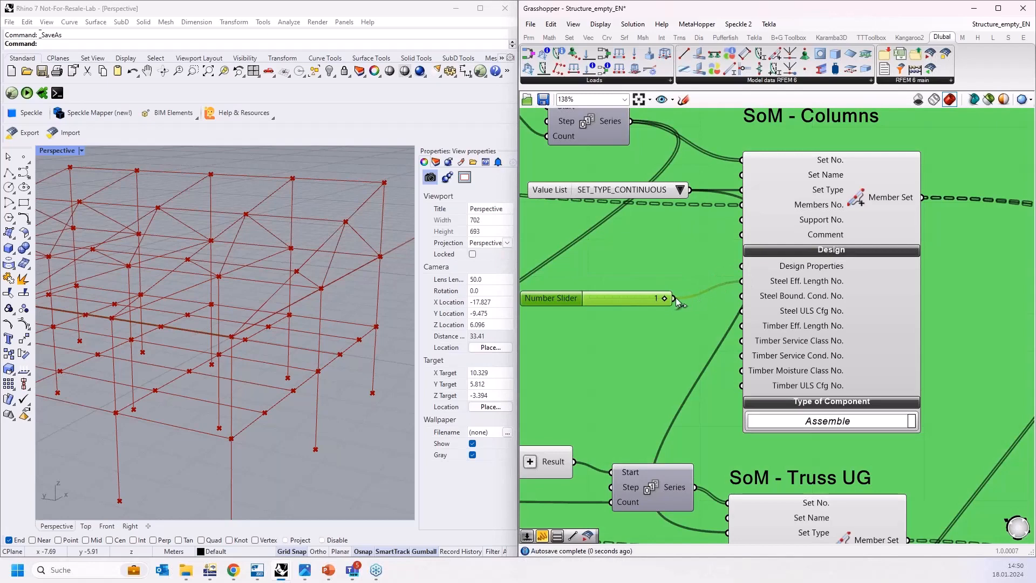
drag(675, 299, 742, 311)
Add a Boolean Toggle set to True and connect it to Design Properties of SoM - Columns.
double_click(628, 271)
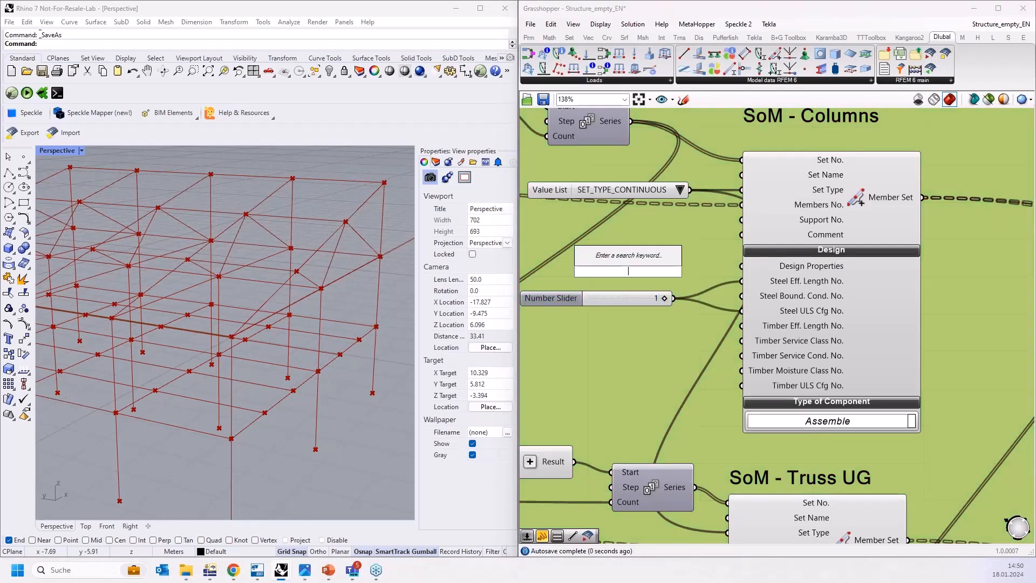
text(bool)
click(626, 245)
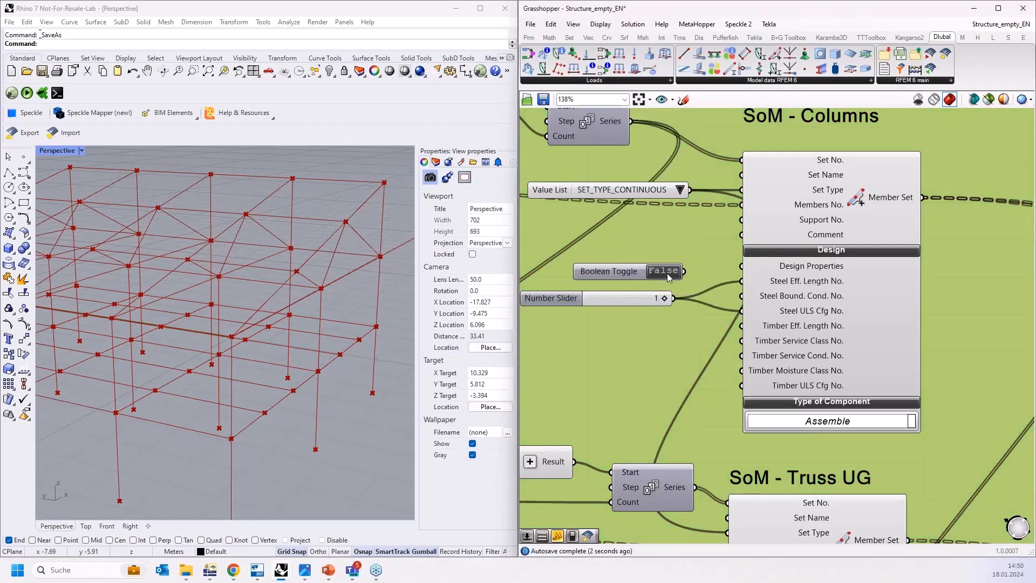
drag(684, 272, 742, 266)
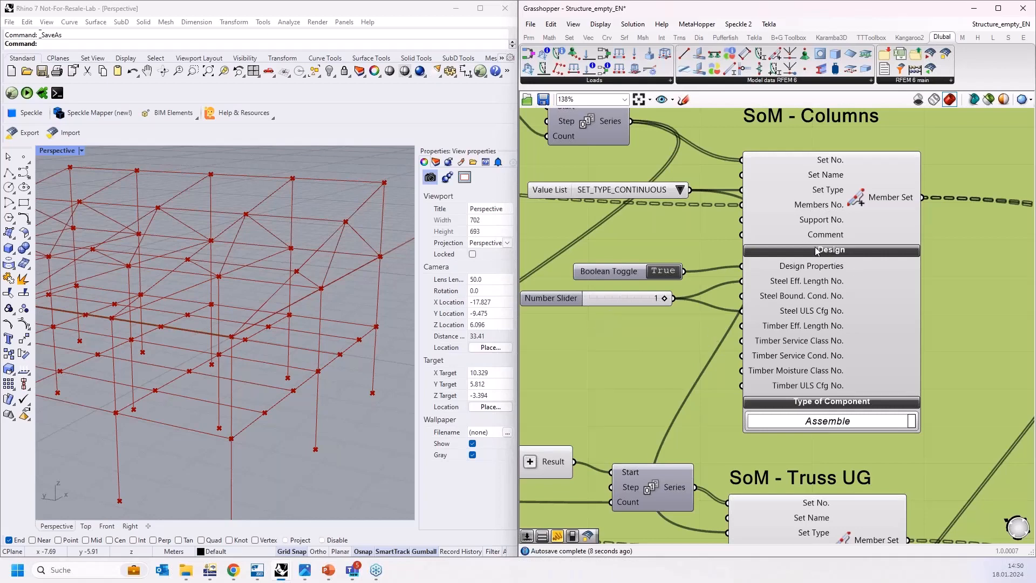
Switch to RFEM and examine the Design properties option of the truss chord member set 3-5, leaving without changes.
click(218, 571)
scroll(697, 158, up, 3)
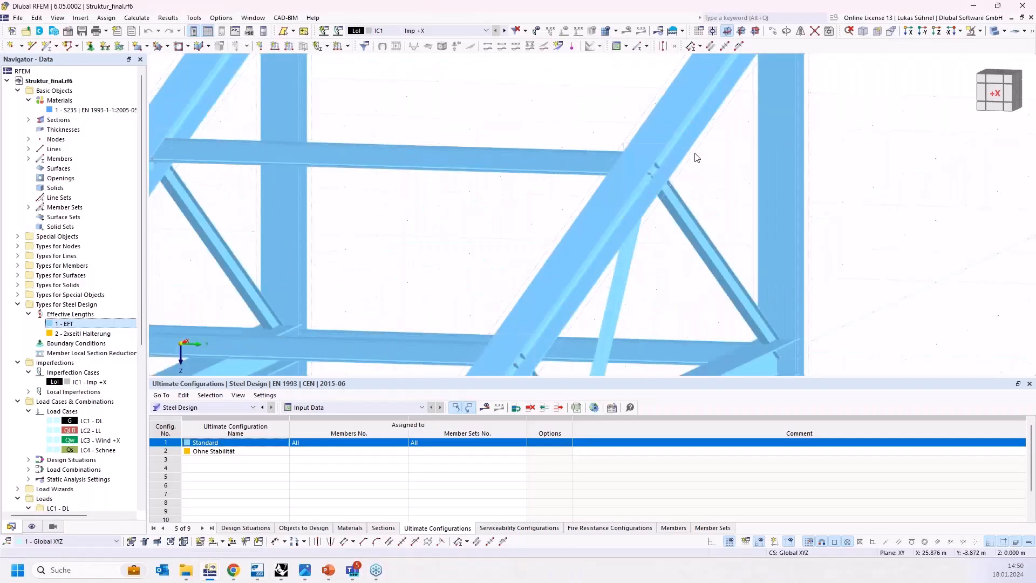
double_click(621, 363)
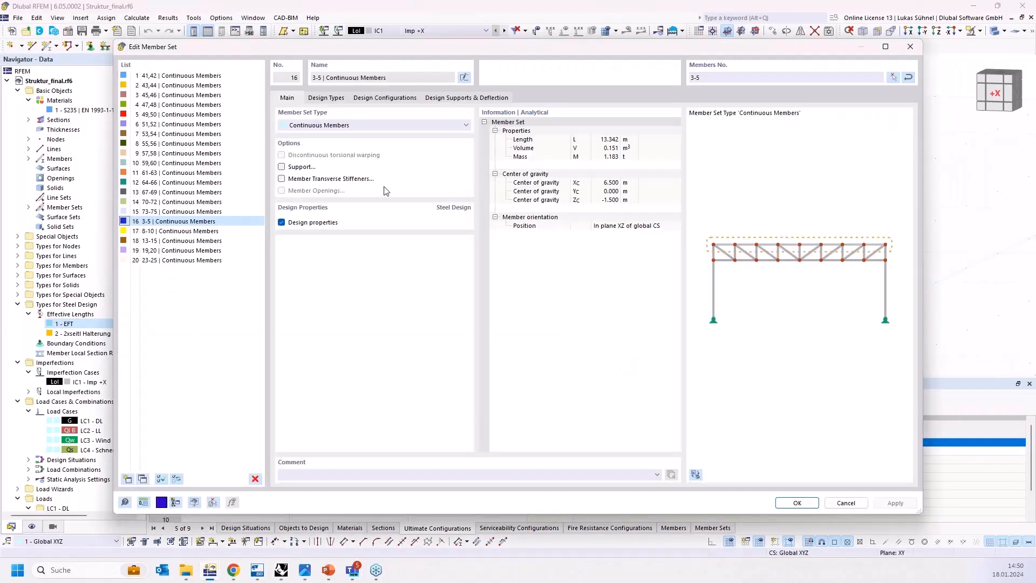
click(282, 223)
click(281, 223)
click(846, 503)
Return to Grasshopper and connect a number slider of 2 to Steel Eff. Length No. and one of 1 to Steel ULS Cfg No. of SoM - Truss UG.
click(281, 570)
scroll(636, 298, down, 5)
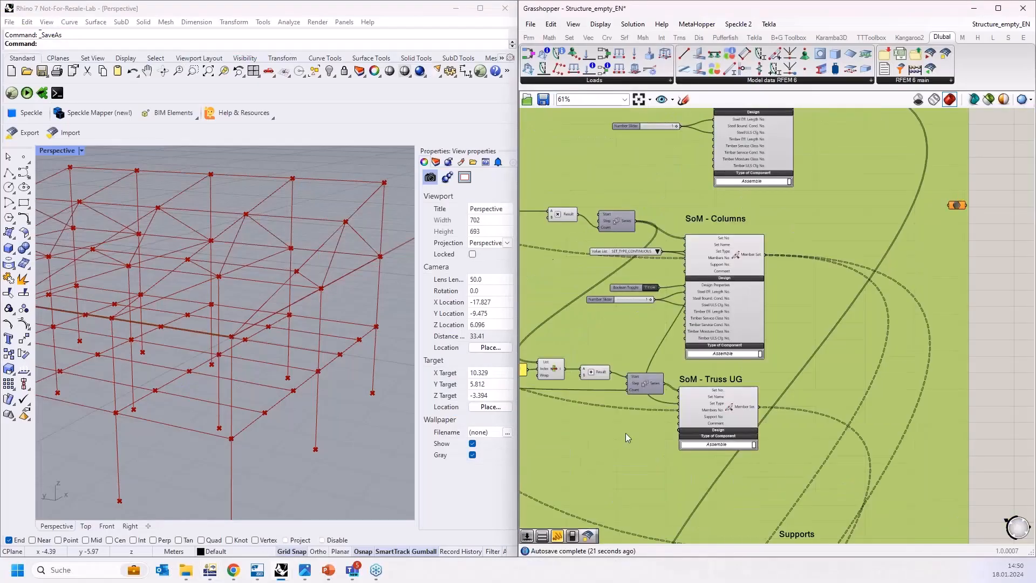
right_drag(664, 438, 683, 347)
scroll(687, 345, up, 4)
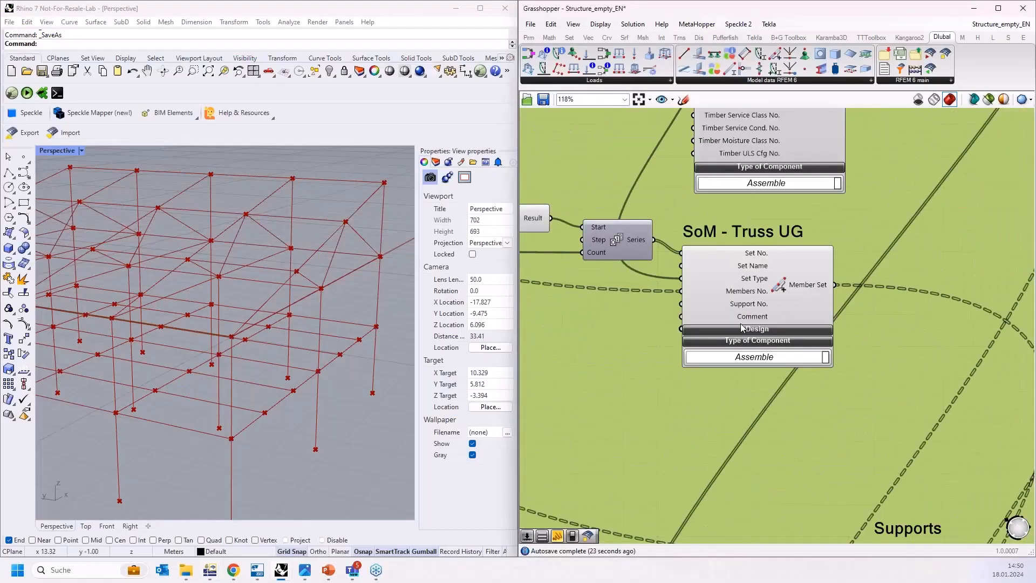
click(744, 330)
double_click(574, 360)
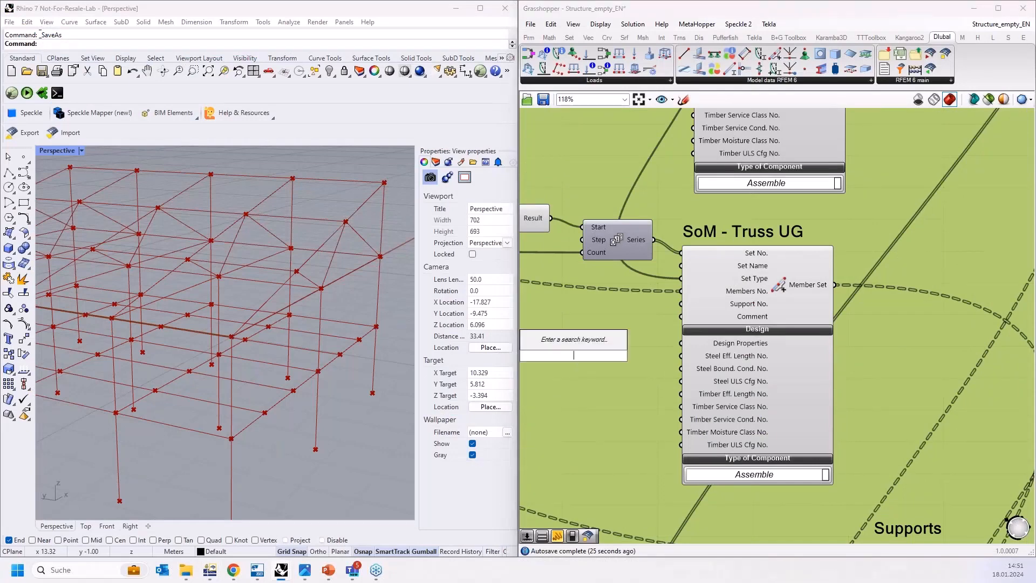
text(2)
key(Return)
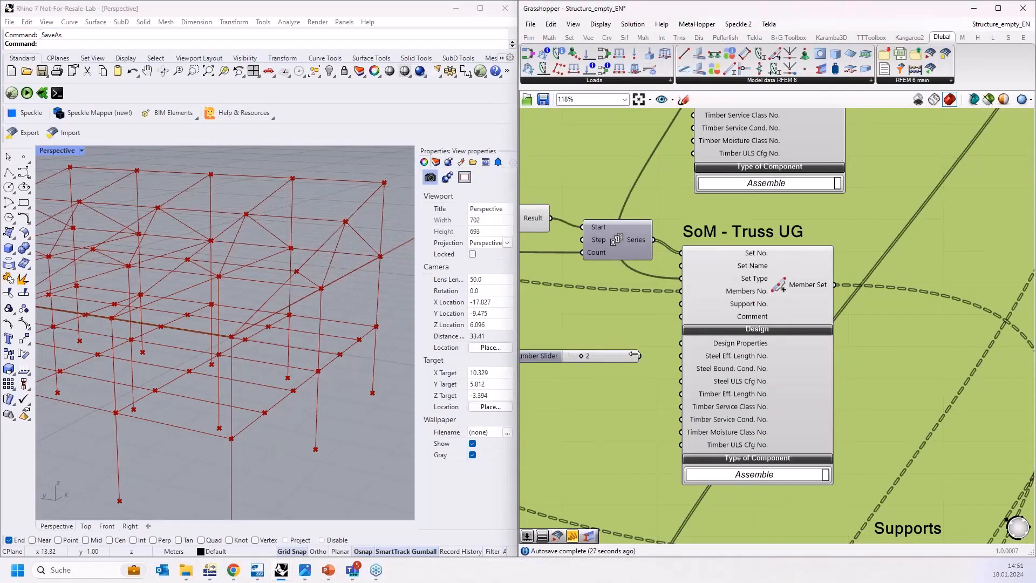
drag(640, 357, 679, 355)
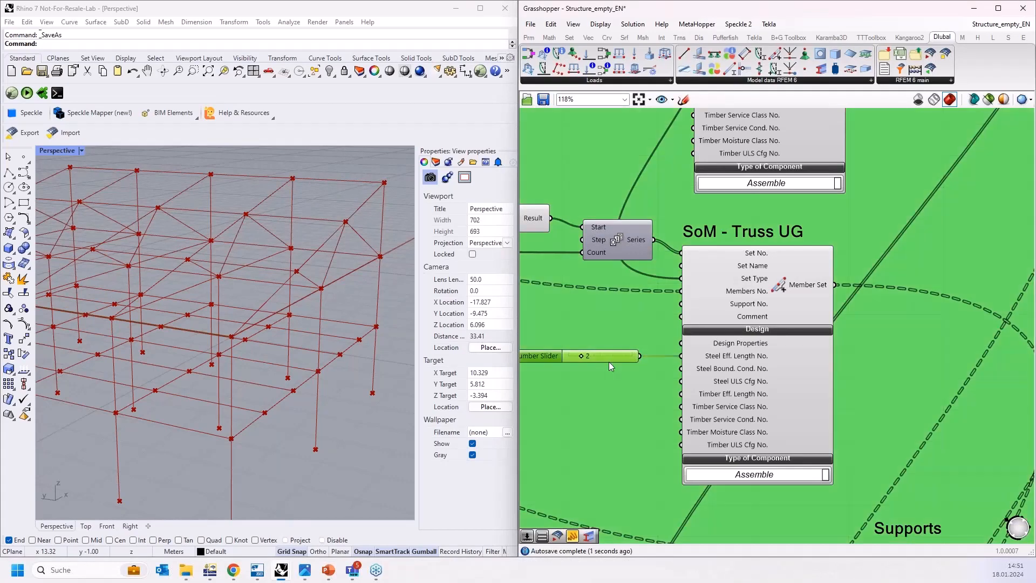
alt+drag(609, 362, 567, 390)
drag(632, 390, 681, 381)
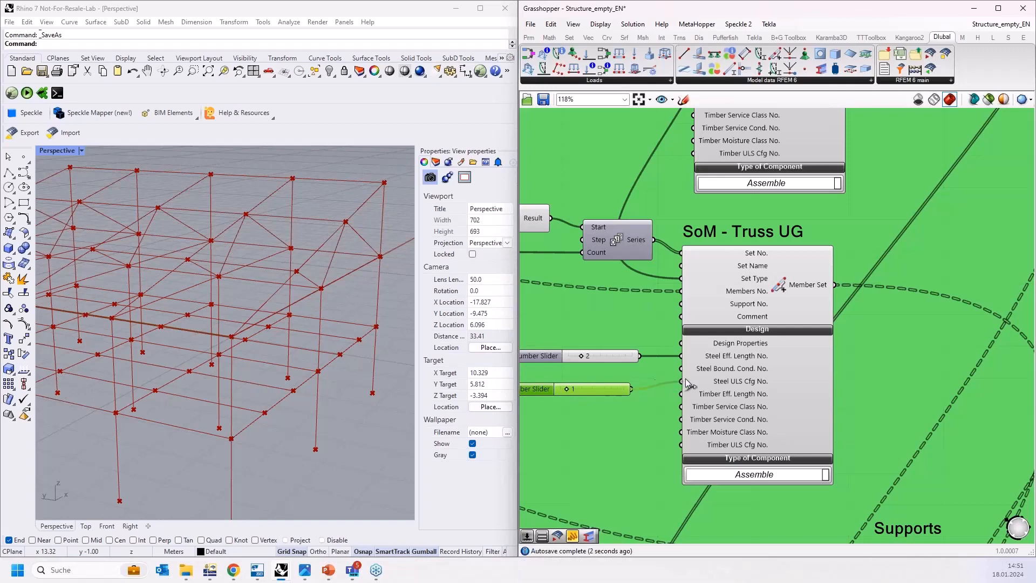
Add a Boolean Toggle set to True and connect it to Design Properties of SoM - Truss UG.
double_click(607, 331)
text(bool)
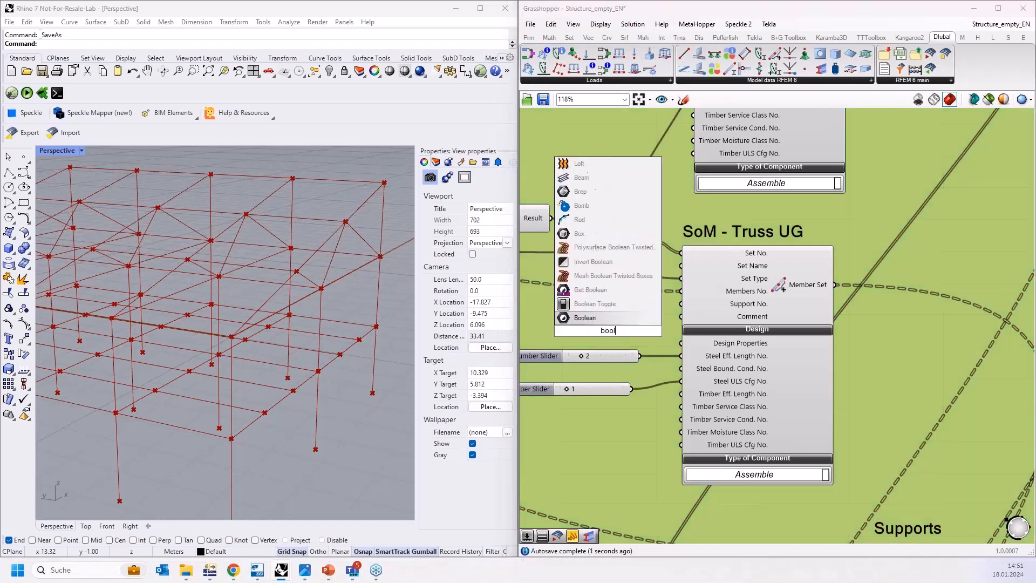
click(609, 310)
double_click(638, 331)
drag(656, 331, 681, 343)
Look over the SoM - Truss UG and SoM - Columns components and inspect the data arriving at their Members No. inputs.
scroll(777, 417, down, 3)
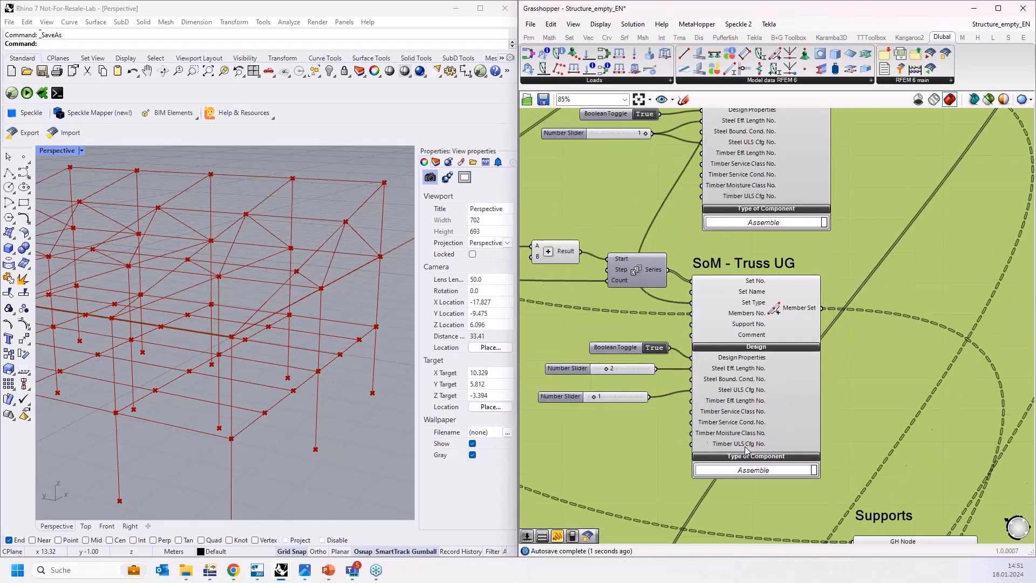
scroll(855, 300, down, 3)
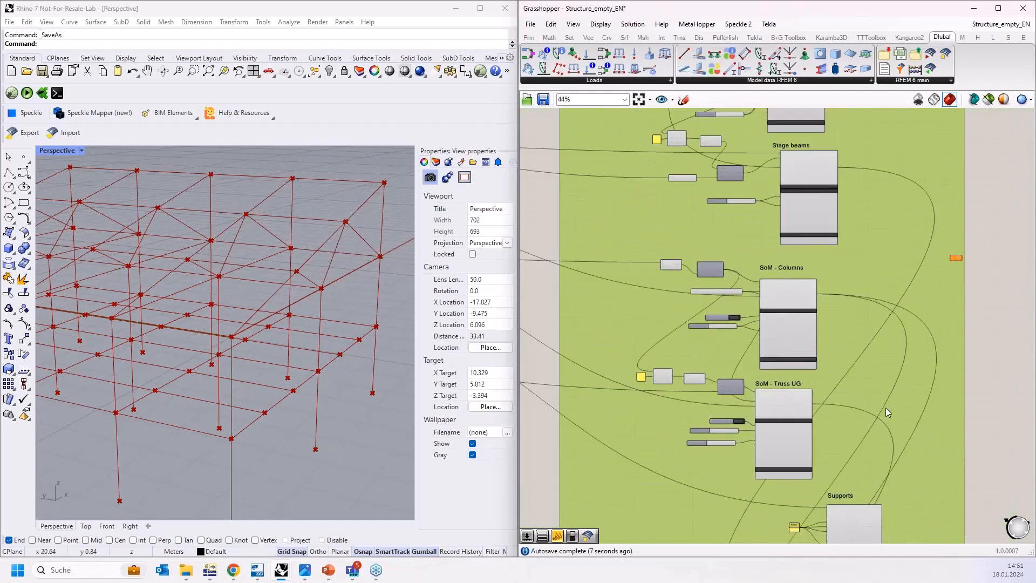
right_drag(875, 375, 821, 325)
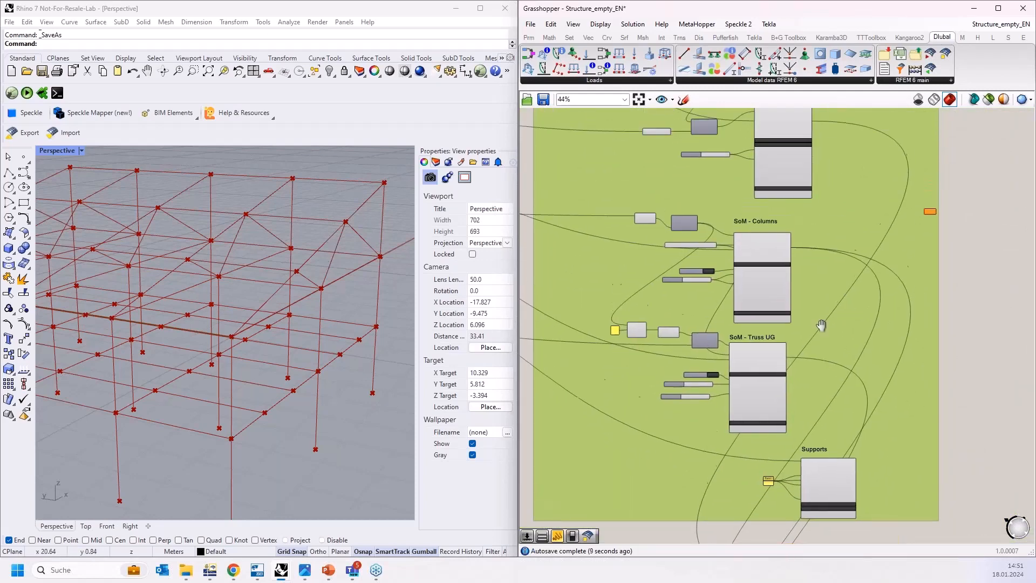
scroll(729, 441, up, 3)
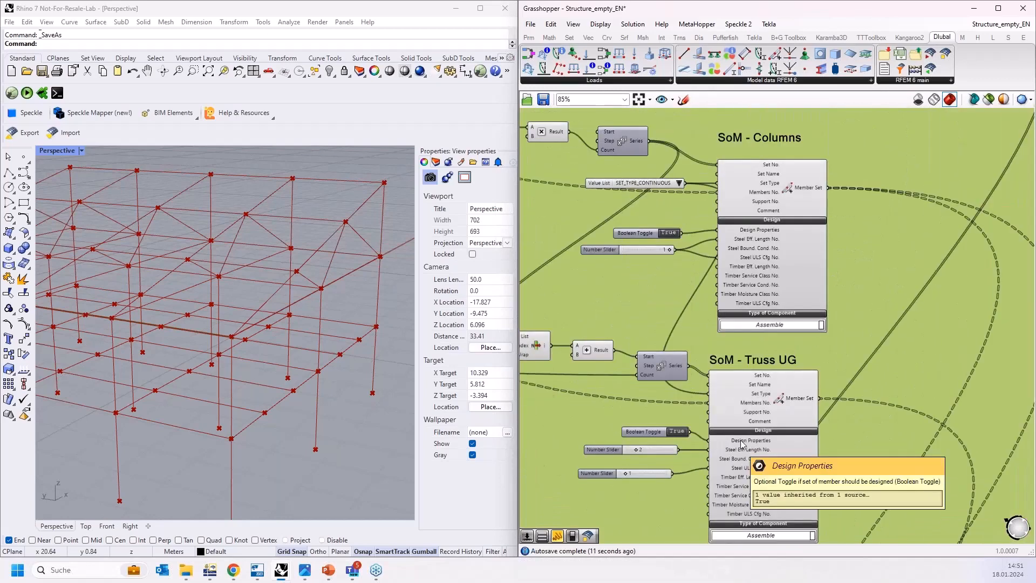
scroll(774, 462, down, 3)
scroll(720, 401, up, 5)
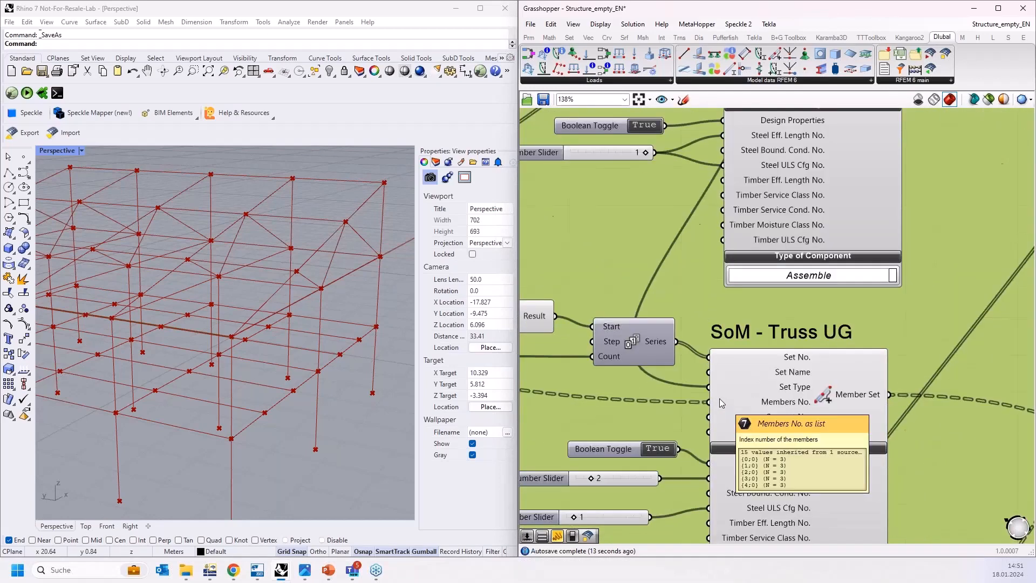
right_drag(722, 309, 748, 454)
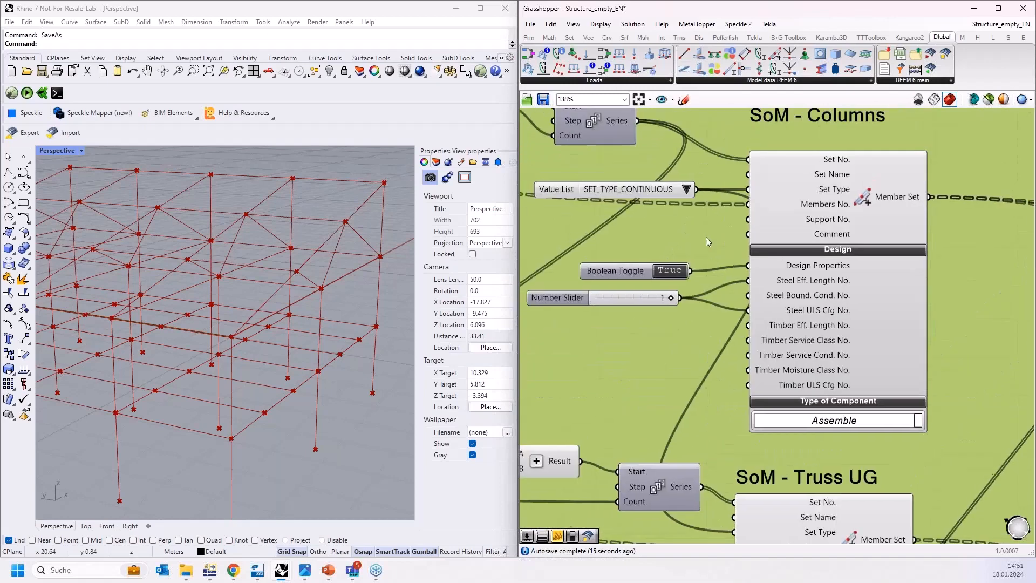
right_drag(708, 267, 723, 373)
scroll(736, 254, up, 3)
scroll(730, 238, down, 3)
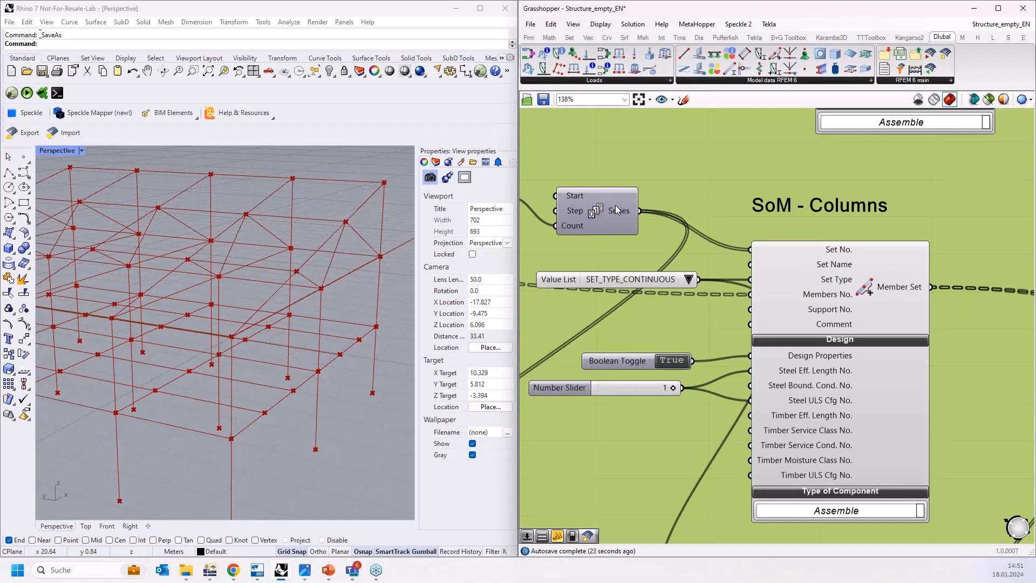
mouse_move(765, 298)
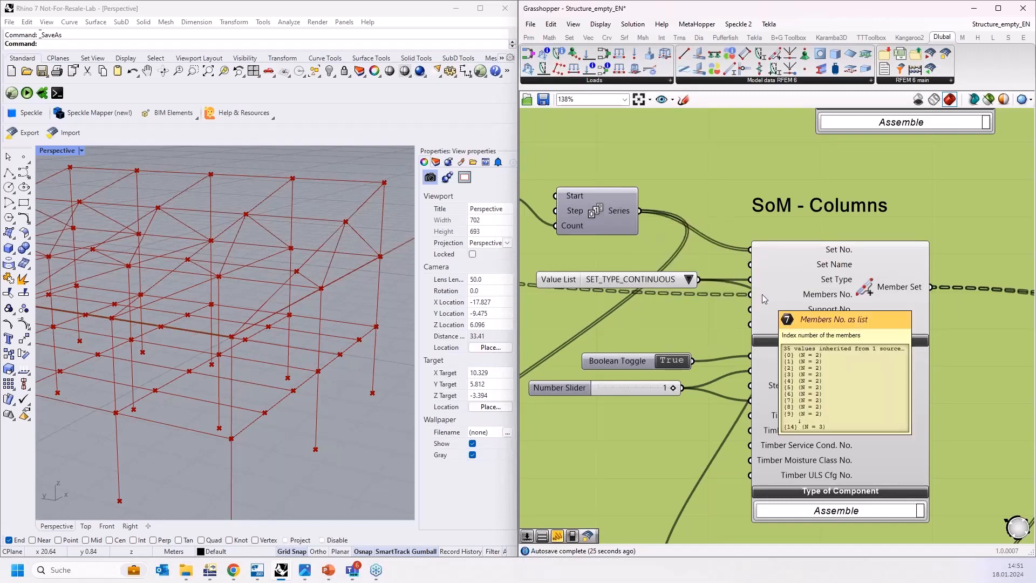
right_drag(725, 316, 776, 314)
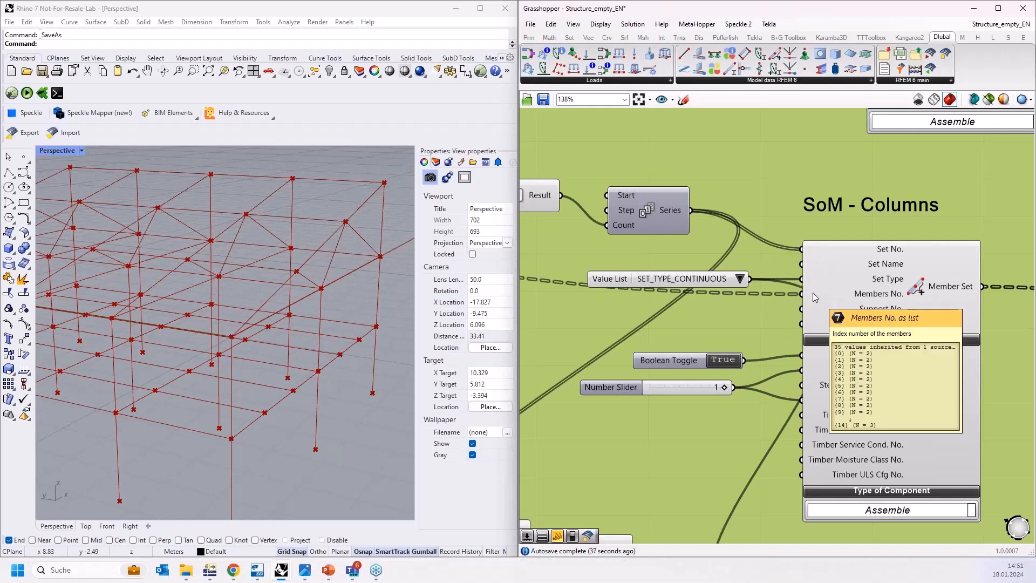
Graft the Set No. inputs of the SoM - Columns and SoM - Truss UG member set components.
mouse_move(811, 296)
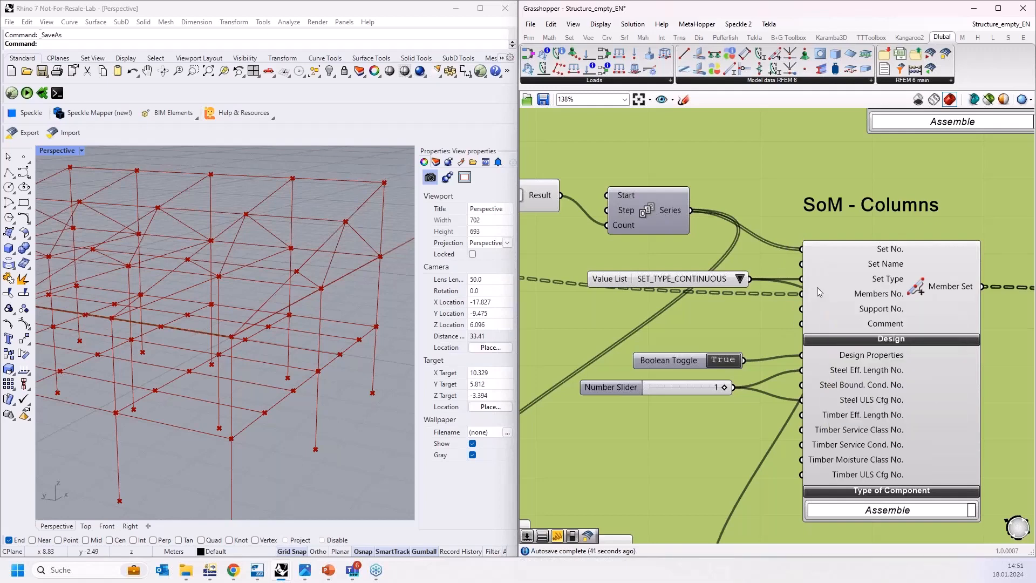
right_click(817, 254)
click(841, 330)
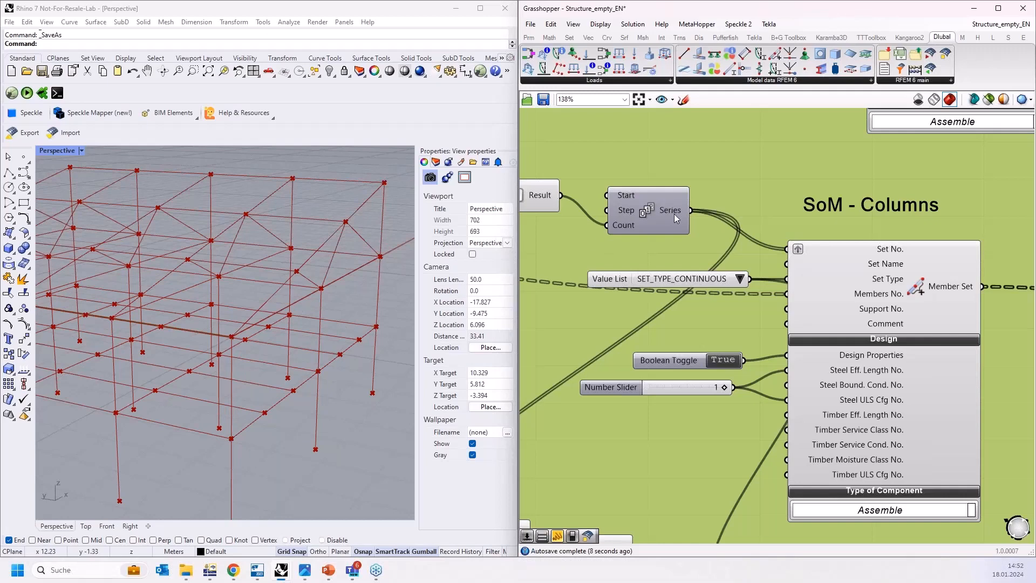
scroll(740, 235, down, 3)
scroll(758, 369, up, 2)
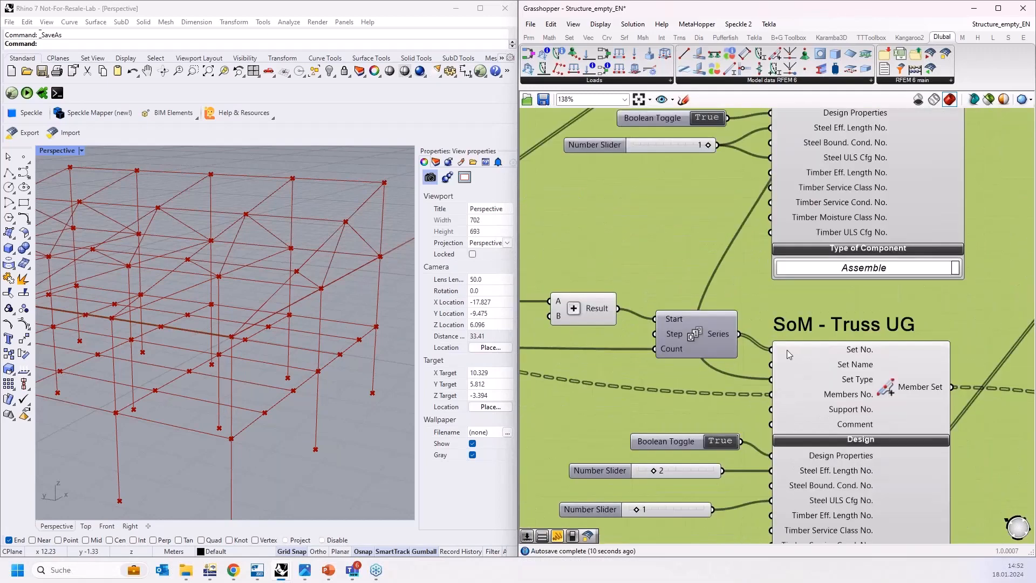
right_click(785, 350)
click(784, 398)
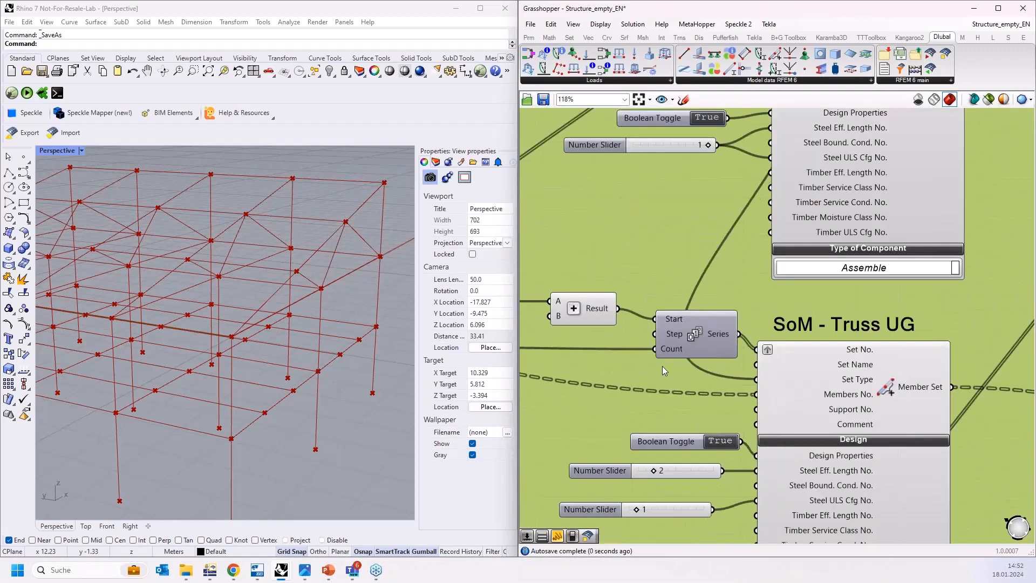
Add the Member Set Imperfection component and its input parameters to the orange Loading/Imperfections group.
scroll(662, 366, down, 8)
right_drag(844, 342, 852, 233)
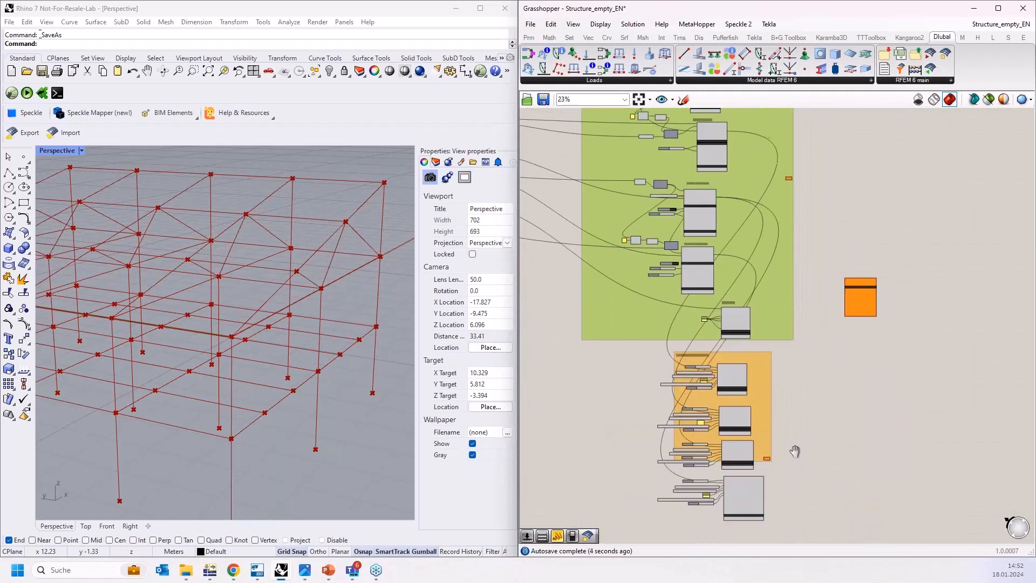
scroll(750, 373, up, 3)
drag(773, 500, 573, 111)
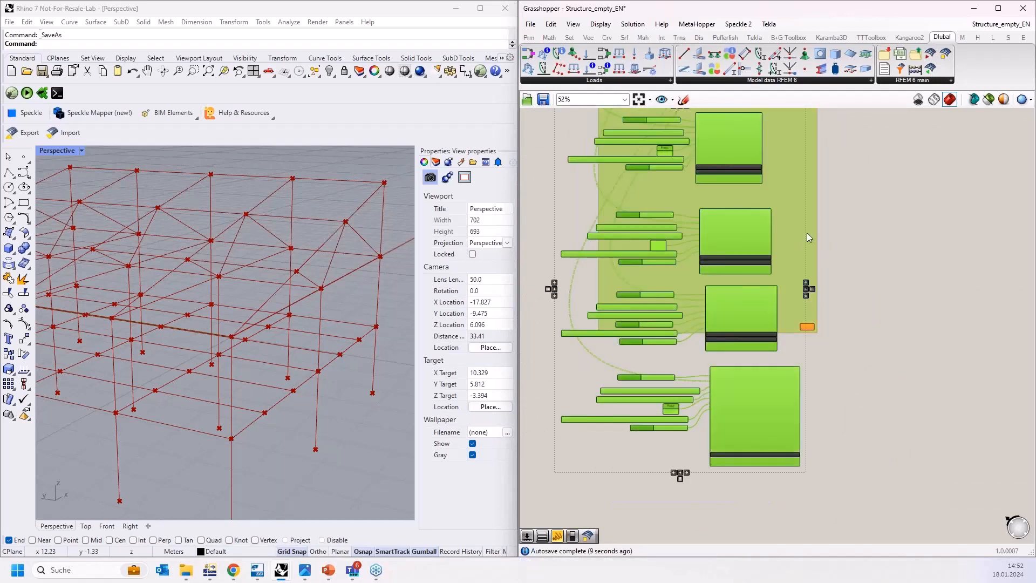
right_click(789, 228)
click(830, 342)
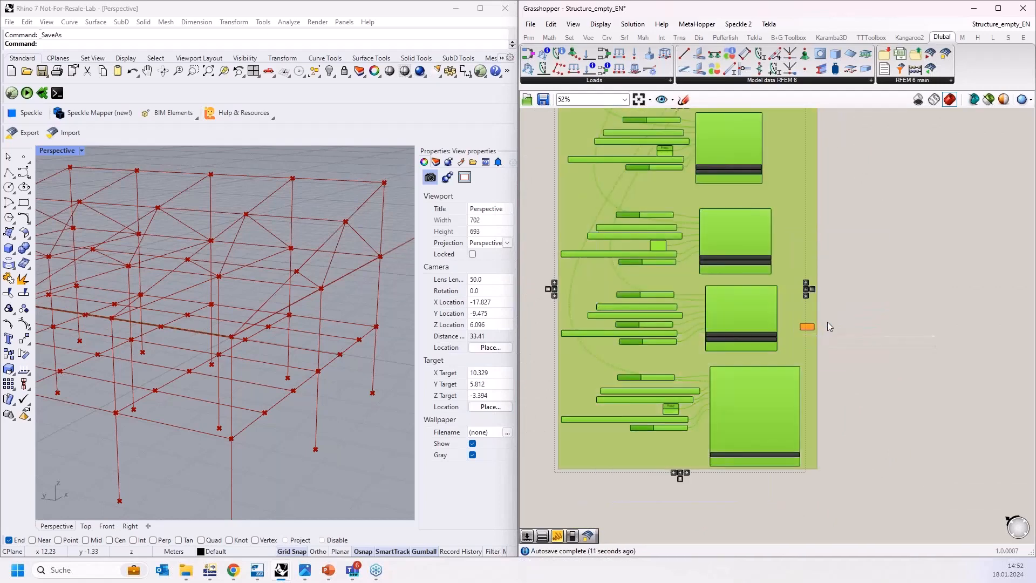
click(858, 316)
Move the Data parameter of the green structure group up beside the Truss diagonals component.
right_drag(869, 388, 869, 469)
scroll(869, 470, down, 4)
right_drag(912, 235, 907, 438)
drag(856, 368, 822, 181)
right_drag(818, 188, 834, 311)
right_drag(899, 310, 857, 153)
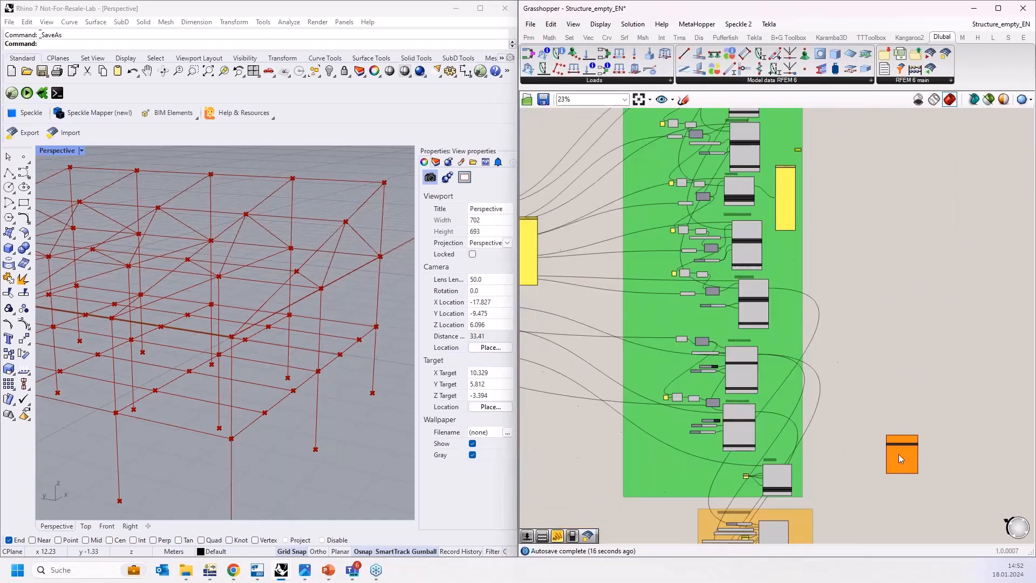
Remove the Data parameter from the green structure group and place it beside the section components.
scroll(899, 454, up, 8)
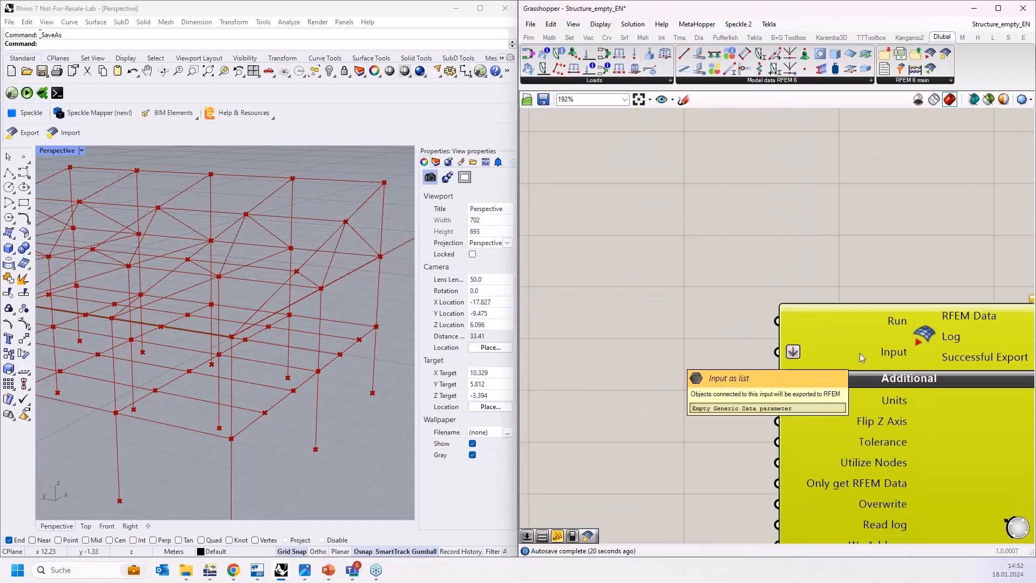
scroll(897, 453, down, 6)
scroll(893, 461, down, 3)
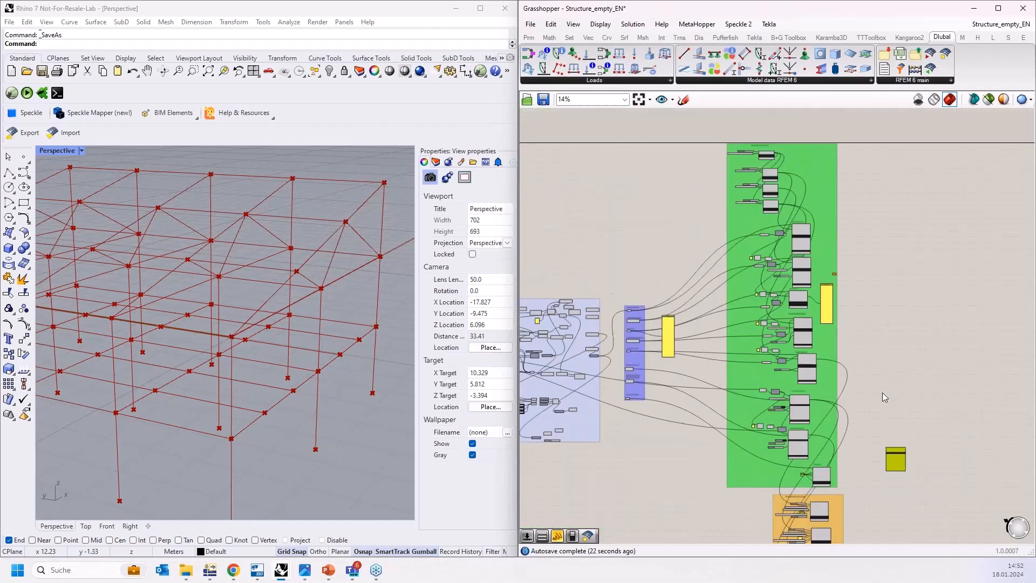
scroll(809, 398, up, 4)
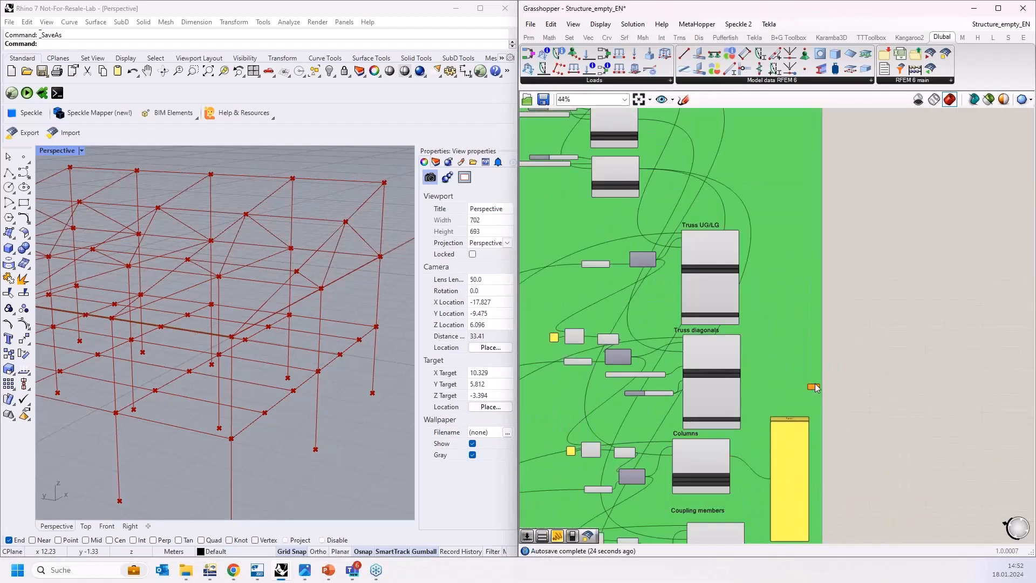
scroll(813, 388, up, 4)
right_click(812, 386)
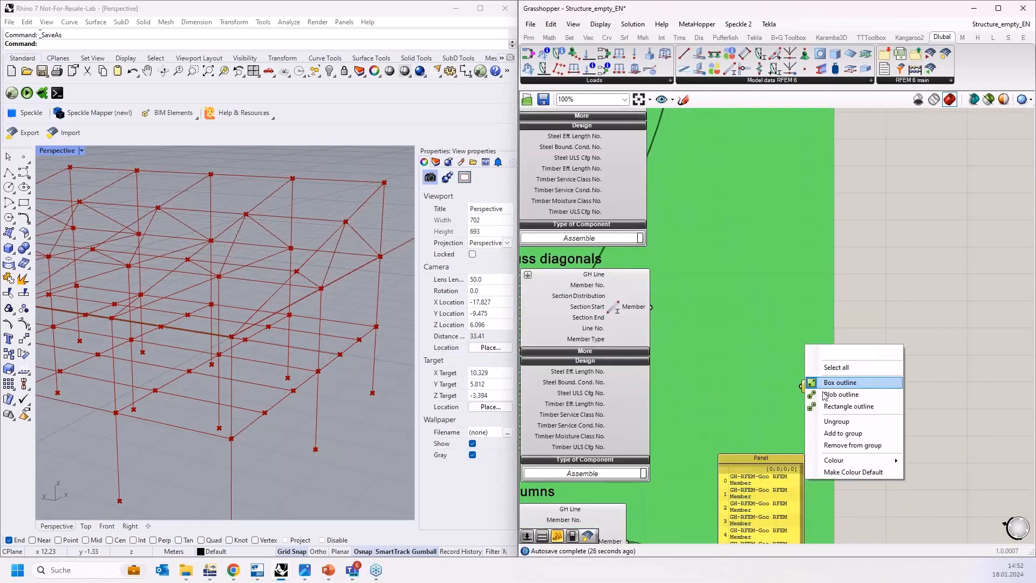
click(862, 445)
scroll(867, 464, down, 5)
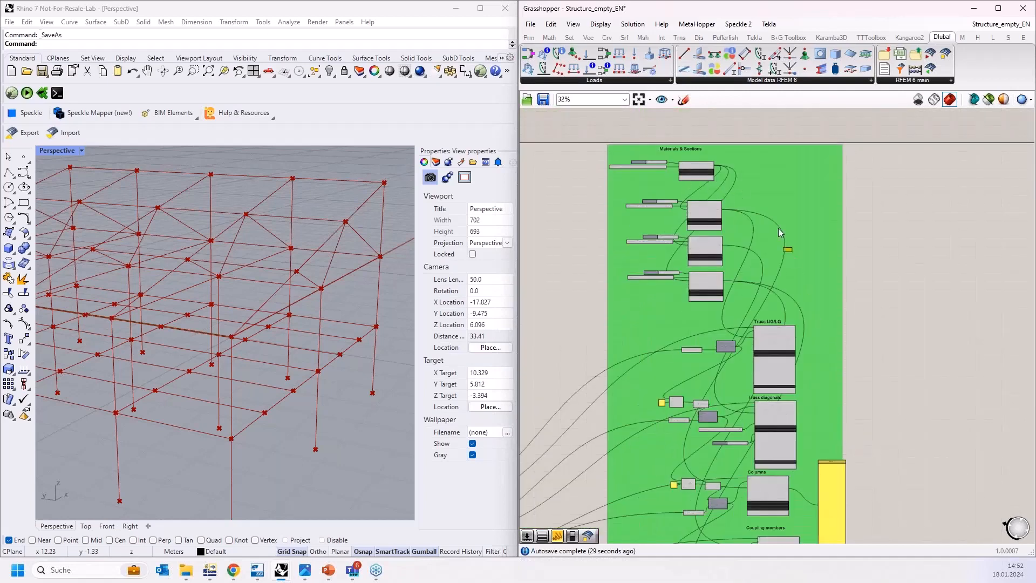
Connect the outputs of the Material component and the Section components to the Data parameter.
scroll(754, 201, up, 6)
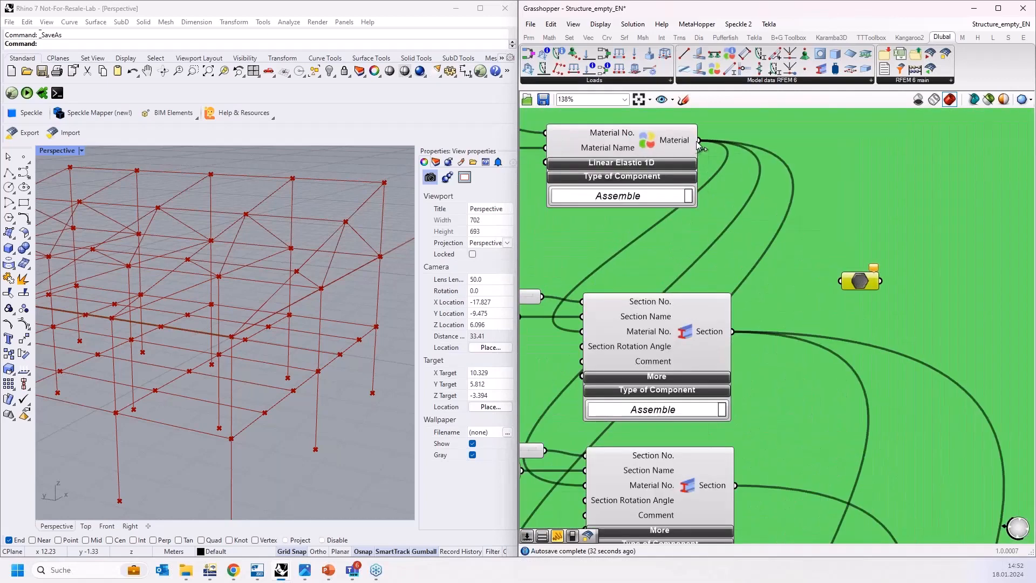
drag(699, 141, 840, 281)
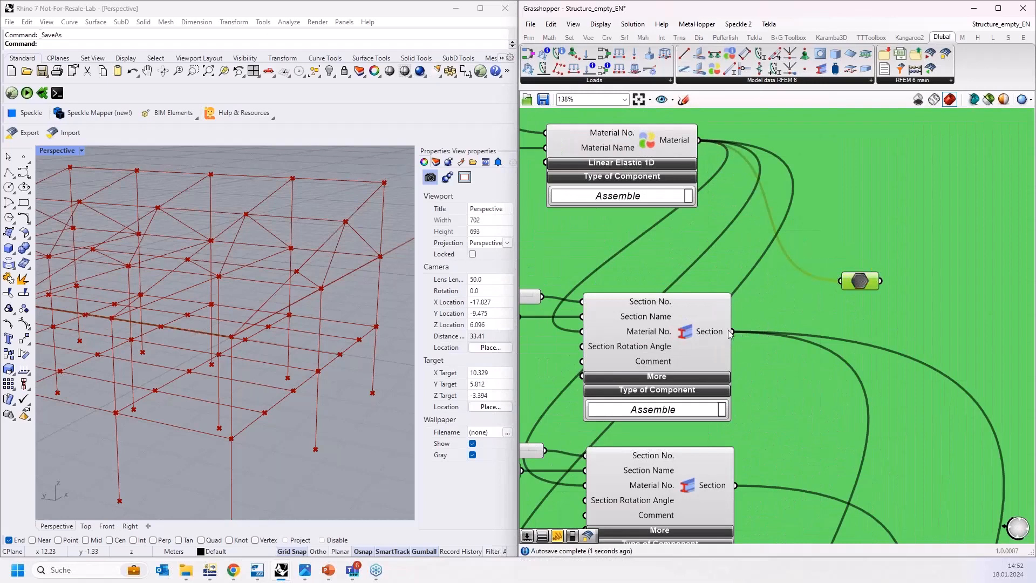
drag(732, 332, 840, 280)
drag(736, 486, 840, 281)
scroll(768, 218, down, 5)
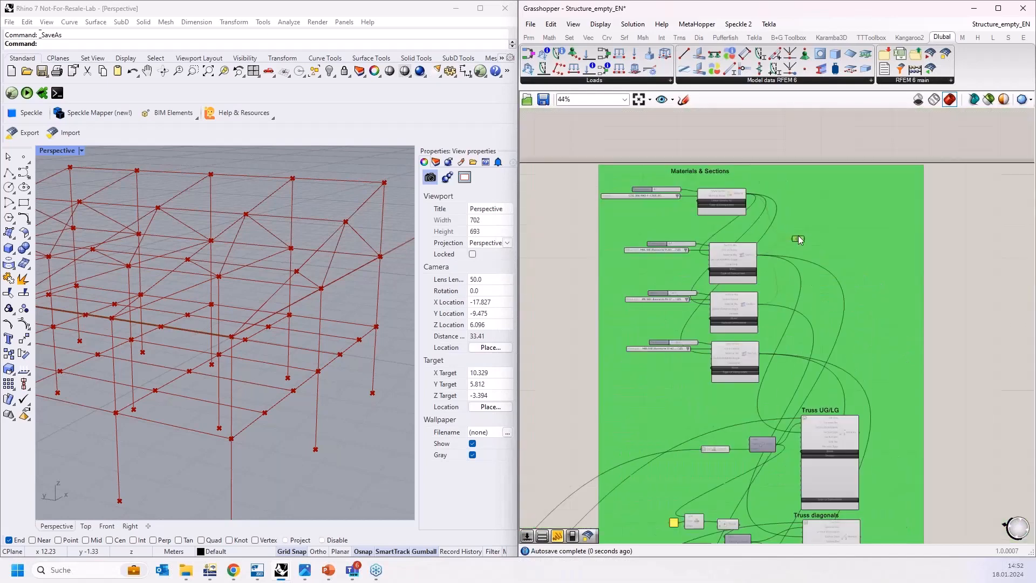
scroll(846, 387, up, 5)
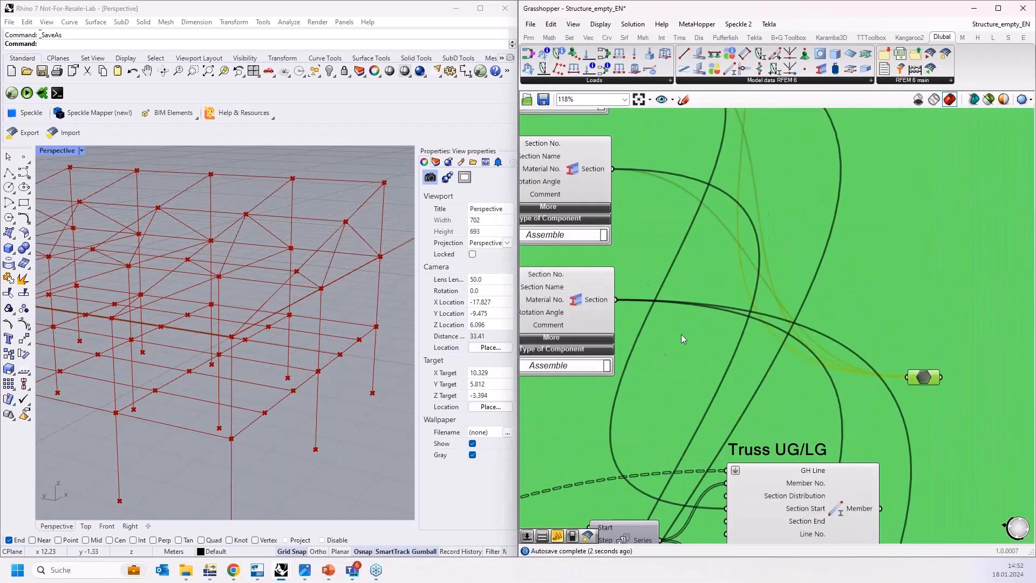
Connect the Member outputs of Truss UG/LG, Truss diagonals and Columns to the same Data parameter, moving it down alongside them.
right_drag(828, 342, 693, 144)
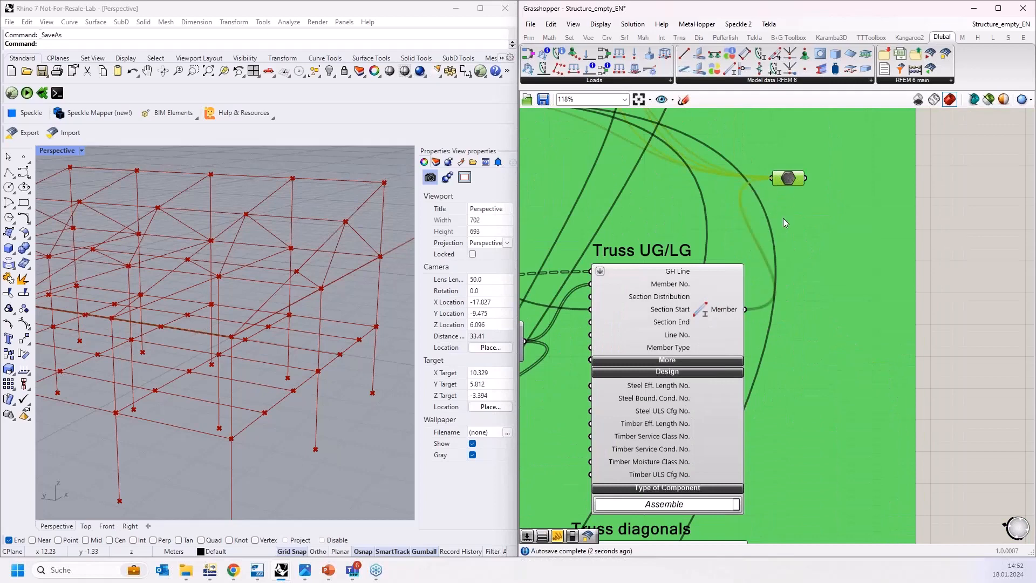
scroll(846, 465, down, 5)
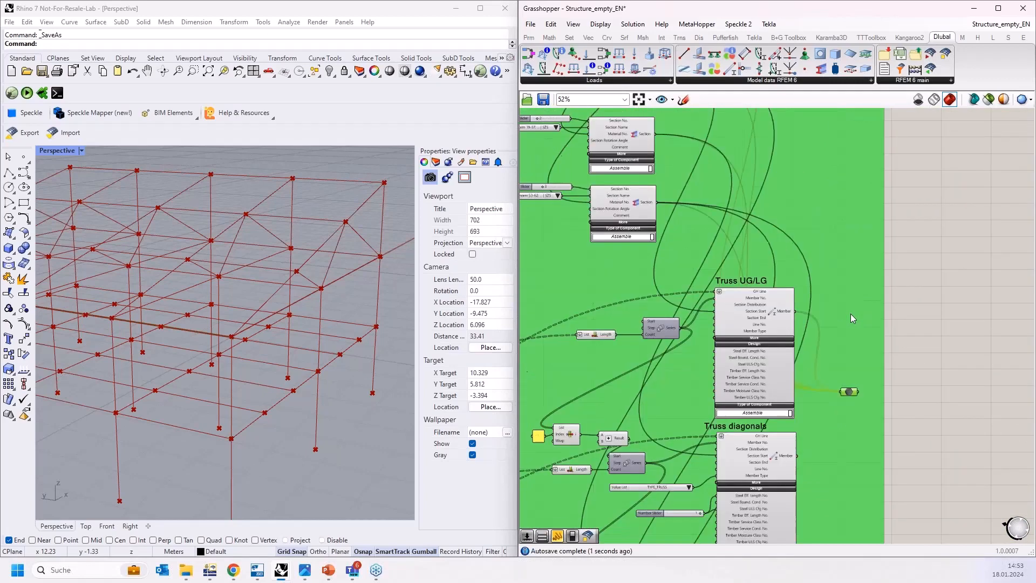
scroll(830, 292, up, 3)
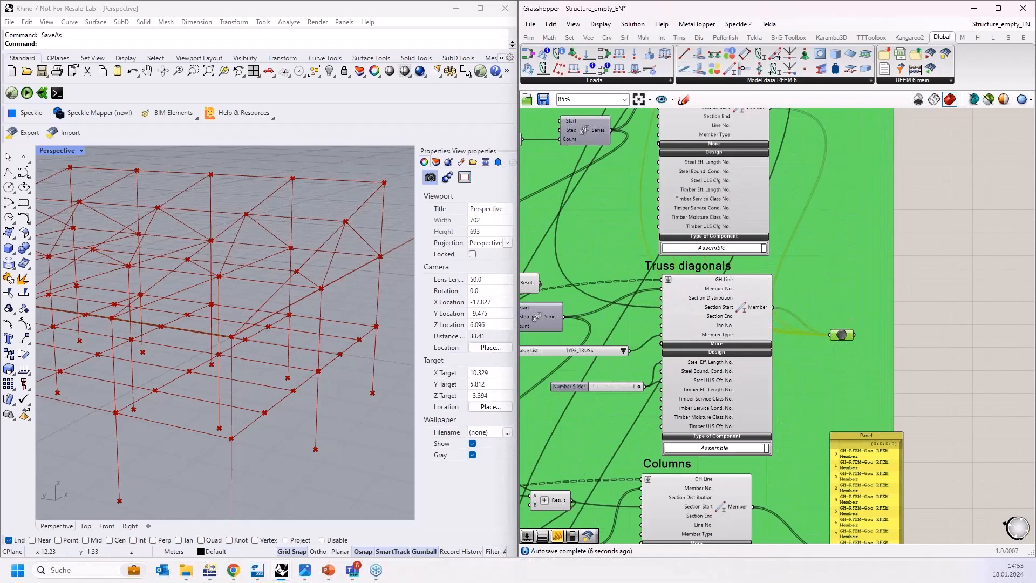
right_drag(840, 346, 864, 223)
drag(863, 220, 806, 381)
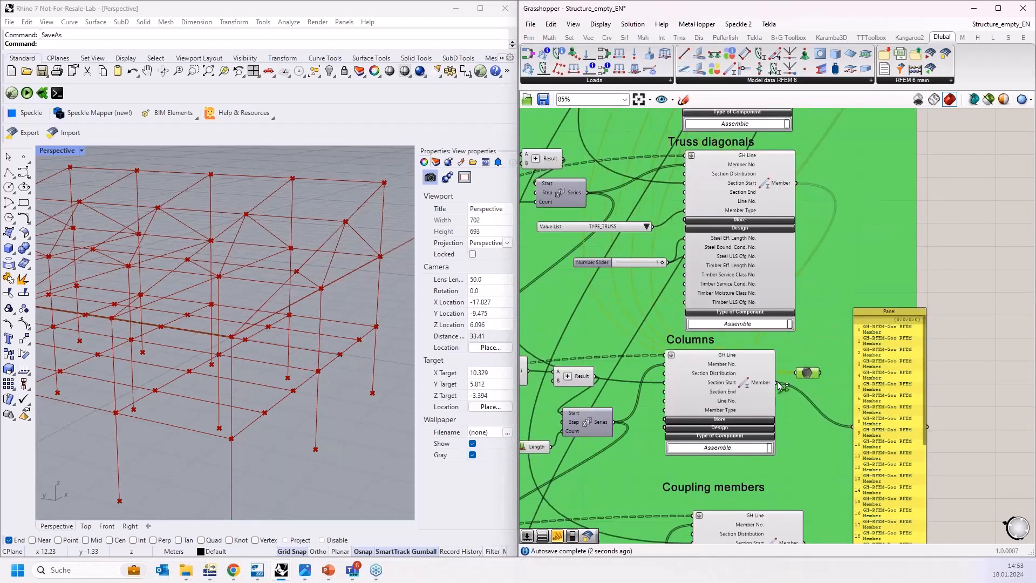
scroll(813, 324, down, 5)
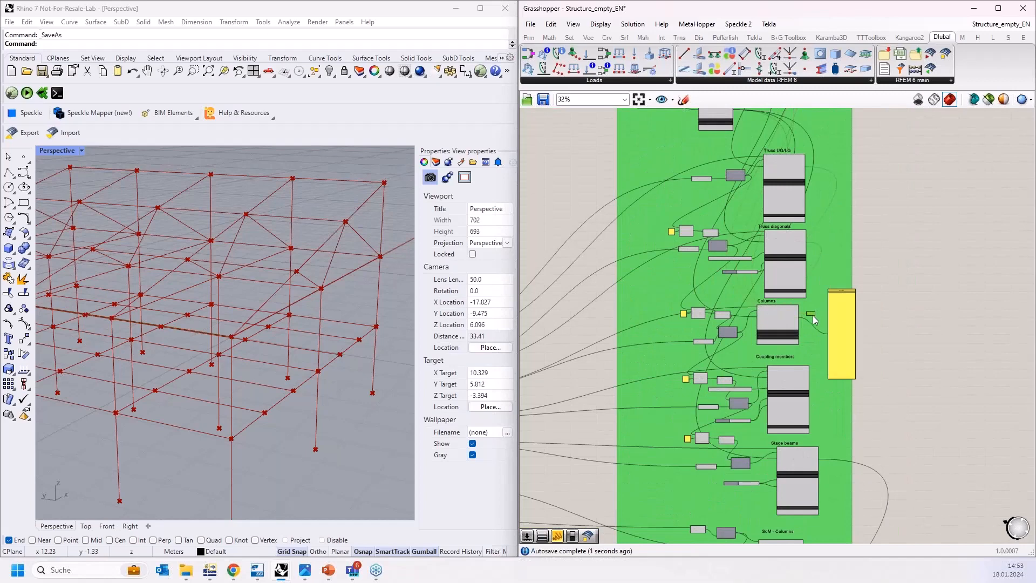
Add the Member outputs of Coupling members and Stage beams to the Data parameter.
scroll(844, 426, up, 4)
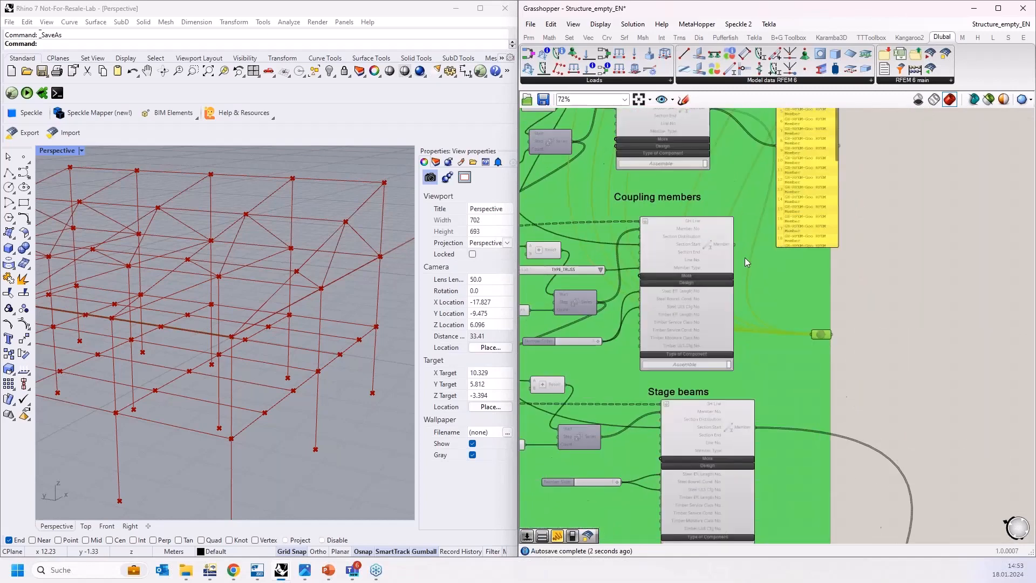
shift+drag(736, 245, 811, 334)
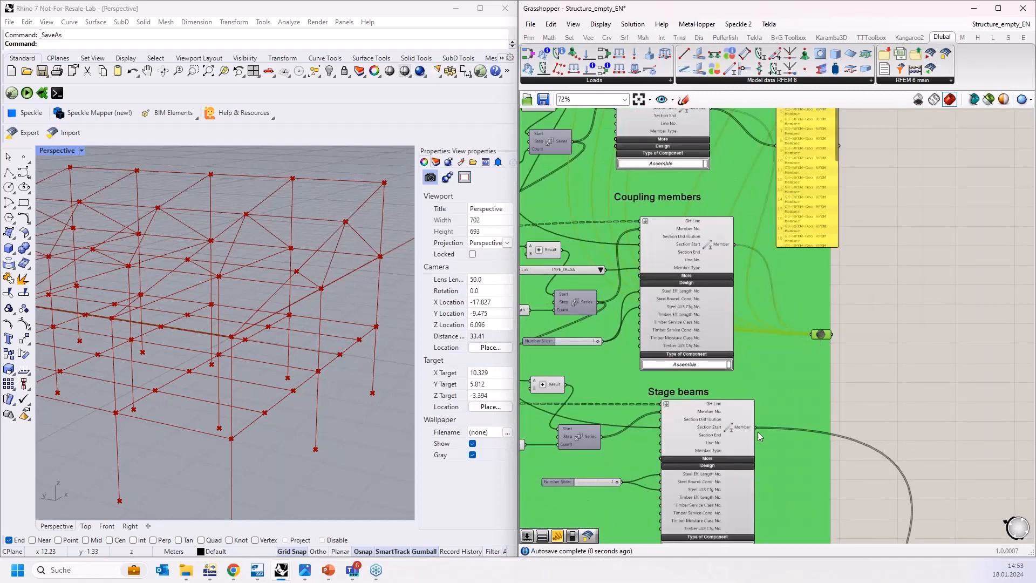
shift+drag(758, 423, 821, 331)
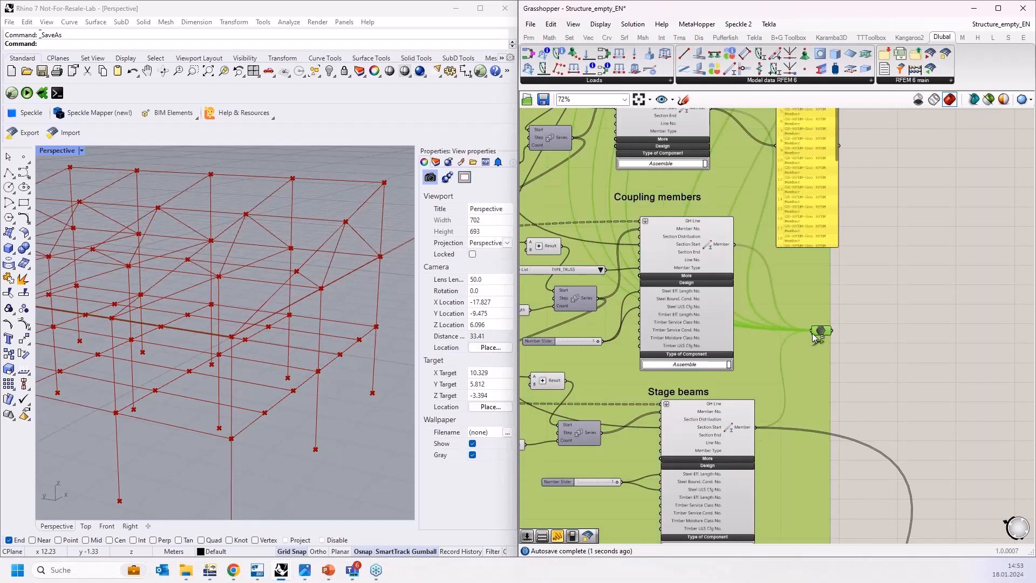
scroll(830, 275, down, 4)
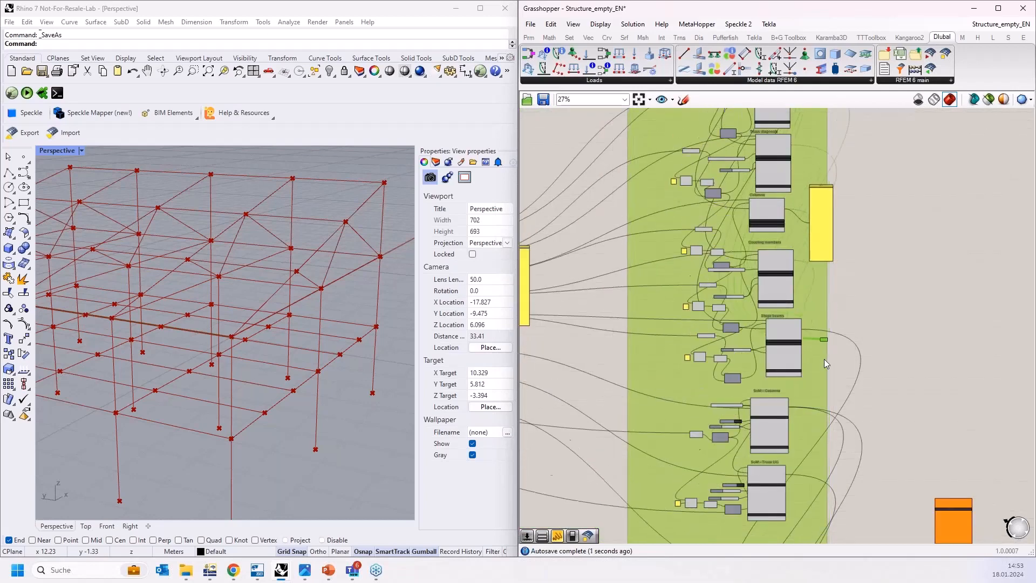
Move the Data parameter down and connect the SoM - Columns, SoM - Truss UG and Supports outputs to it, keeping the existing connections.
scroll(827, 296, up, 3)
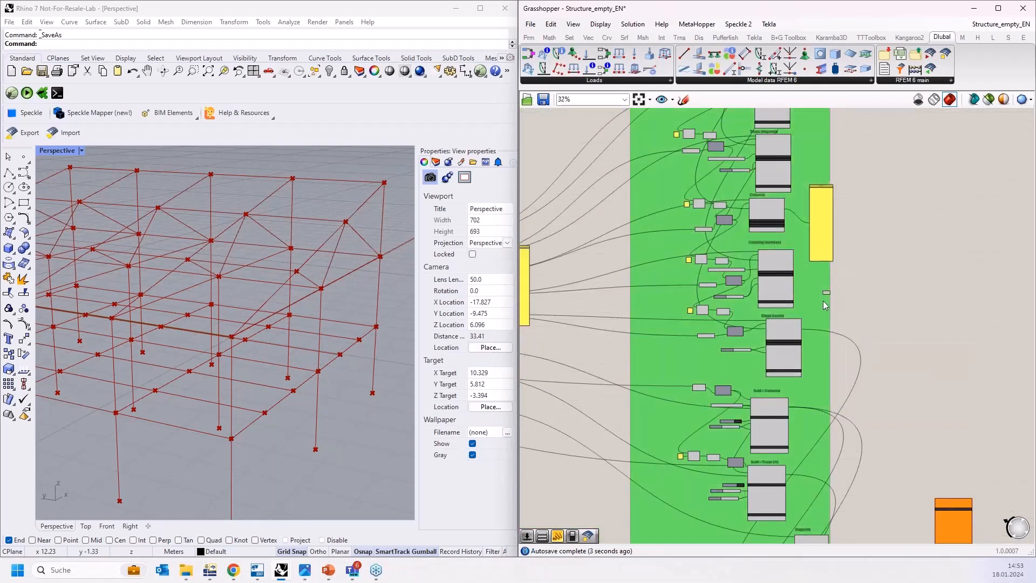
drag(829, 286, 823, 490)
right_drag(865, 486, 872, 299)
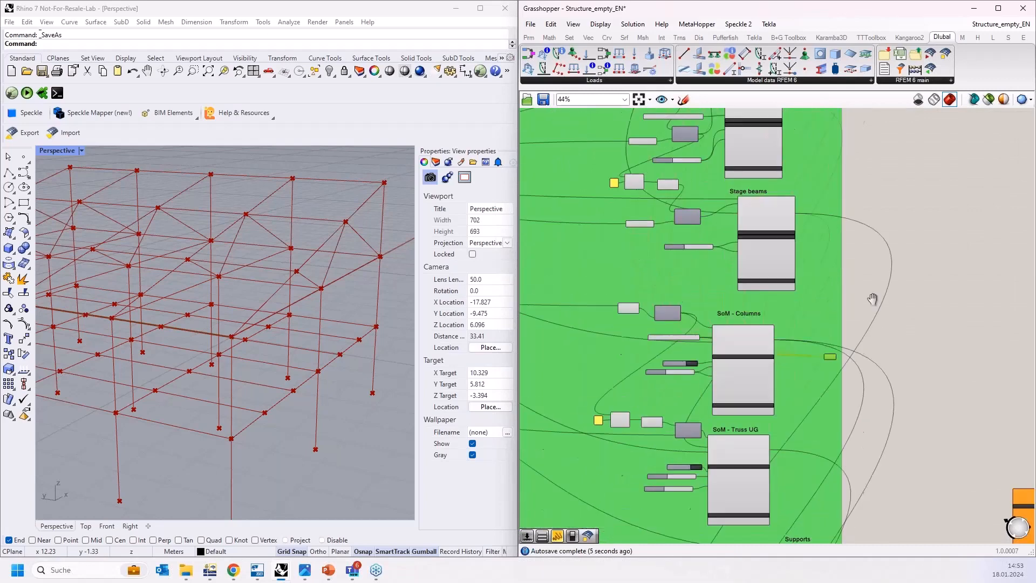
drag(827, 306, 855, 392)
scroll(810, 345, up, 2)
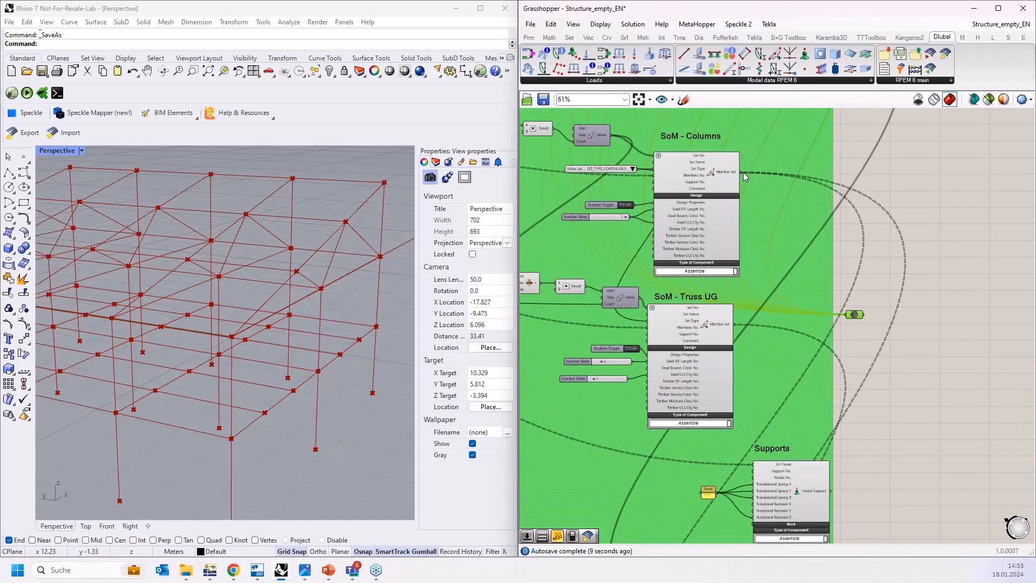
drag(744, 173, 847, 318)
key(ctrl+z)
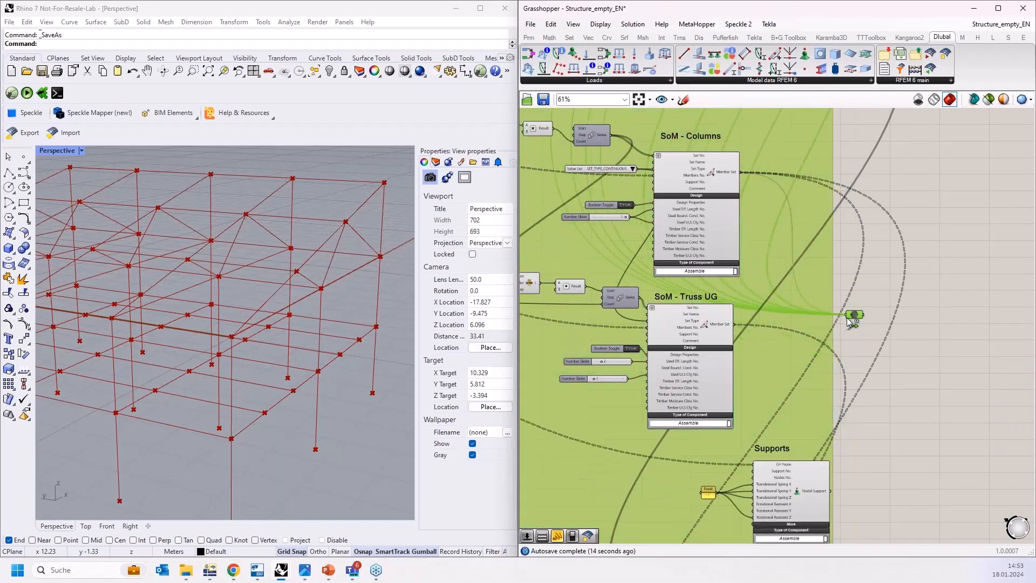
shift+drag(735, 323, 841, 319)
shift+drag(832, 491, 854, 316)
Connect the Member Load, both Member Set Load and the Member Set Imperfection outputs to the Data parameter in the Loading/Imperfections group.
right_drag(869, 432, 839, 283)
scroll(842, 289, down, 3)
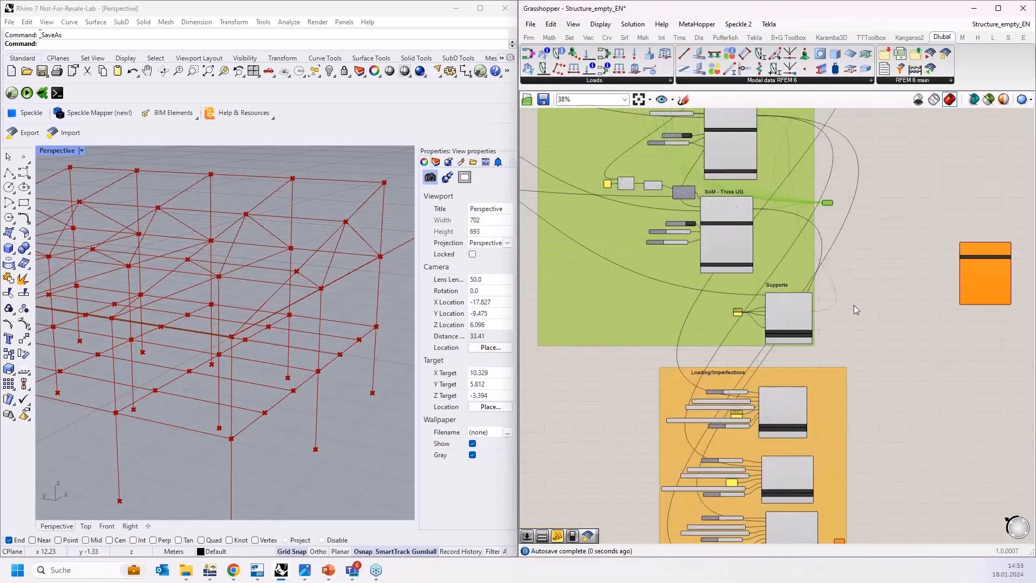
right_drag(882, 508, 860, 380)
scroll(809, 419, up, 2)
scroll(809, 418, up, 1)
drag(821, 409, 838, 368)
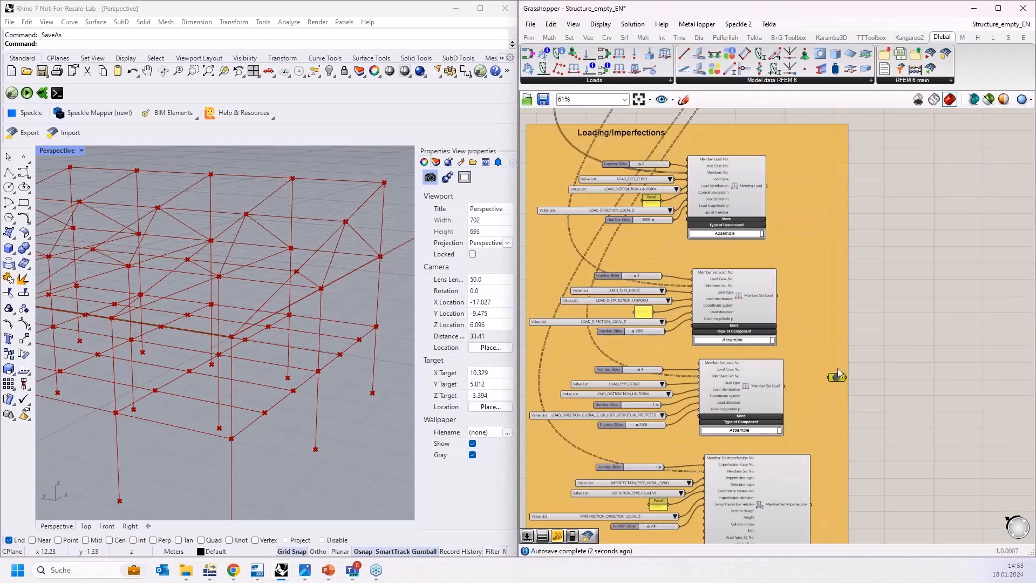
drag(766, 186, 829, 376)
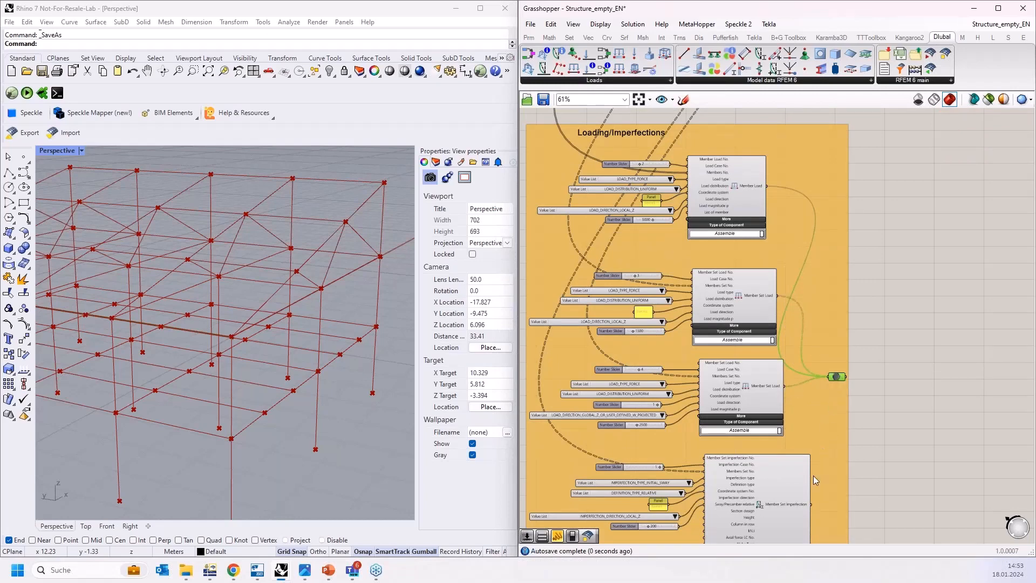
shift+drag(815, 493, 836, 377)
Move the loading group's Data parameter up beside the upper Member Set Load component.
scroll(842, 386, down, 3)
scroll(840, 389, up, 4)
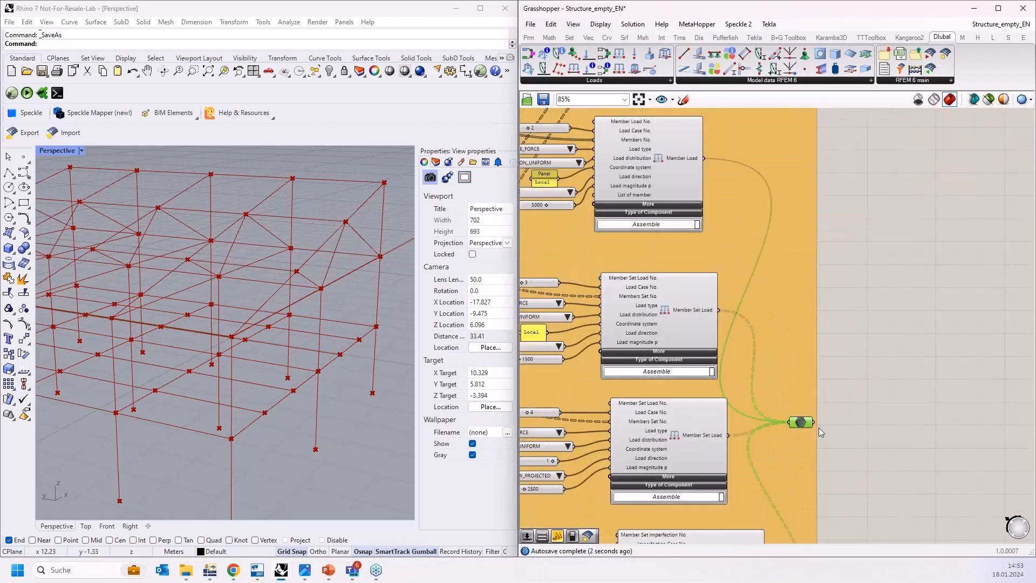
drag(801, 426, 821, 285)
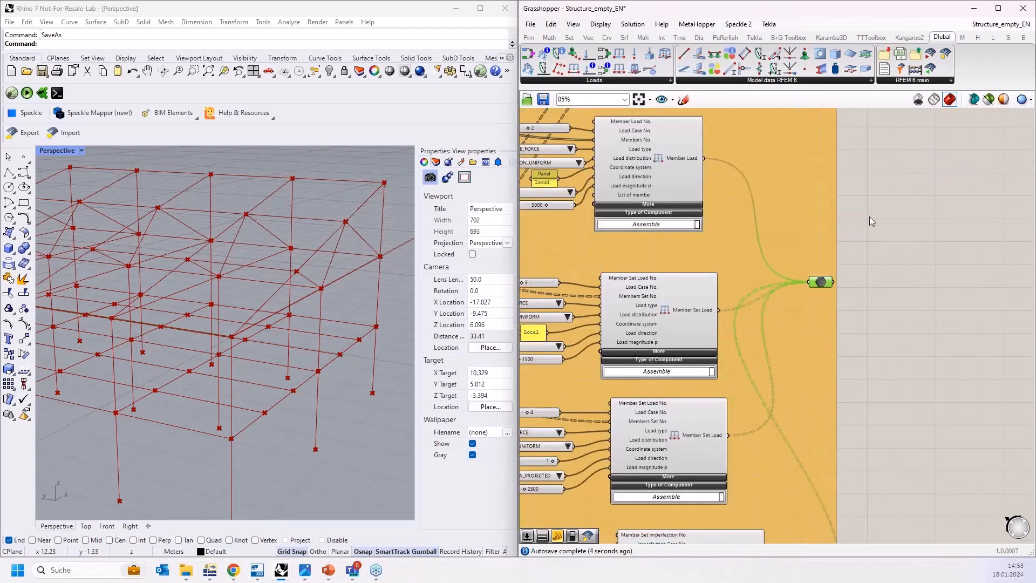
Place the RFEM 6 export component beside the loading group and connect the structure and loading Data parameters to its Input.
scroll(803, 411, down, 3)
right_drag(850, 306, 829, 371)
drag(914, 273, 869, 443)
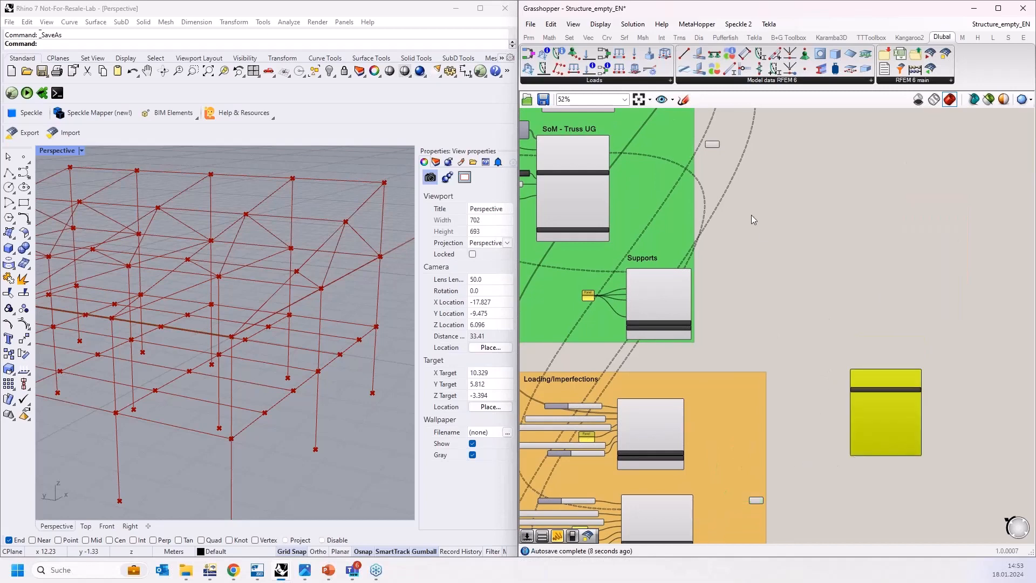
scroll(711, 126, up, 3)
drag(811, 323, 939, 491)
right_drag(785, 381, 715, 168)
shift+drag(732, 470, 870, 279)
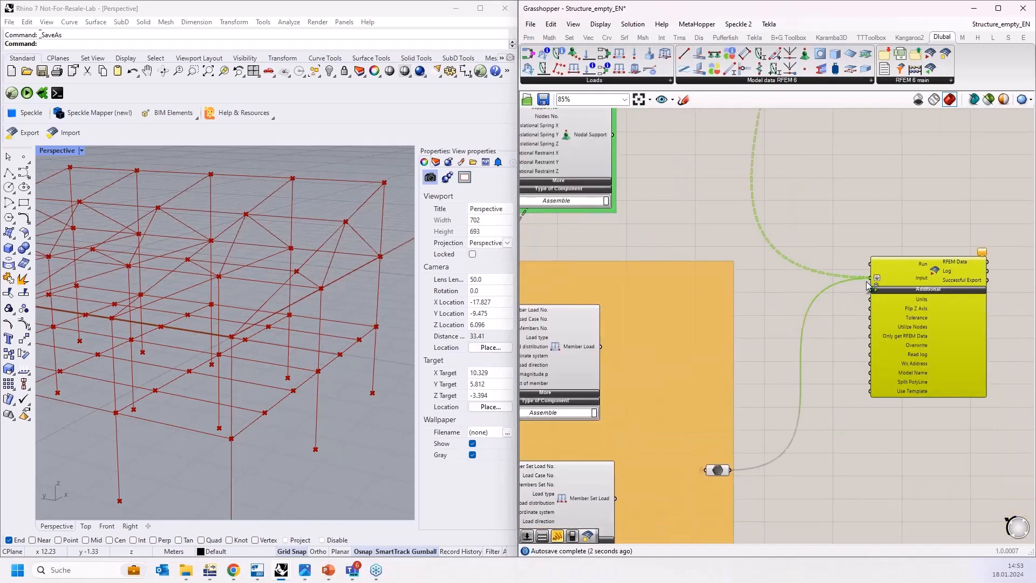
right_click(825, 339)
click(798, 305)
Add a Boolean Toggle above the export component and connect it to the Run input.
scroll(941, 306, up, 3)
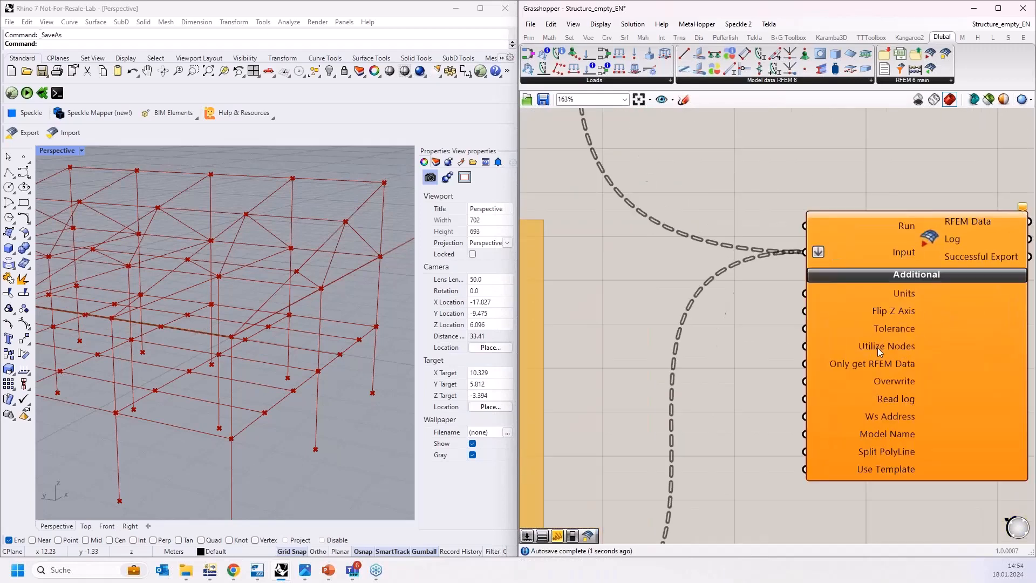
scroll(760, 309, down, 3)
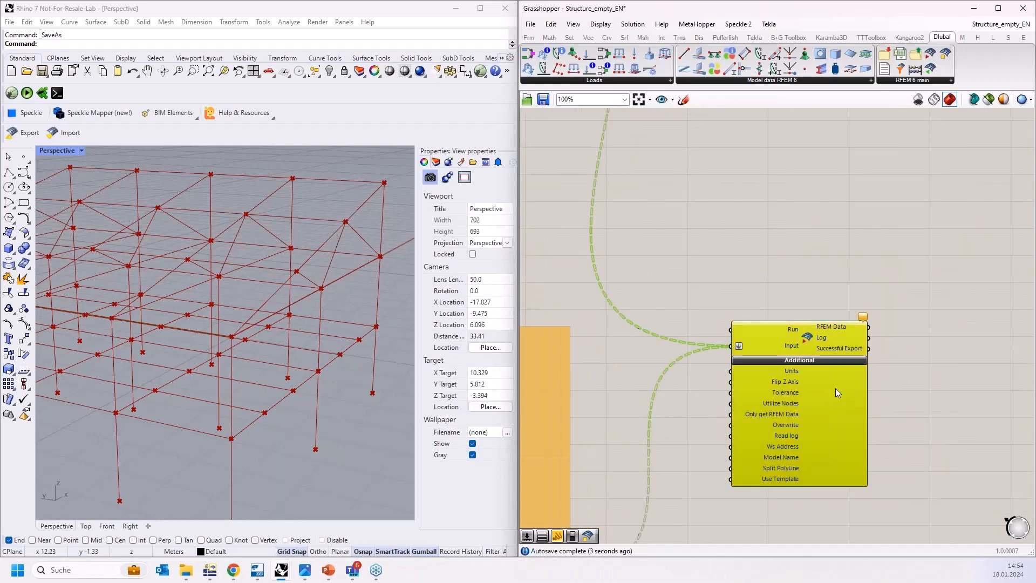
double_click(747, 267)
text(bool)
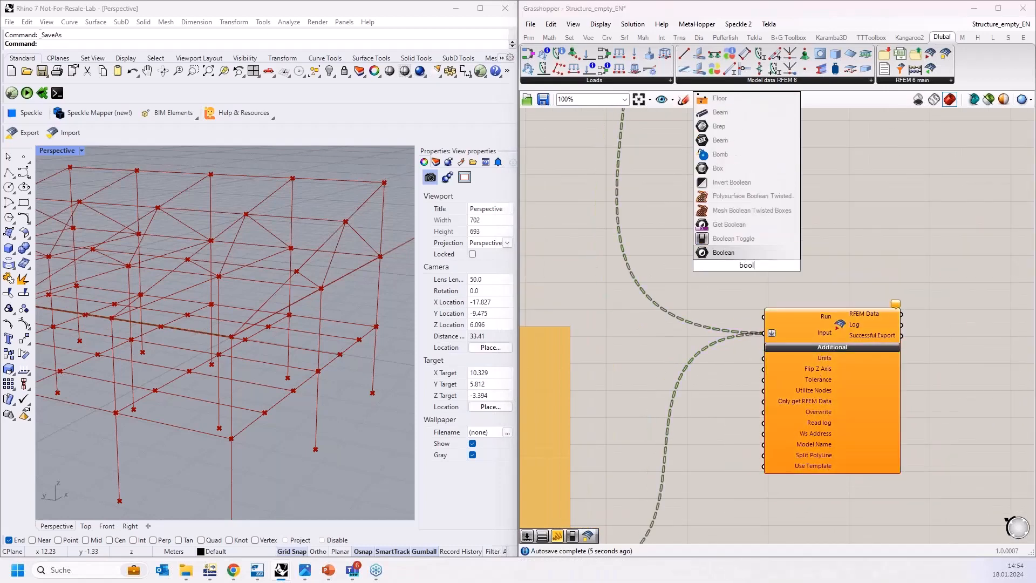
click(734, 239)
scroll(760, 287, up, 3)
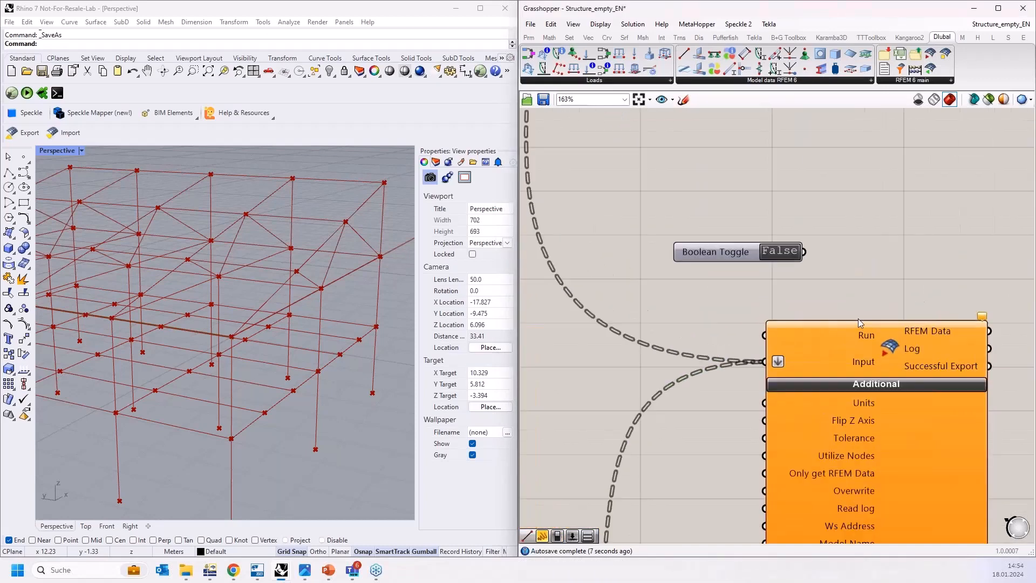
drag(804, 251, 764, 335)
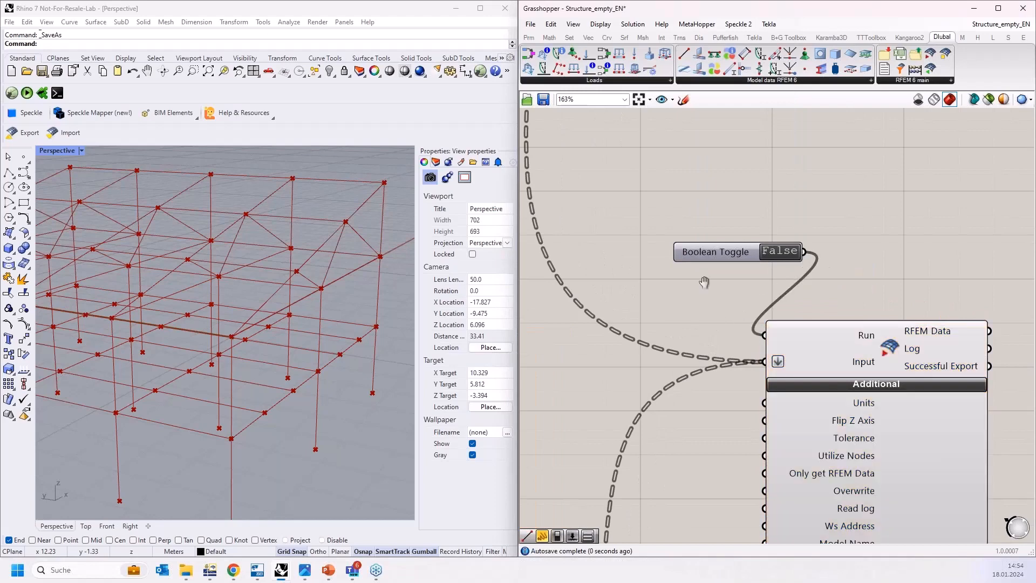
Add a second Boolean Toggle, connect it to the export component's Flip Z Axis input and set it to True.
right_drag(805, 306, 782, 245)
scroll(677, 266, down, 3)
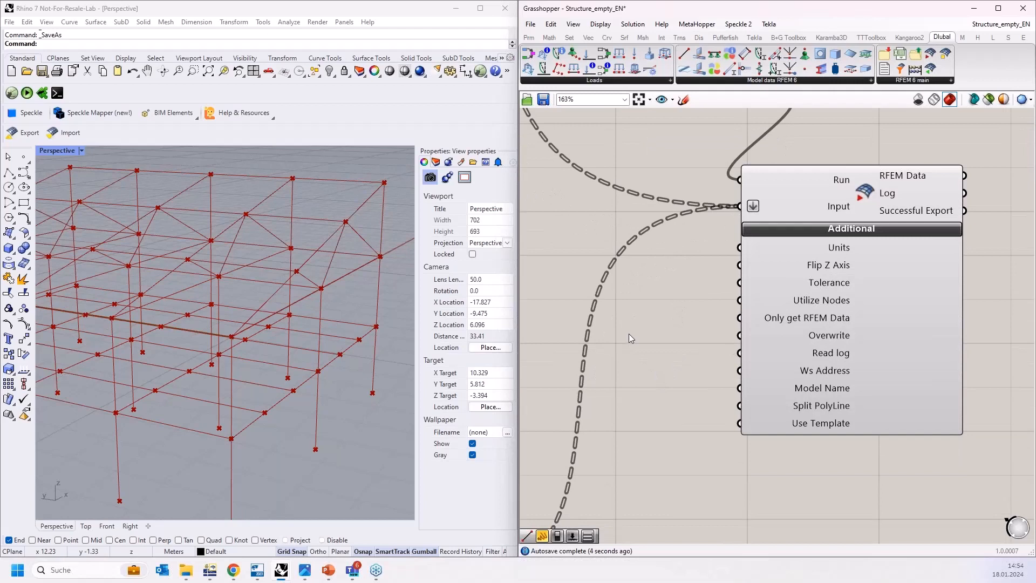
right_drag(643, 330, 684, 353)
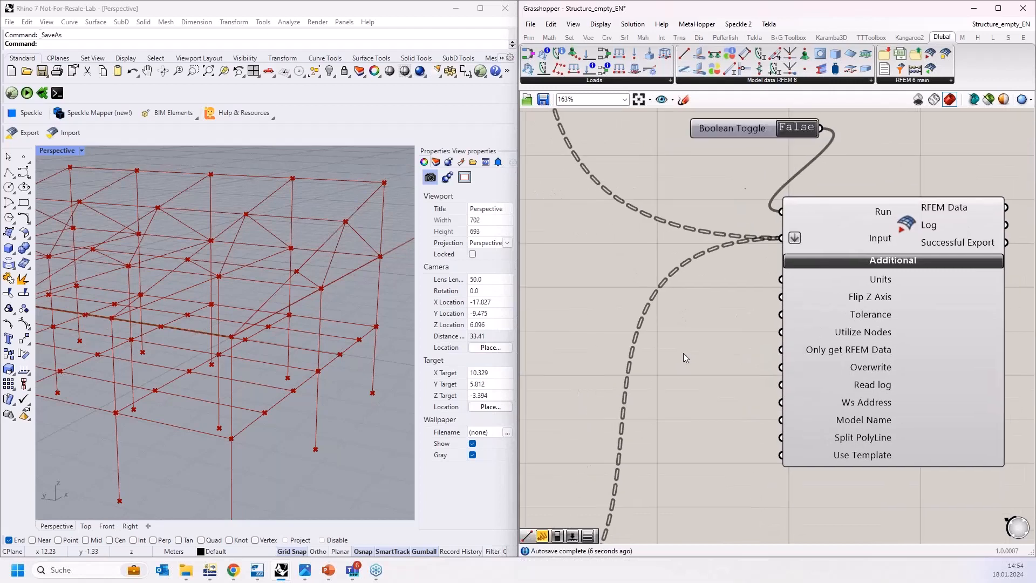
double_click(683, 353)
text(bool)
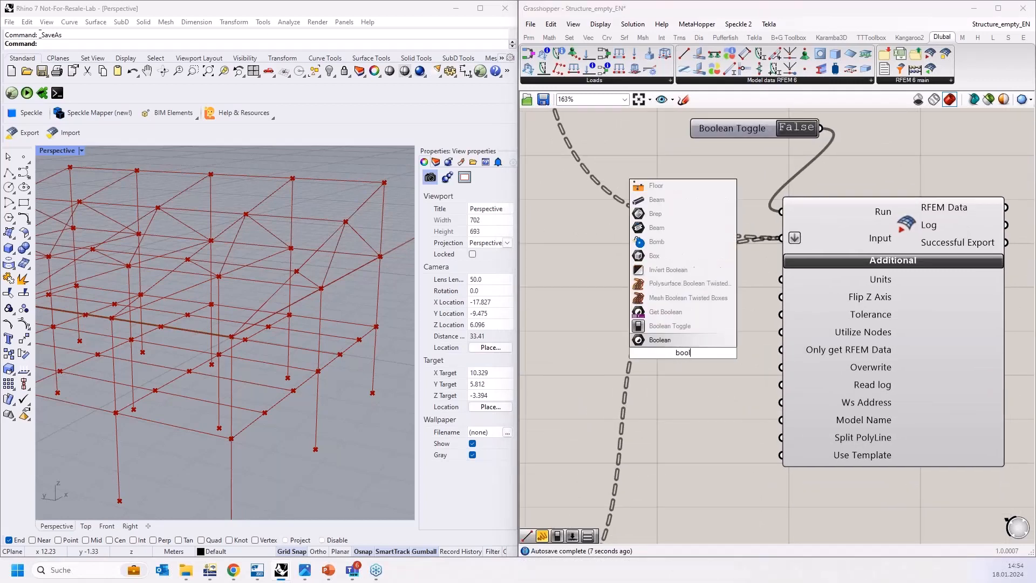
click(682, 329)
drag(680, 352, 648, 309)
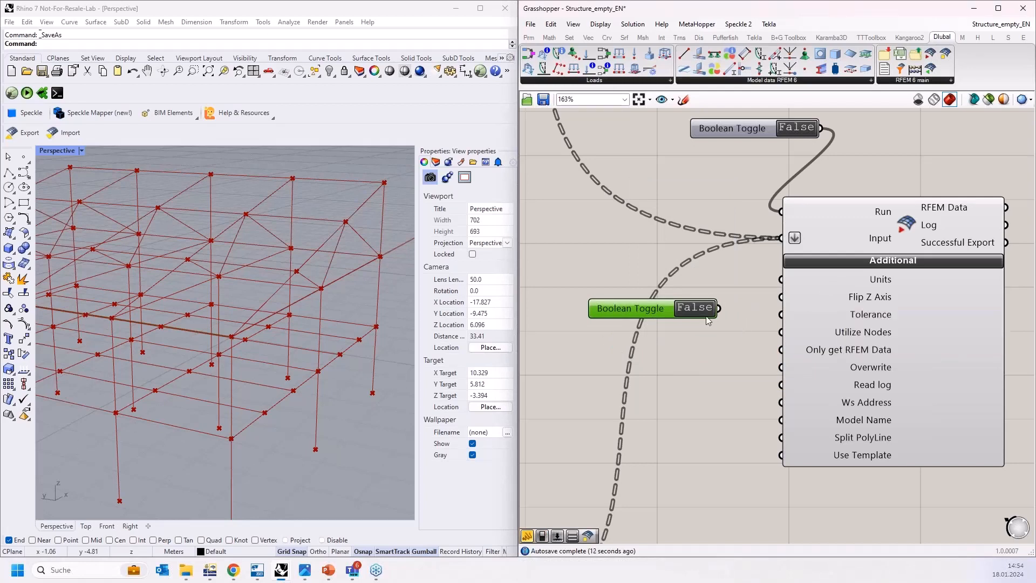
drag(752, 301, 781, 297)
double_click(703, 309)
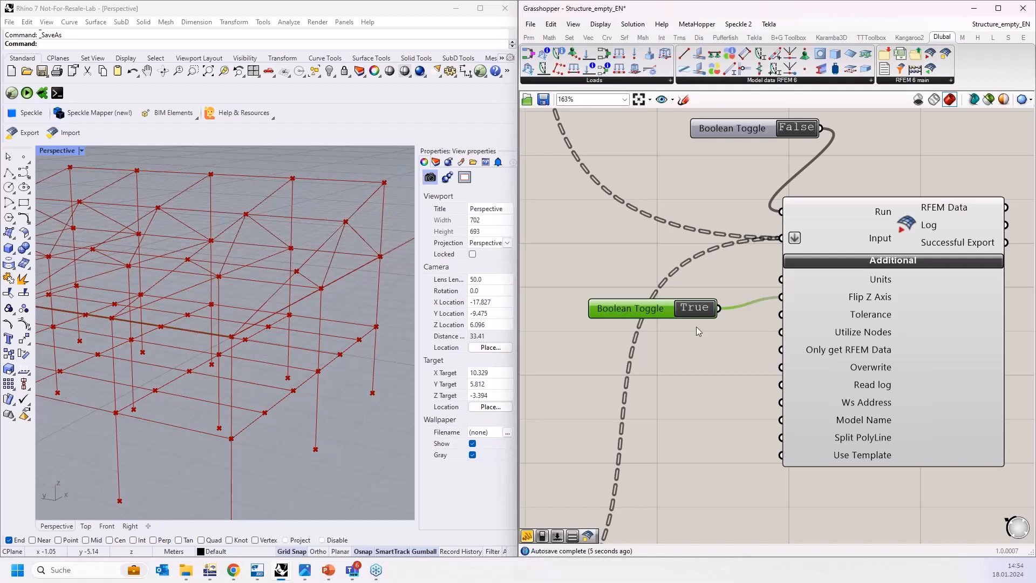
drag(657, 312, 664, 301)
Add a text panel containing "Name" and connect it to the export component's Model Name input.
right_drag(663, 300, 678, 241)
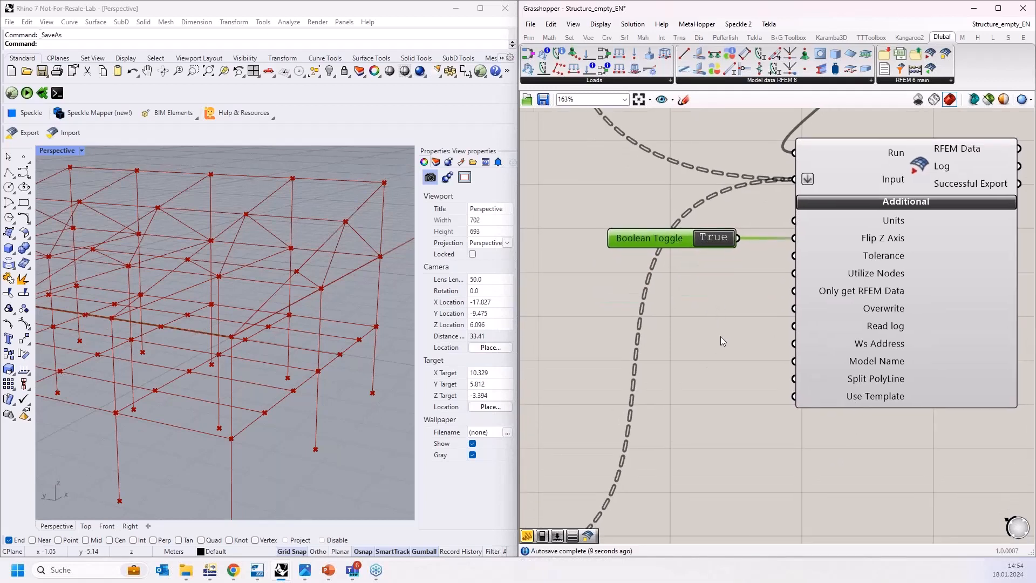
double_click(703, 386)
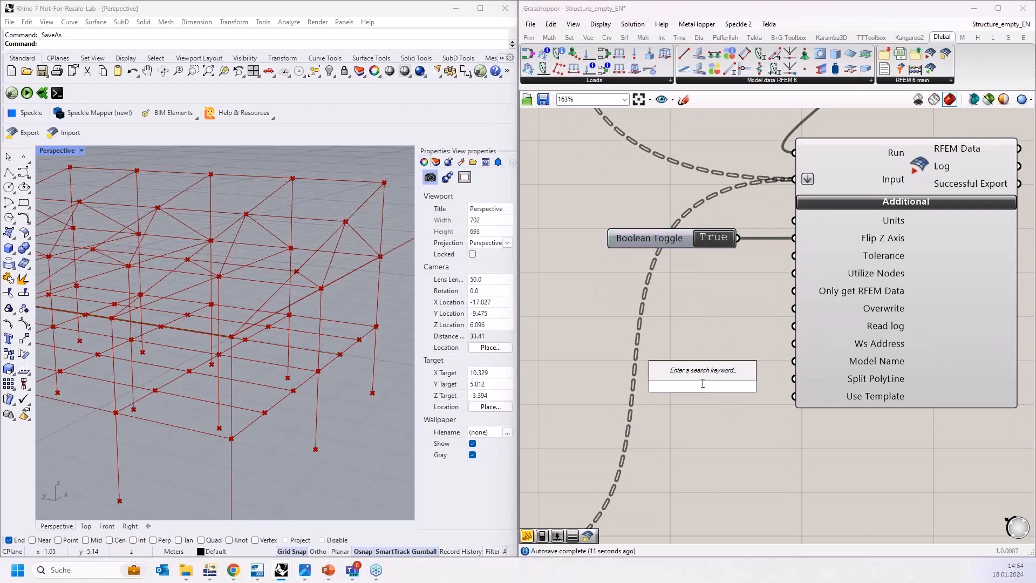
text(")
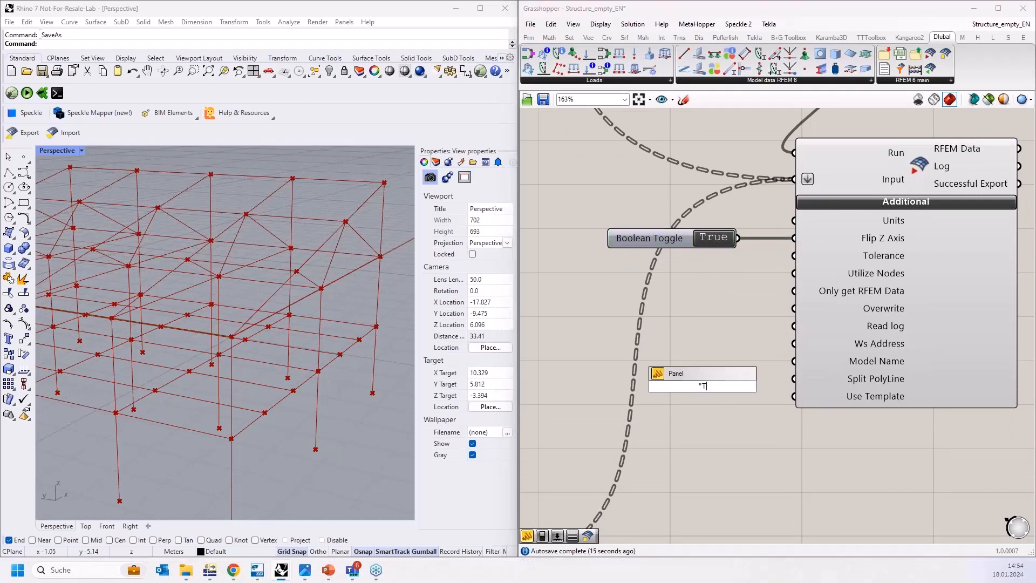
text(Name)
key(Return)
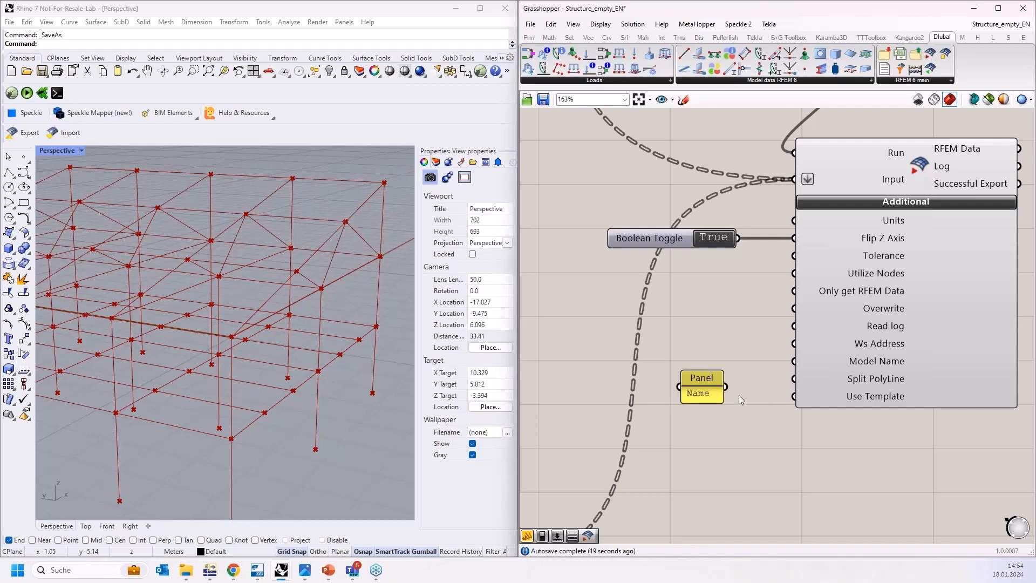
drag(726, 387, 793, 361)
click(701, 393)
drag(700, 392, 682, 358)
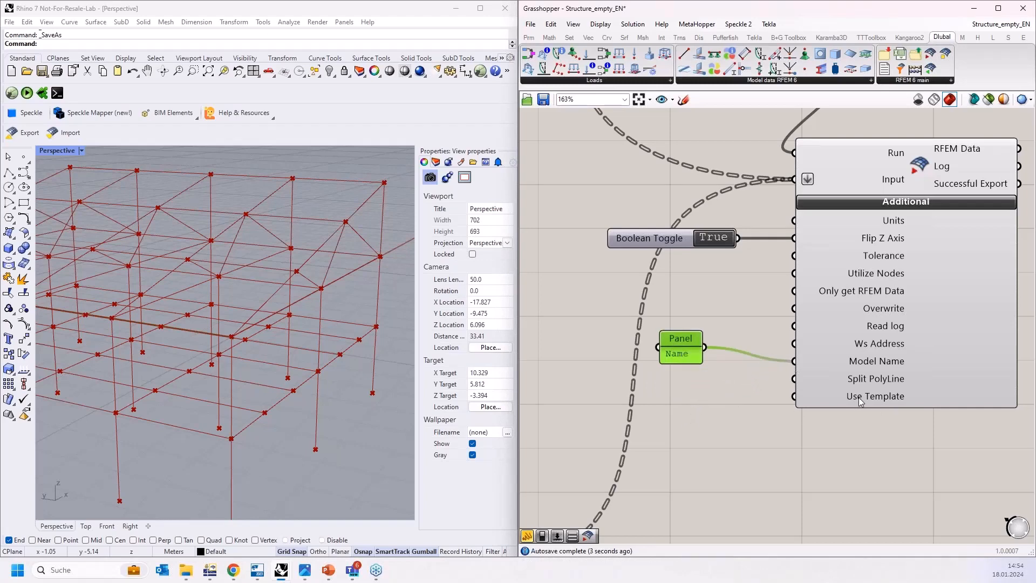
Switch to File Explorer, open the Webinar GH folder with the RFEM template file and copy its folder path.
scroll(801, 386, down, 3)
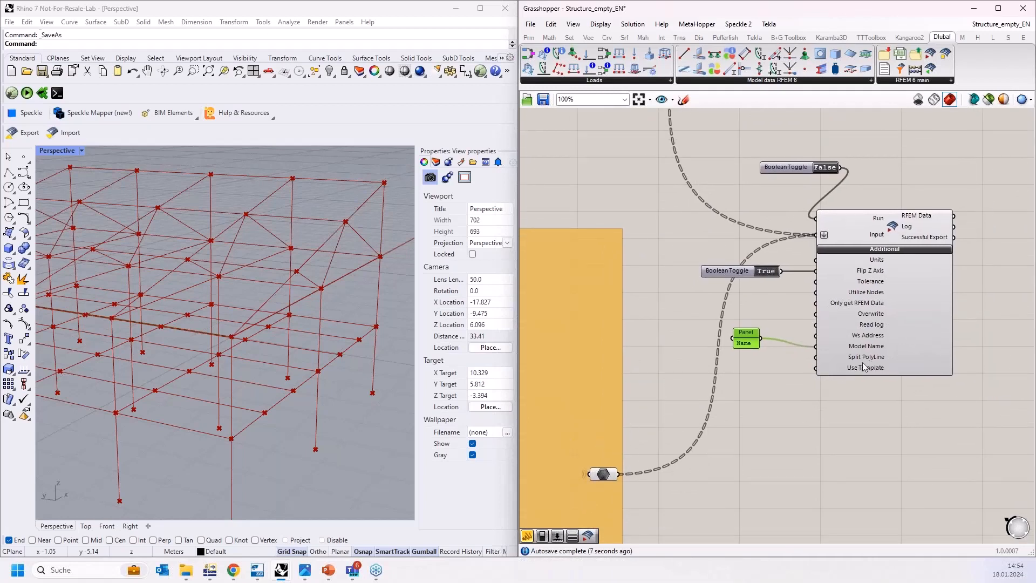
click(186, 570)
double_click(123, 108)
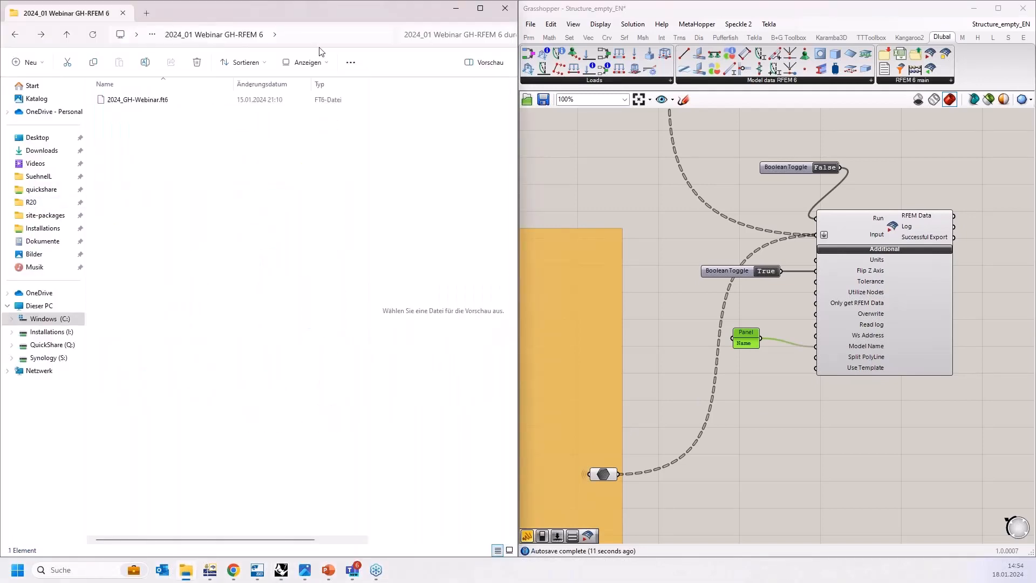
drag(366, 64, 378, 2)
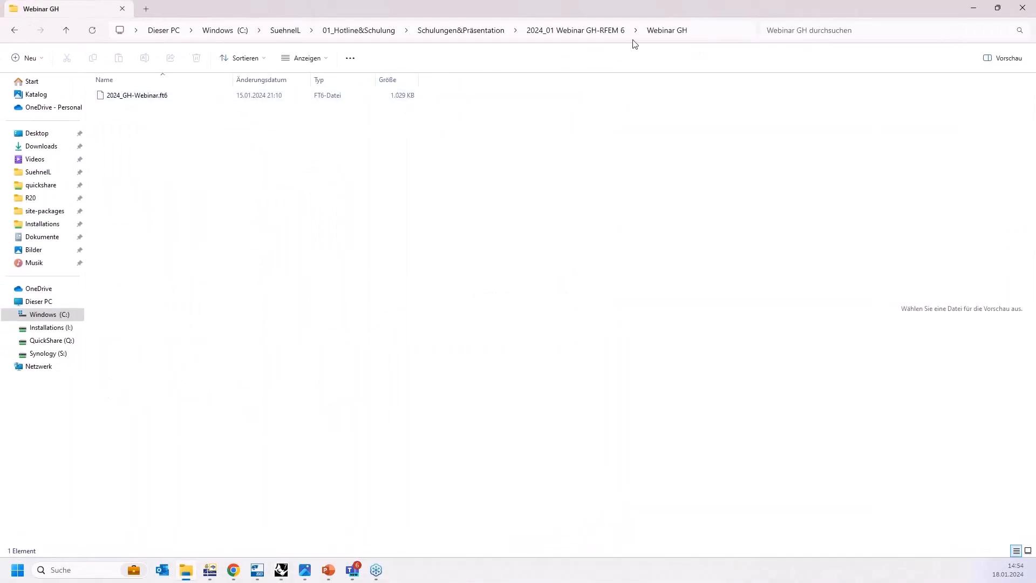
click(696, 36)
key(ctrl+c)
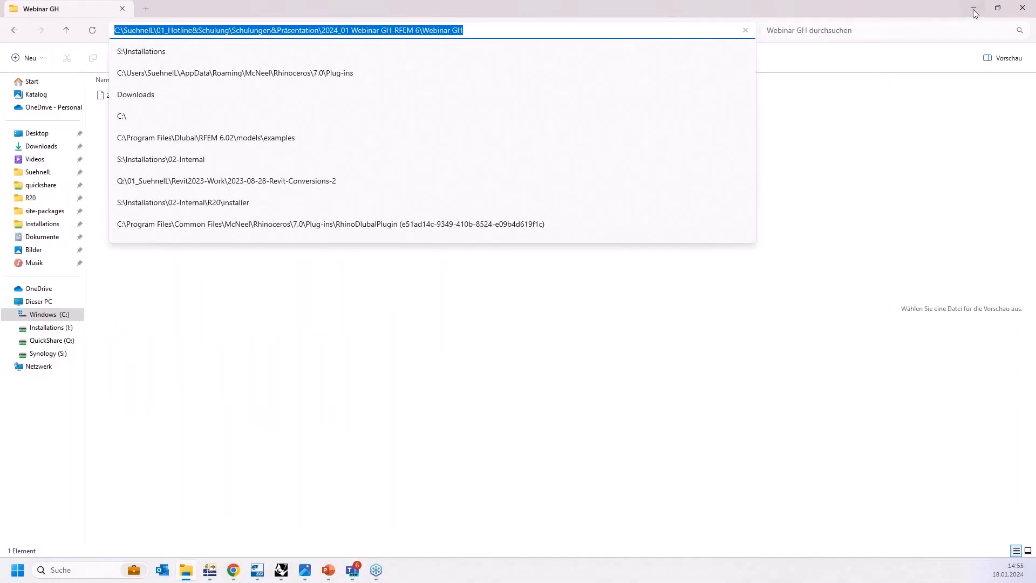
click(998, 8)
Back in Grasshopper, add a text panel below the Name panel containing the copied Webinar GH folder path.
double_click(752, 412)
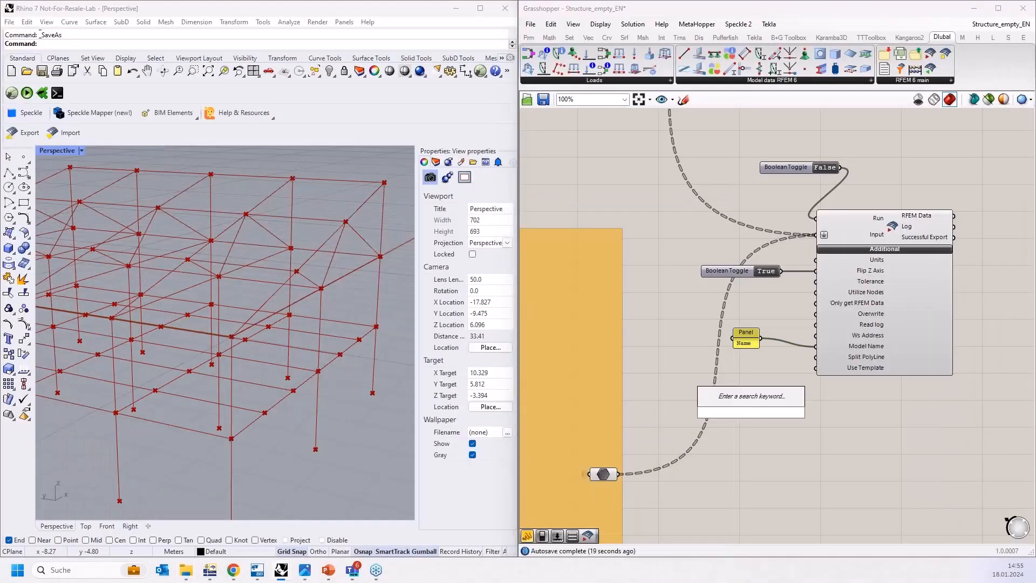
text(")
key(ctrl+v)
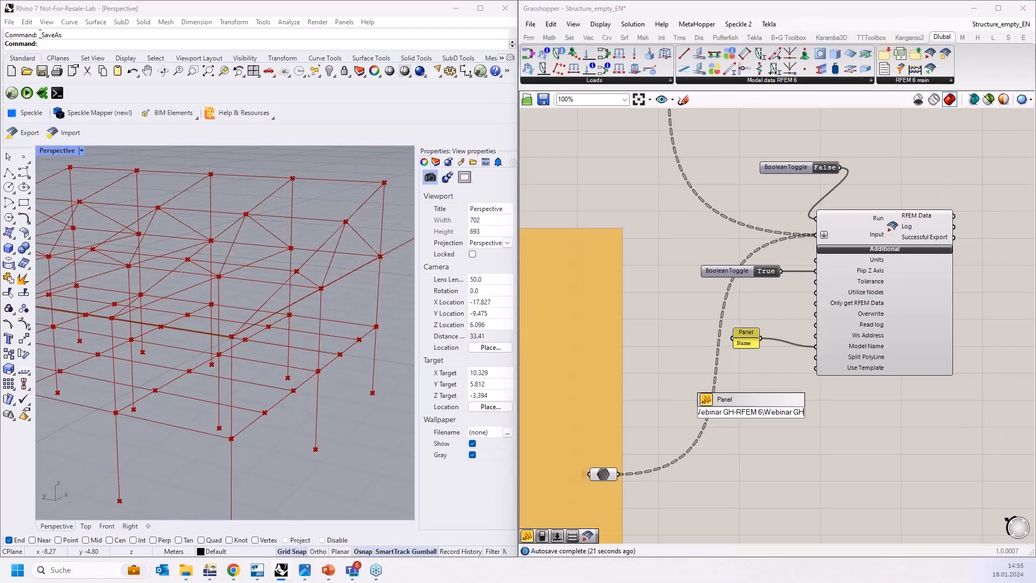
key(Return)
Extend the path in the panel with the template file name "\2024_GH-Webinar.ft6", copied from File Explorer.
double_click(780, 419)
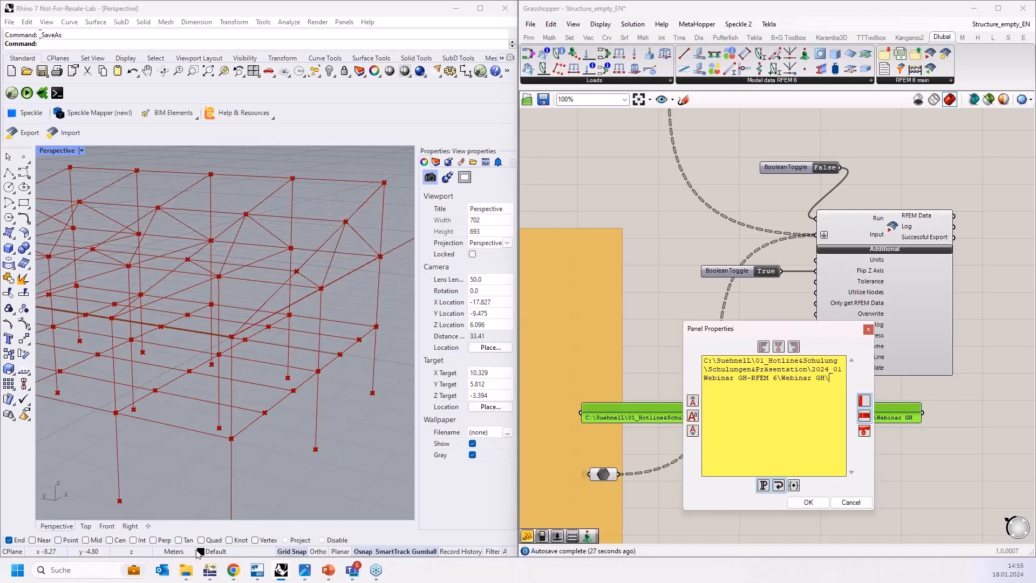
click(186, 571)
click(160, 98)
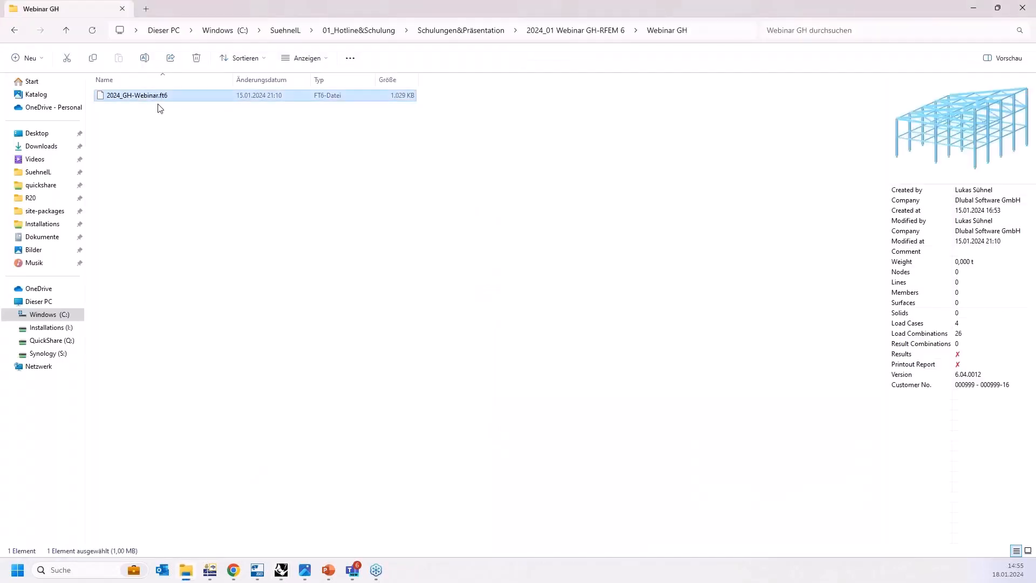
key(F2)
right_click(129, 94)
click(165, 129)
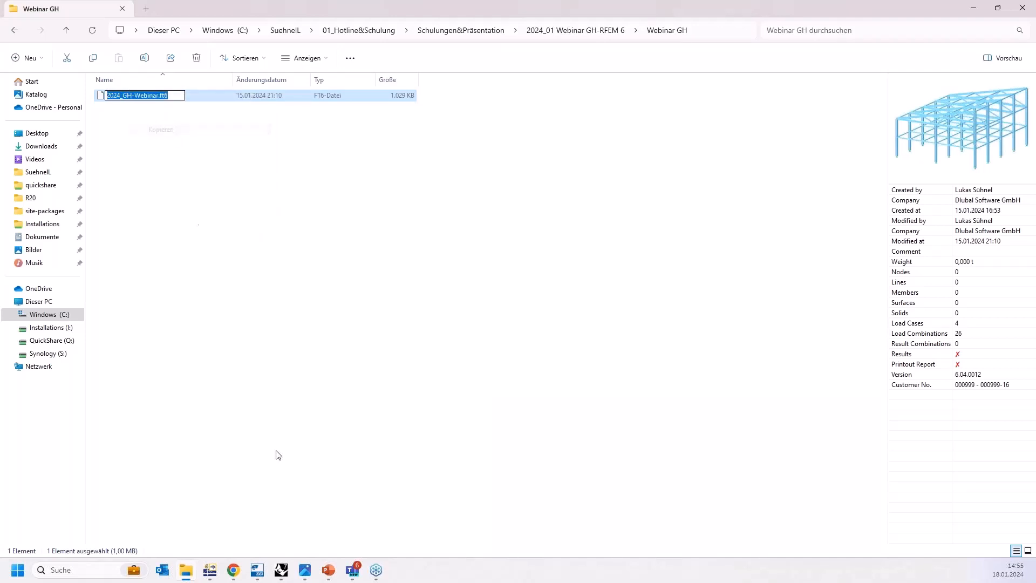
click(280, 572)
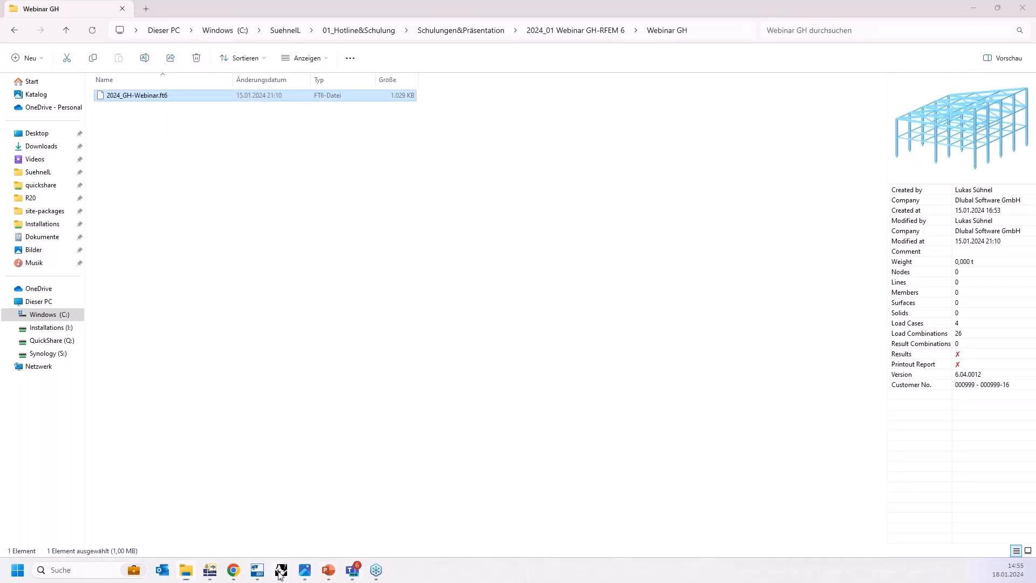
text(2024_GH-Webinar.ft6)
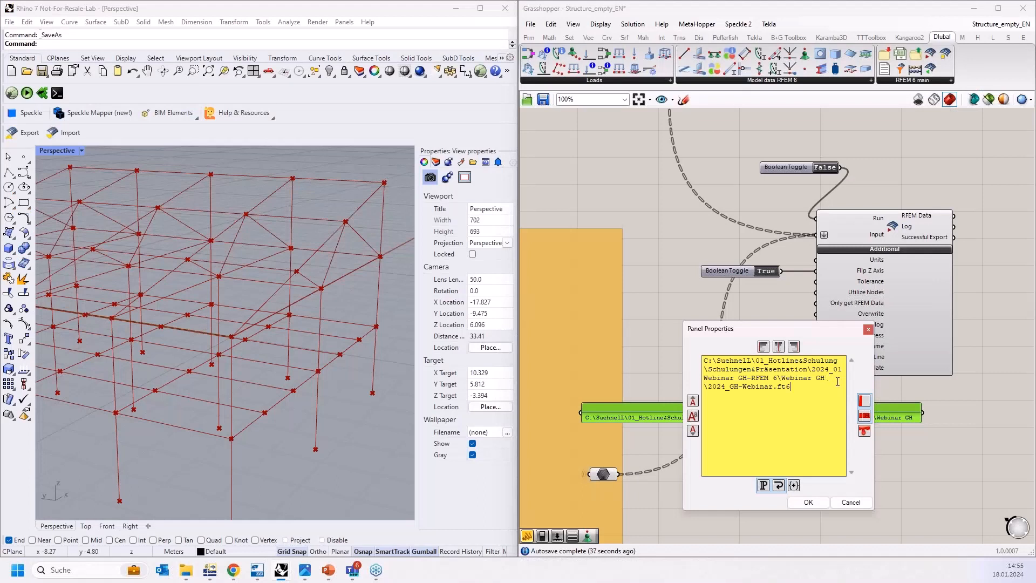
click(808, 503)
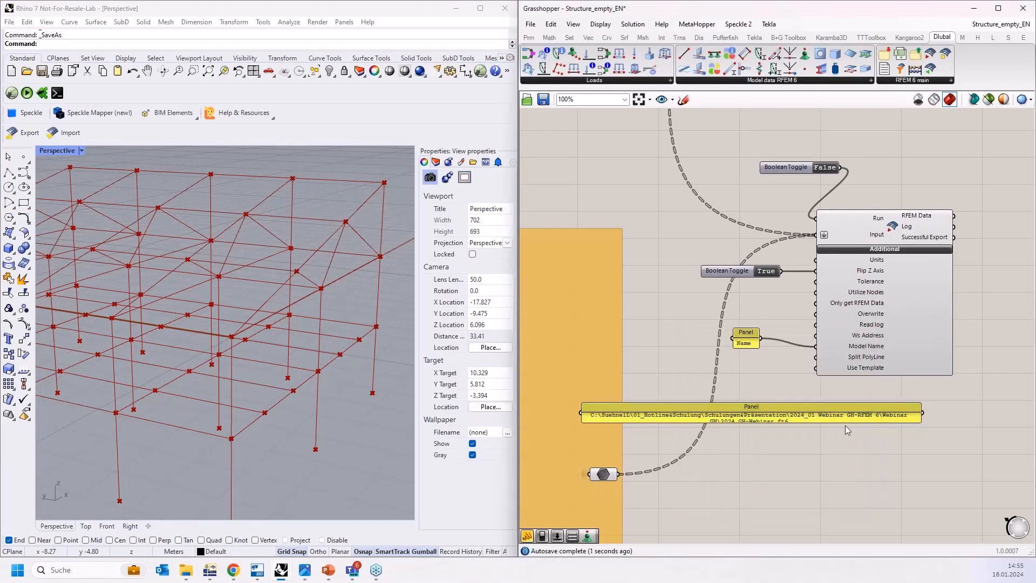
Resize the template path panel to show its full text, connect it to the Use Template input and place it below the export component's inputs.
drag(849, 427, 849, 449)
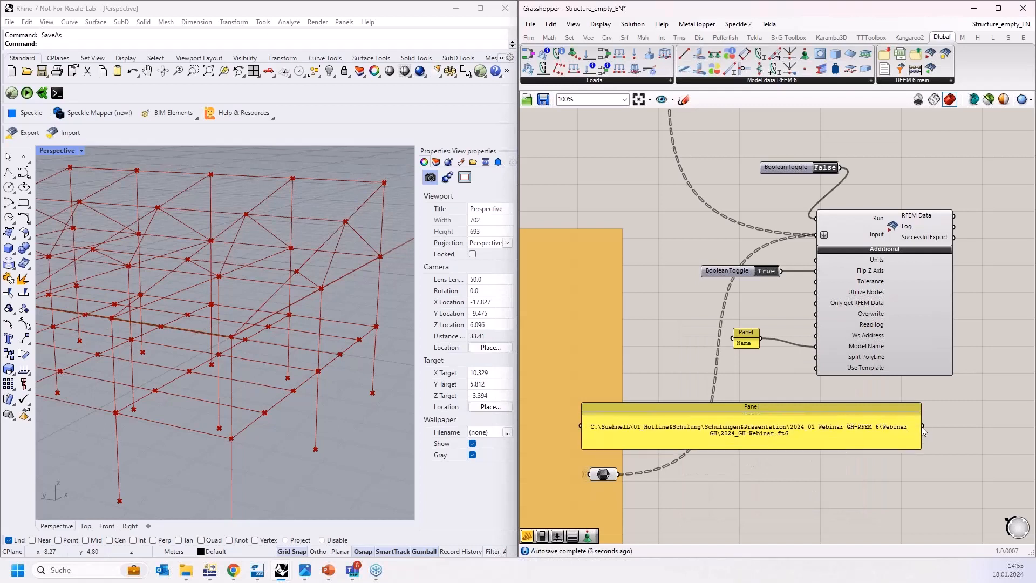
drag(923, 427, 816, 369)
drag(920, 437, 776, 437)
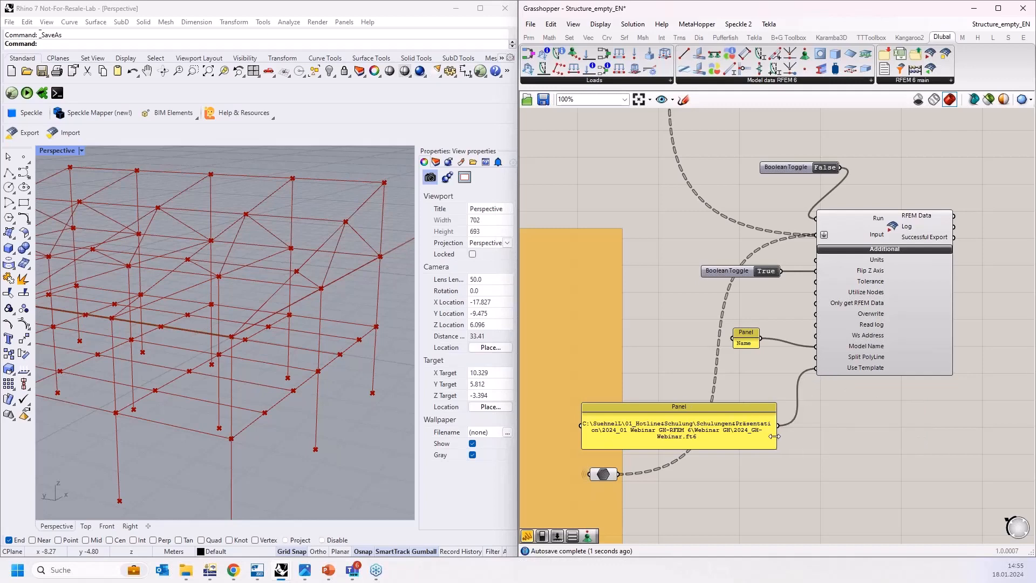
drag(712, 432, 776, 422)
Add a Boolean Toggle set to False, connect it to the export component's Overwrite input and align it beside that input.
scroll(804, 348, up, 3)
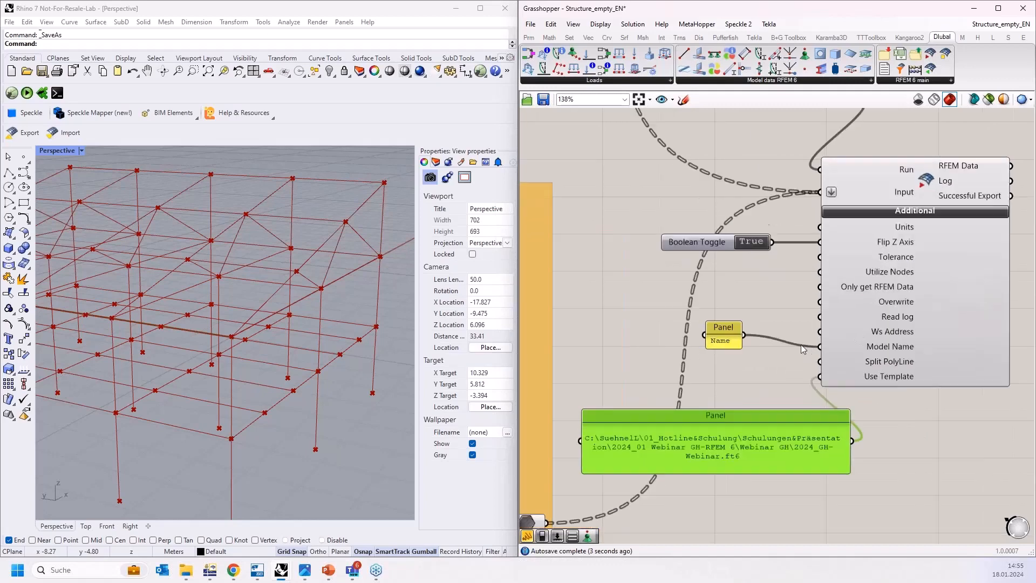
double_click(624, 284)
text(bool)
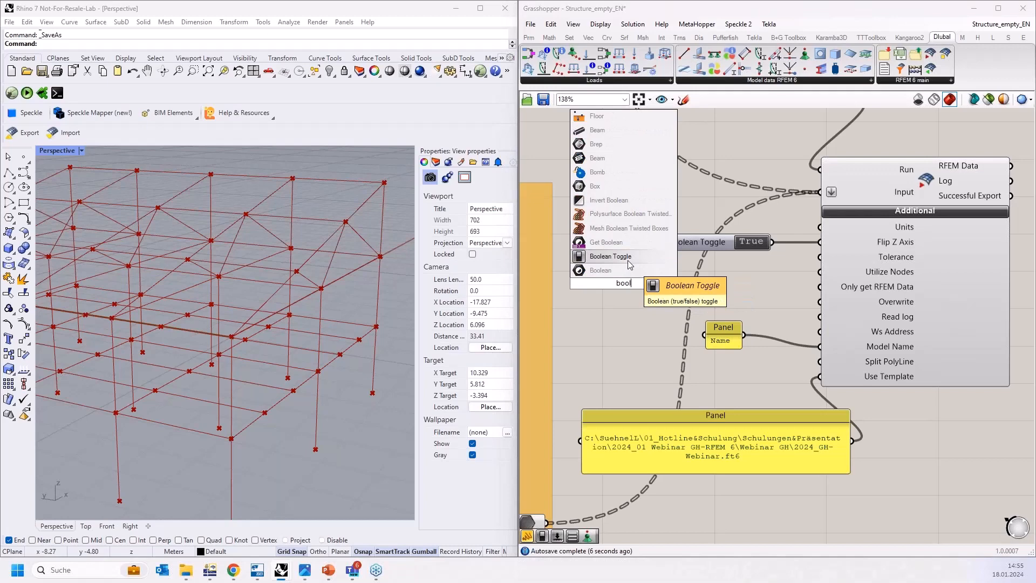
click(627, 260)
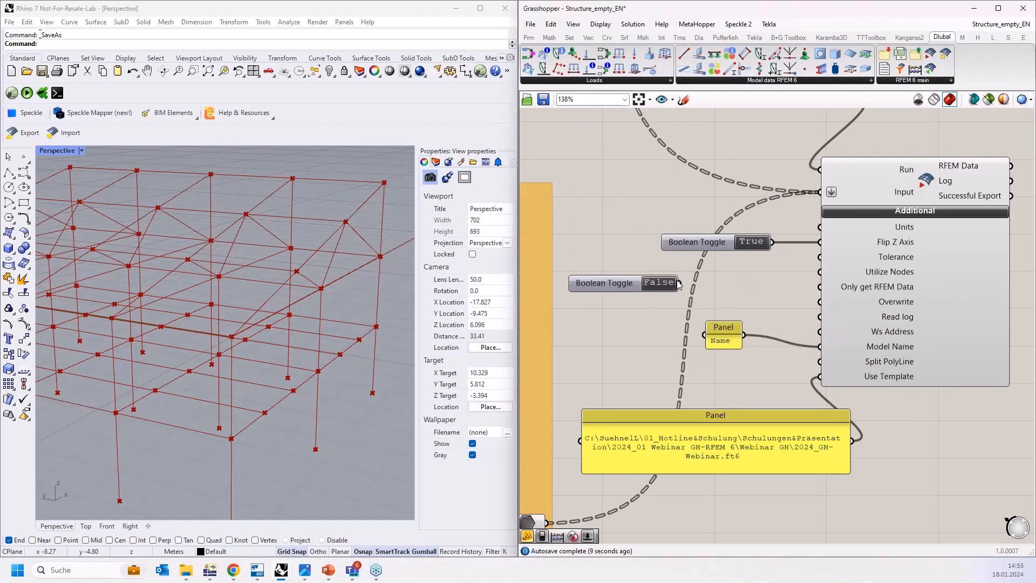
drag(679, 283, 831, 309)
drag(618, 284, 726, 303)
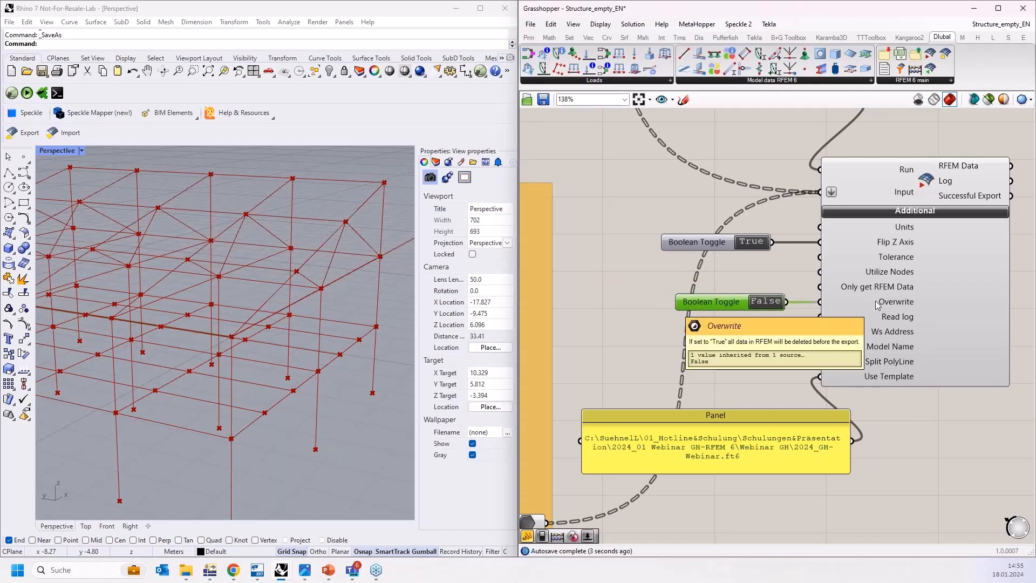
Move the template path panel up beside the export component's Use Template input, clear of the Name panel.
drag(680, 445, 626, 399)
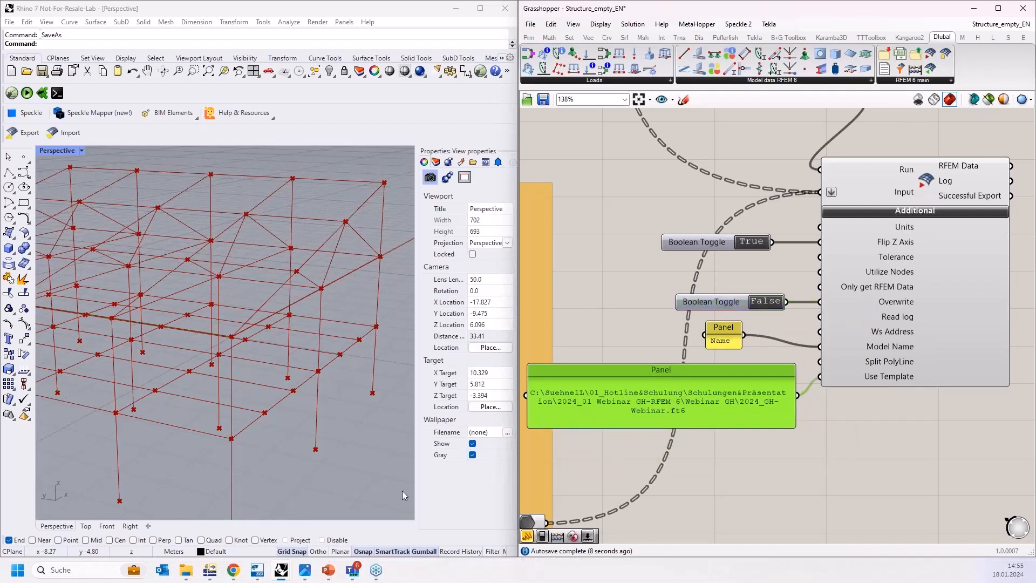
click(211, 571)
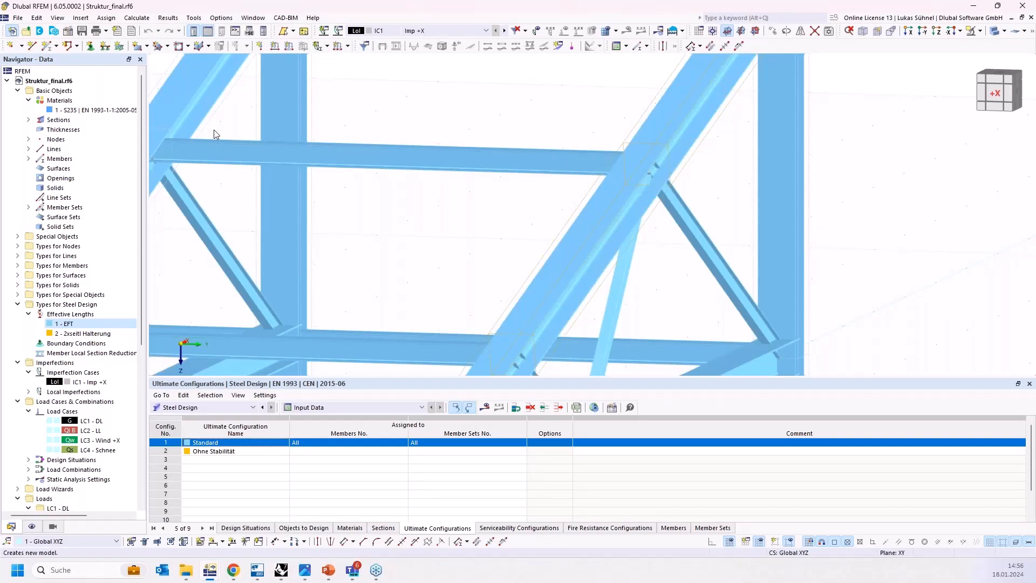
key(ctrl+n)
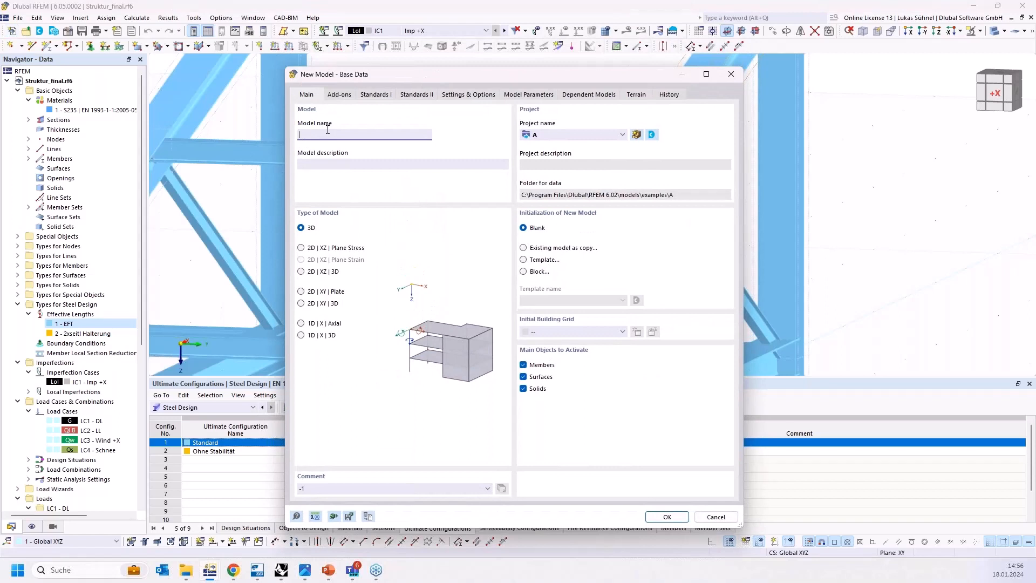
click(543, 261)
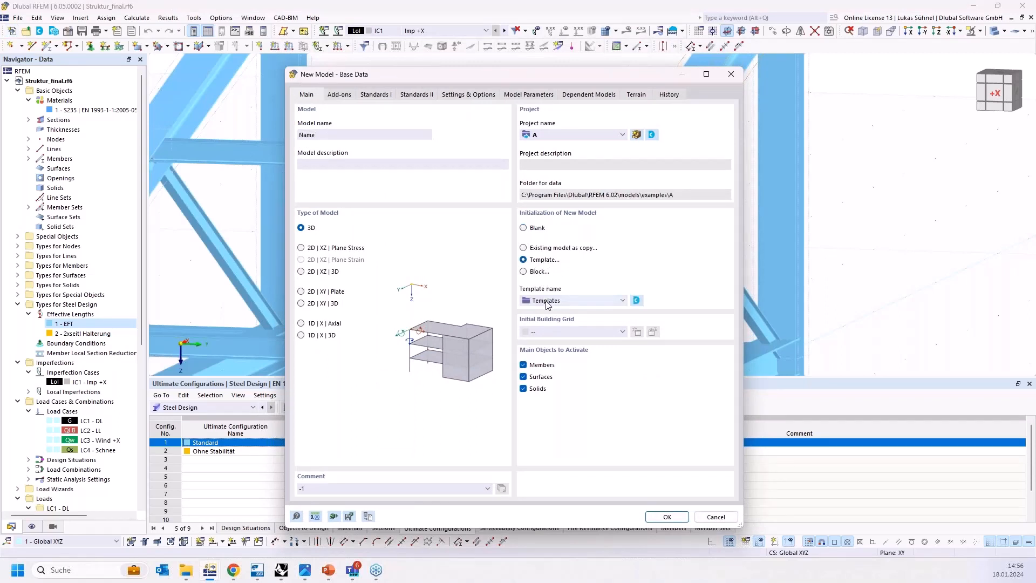
click(621, 301)
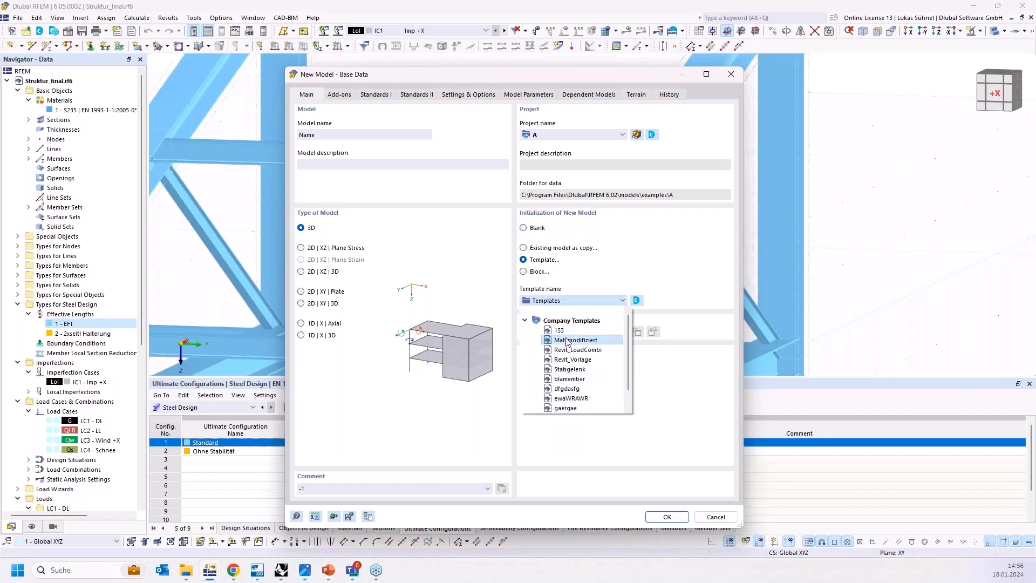
click(526, 408)
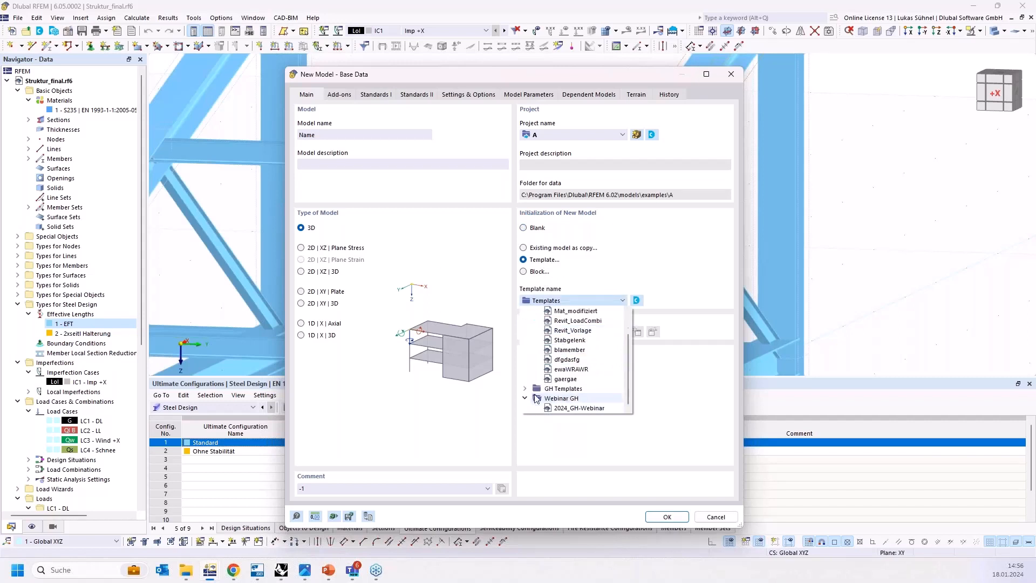
click(575, 408)
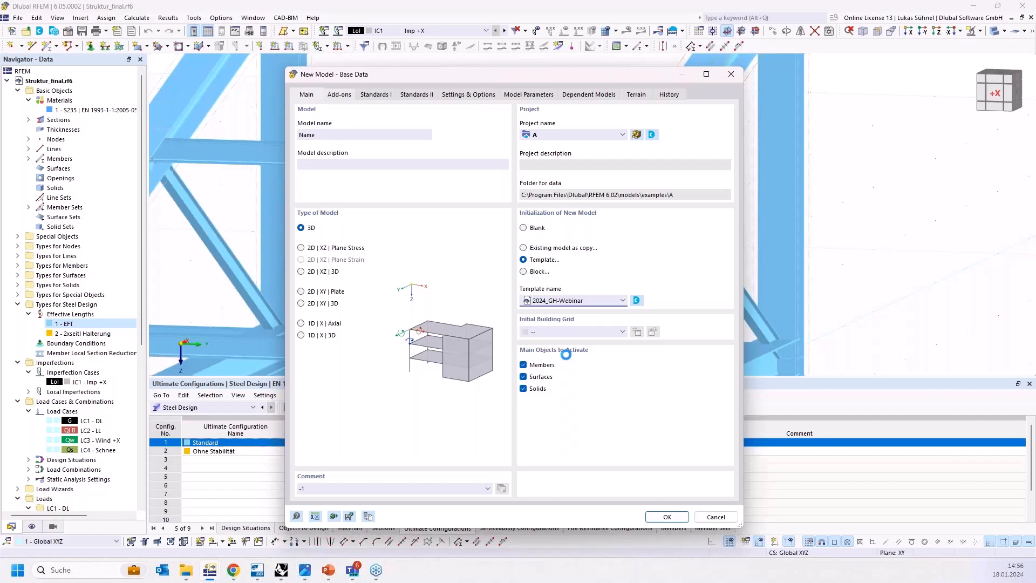
click(281, 571)
mouse_move(886, 306)
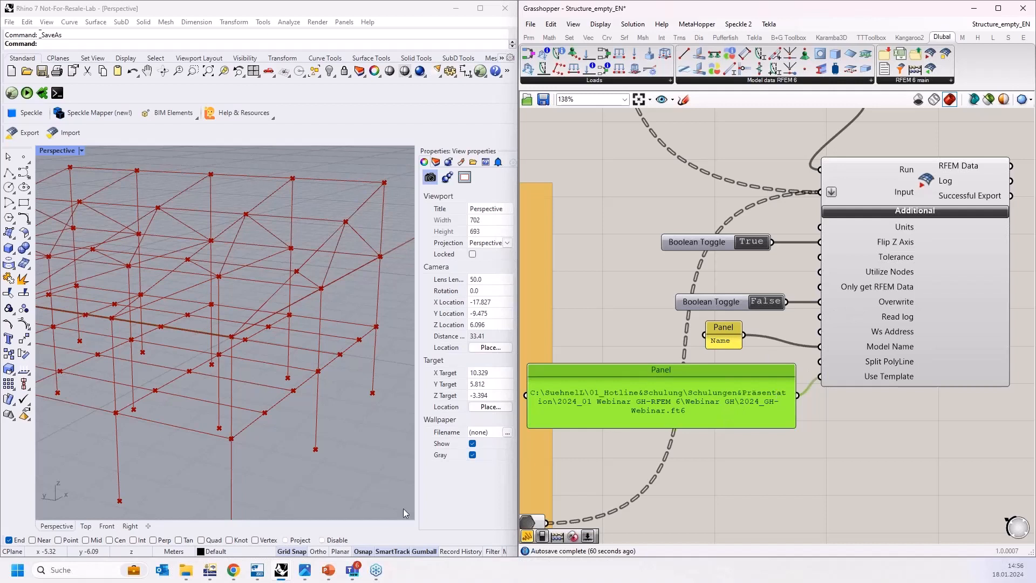
mouse_move(283, 577)
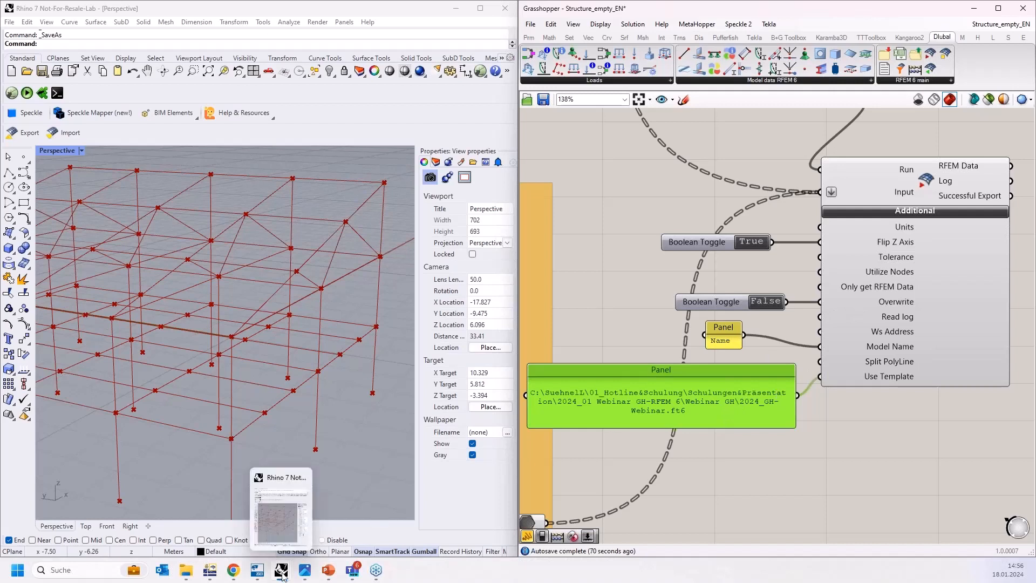
click(210, 572)
click(715, 517)
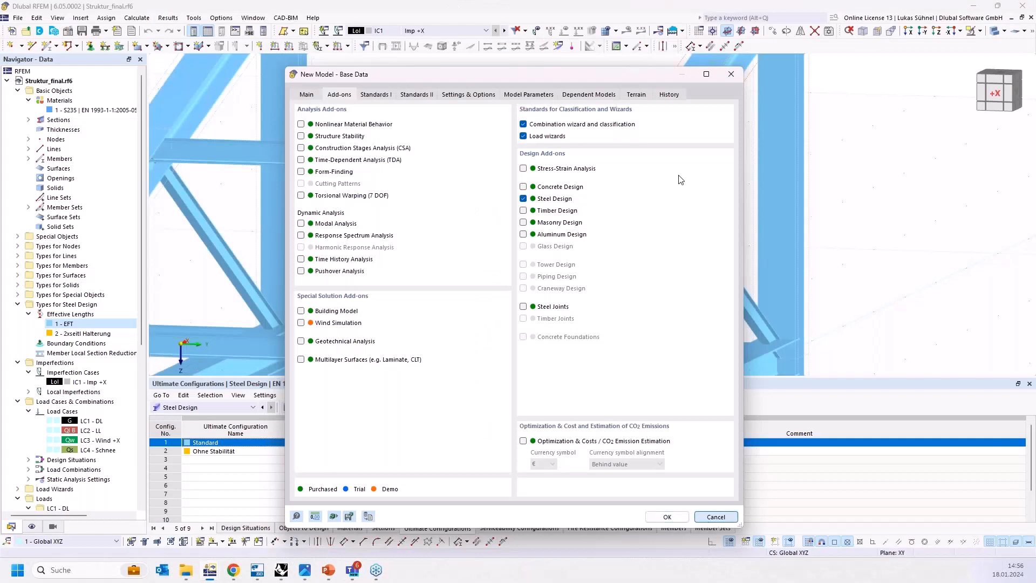
Close the open Struktur_final model in RFEM and start the export by setting the Run toggle to True in Grasshopper.
click(1031, 18)
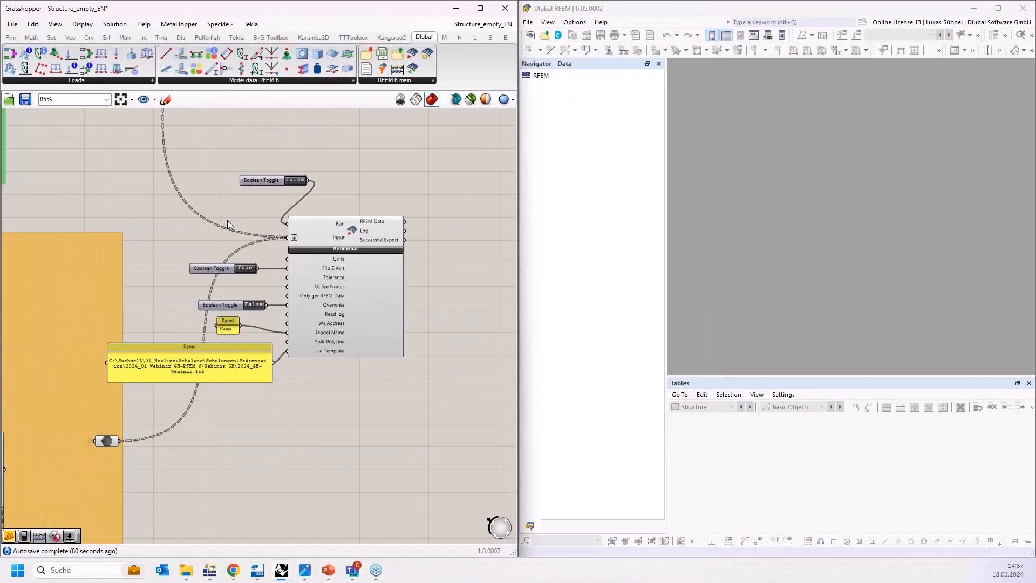
scroll(227, 224, down, 3)
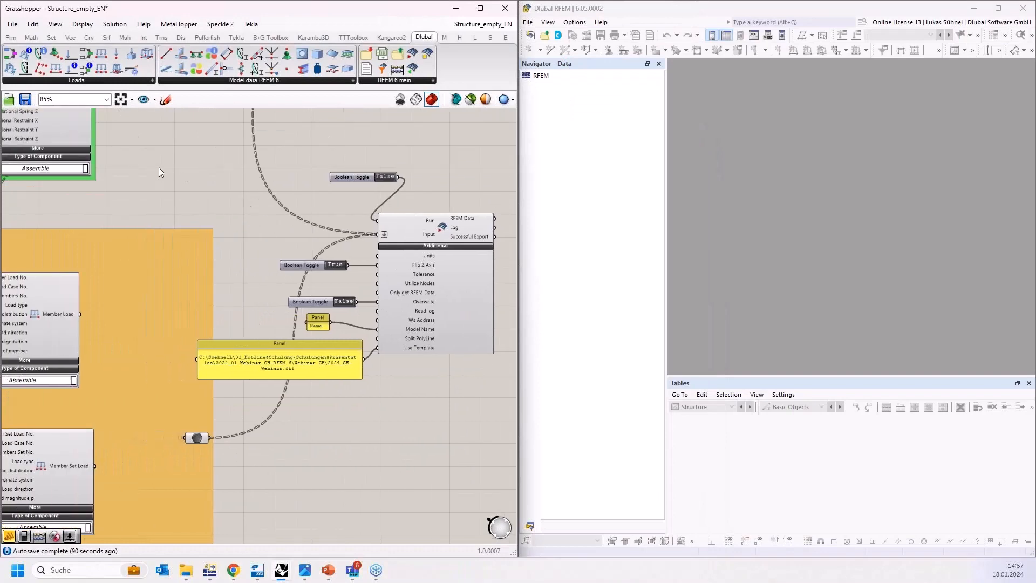
right_drag(159, 167, 213, 258)
scroll(267, 284, down, 3)
scroll(344, 289, up, 5)
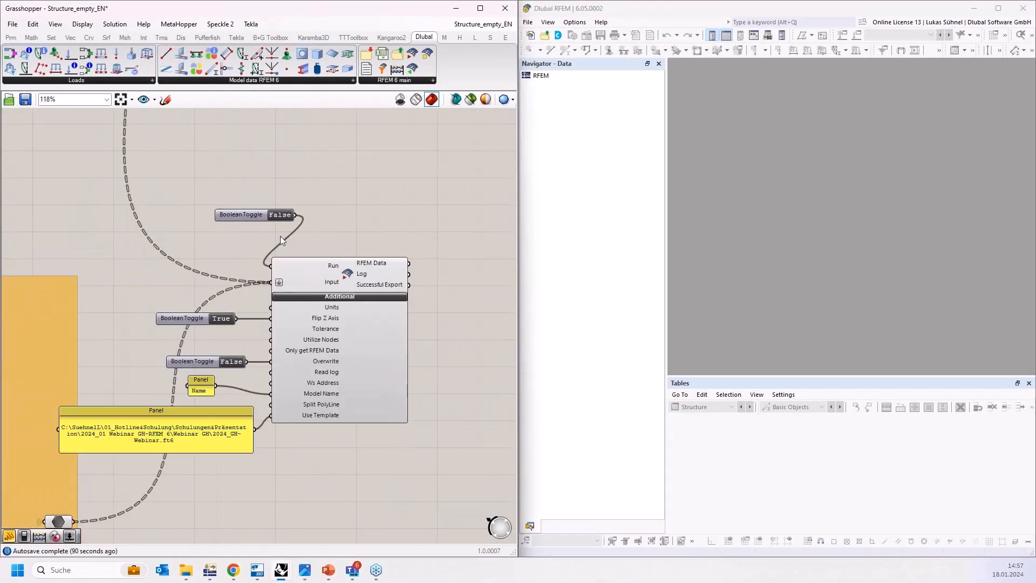
scroll(281, 233, up, 1)
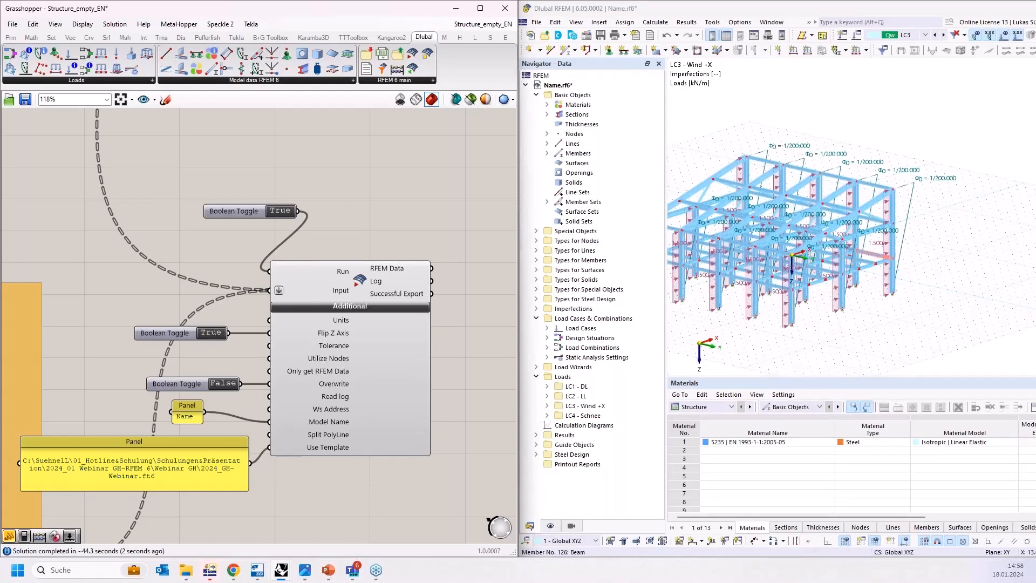
Maximize RFEM, hide the imperfections and loads, and examine the exported hall structure and its list of sections.
right_drag(393, 200, 341, 181)
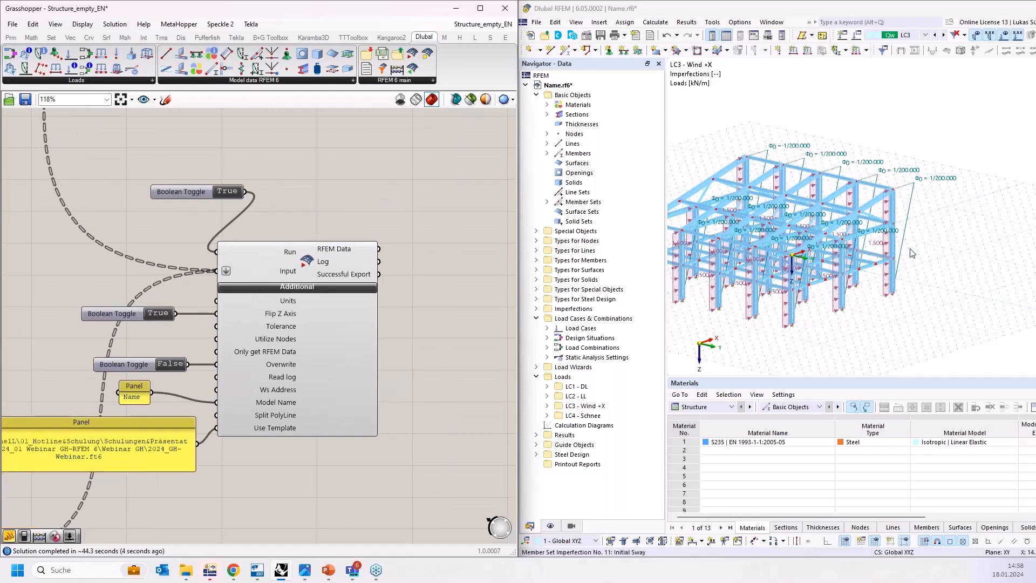
double_click(863, 8)
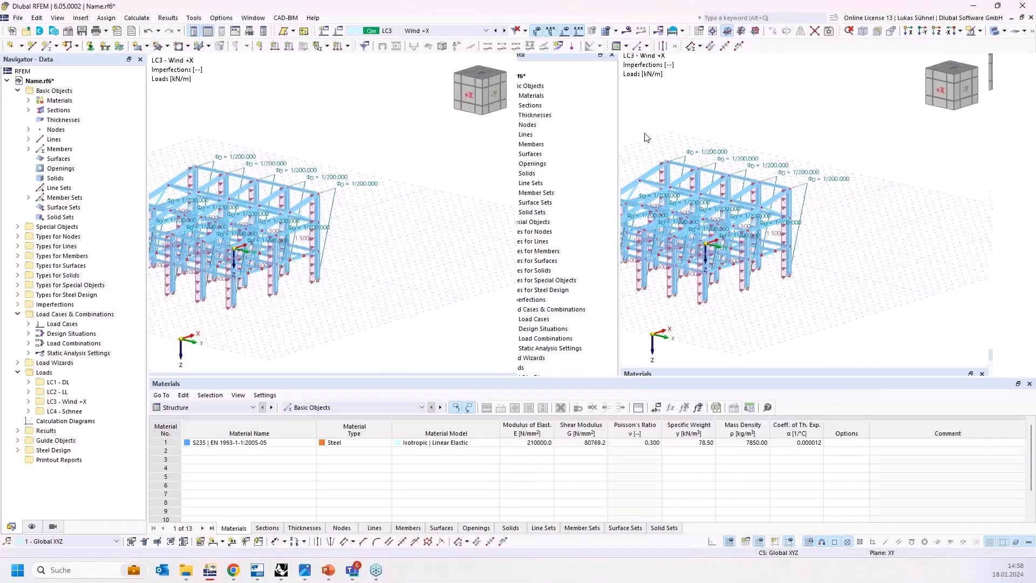
click(537, 31)
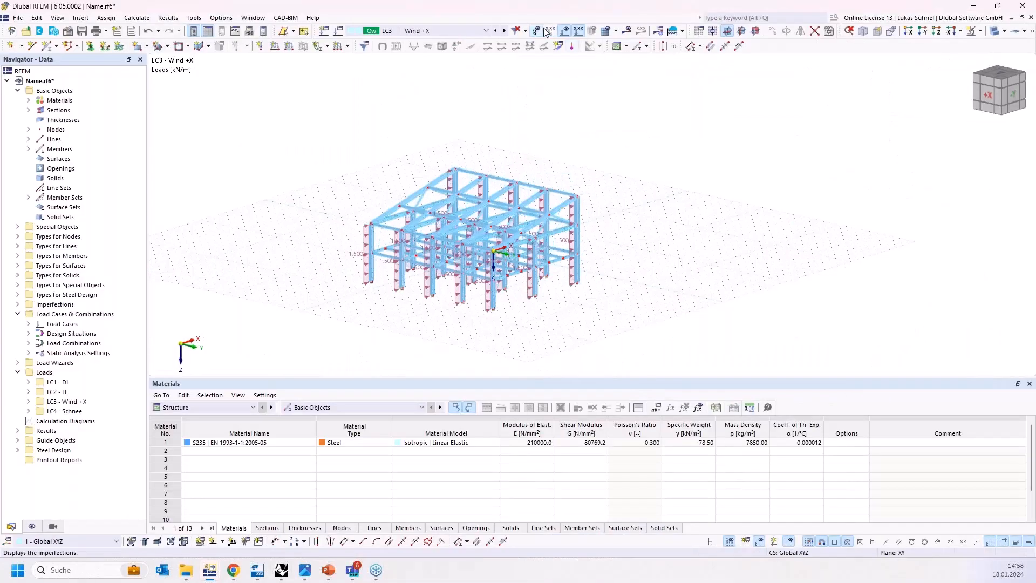
click(624, 33)
scroll(414, 229, up, 1)
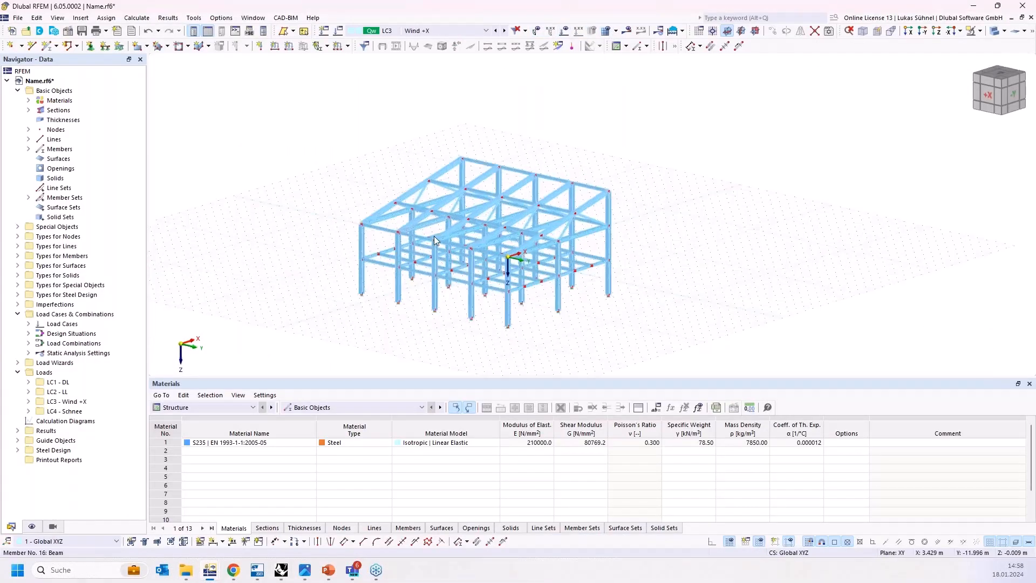
scroll(434, 236, up, 3)
ctrl+middle_drag(393, 235, 426, 213)
click(29, 110)
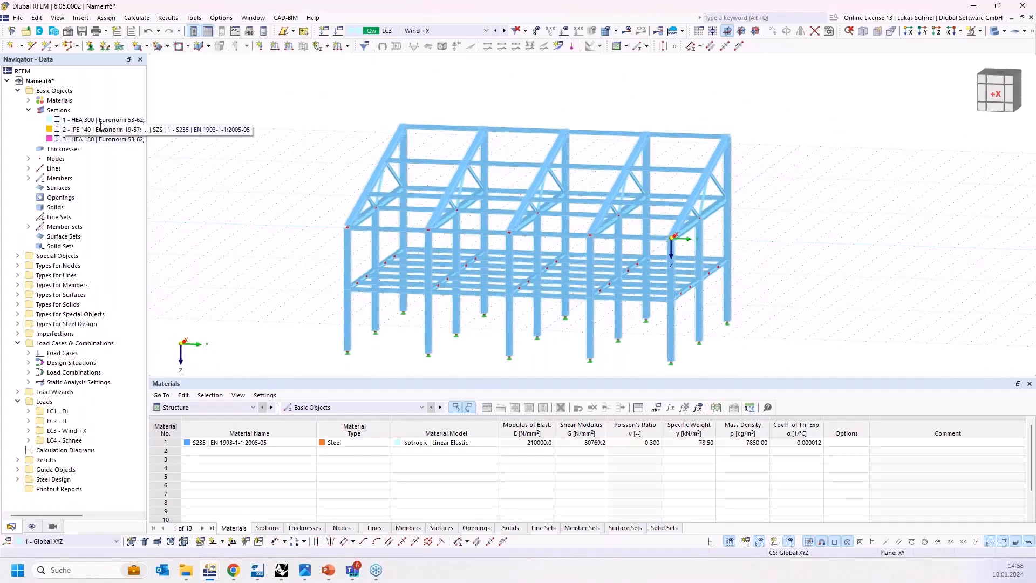
click(29, 110)
ctrl+middle_drag(347, 150, 275, 138)
Activate imperfection case IC1 - Imp +X and display the imperfections to inspect them on the model.
click(416, 30)
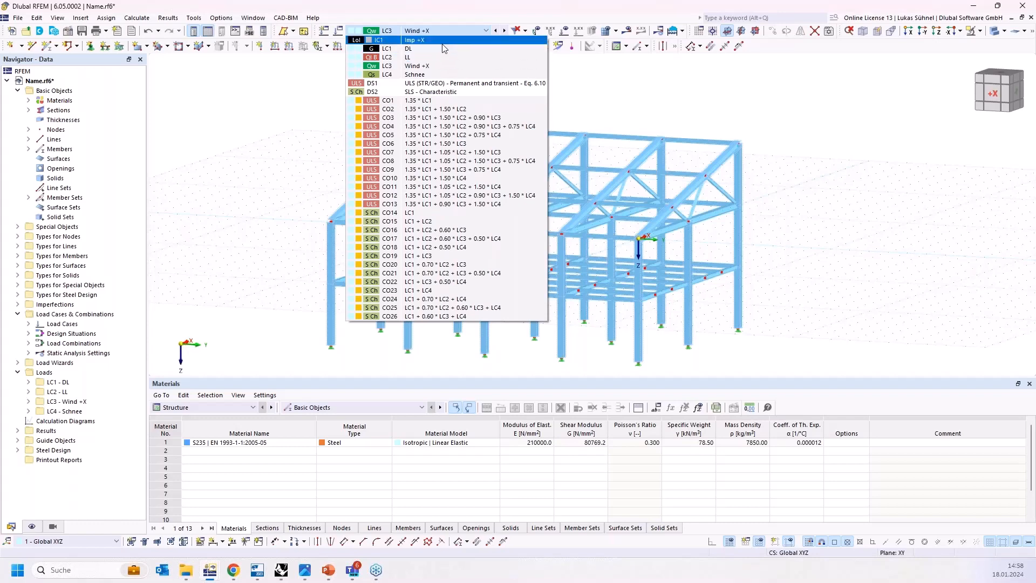
click(508, 40)
click(535, 31)
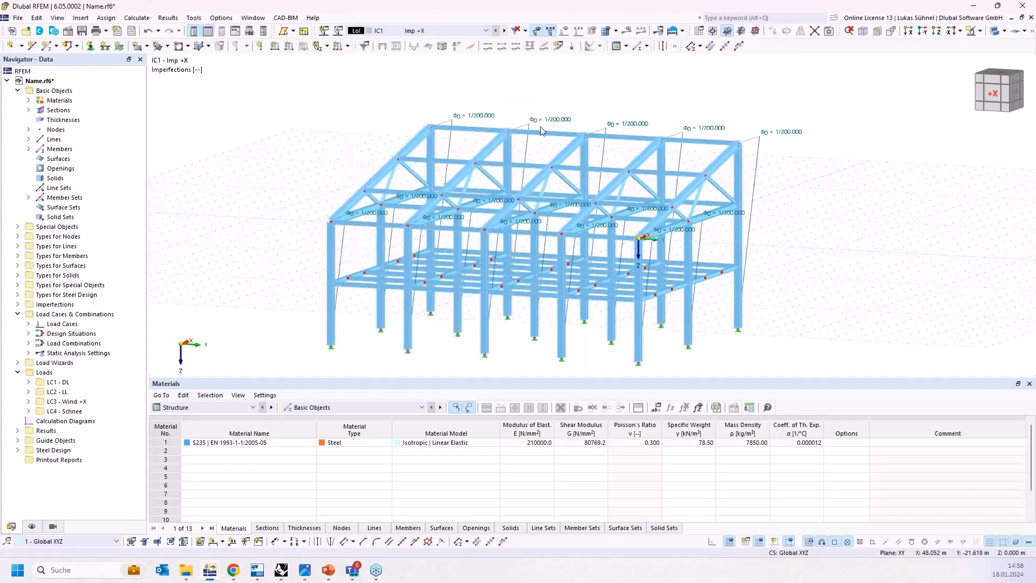
ctrl+middle_drag(475, 132, 447, 130)
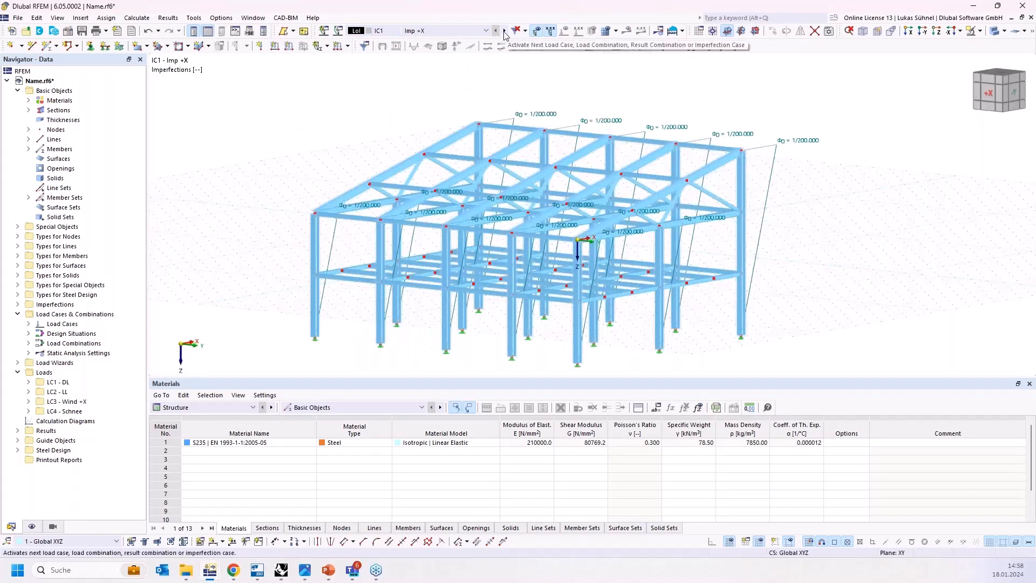
Display the loads and examine load cases LC2 - LL, LC3 - Wind +X and LC4 - Schnee on the model.
click(505, 31)
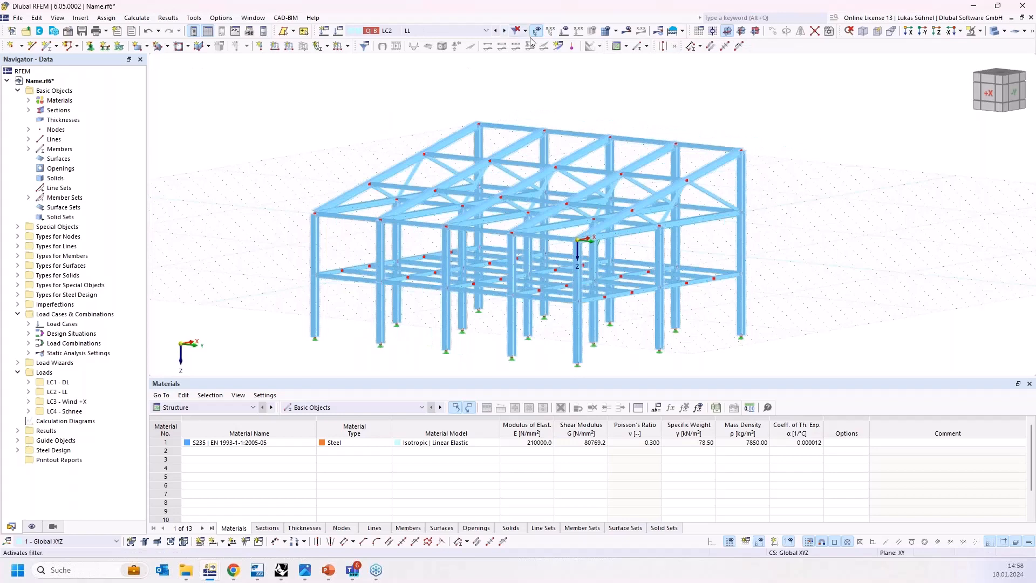
click(569, 35)
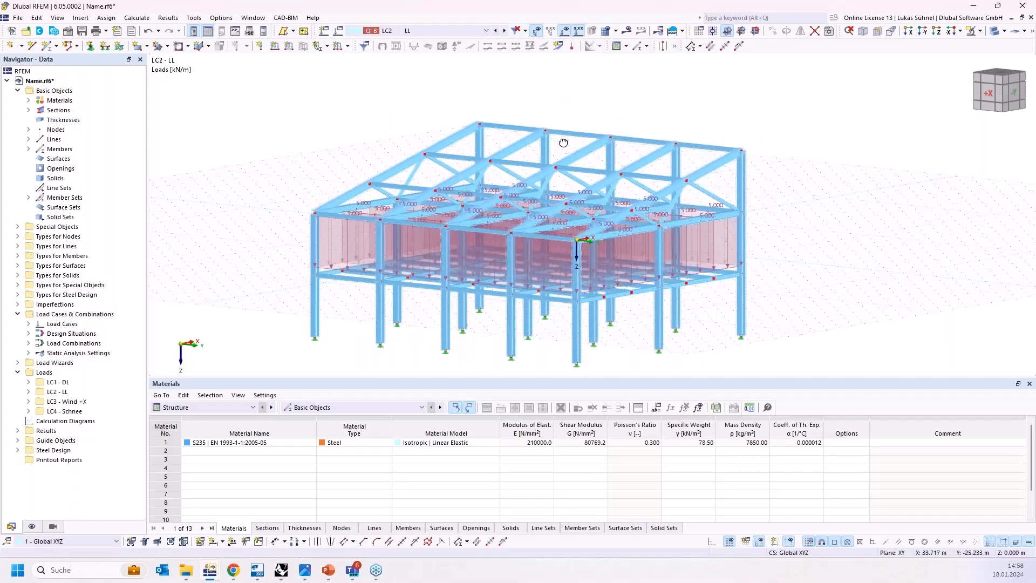
ctrl+middle_drag(562, 141, 521, 156)
click(505, 30)
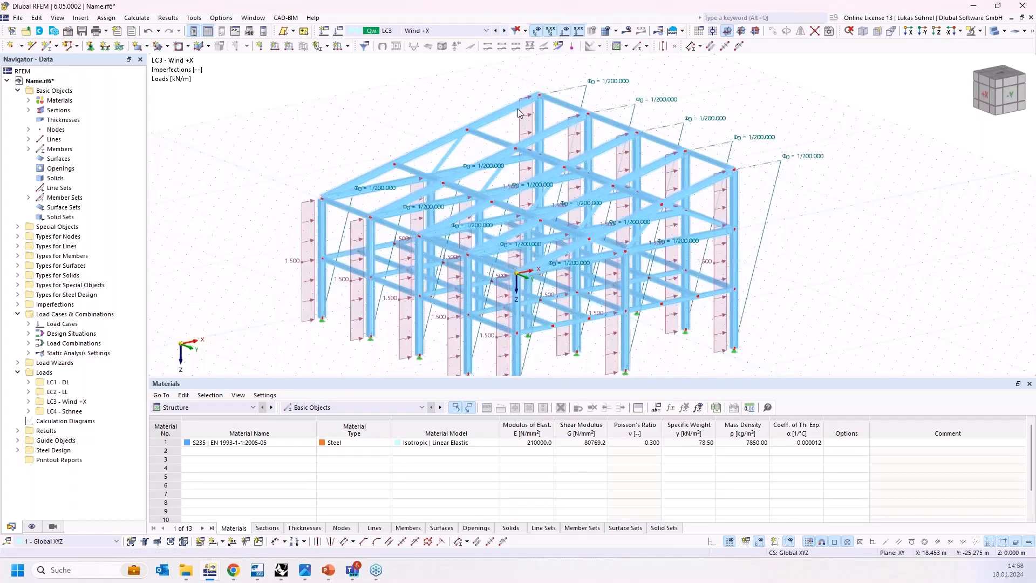
ctrl+middle_drag(526, 110, 495, 97)
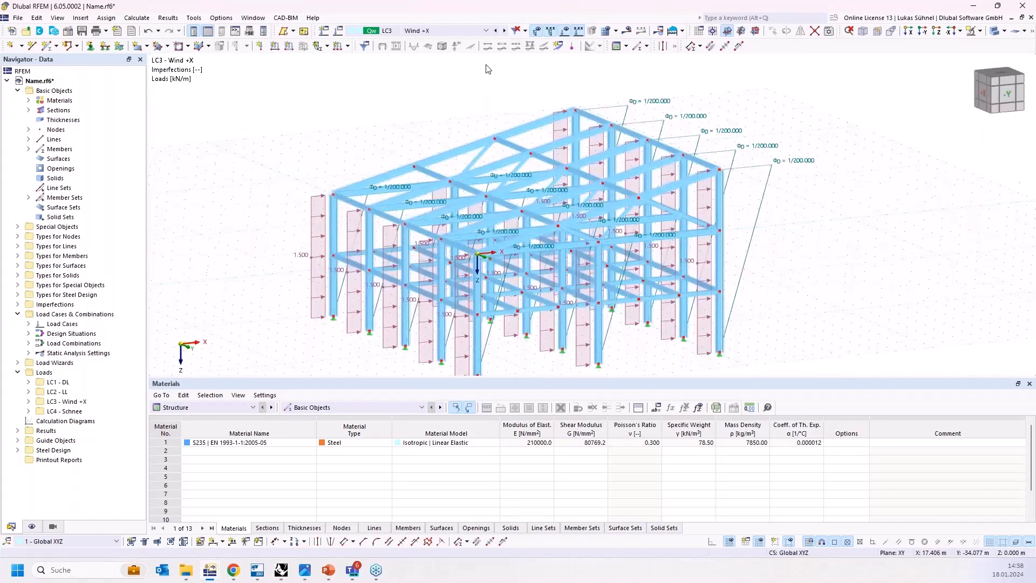
click(504, 31)
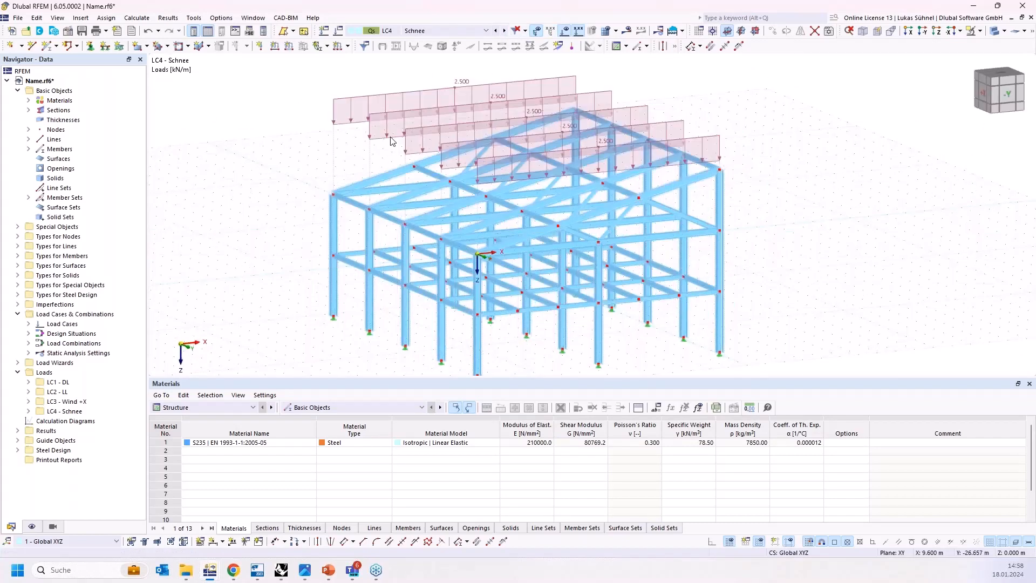
ctrl+middle_drag(394, 142, 558, 162)
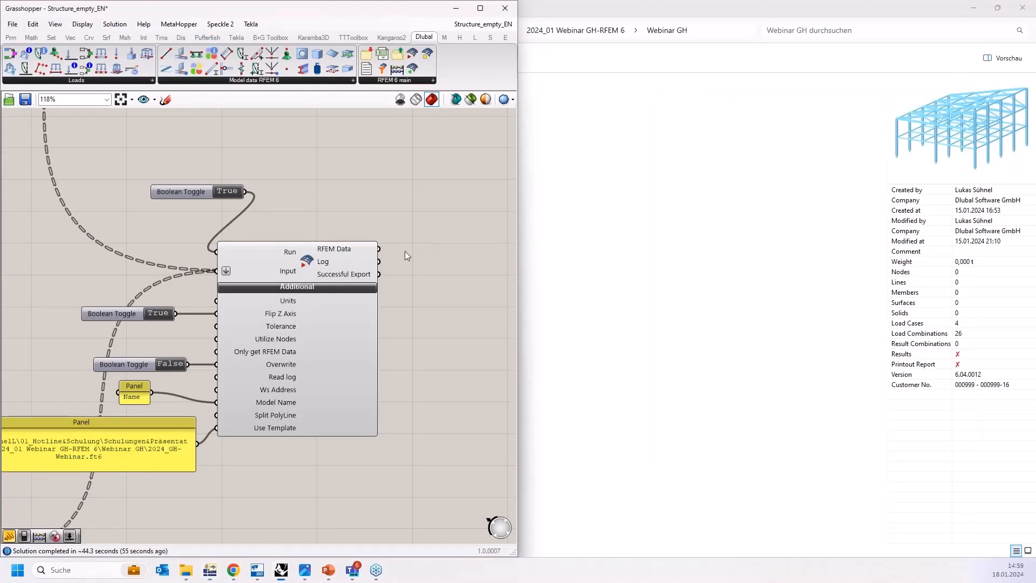
Switch to Grasshopper, maximize its window and place an RFEM calculation component beside the export component's outputs.
scroll(390, 258, down, 5)
click(480, 9)
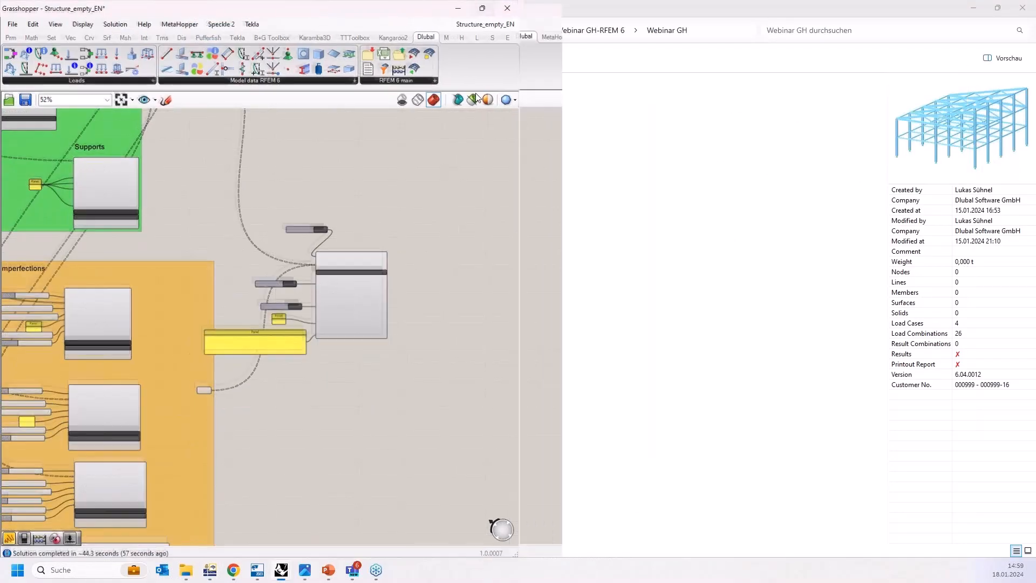
scroll(238, 265, up, 5)
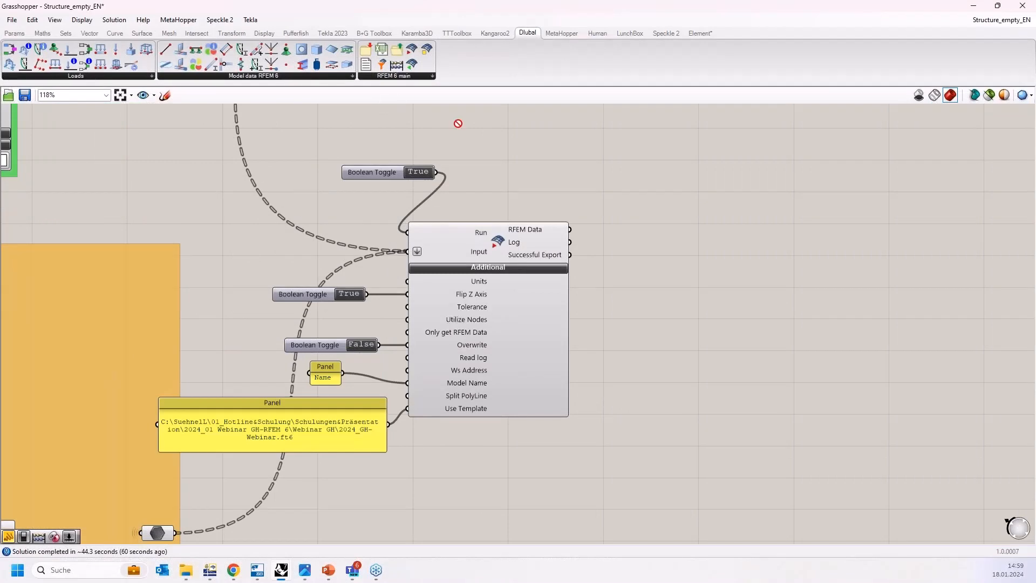
drag(736, 357, 734, 349)
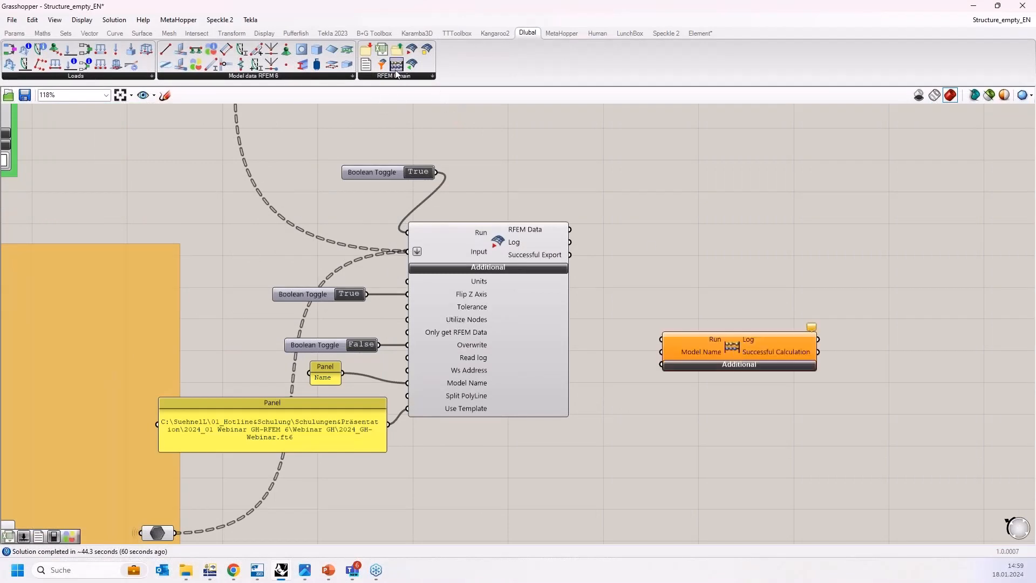
drag(718, 341, 705, 307)
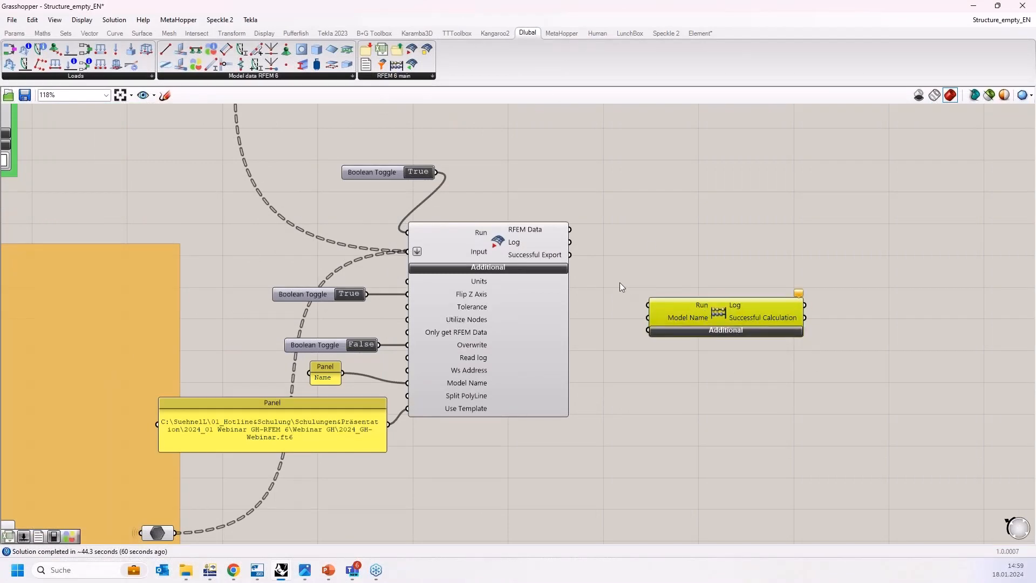
right_drag(620, 283, 606, 245)
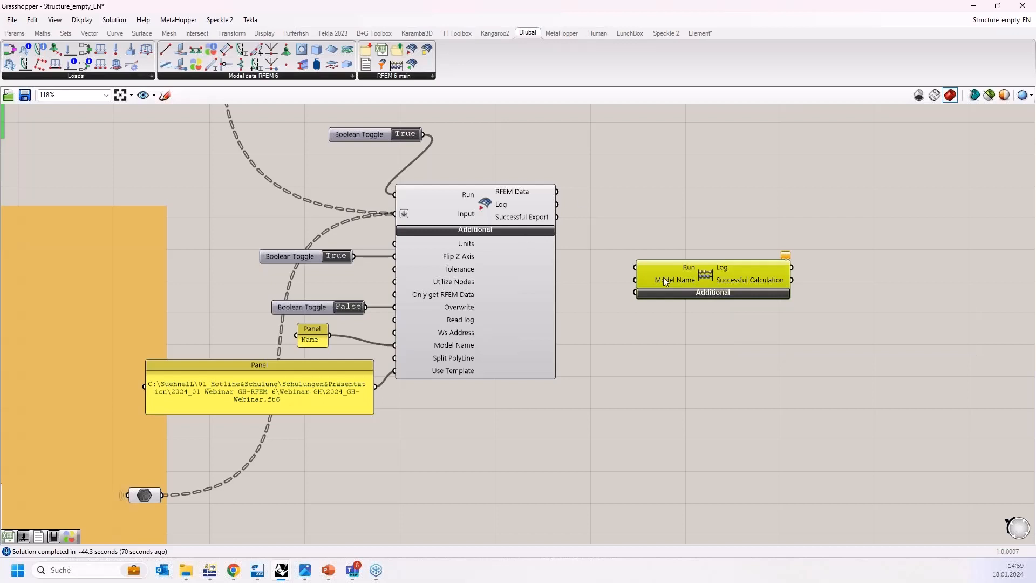
drag(713, 266, 711, 292)
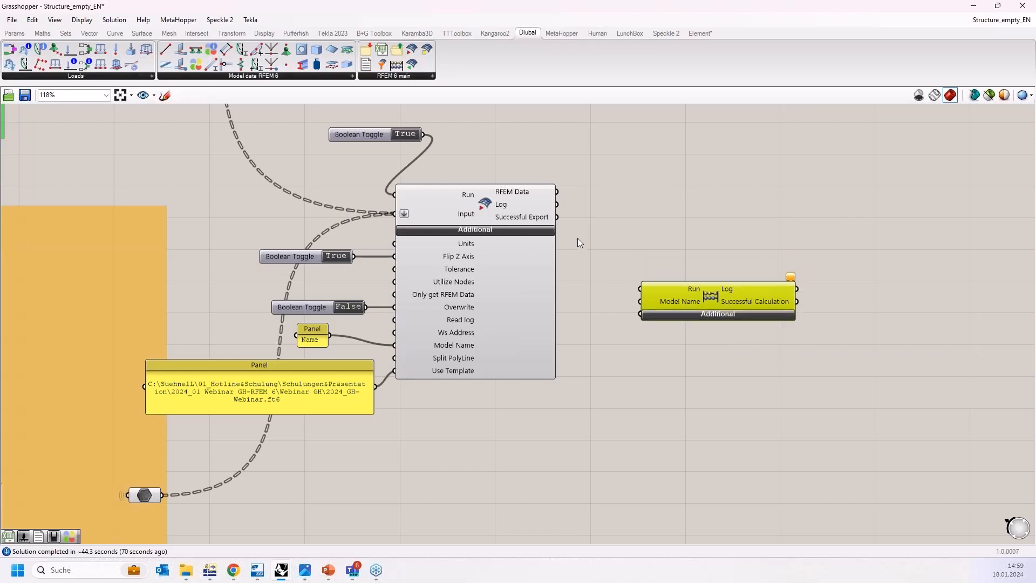
Connect the export's Successful Export output to the calculation component's Run input and switch to RFEM to follow the calculation.
mouse_move(543, 221)
drag(558, 218, 642, 287)
mouse_move(214, 578)
click(210, 513)
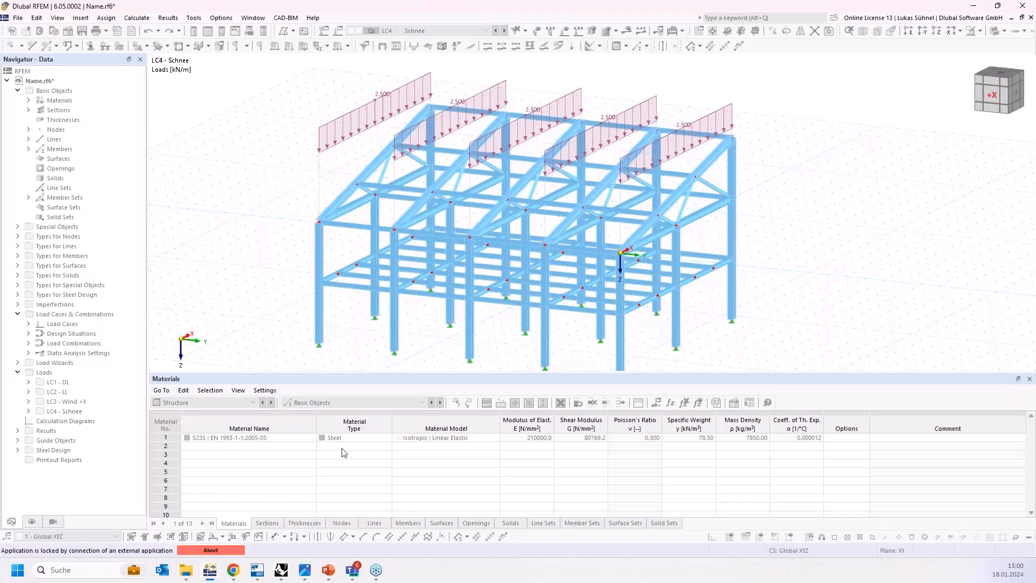
Check the calculation component in Grasshopper and return to RFEM to follow the calculation until the model is unlocked.
mouse_move(280, 571)
click(281, 571)
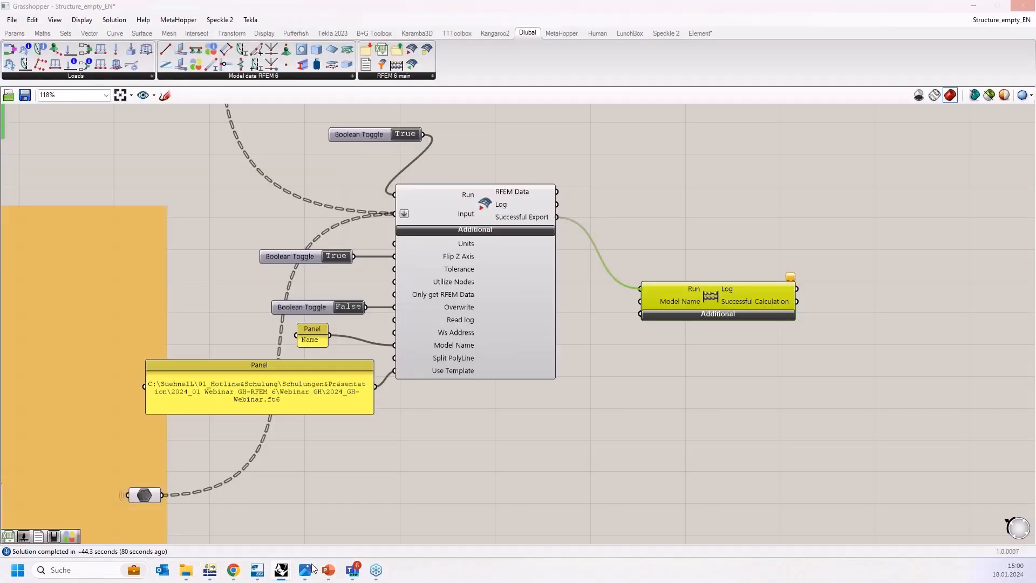
click(281, 573)
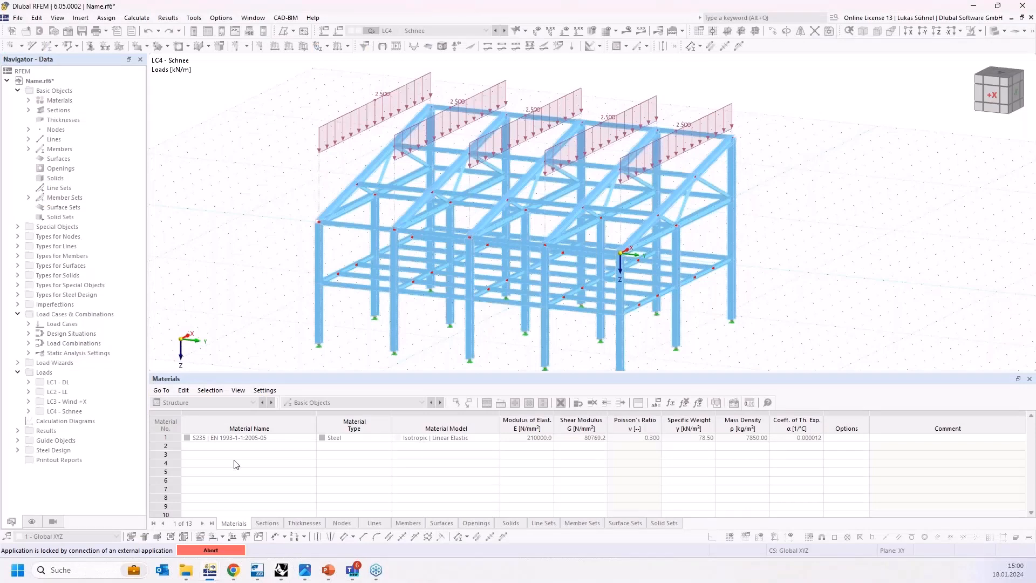
click(209, 573)
click(210, 575)
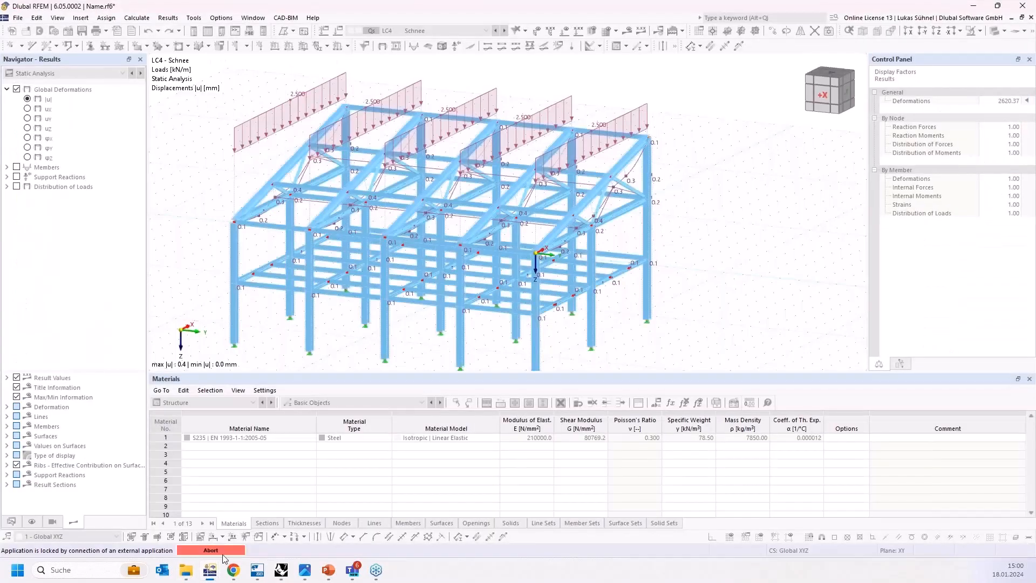
click(223, 554)
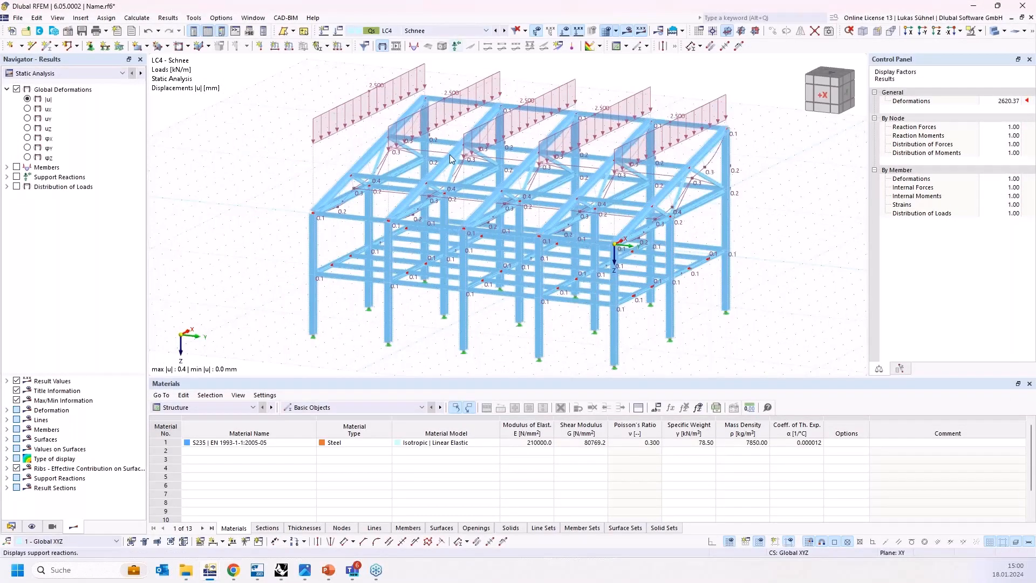
Hide the loads and display the member internal forces My for LC4 - Schnee on the model.
click(566, 32)
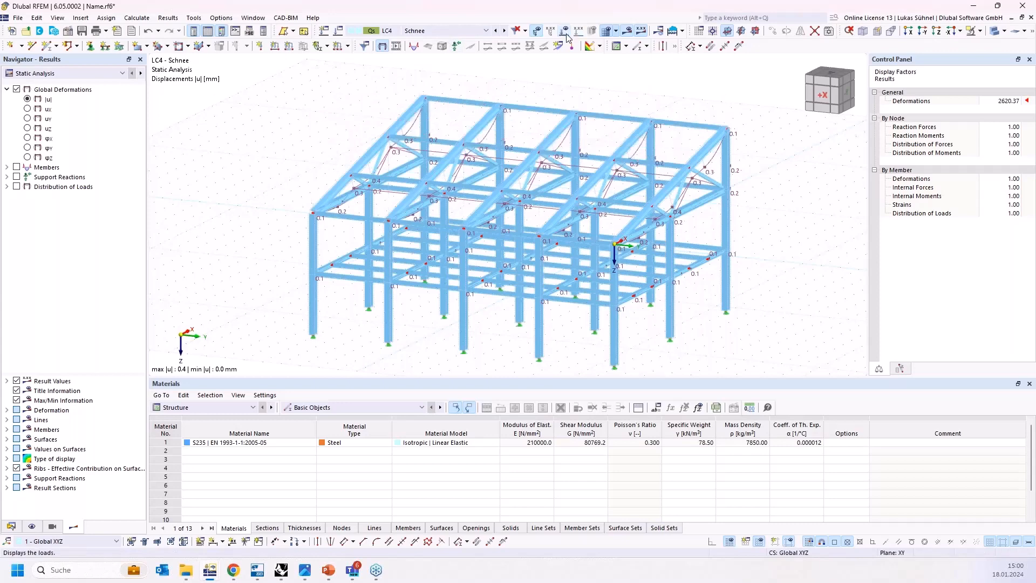
scroll(513, 168, up, 3)
ctrl+middle_drag(512, 168, 408, 151)
click(7, 168)
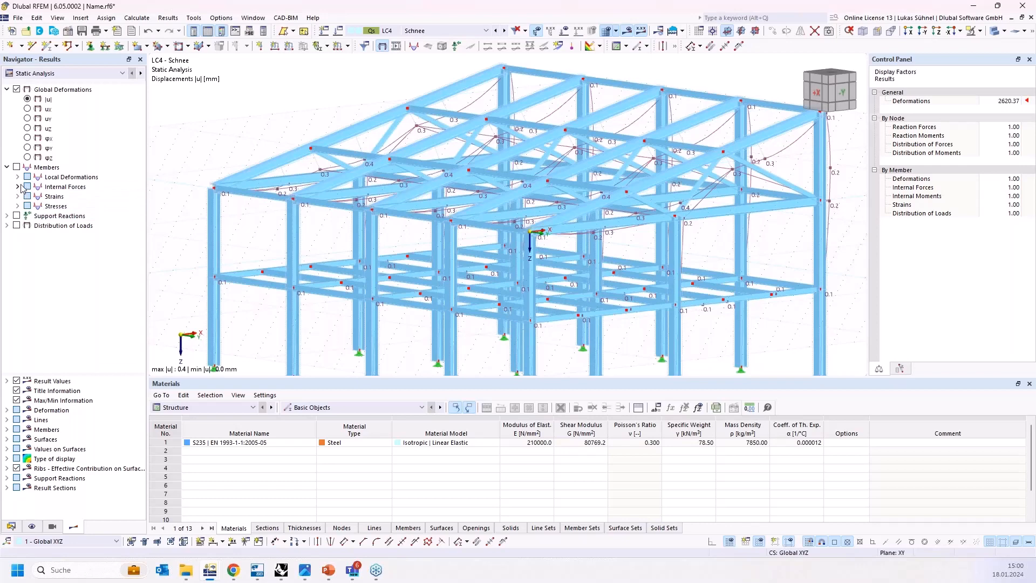
click(18, 187)
click(38, 235)
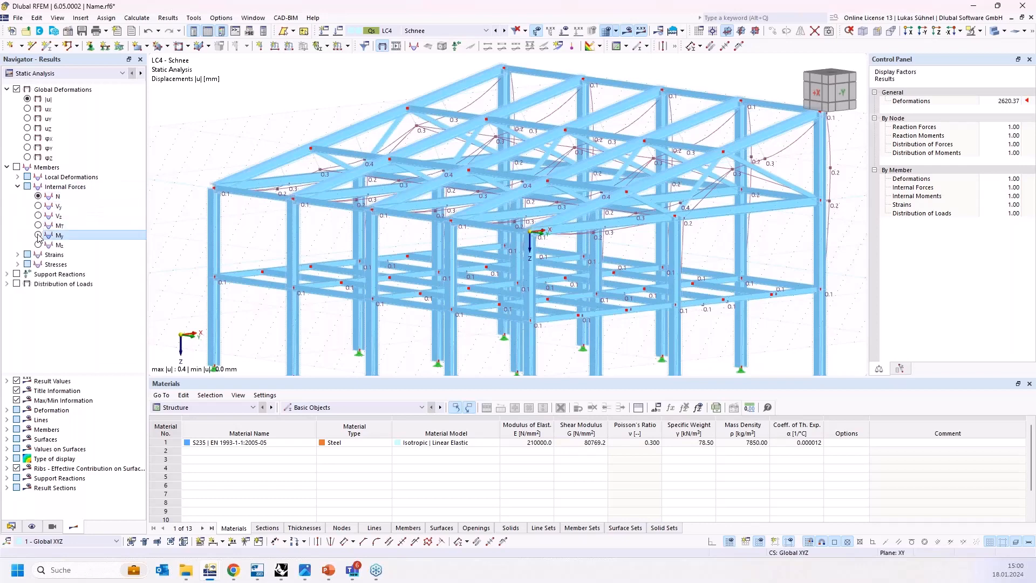
ctrl+middle_drag(396, 201, 444, 191)
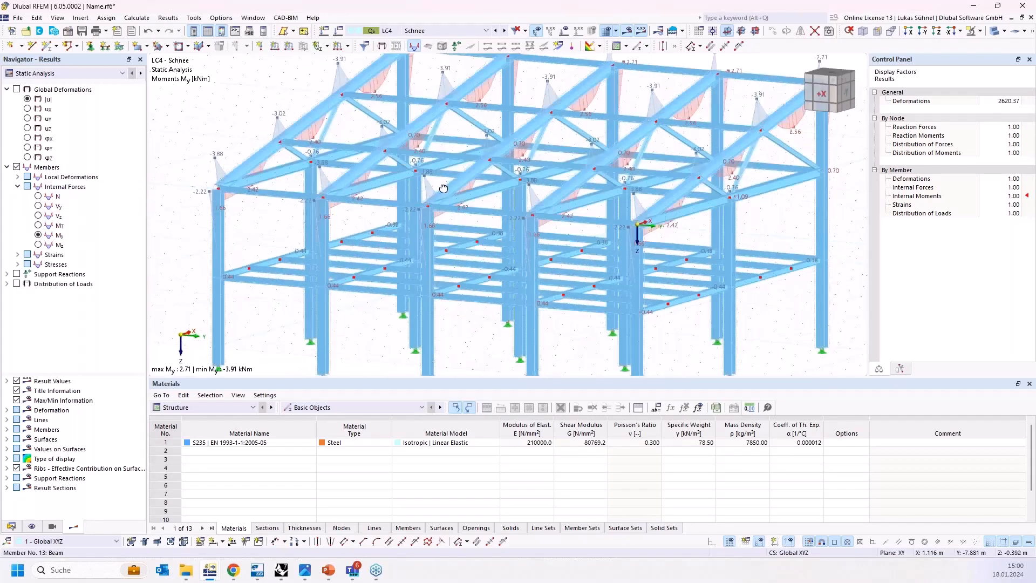
scroll(457, 215, down, 2)
Show the Steel Design results and inspect the members listed under Errors & Warnings with their design check ratios on the model.
click(208, 408)
click(190, 486)
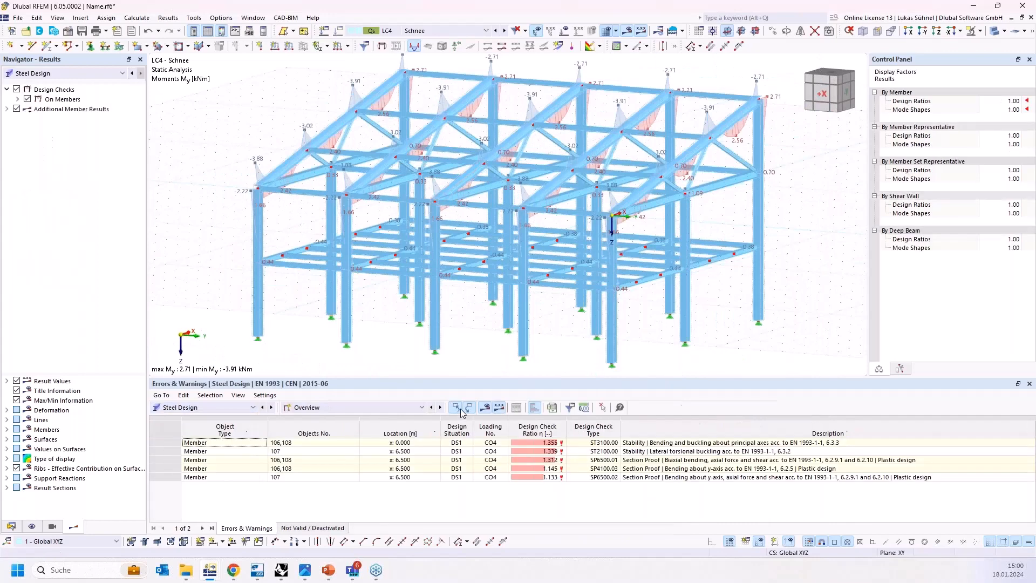
ctrl+middle_drag(375, 266, 420, 260)
scroll(640, 253, up, 2)
scroll(653, 255, up, 1)
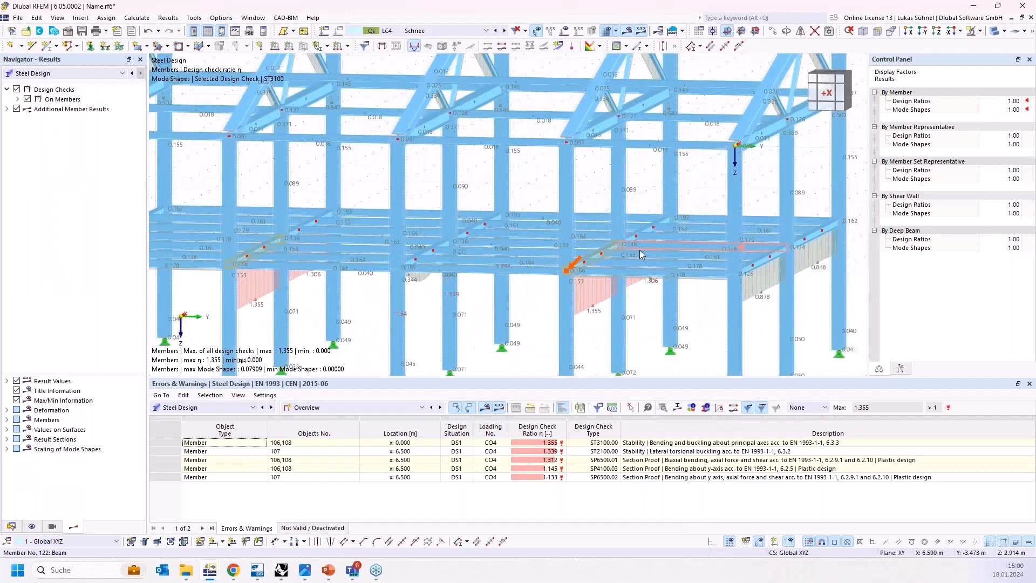
scroll(641, 252, down, 1)
ctrl+middle_drag(528, 298, 501, 301)
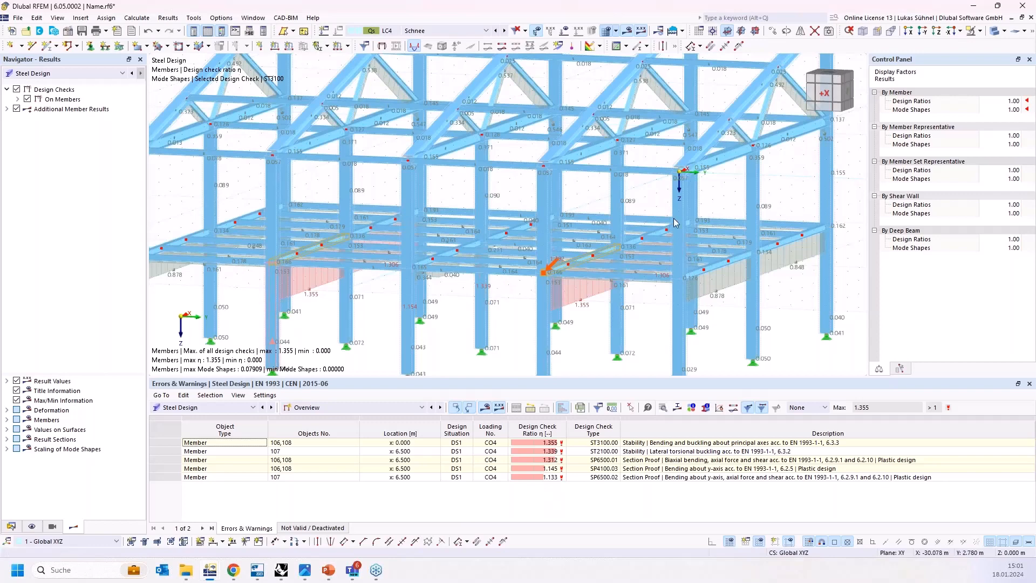
middle_drag(283, 315, 241, 360)
middle_drag(378, 367, 411, 378)
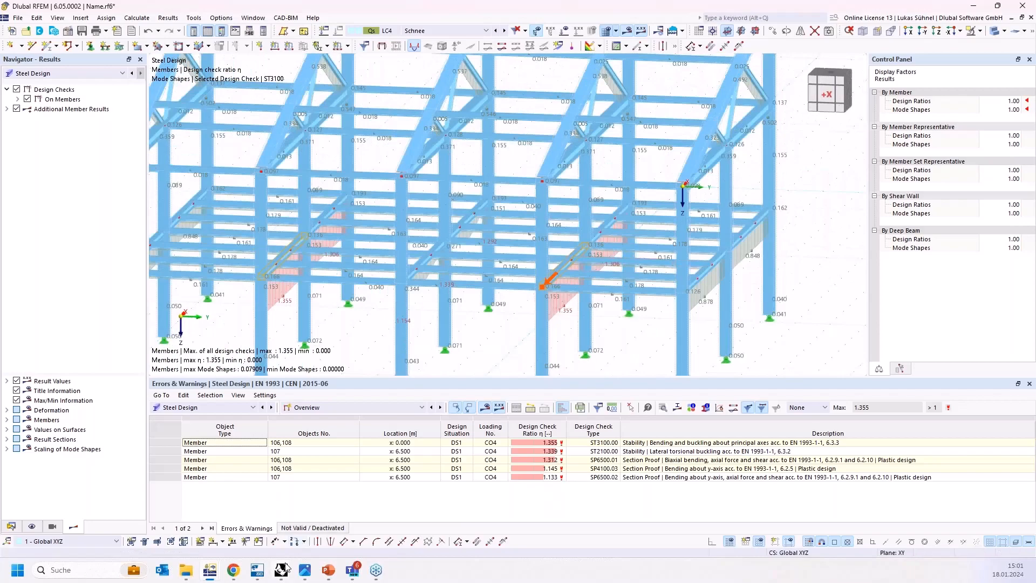
Switch to Grasshopper and place an Export Results to Files component beside the calculation component.
mouse_move(286, 570)
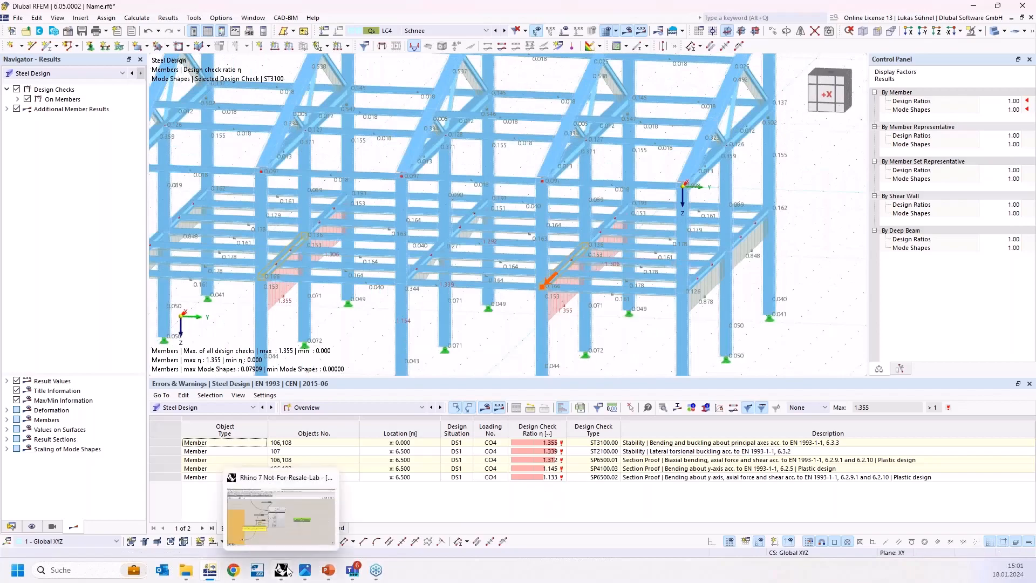
click(284, 536)
scroll(522, 428, down, 2)
right_drag(525, 423, 505, 390)
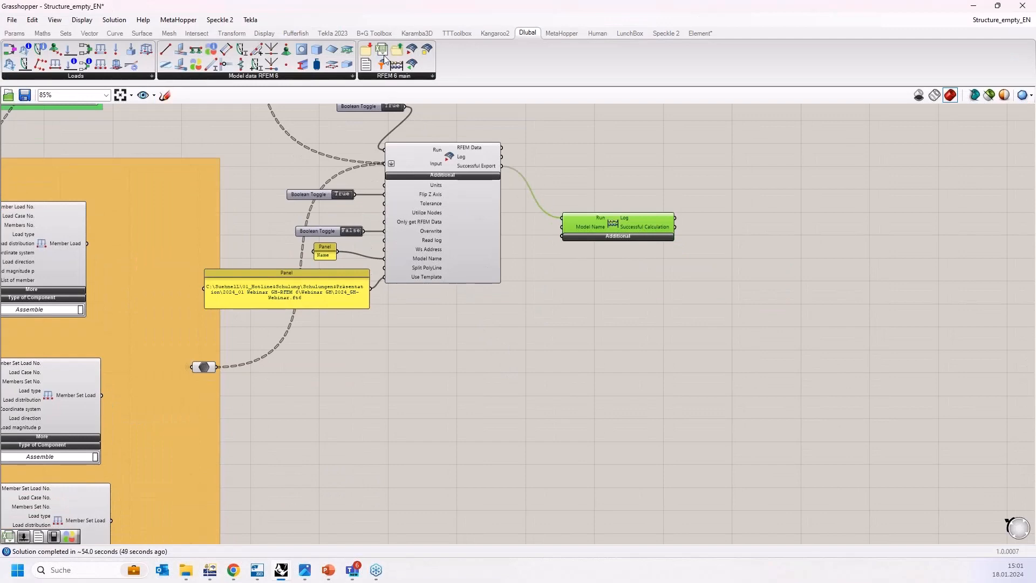
drag(385, 59, 718, 296)
scroll(693, 258, up, 3)
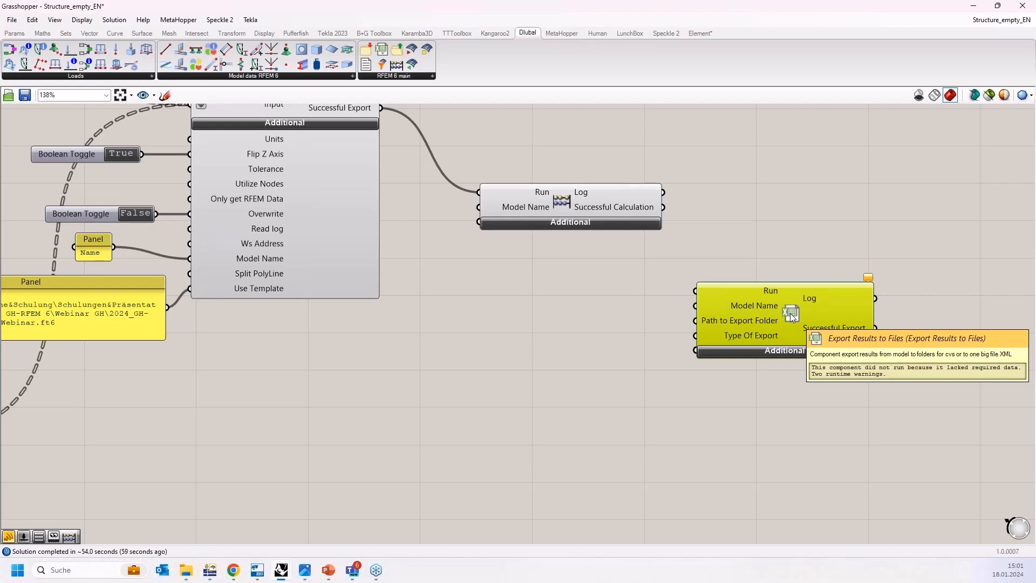
Look up the Tables export option in RFEM's export formats and return to Grasshopper.
click(211, 571)
click(18, 17)
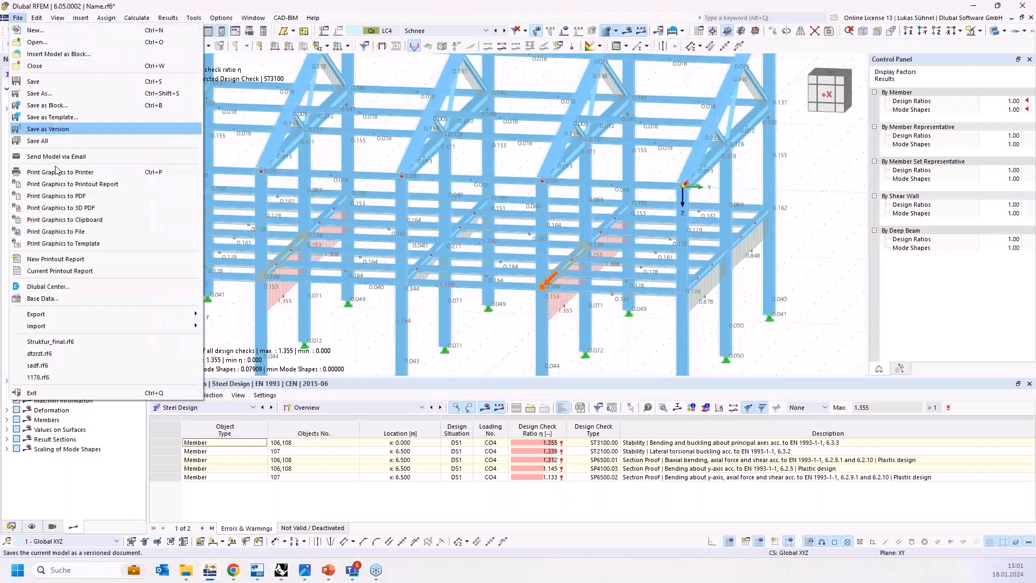
mouse_move(65, 315)
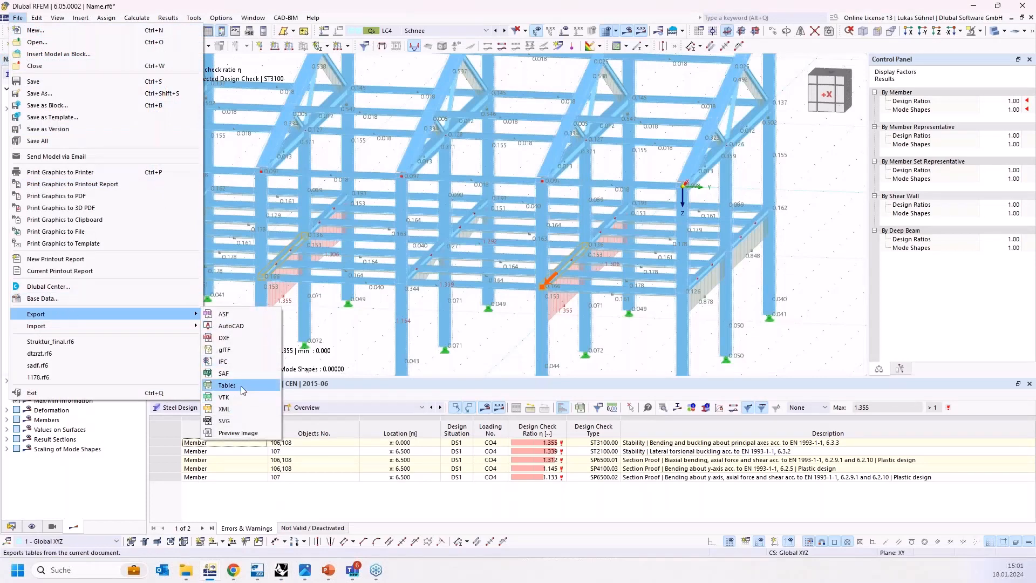
click(279, 572)
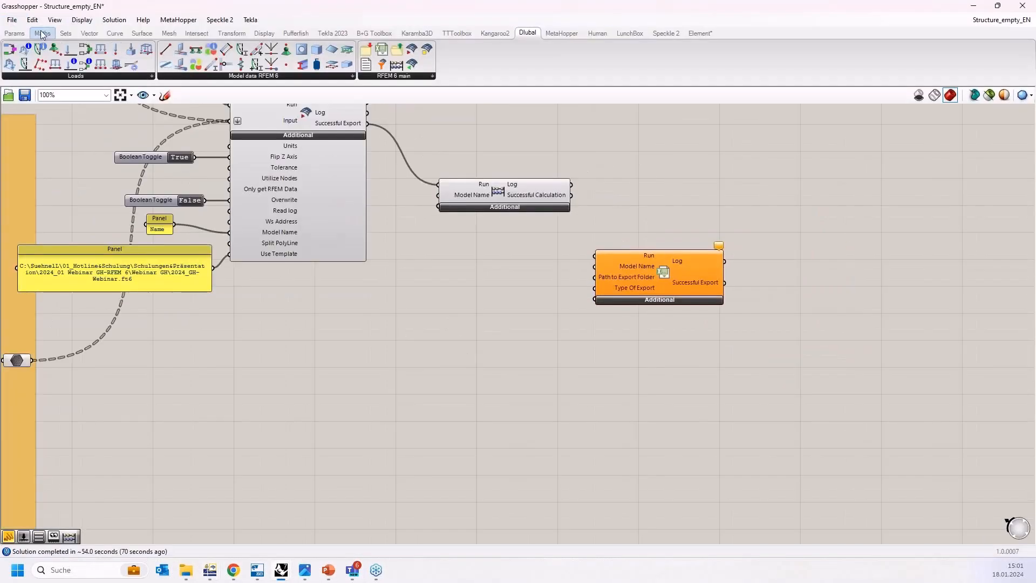
Find the Read File component among the input parameters and place it on the empty canvas below the results export component.
click(16, 33)
click(227, 78)
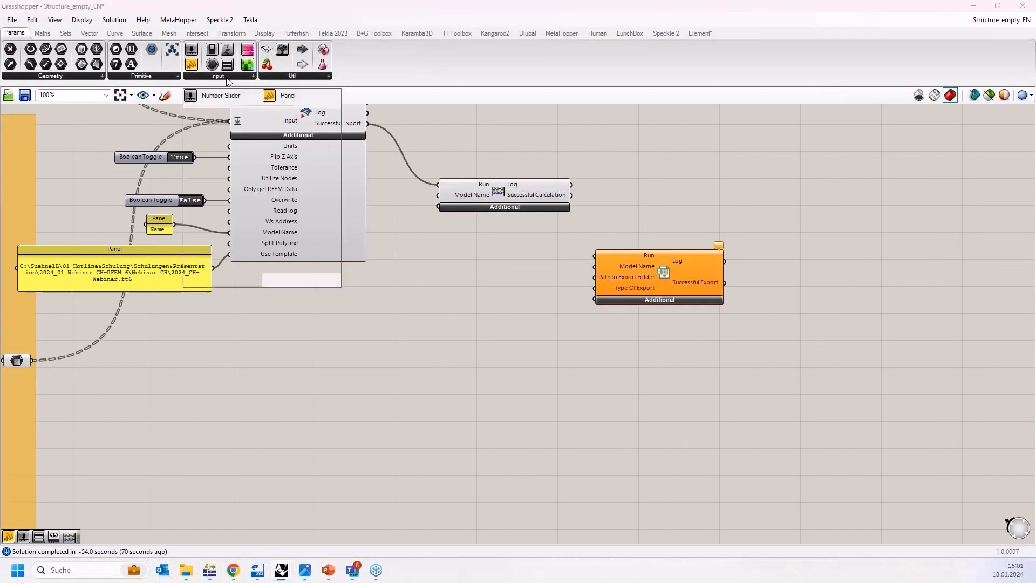
click(287, 77)
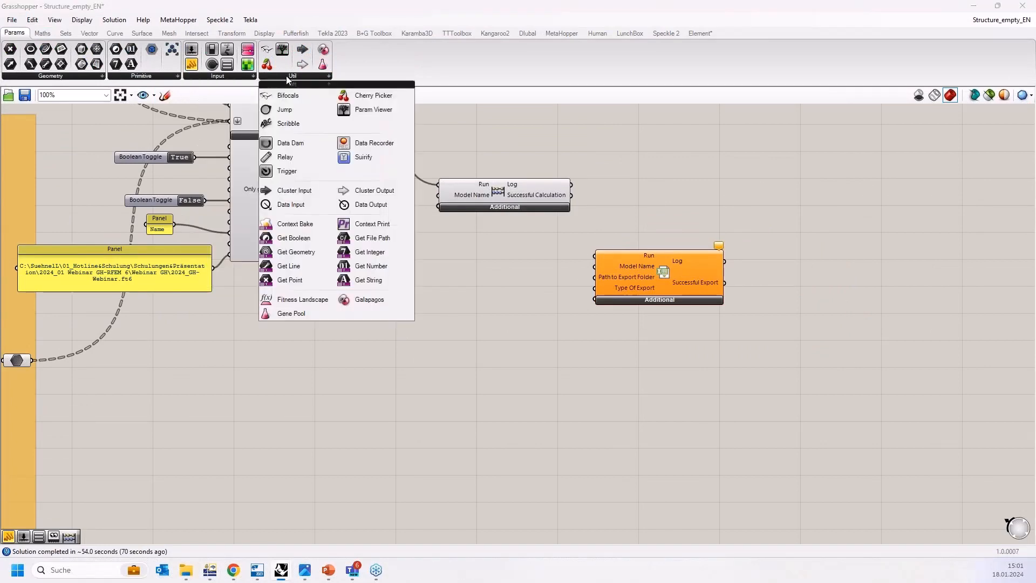
click(165, 78)
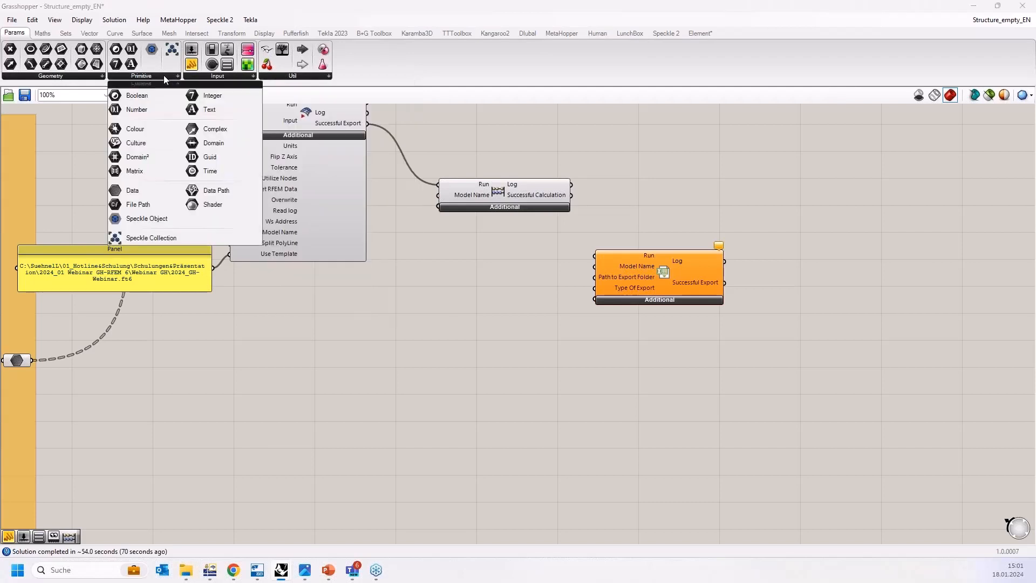
click(204, 77)
click(194, 77)
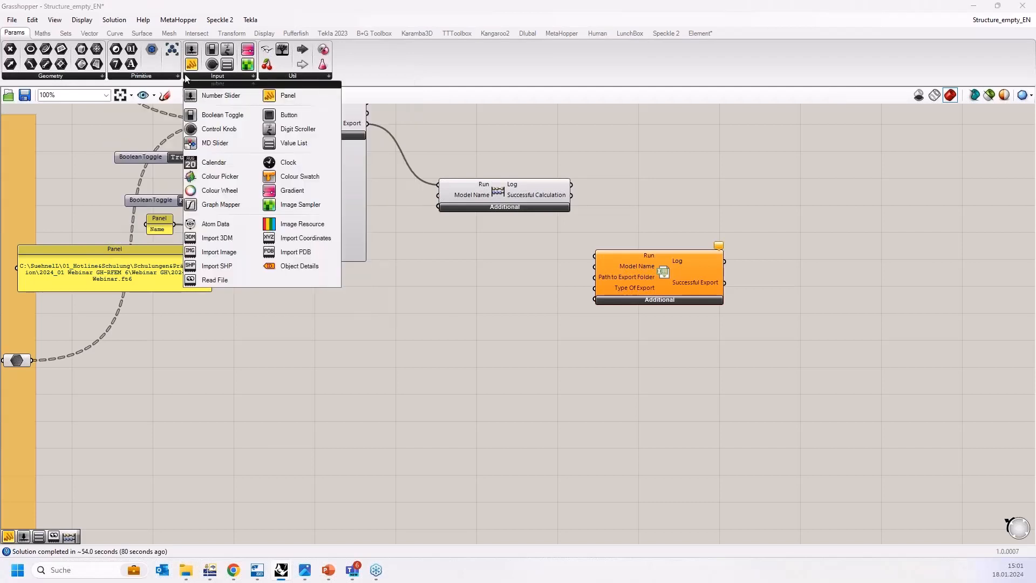
click(150, 77)
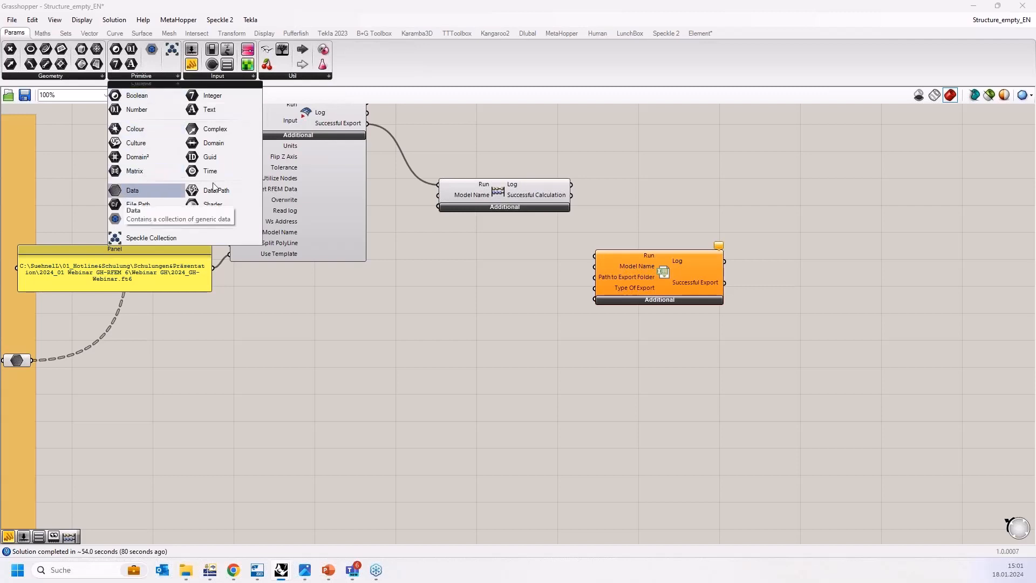
click(211, 76)
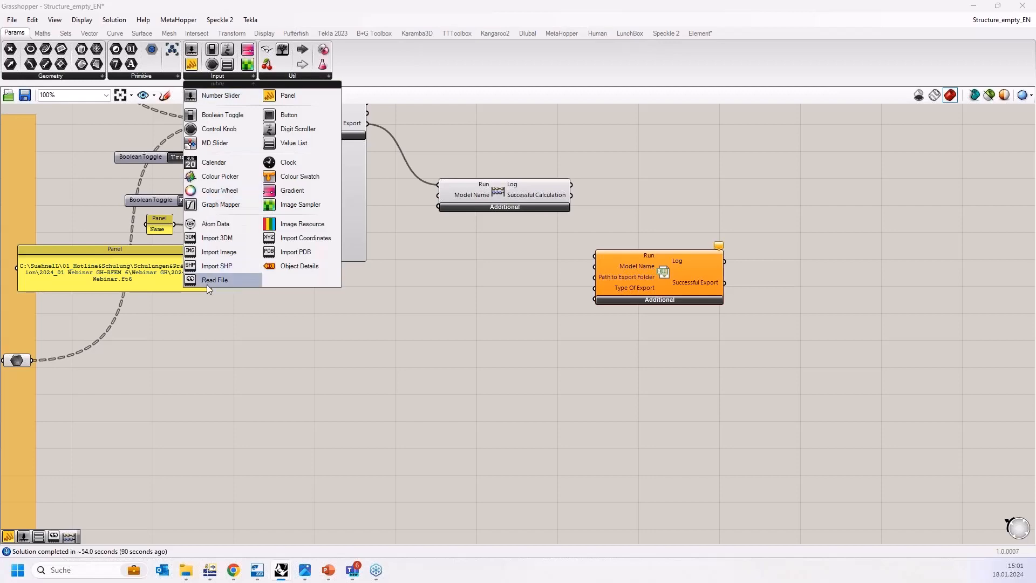
drag(209, 281, 419, 406)
scroll(419, 405, up, 6)
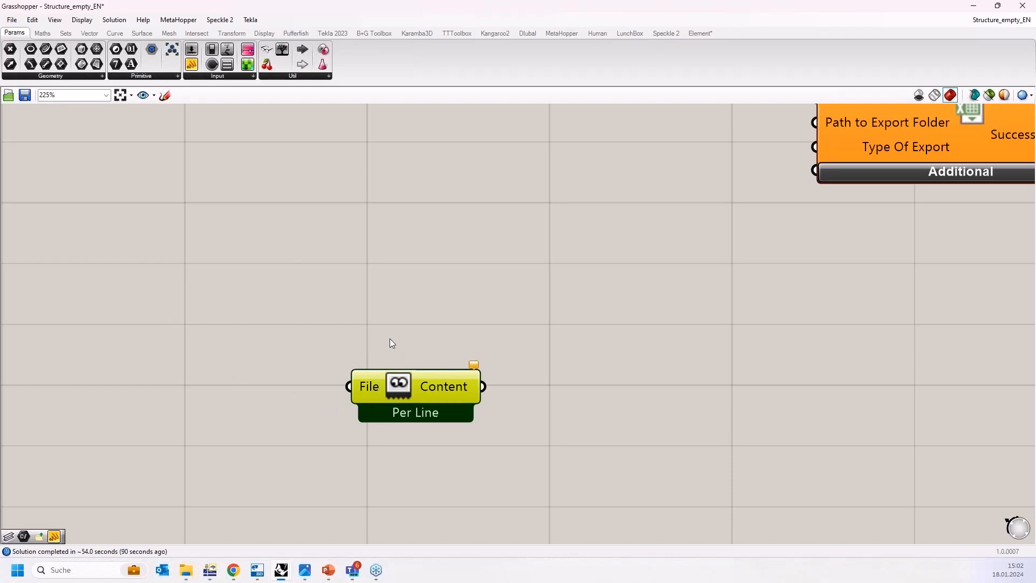
Delete the Read File component from the canvas.
scroll(408, 384, down, 4)
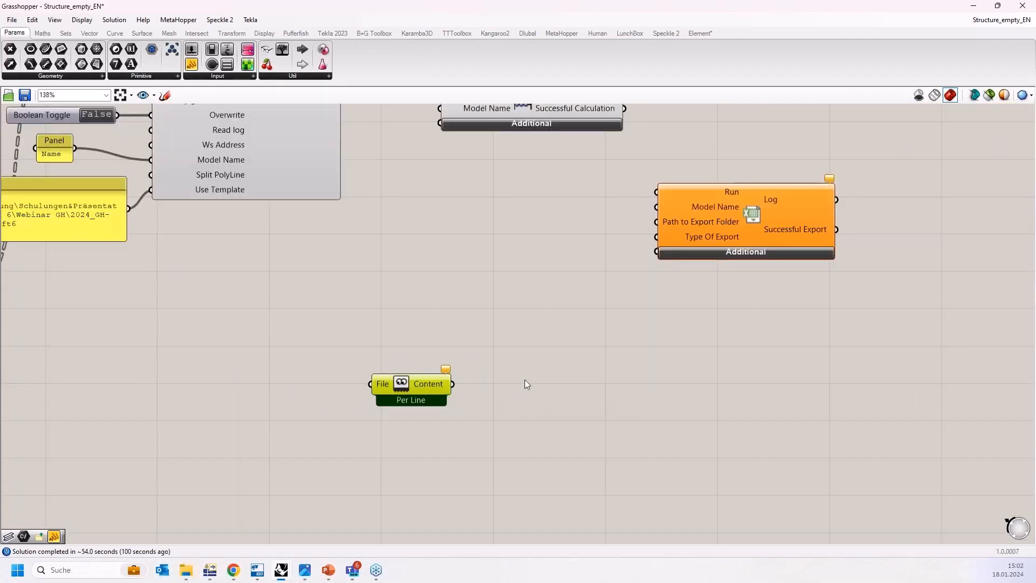
scroll(615, 311, down, 5)
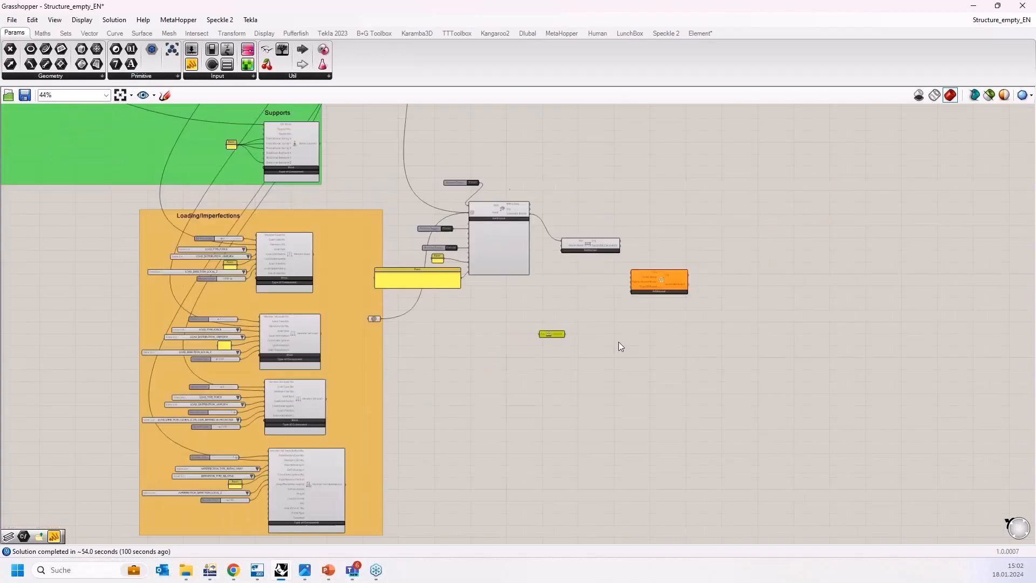
scroll(600, 337, up, 2)
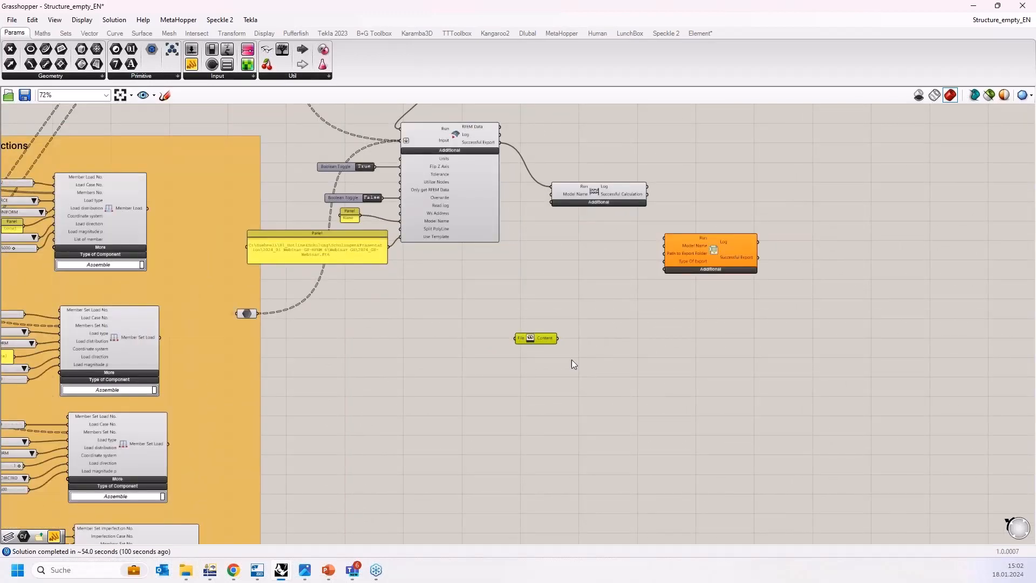
scroll(621, 365, down, 2)
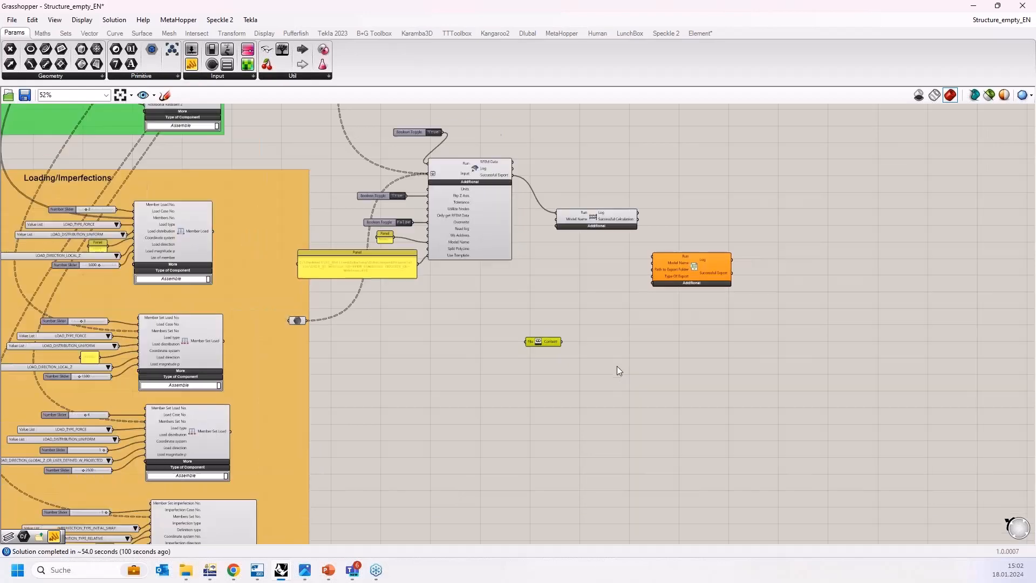
scroll(632, 403, up, 2)
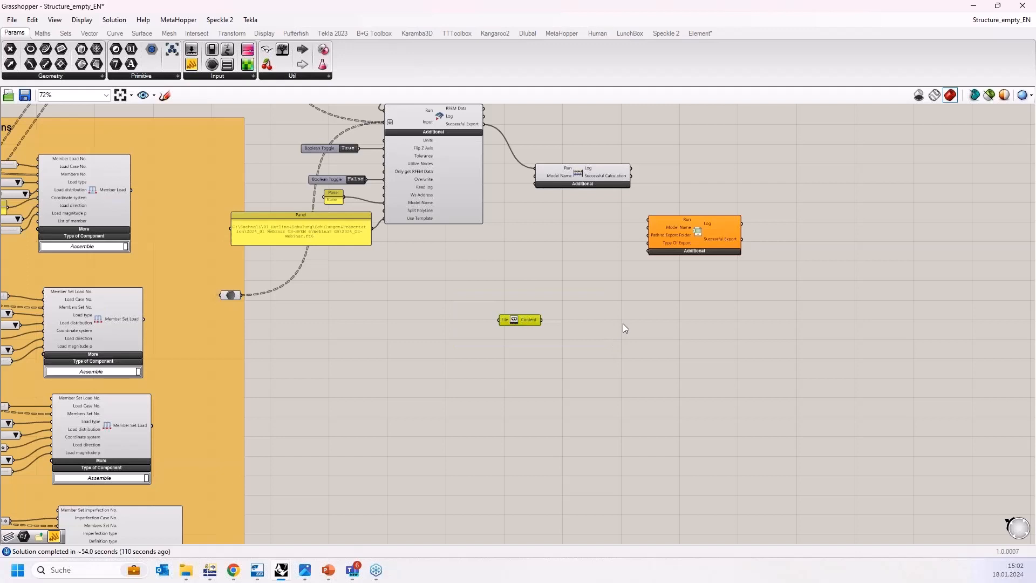
scroll(495, 335, up, 2)
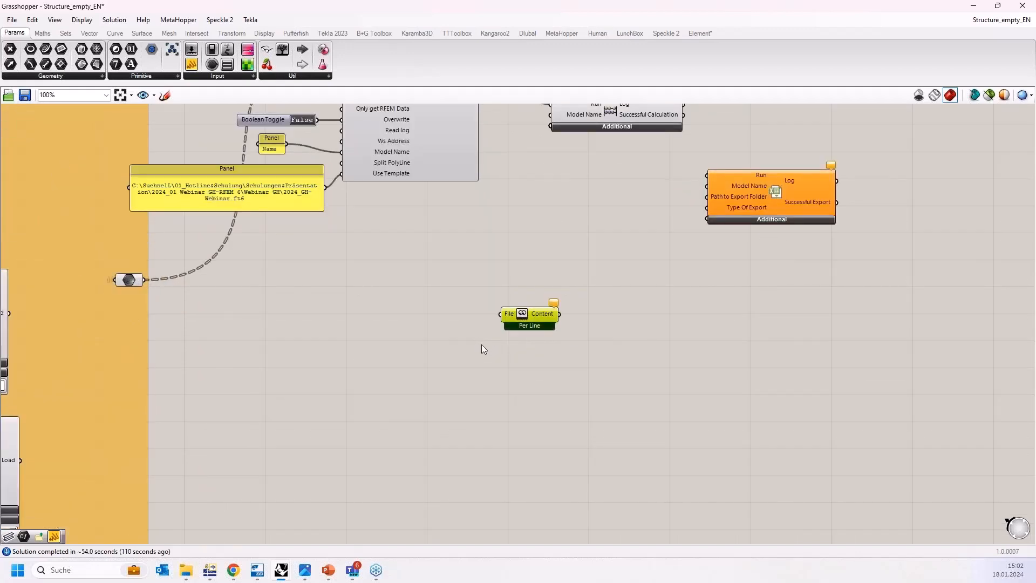
key(Delete)
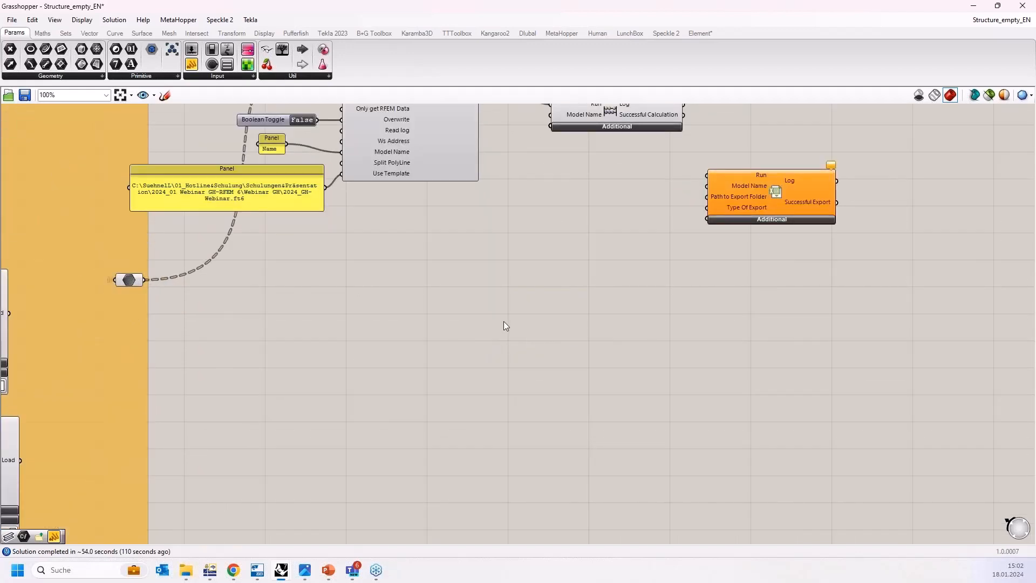
Review the whole Grasshopper definition, from geometry groups to export components, side by side with the hall's wireframe in Rhino.
scroll(524, 323, down, 5)
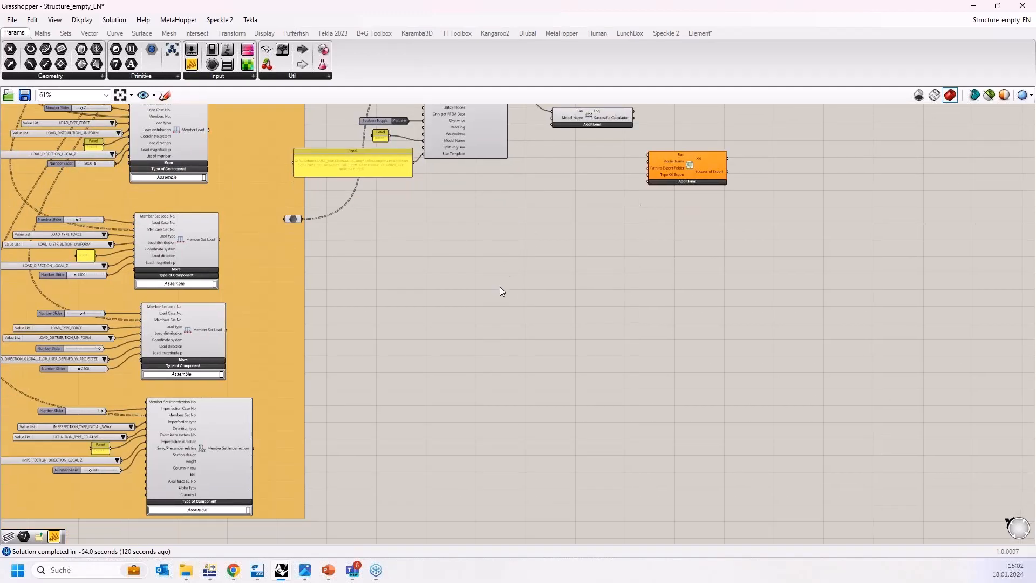
scroll(500, 287, down, 5)
right_drag(470, 294, 581, 377)
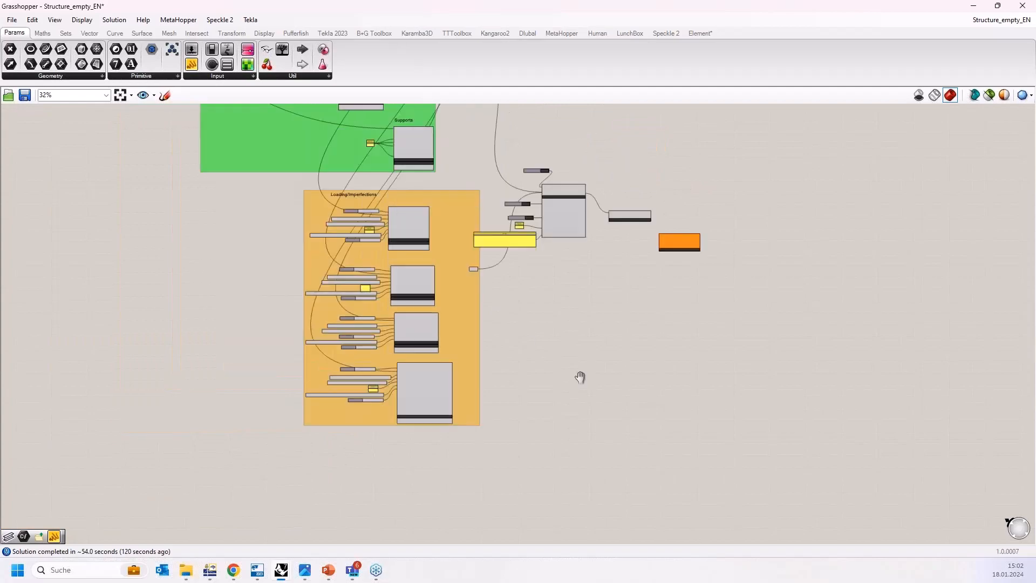
scroll(580, 378, down, 3)
right_drag(287, 289, 452, 262)
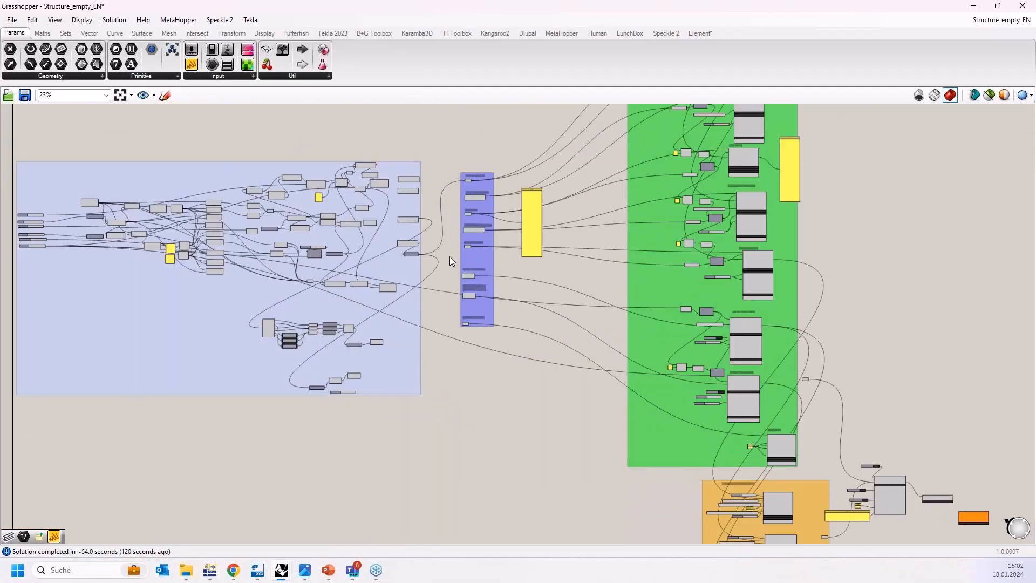
drag(349, 10, 1027, 143)
scroll(294, 294, down, 5)
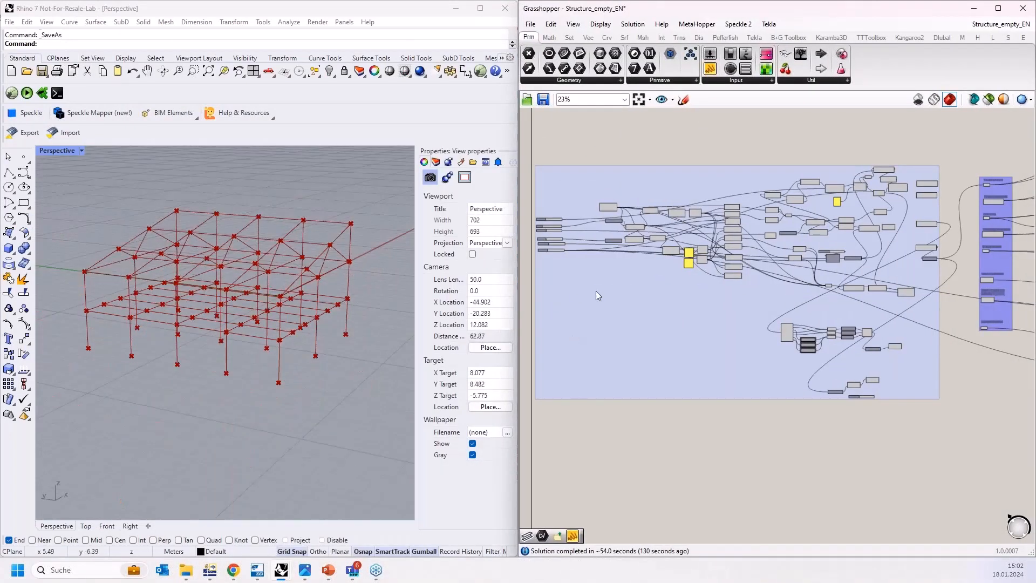
right_drag(161, 190, 201, 180)
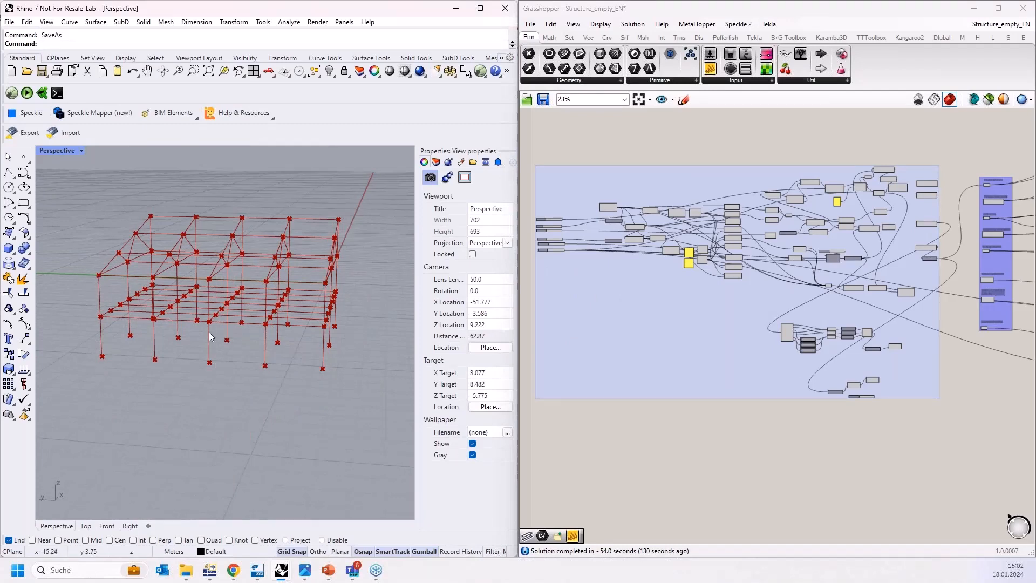
scroll(786, 315, down, 1)
right_drag(906, 288, 757, 326)
right_drag(873, 230, 836, 242)
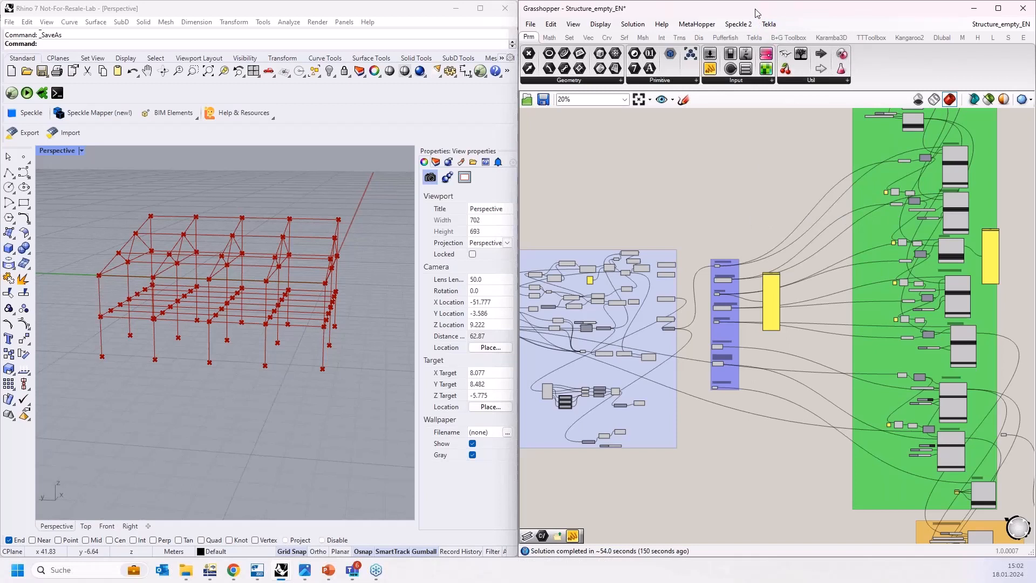
Show the Tekla 2023 components in Grasshopper and arrange its window side by side with the Tekla Structures model.
drag(755, 9, 680, 1)
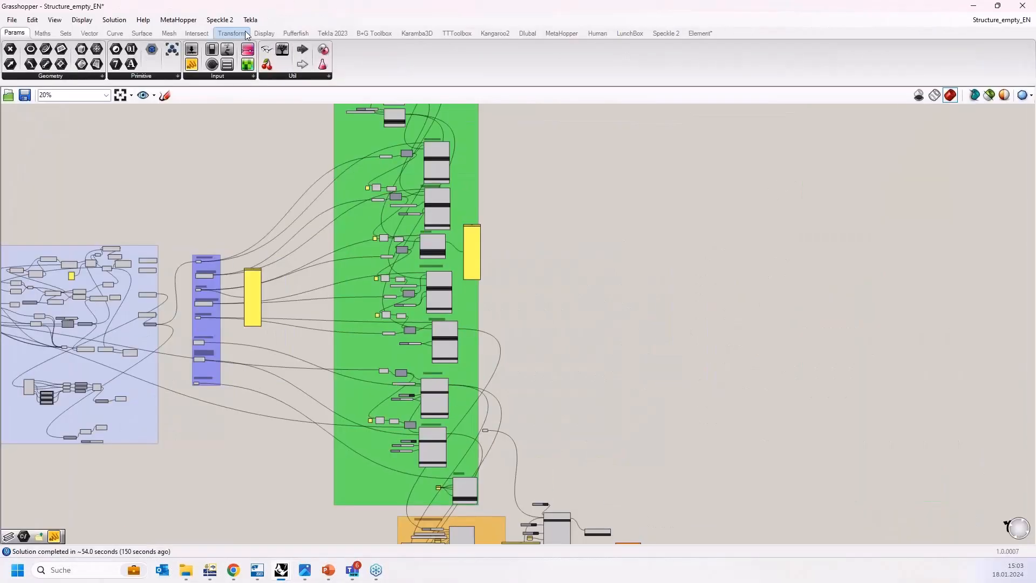
click(334, 33)
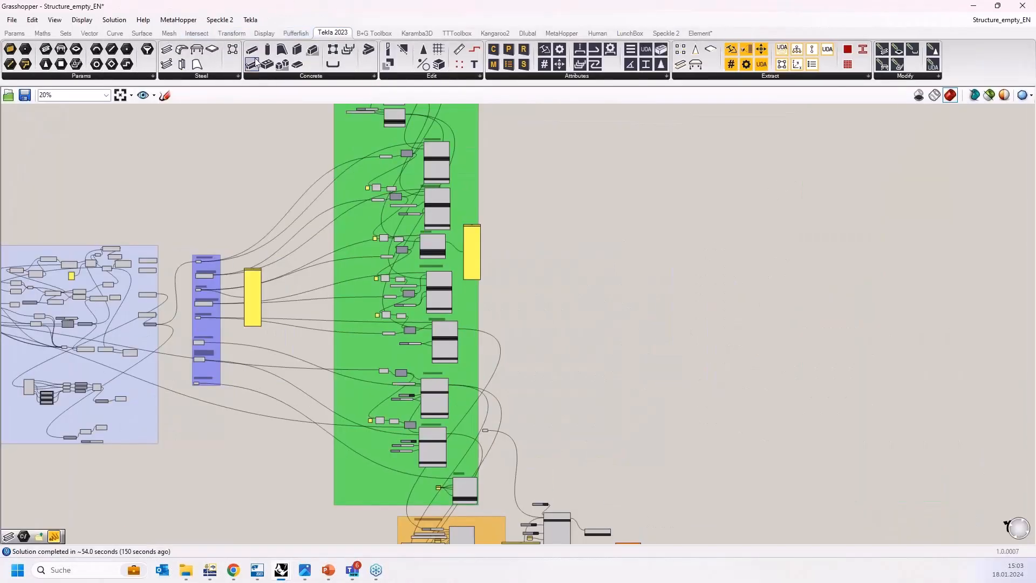
right_drag(254, 169, 352, 165)
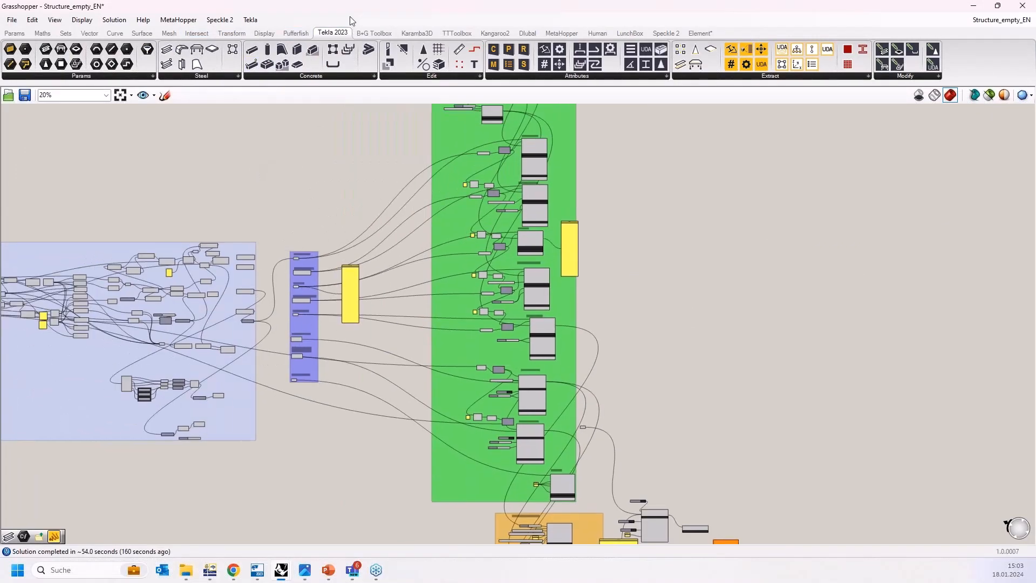
drag(358, 11, 1034, 141)
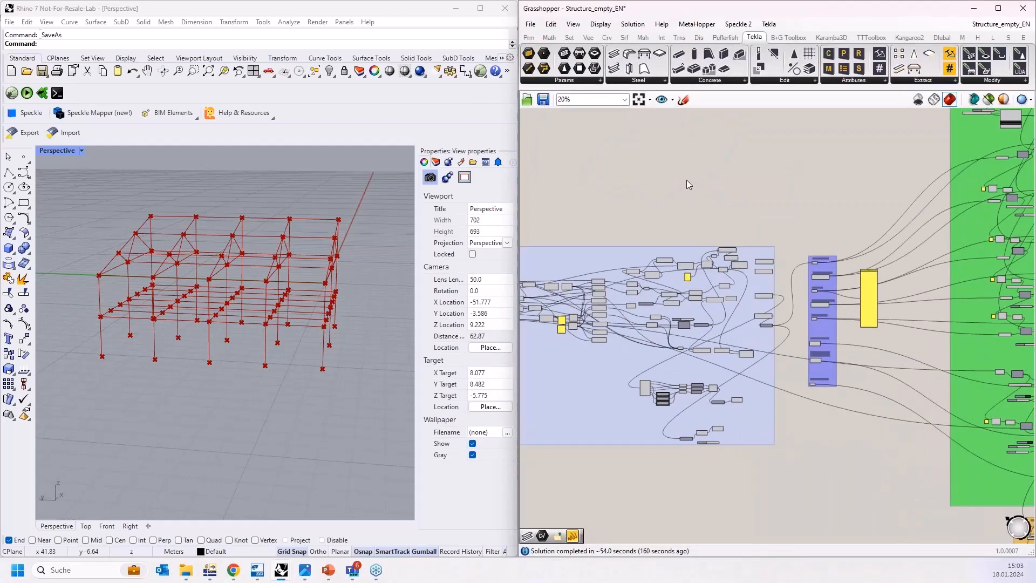
scroll(666, 196, down, 4)
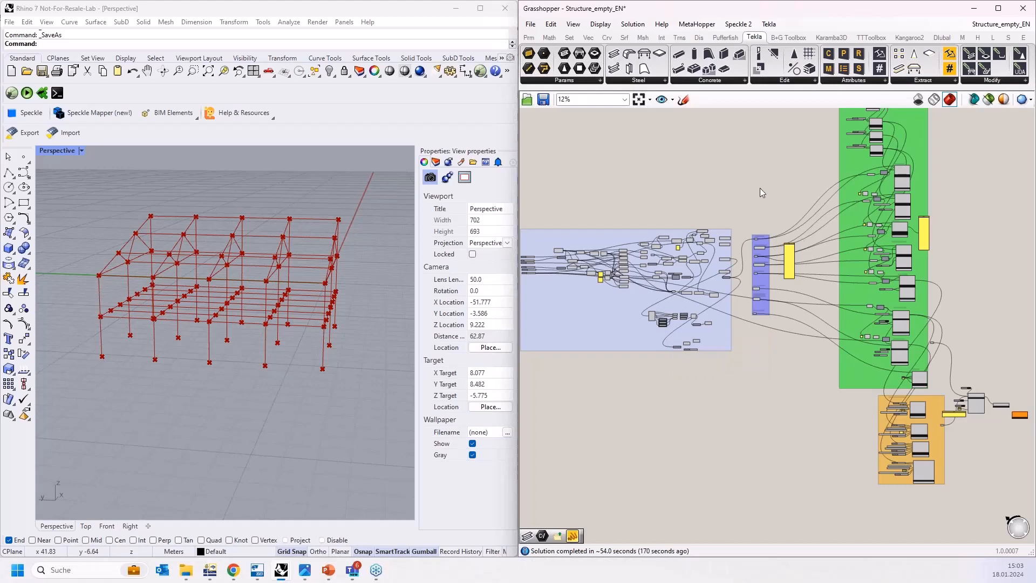
right_drag(760, 188, 721, 184)
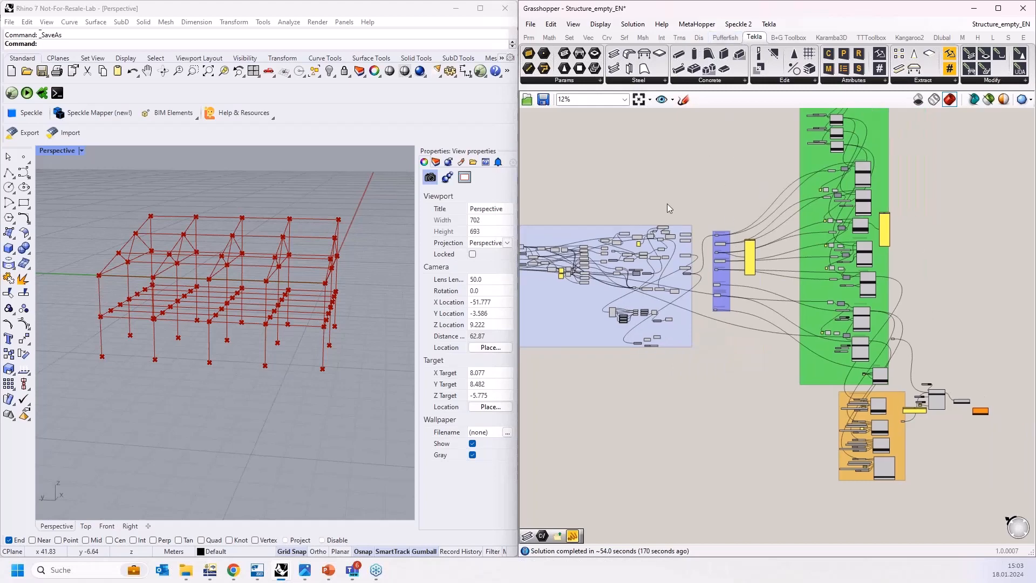
scroll(698, 223, up, 4)
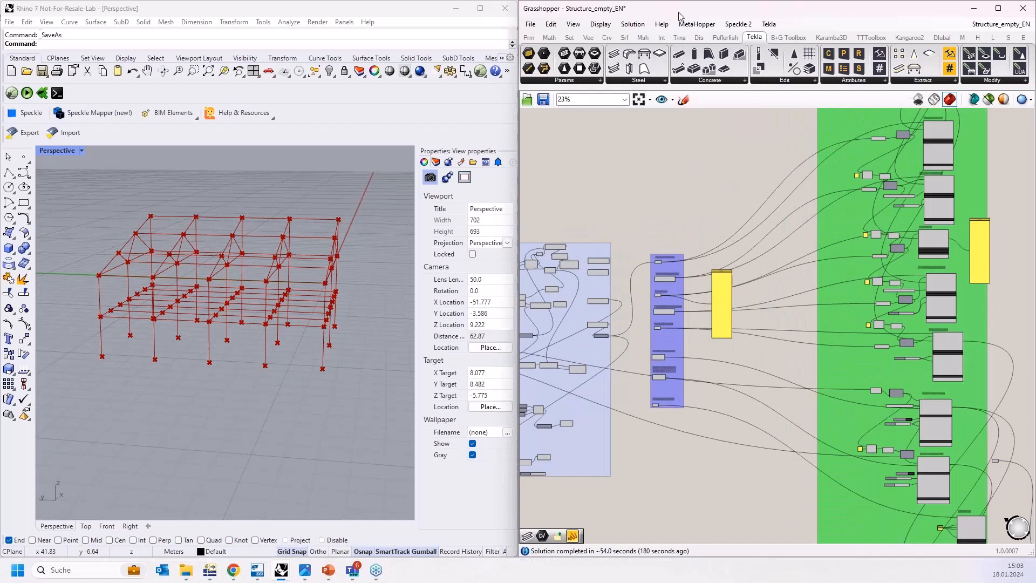
drag(681, 9, 2, 162)
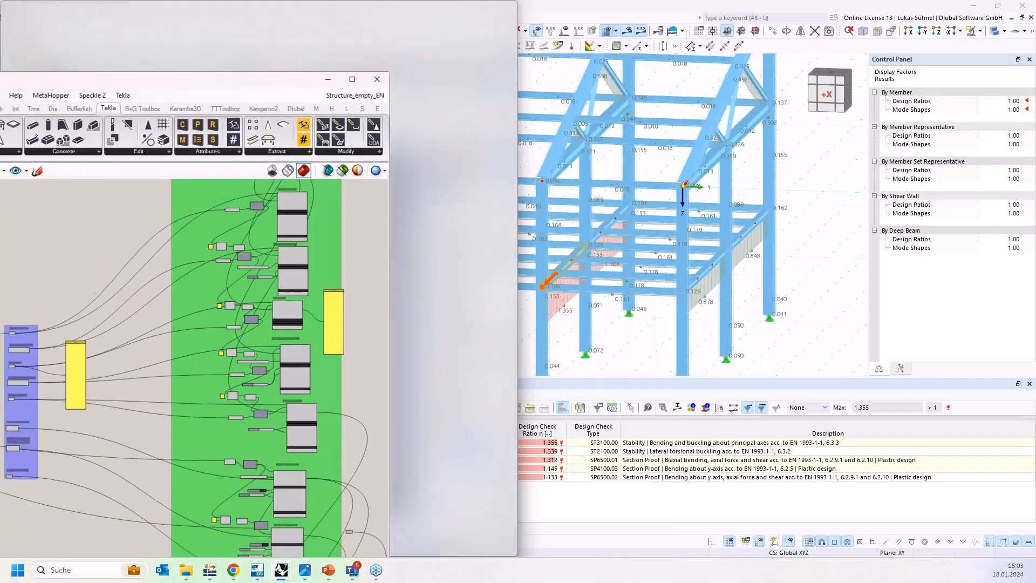
click(257, 570)
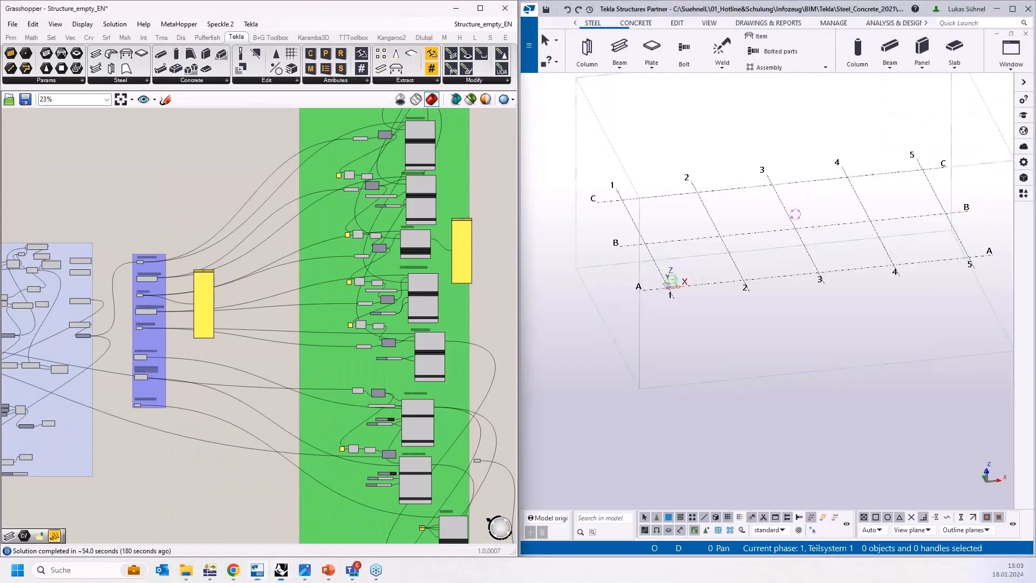
Delete the panel connected to the Columns geometry beside the blue output group.
right_drag(178, 150, 234, 154)
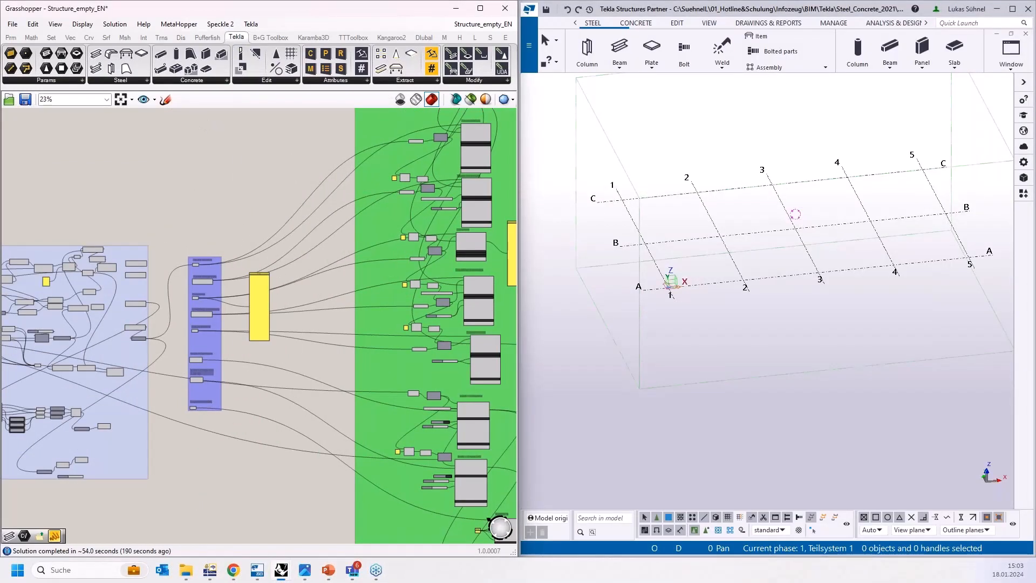
right_drag(212, 275, 206, 207)
scroll(212, 216, up, 5)
drag(326, 239, 350, 319)
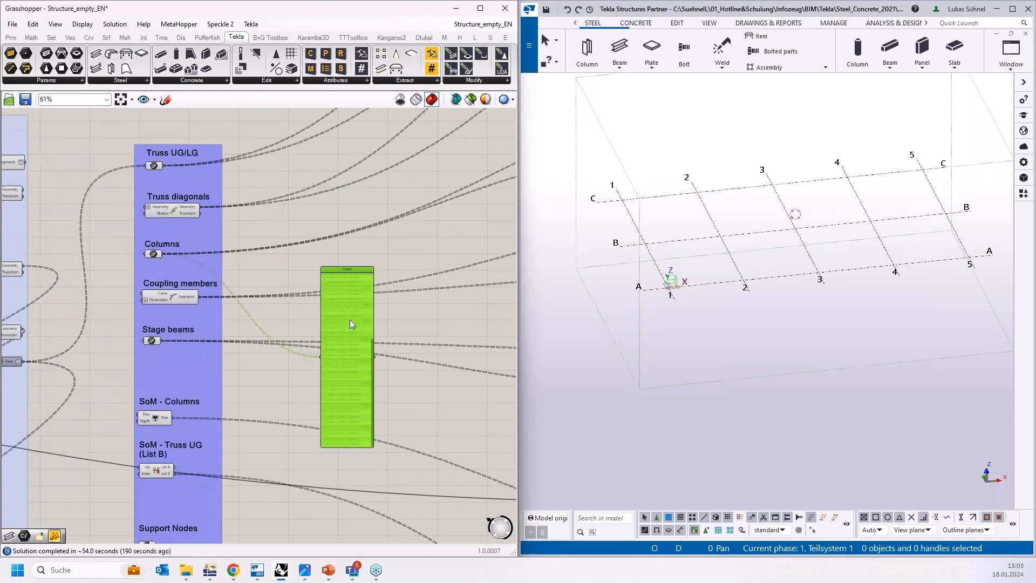
key(Delete)
Place a Tekla steel Beam component beside the blue group and feed its Profile input from a Profile component set to HEA300.
right_drag(258, 110, 258, 118)
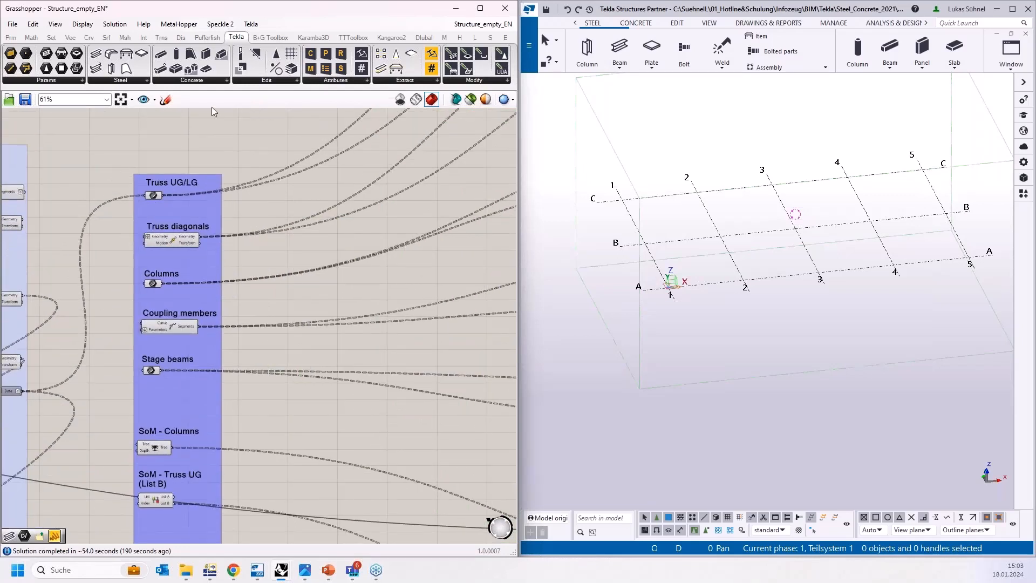
drag(96, 52, 380, 236)
scroll(282, 176, up, 3)
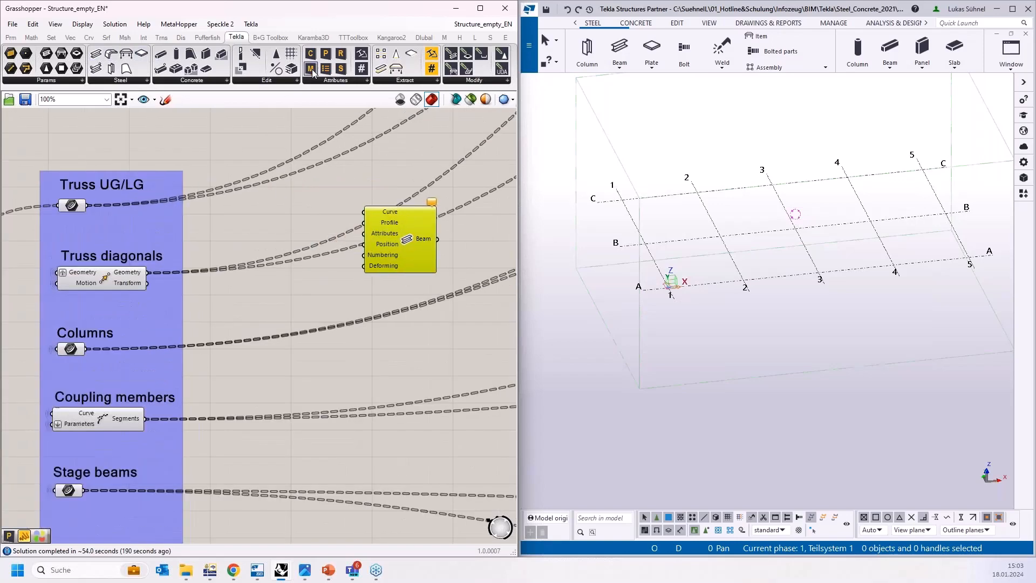
drag(326, 61, 276, 220)
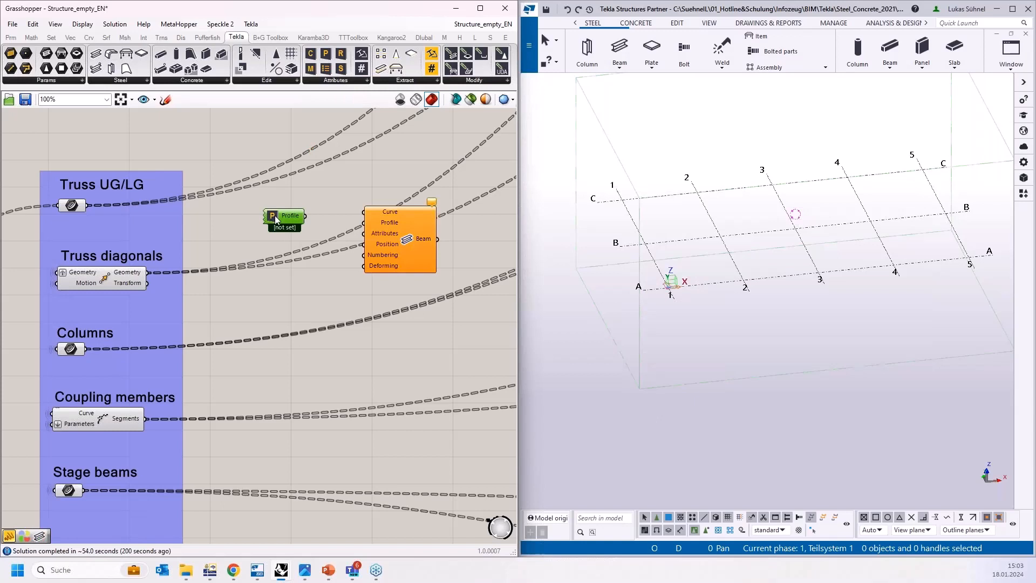
double_click(276, 219)
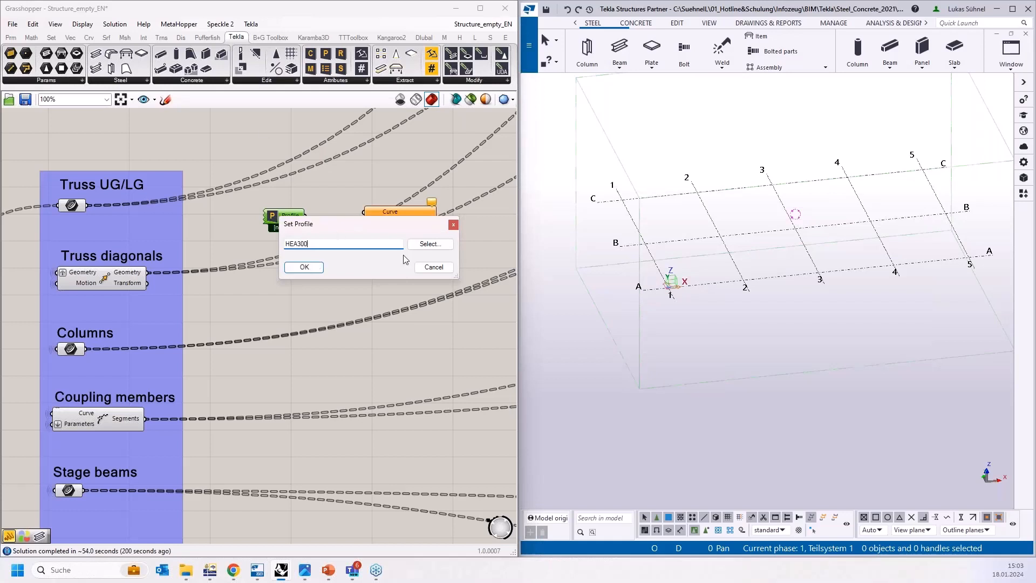
click(305, 267)
drag(295, 220, 363, 225)
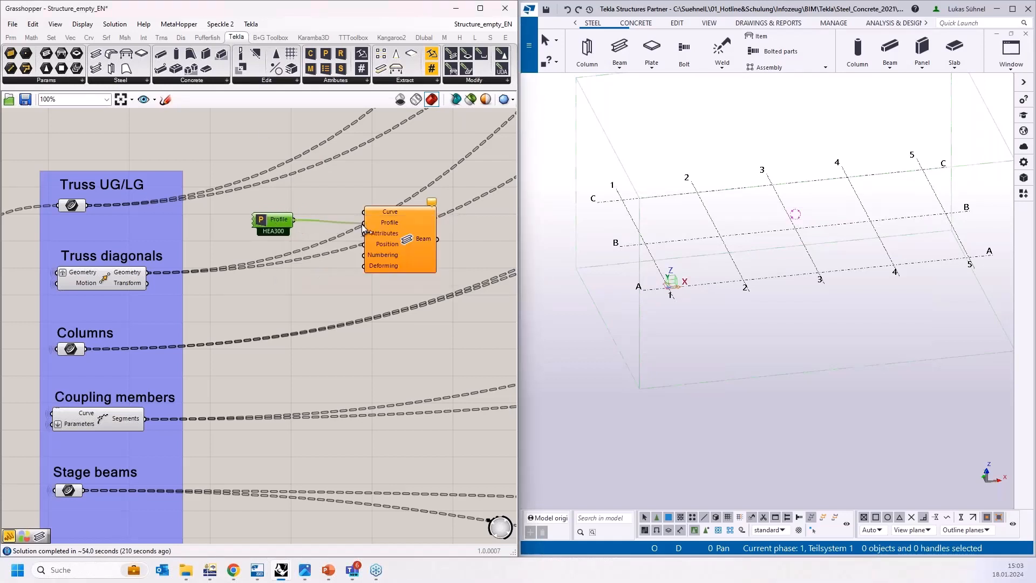
Connect both the Truss UG/LG and the Columns geometry to the Curve input of the HEA300 Beam component.
drag(85, 205, 363, 212)
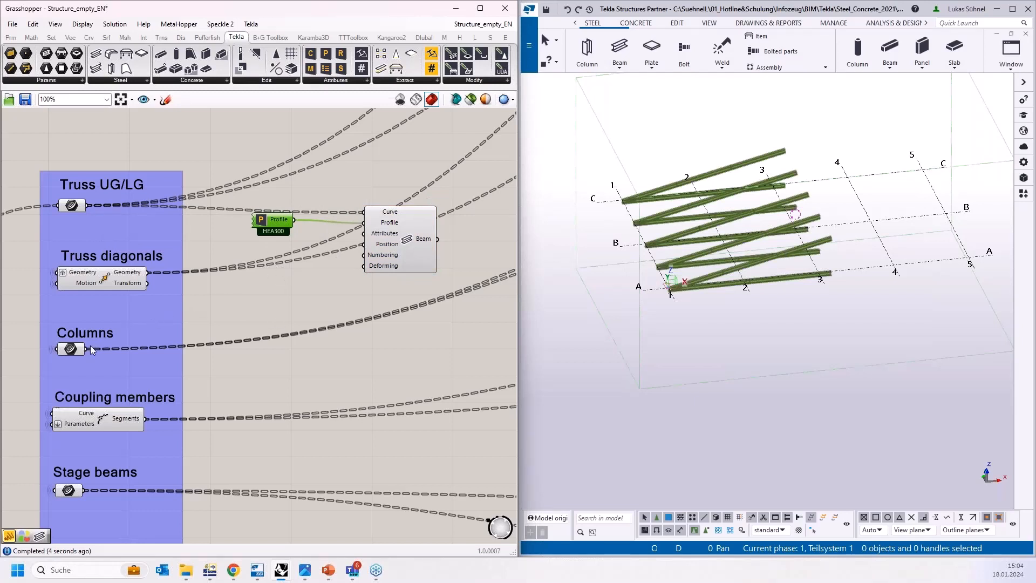
drag(85, 350, 364, 212)
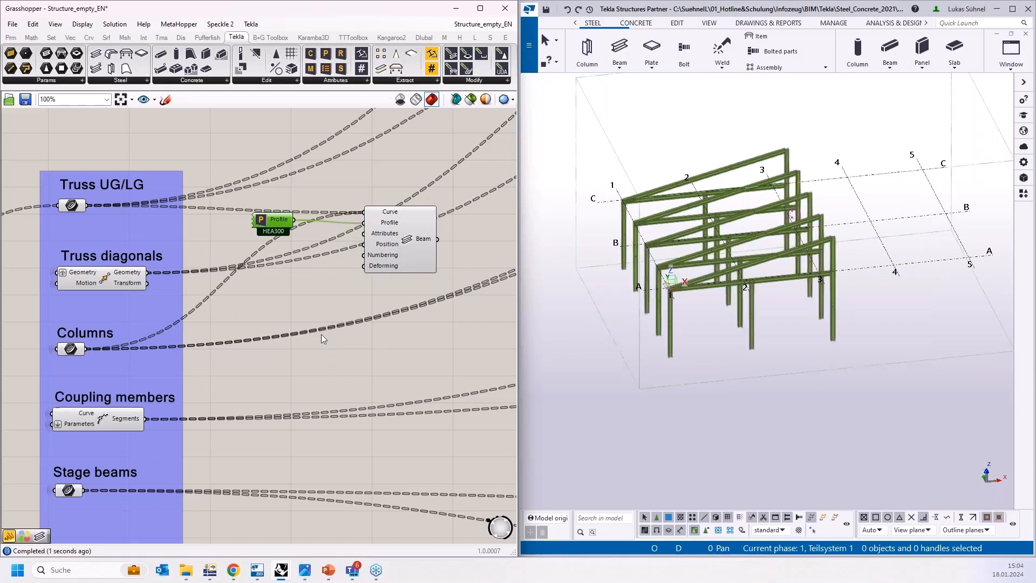
right_drag(280, 337, 273, 285)
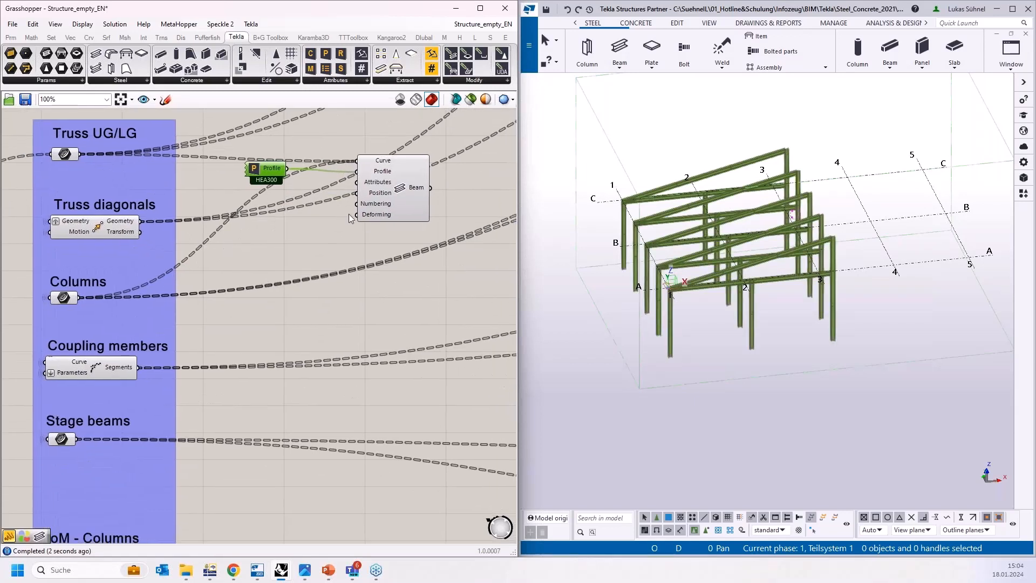
click(389, 237)
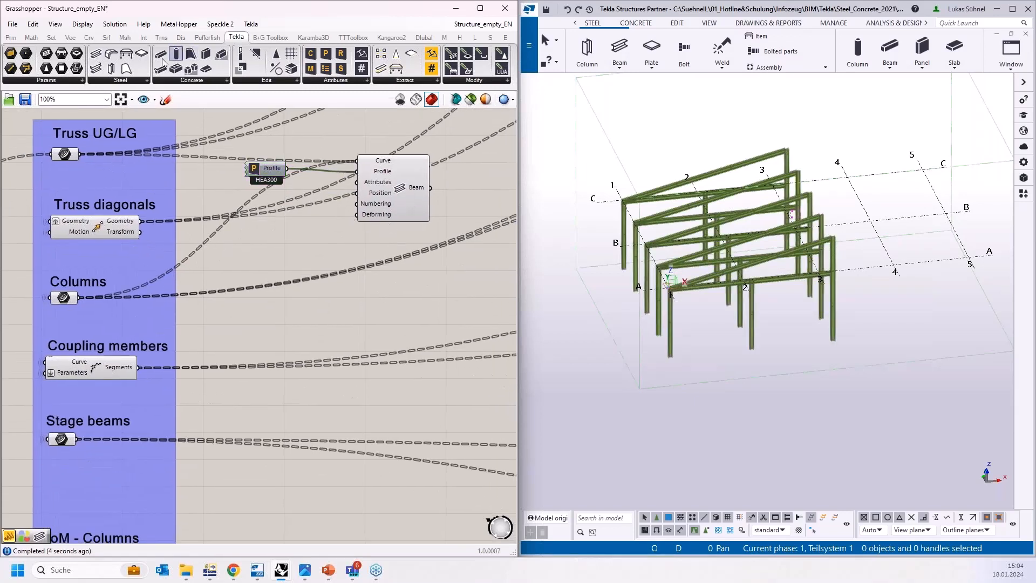
Add a second Beam component for the truss diagonals with an IPE140 panel as its profile, and highlight its beams in Tekla Structures.
drag(108, 60, 402, 317)
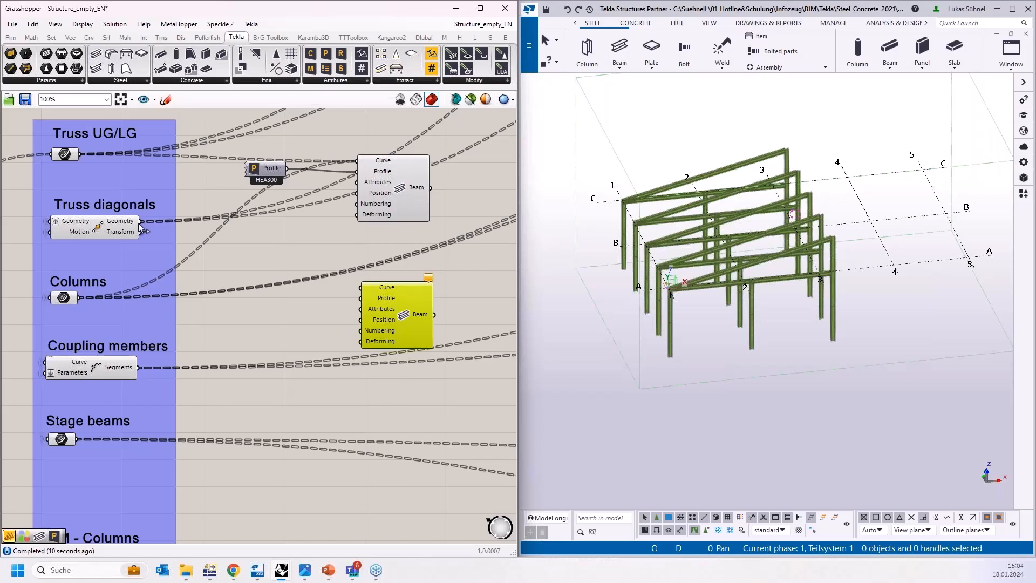
drag(139, 220, 360, 287)
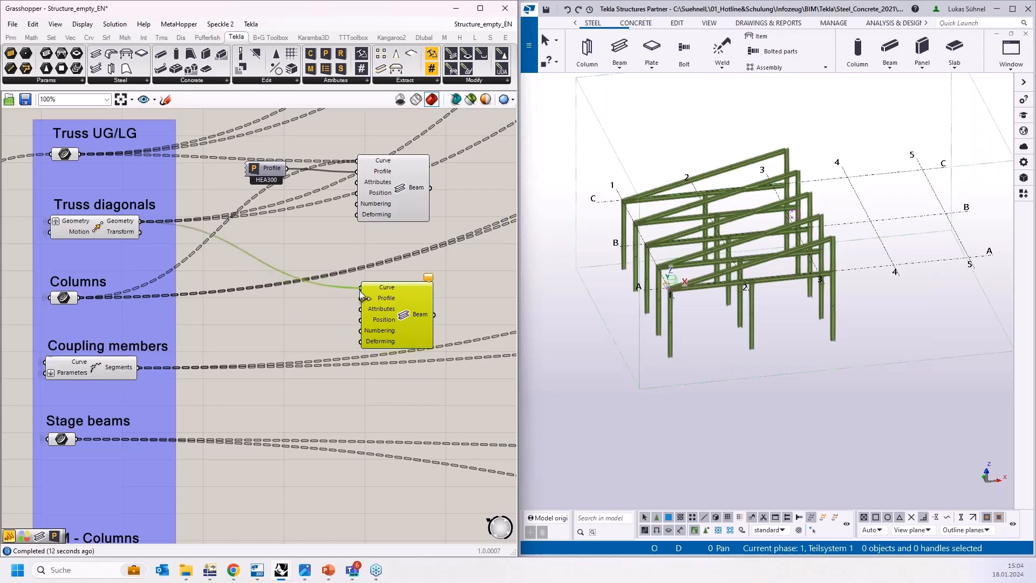
double_click(304, 309)
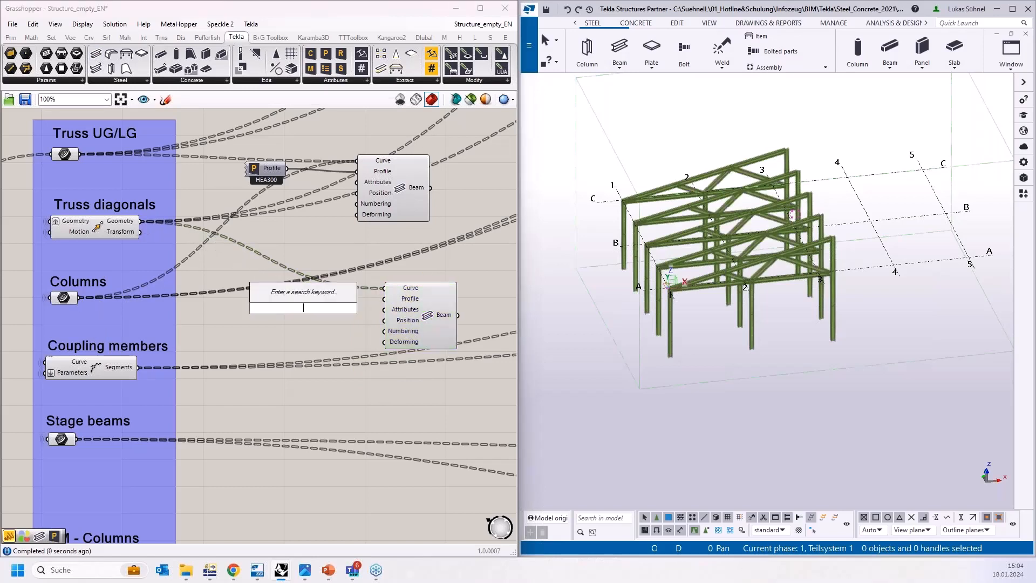
text("IP)
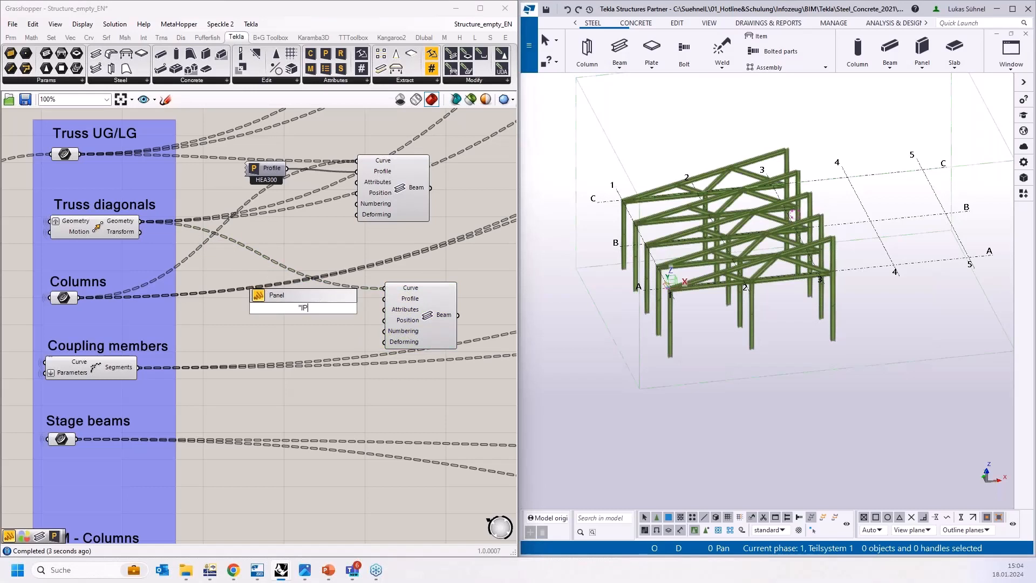
text(E140)
key(Return)
drag(322, 308, 383, 300)
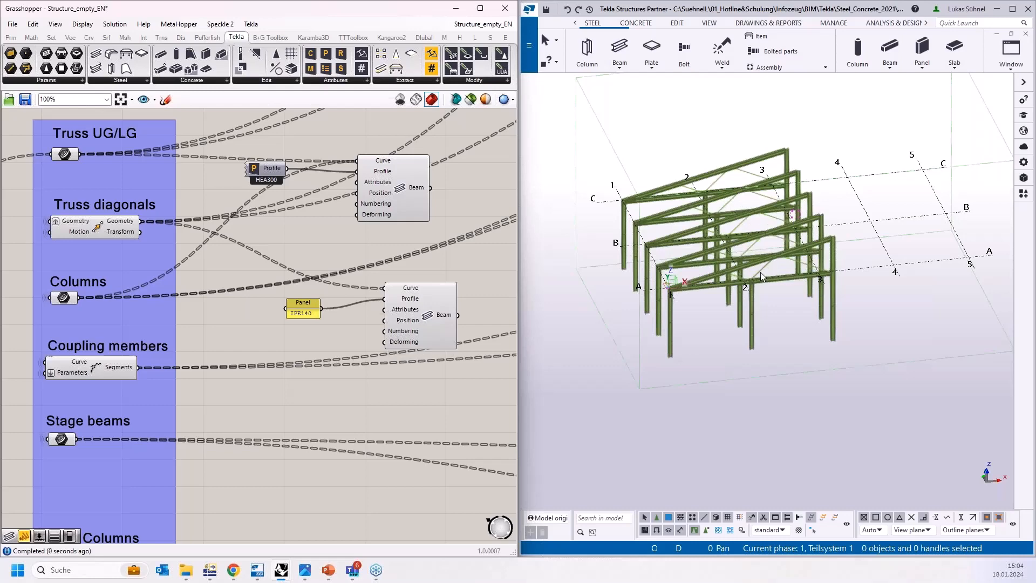
scroll(760, 272, up, 5)
click(424, 323)
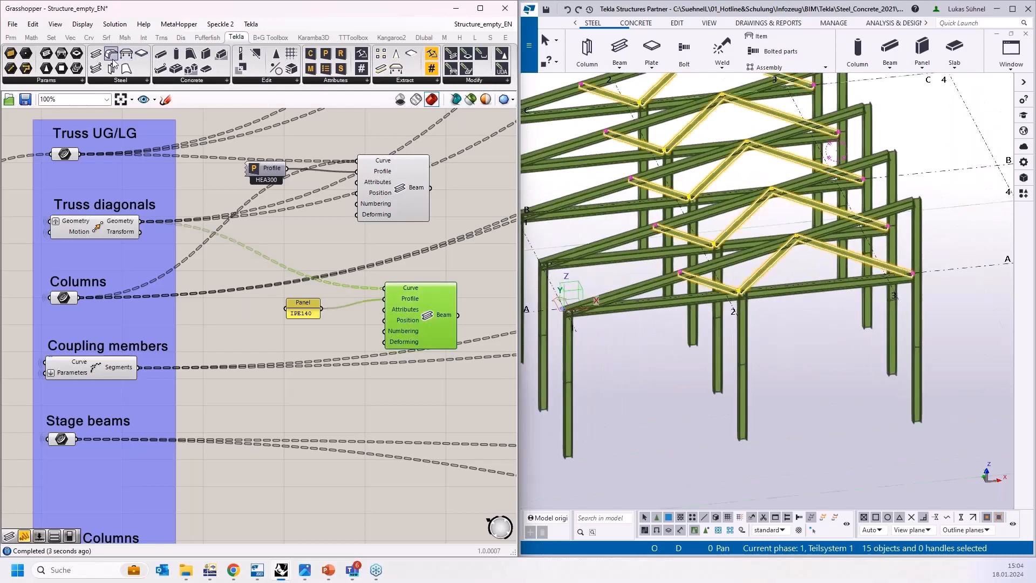
Place a third Beam component below the others and connect the Coupling members segments to its Curve input.
drag(113, 60, 384, 406)
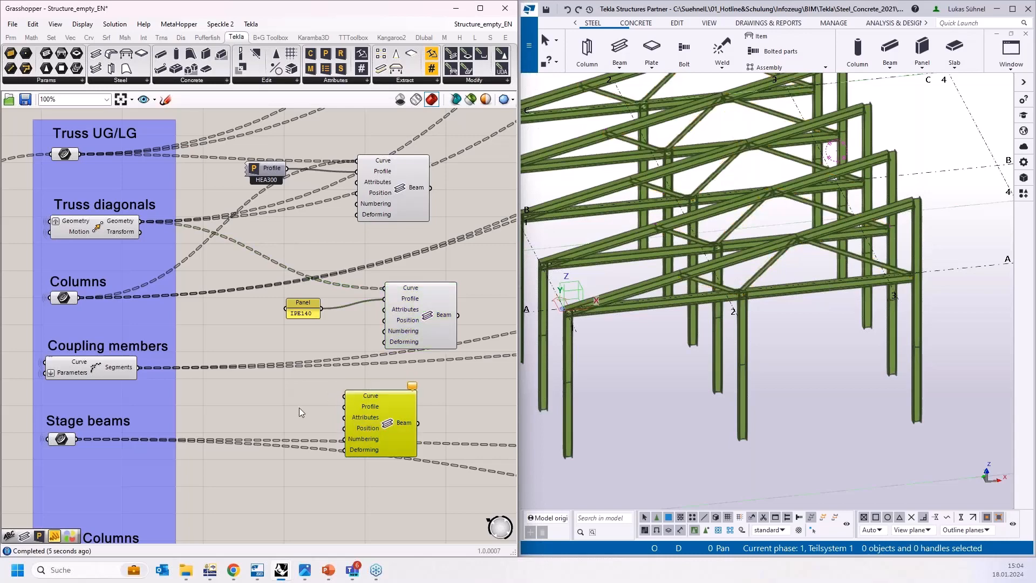
right_drag(299, 409, 301, 344)
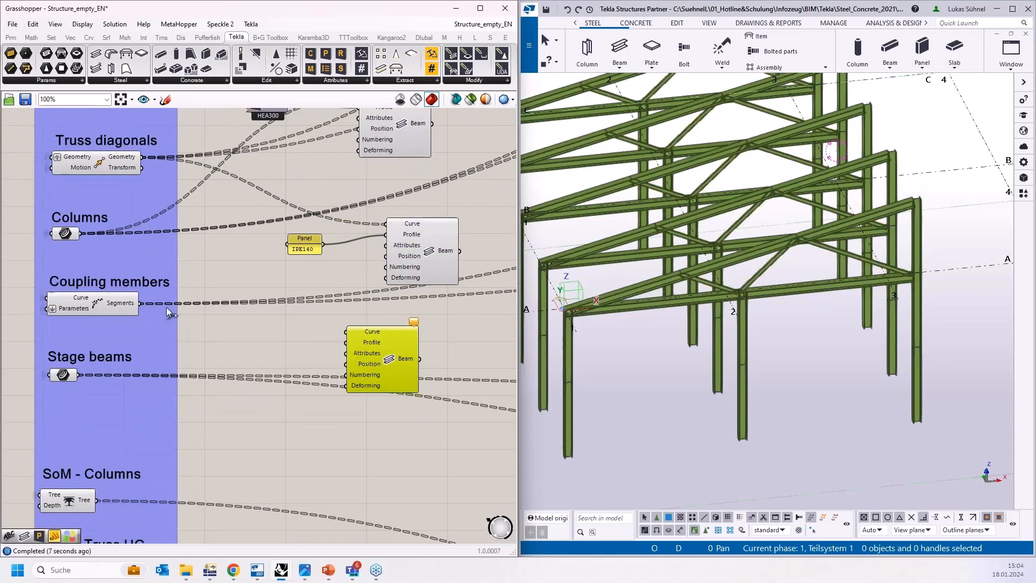
drag(140, 303, 342, 335)
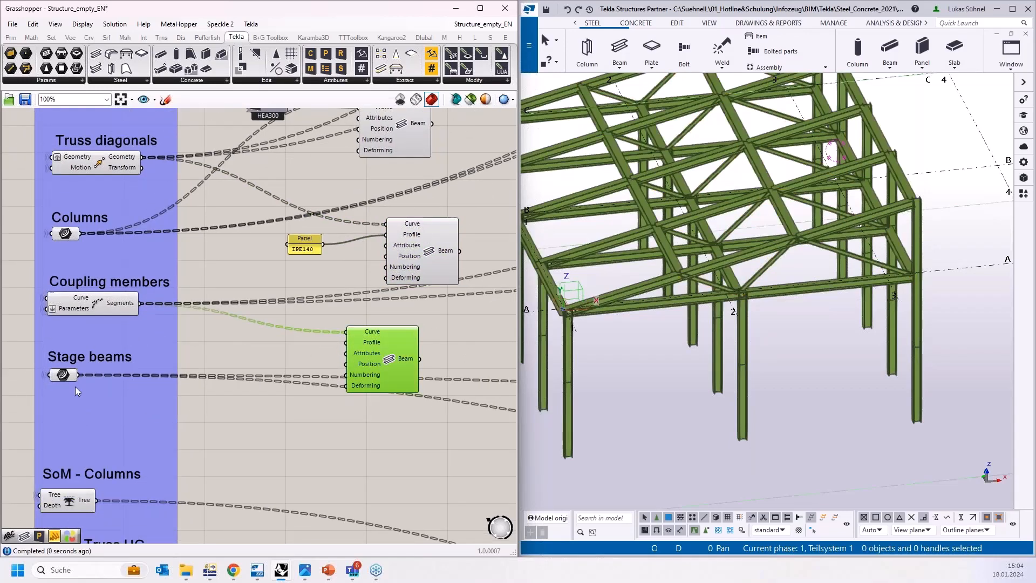
Add the Stage beams geometry to the third Beam component's Curve input and feed its Profile from a new HEA180 panel.
shift+drag(77, 374, 402, 365)
click(272, 369)
double_click(271, 369)
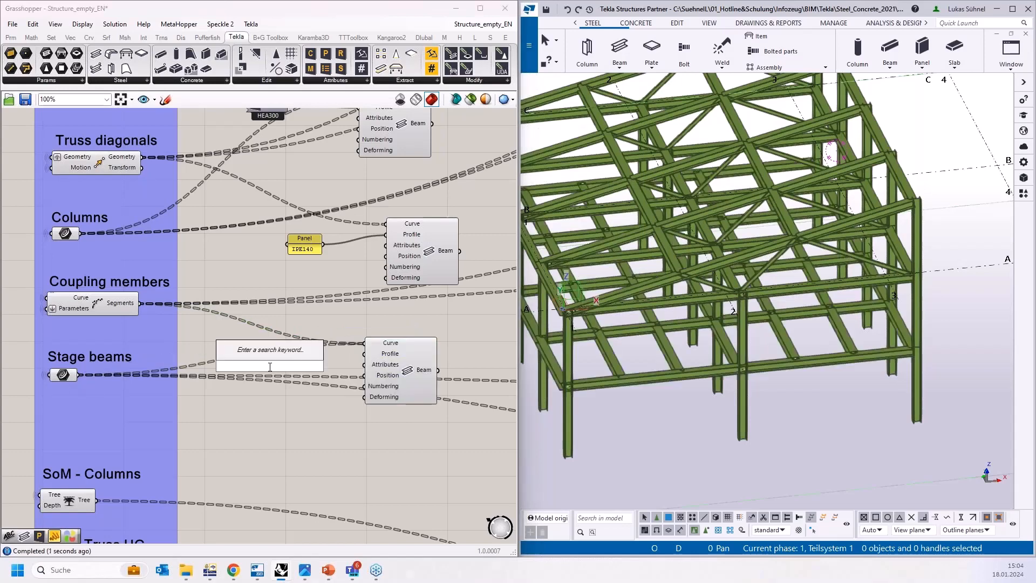
text("HEA180)
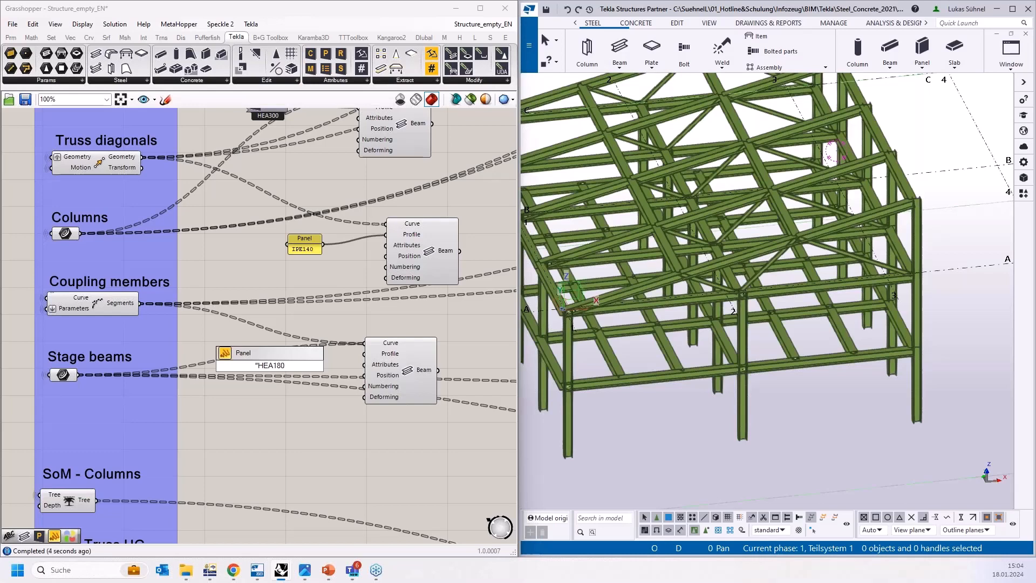
key(Return)
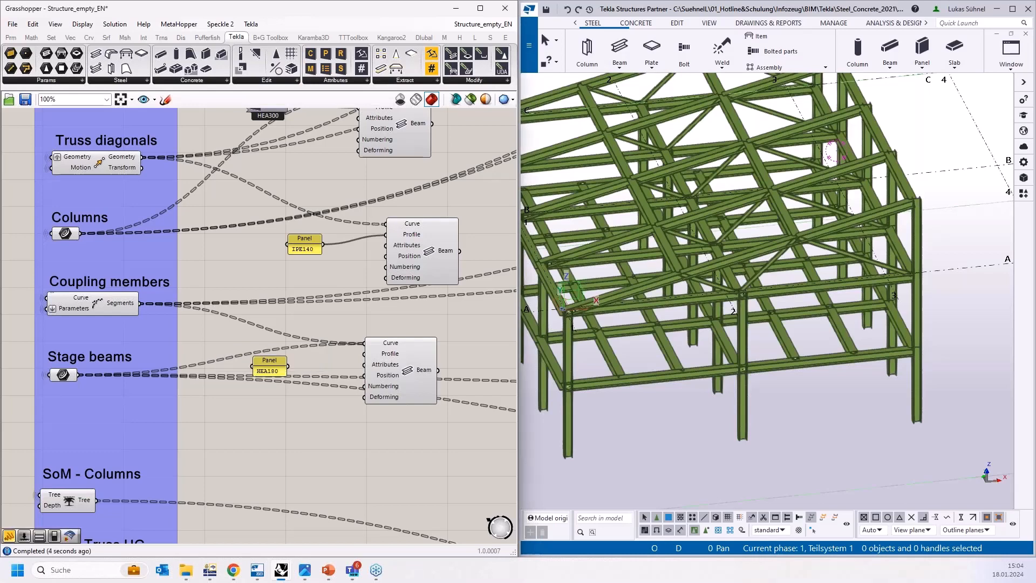
drag(289, 371, 365, 354)
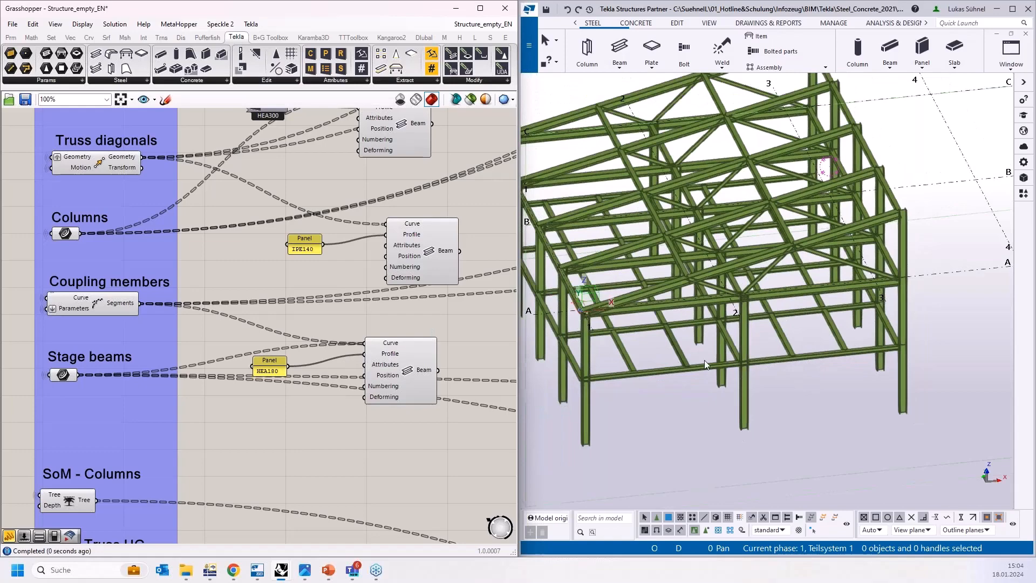
Examine the complete steel hall in the Tekla Structures 3D view, including the stage beams between the columns.
click(705, 360)
scroll(690, 377, down, 2)
right_click(667, 381)
click(939, 357)
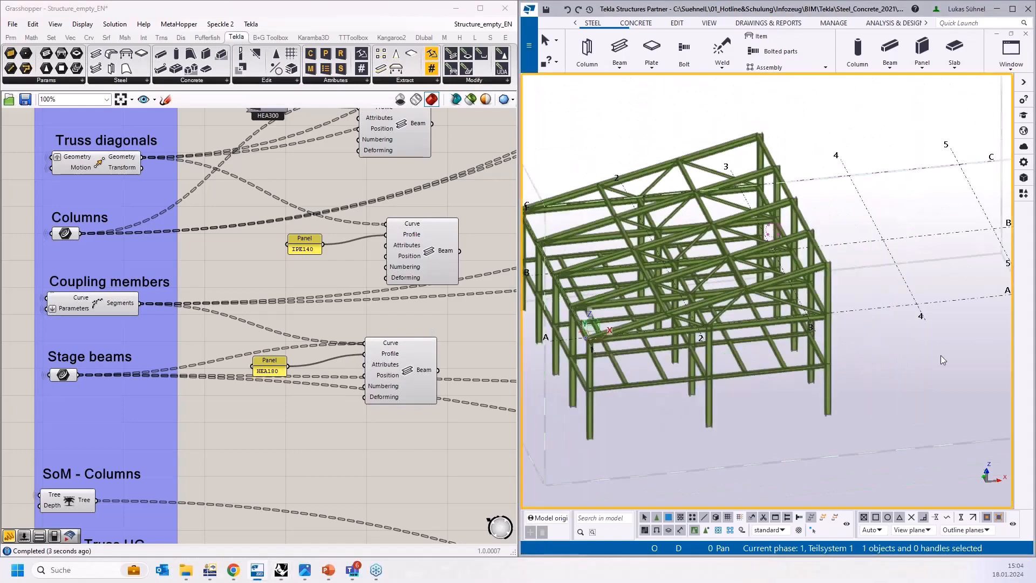
scroll(939, 357, down, 2)
key(c)
ctrl+middle_drag(730, 416, 805, 402)
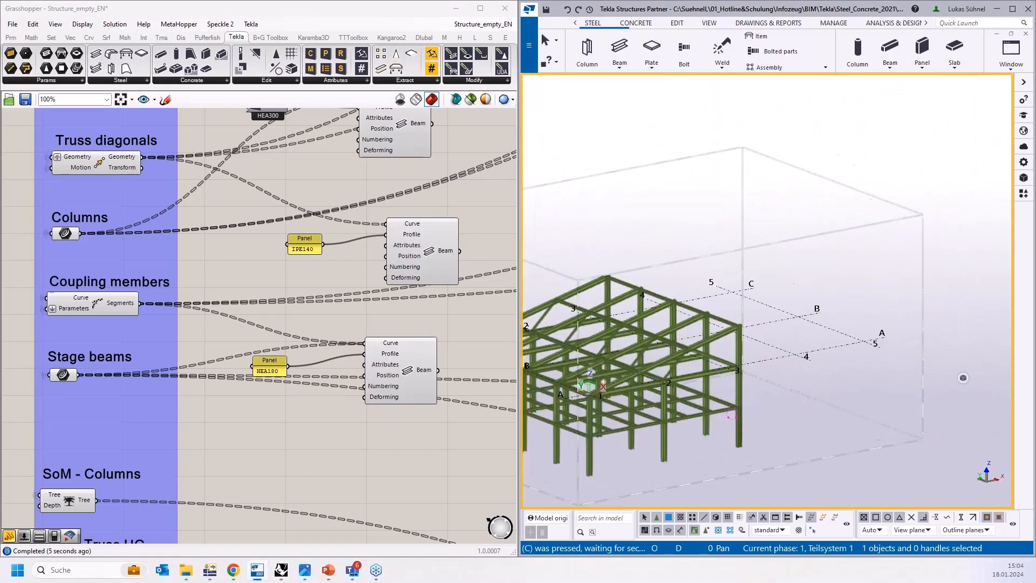
middle_drag(626, 463, 804, 390)
scroll(799, 393, up, 3)
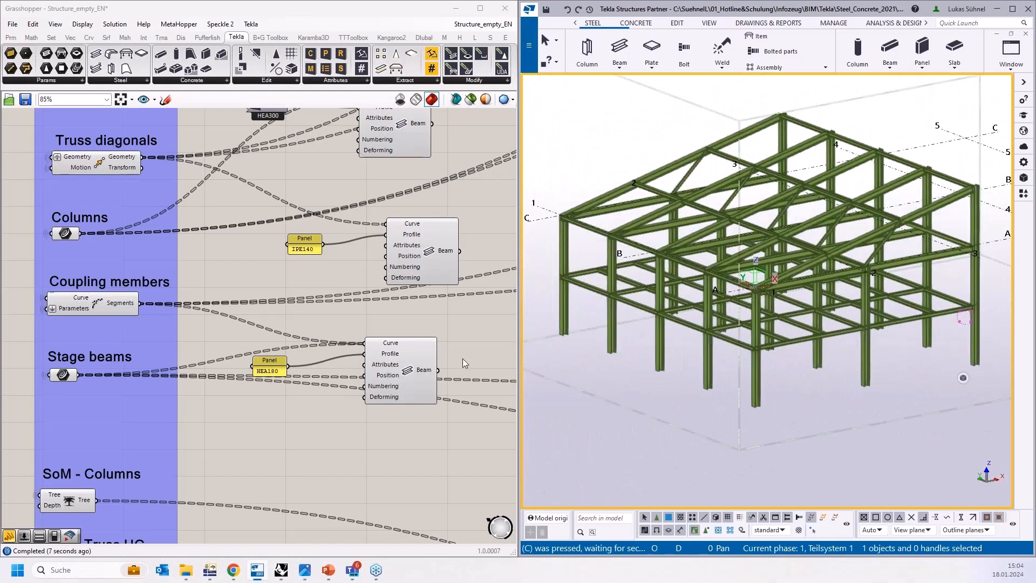
Examine the RFEM export component in Grasshopper together with its Boolean toggles, model name and template path.
scroll(462, 359, down, 3)
scroll(471, 352, down, 7)
scroll(456, 439, up, 10)
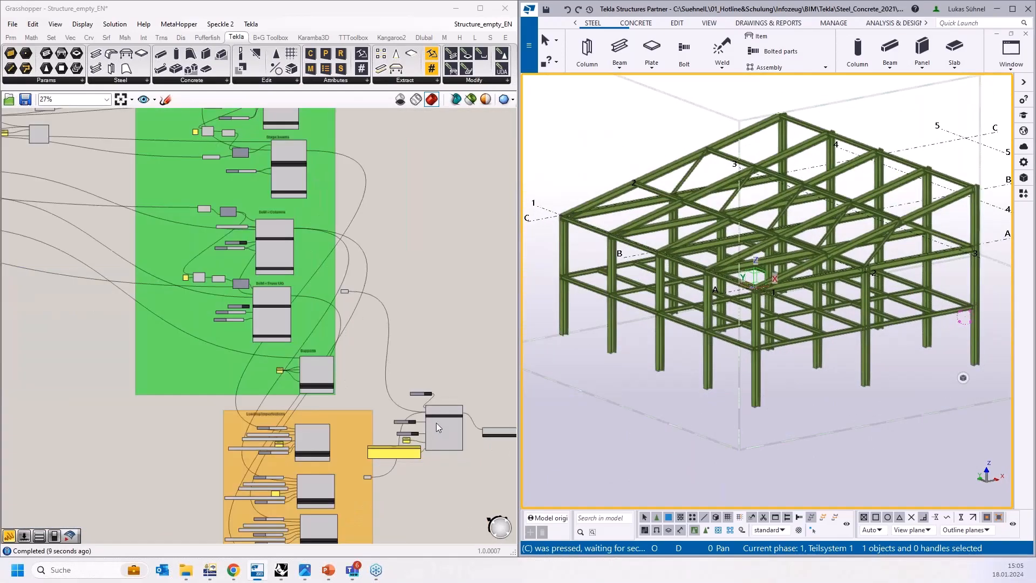
scroll(407, 385, up, 4)
scroll(345, 274, down, 3)
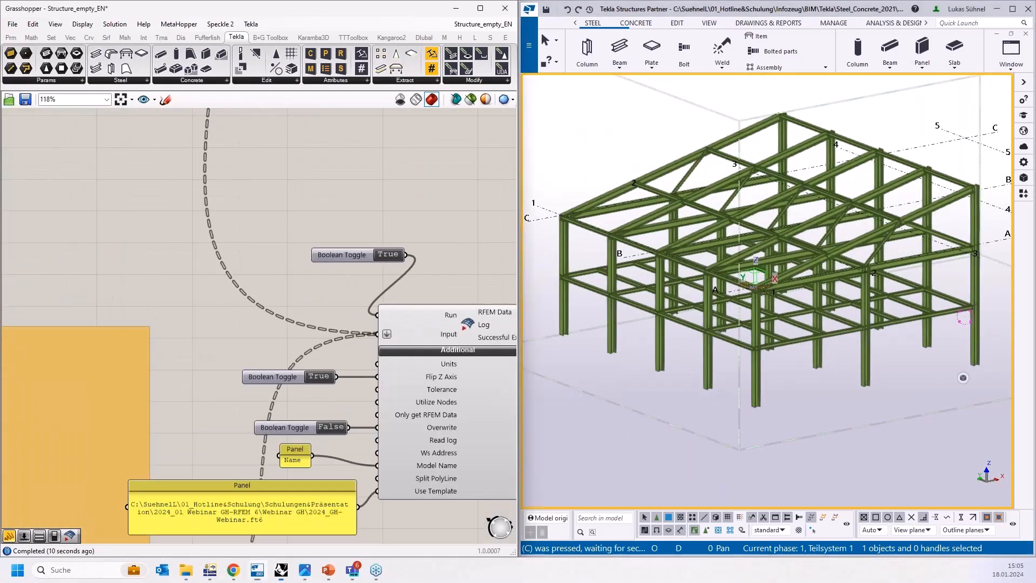
right_drag(400, 255, 267, 181)
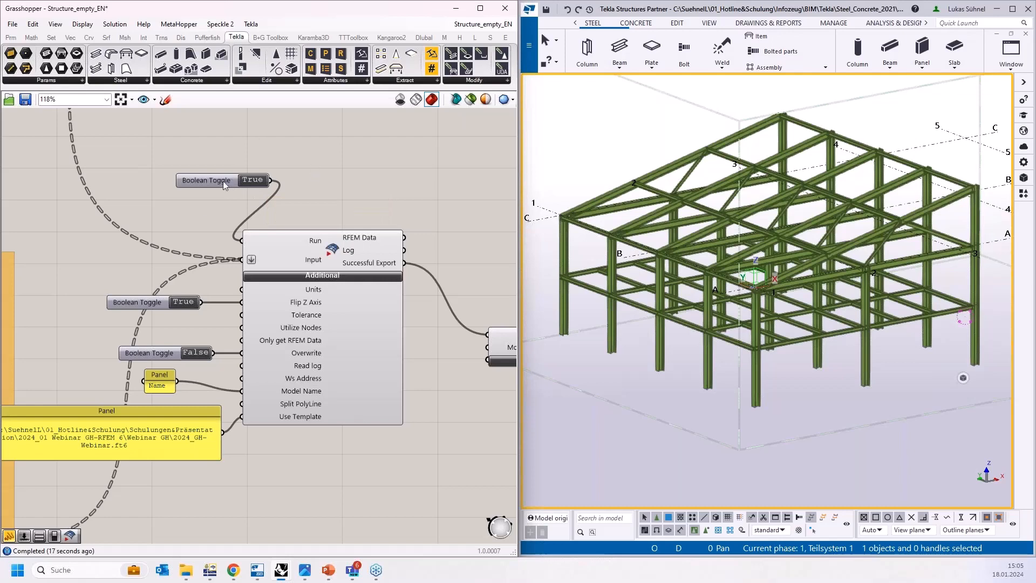
Try moving the Stage Beams slider among the hall's input parameters.
scroll(427, 247, down, 5)
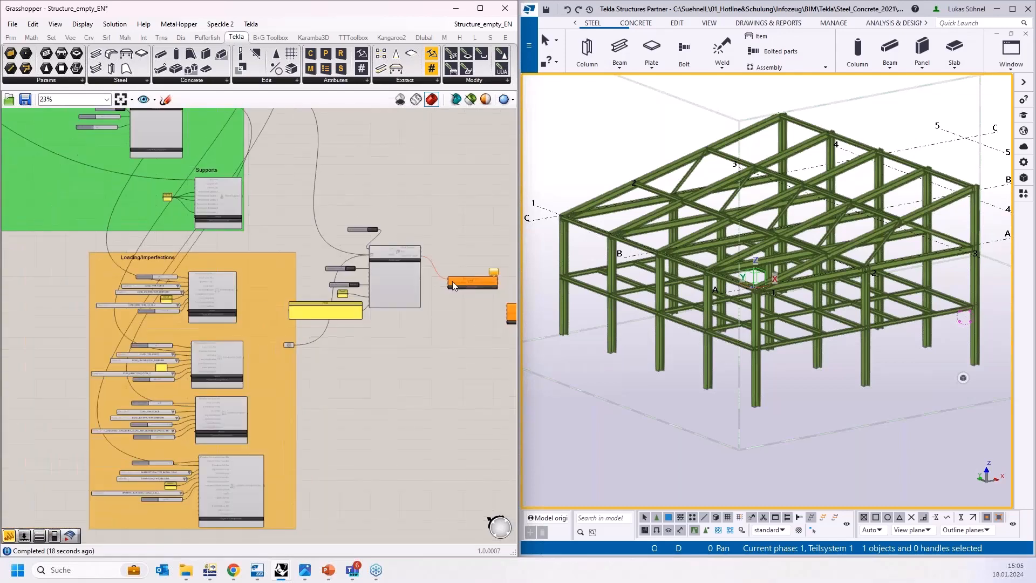
scroll(453, 286, down, 3)
scroll(216, 192, up, 12)
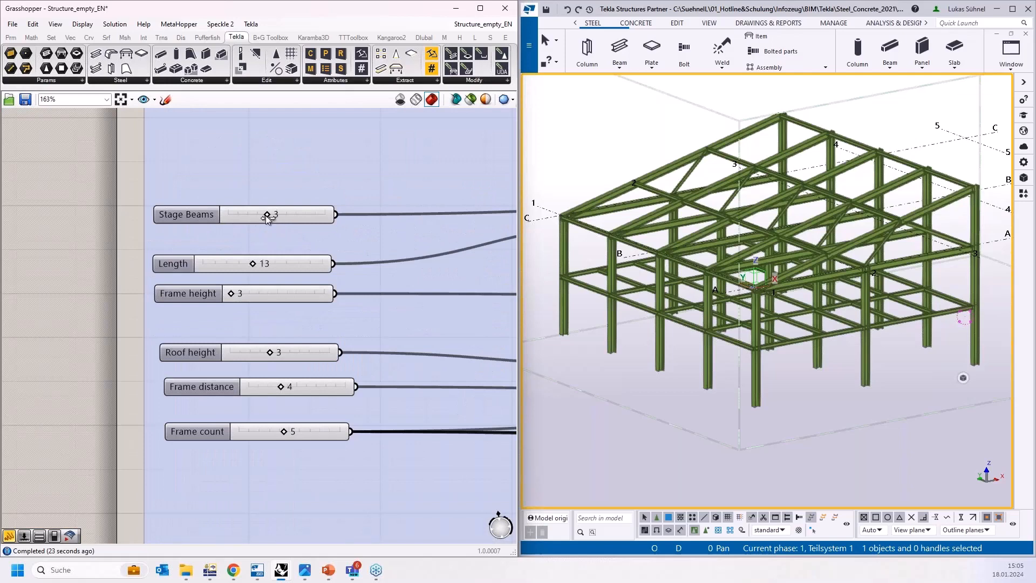
mouse_move(267, 218)
mouse_down()
mouse_move(289, 216)
mouse_move(232, 215)
mouse_move(258, 214)
mouse_up()
scroll(197, 263, down, 4)
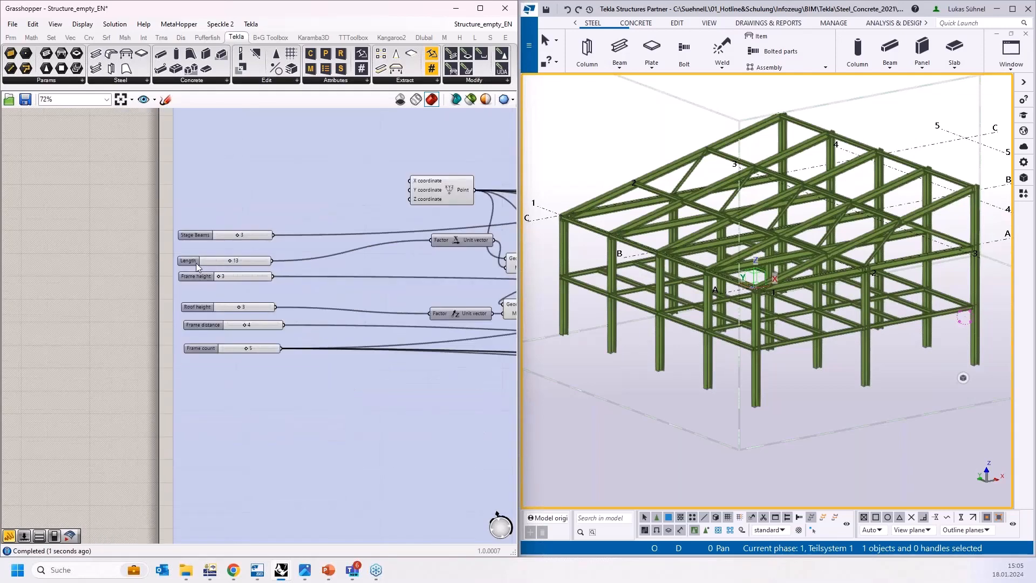
Review the whole Grasshopper definition, from the input parameters through the Tekla beams to the RFEM objects, loading and export.
scroll(189, 261, down, 3)
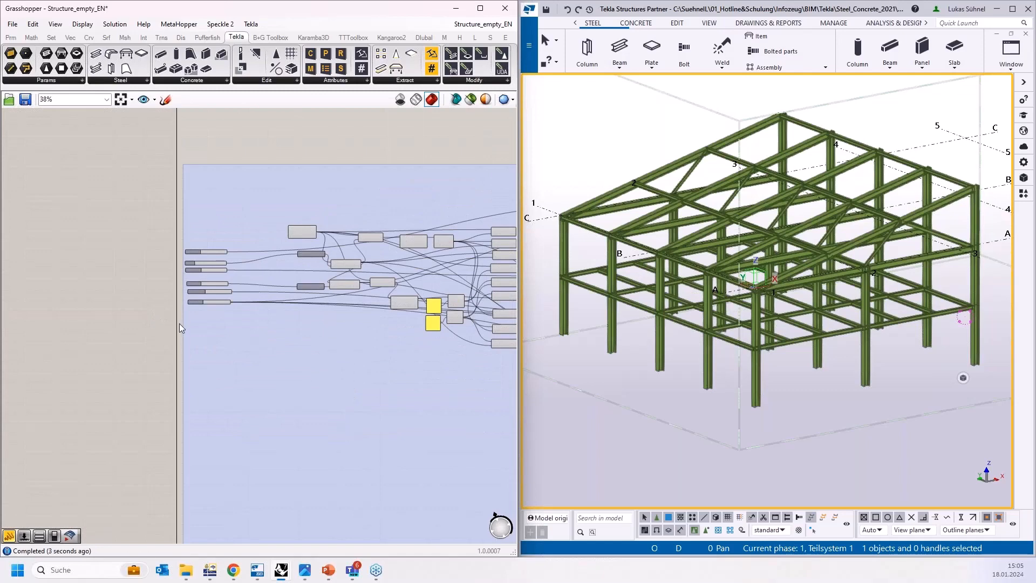
scroll(157, 302, down, 3)
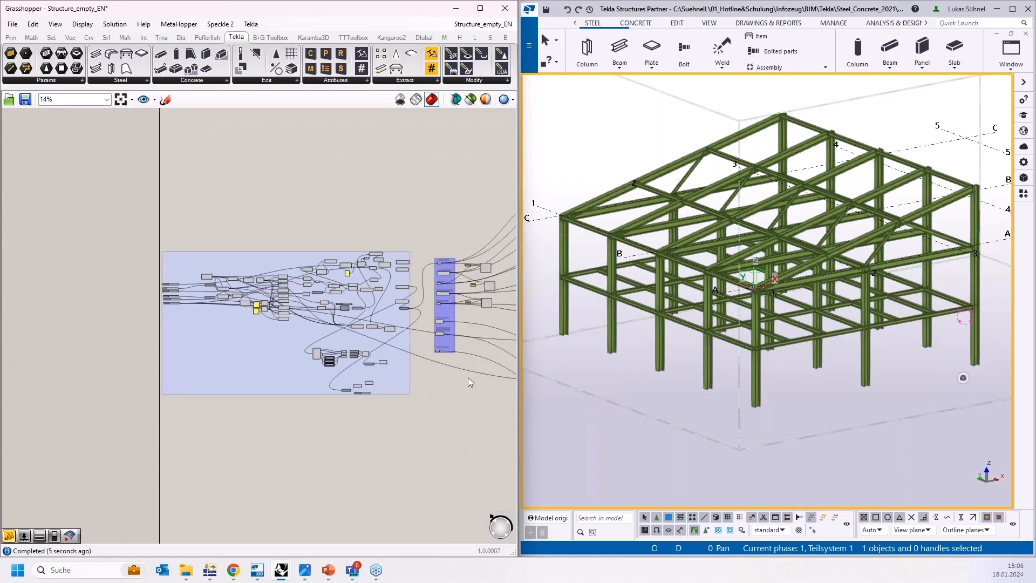
right_drag(459, 377, 158, 315)
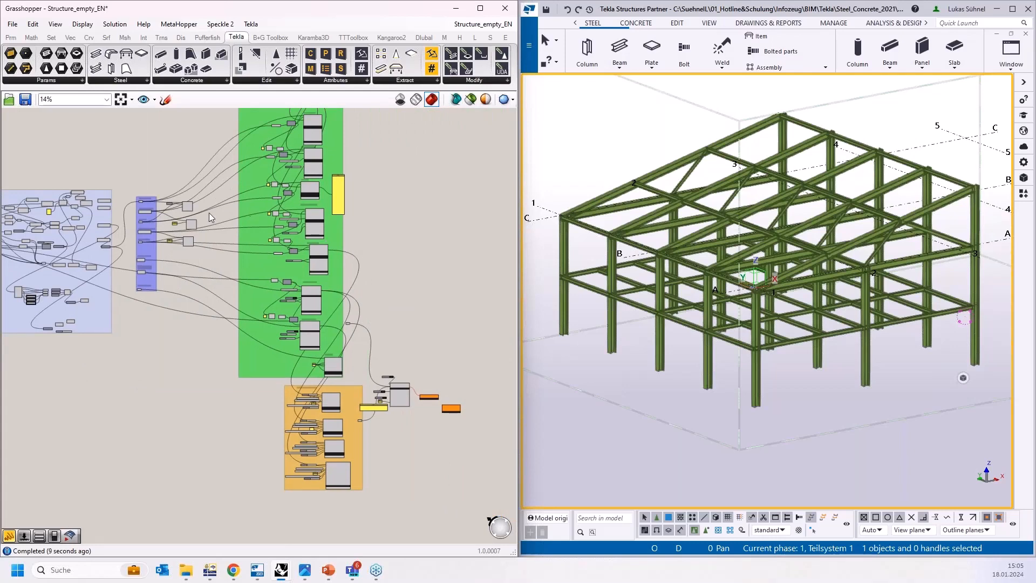
right_drag(214, 346, 238, 294)
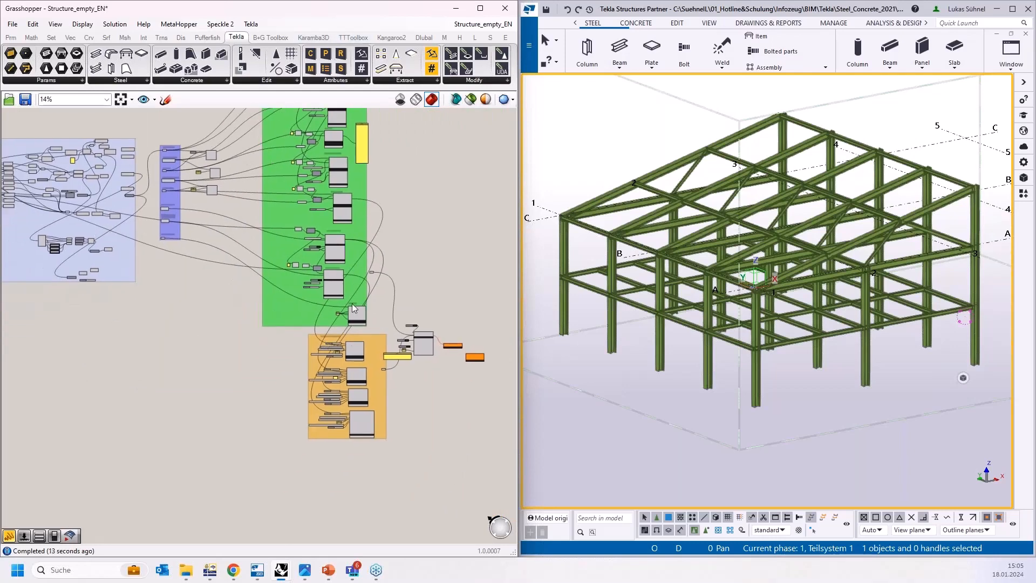
drag(716, 11, 378, 4)
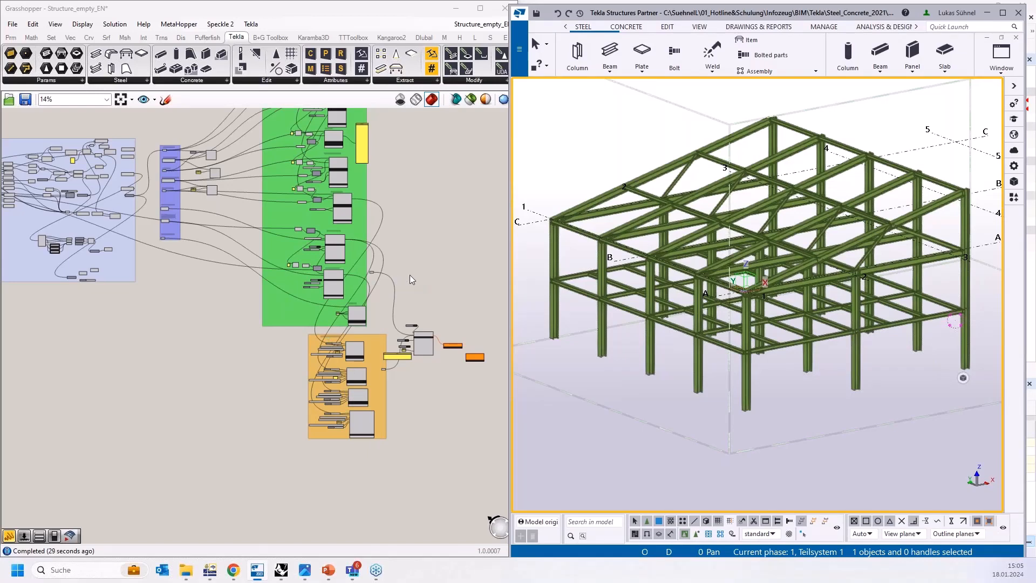
right_drag(423, 273, 448, 301)
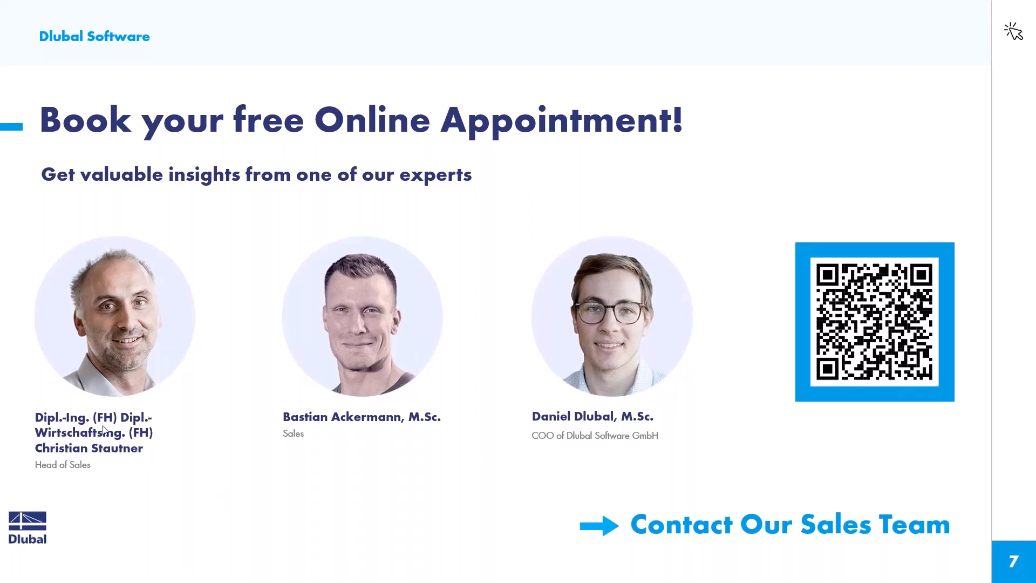
Switch to the Dlubal website in the browser and open its Webinars page.
key(alt+Tab)
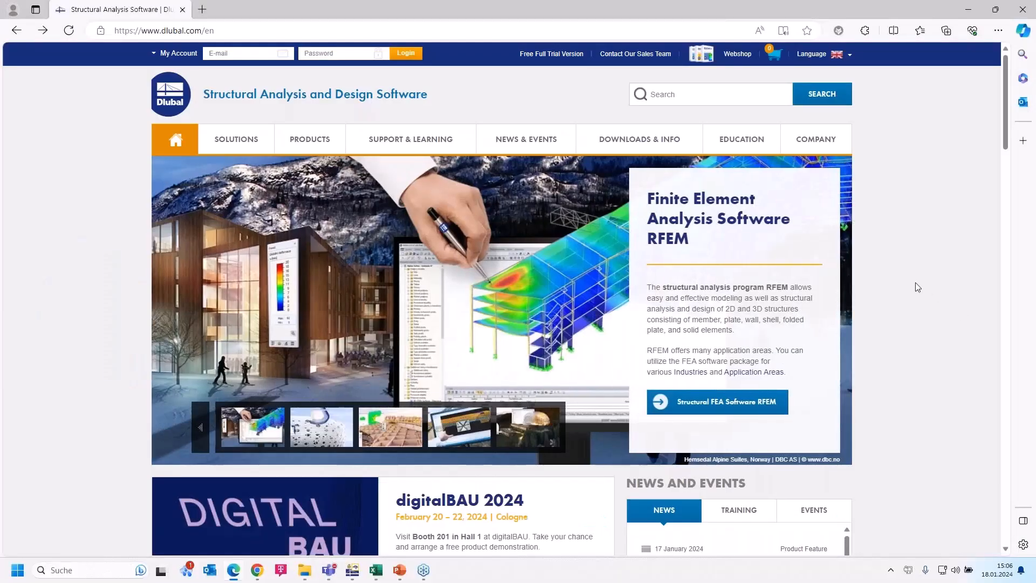
mouse_move(232, 134)
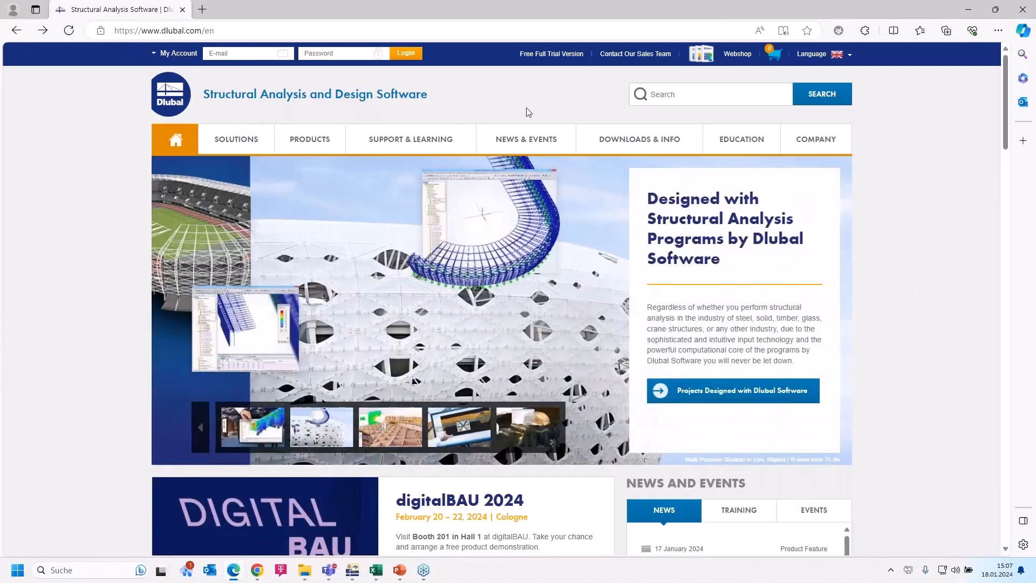
mouse_move(527, 140)
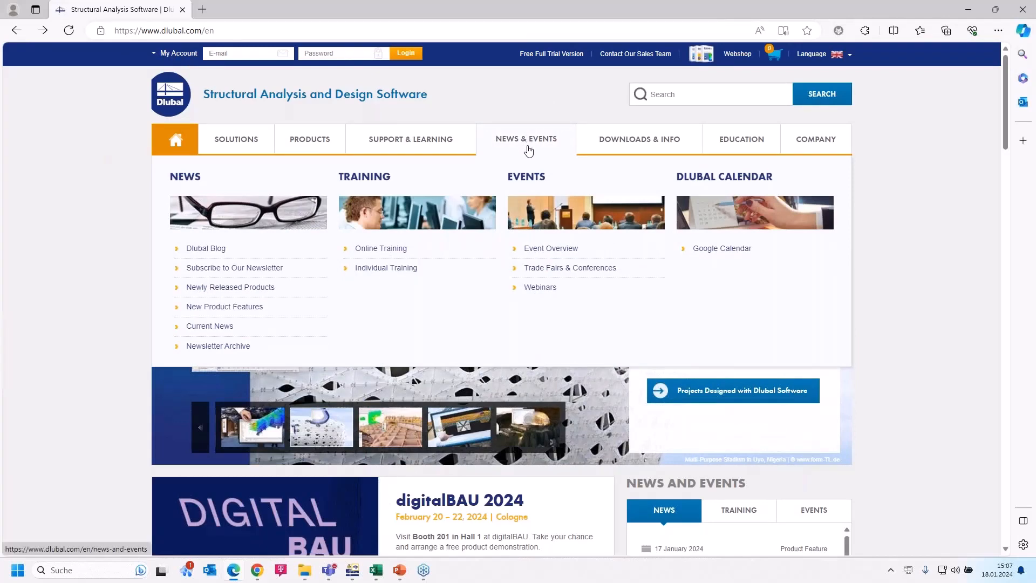
click(541, 289)
Look through the list of upcoming webinars, down to the Grasshopper - RFEM 6 and January 2024 entries.
scroll(518, 274, down, 8)
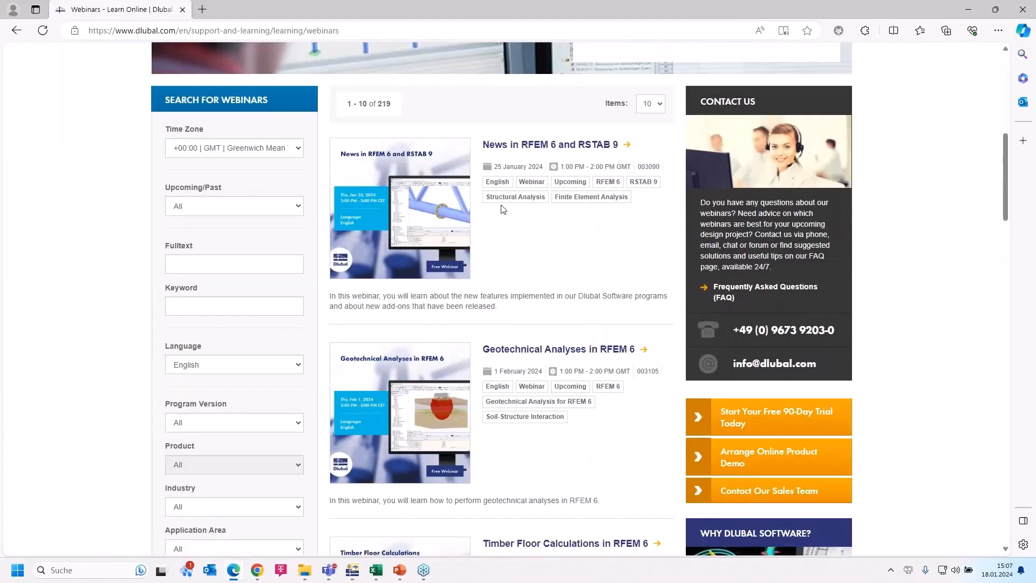
scroll(521, 254, down, 2)
scroll(522, 254, down, 2)
scroll(515, 227, up, 6)
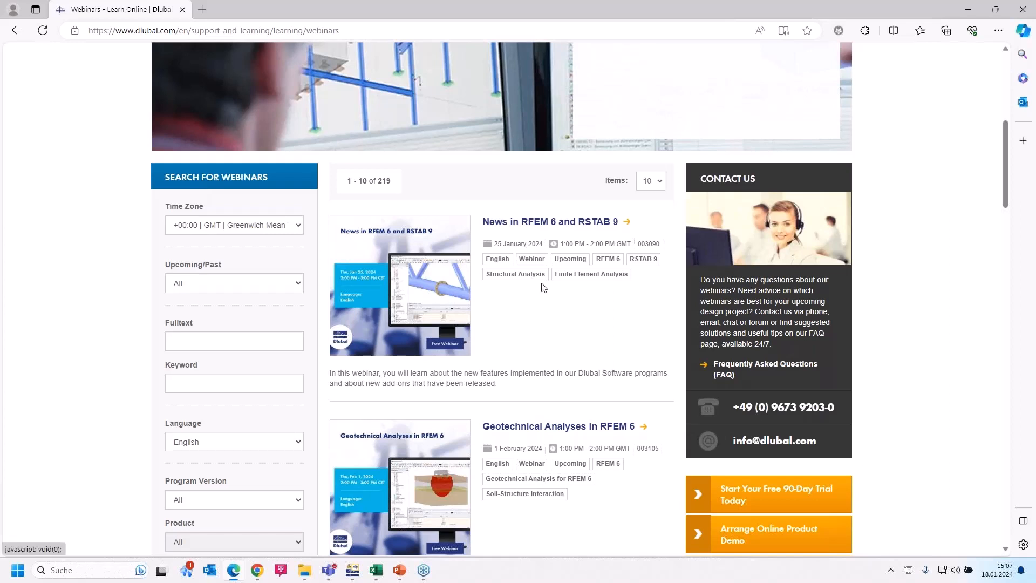
scroll(542, 286, down, 3)
scroll(542, 288, down, 2)
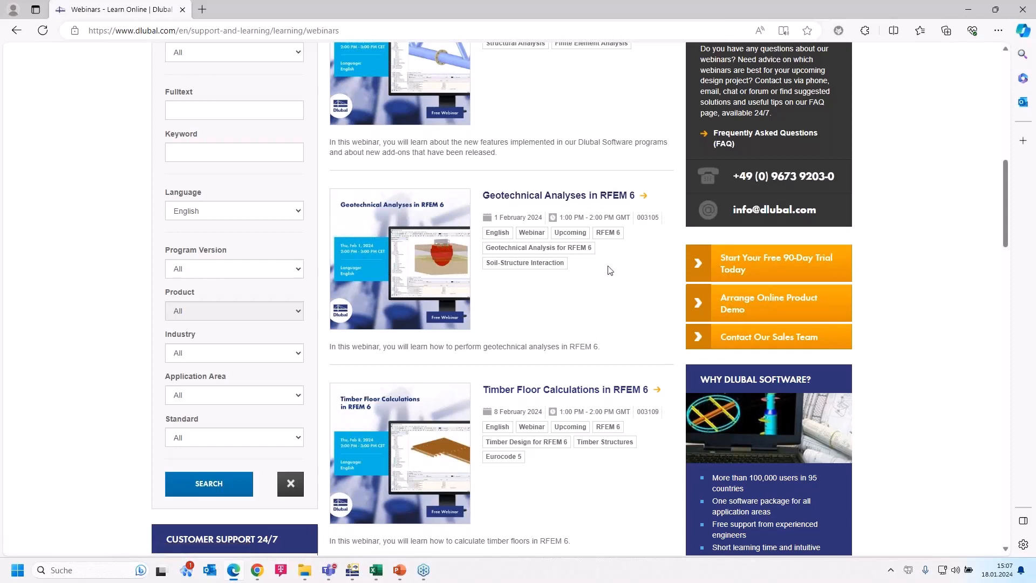
scroll(609, 270, down, 3)
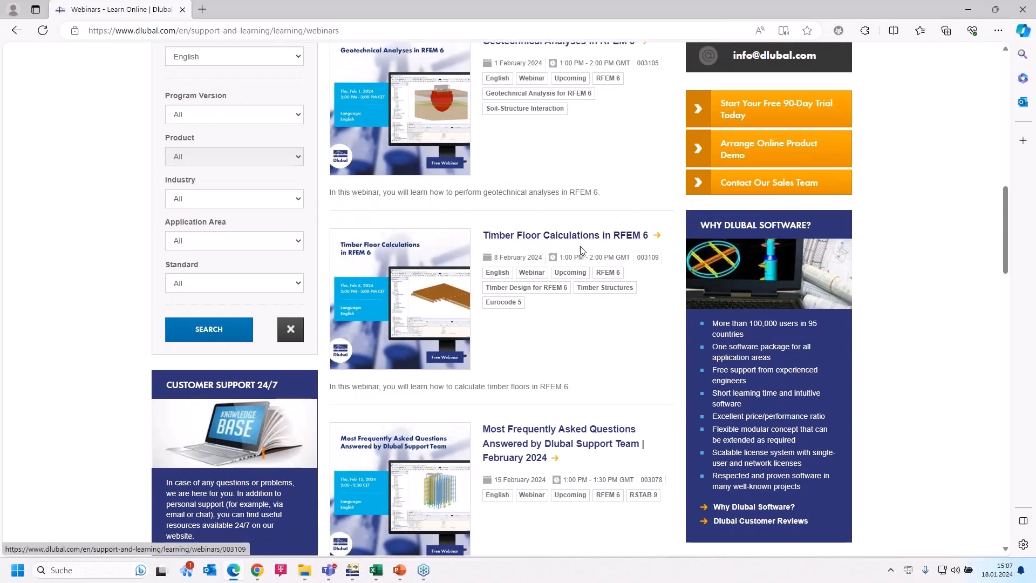
scroll(544, 247, down, 3)
scroll(532, 219, down, 1)
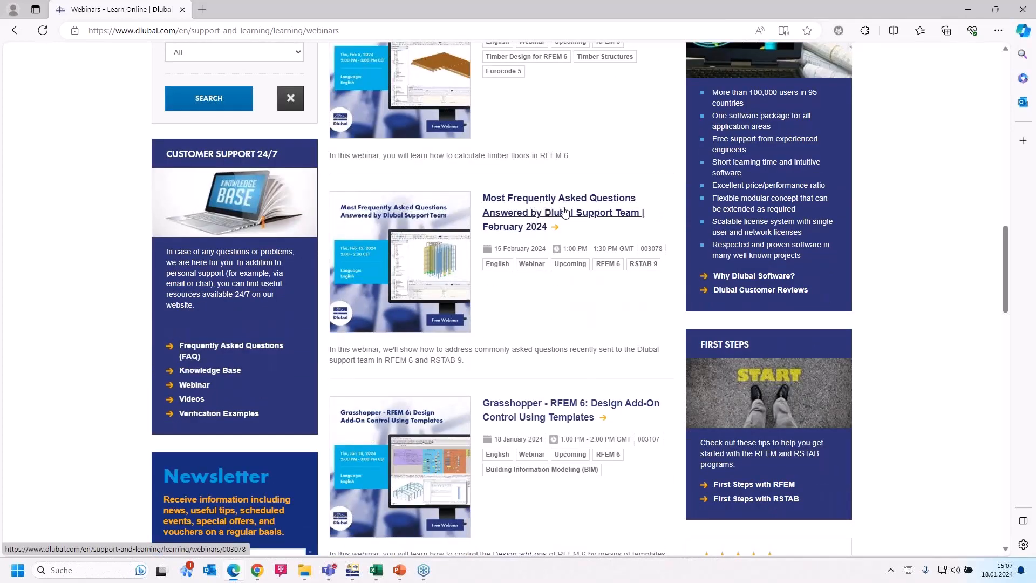
scroll(594, 237, down, 5)
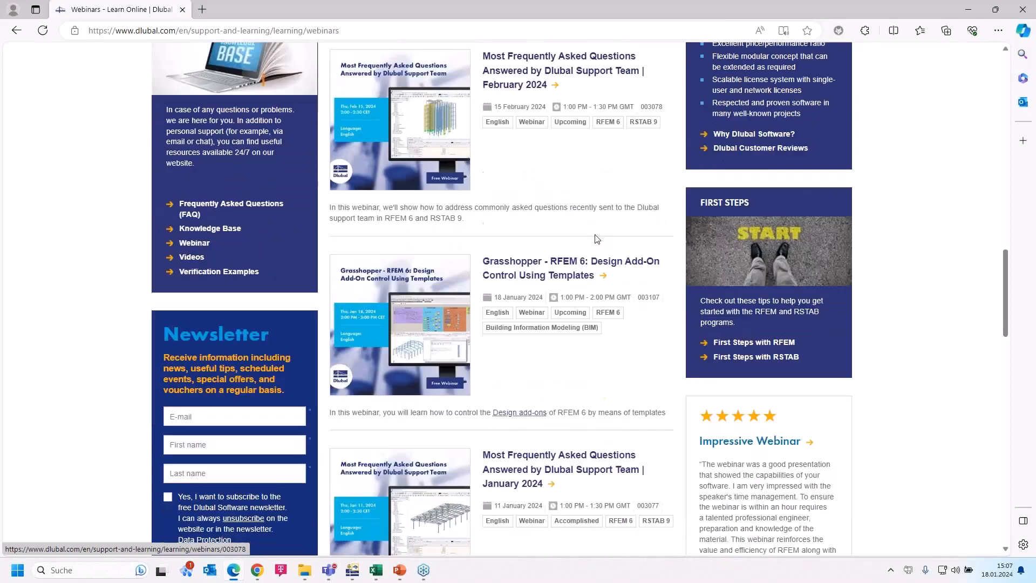
scroll(601, 216, up, 4)
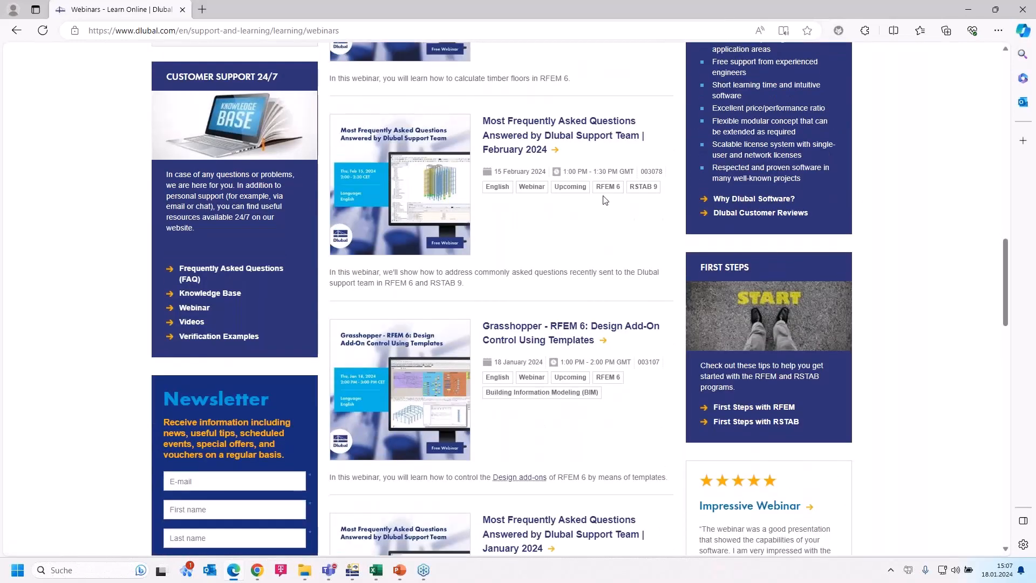
scroll(605, 201, down, 3)
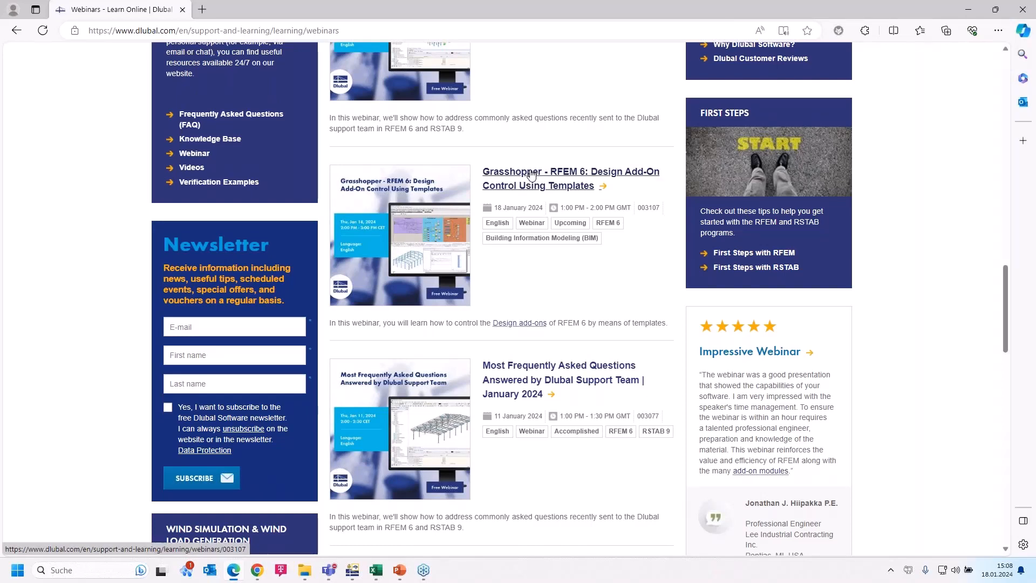
Open the "Grasshopper - RFEM 6: Design Add-On Control Using Templates" webinar page and look through its recording, Downloads and Models to Download sections.
click(532, 174)
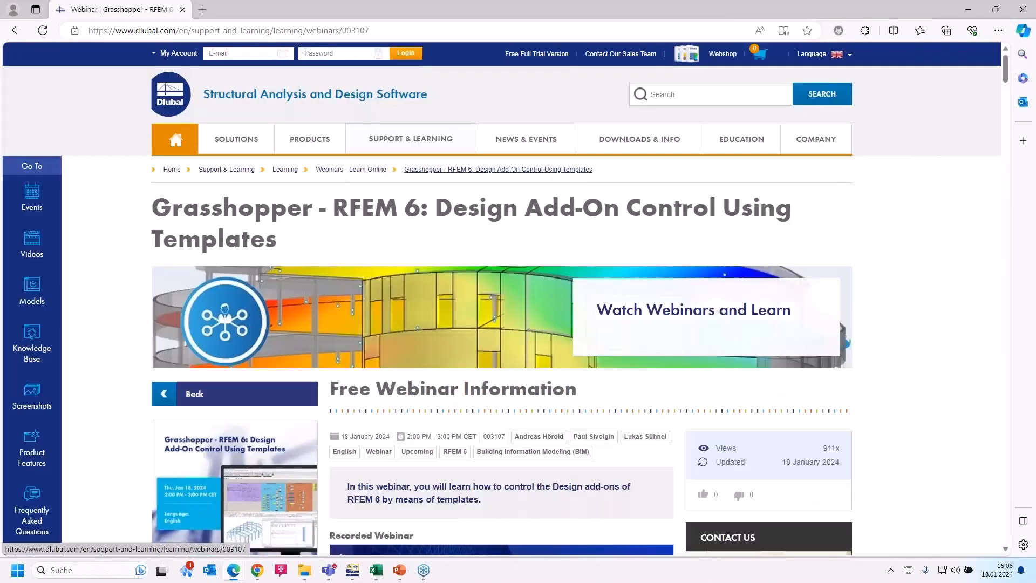
scroll(488, 214, down, 3)
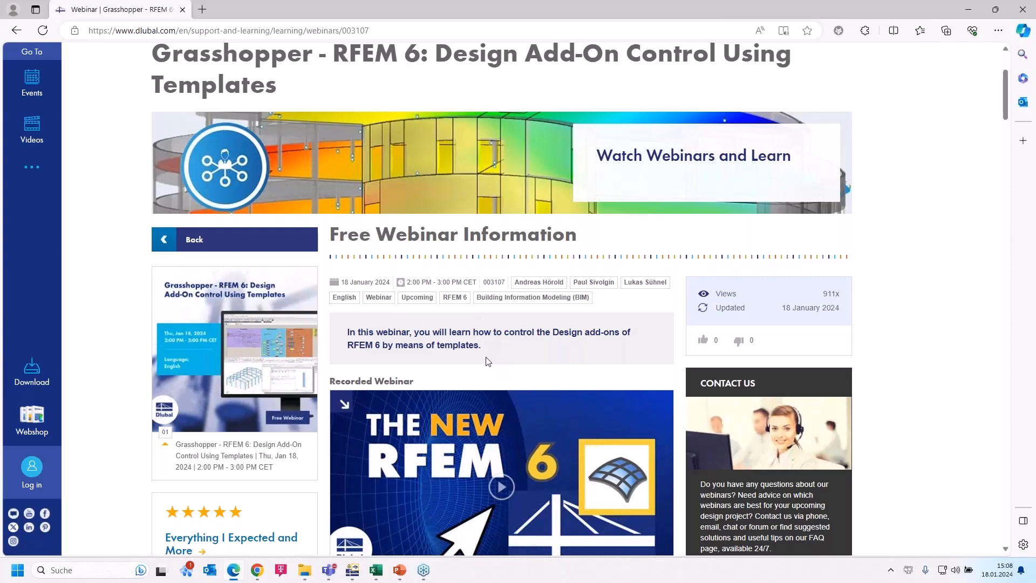
scroll(488, 361, down, 4)
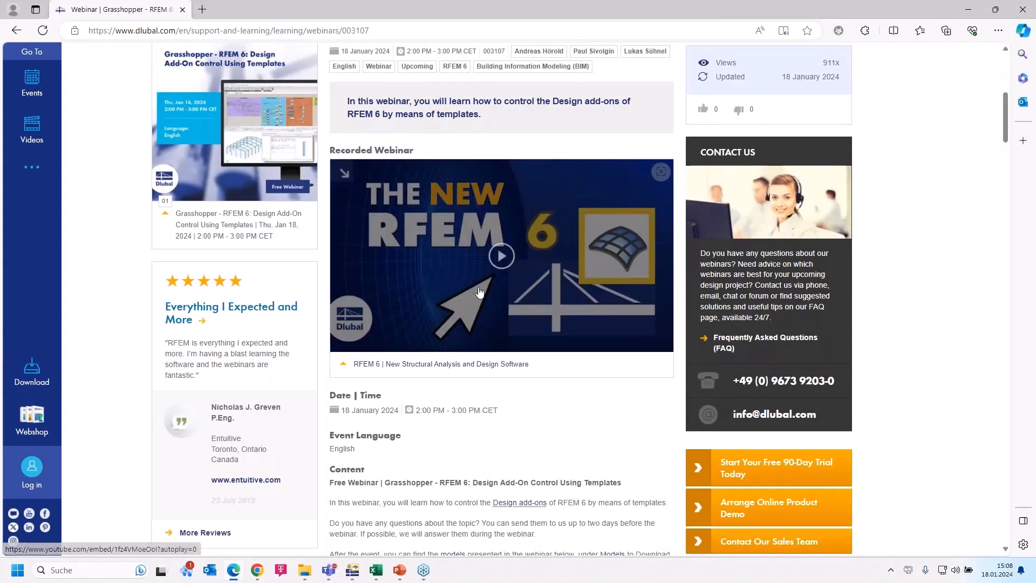
scroll(480, 289, down, 1)
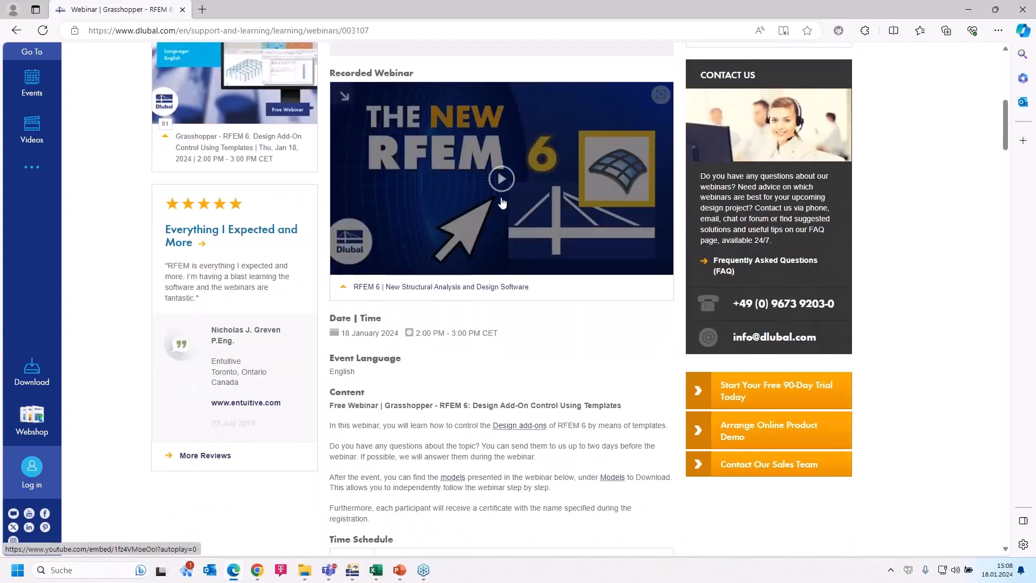
scroll(501, 201, down, 6)
scroll(502, 202, down, 7)
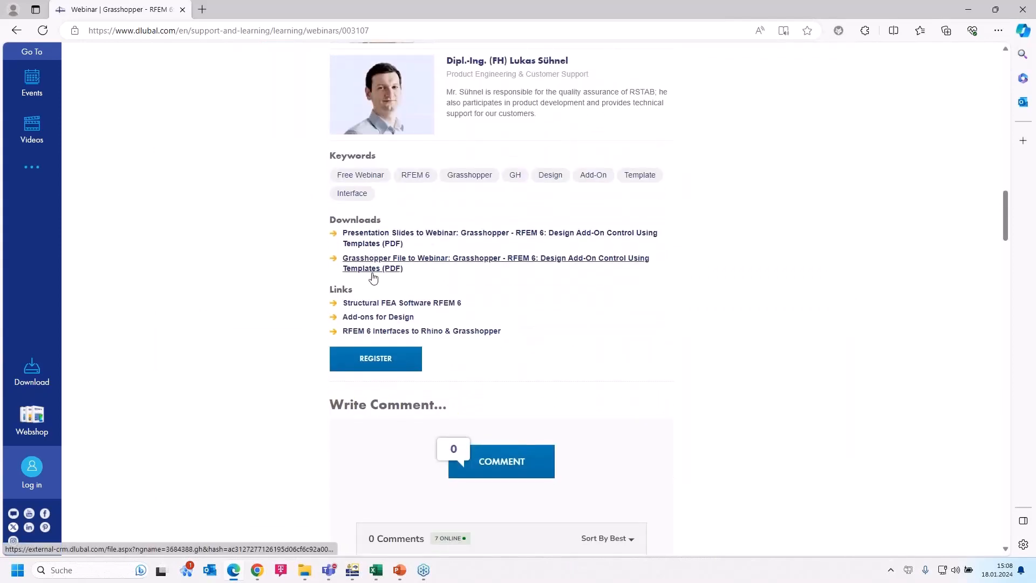
scroll(379, 276, down, 1)
scroll(379, 276, down, 15)
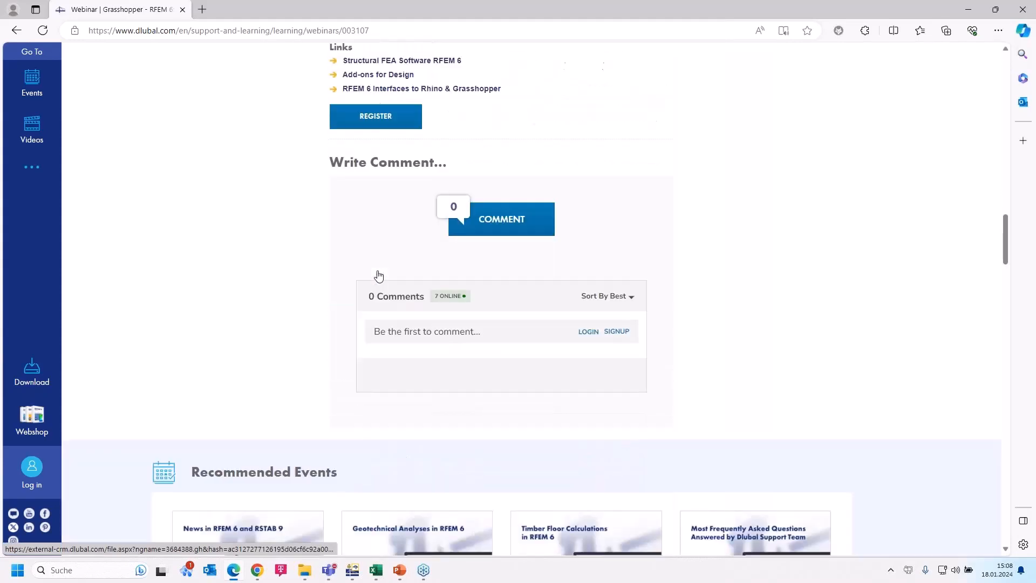
scroll(302, 281, down, 3)
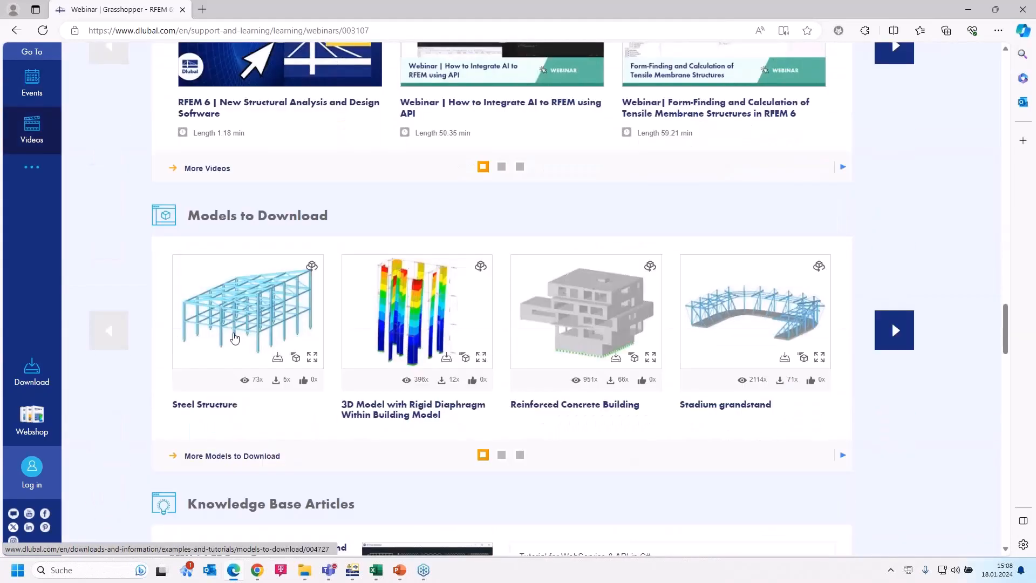